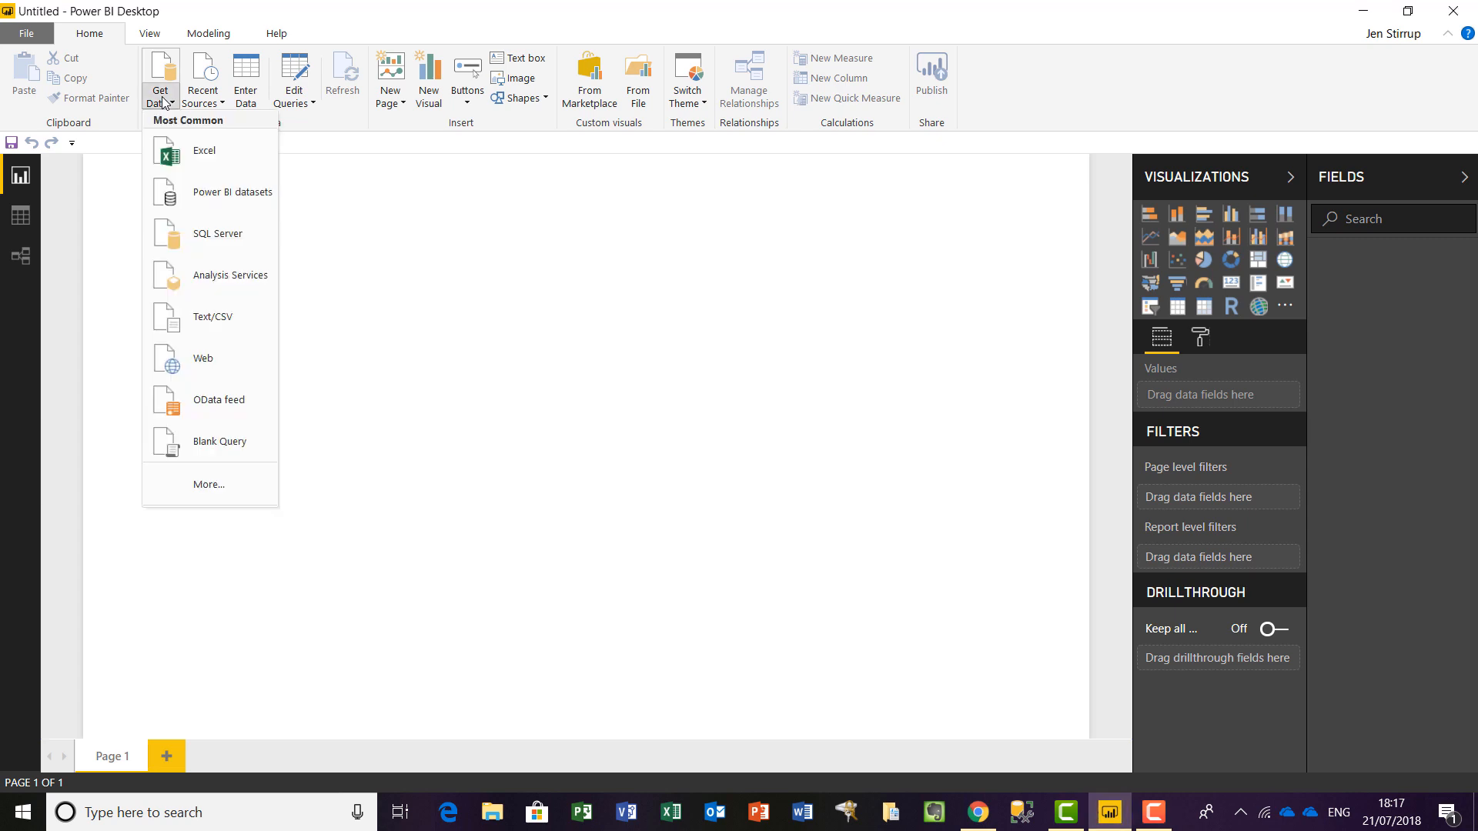
Connect to a Folder data source using the Orders South folder inside Superstore Files on the desktop.
left_click(253, 484)
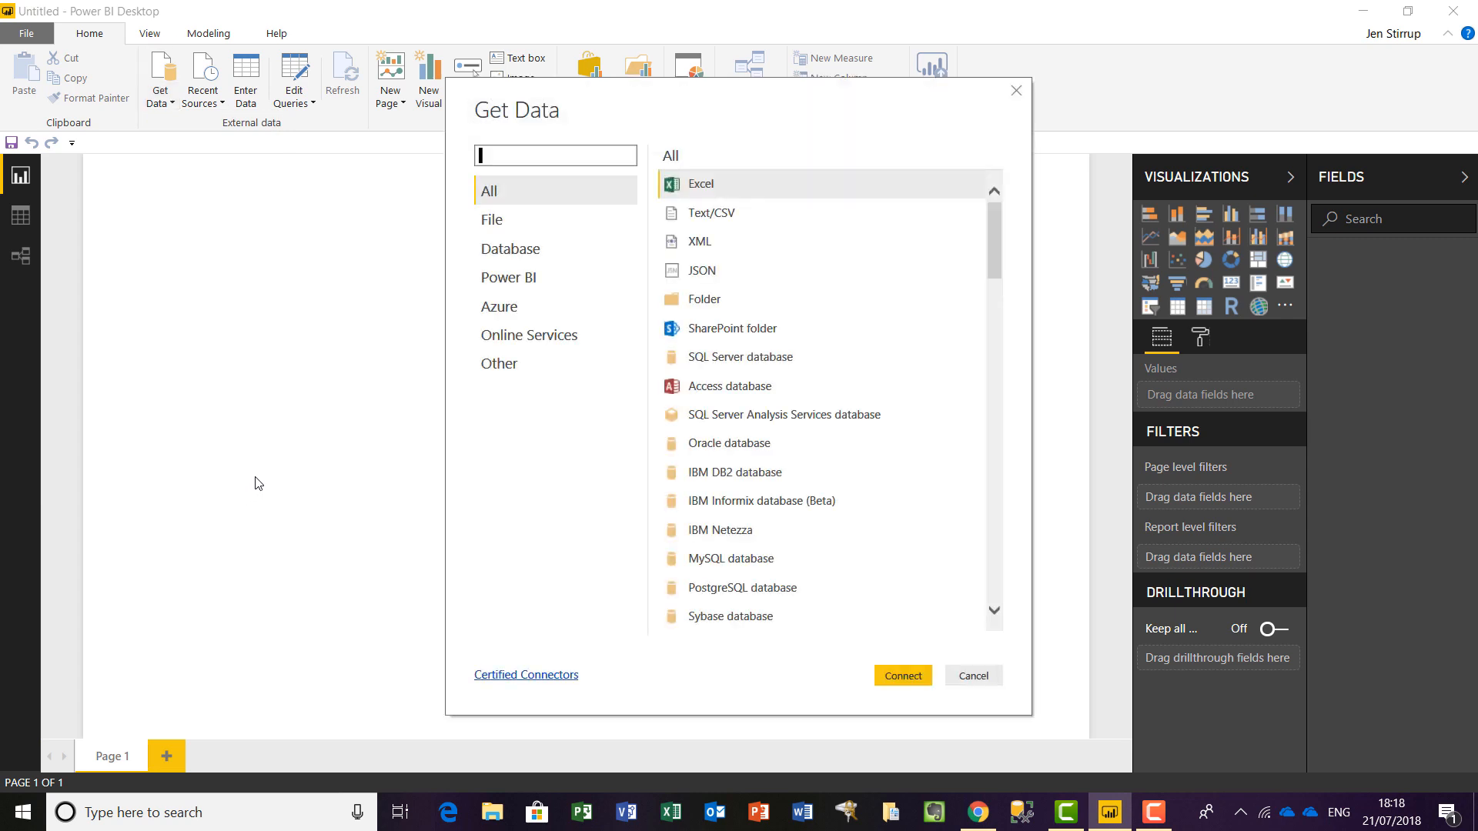
double_click(710, 306)
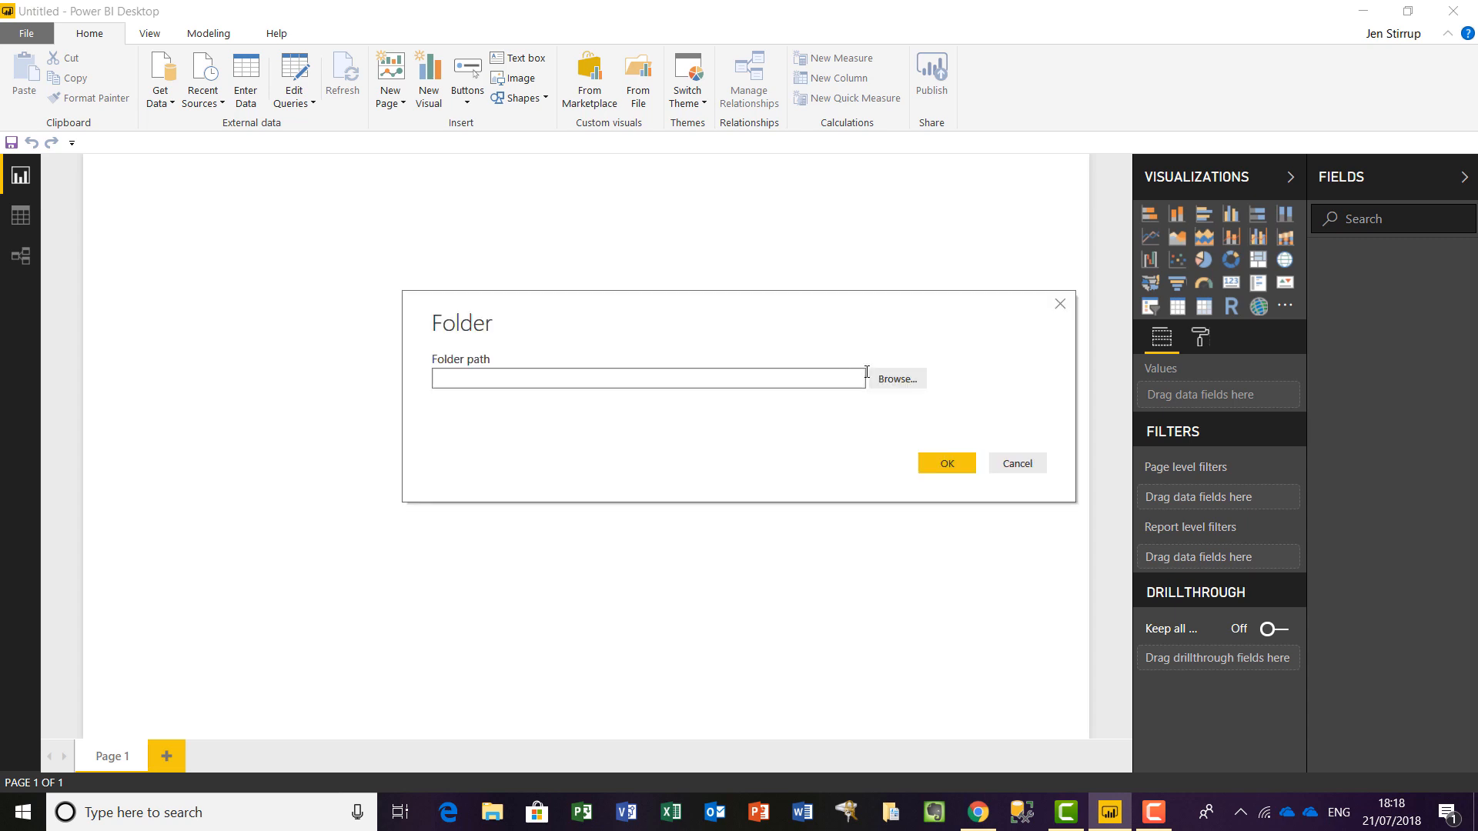
left_click(887, 383)
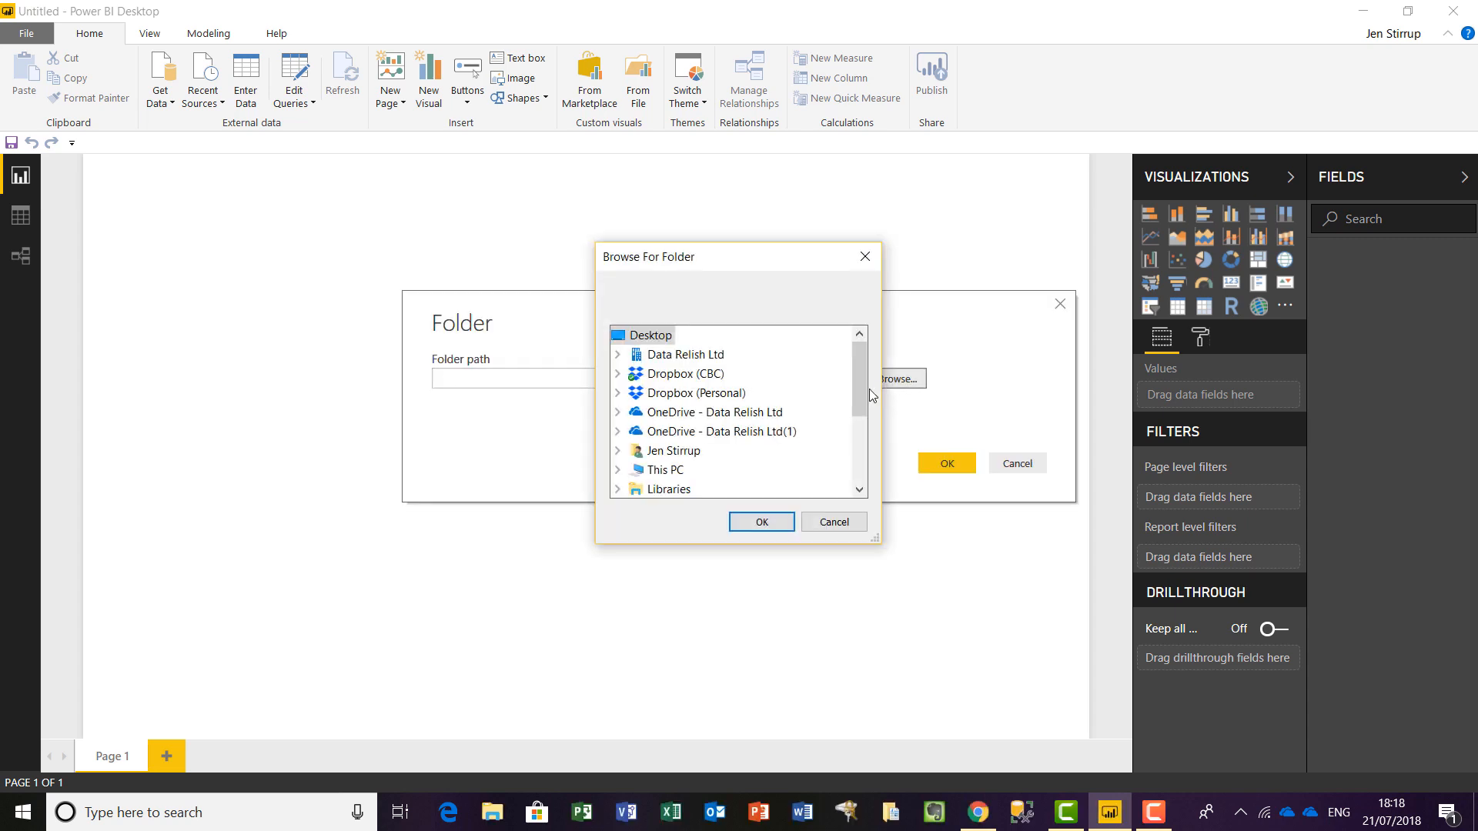
left_click_drag(860, 367, 862, 454)
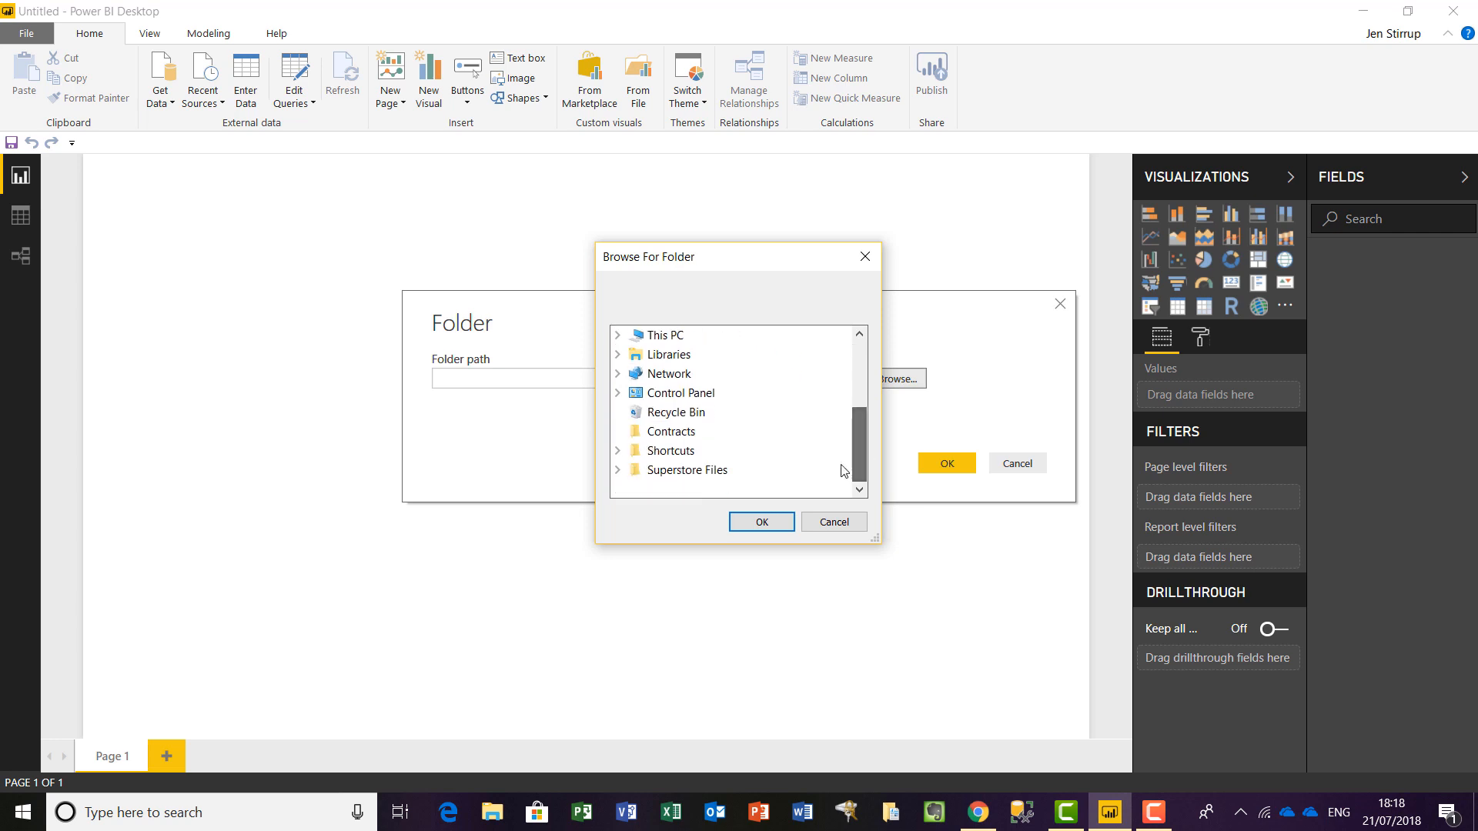
left_click(618, 470)
left_click(693, 469)
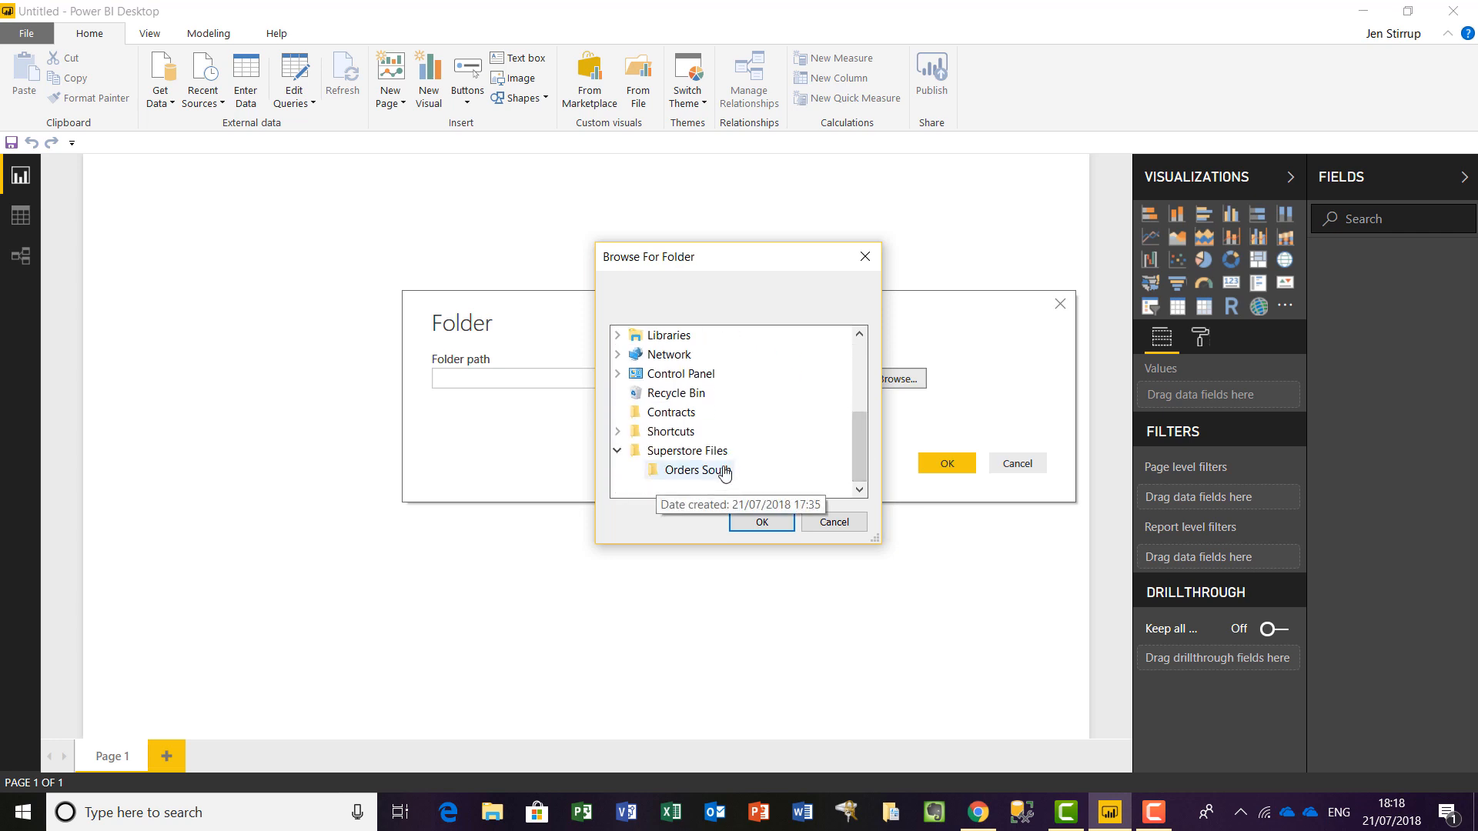
left_click(762, 521)
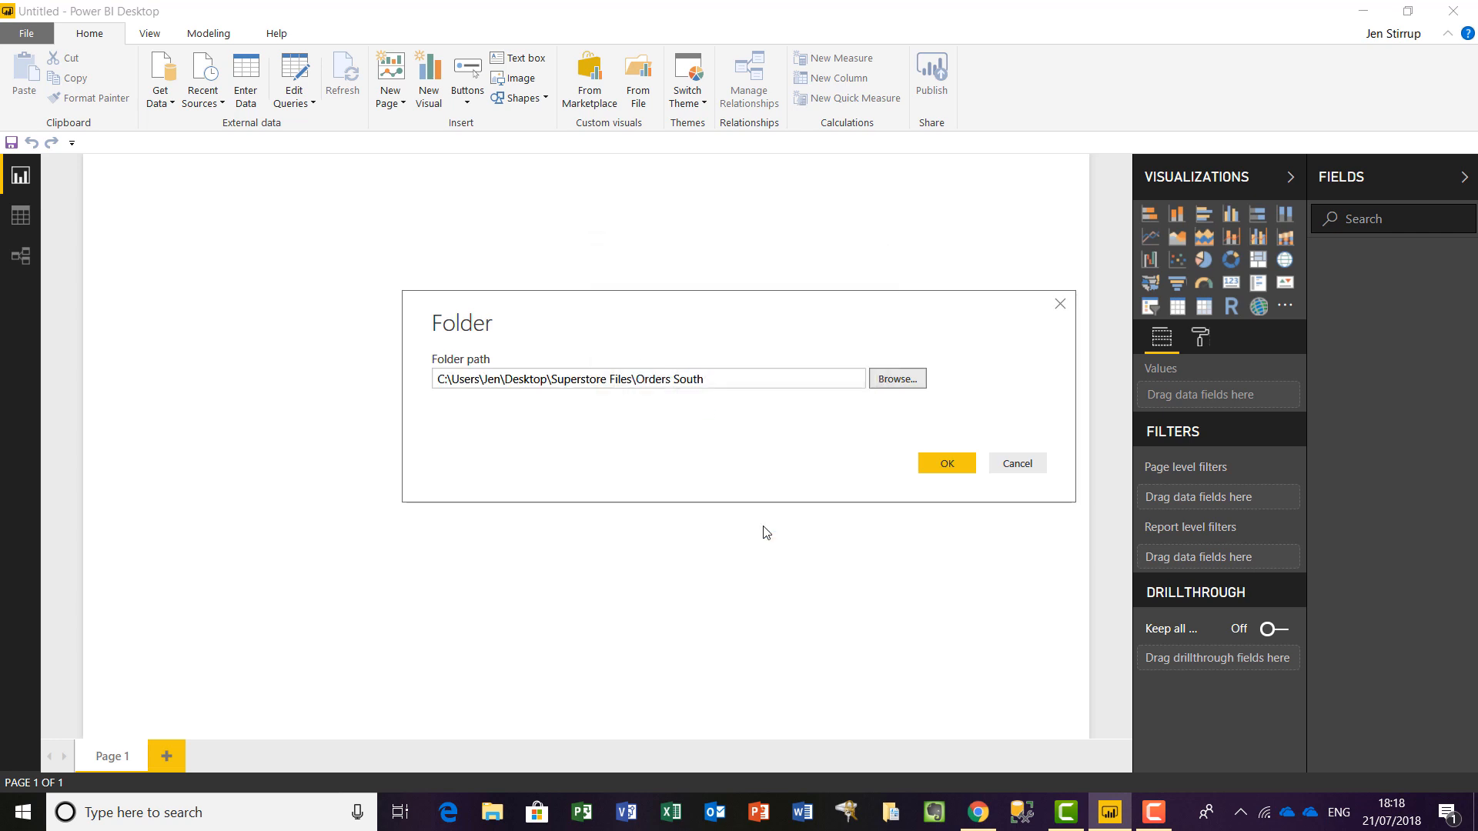
left_click(942, 464)
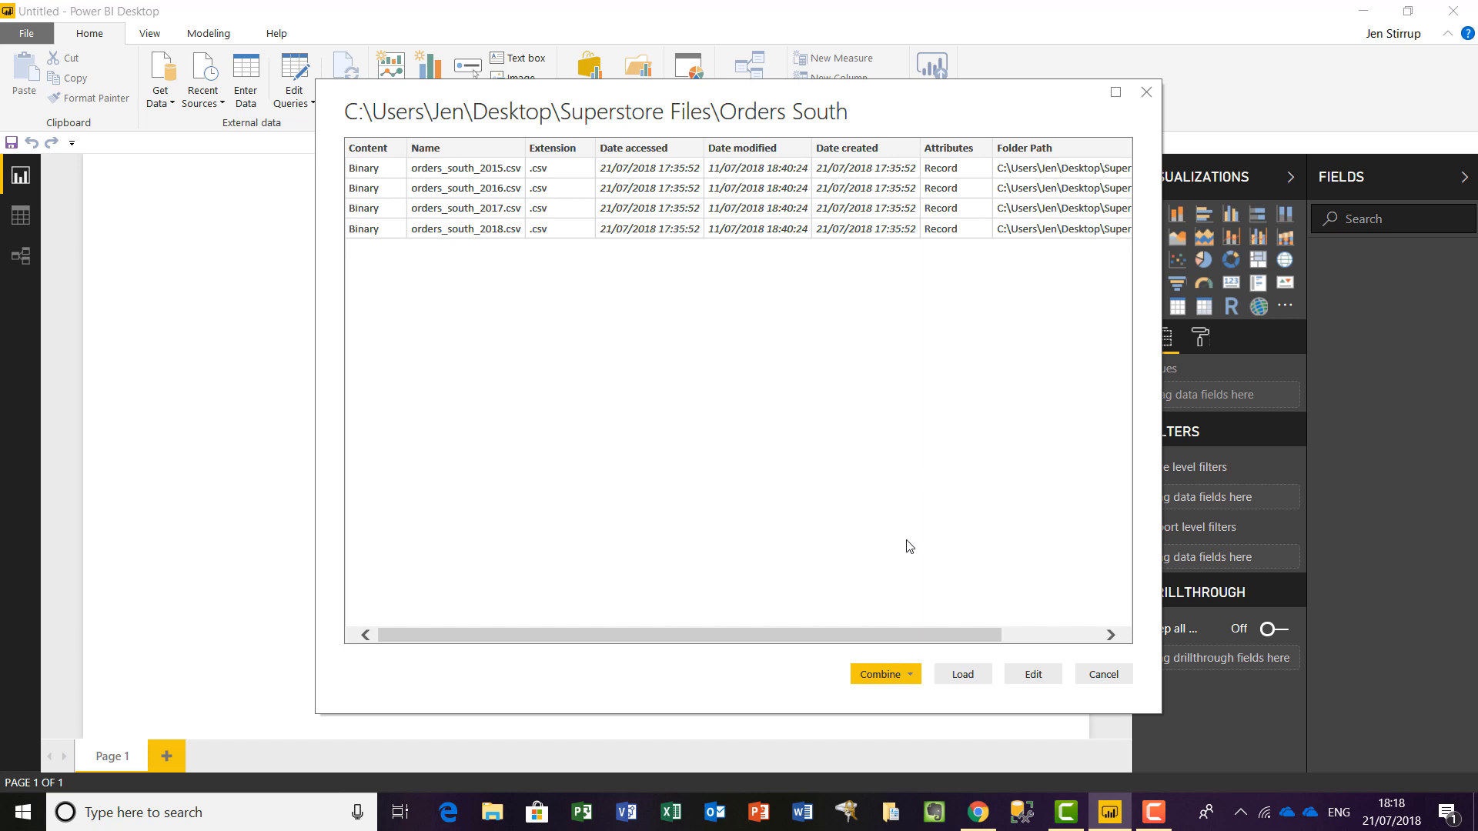
Combine and load the yearly Orders South CSV files, keeping the first file as the example.
left_click(910, 676)
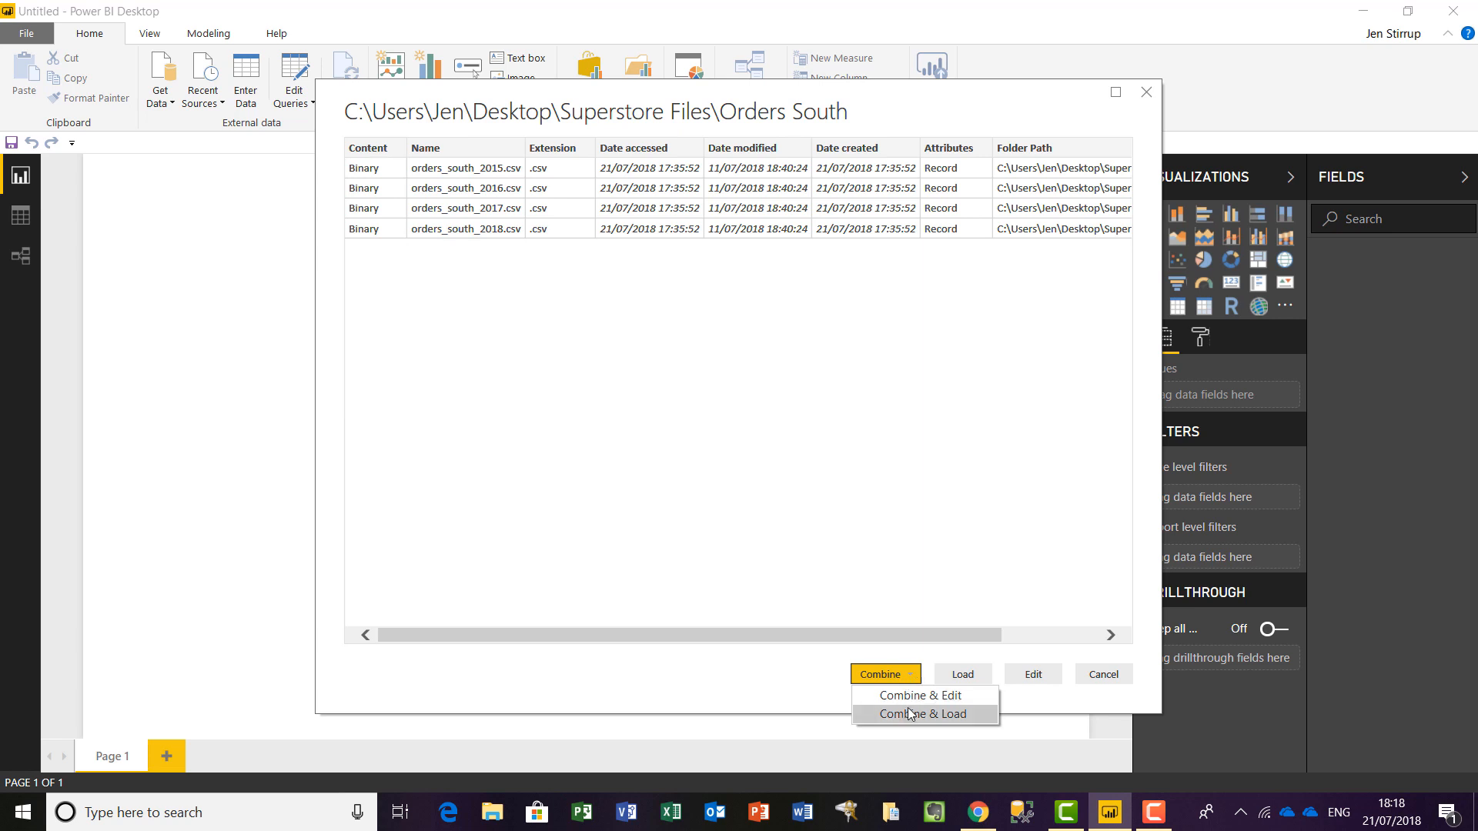
left_click(910, 715)
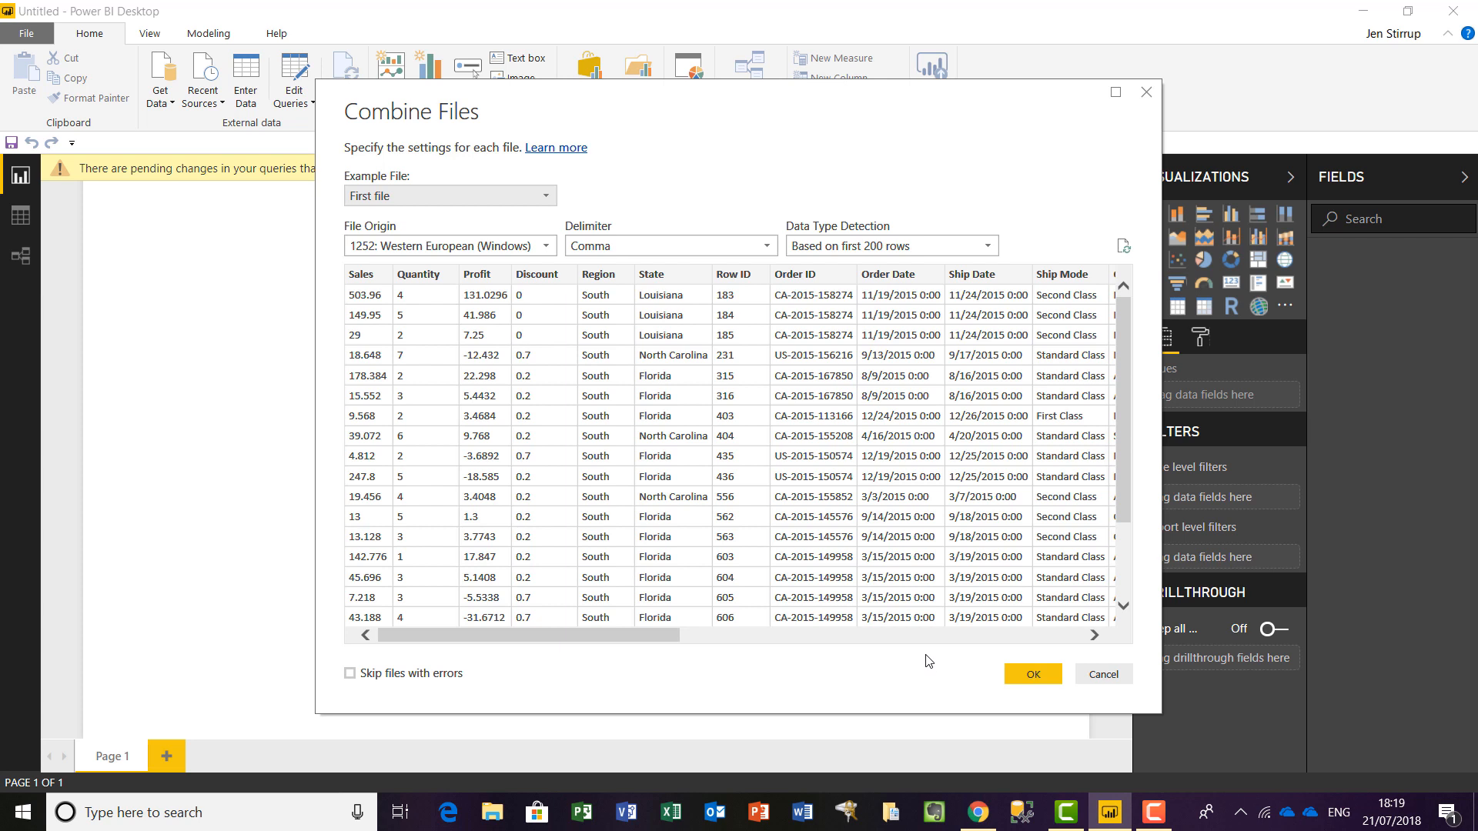
left_click(1056, 680)
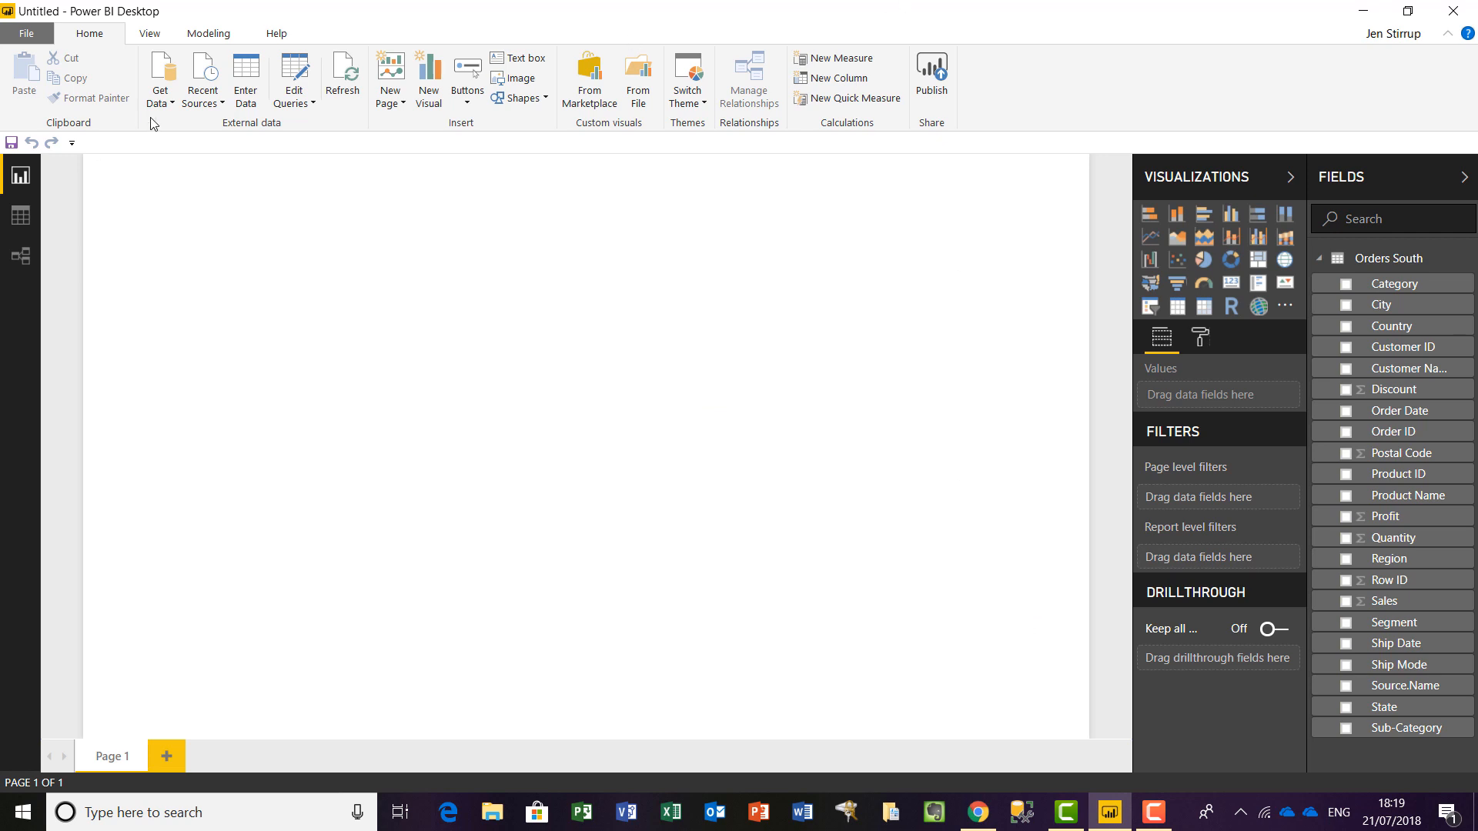
Load Orders_Central.csv from the Superstore Files folder as a Text/CSV source.
left_click(170, 105)
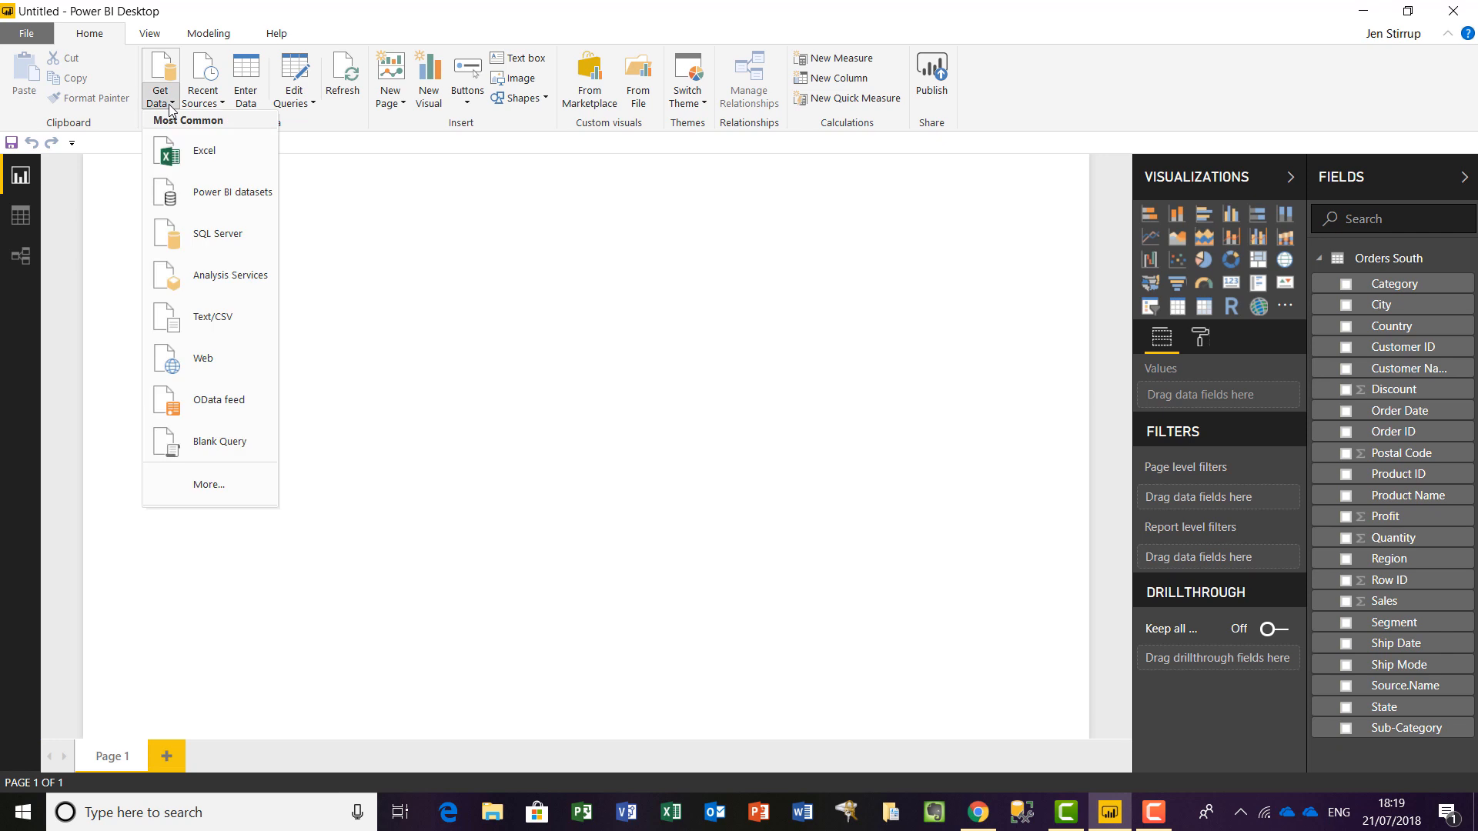
left_click(256, 315)
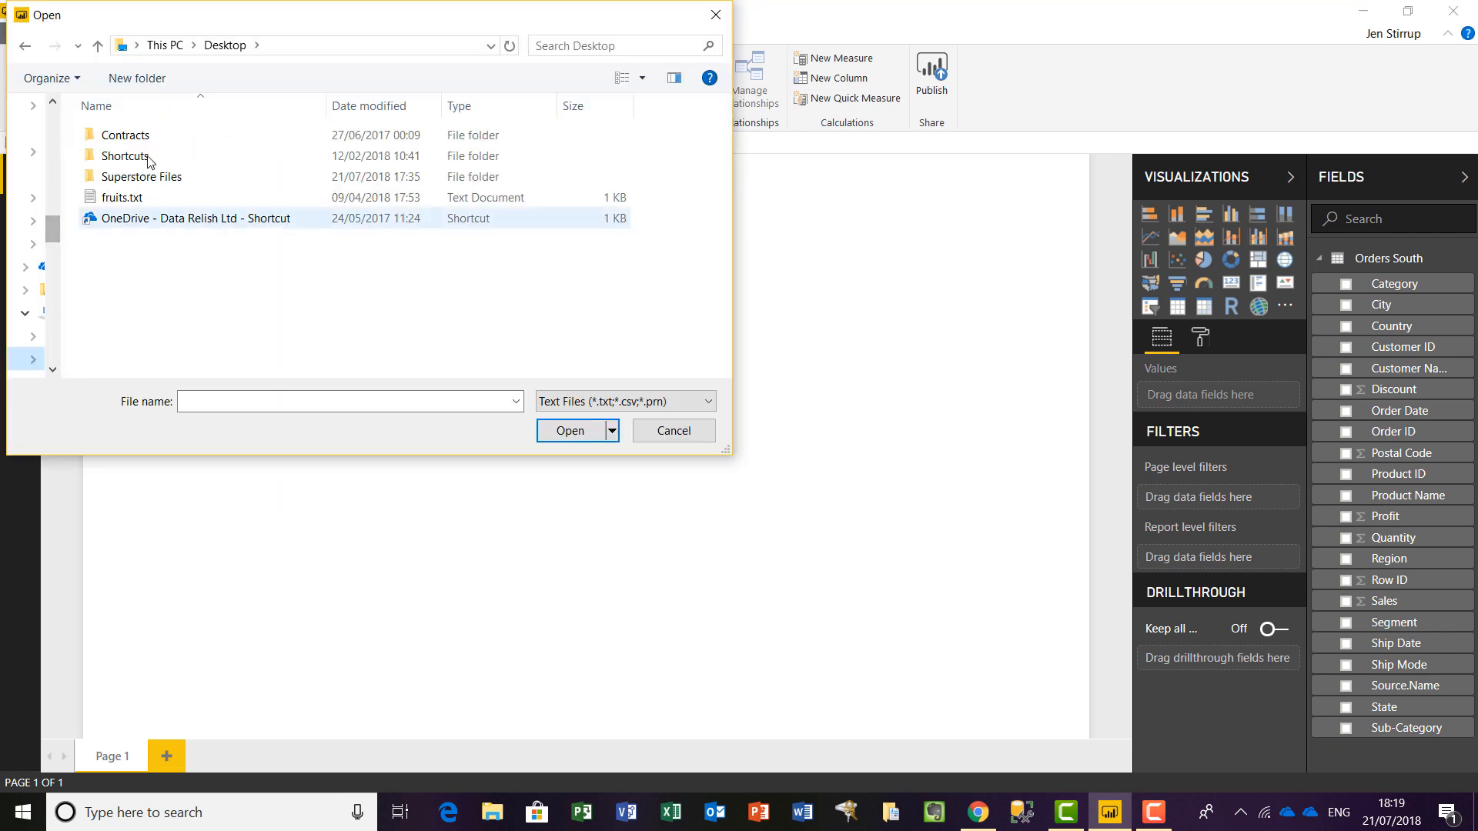
left_click(129, 136)
left_click(212, 181)
double_click(212, 181)
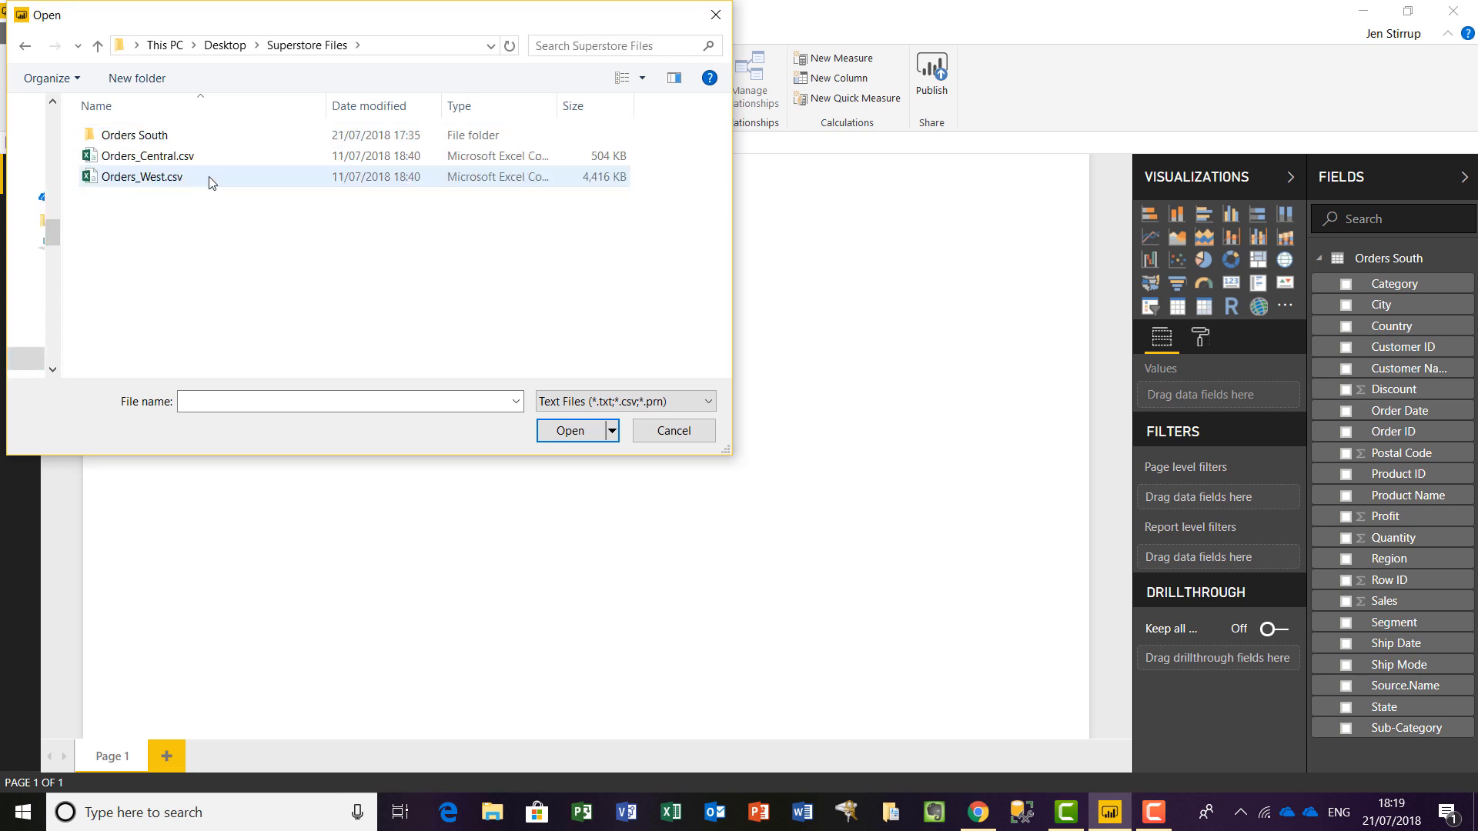
left_click(212, 157)
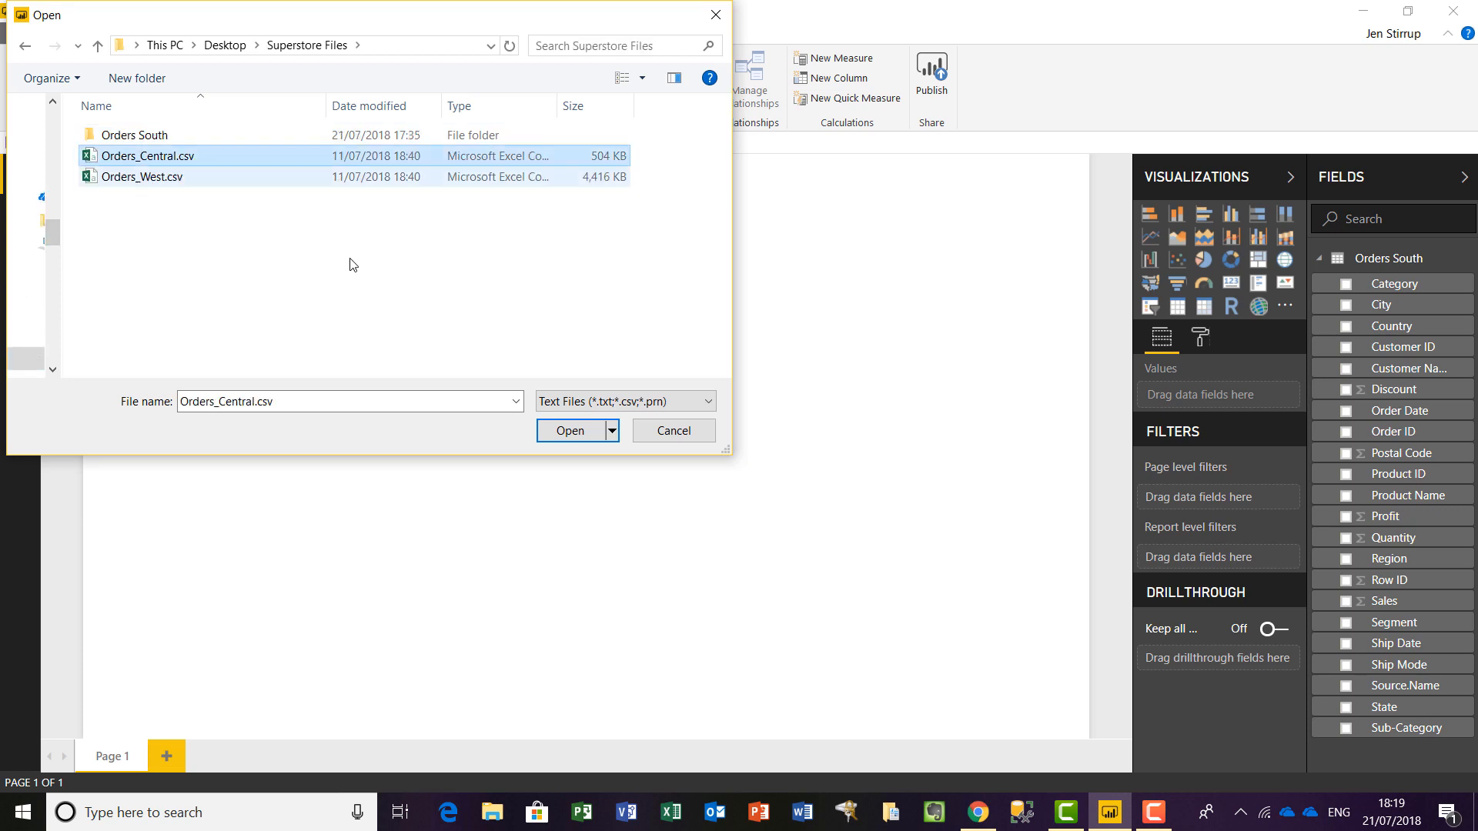
left_click(570, 431)
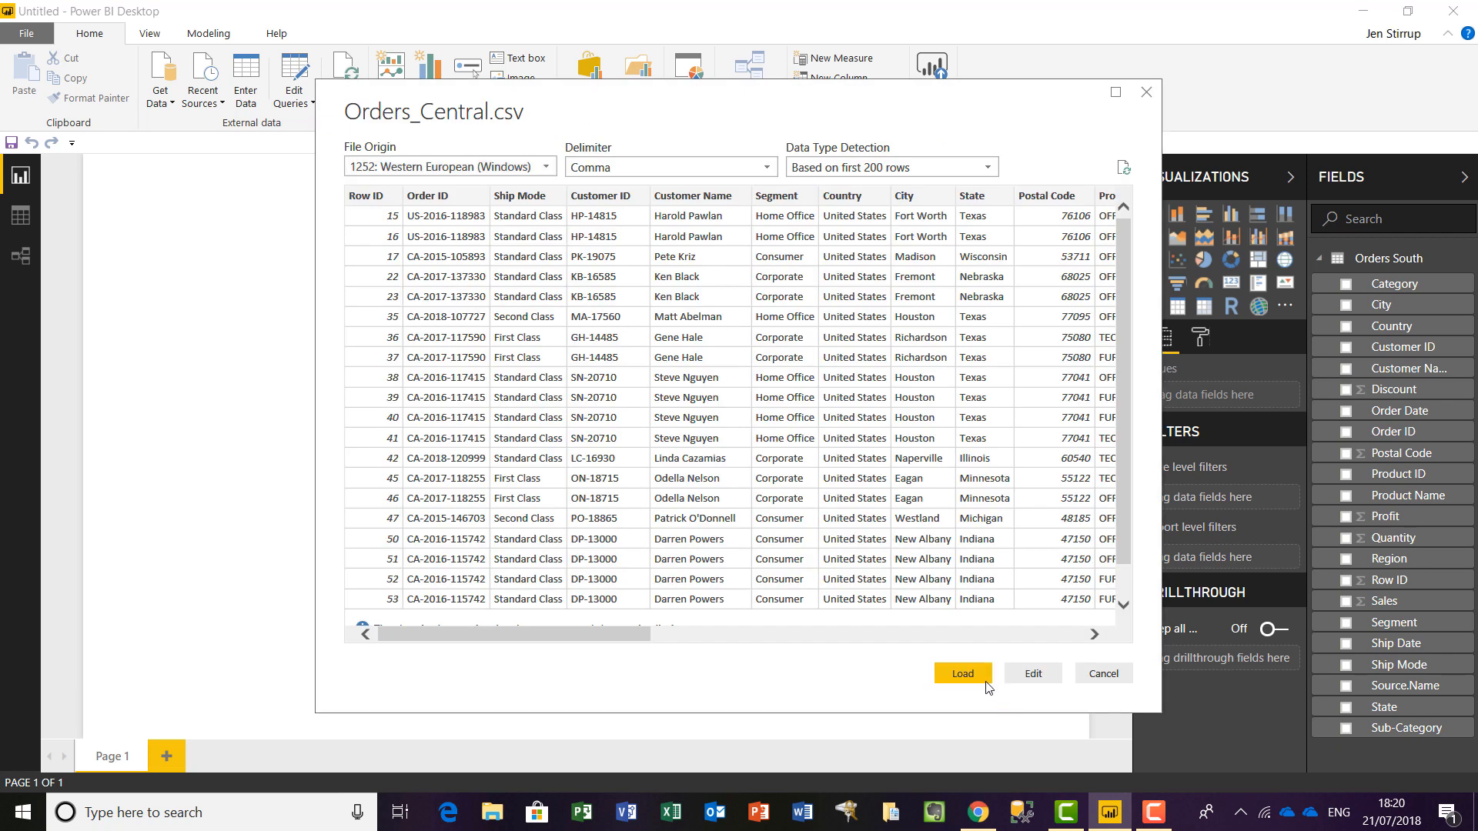
left_click(964, 675)
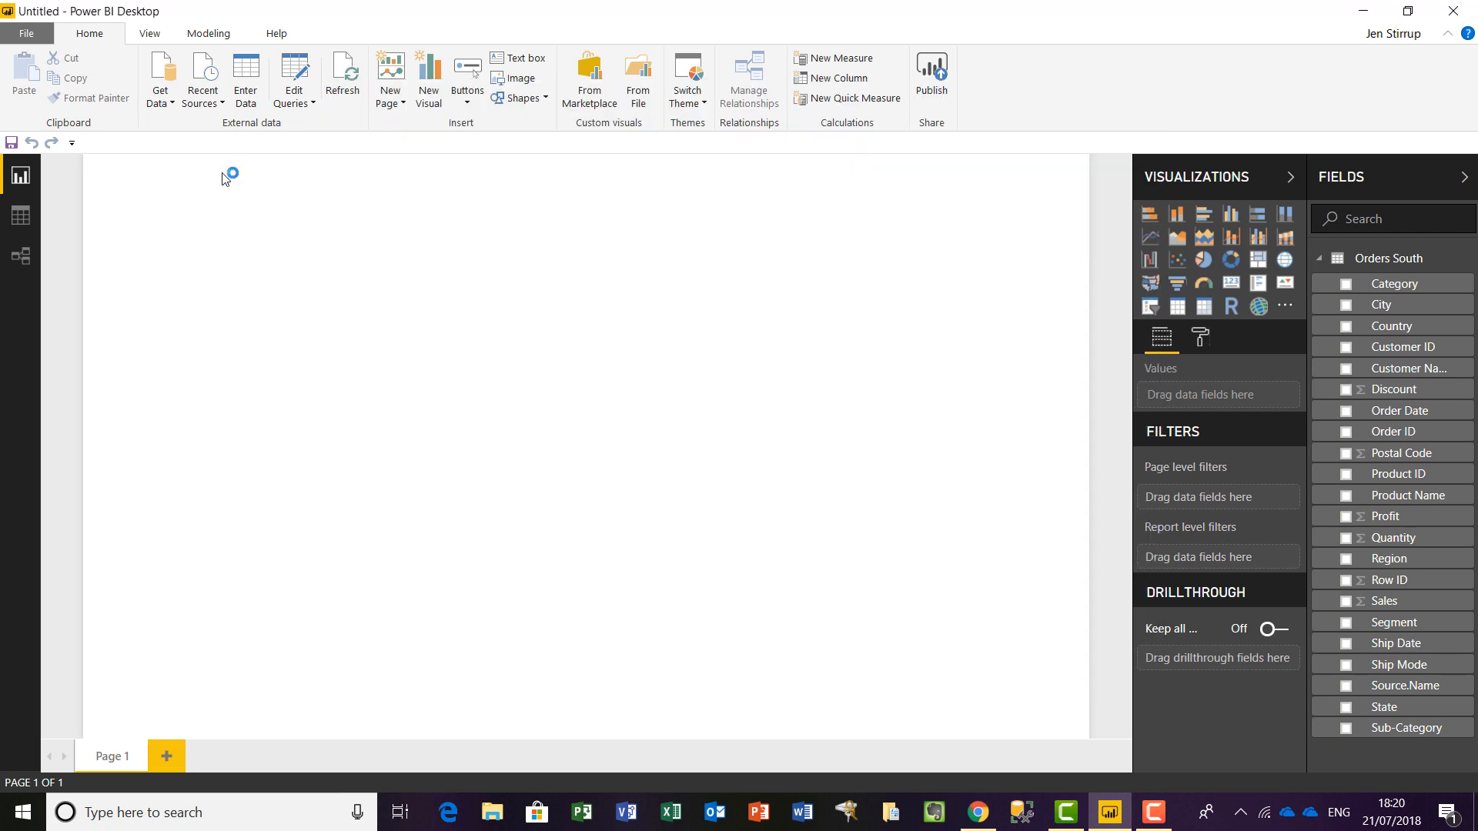
Load Orders_West.csv from the Superstore Files folder as a Text/CSV source and collapse the Orders South field list.
left_click(166, 107)
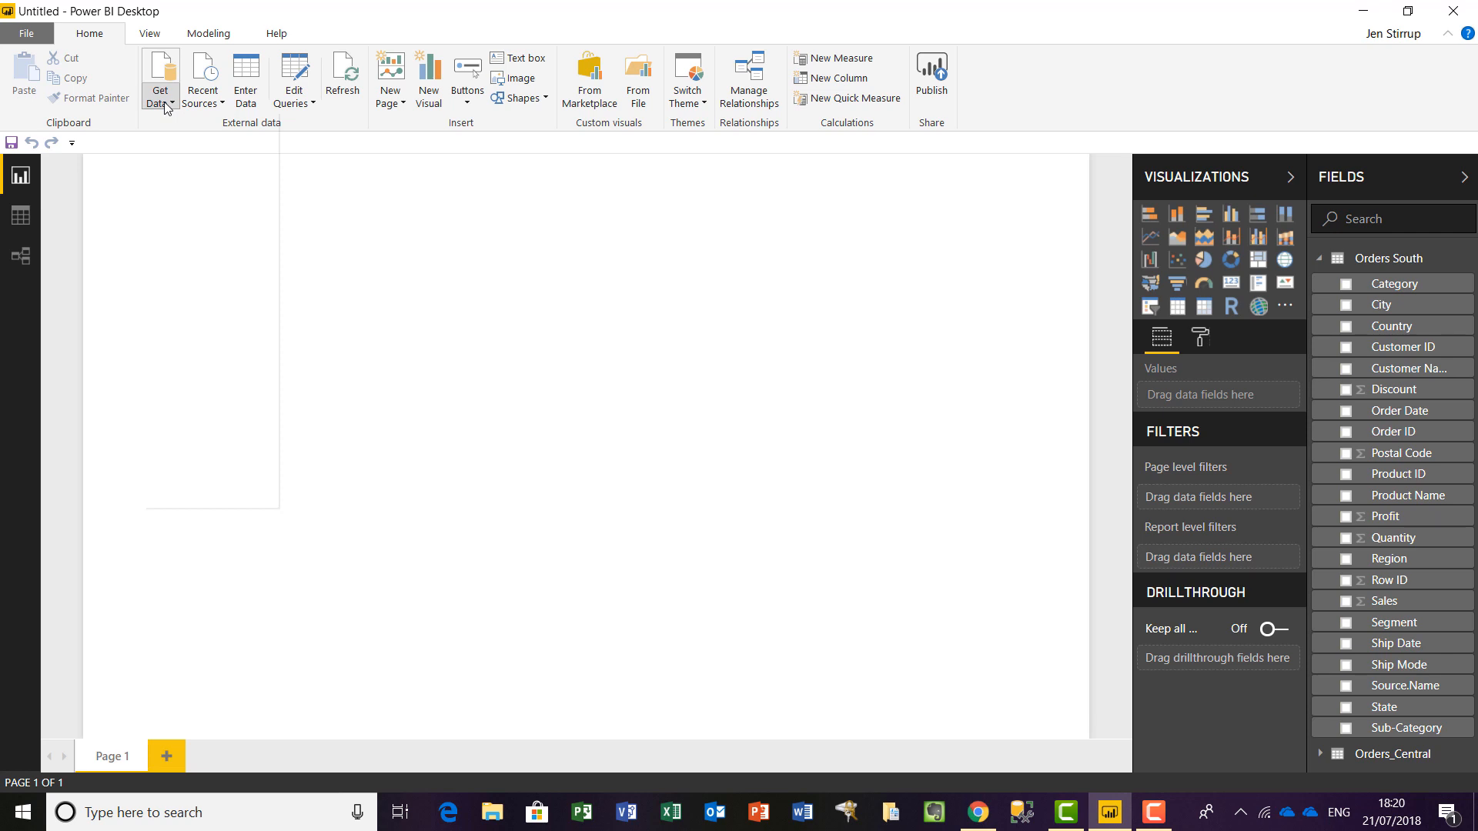
left_click(168, 101)
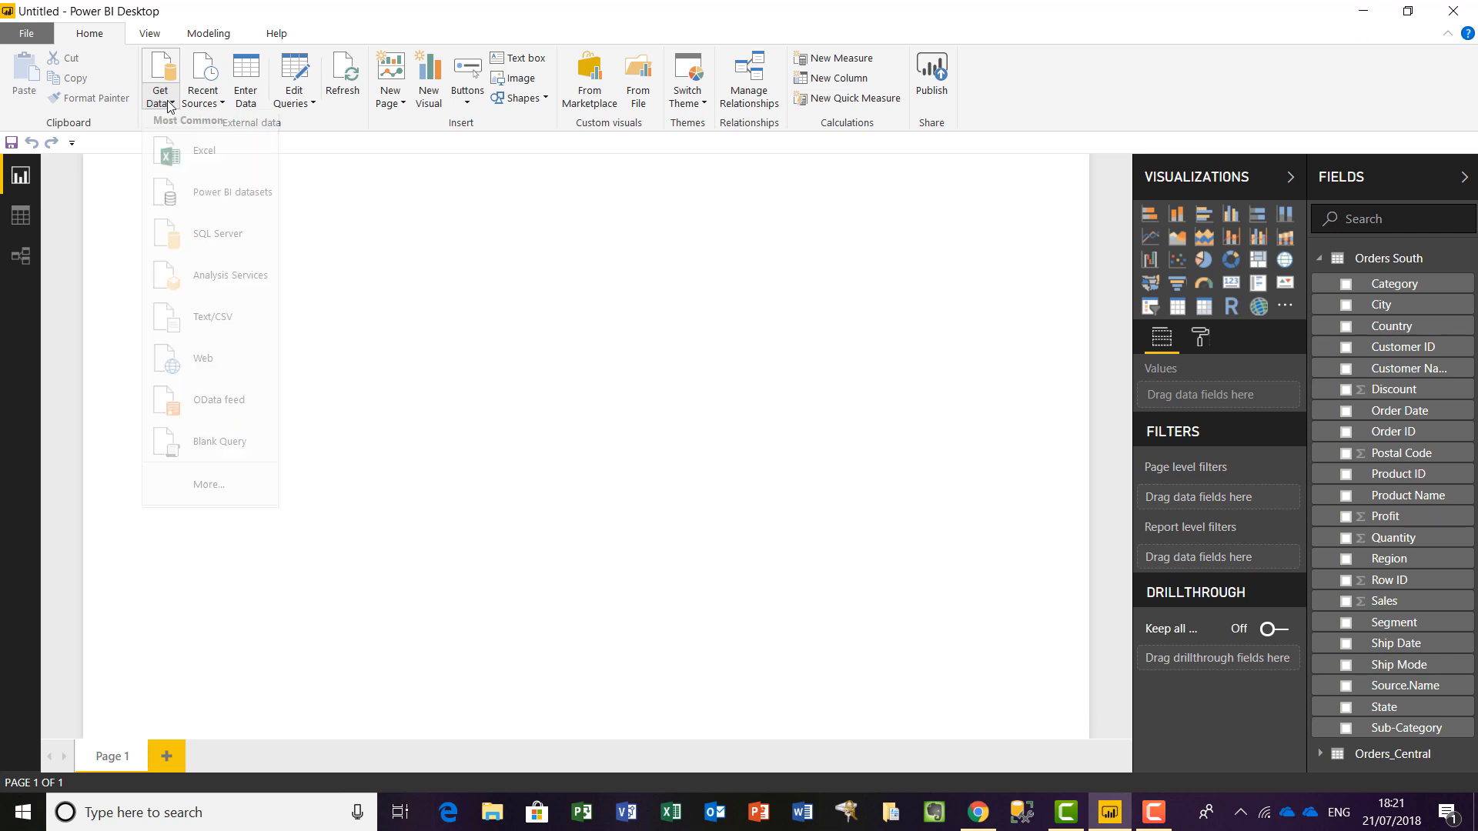
left_click(168, 102)
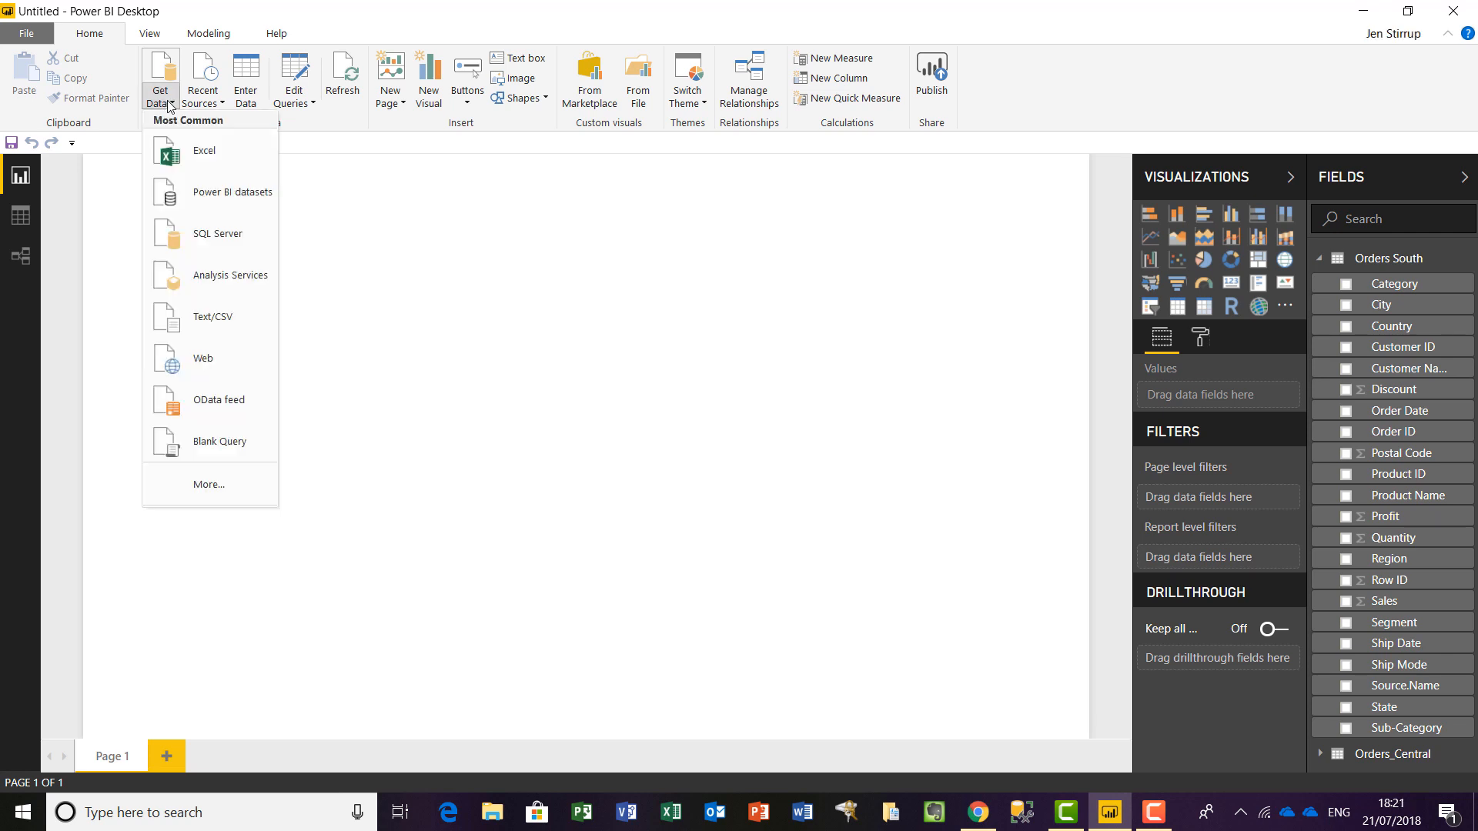
left_click(241, 311)
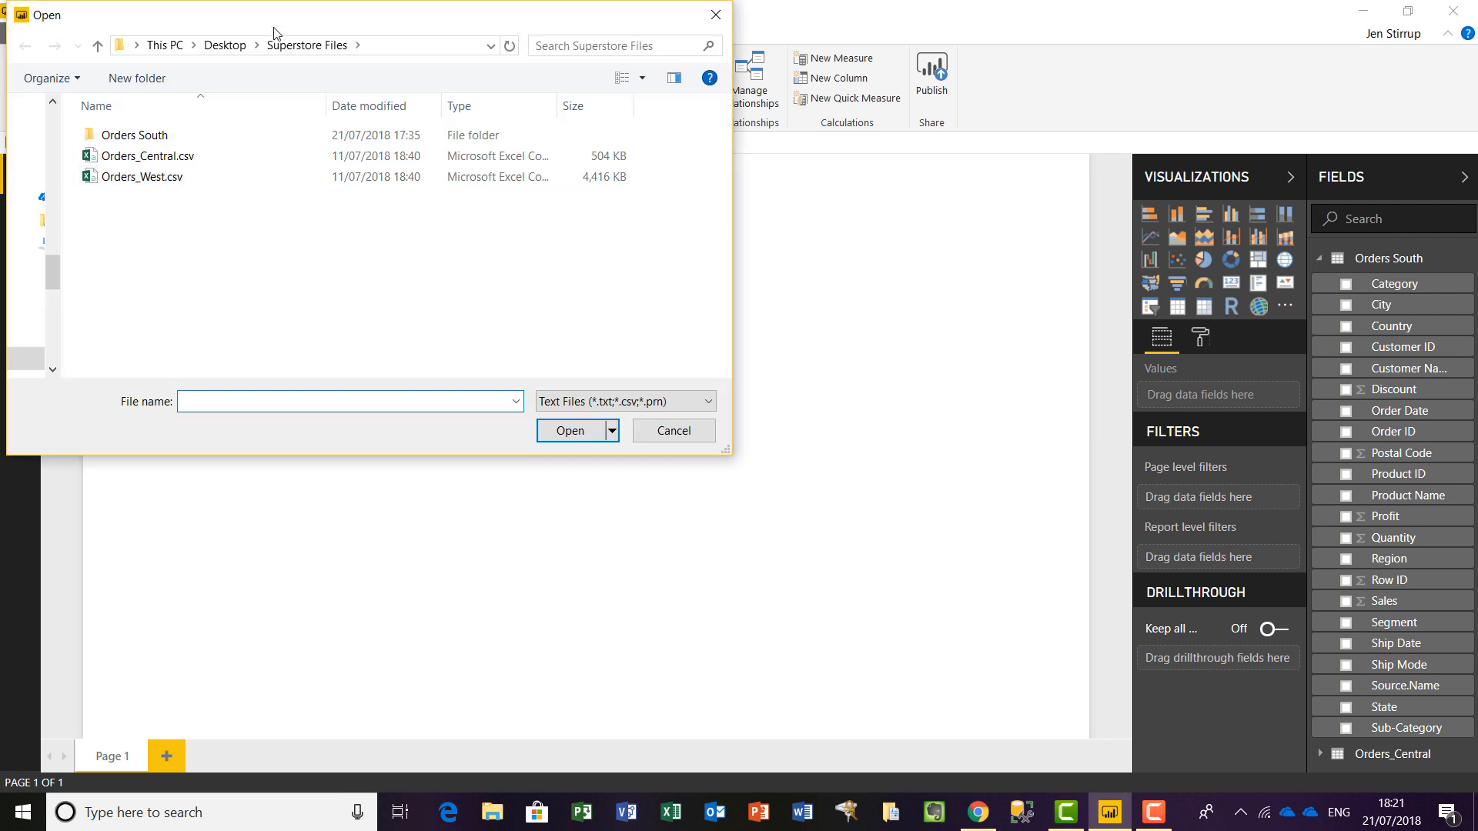
left_click_drag(275, 28, 661, 111)
double_click(572, 262)
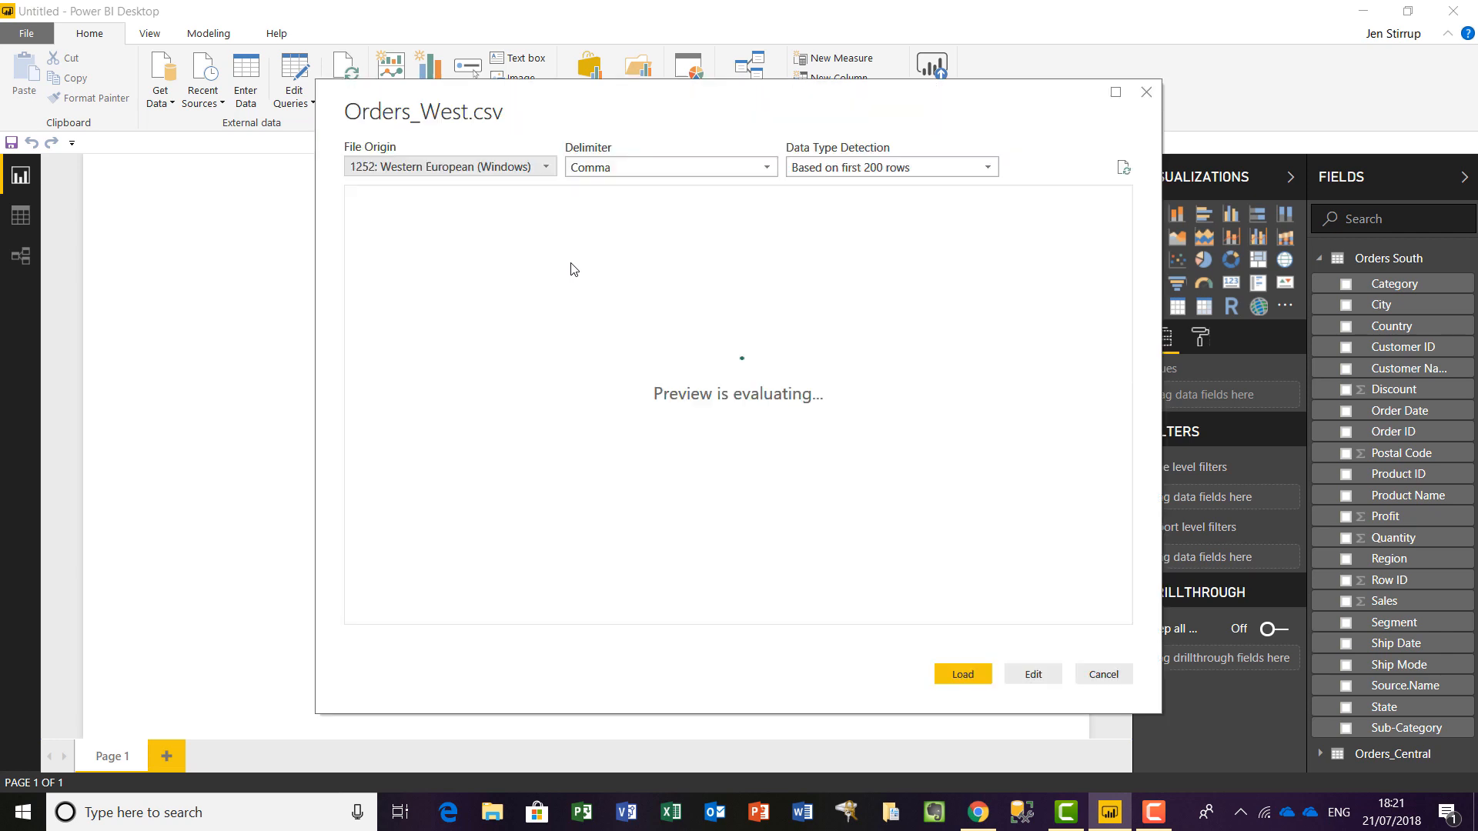
left_click_drag(481, 642, 1074, 626)
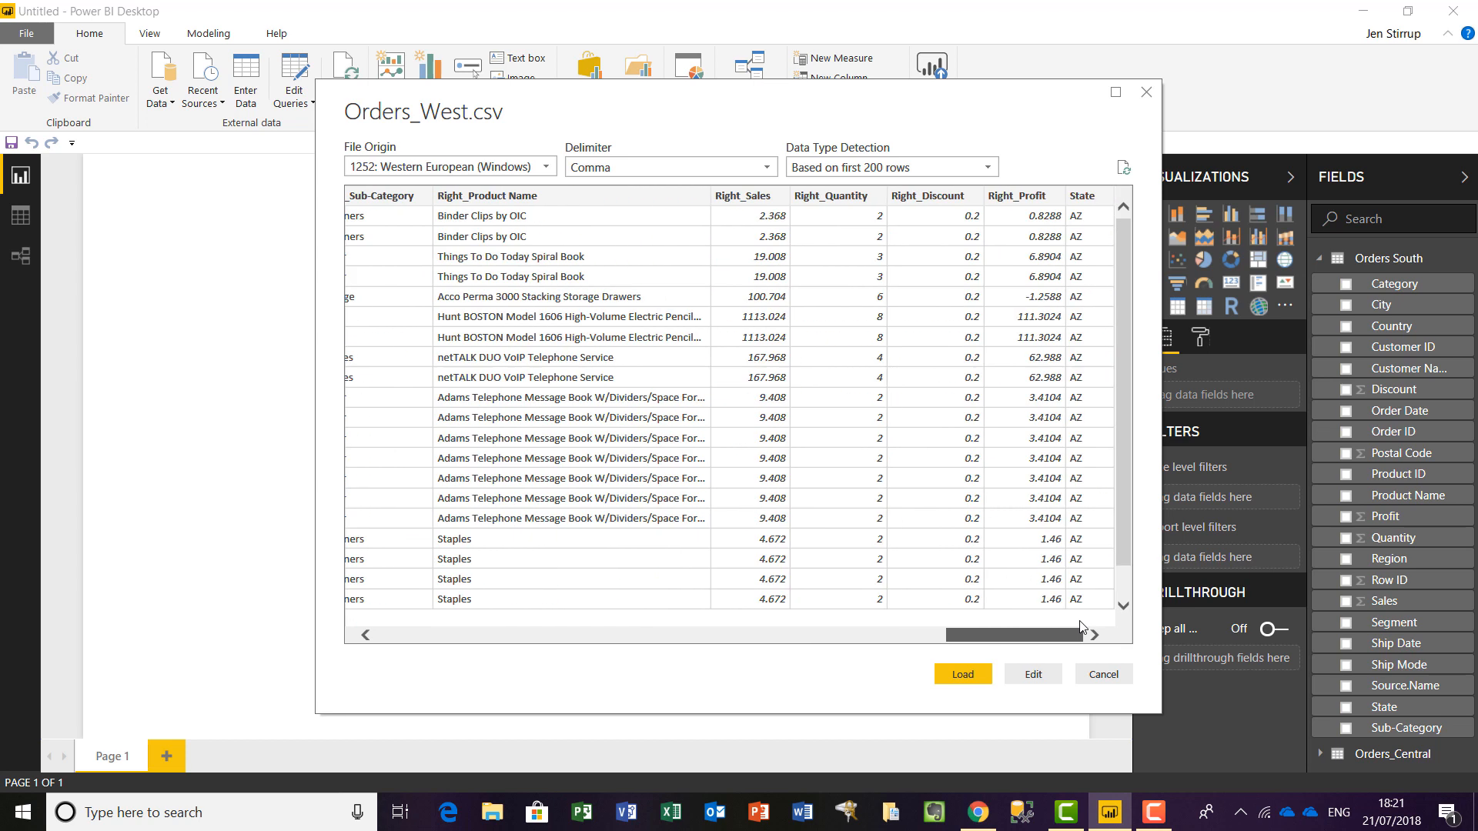
left_click(971, 682)
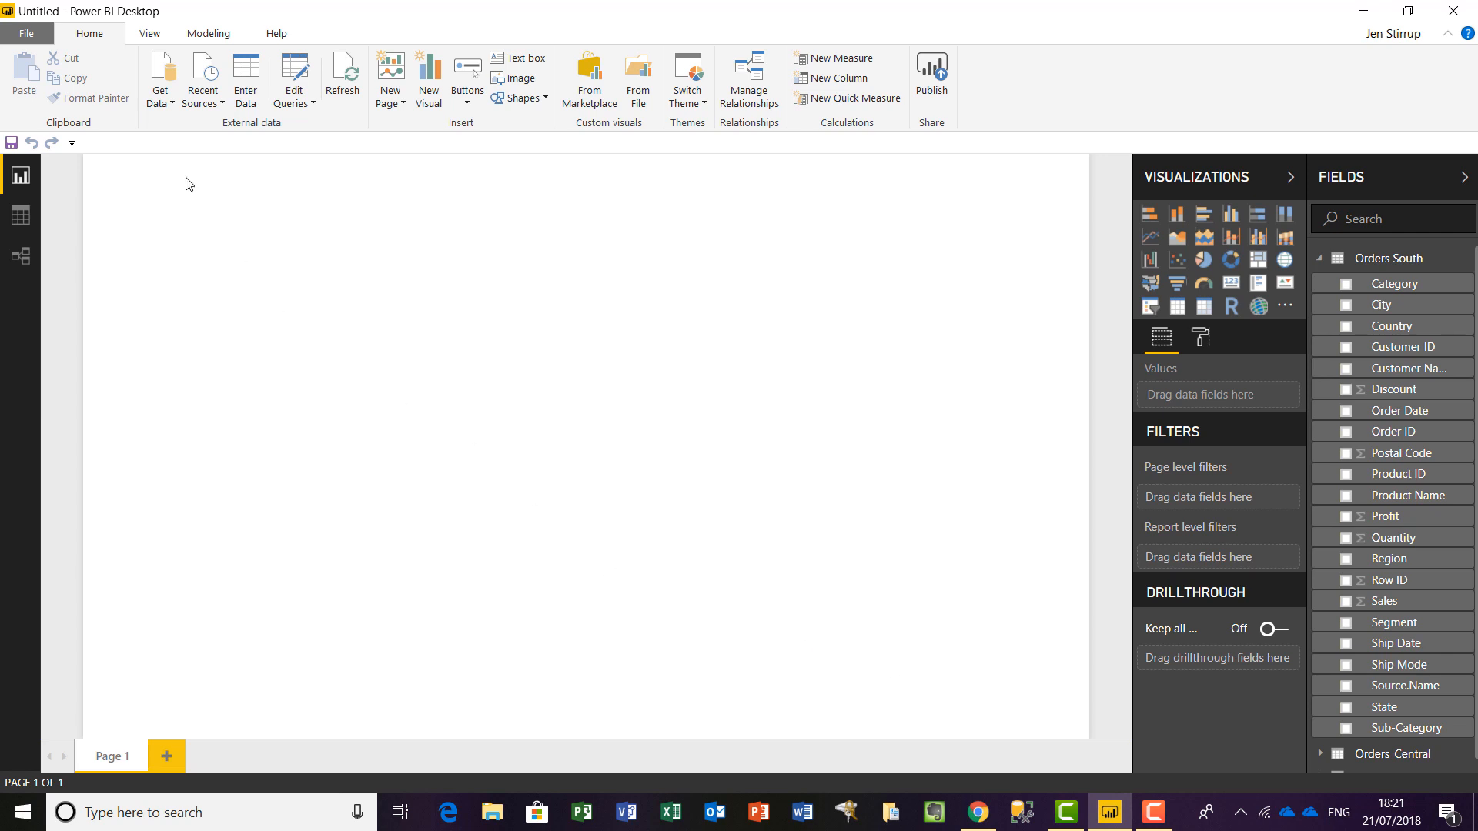
left_click(1320, 260)
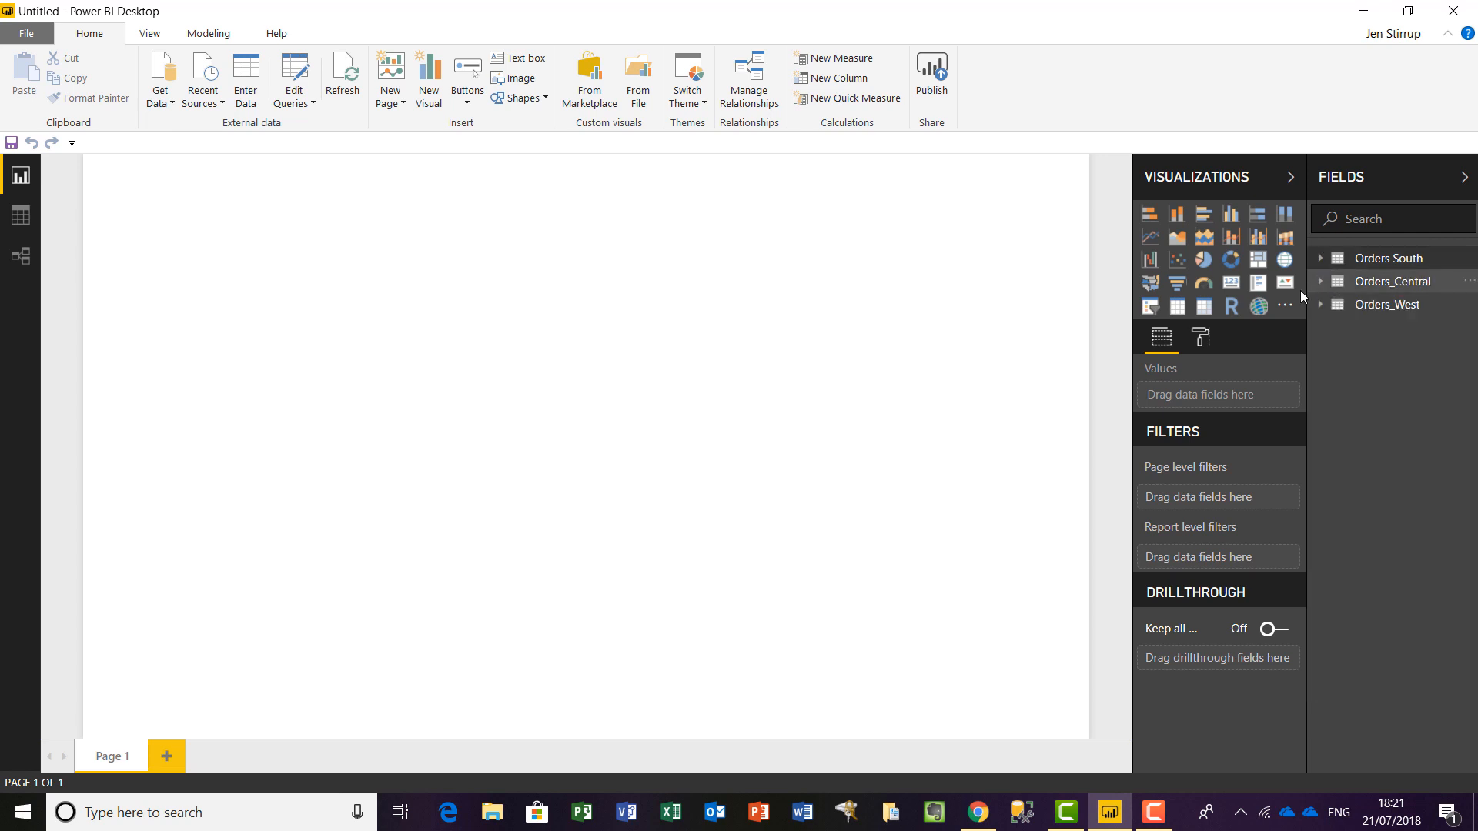
Load the Orders_East sheet from the Excel workbook Orders_East.xlsx in the Superstore Files folder.
left_click(158, 98)
left_click(175, 151)
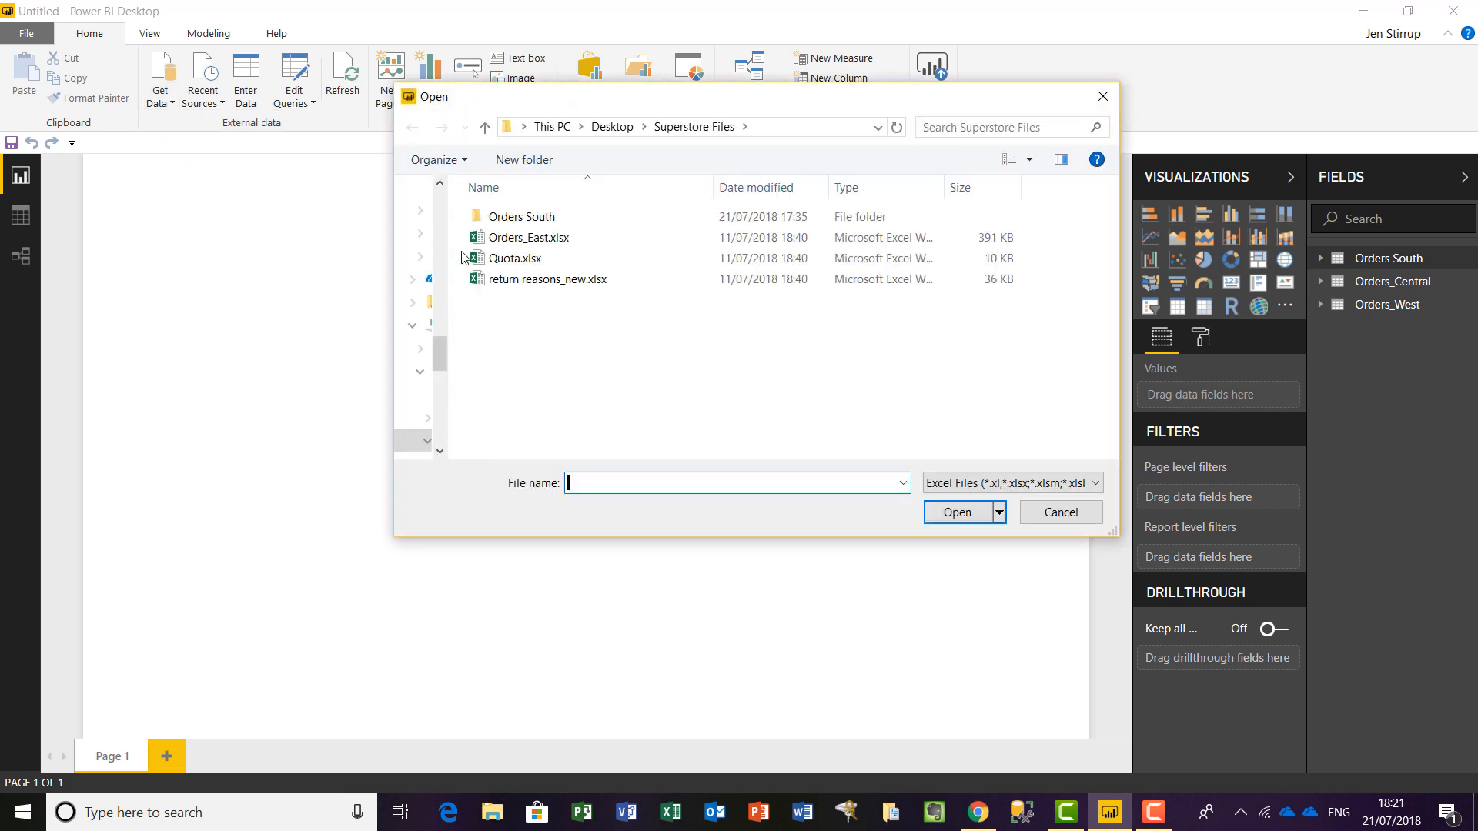
left_click(501, 243)
double_click(501, 243)
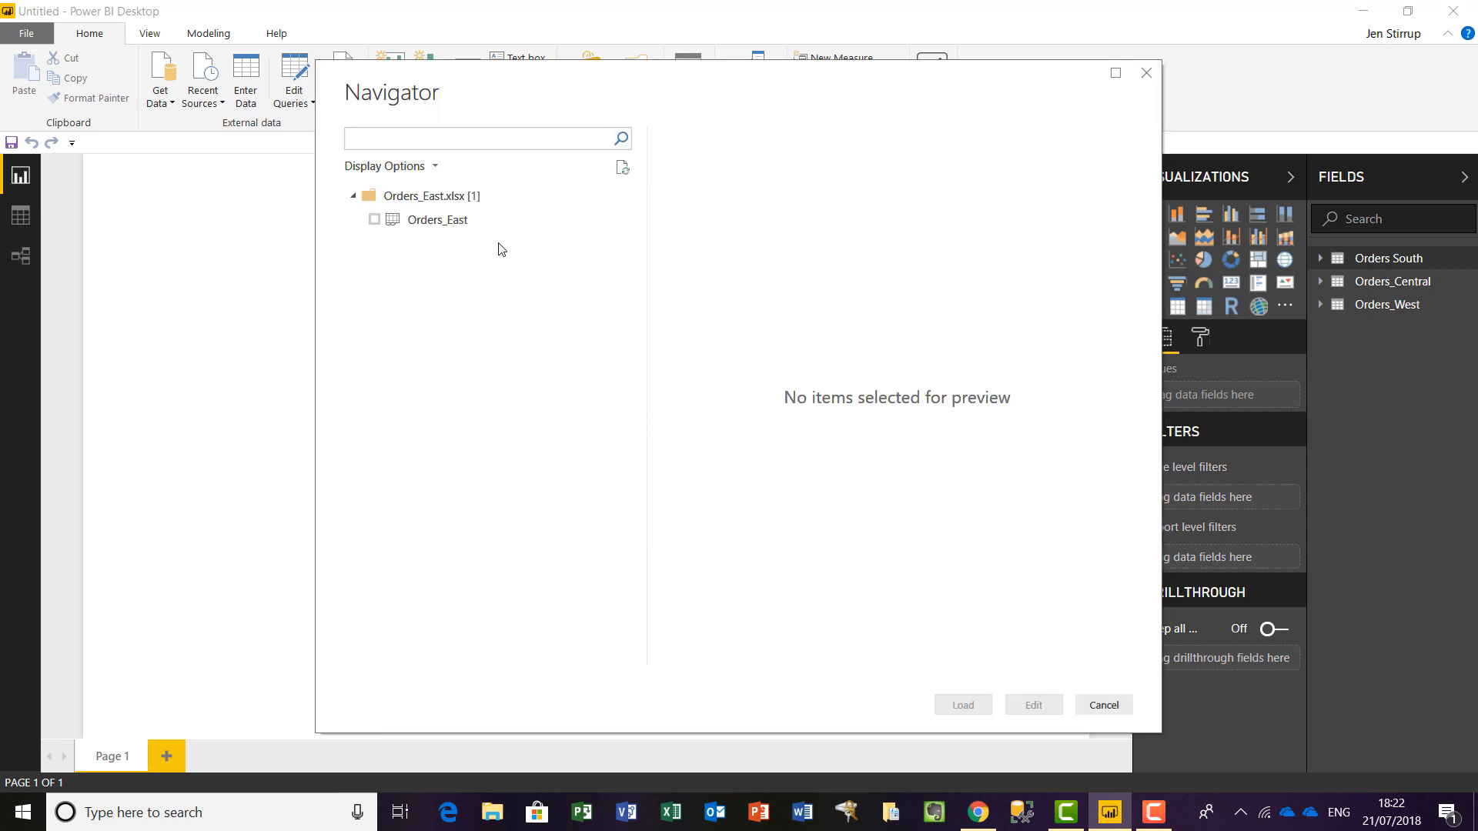
left_click(374, 220)
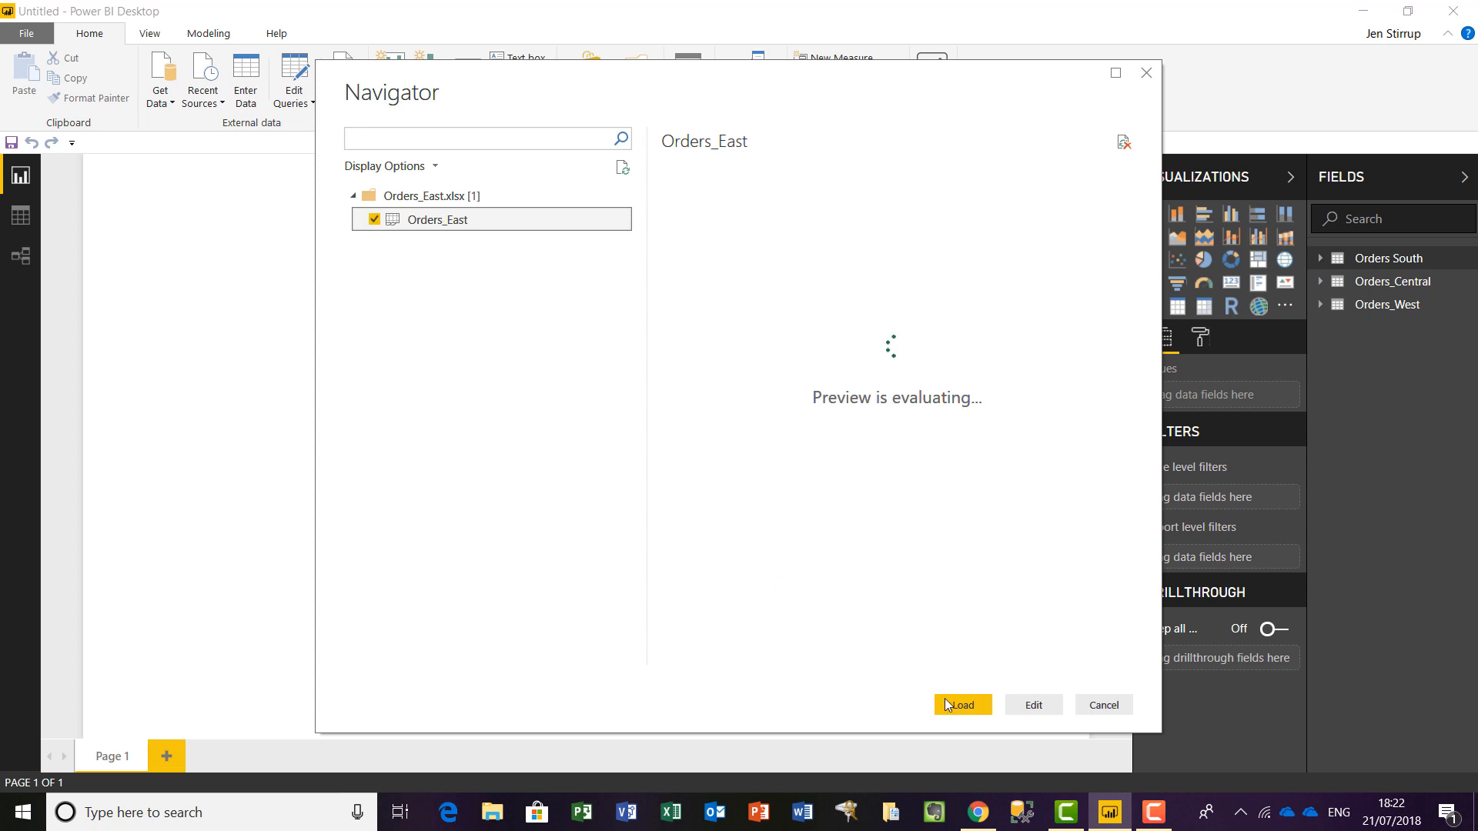
left_click_drag(763, 657, 1099, 677)
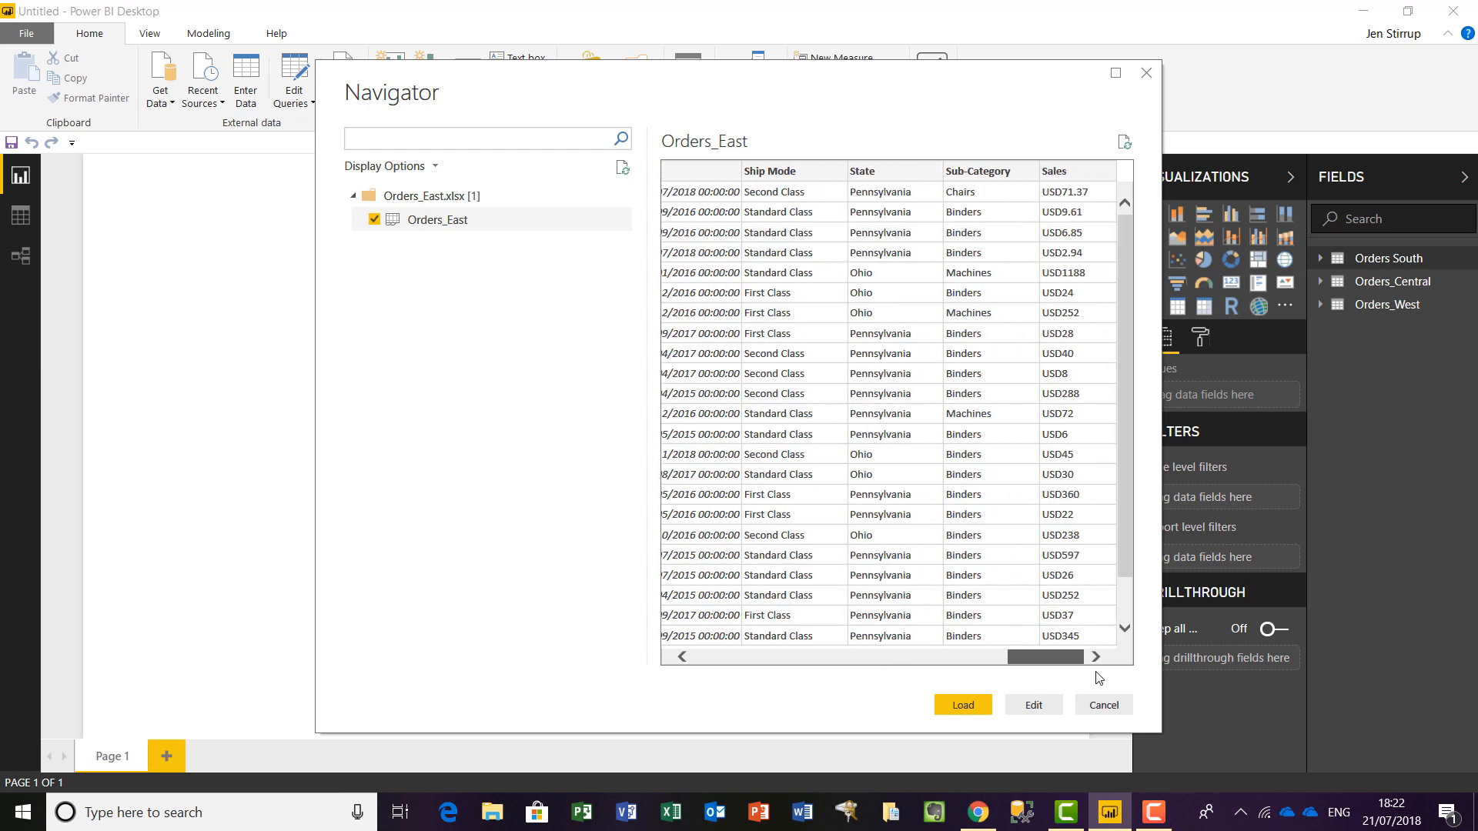
left_click(961, 715)
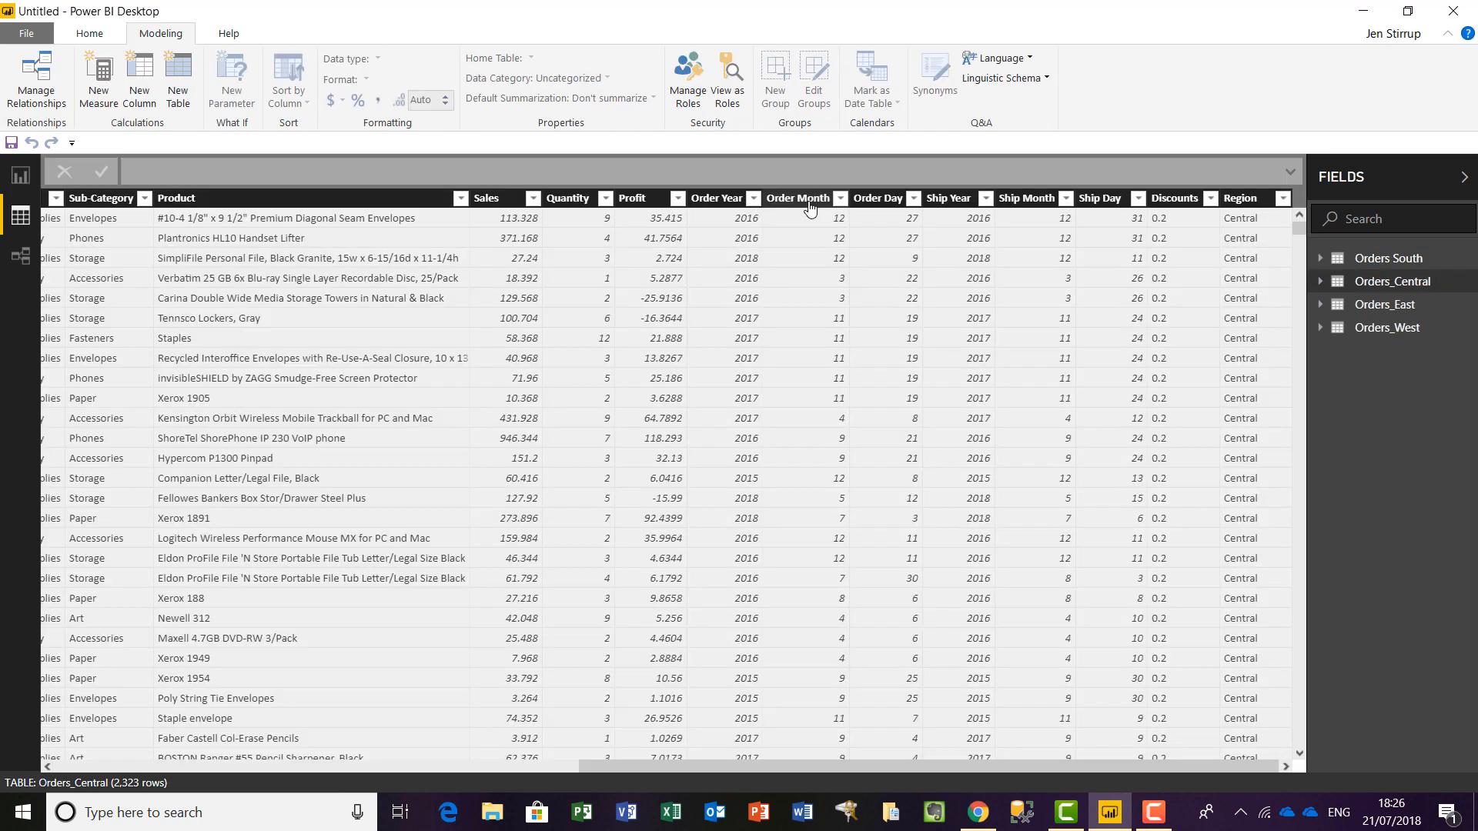
Change the data type of the Order Month column in the Orders_Central table to Text.
left_click(808, 201)
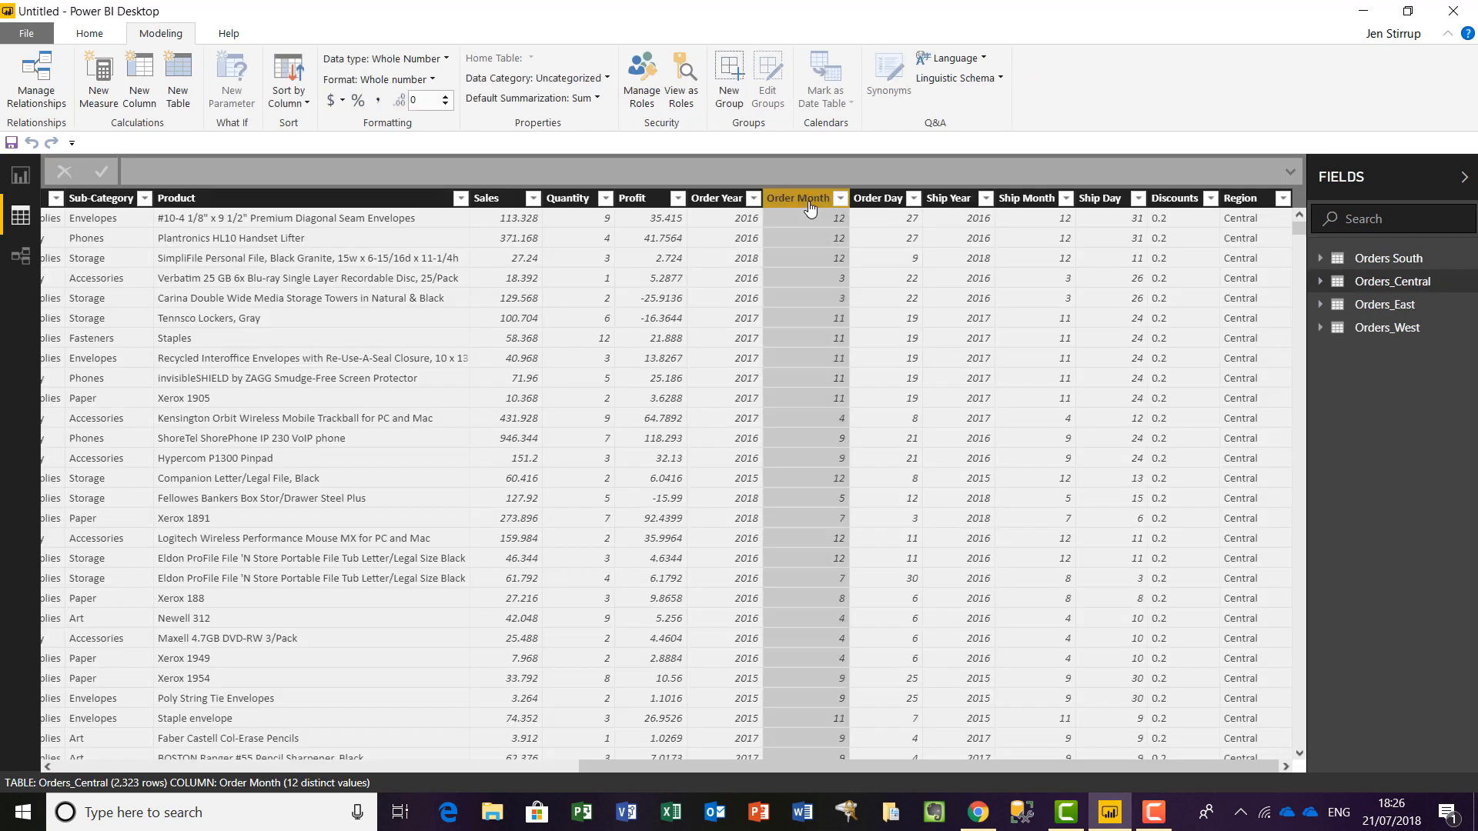
left_click(445, 60)
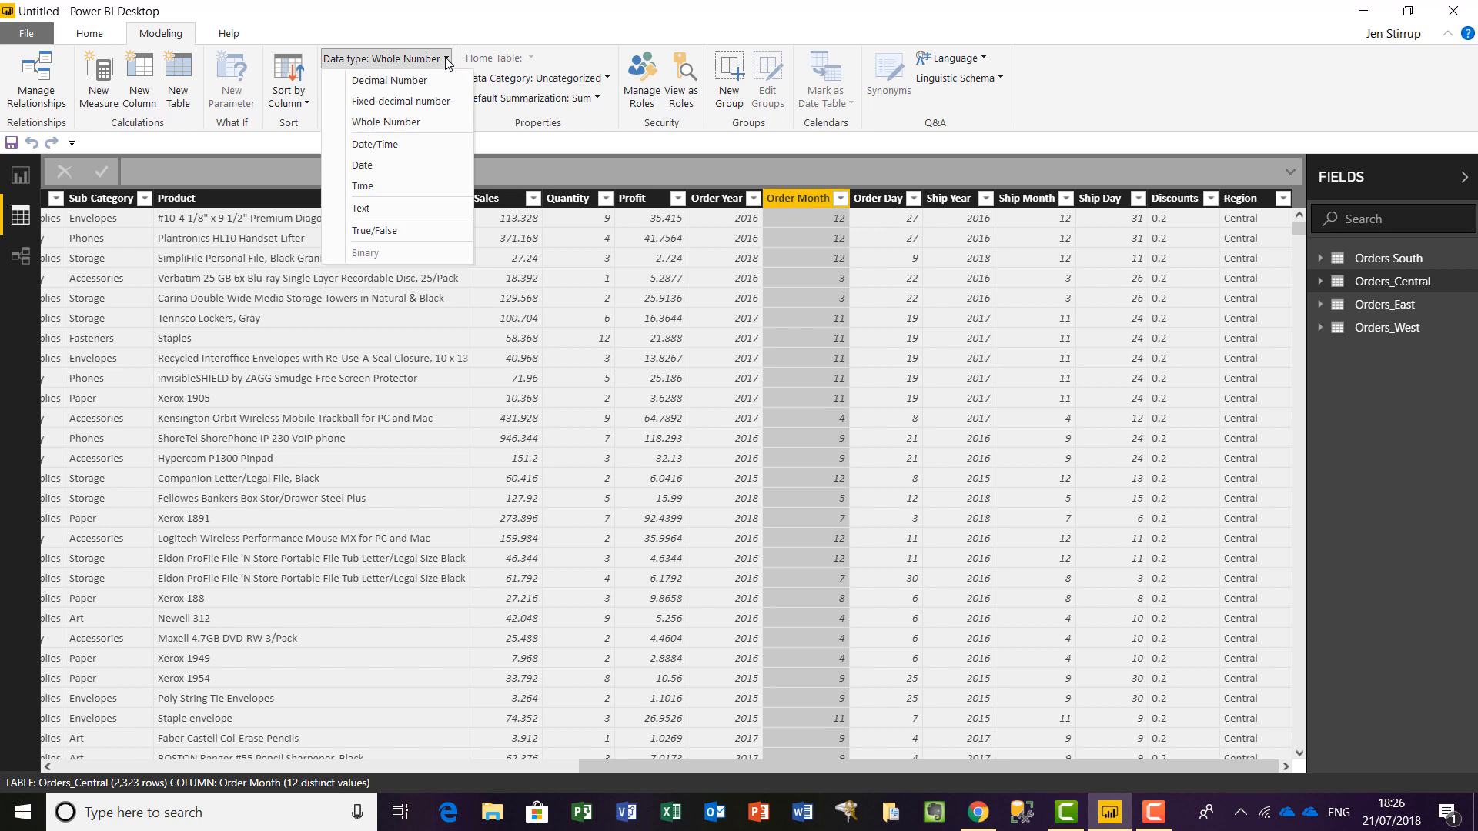
left_click(387, 215)
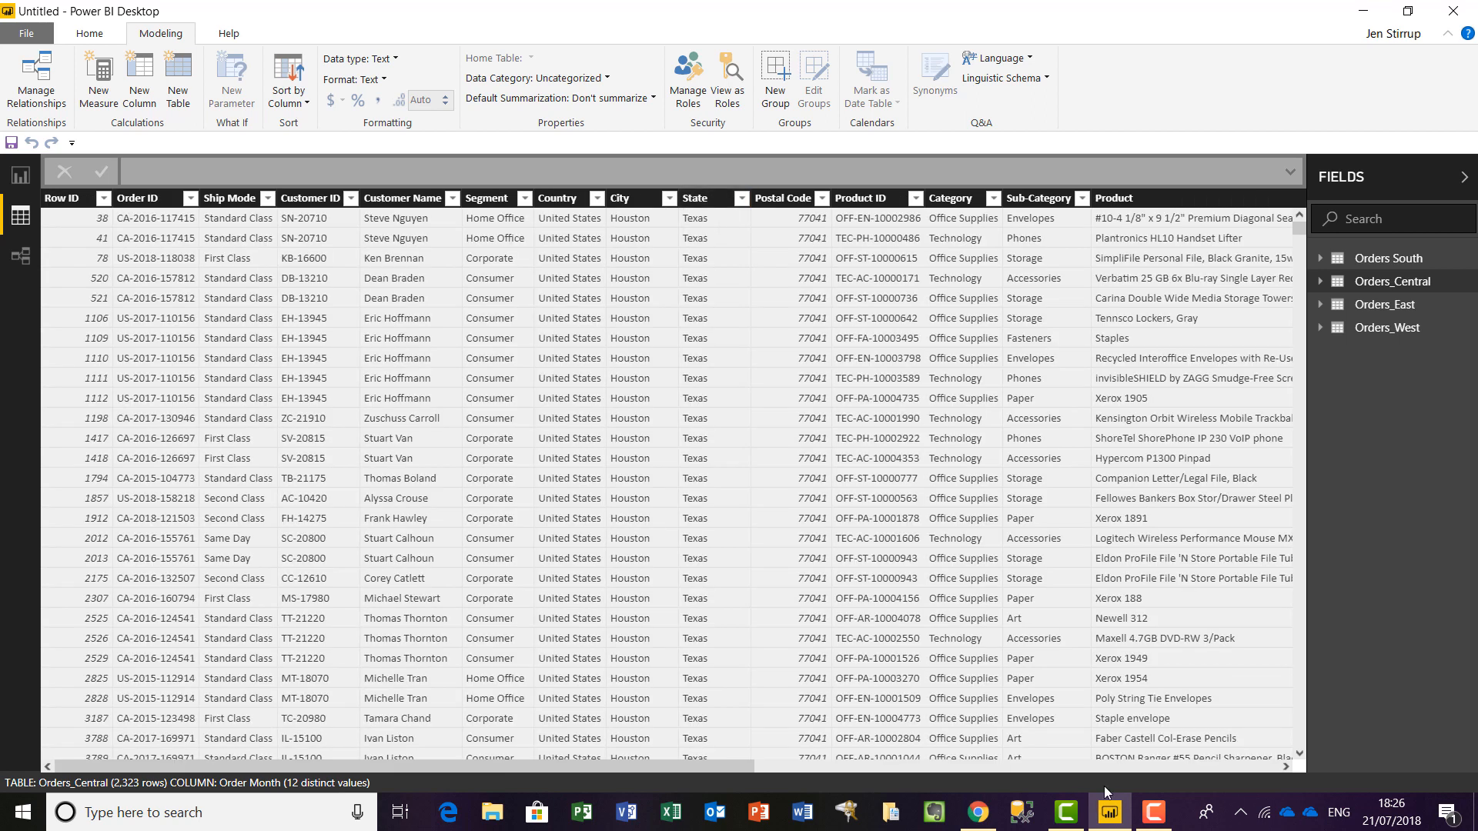
Change the data type of the Order Day column in the Orders_Central table to Text.
left_click(1093, 769)
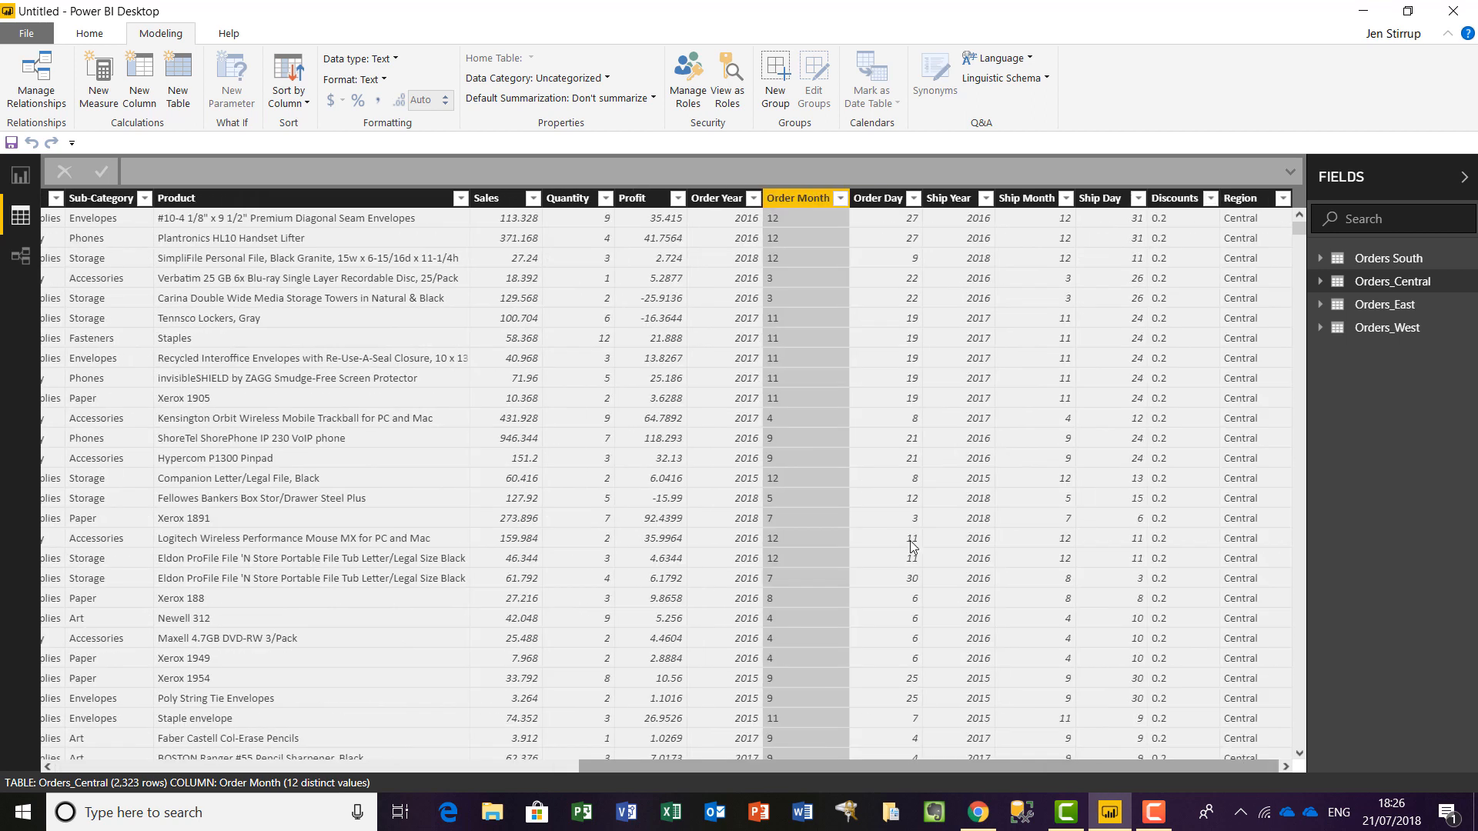
left_click(869, 206)
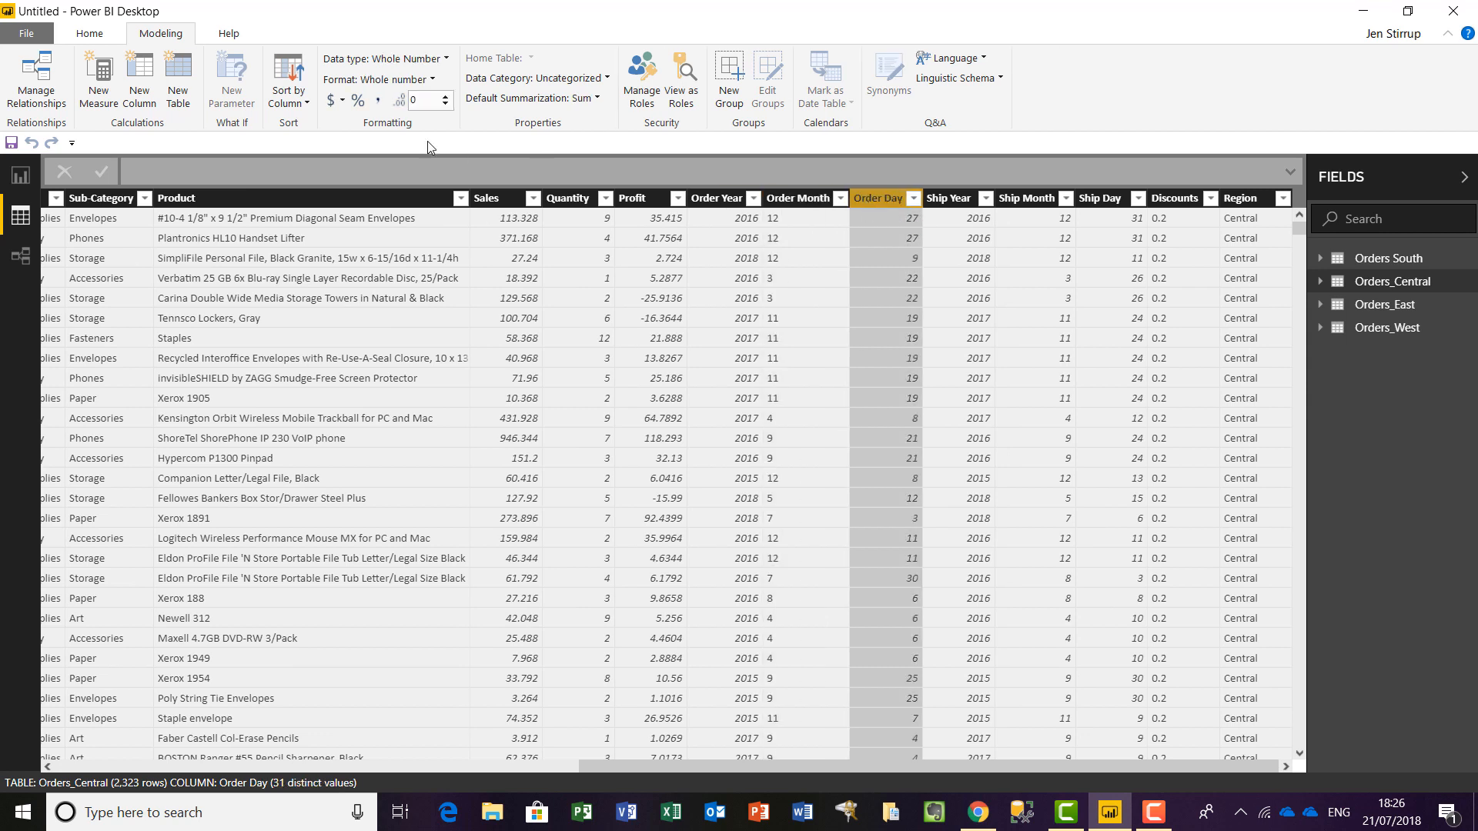
left_click(449, 57)
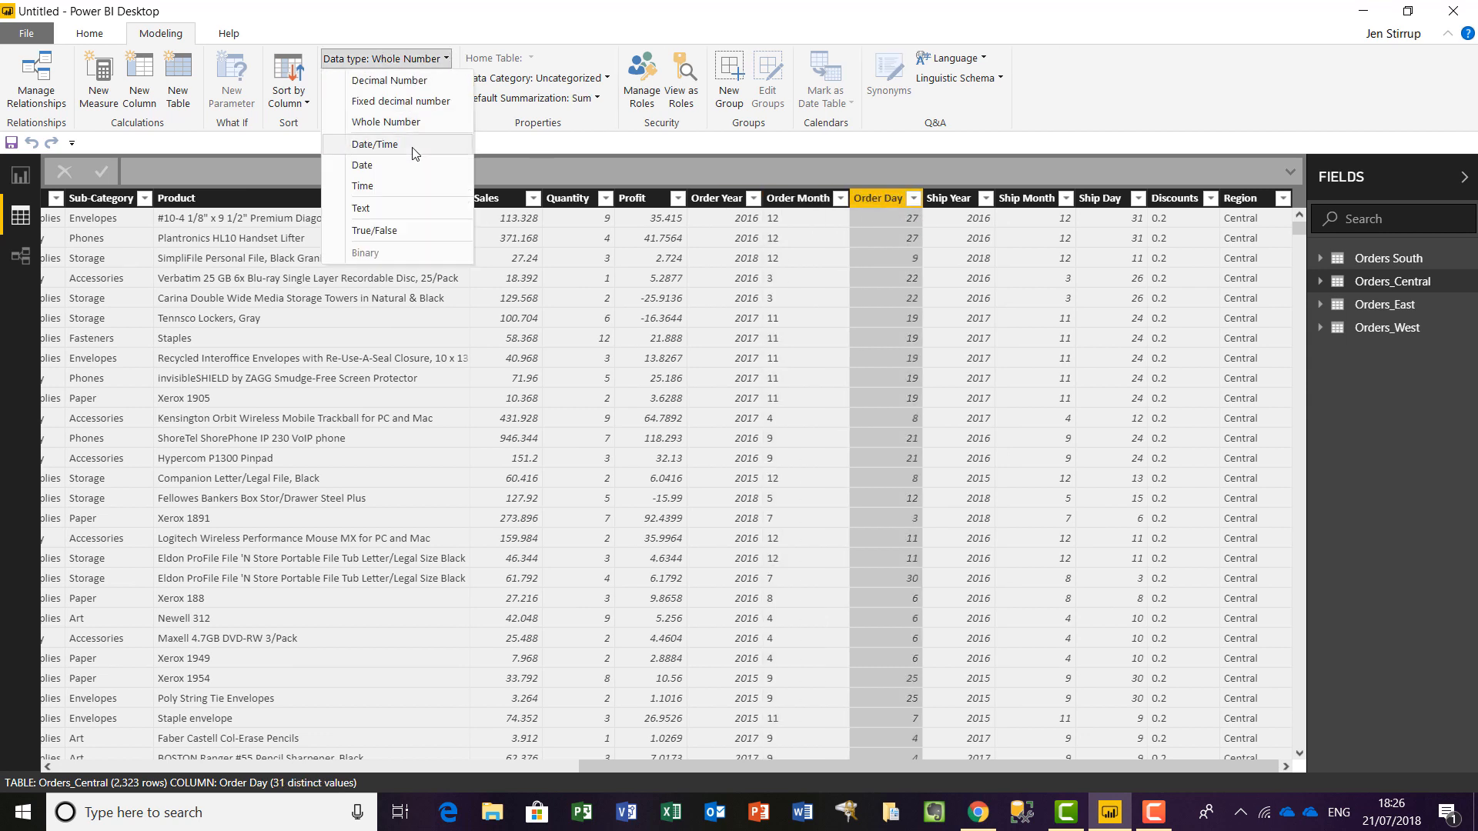
left_click(409, 208)
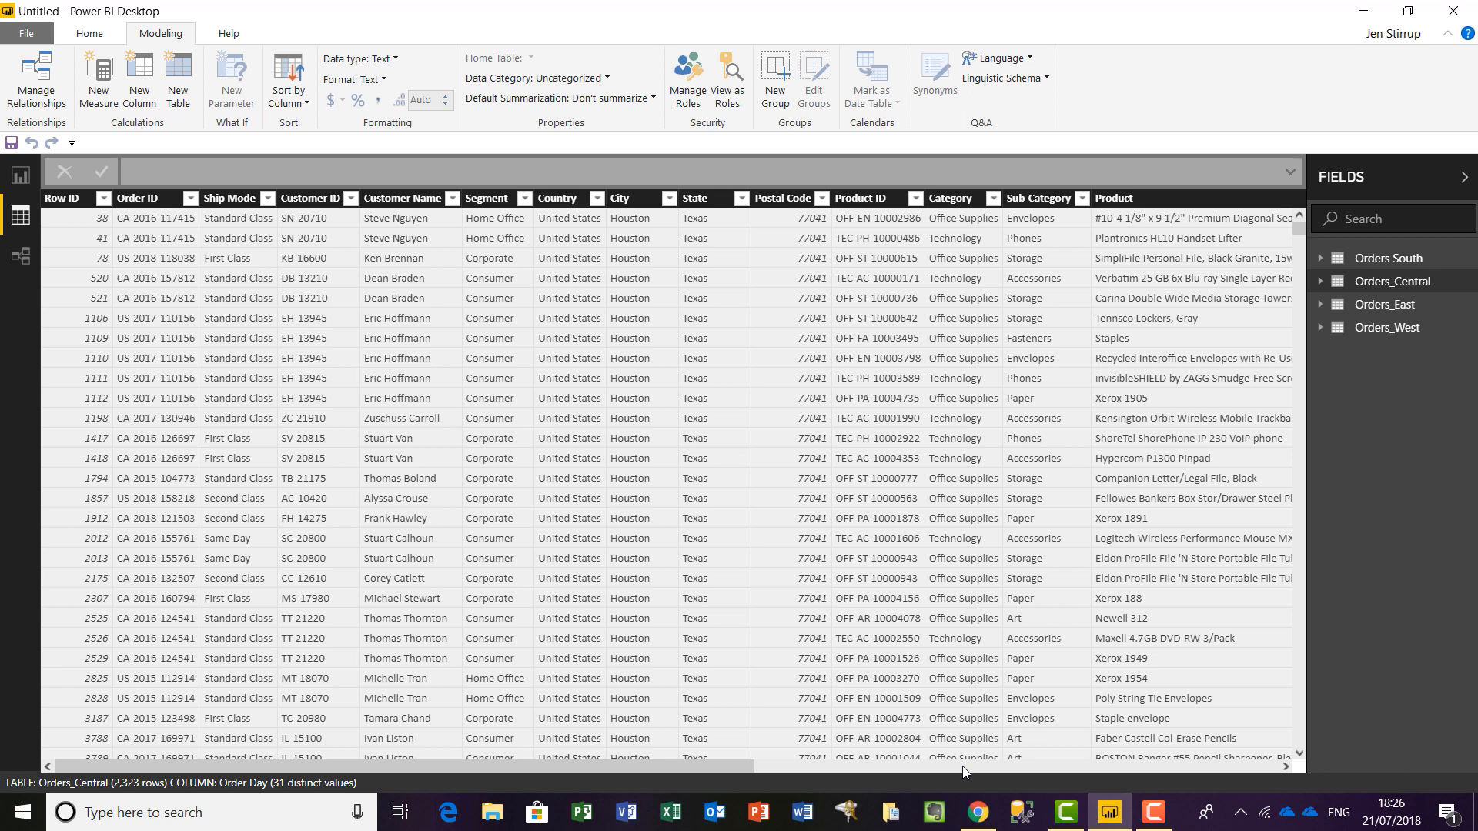
Change the data type of the Order Year column in the Orders_Central table to Text.
left_click(962, 765)
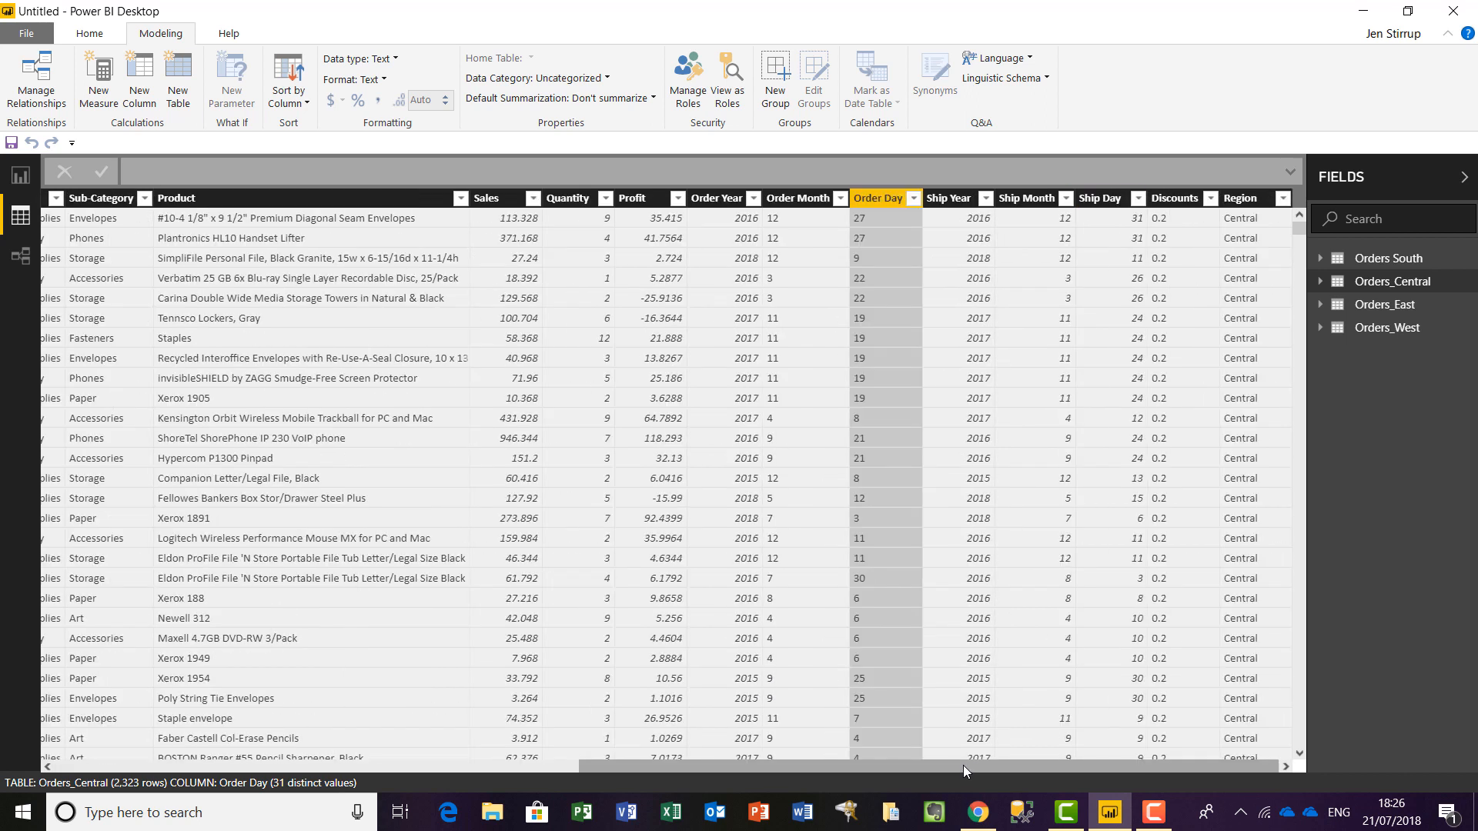
left_click(713, 202)
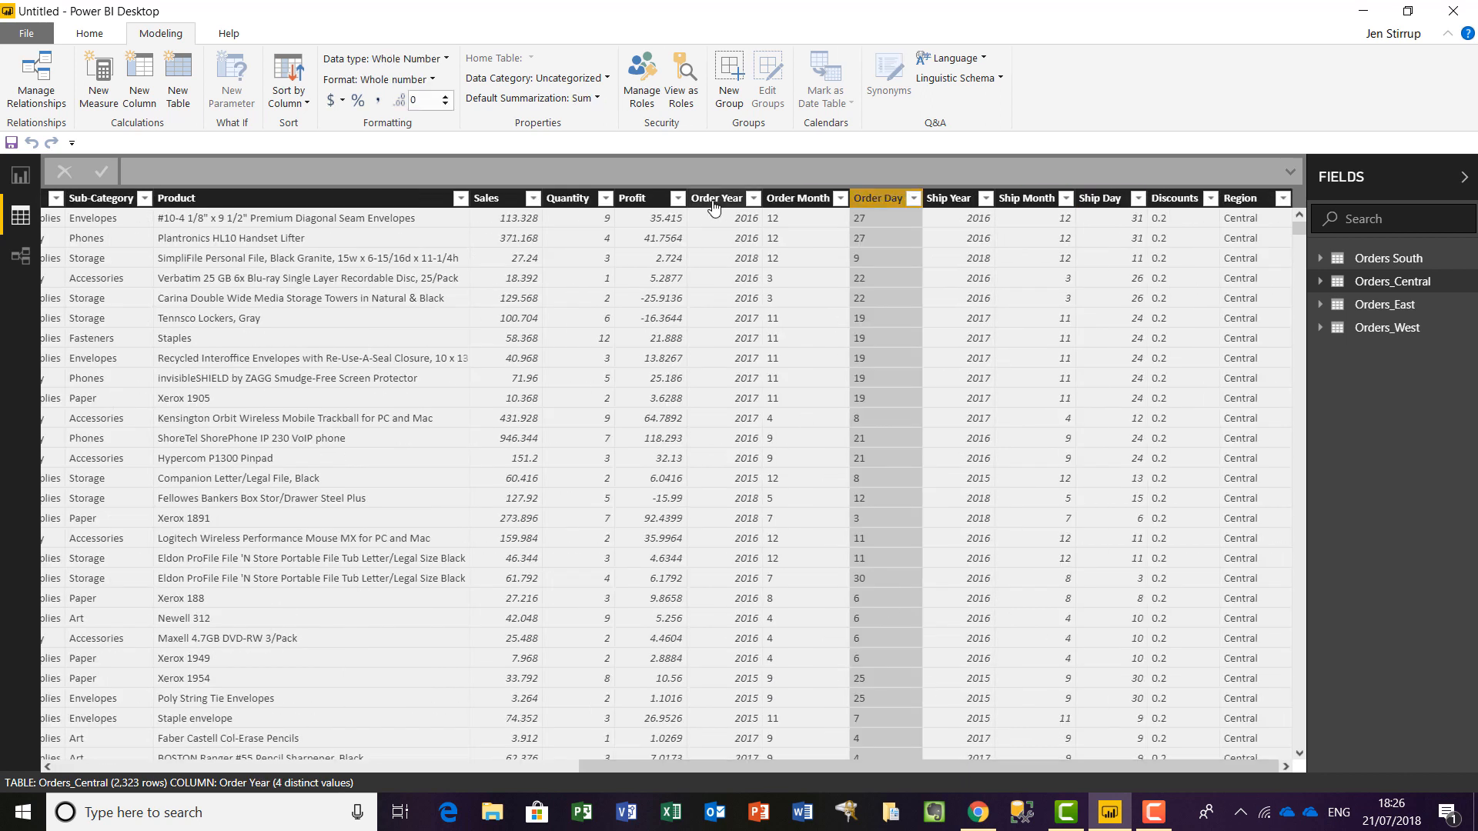
left_click(442, 62)
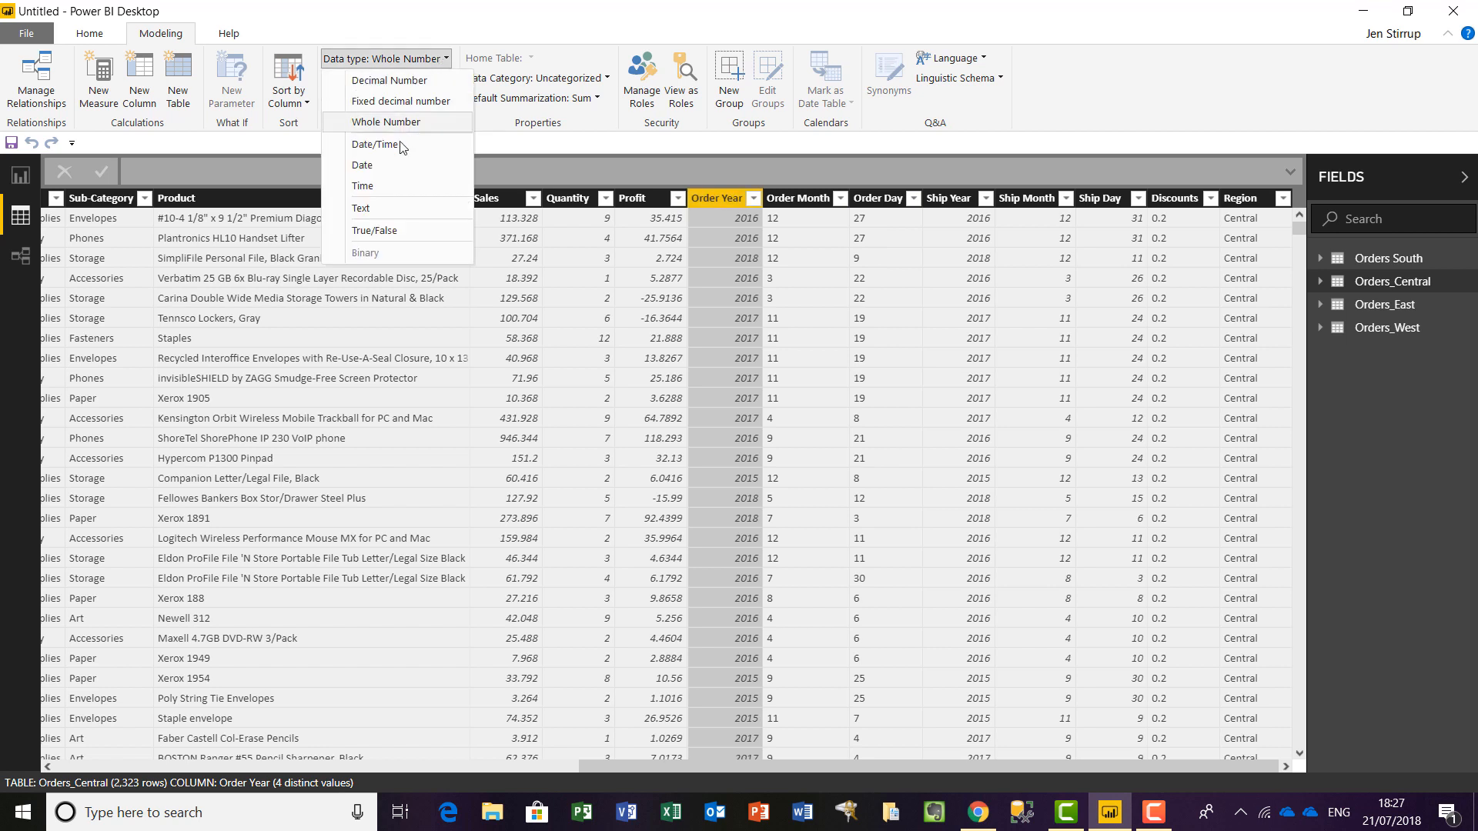
left_click(380, 207)
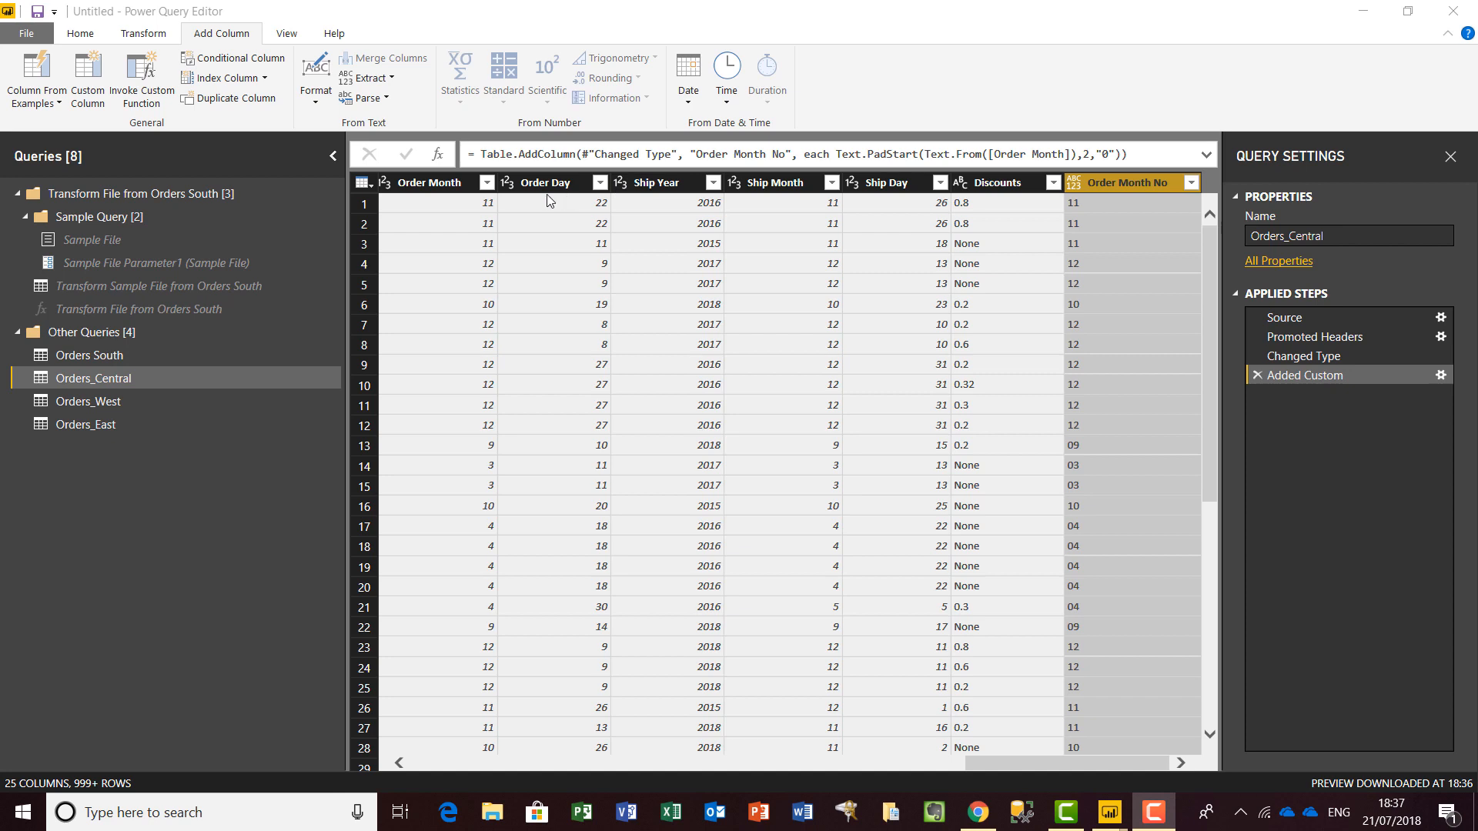
Add a custom column named Order Day No to the Orders_Central query with the formula Text.PadStart(Text.From([Order Day]),2,"0").
left_click(432, 184)
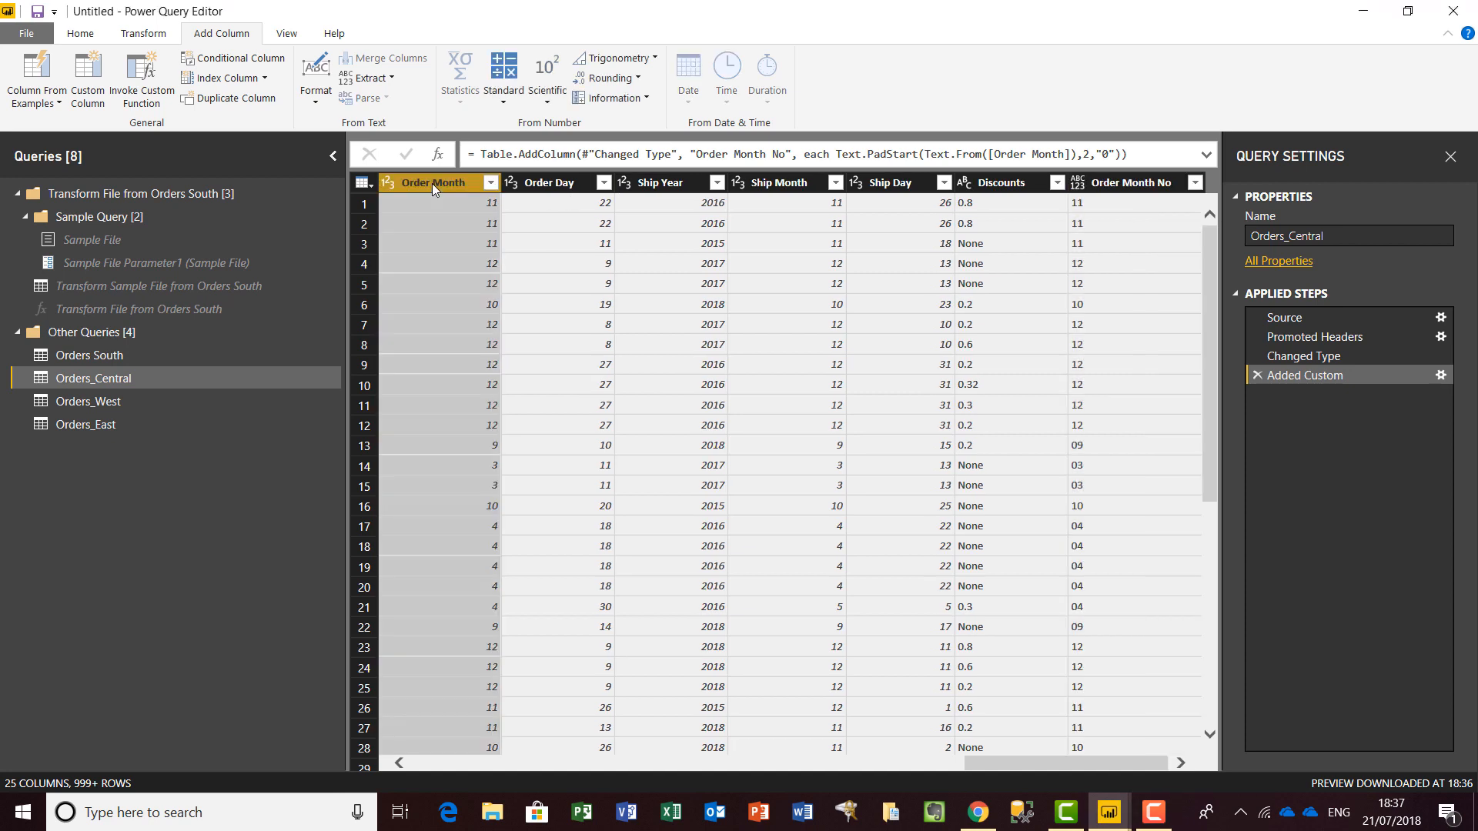
left_click(1147, 185, "ctrl")
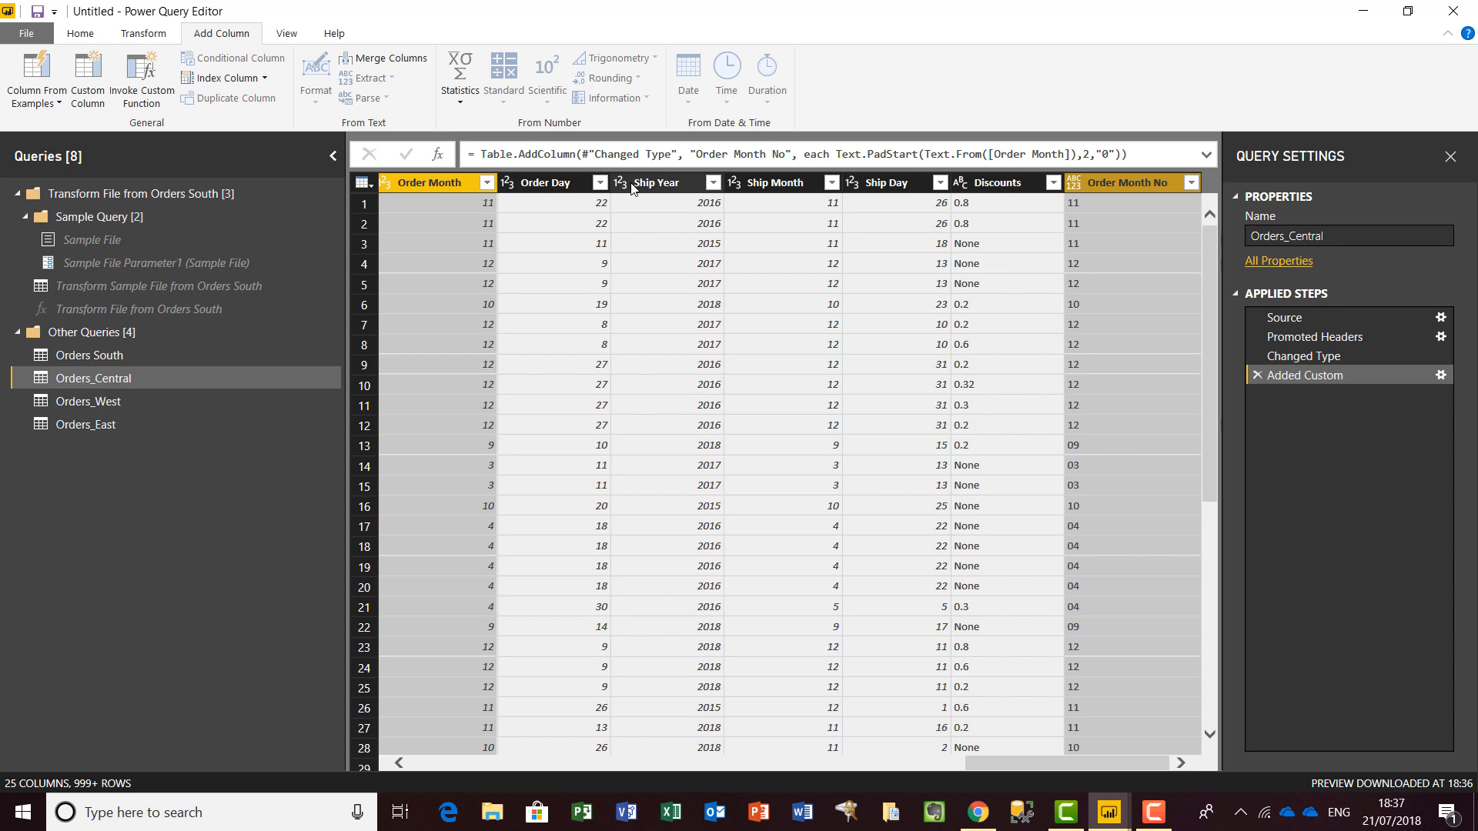
left_click(552, 185)
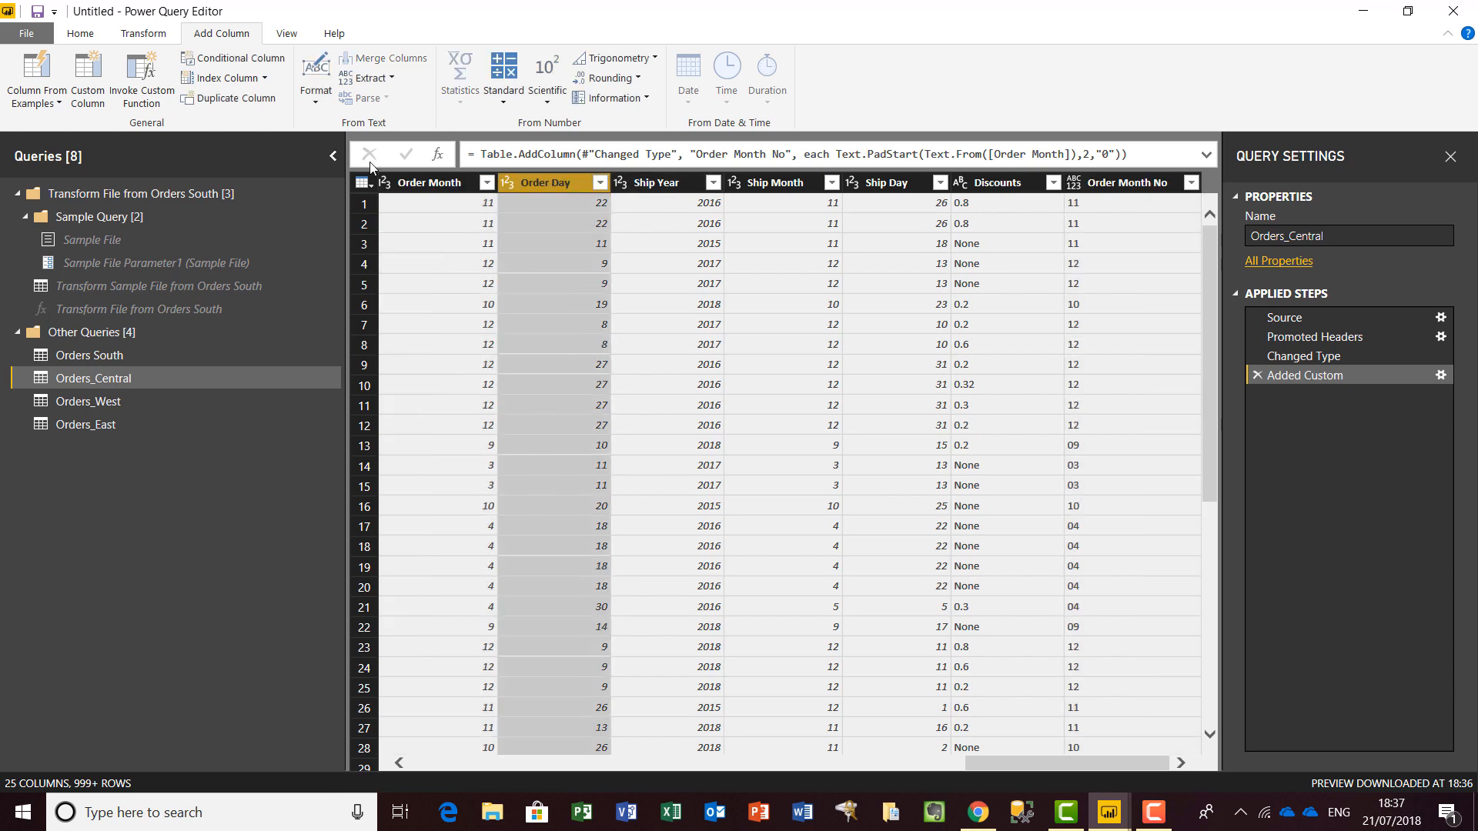
left_click(90, 73)
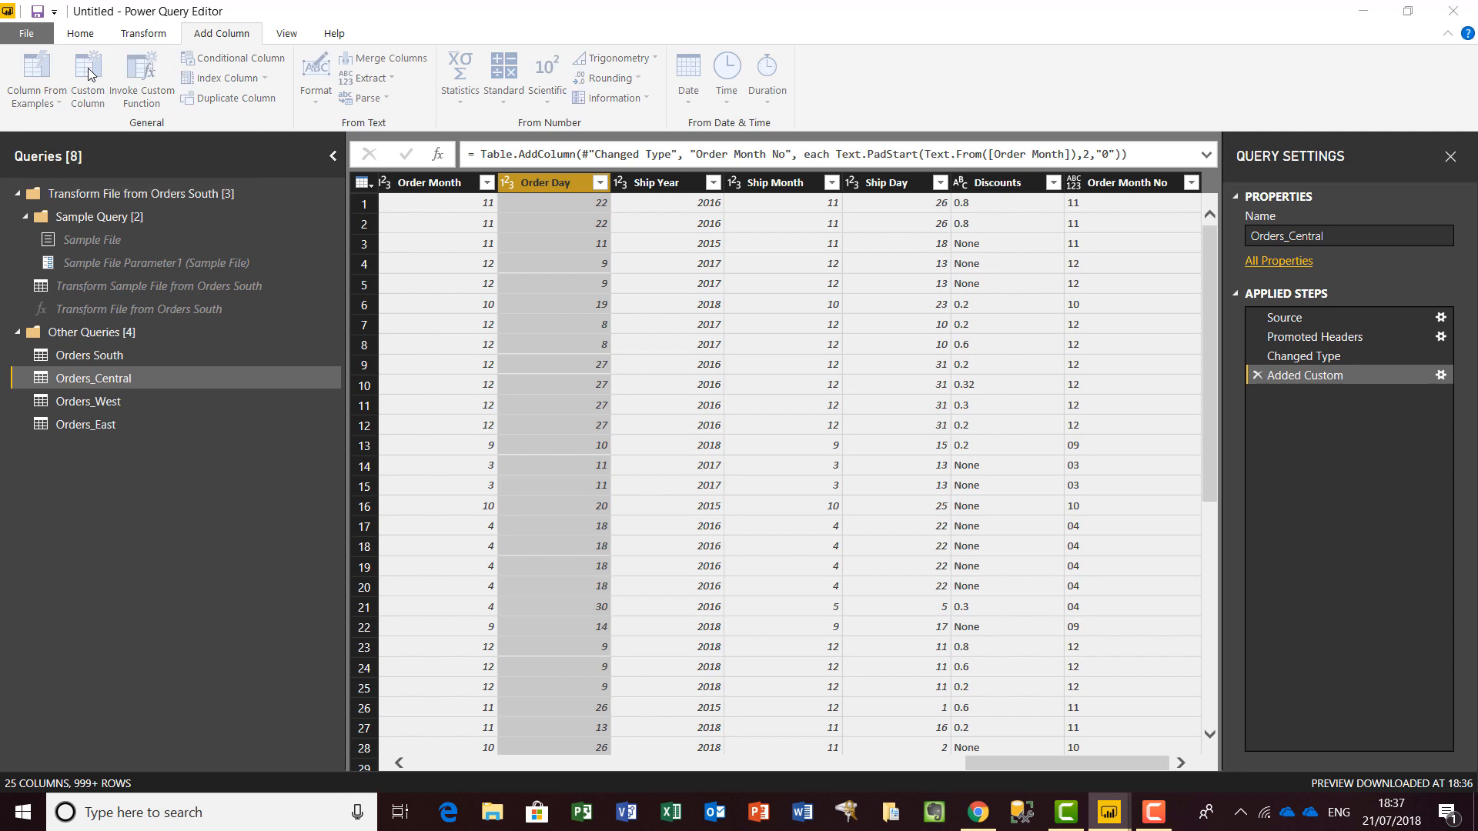
left_click_drag(477, 286, 415, 294)
type("Ord")
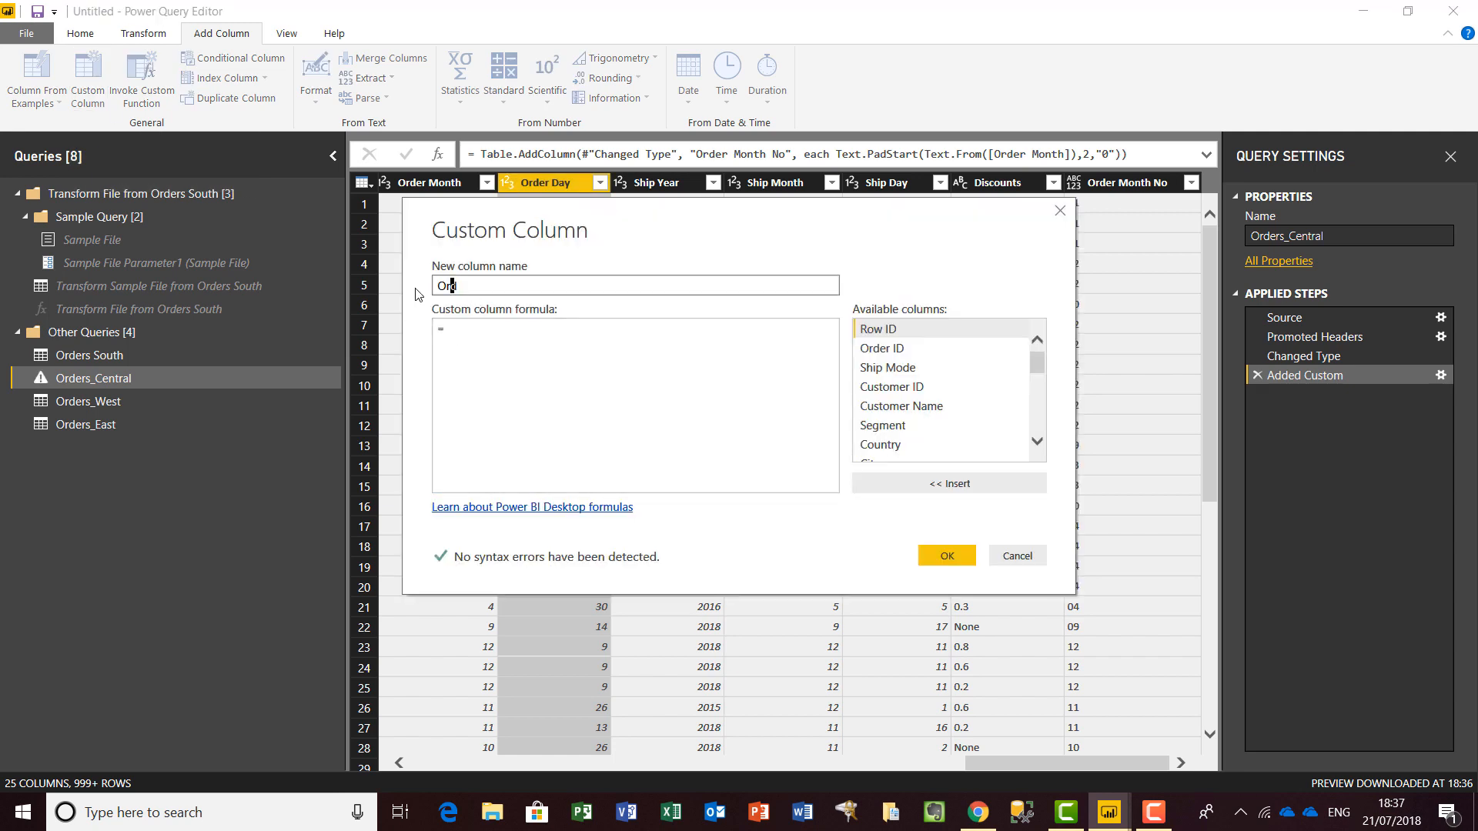
type("er Day No")
left_click(487, 333)
type("Text.PadStart(Text.From([Order Day]),2,\"0\")")
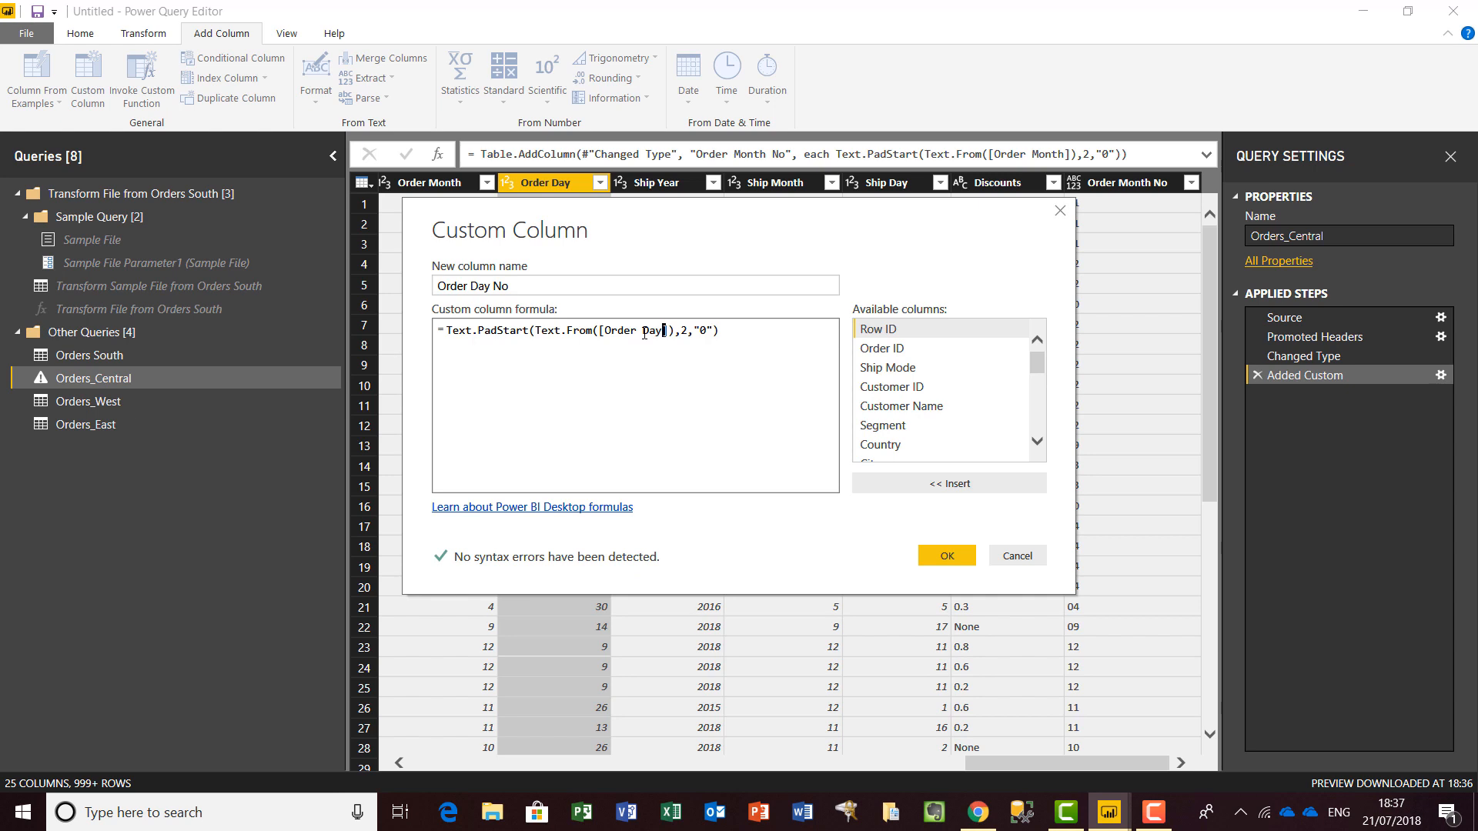
left_click(947, 557)
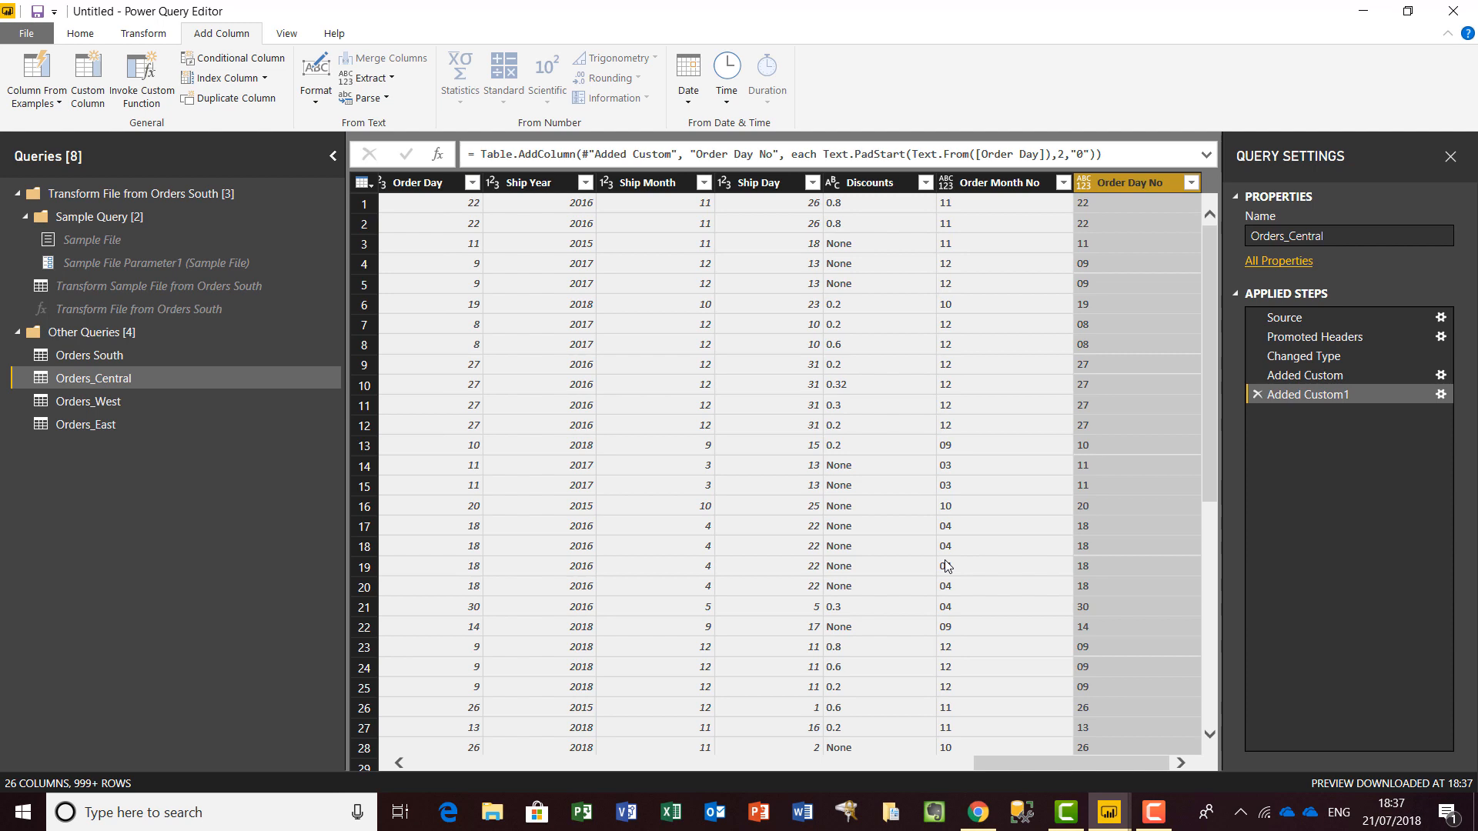
Add a custom column named Ship Month No to the Orders_Central query with the formula Text.PadStart(Text.From([Ship Month]),2,"0").
left_click(95, 66)
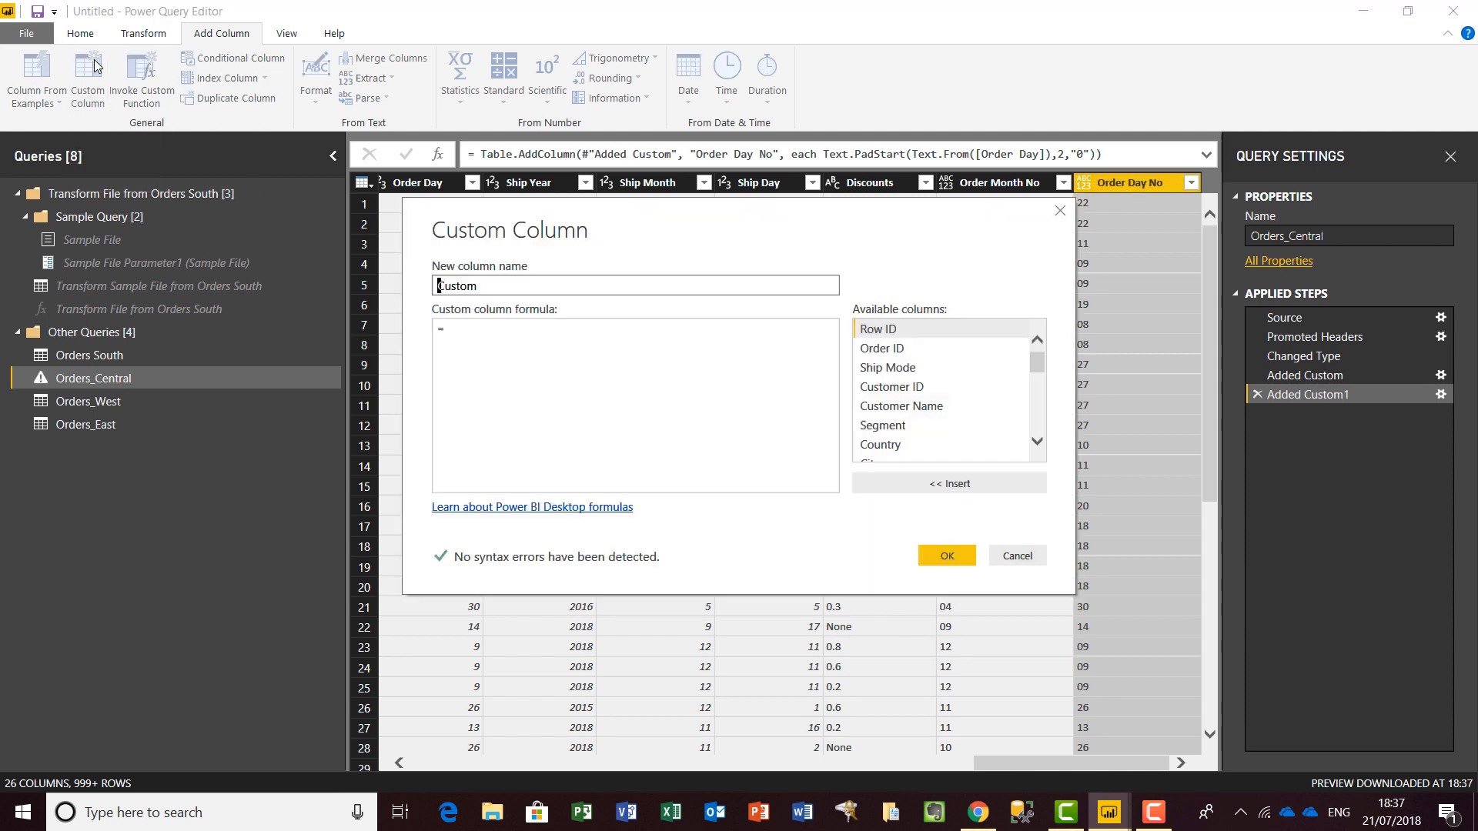
left_click_drag(478, 286, 416, 293)
type("Ship Month No")
left_click(506, 329)
type("Text.PadStart(Text.From([Order Month]),2,\"0\")")
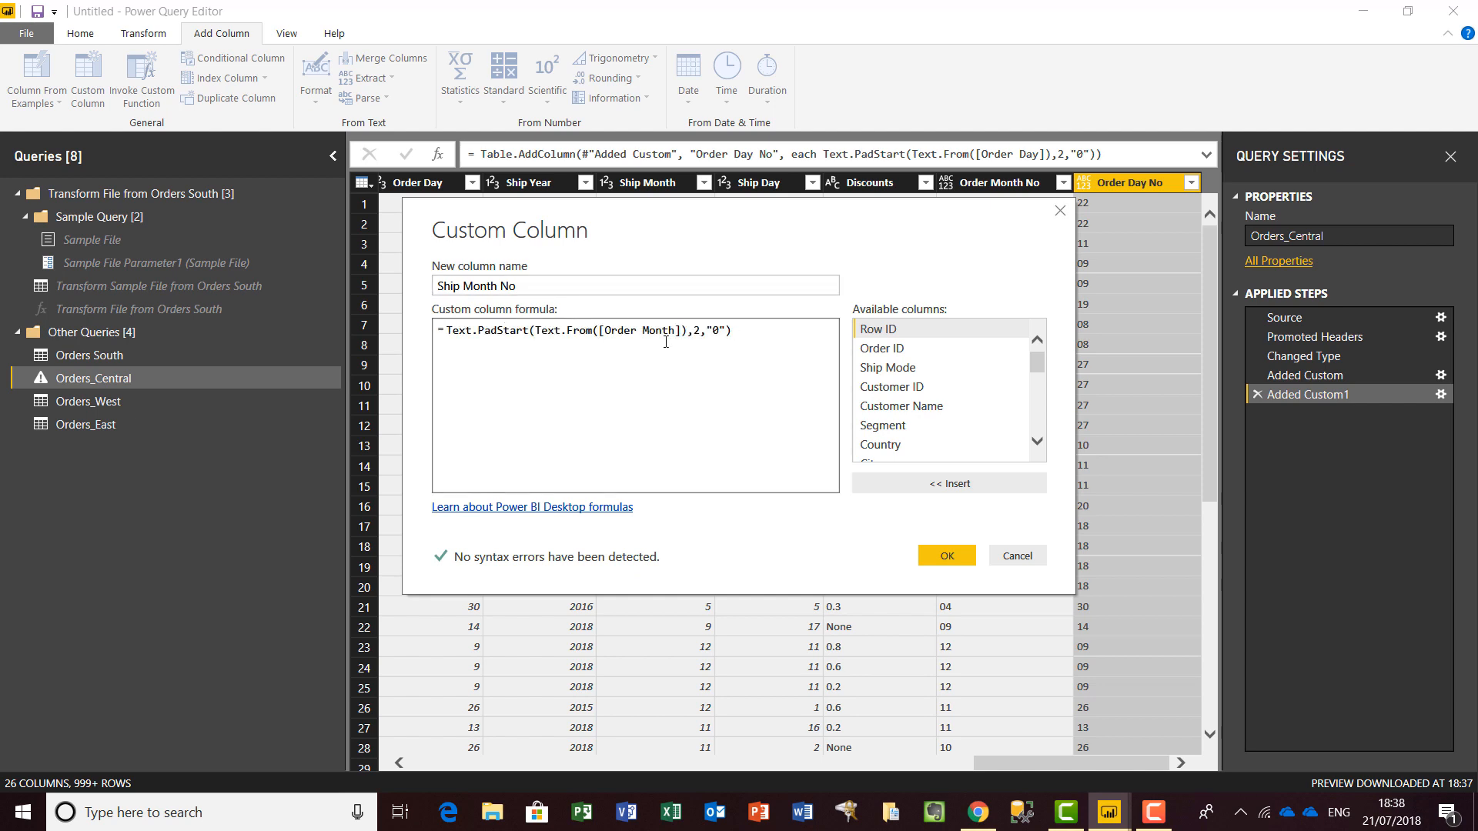
left_click_drag(636, 333, 609, 327)
type("Ship")
left_click(925, 560)
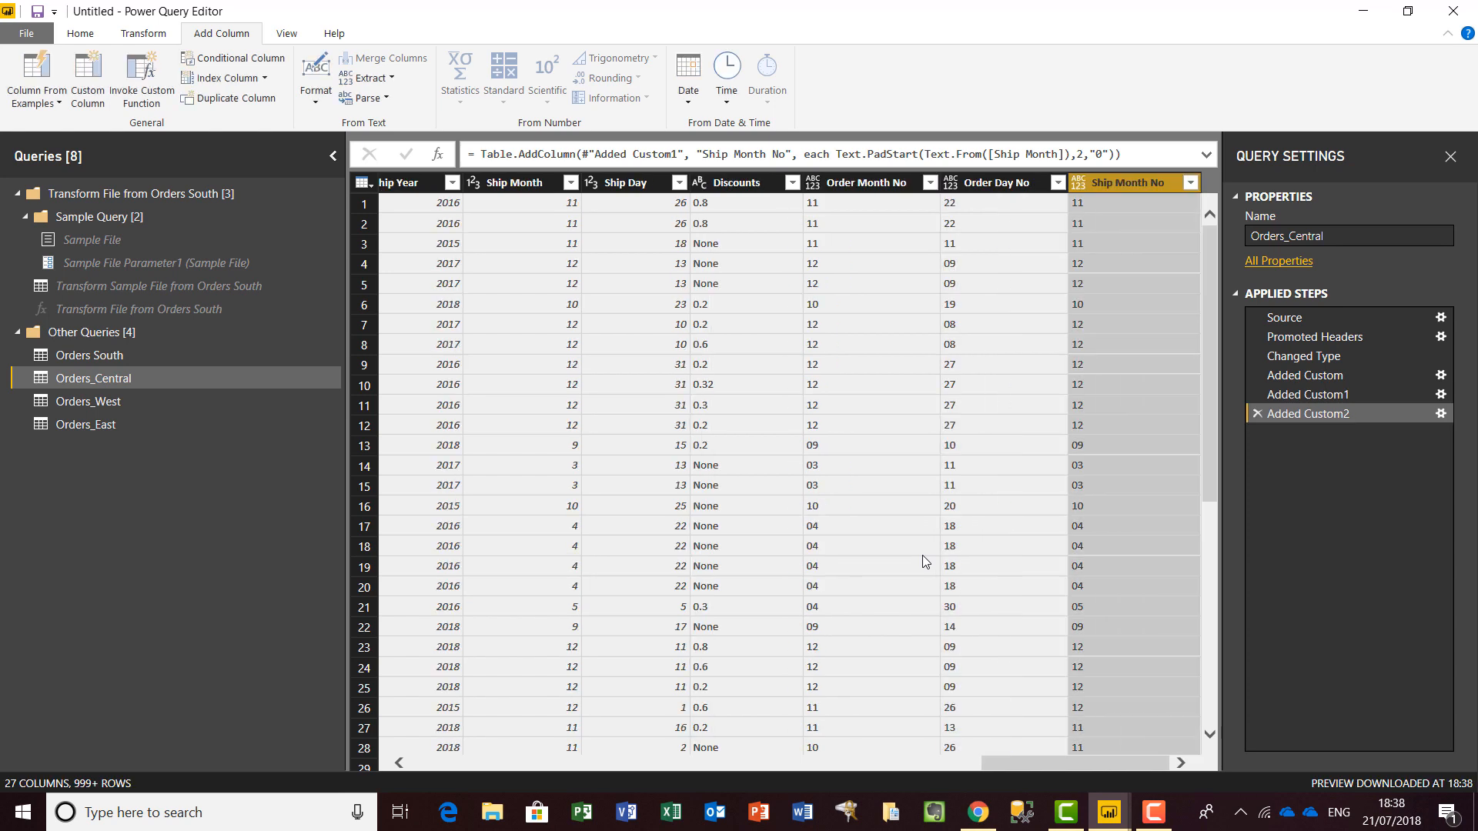
Add a custom column named Ship Day No to the Orders_Central query with the formula Text.PadStart(Text.From([Ship Day]),2,"0").
left_click(96, 74)
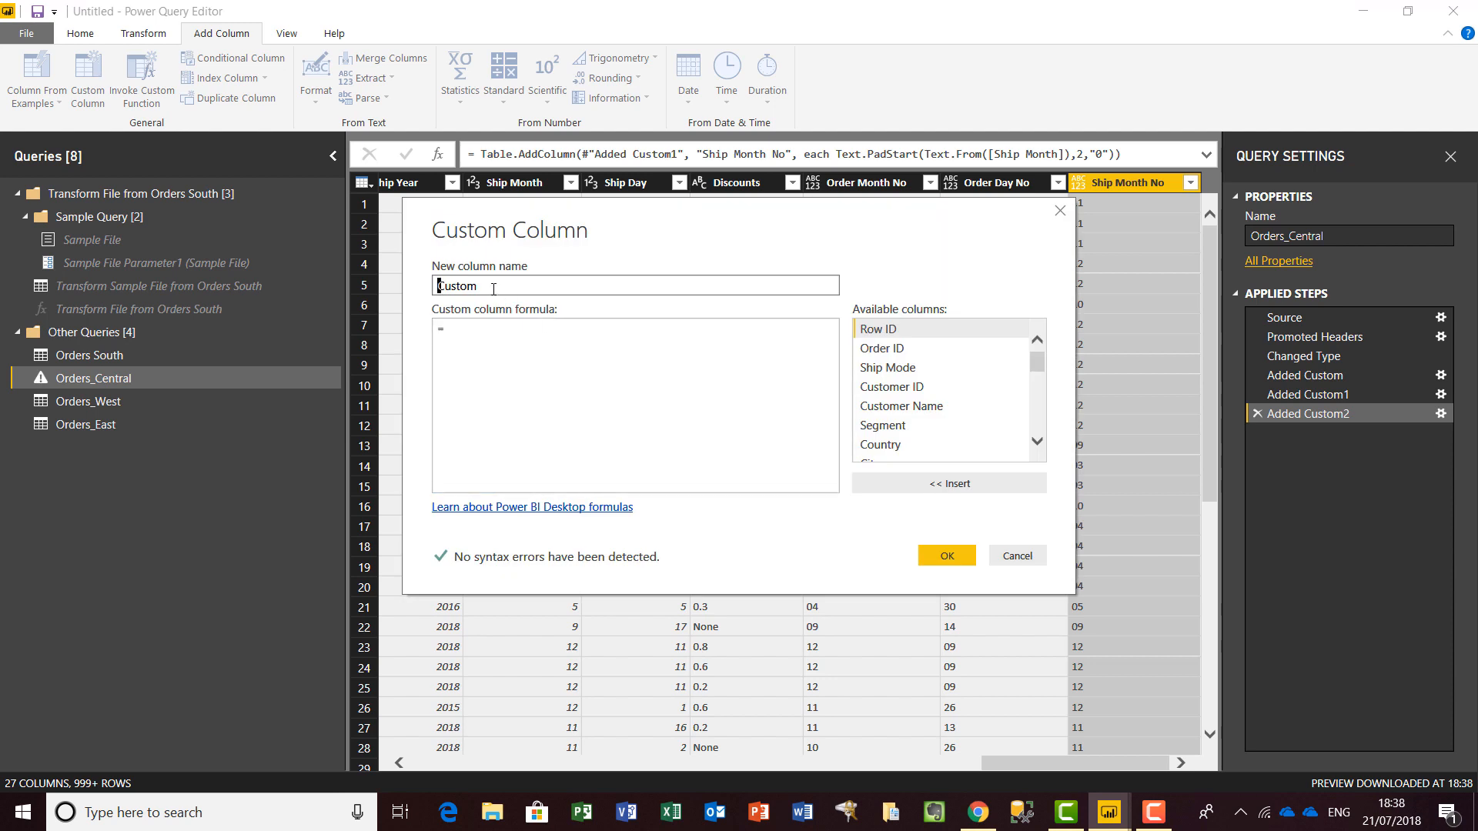
left_click_drag(490, 284, 437, 284)
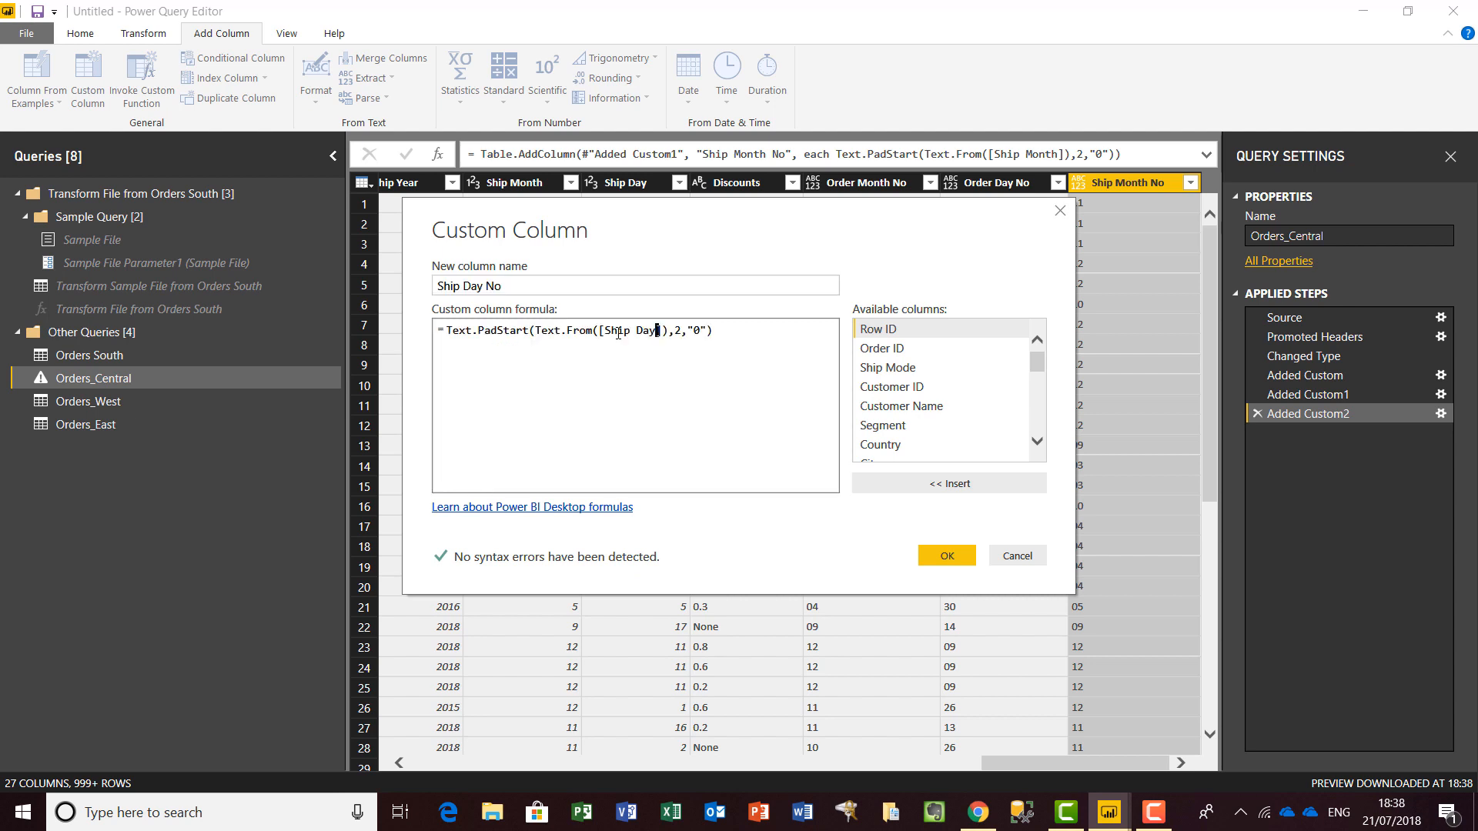
left_click(947, 555)
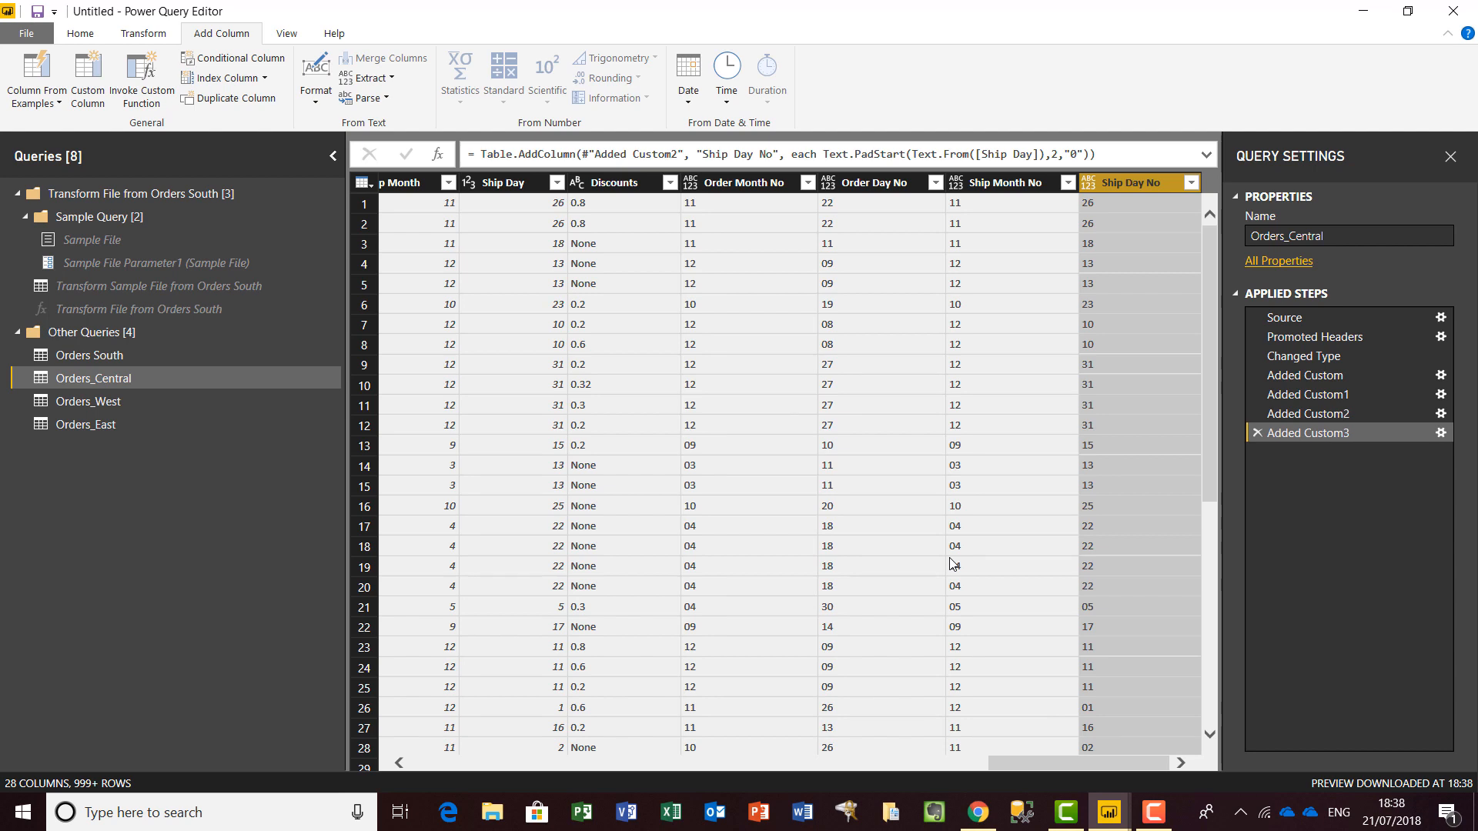
left_click(504, 183, "ctrl")
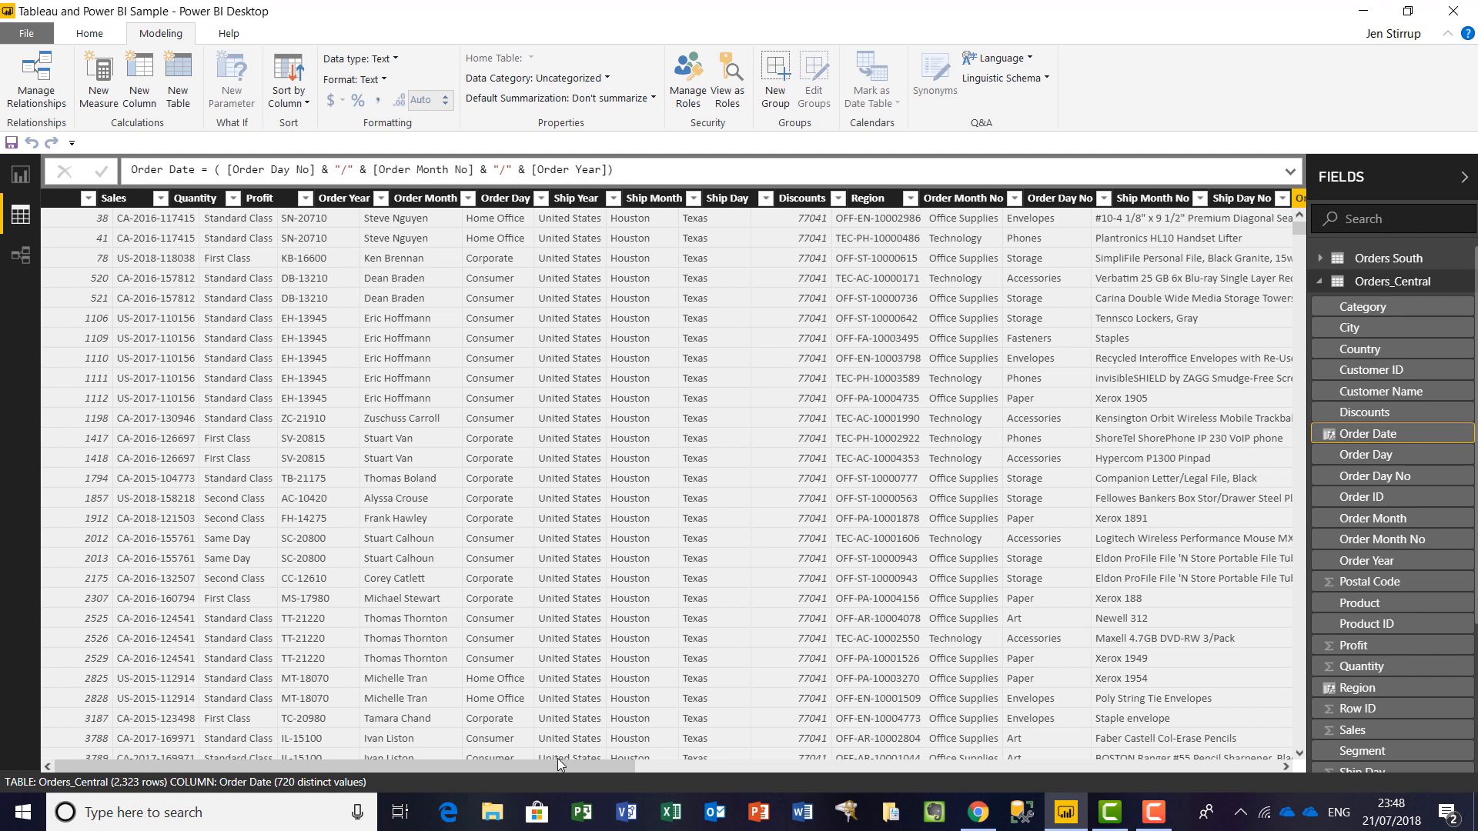
Change the data type of the calculated Order Date column in Orders_Central to Date and accept the conversion.
left_click_drag(580, 767, 1273, 777)
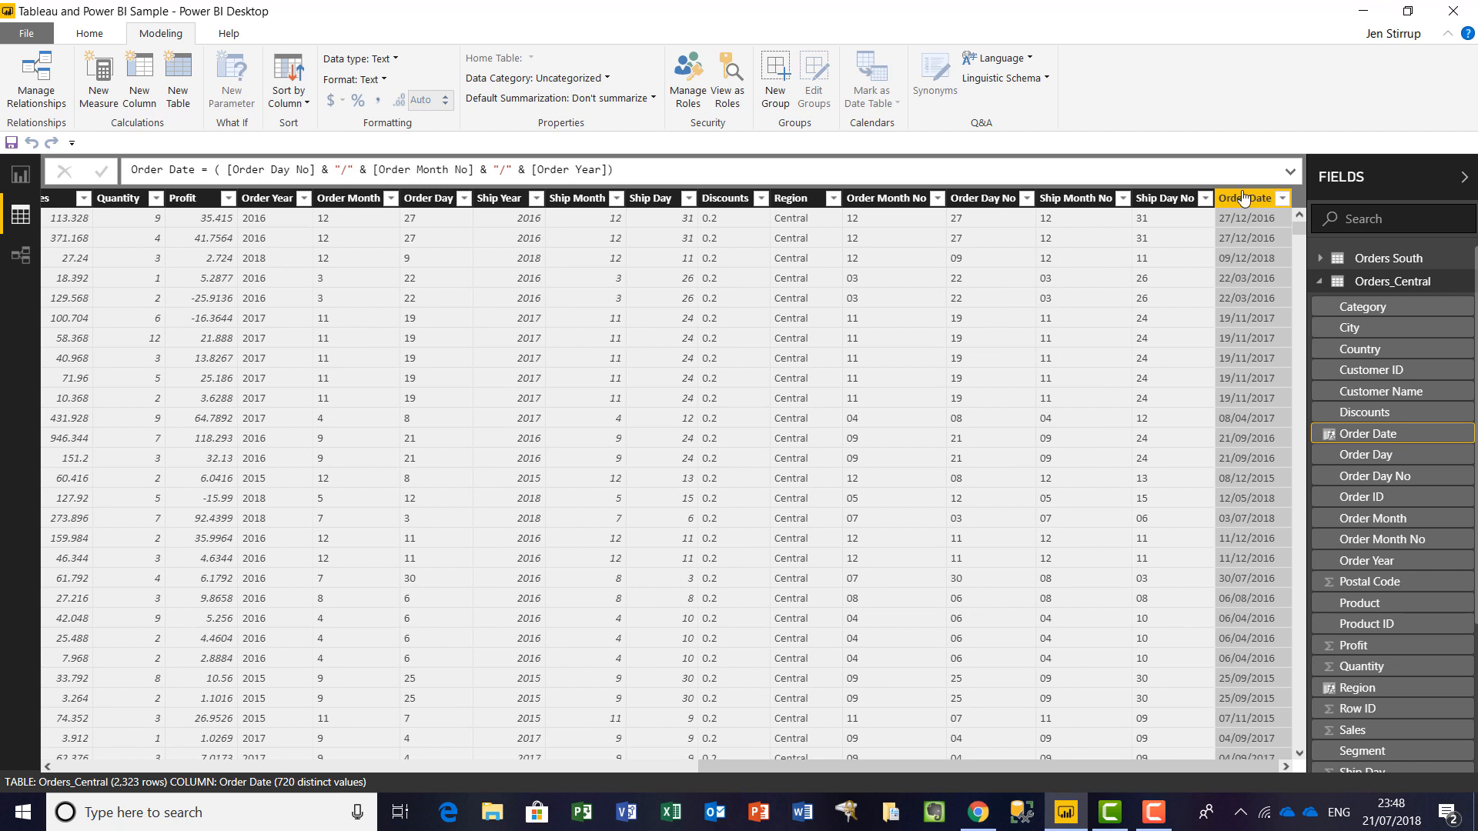
left_click(390, 62)
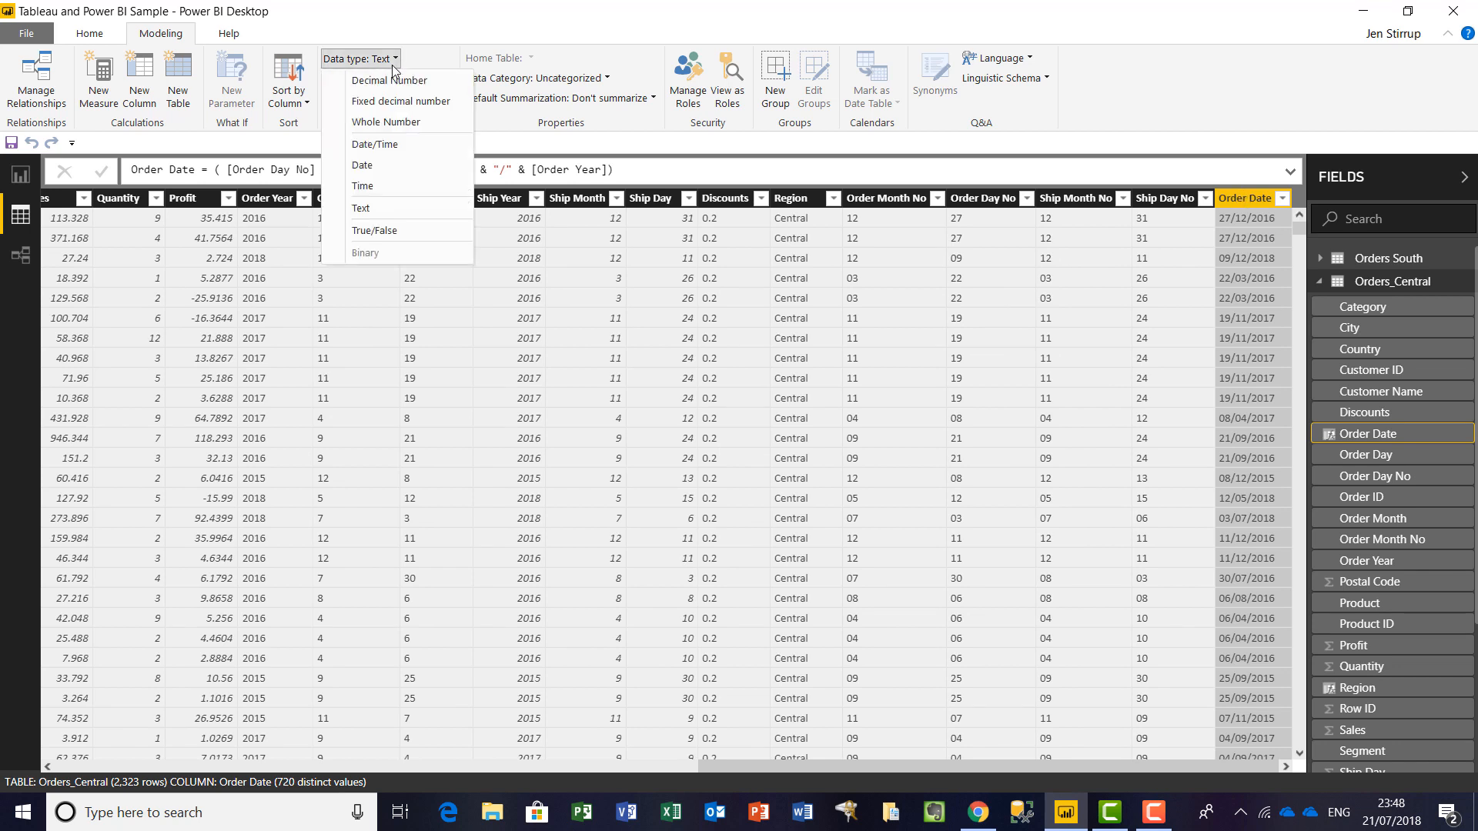
left_click(377, 167)
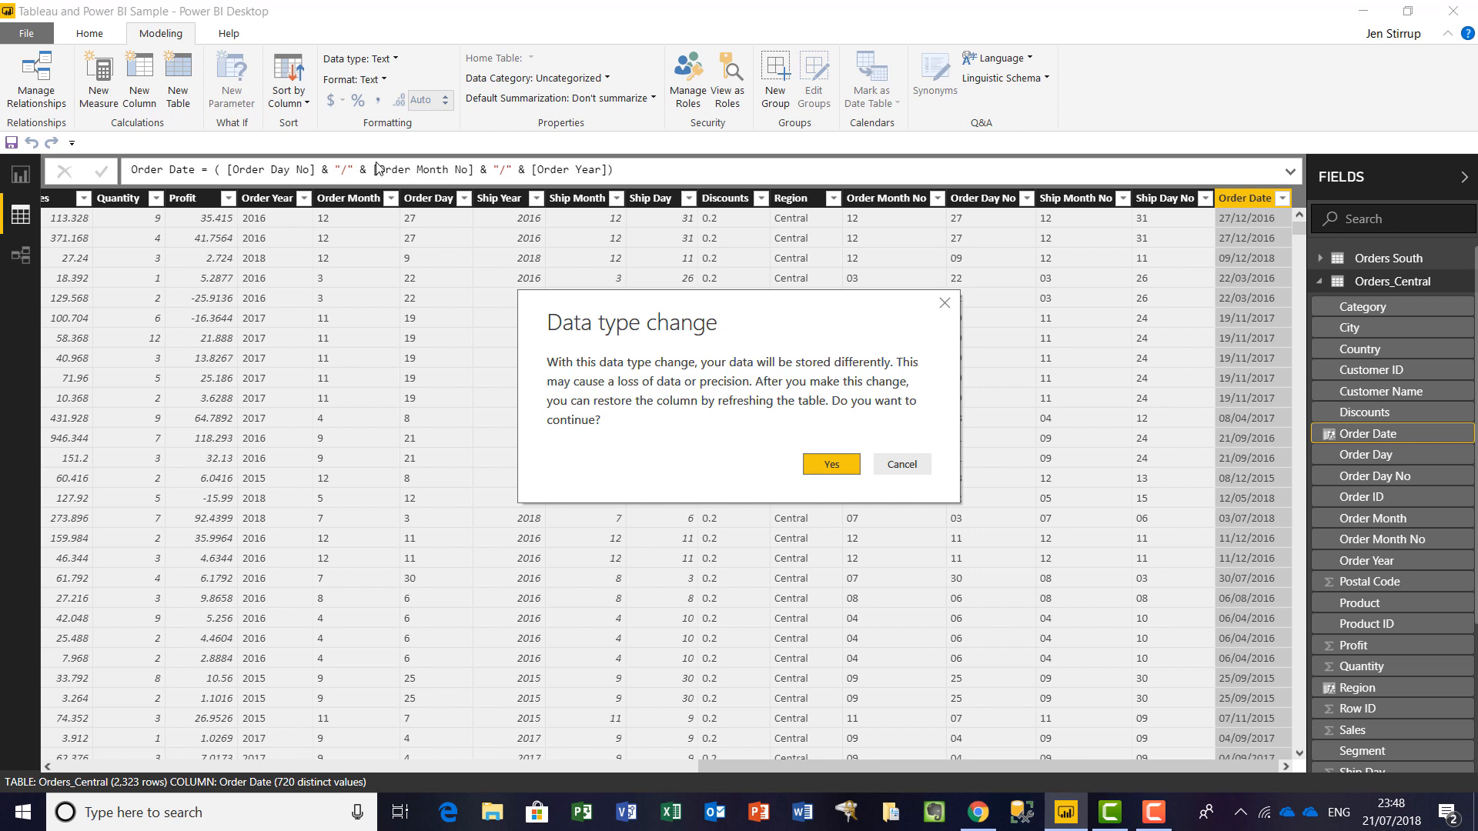
left_click(831, 464)
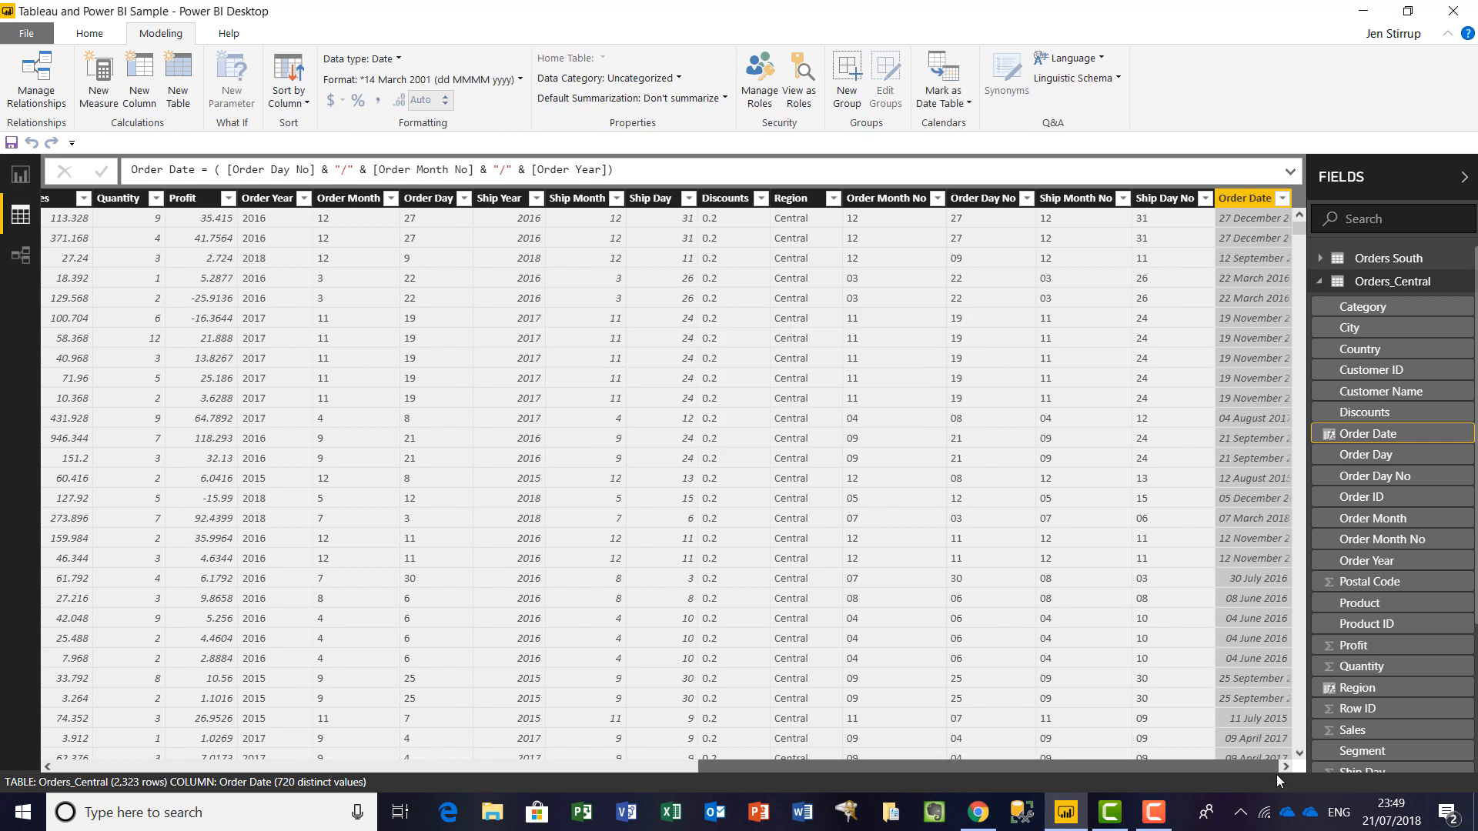
Set the Order Date column's format to the date style *14/03/2001 (dd/MM/yyyy).
left_click(516, 83)
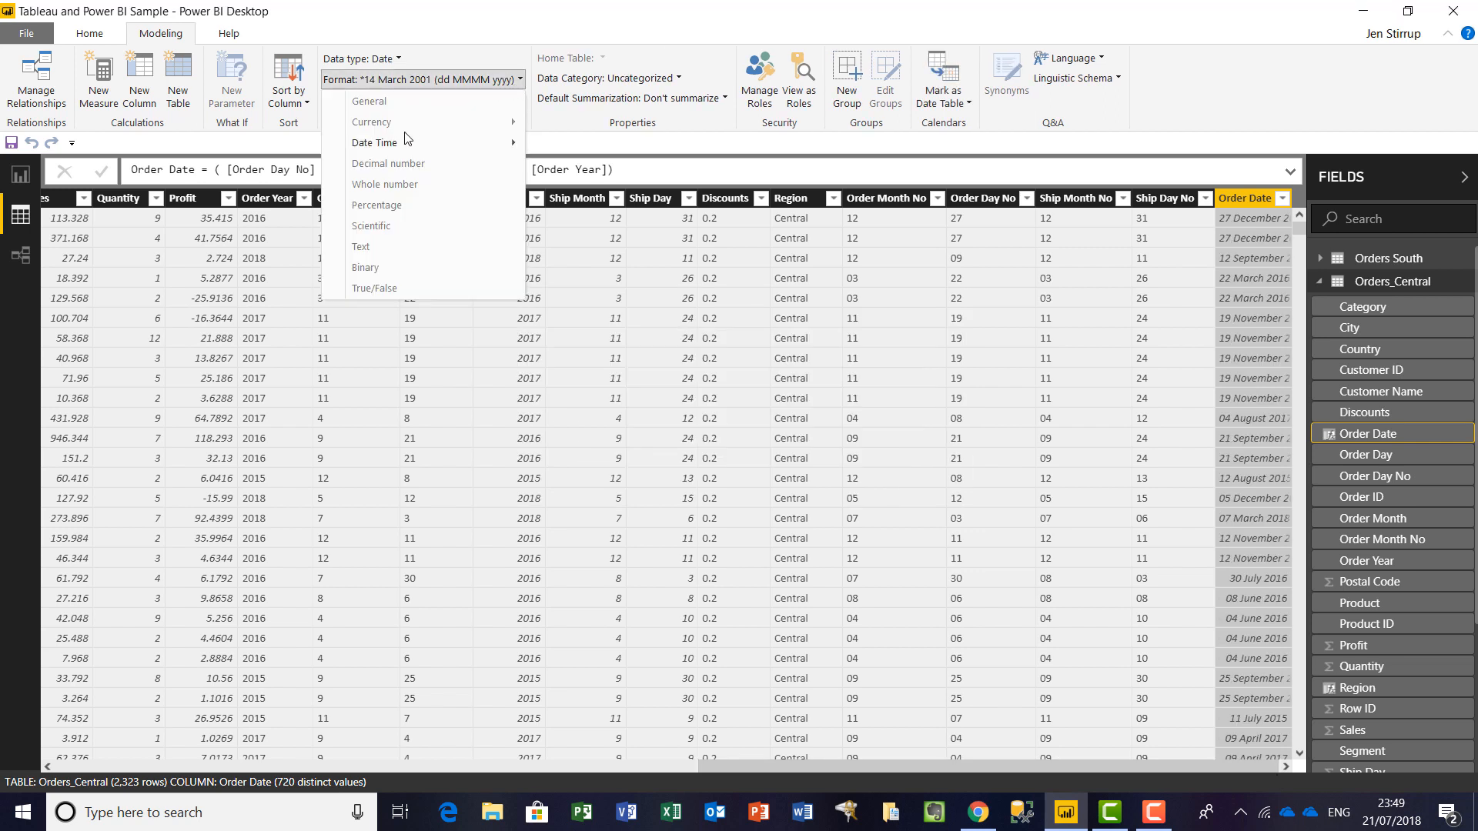
mouse_move(406, 146)
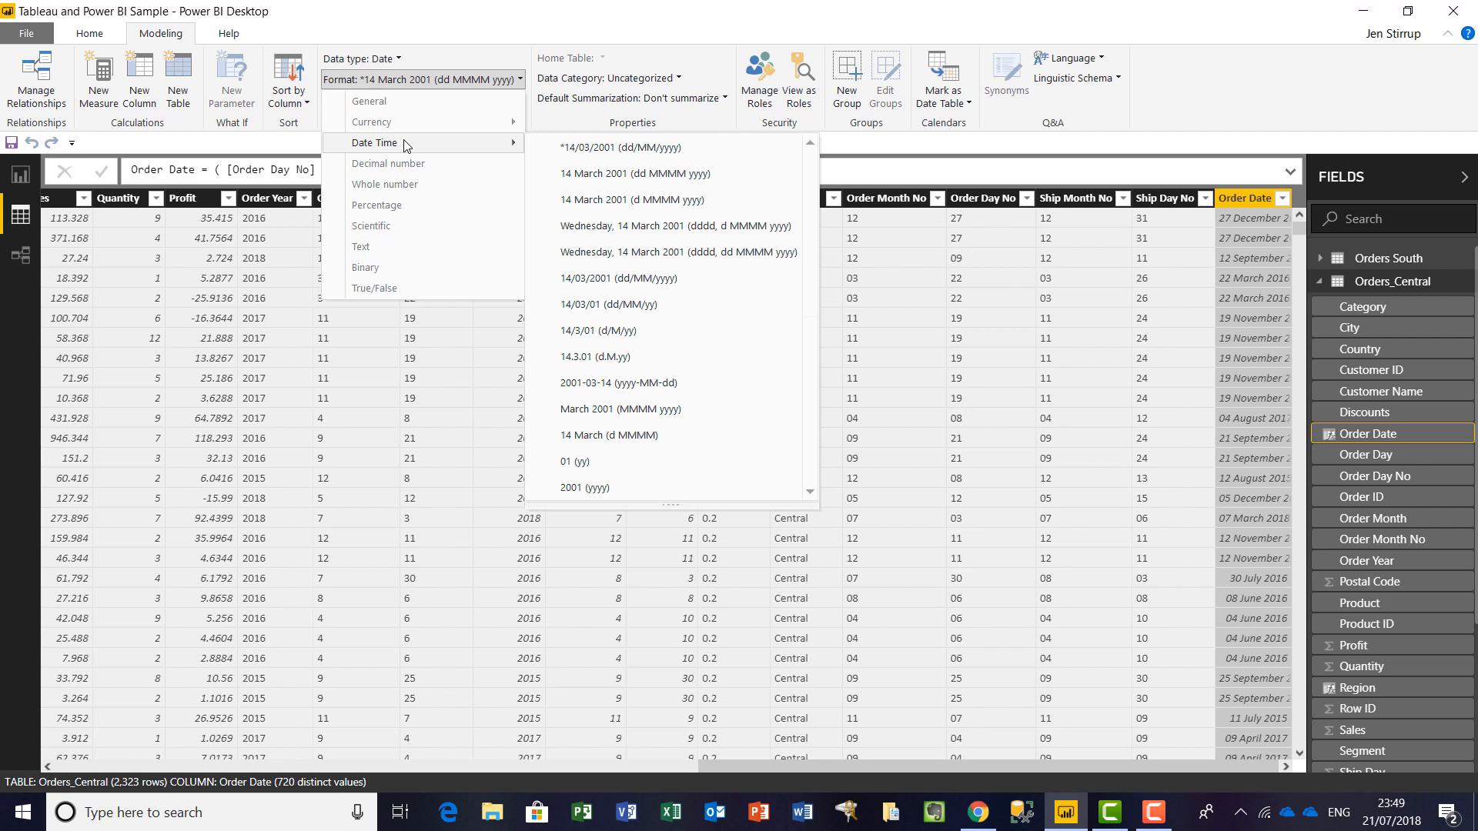
left_click(588, 154)
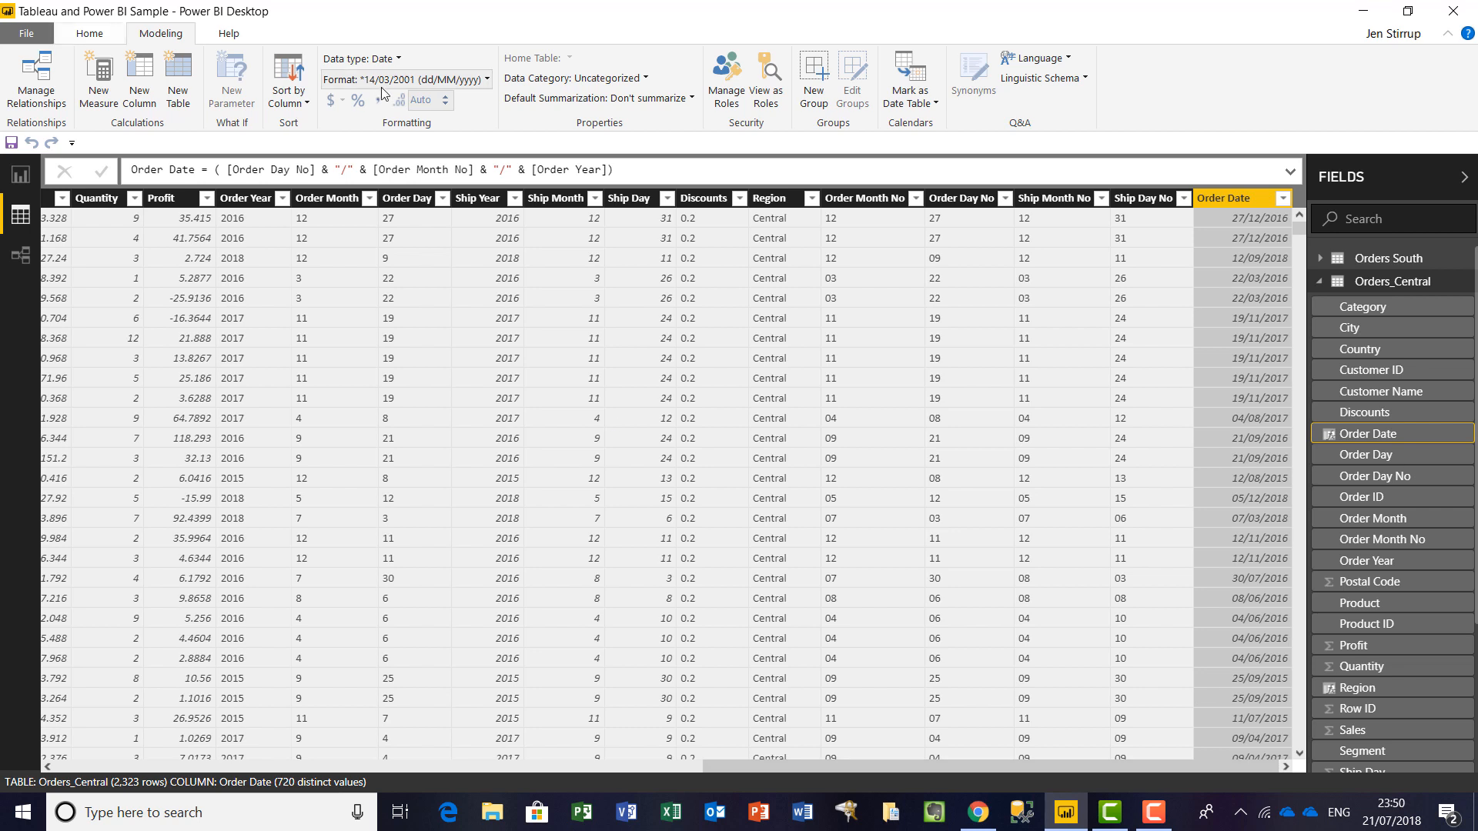
Create a new calculated column in the Orders_Central table and name it [Ship Date].
left_click(134, 101)
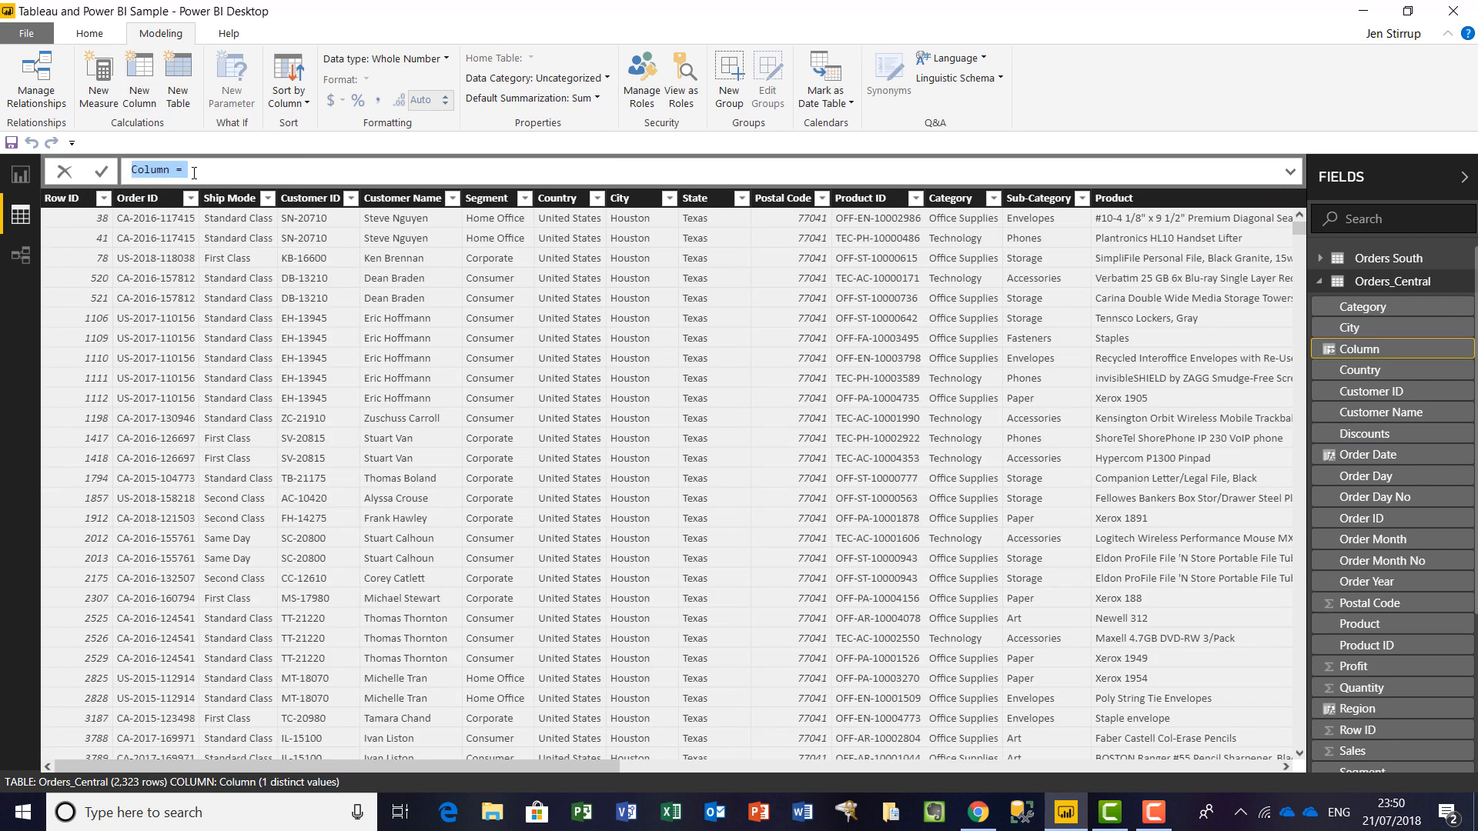
left_click(171, 170)
double_click(136, 168)
type("[Sha")
key("BackSpace")
type("ip Date]")
Start the Ship Date formula with an opening parenthesis followed by [Ship Year] & "/" & [Ship Month No].
left_click(244, 169)
type("(")
type("[Shi")
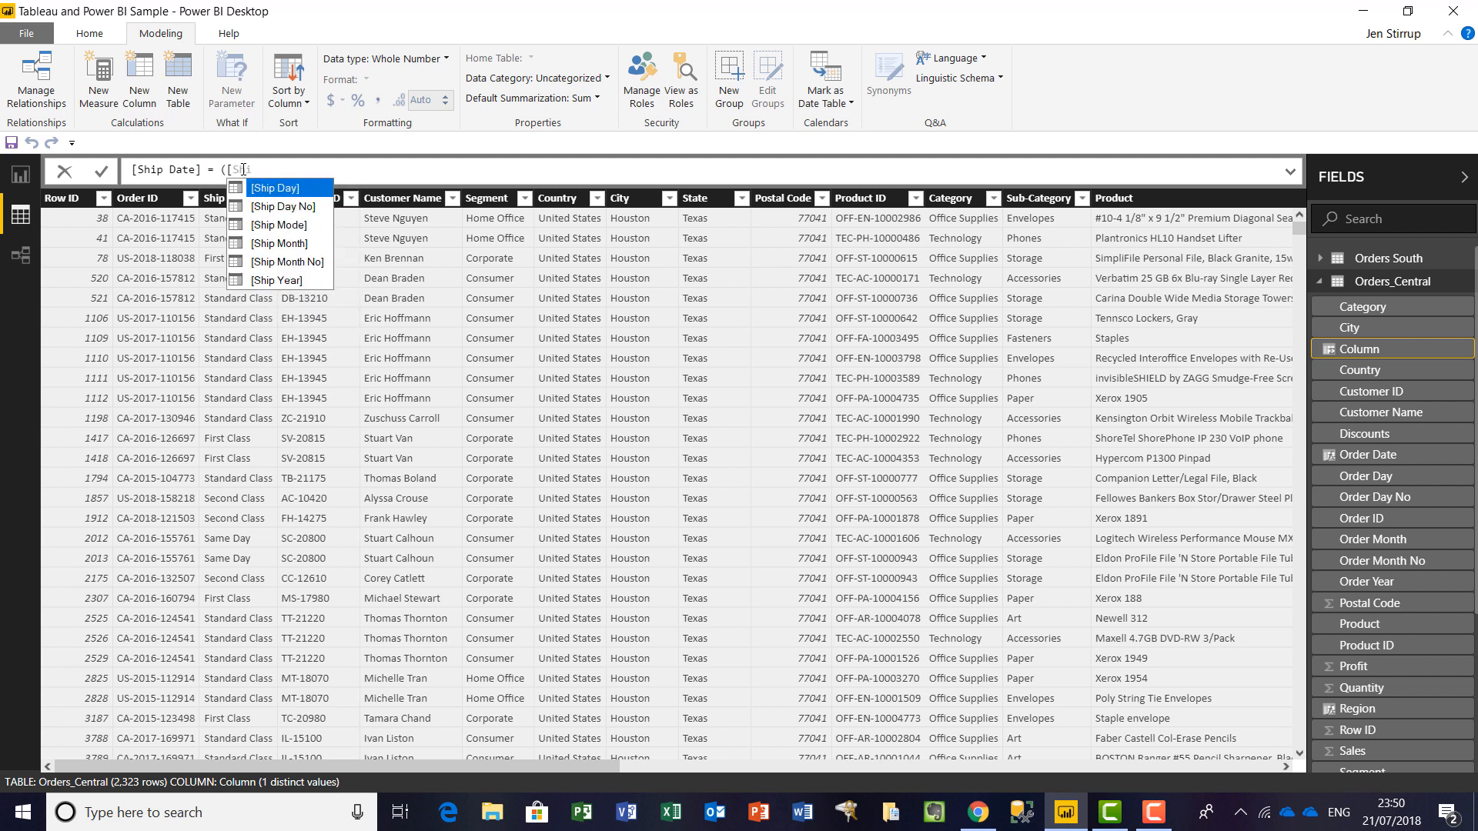
key("Down")
key("Down")
key("Down")
key("Down")
key("Down")
key("Tab")
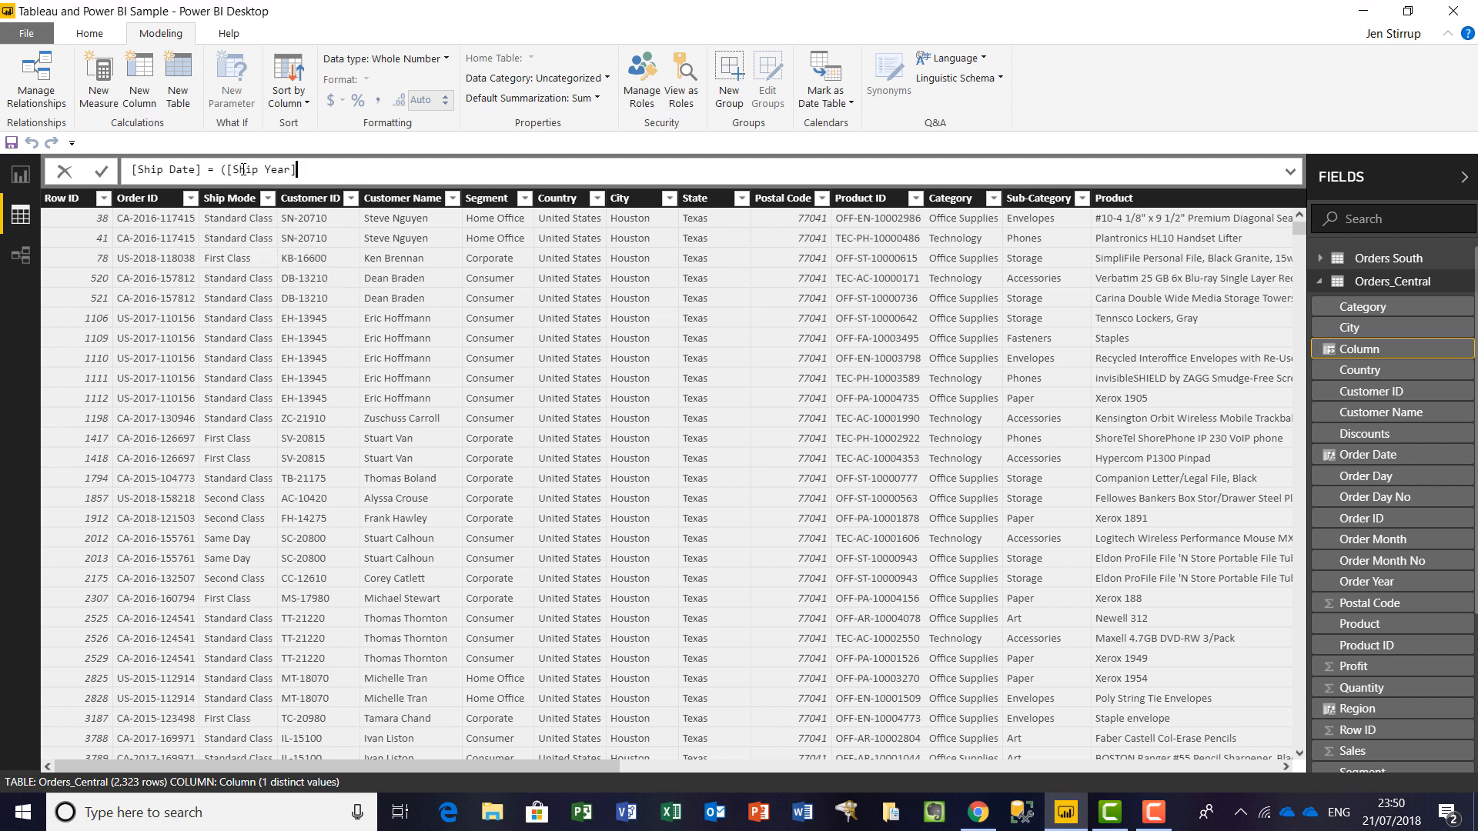
type("& \"/\" & [Sh")
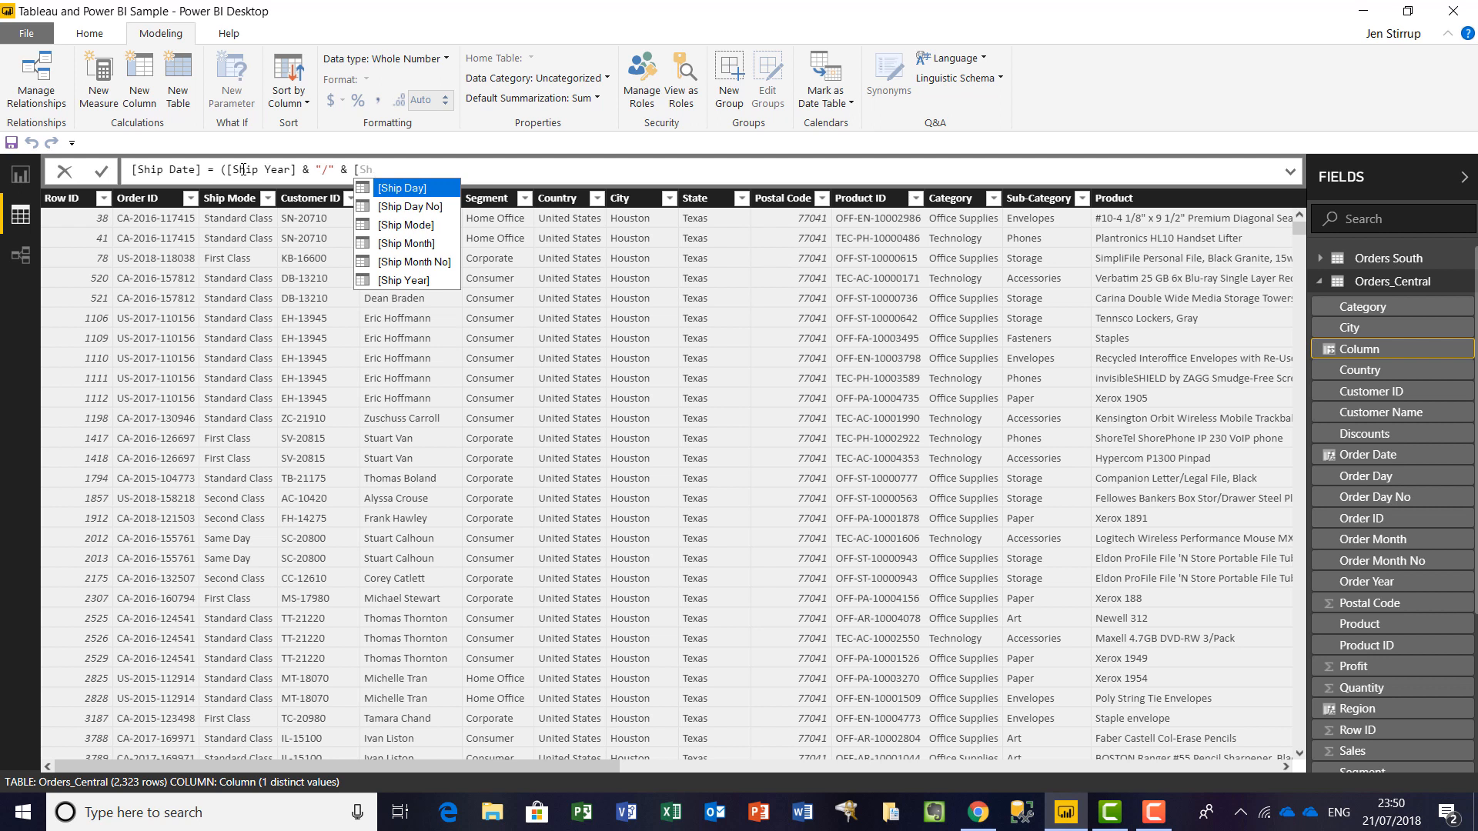
left_click(391, 261)
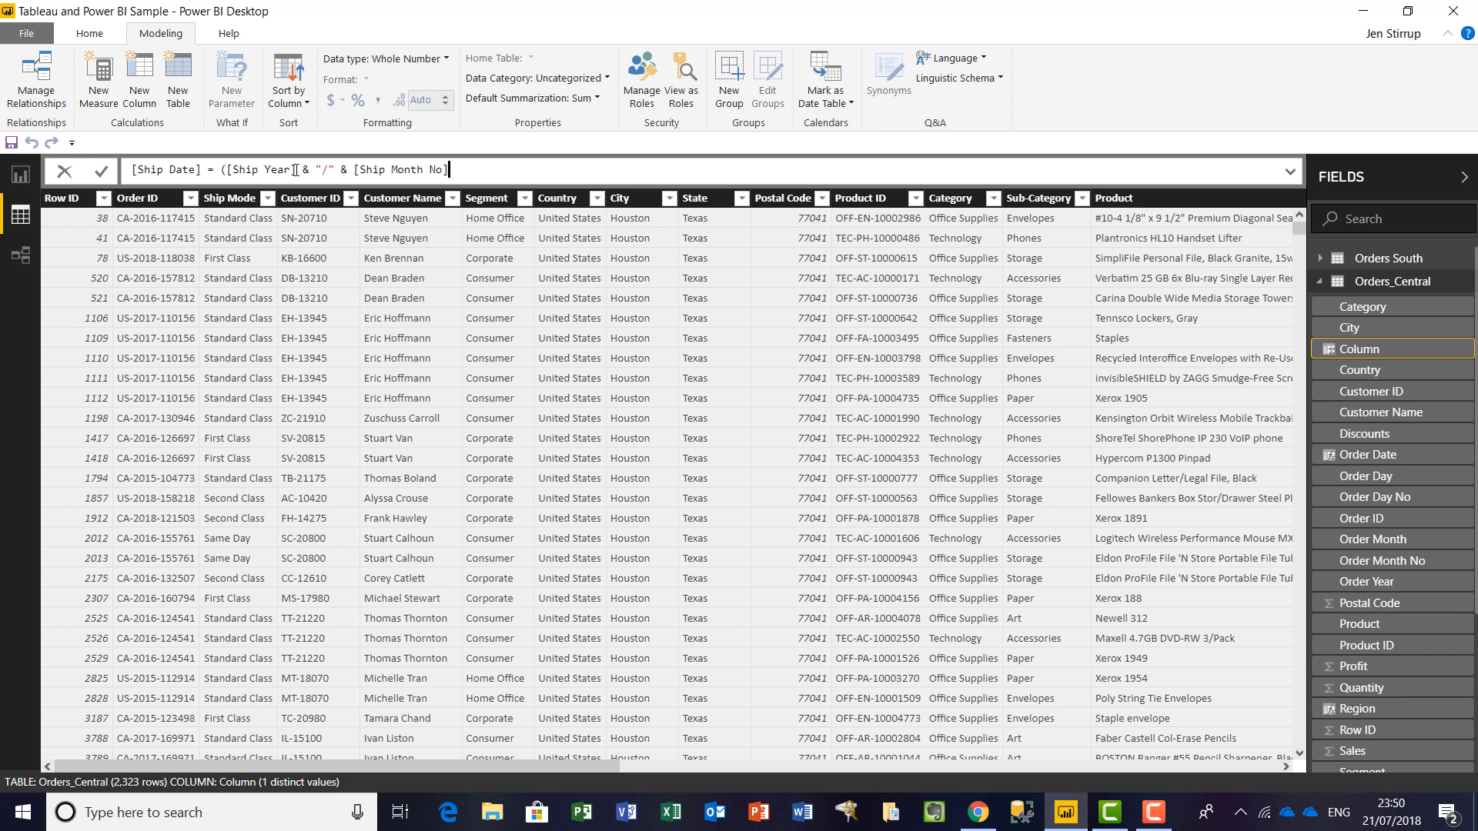
Replace the [Ship Year] reference in the Ship Date formula with [Ship Day No].
left_click(294, 170)
double_click(276, 169)
type("Day No")
left_click(497, 168)
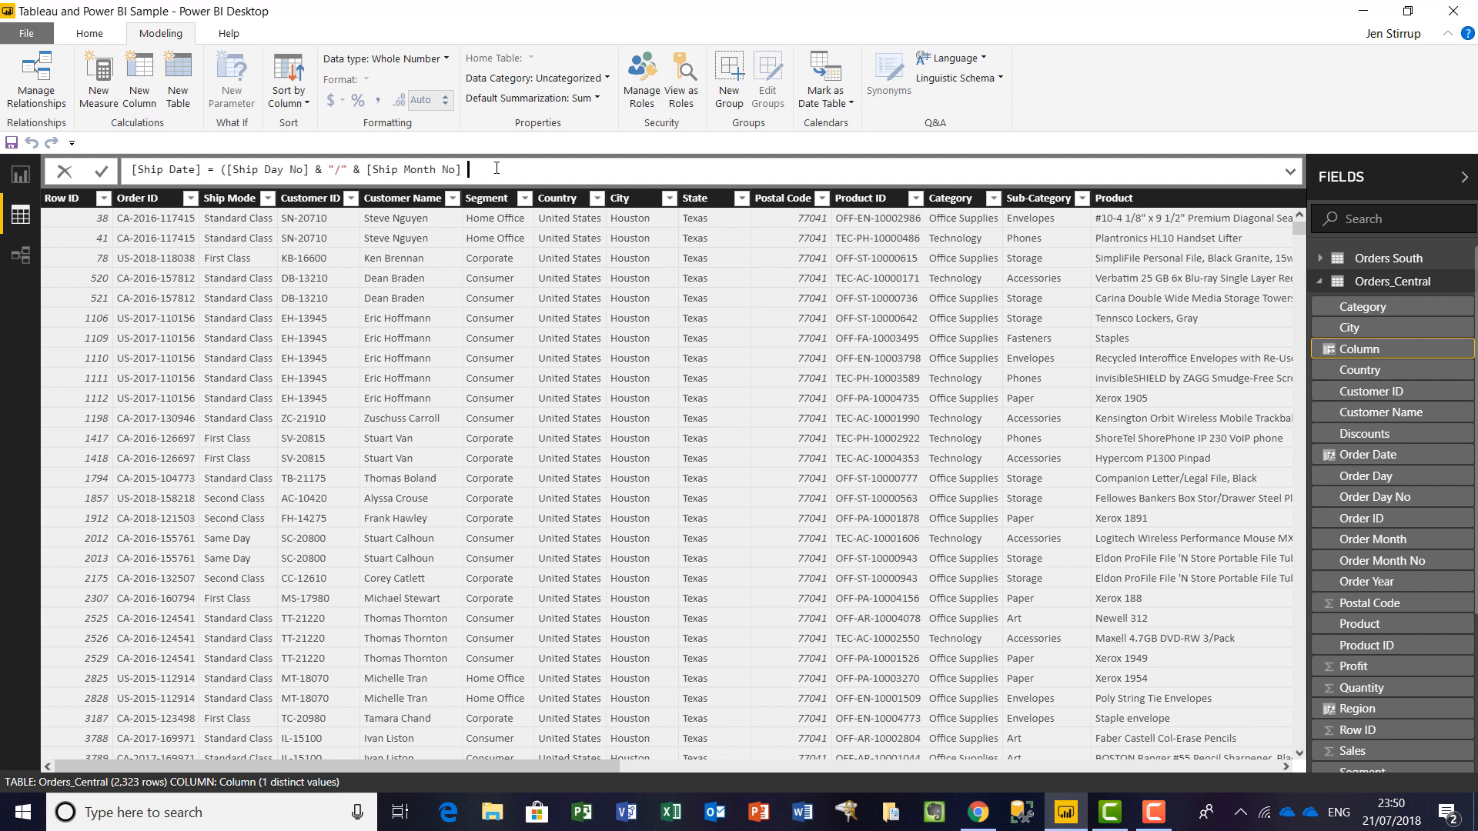
Complete the Ship Date formula by appending & "/" & [Ship Year] and a closing parenthesis, and commit it.
type("& \"/\" & [Sh")
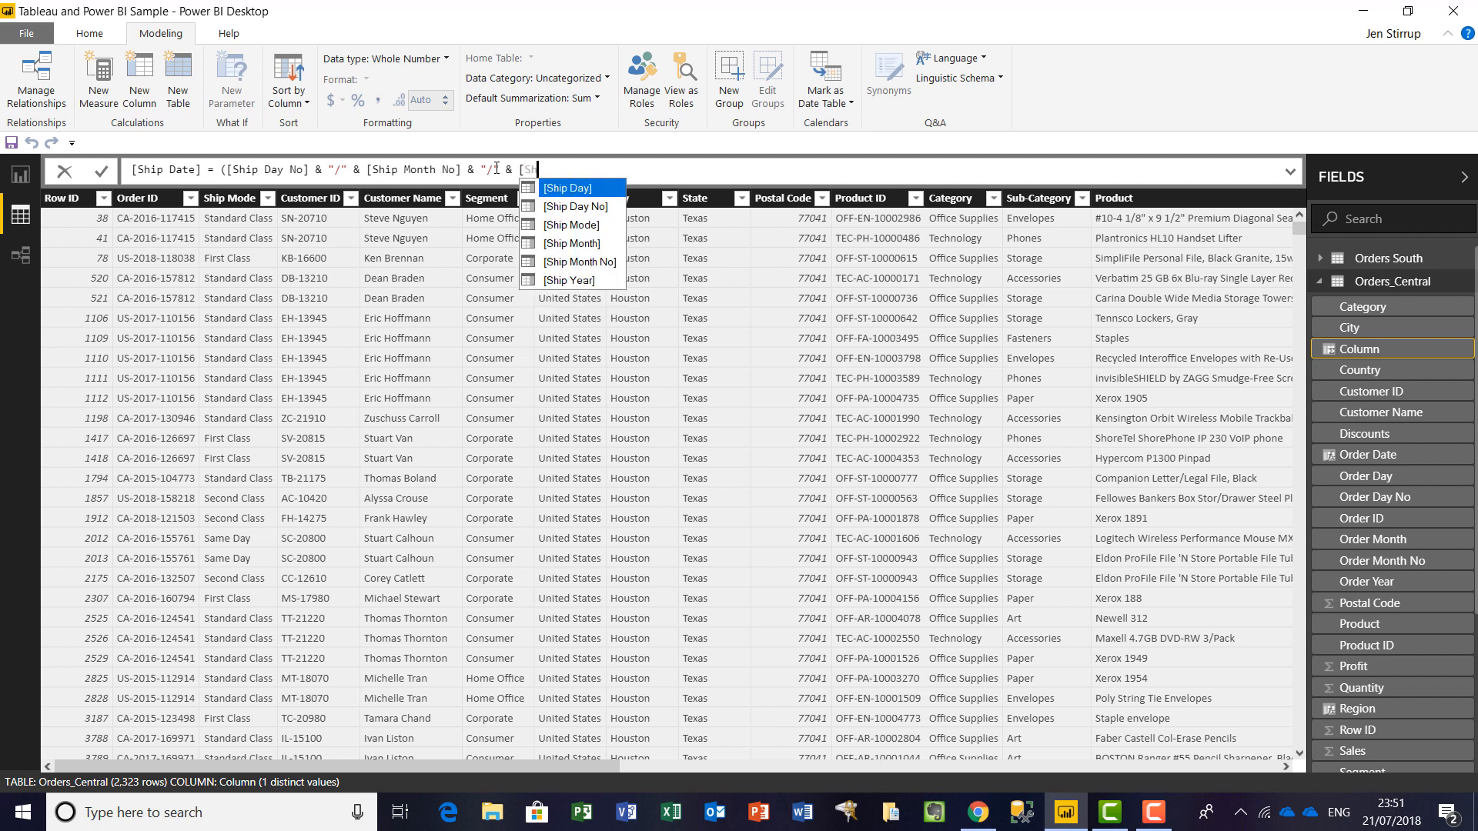
key("Down")
key("Down")
key("Down")
key("Down")
key("Down")
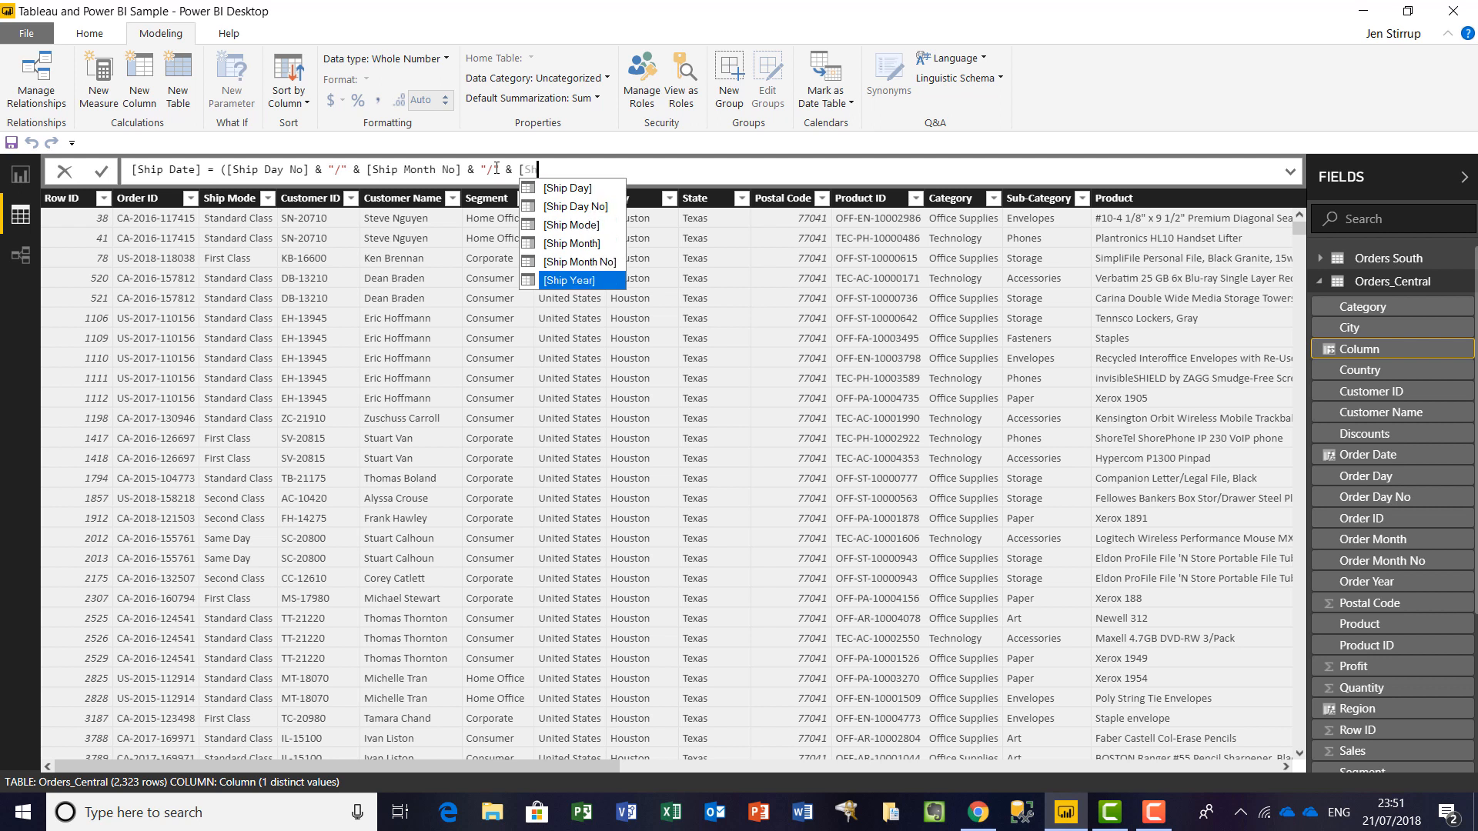
key("Tab")
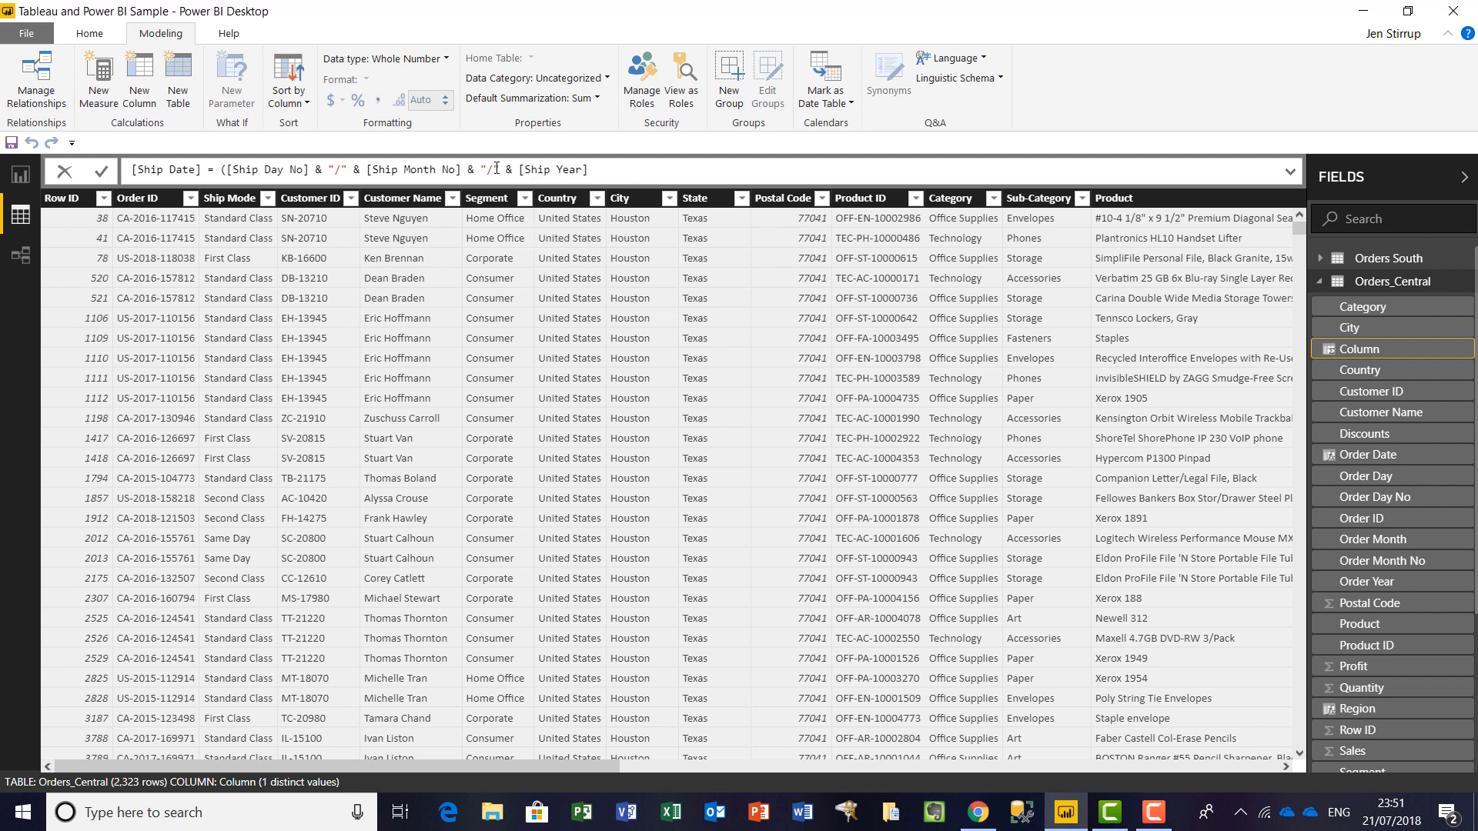
type(")")
key("Return")
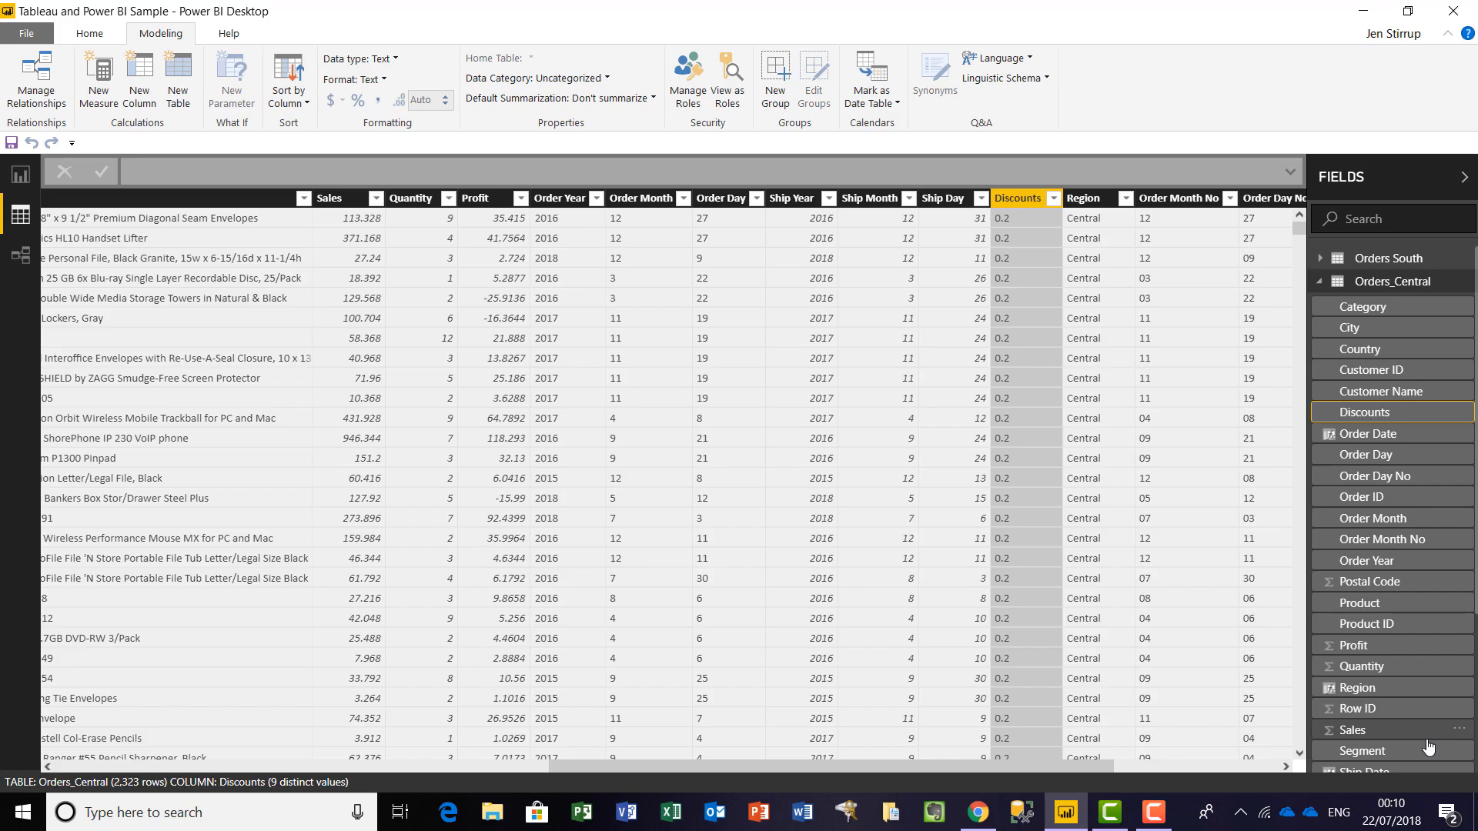
Open the Orders_Central query for editing in Power Query Editor.
left_click(1460, 416)
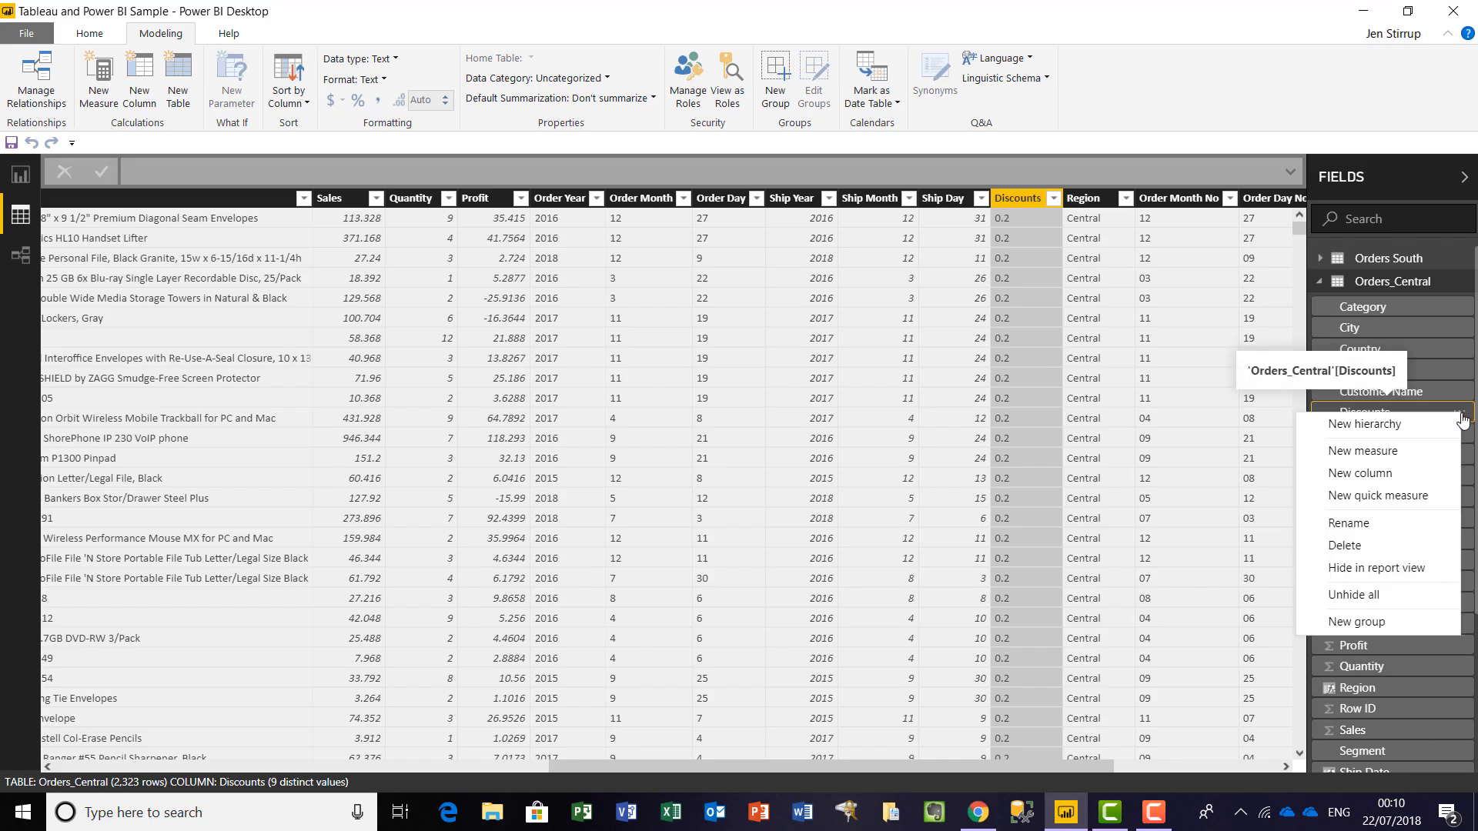
left_click(1468, 285)
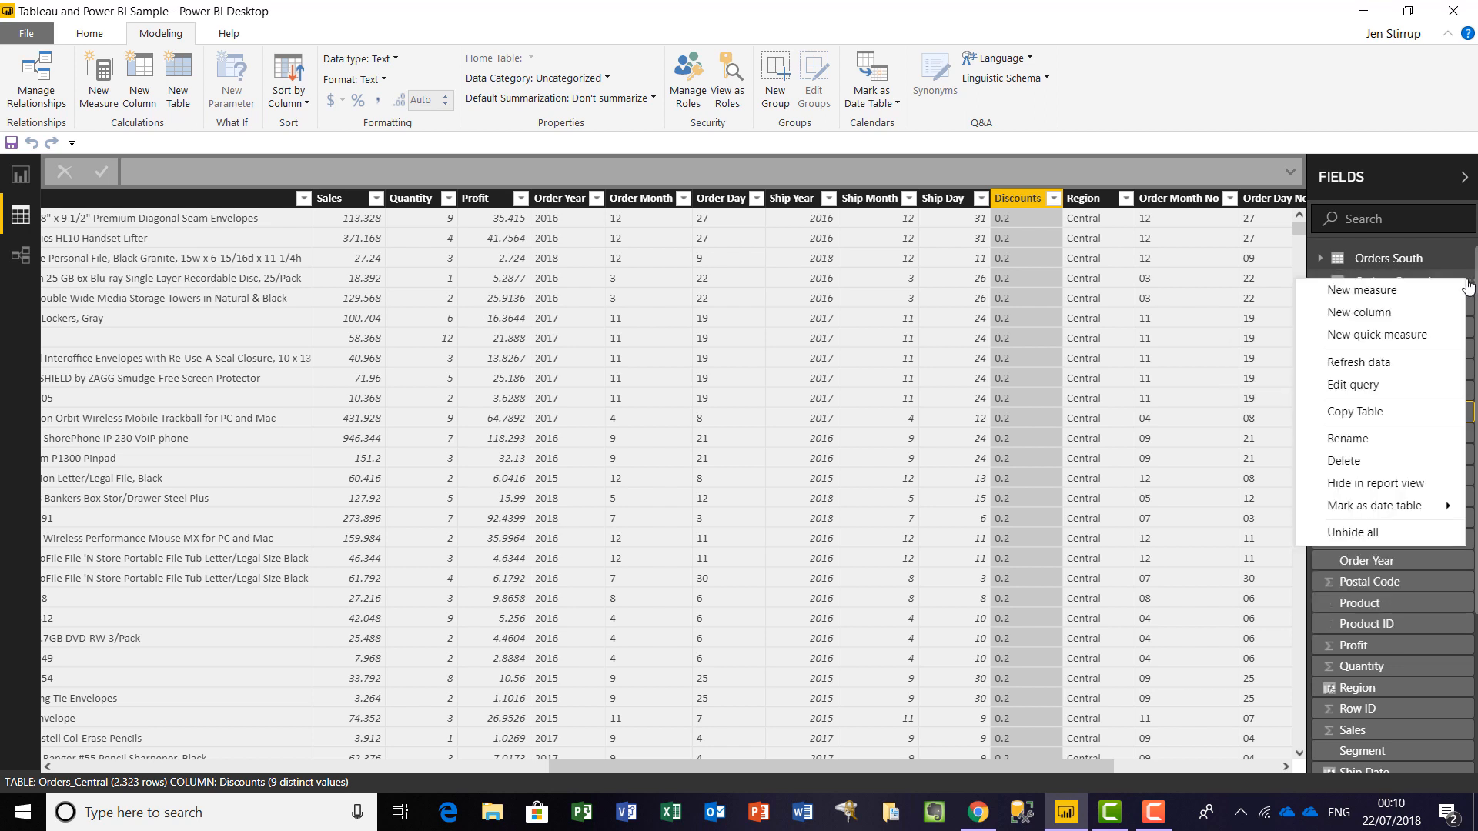
left_click(1415, 384)
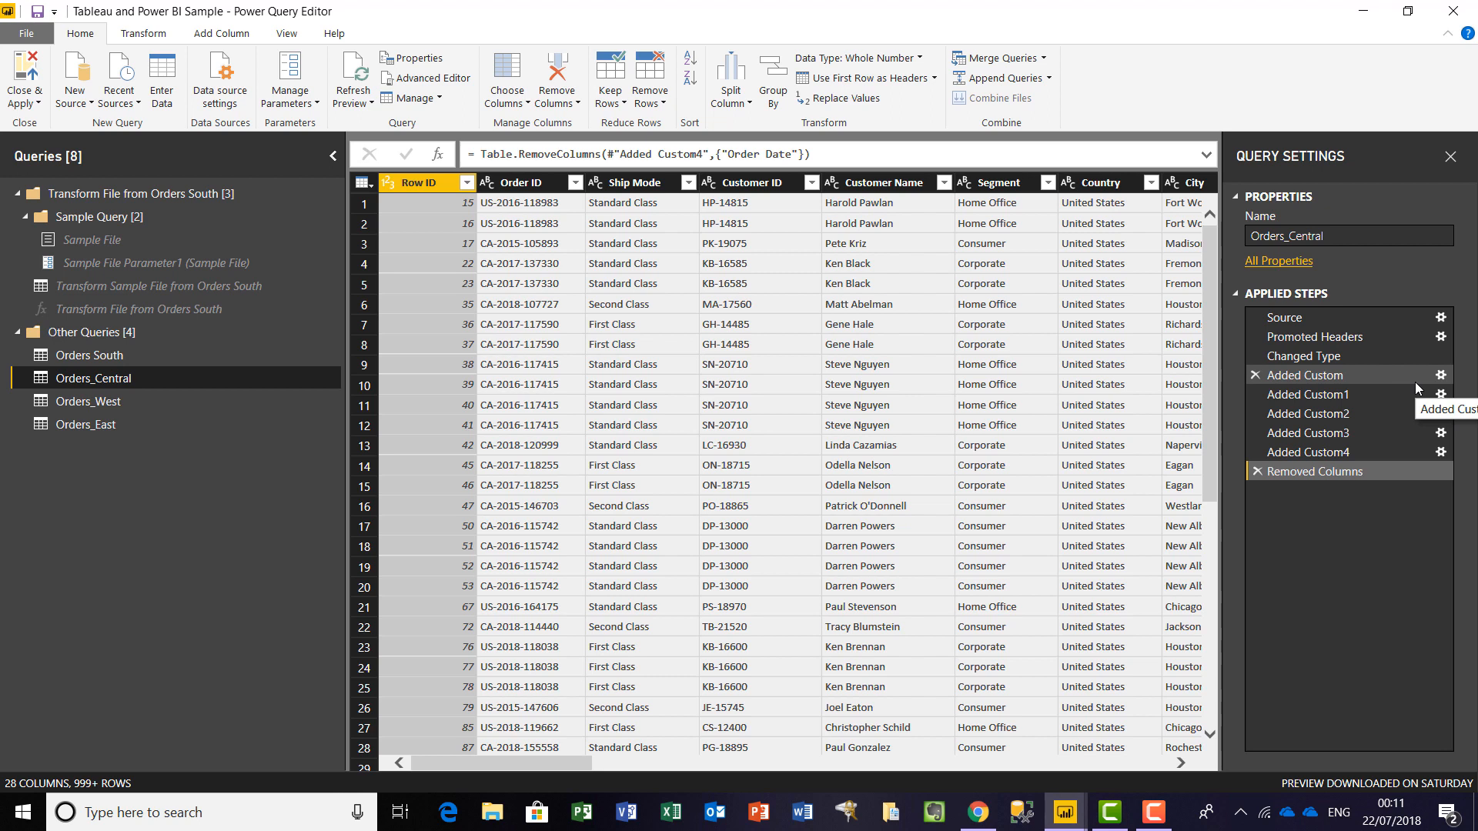
Replace the value None with 0 in the Discounts column of the Orders_Central query.
left_click(904, 772)
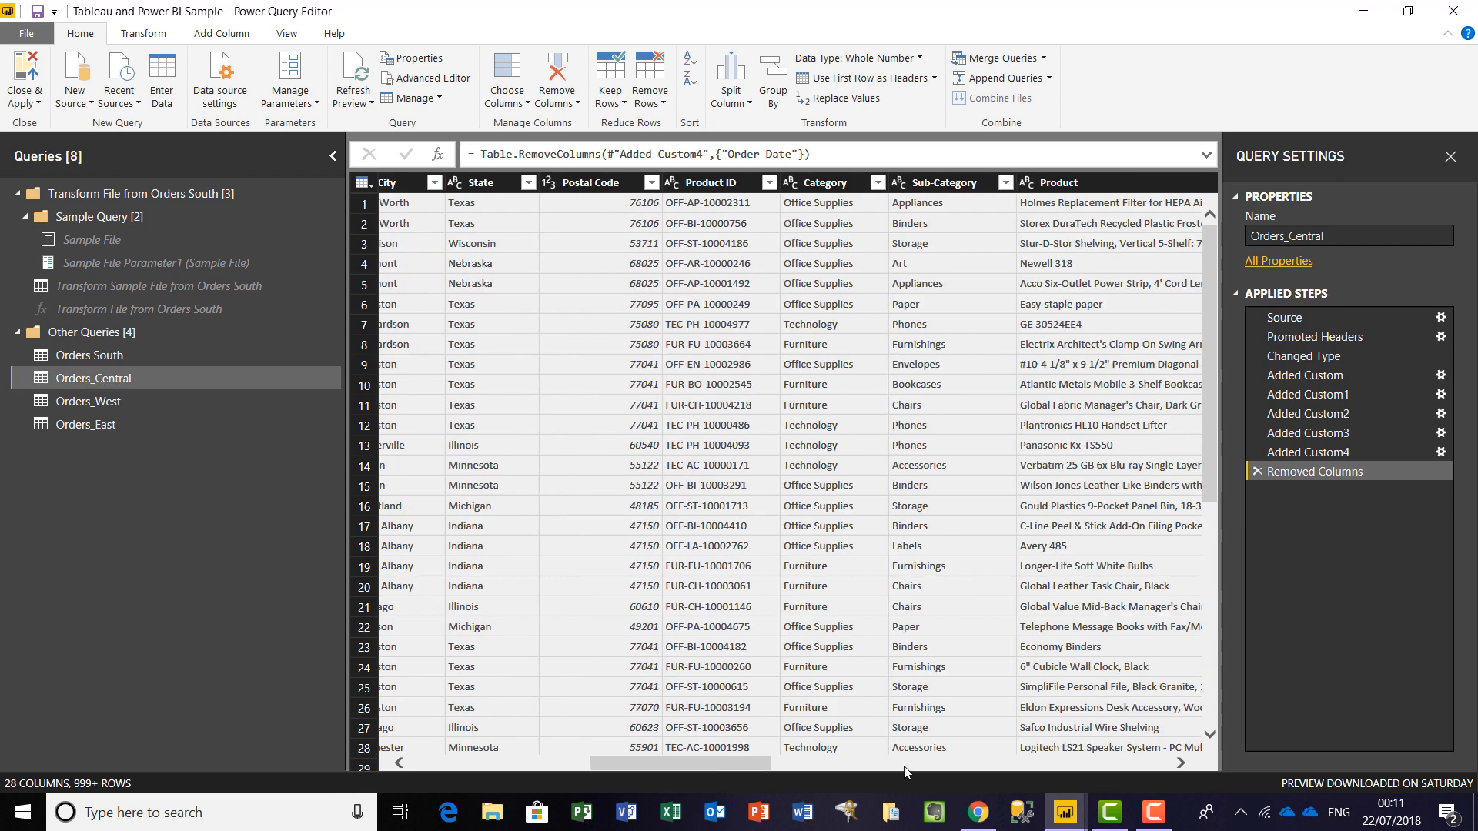
left_click(905, 771)
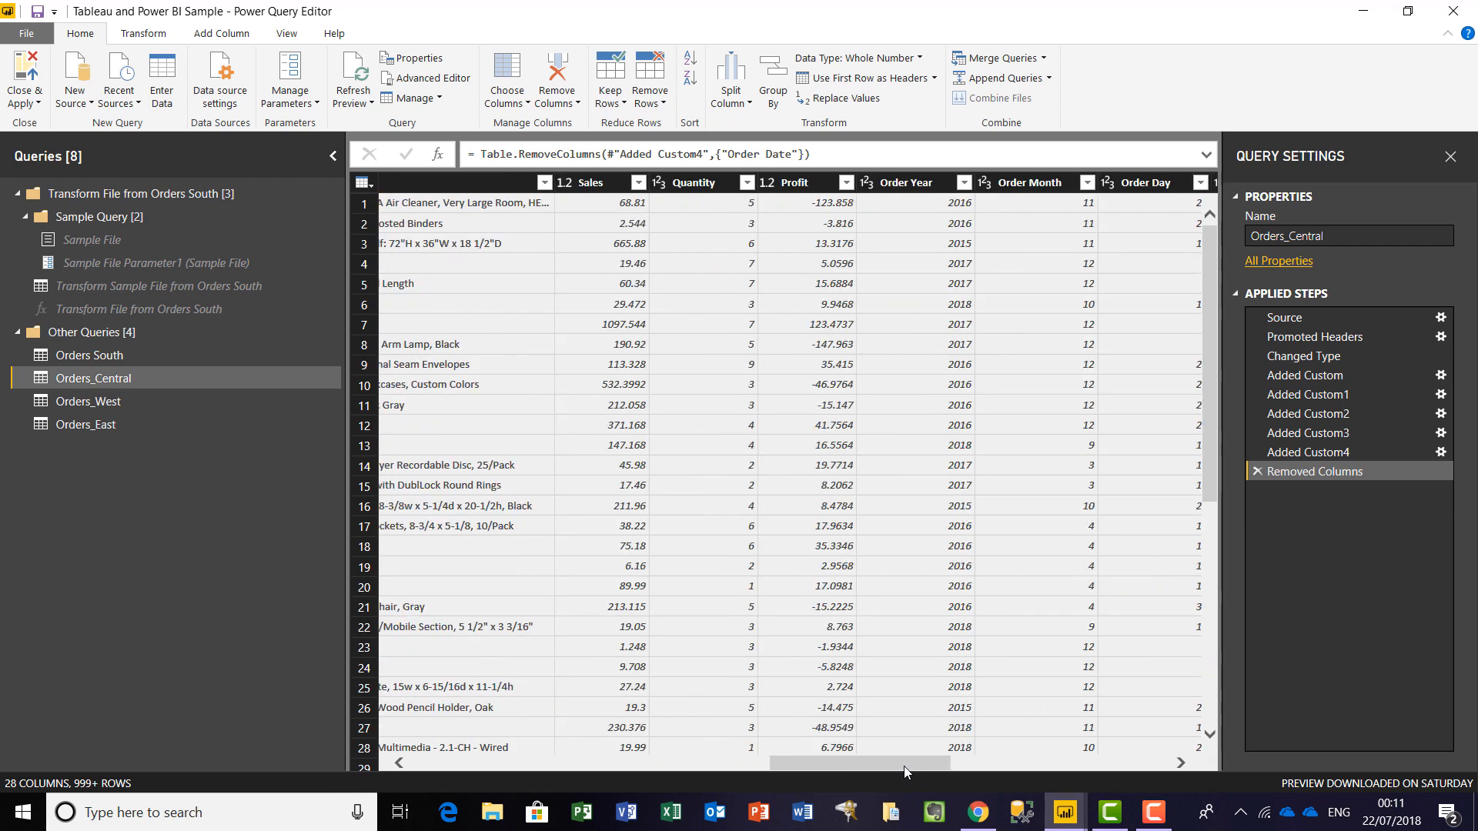
left_click(1052, 764)
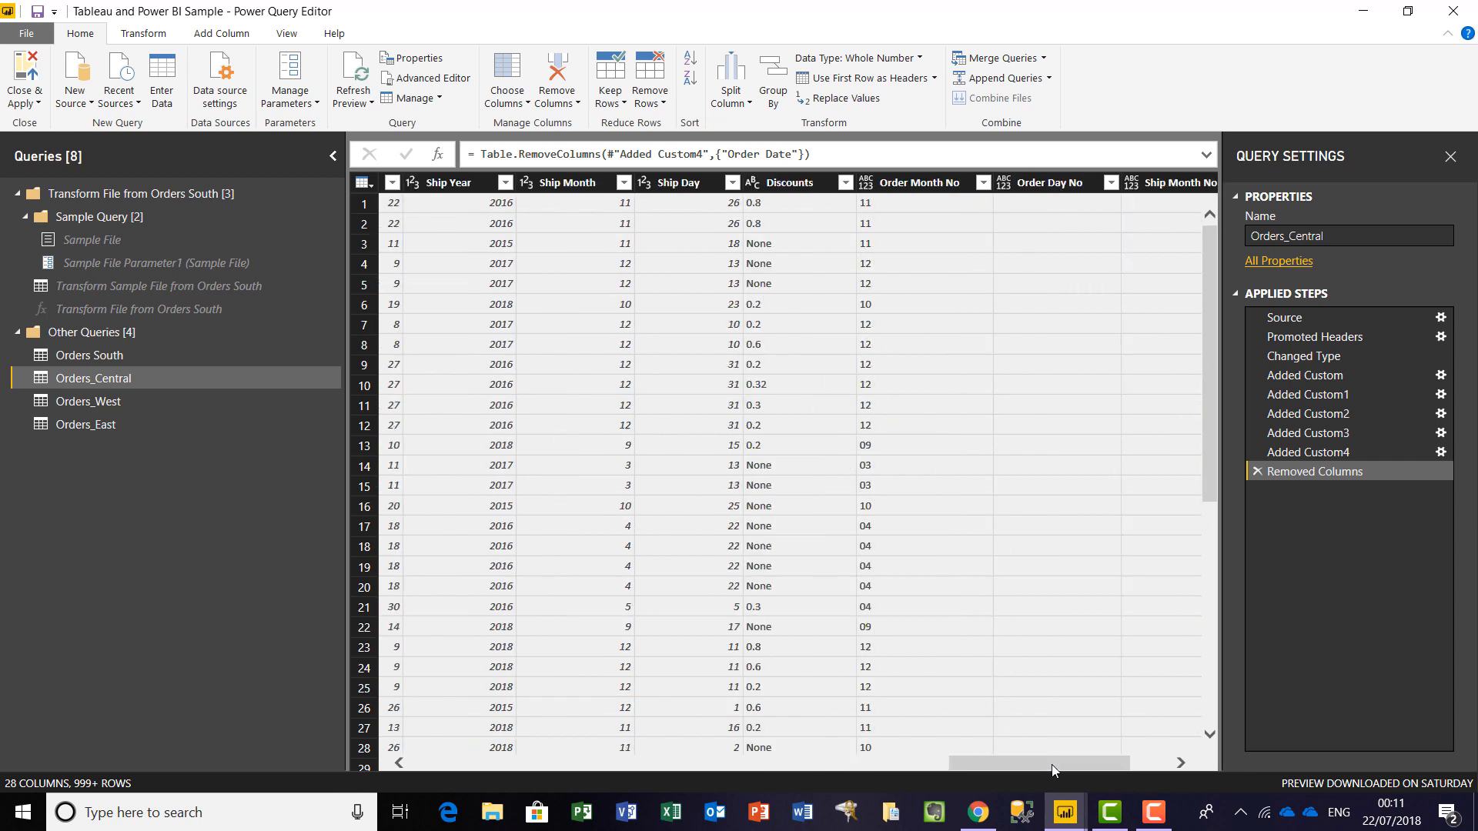
left_click(1152, 764)
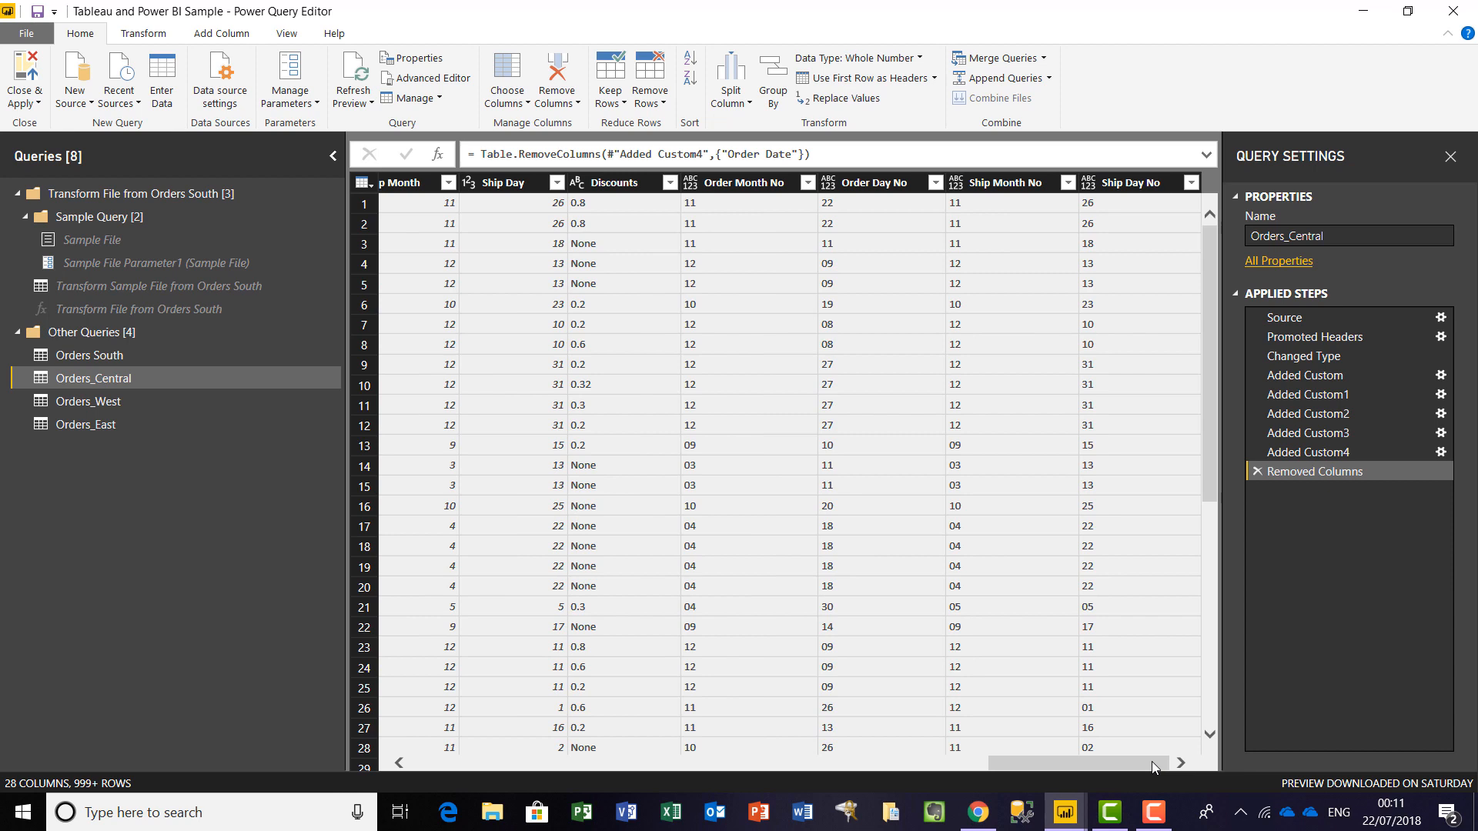
left_click(641, 184)
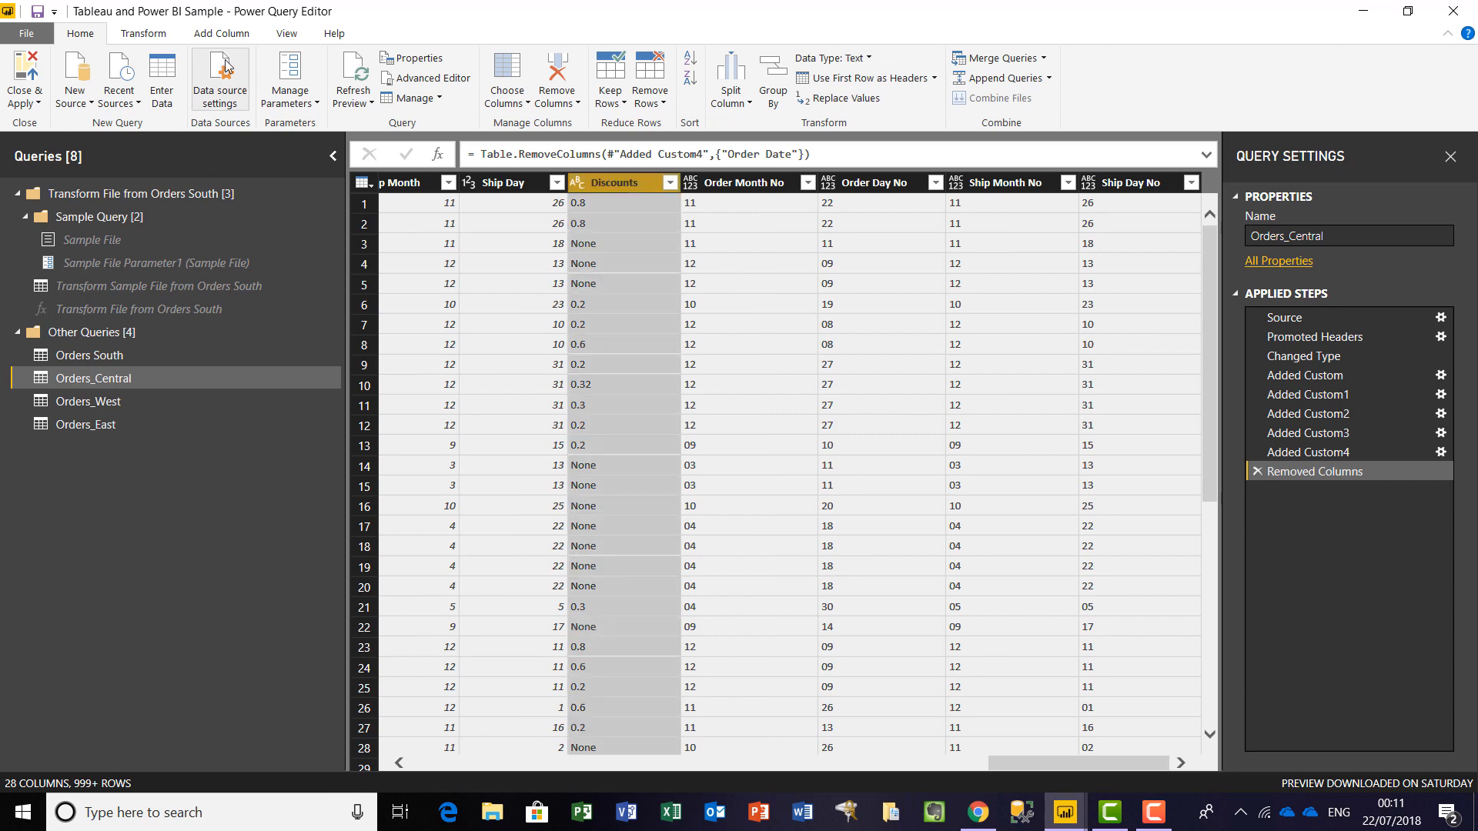
left_click(167, 35)
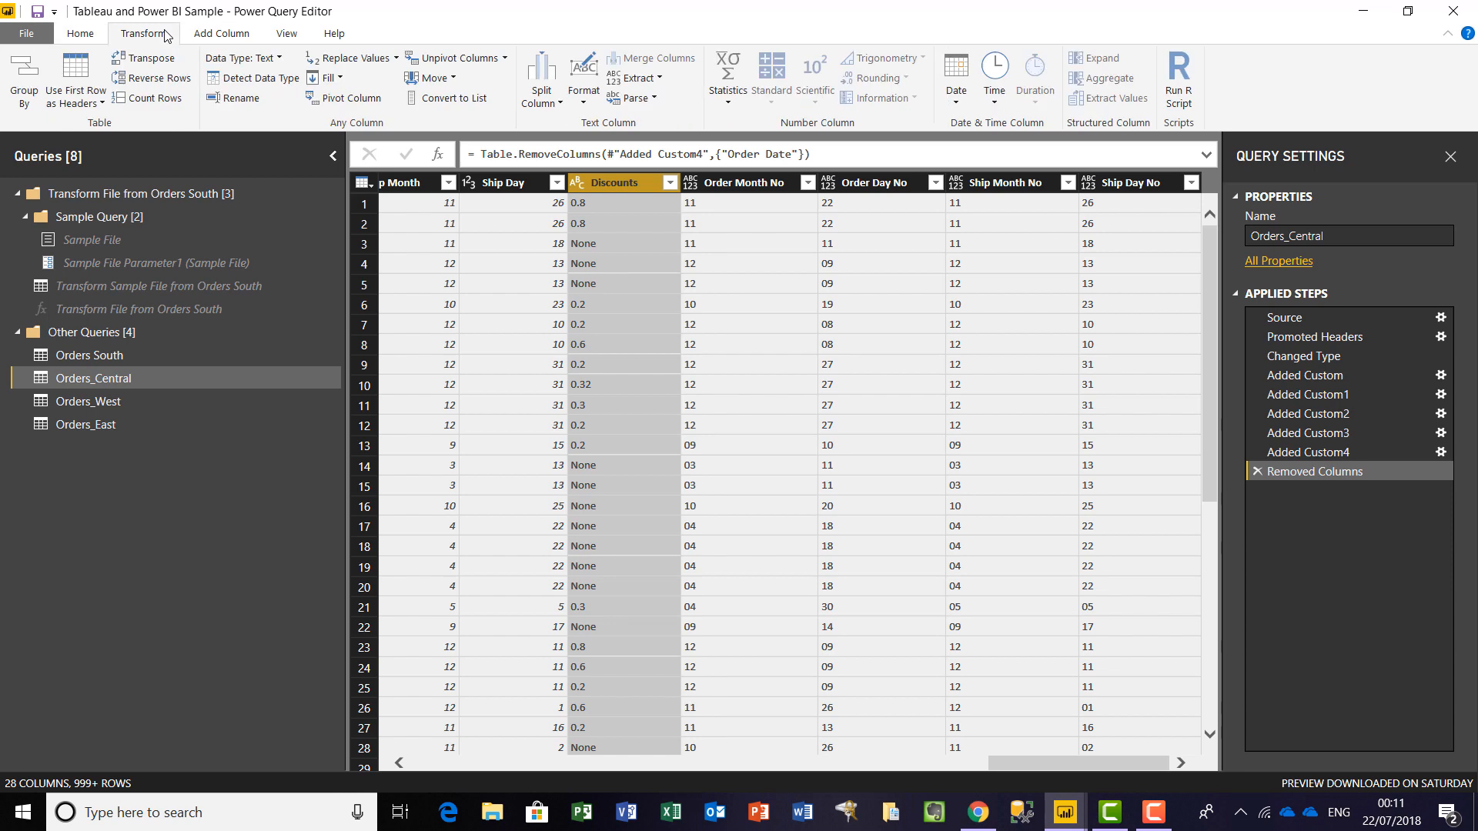
left_click(360, 60)
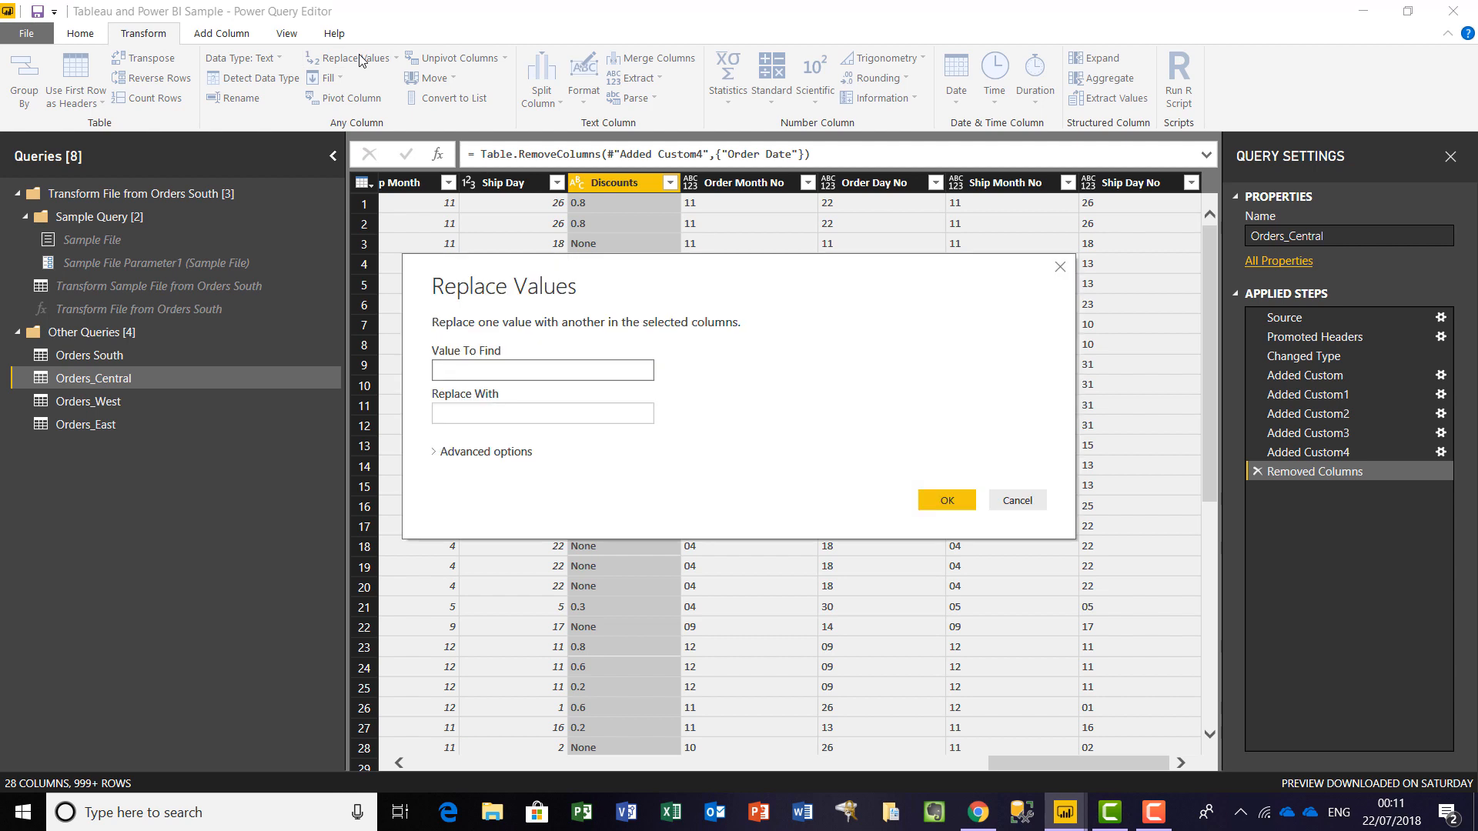
type("None")
left_click(512, 420)
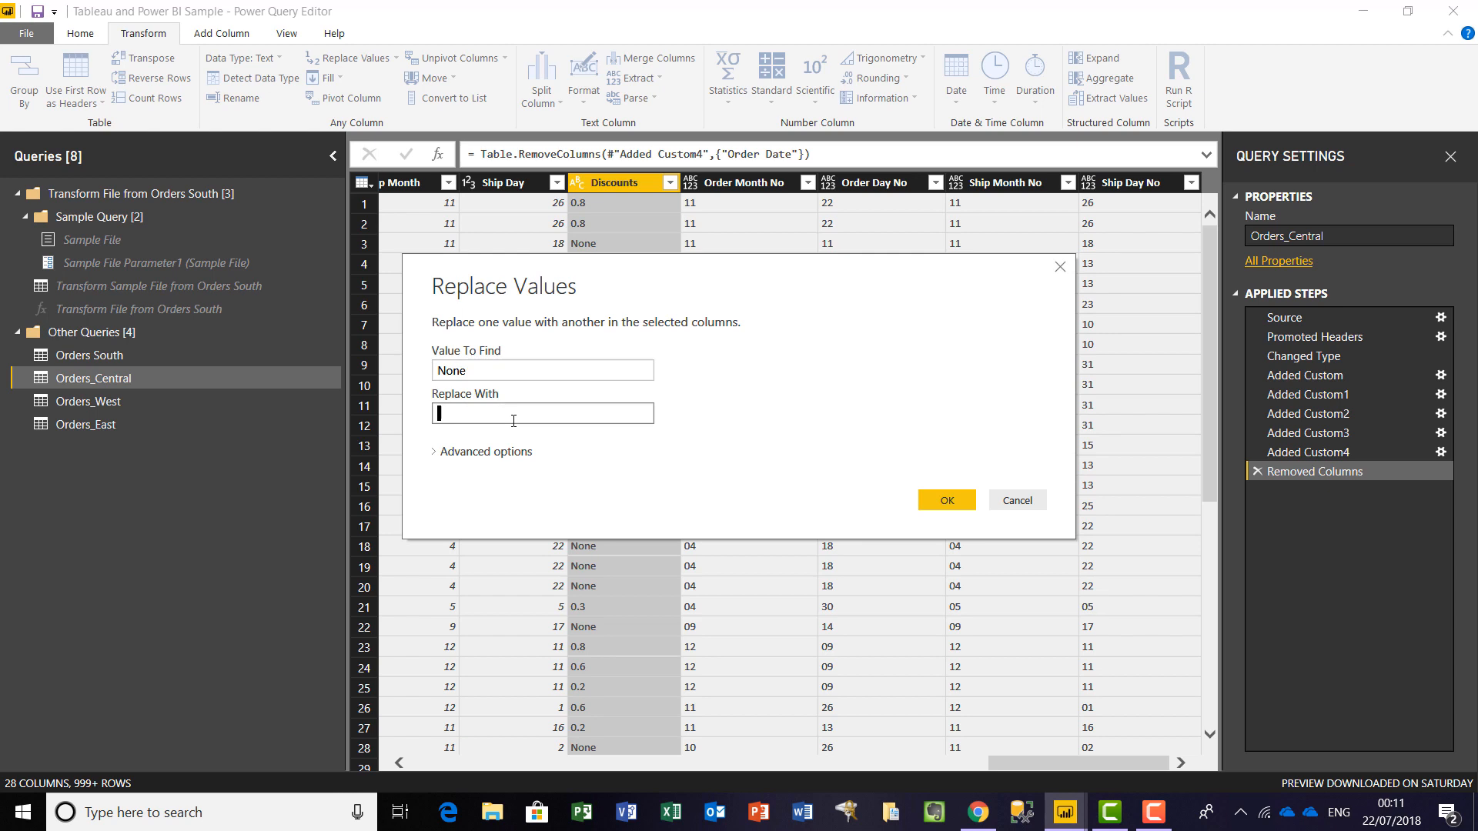
type("0")
left_click(940, 499)
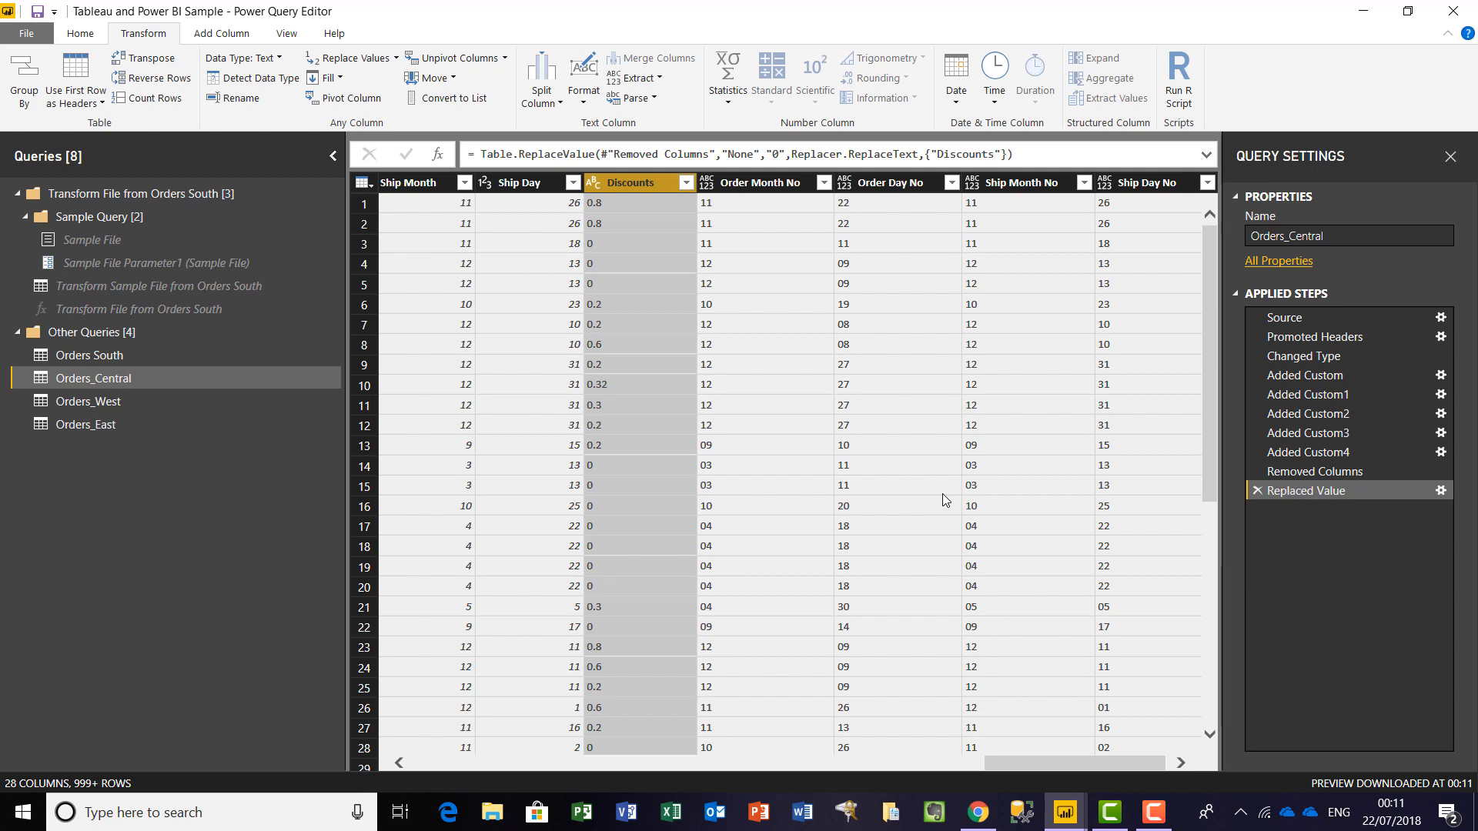
Load the full list of distinct values in the Discounts column and check it for leftover text entries.
left_click(686, 184)
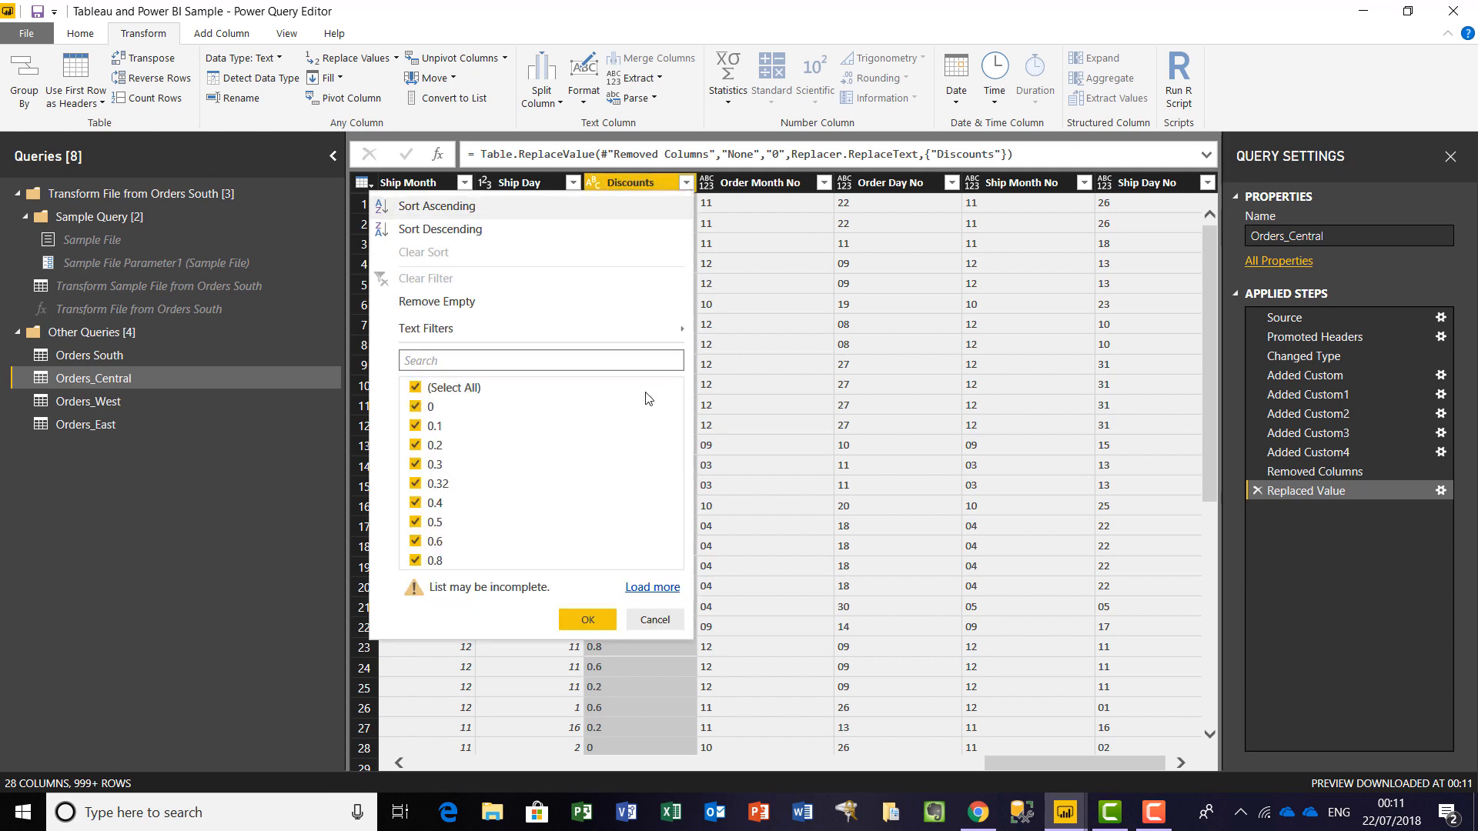
left_click(654, 587)
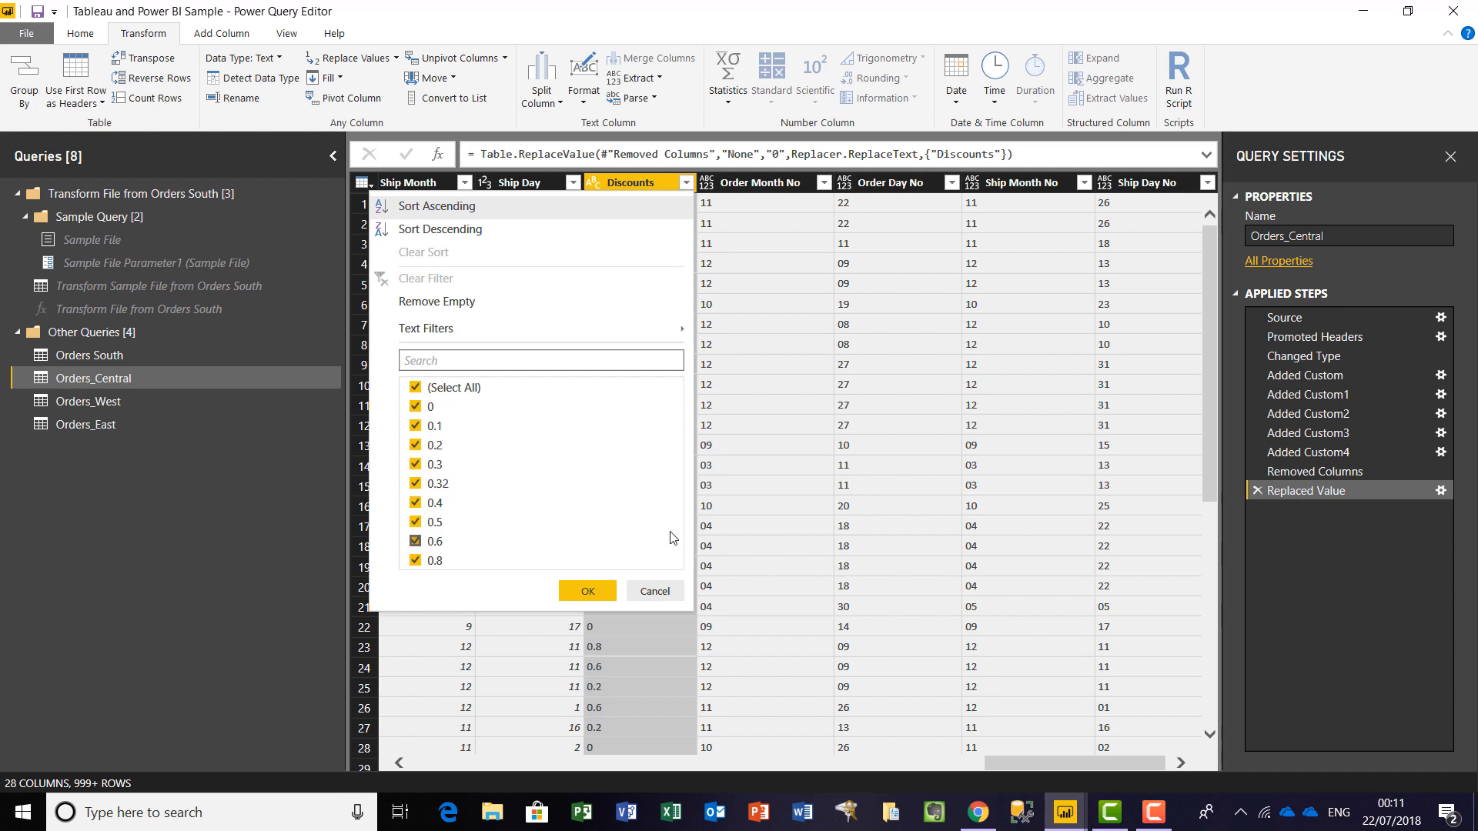
left_click(590, 595)
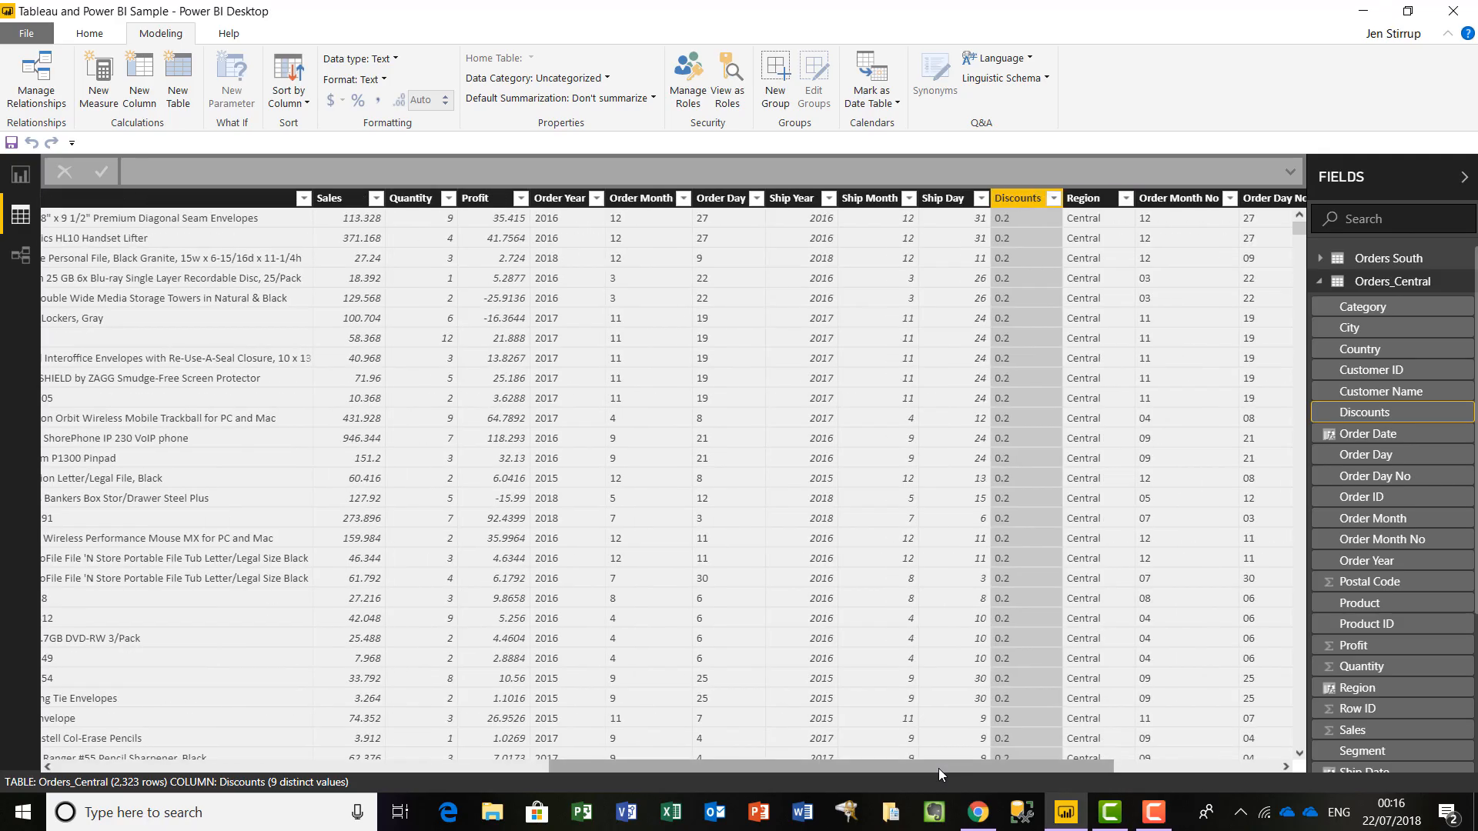
Change the data type of the Discounts column in Orders_Central to Decimal Number and accept the data type change.
left_click_drag(939, 768, 1170, 773)
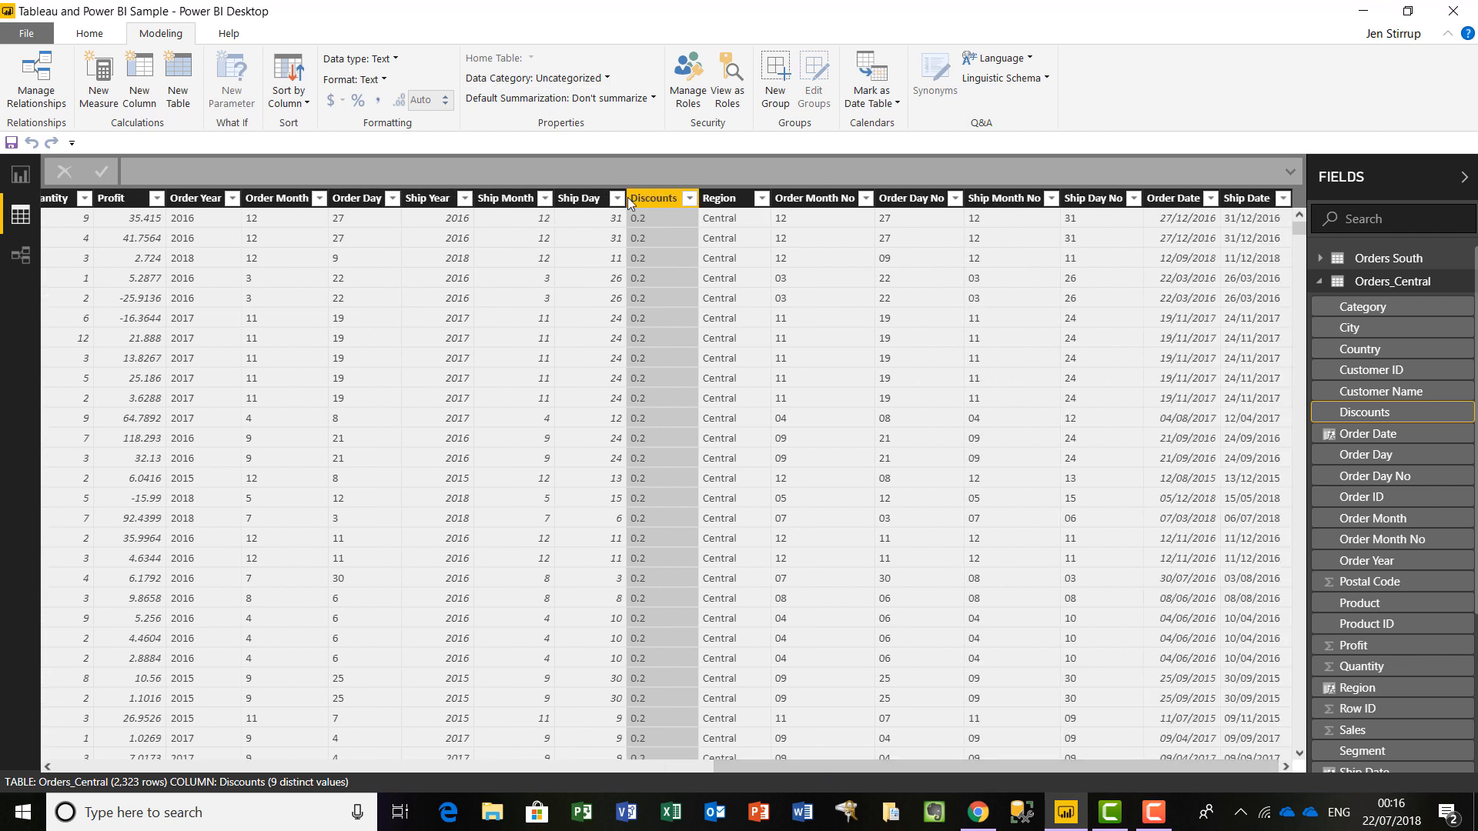
left_click(396, 59)
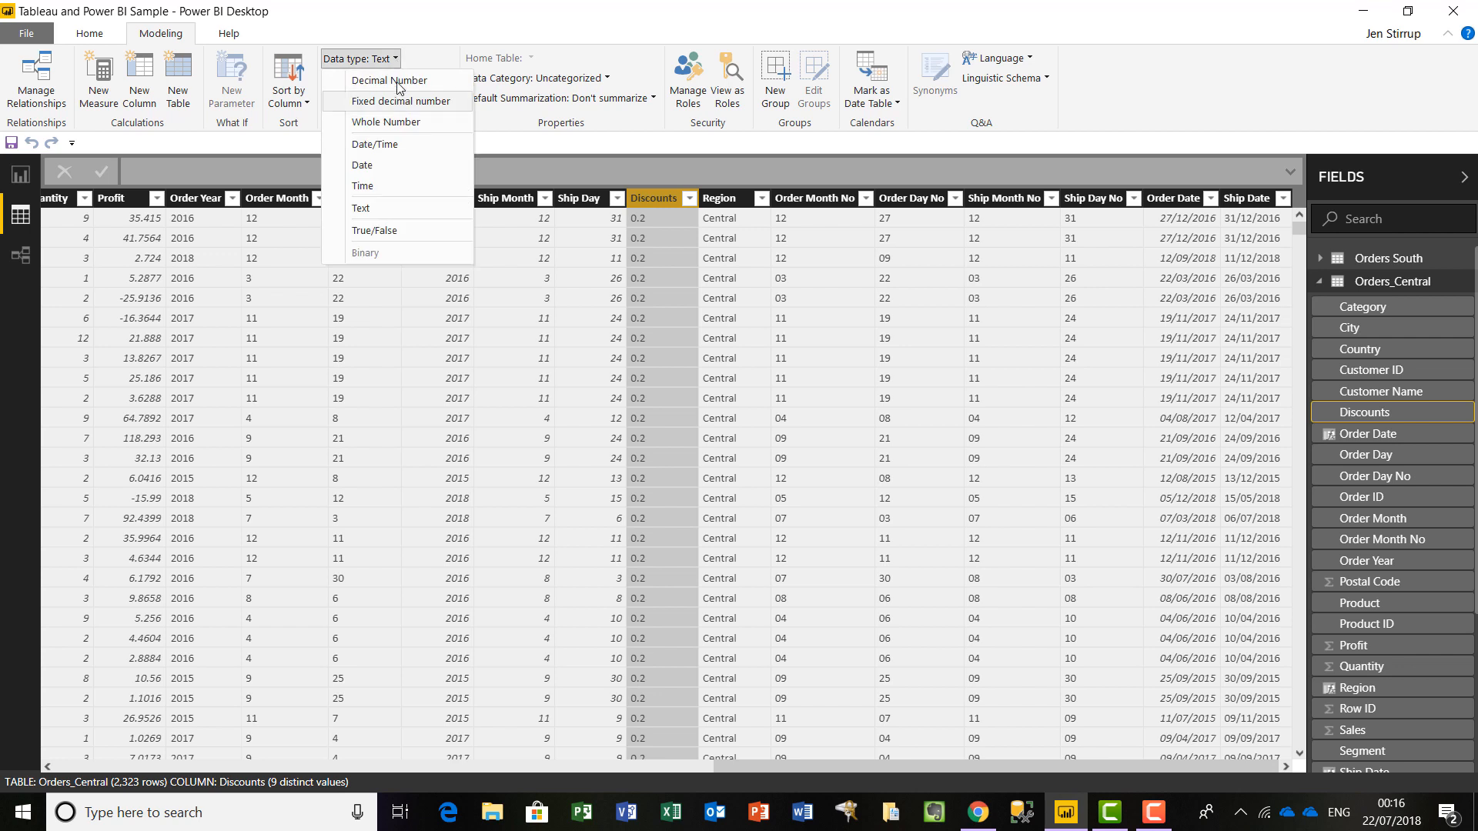
left_click(397, 82)
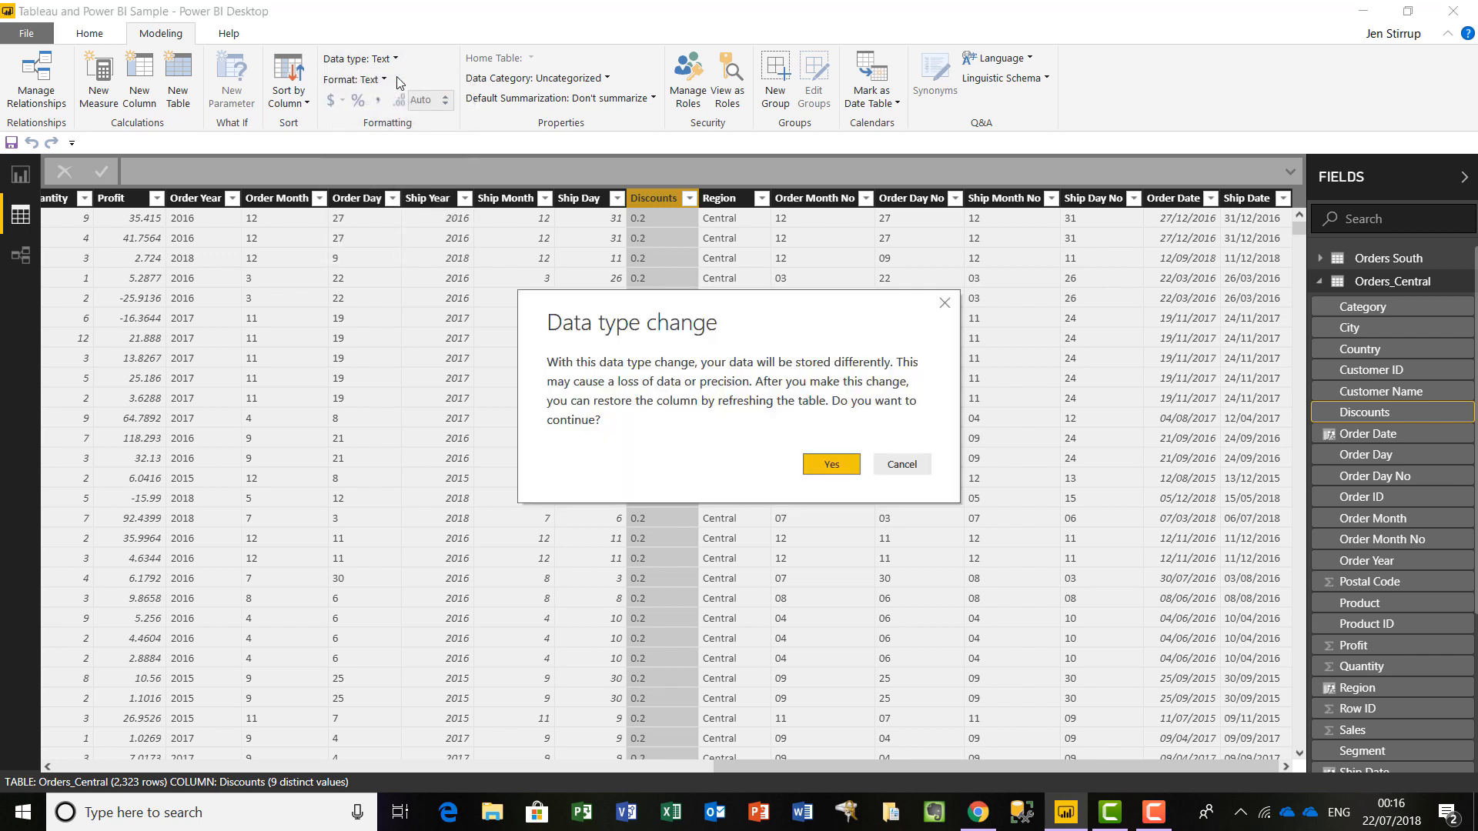
left_click(819, 464)
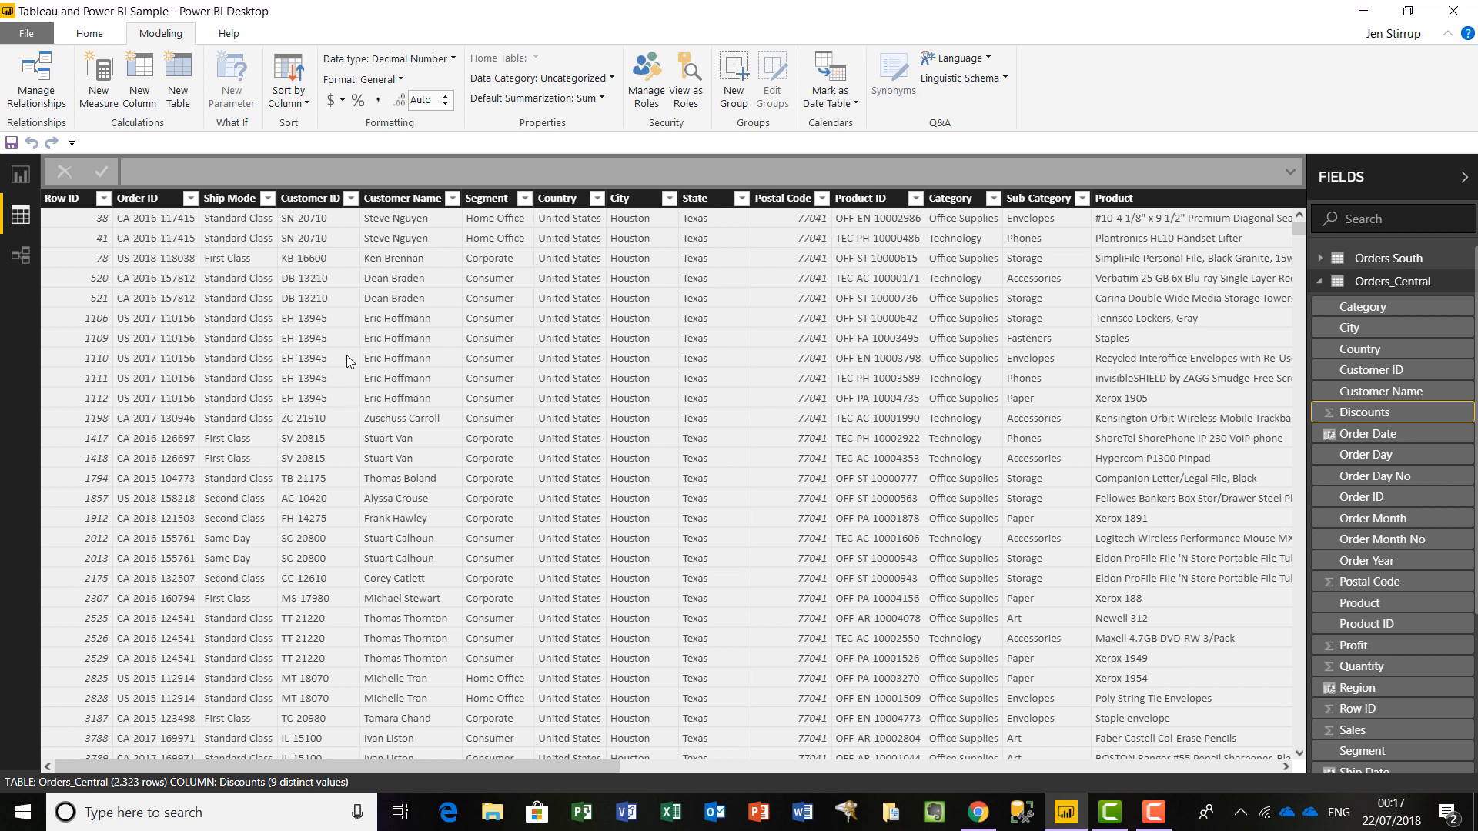
Set the display format of the Discounts column to Decimal number.
left_click_drag(534, 764, 1245, 791)
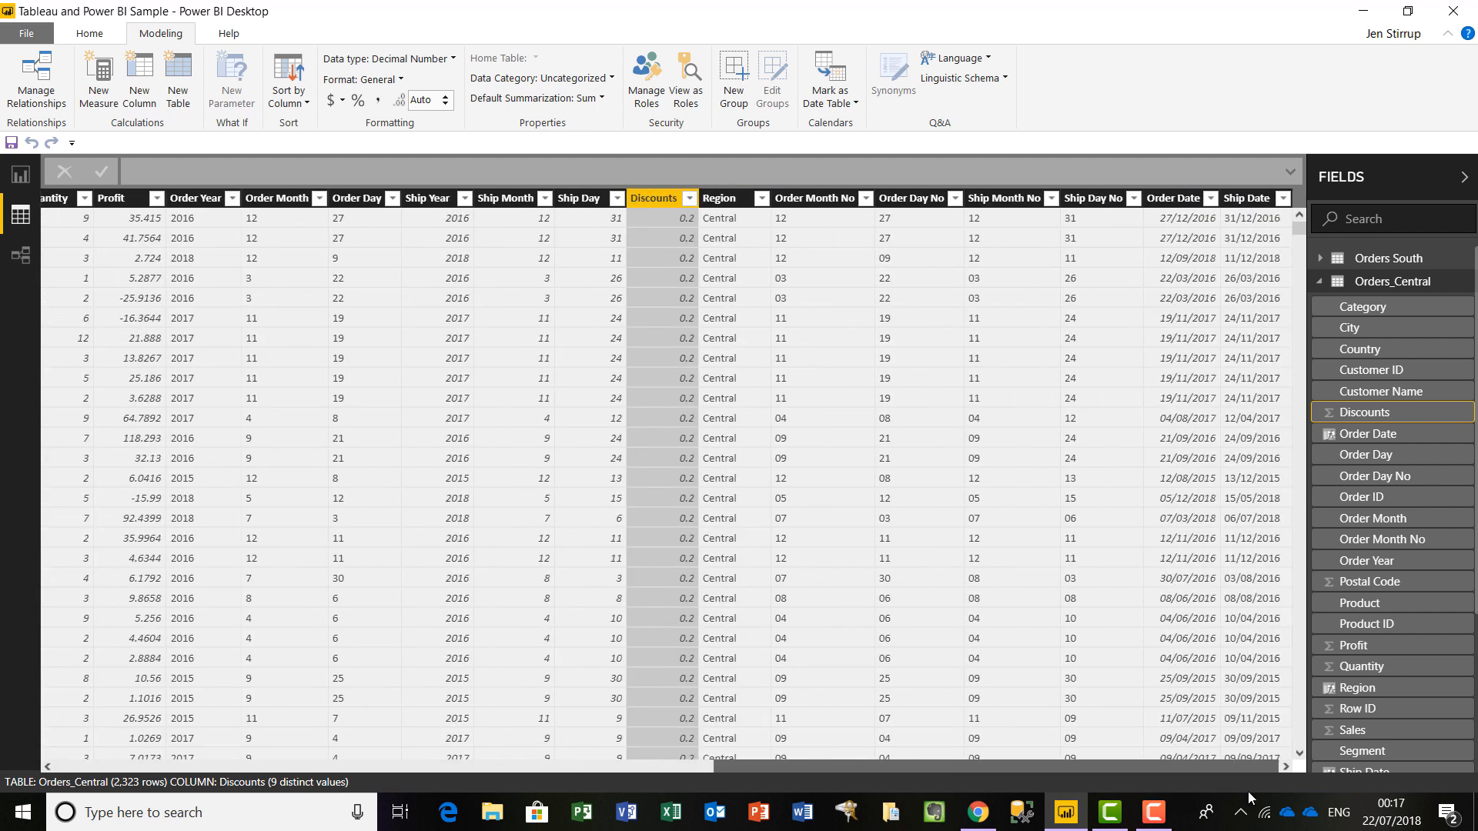
left_click(401, 80)
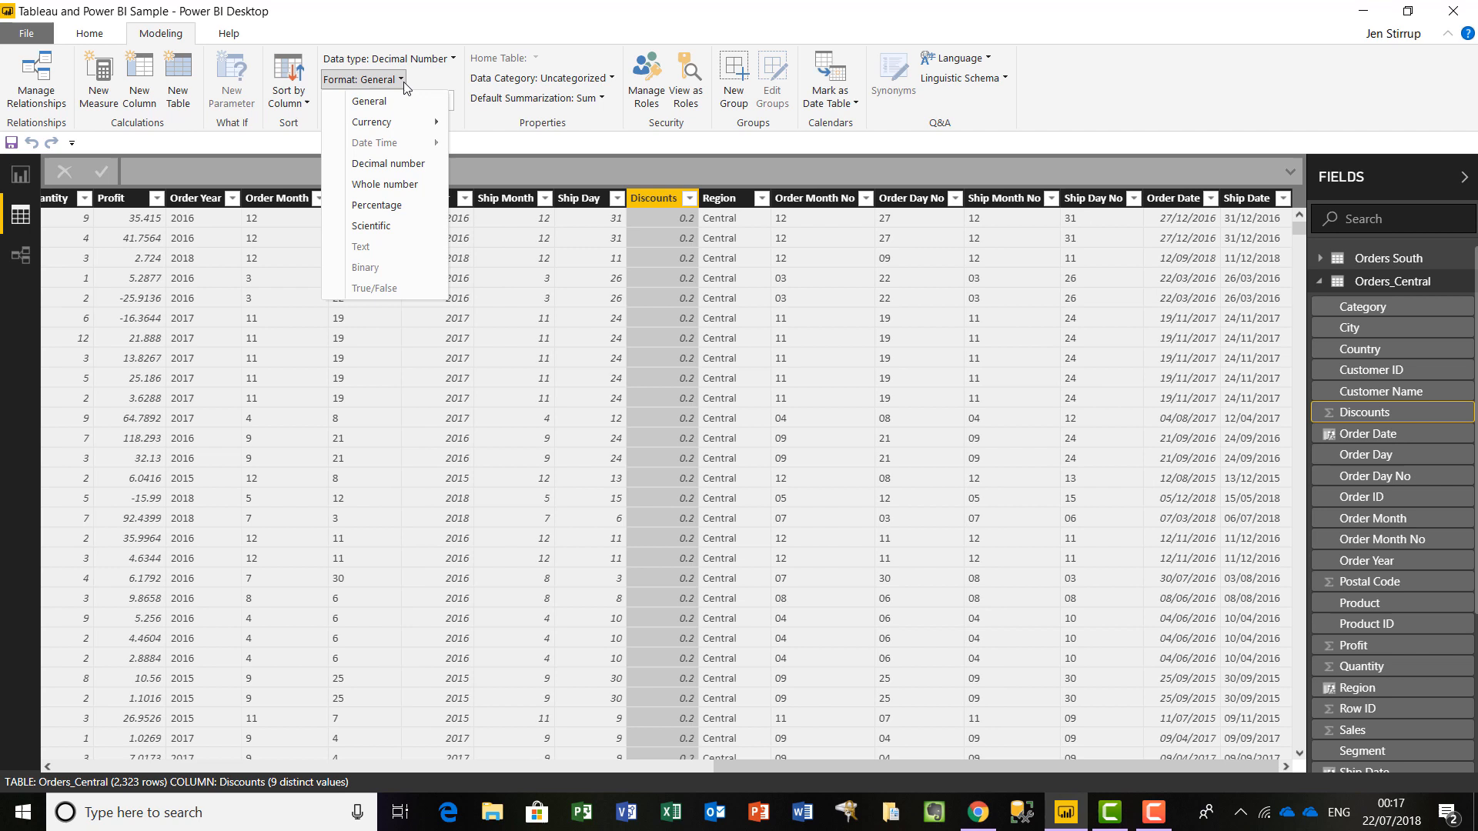
left_click(401, 165)
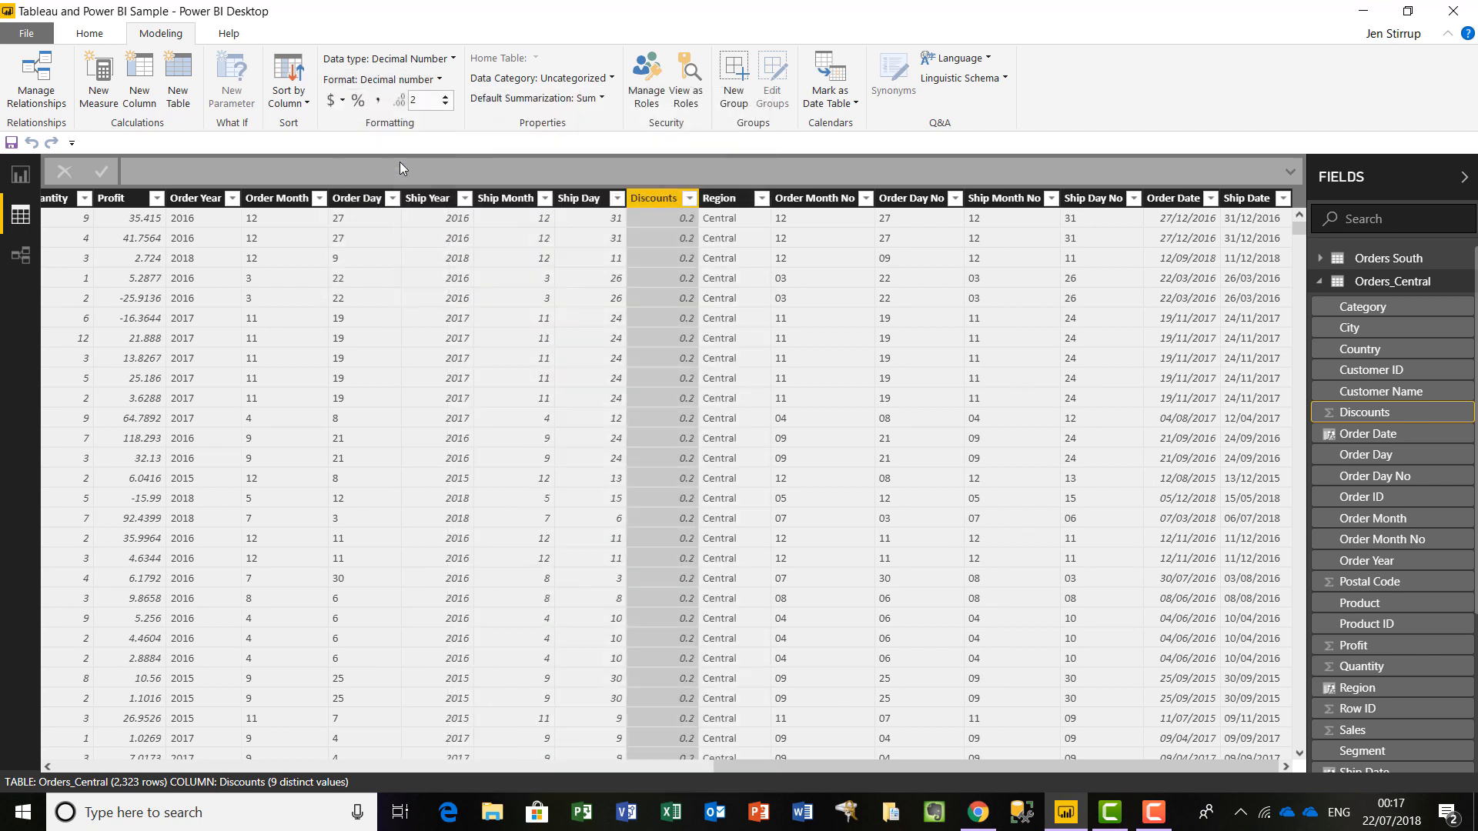
Save the Power BI file.
left_click(113, 35)
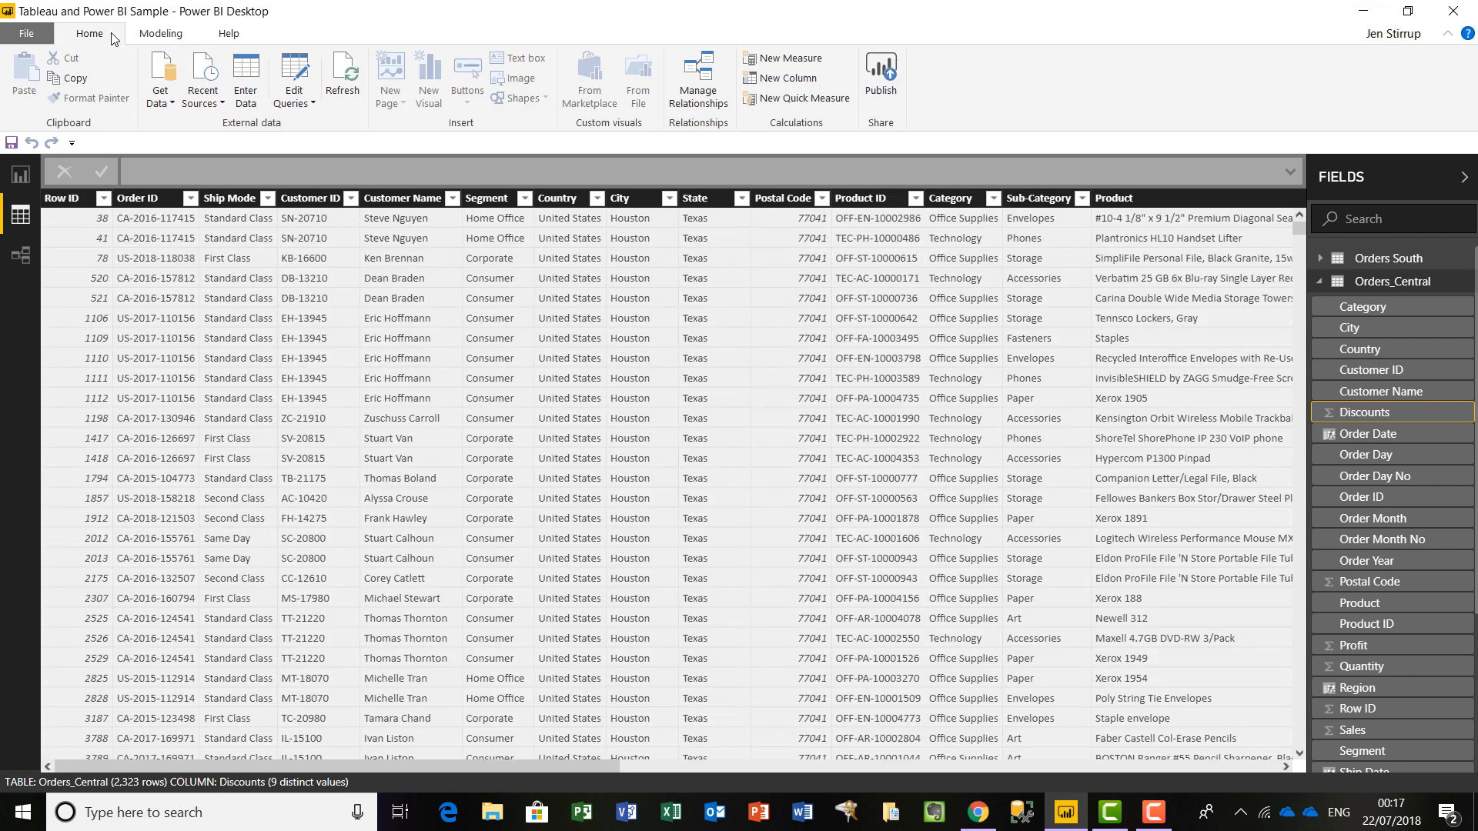
left_click(17, 38)
left_click(52, 145)
Collapse the Orders_Central table, show the fields of Orders_East and select its Sales column.
left_click(1320, 286)
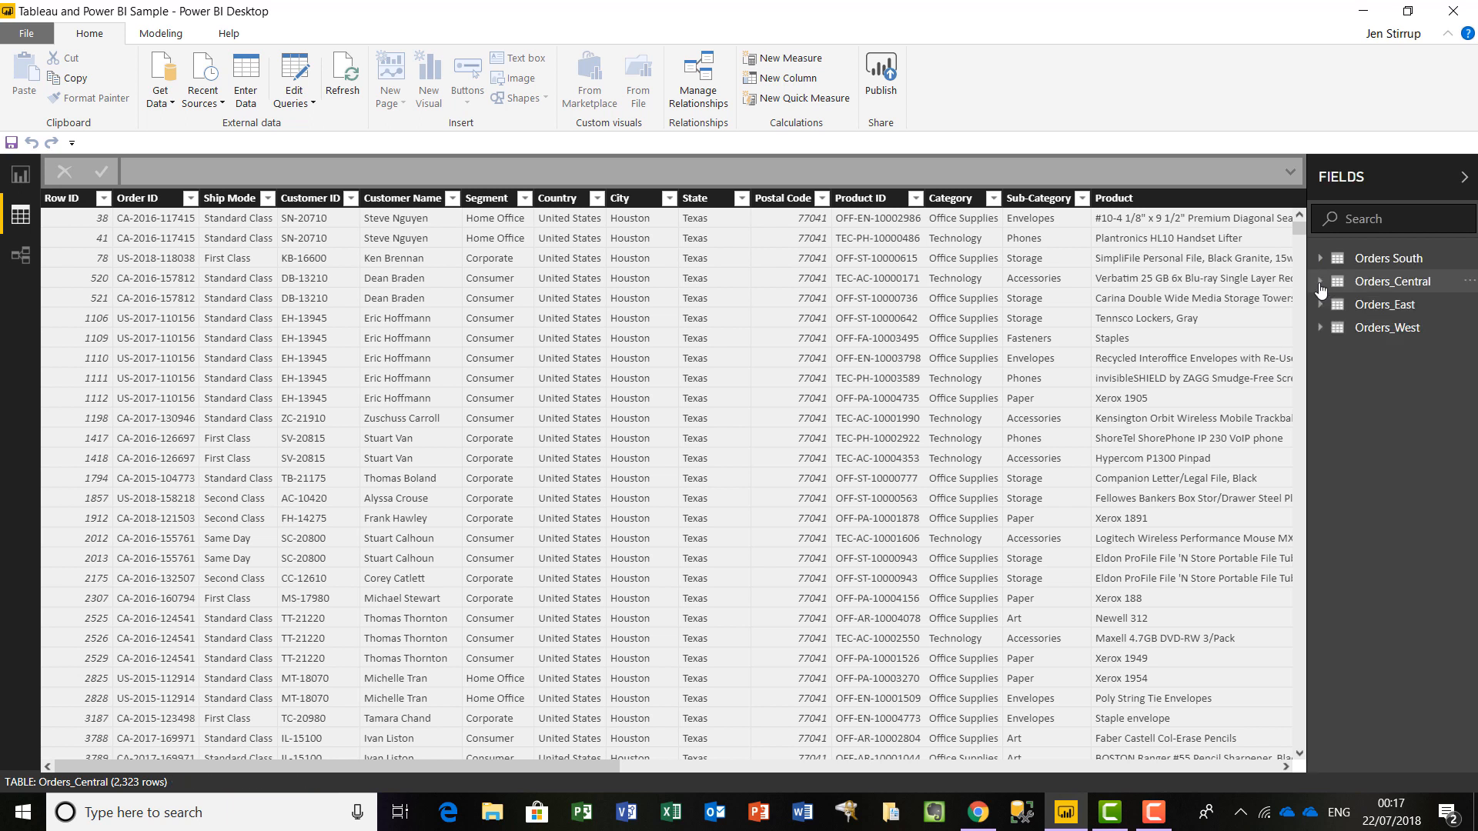
left_click(1318, 310)
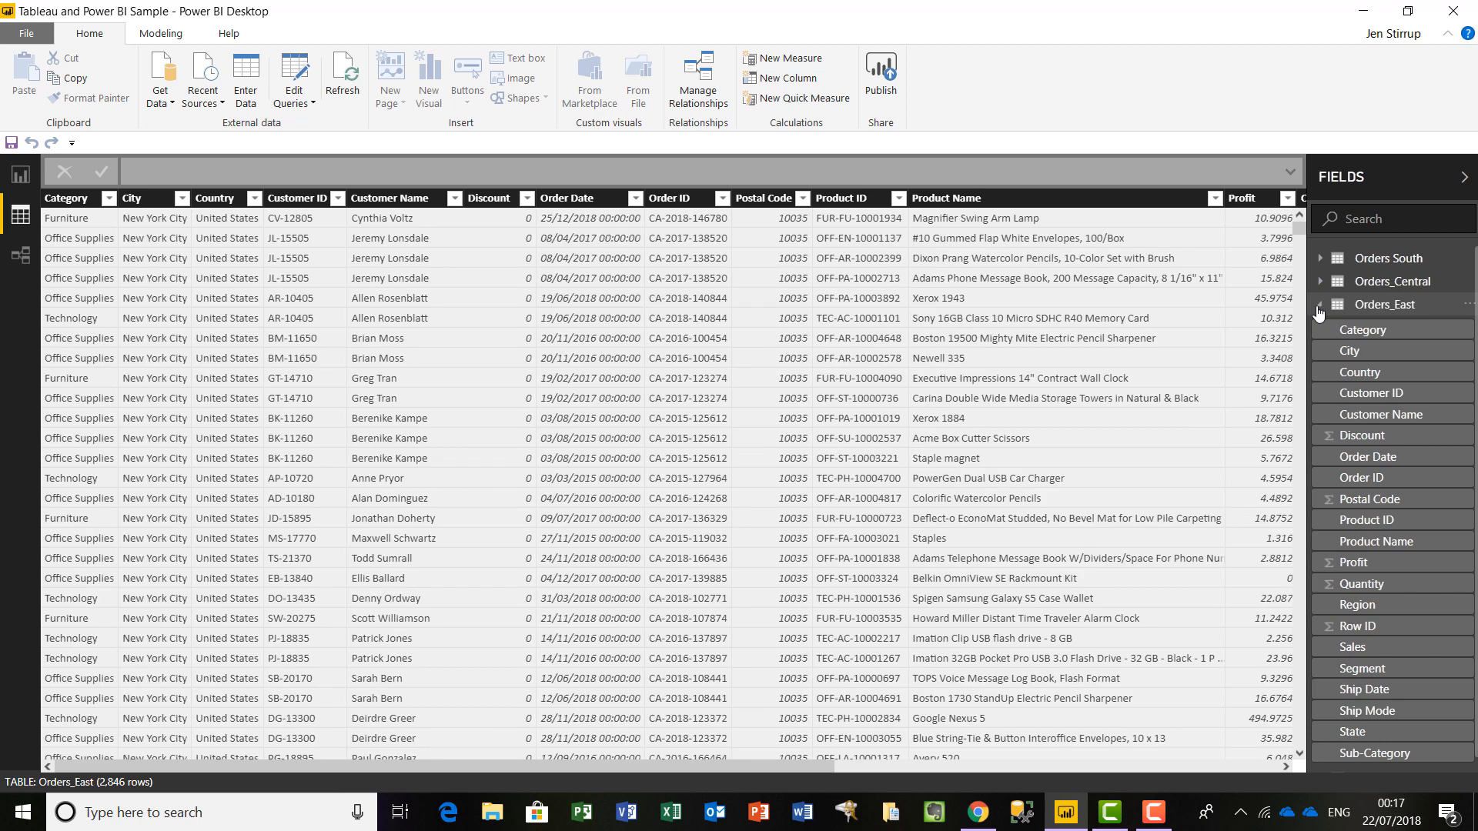
left_click(1399, 317)
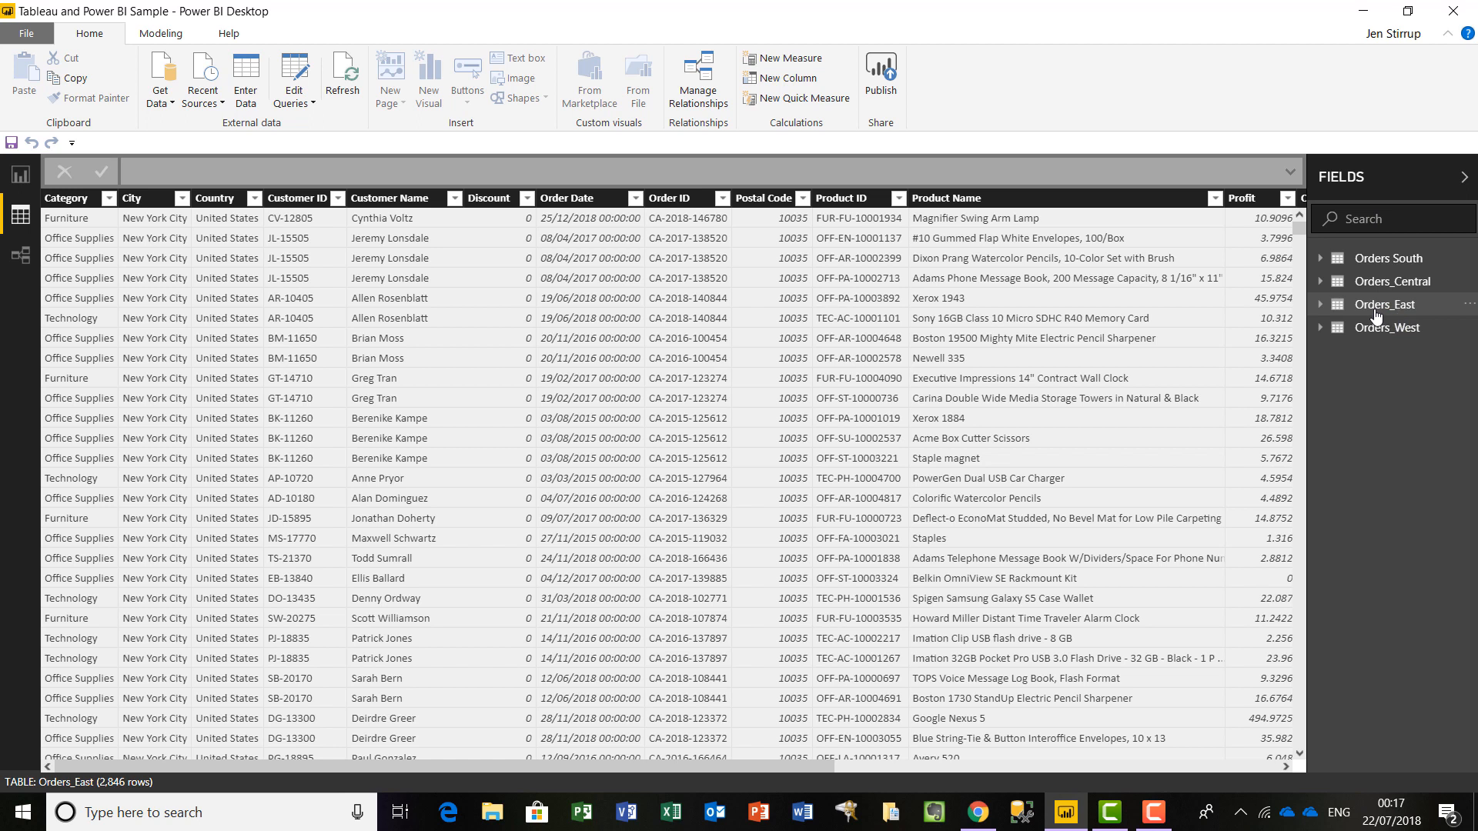
double_click(1376, 308)
left_click(1336, 311)
left_click(1322, 306)
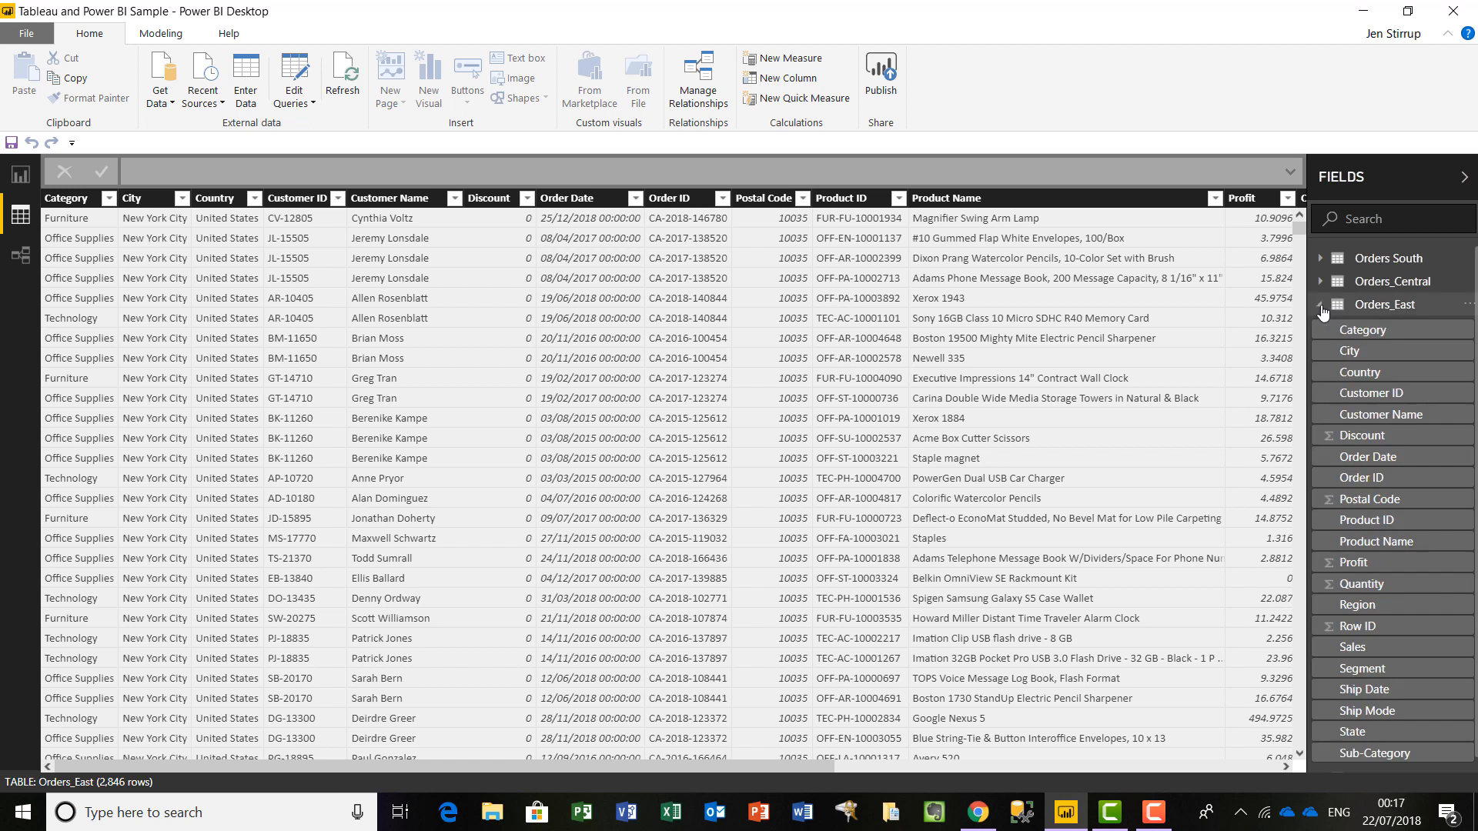
left_click(1379, 651)
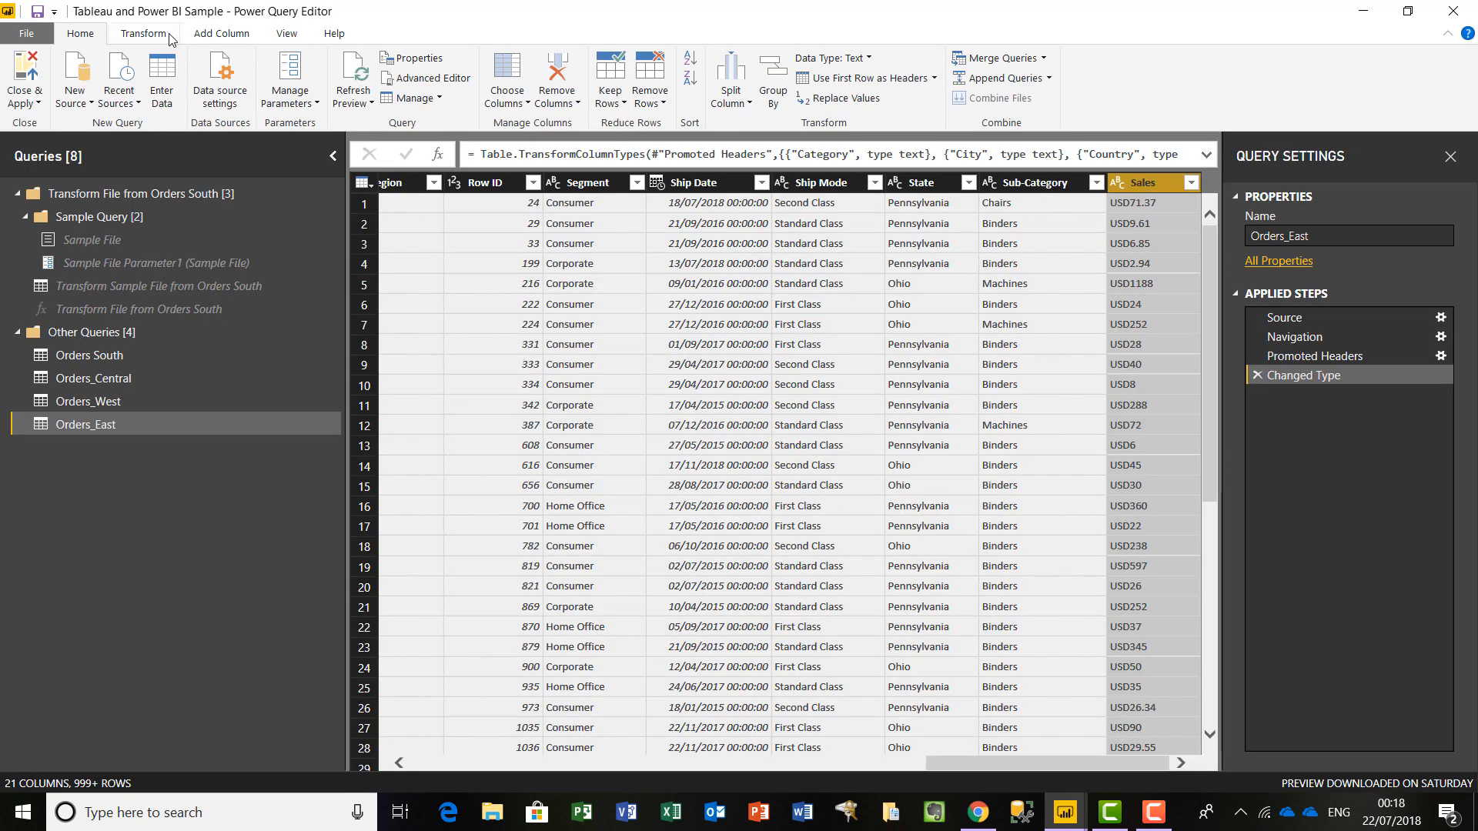
left_click(171, 40)
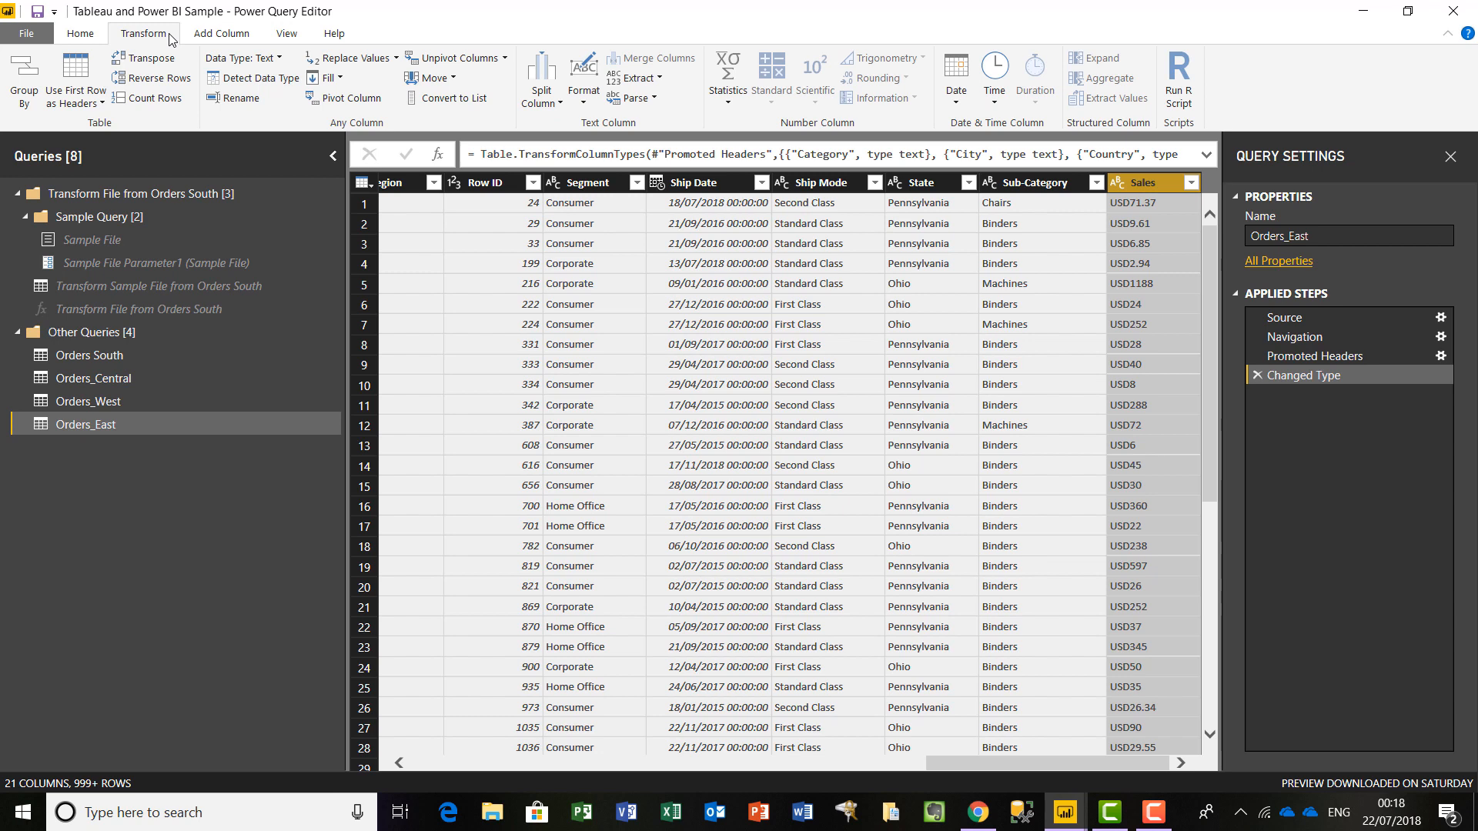
left_click(558, 105)
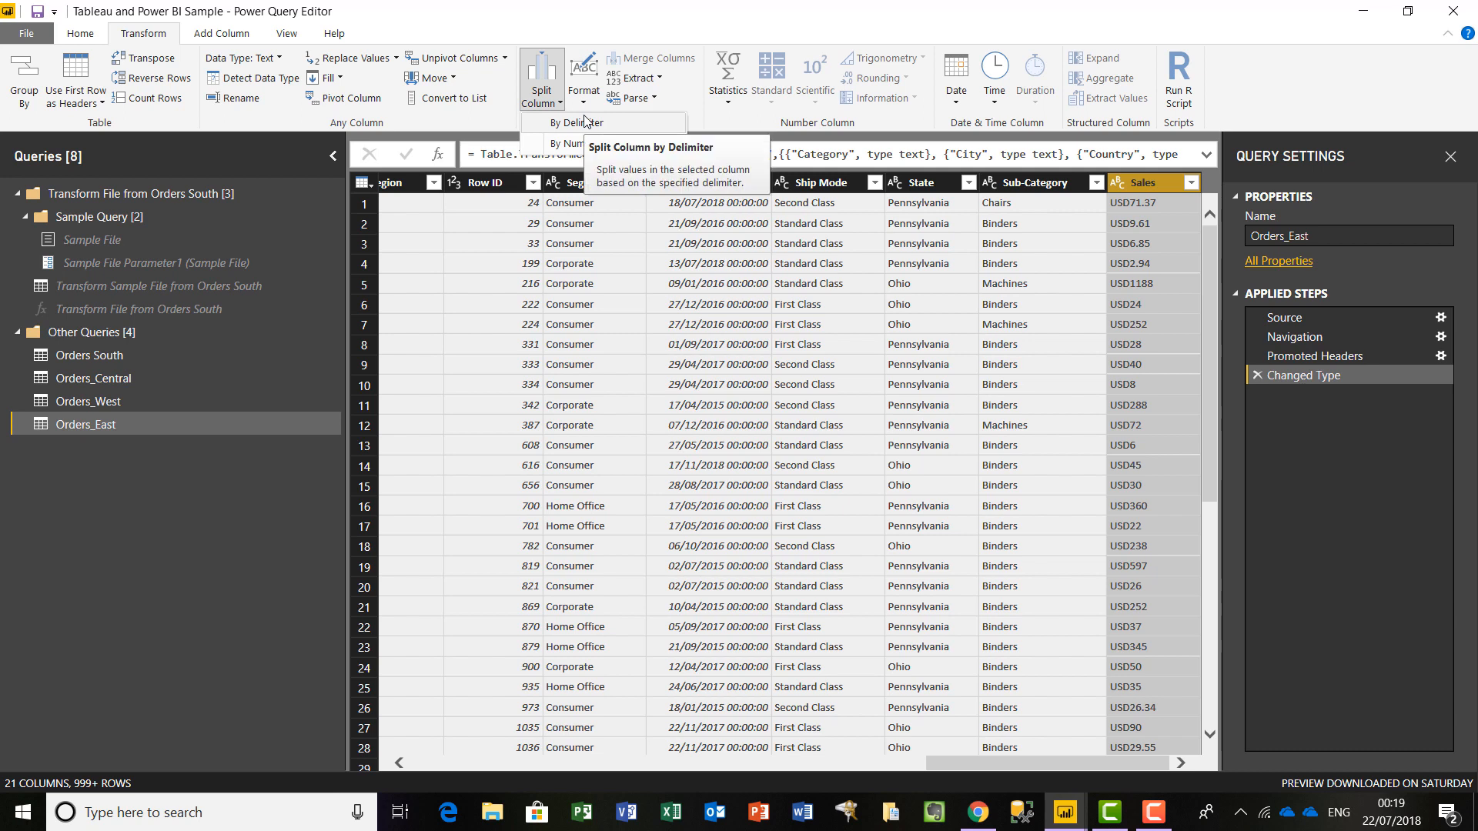
left_click(649, 17)
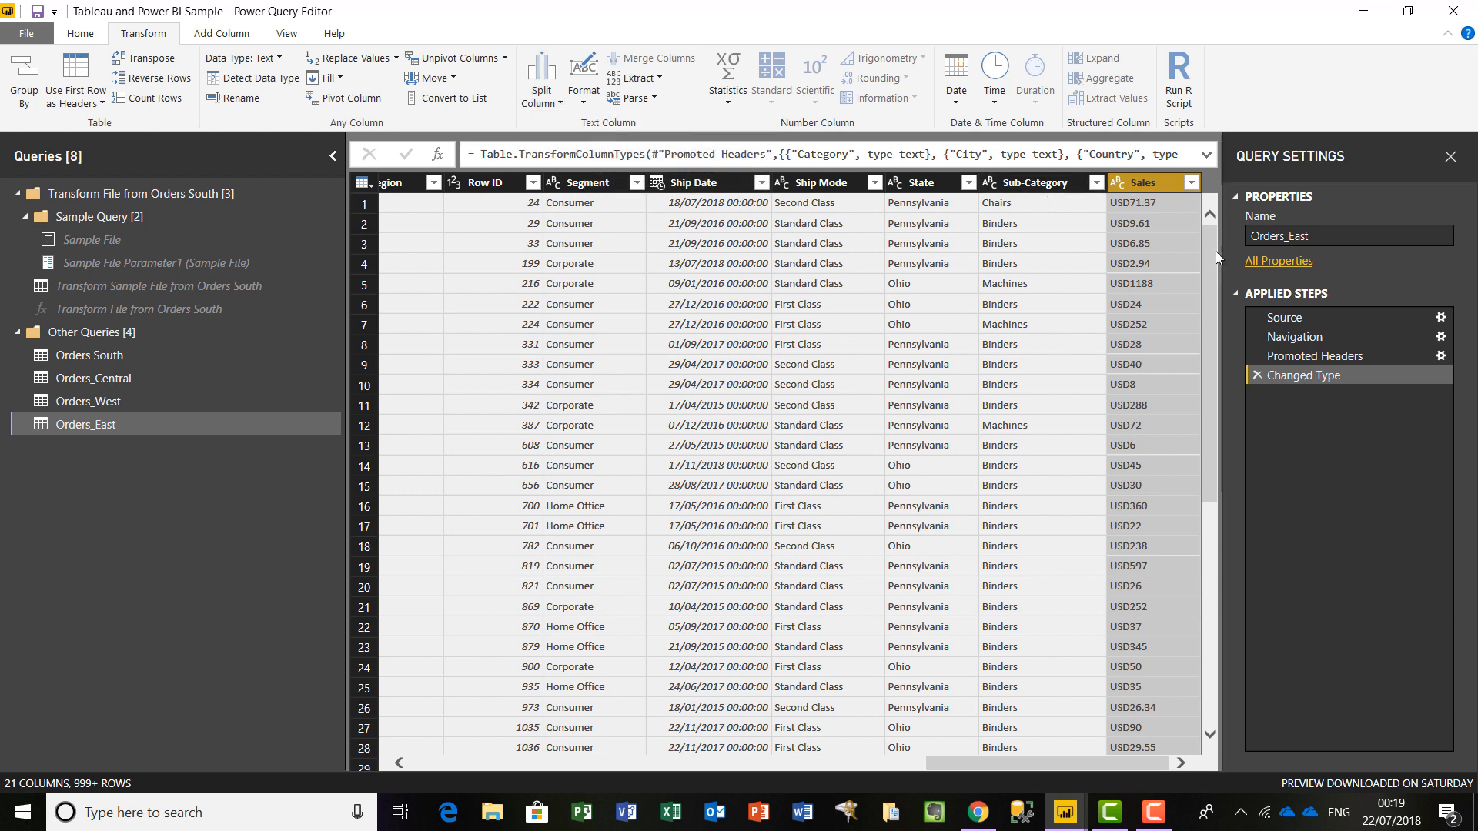
Examine the distinct values of the Sales column in Orders_East.
left_click_drag(1212, 251, 1212, 446)
left_click(1213, 277)
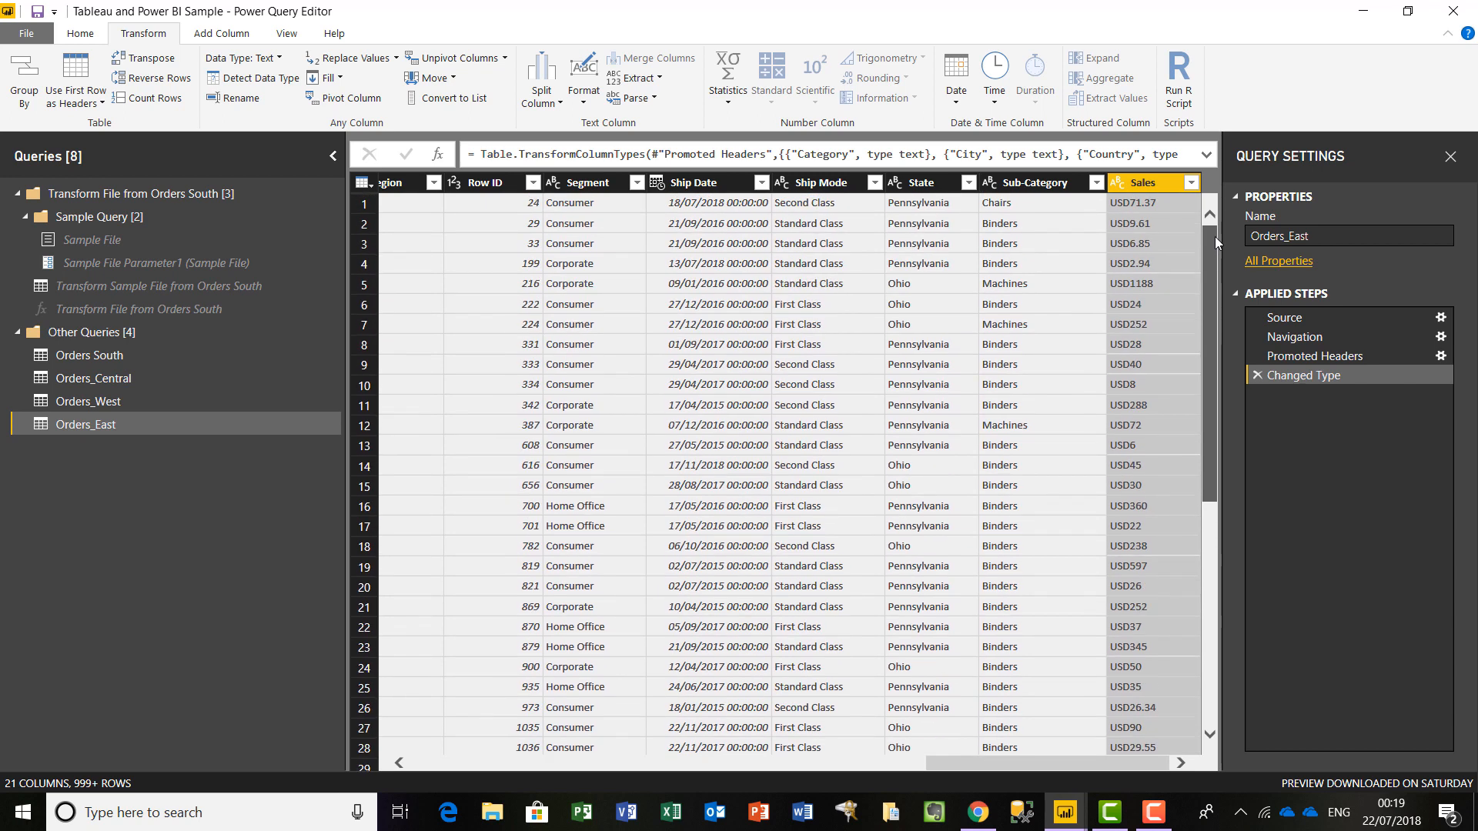
left_click(1192, 183)
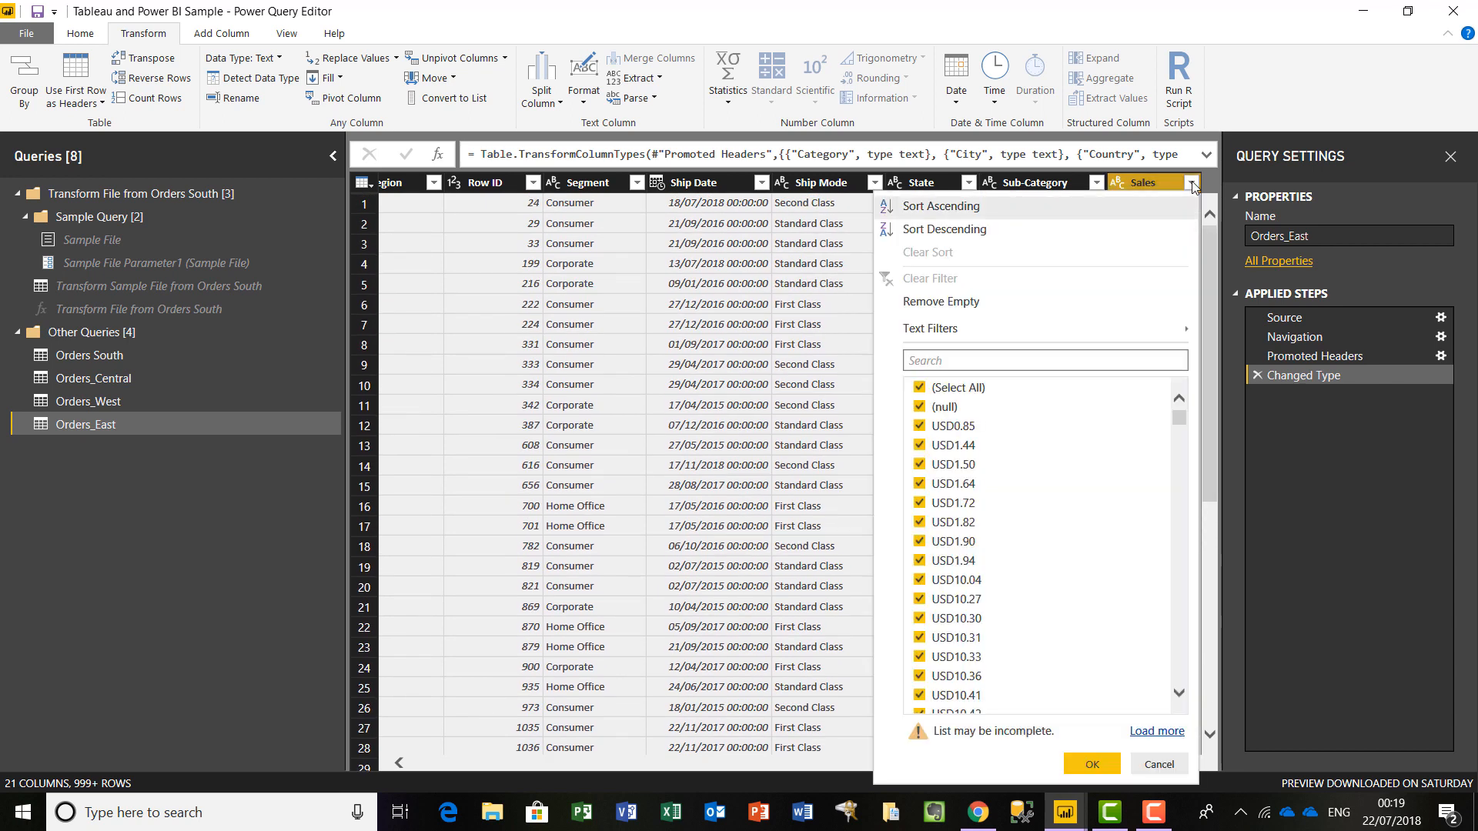
left_click_drag(1184, 419, 1183, 458)
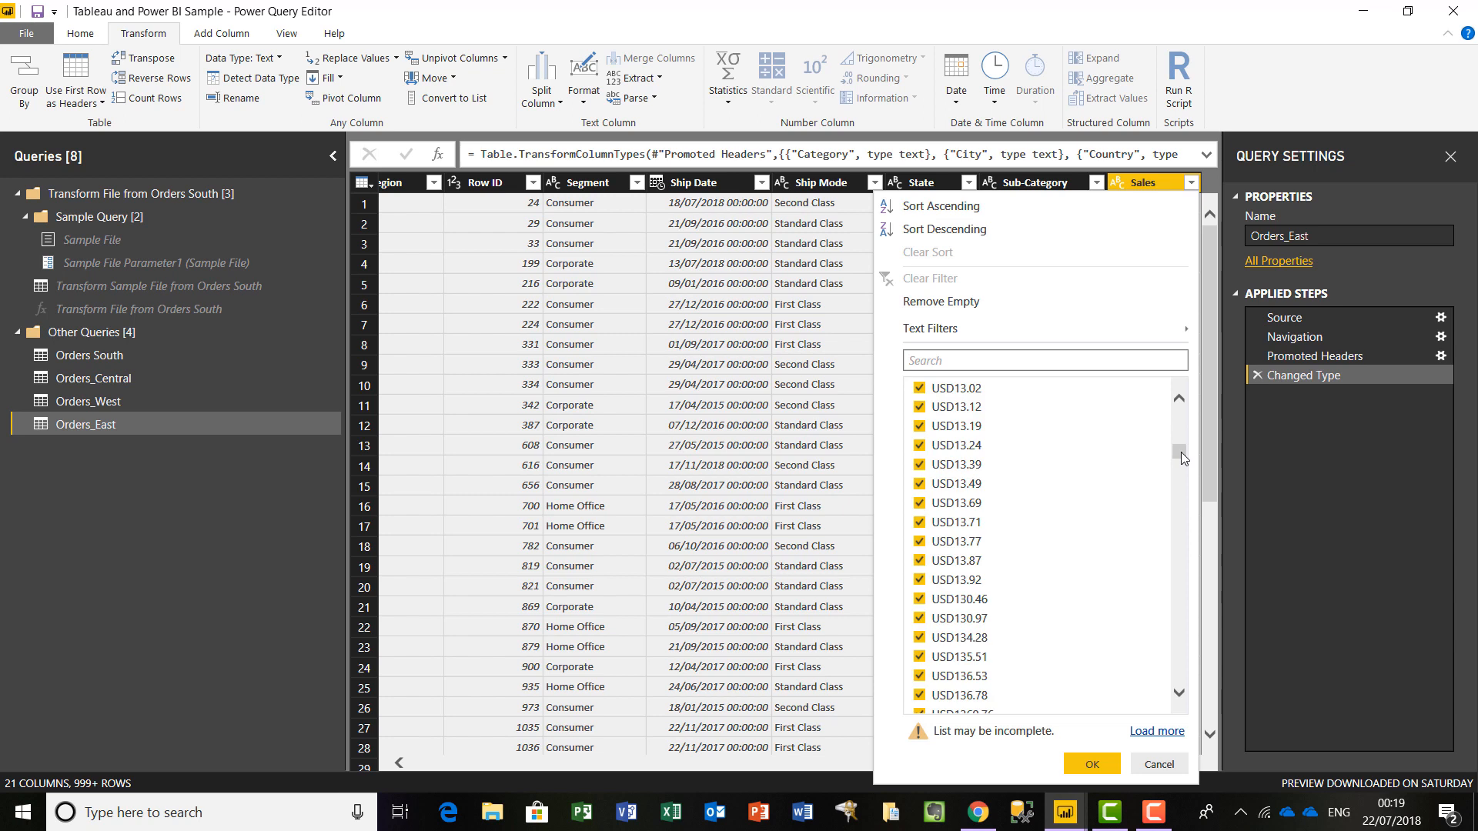
left_click(1158, 764)
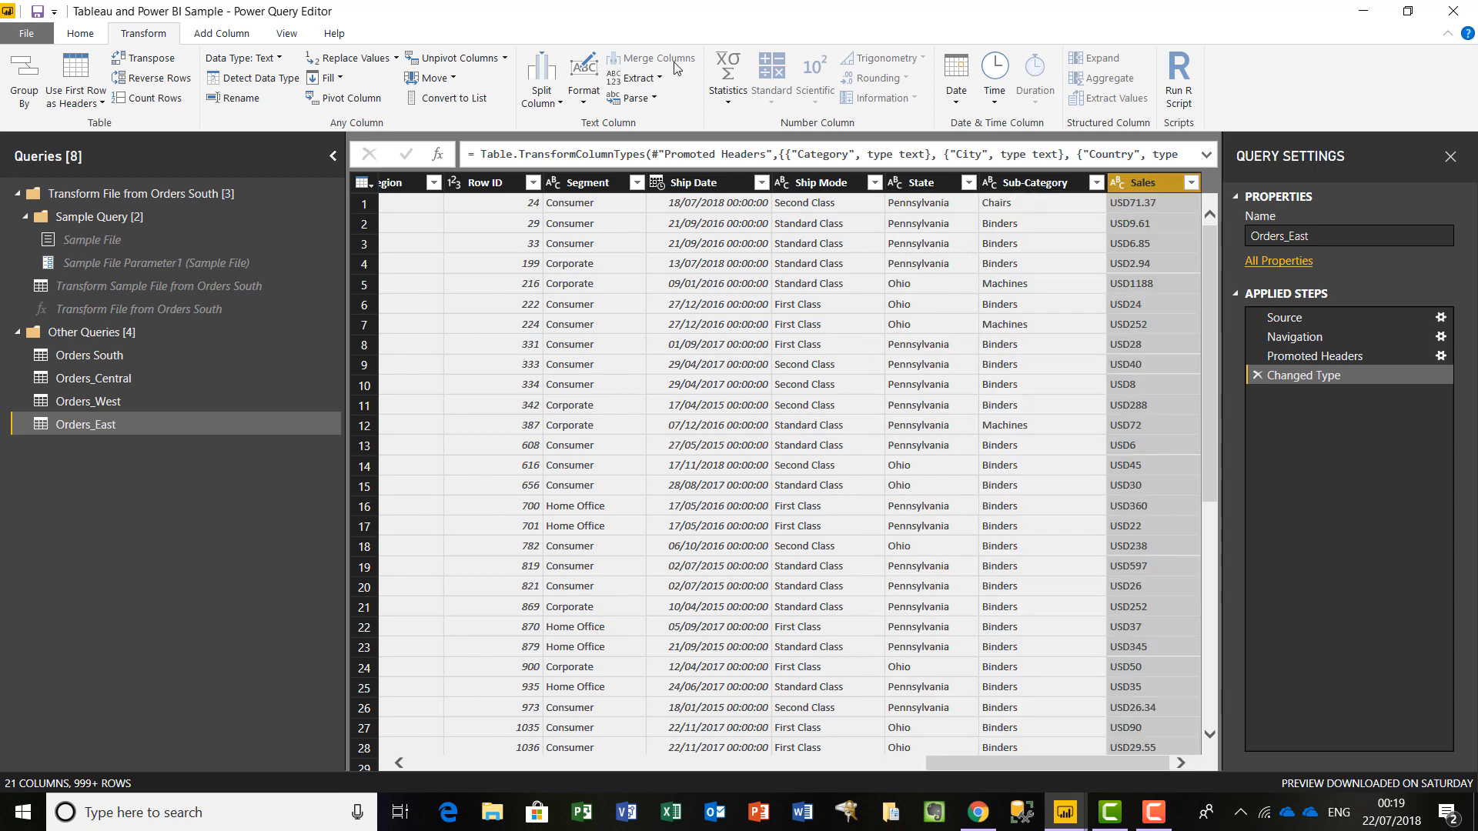
Split the Sales column by number of characters, using 3 characters once as far left as possible, into columns.
left_click(560, 104)
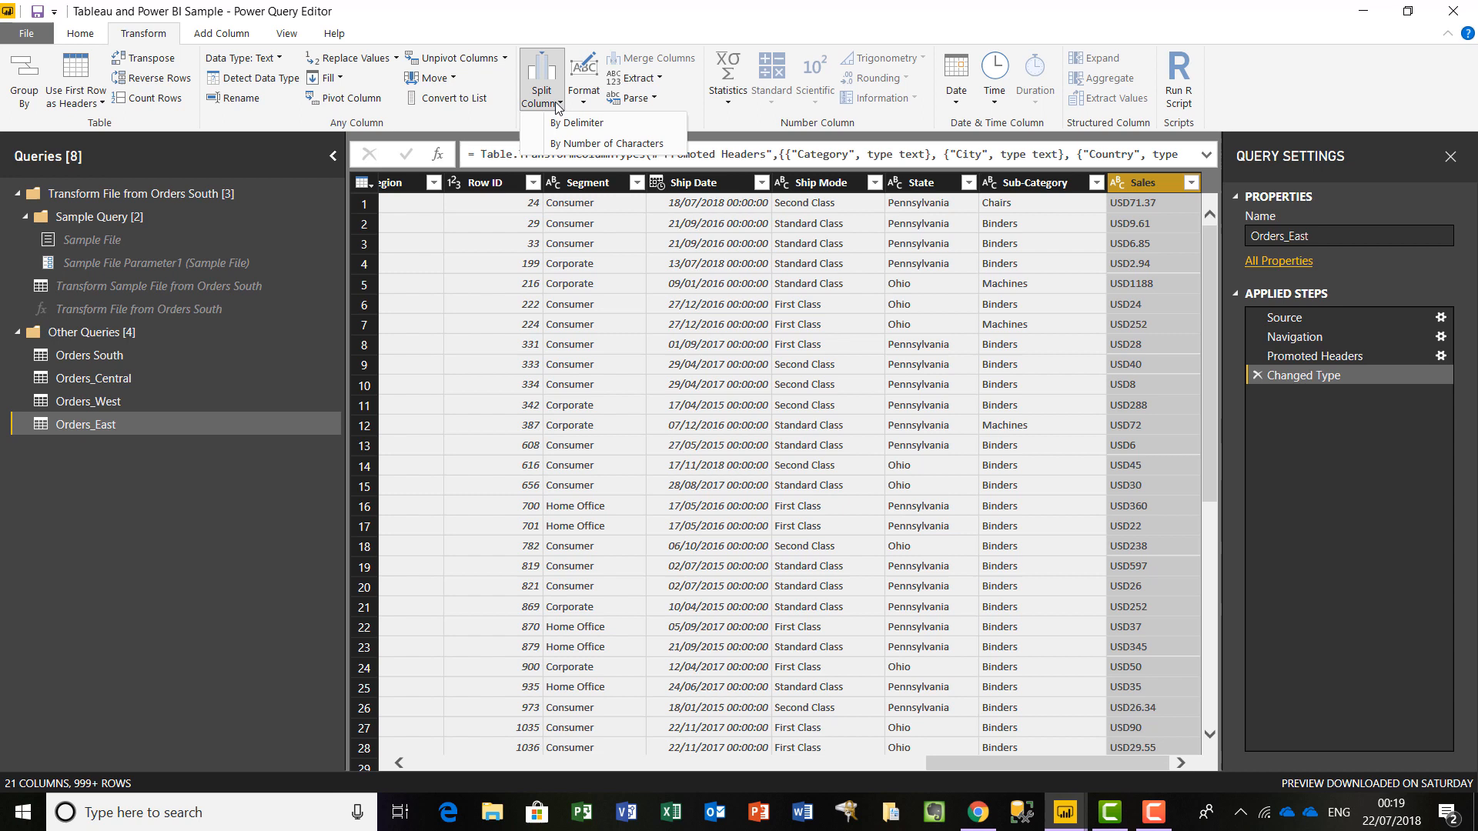
left_click(563, 141)
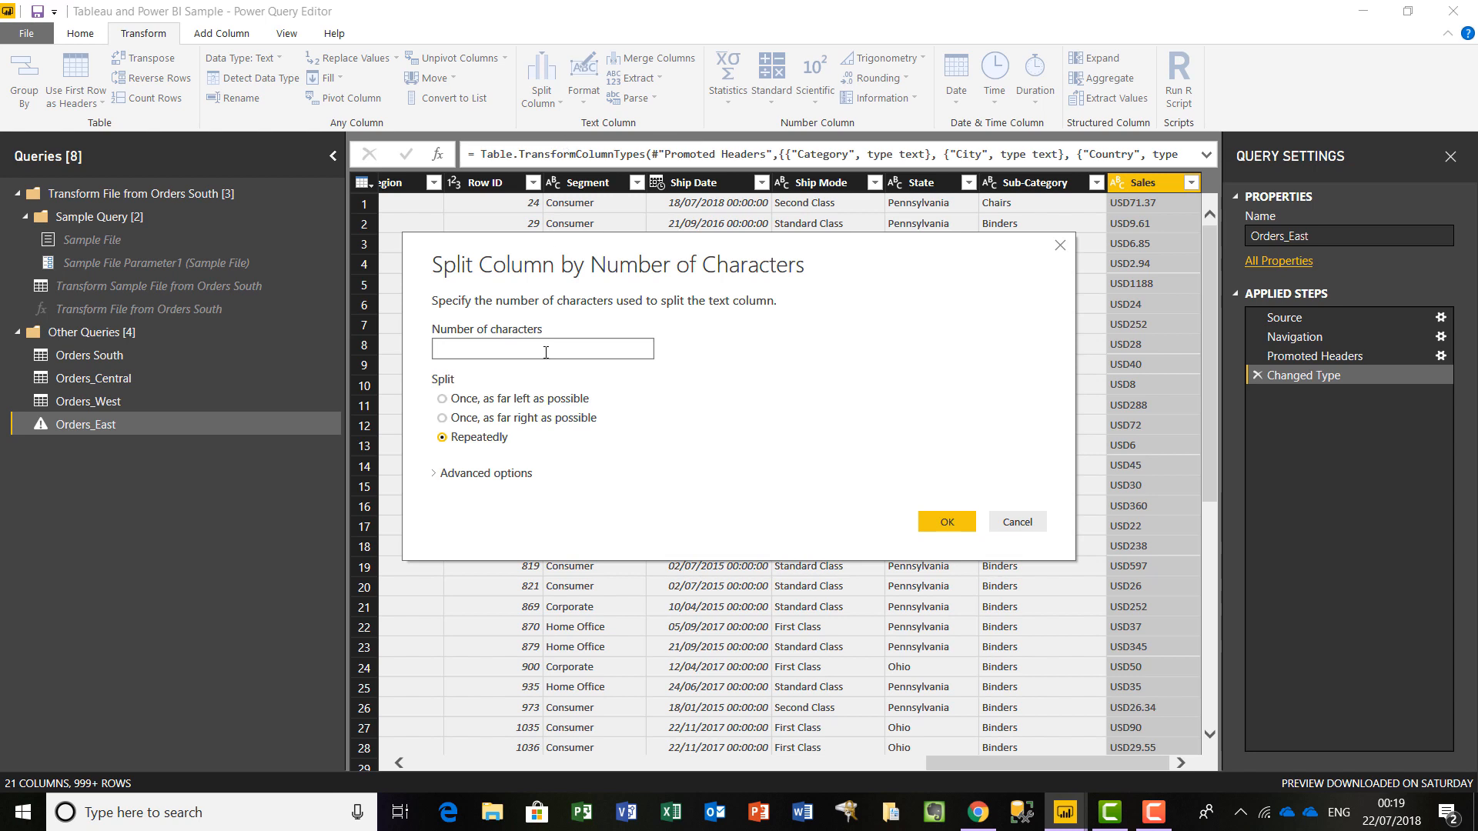
type("3")
left_click(445, 399)
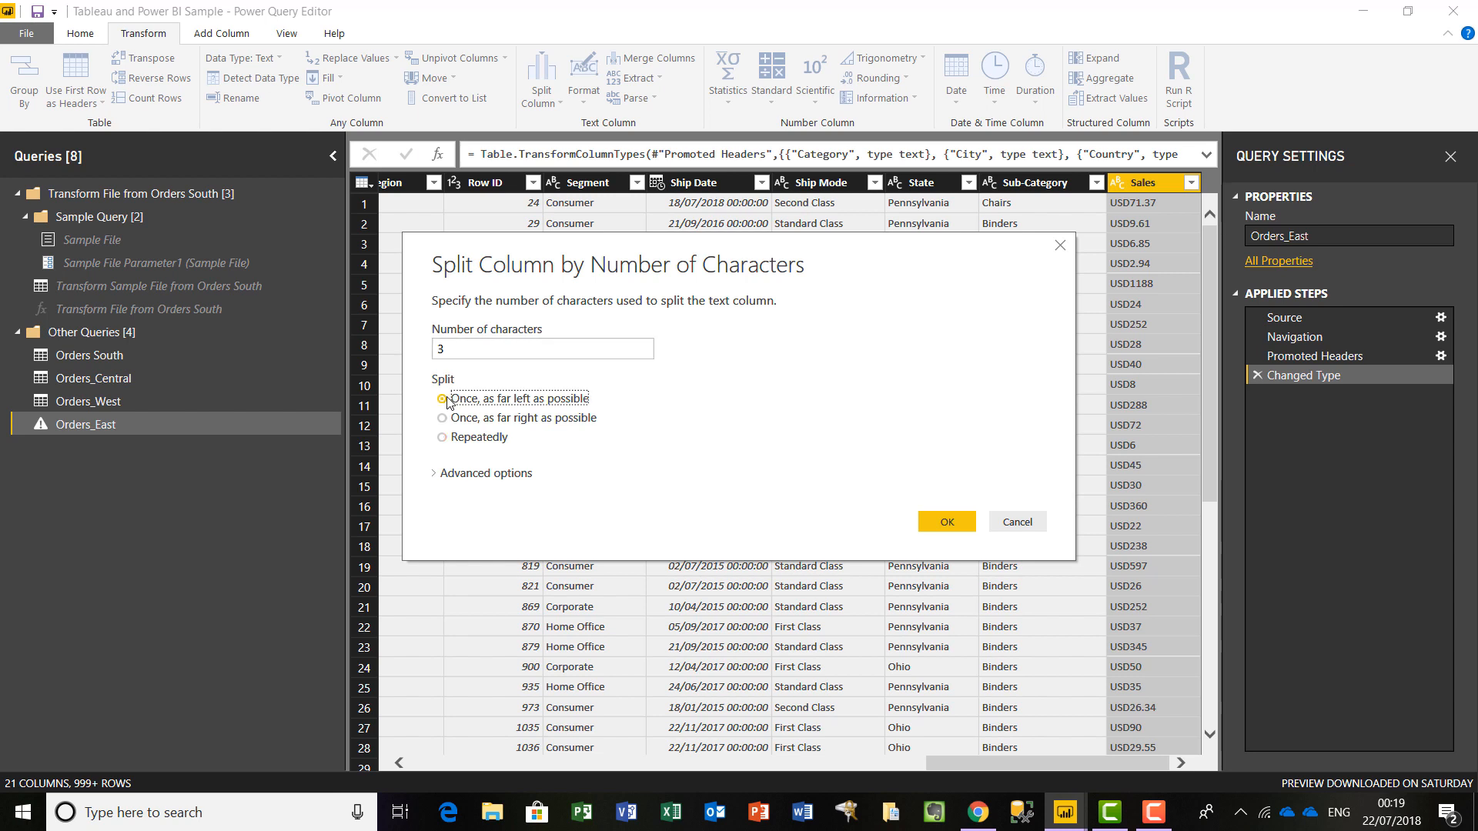
left_click(435, 474)
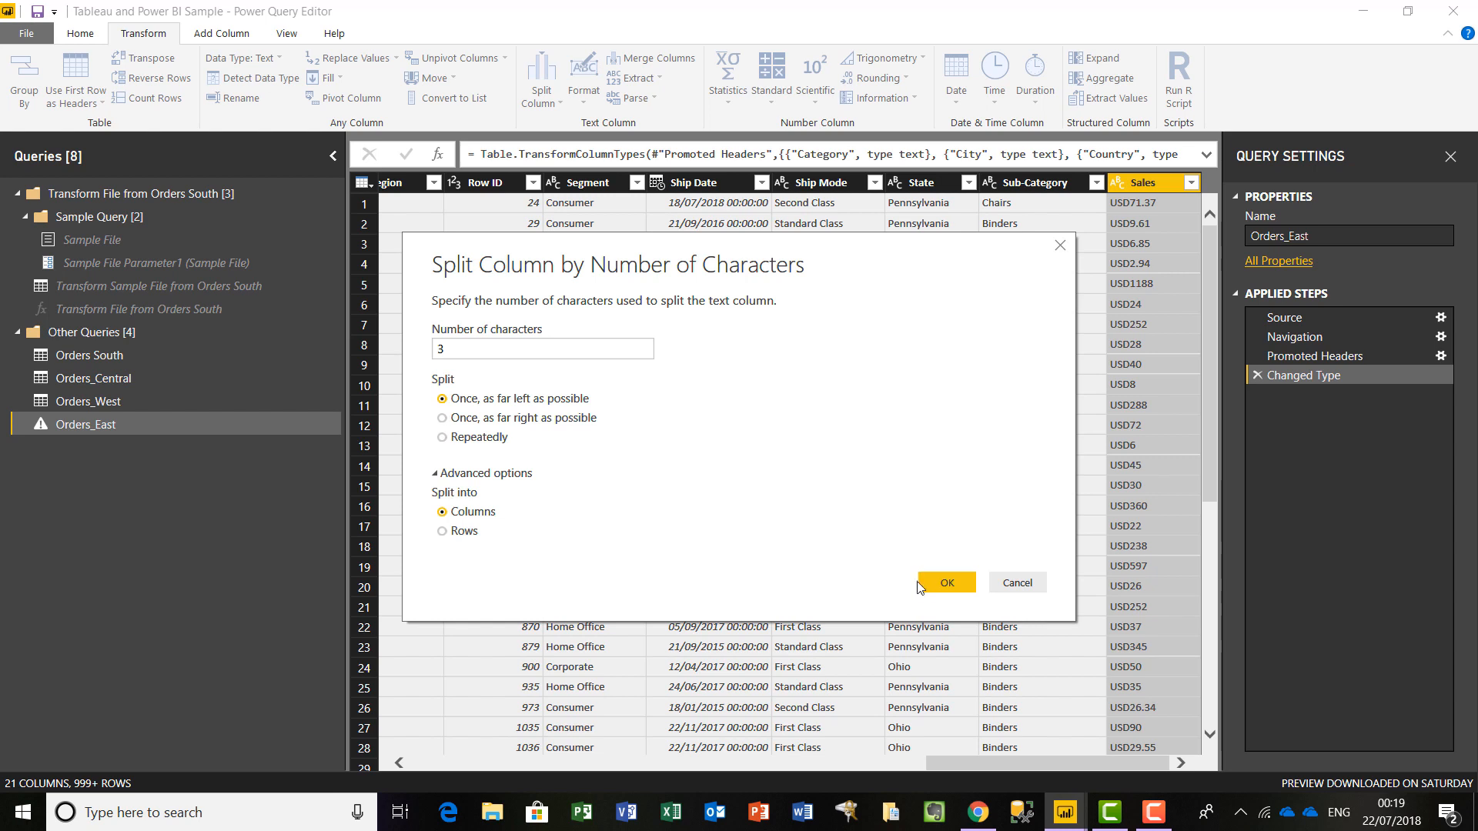
left_click(945, 582)
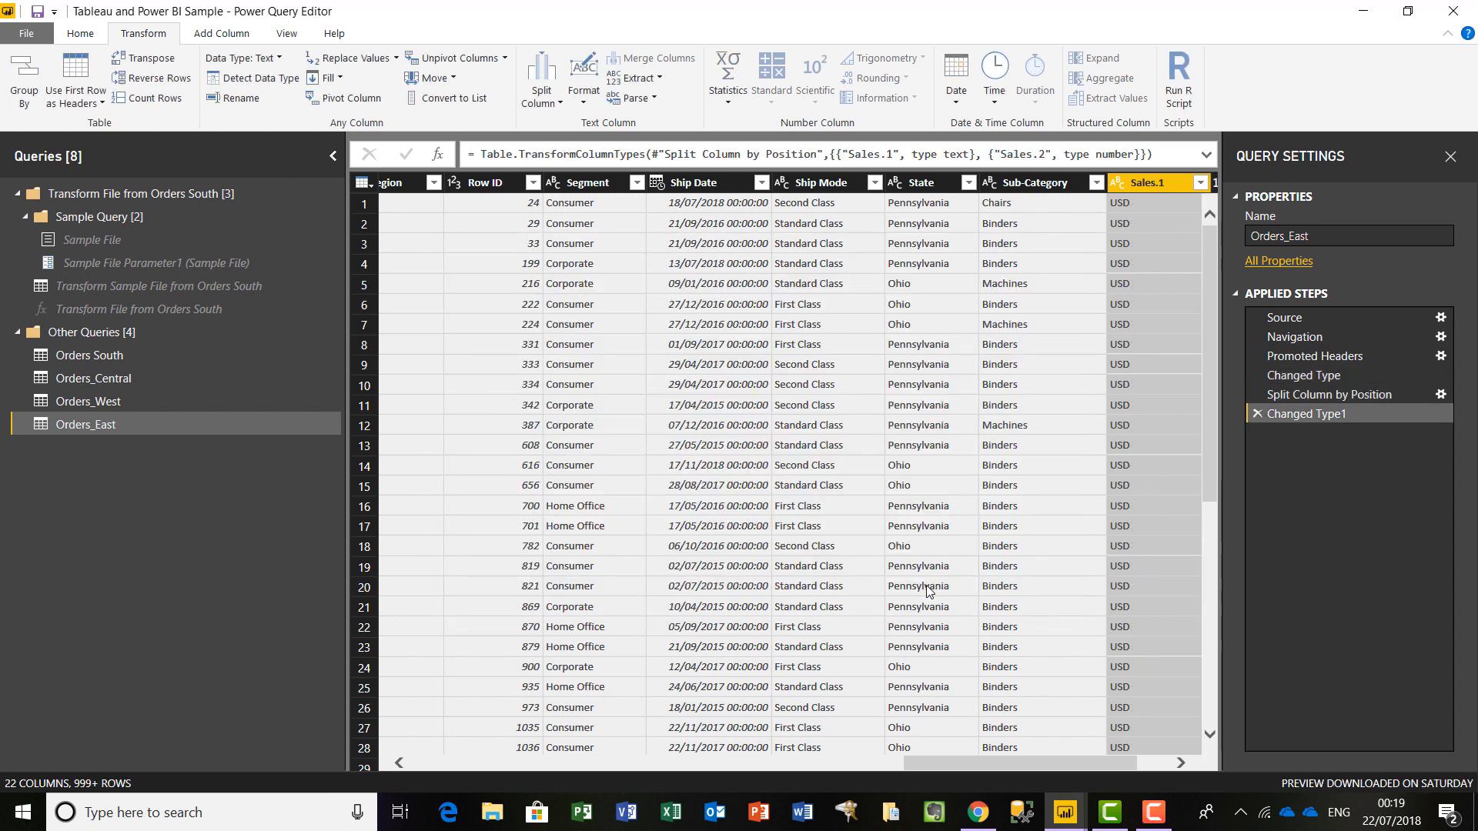
Remove the Sales.1 column that holds the USD currency prefix.
left_click_drag(1037, 764, 1123, 769)
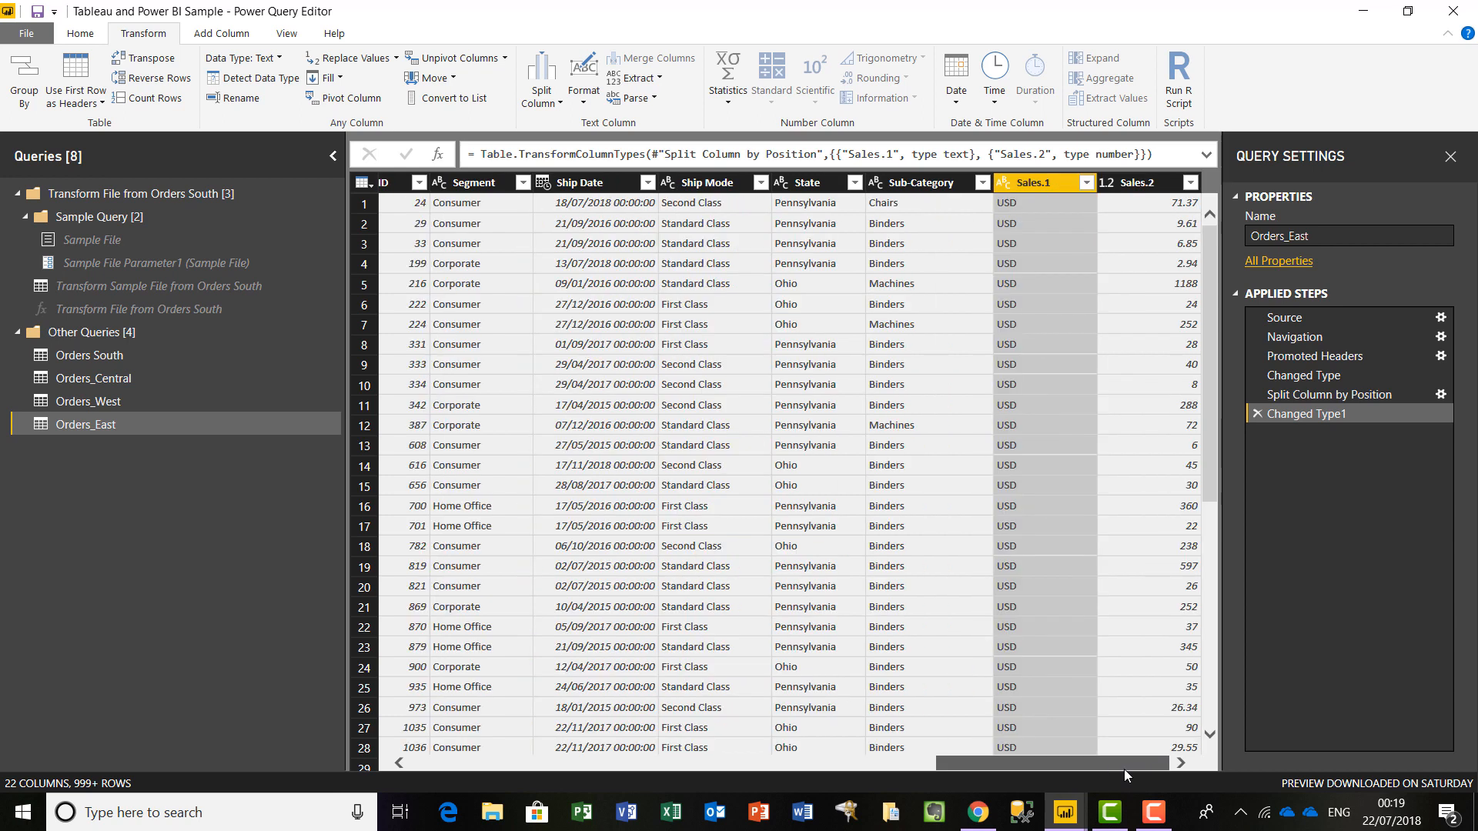
right_click(1046, 187)
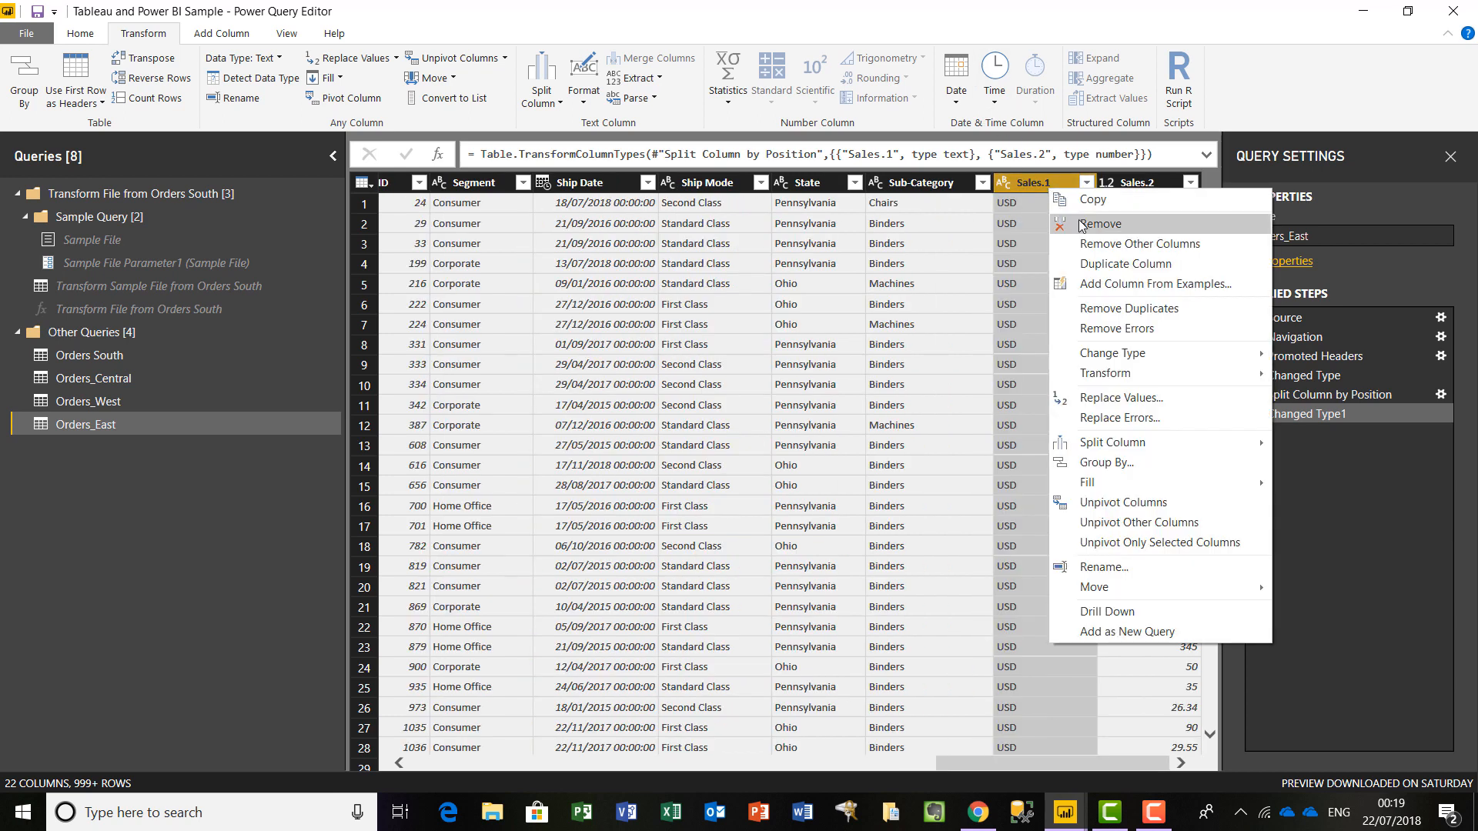
left_click(1079, 219)
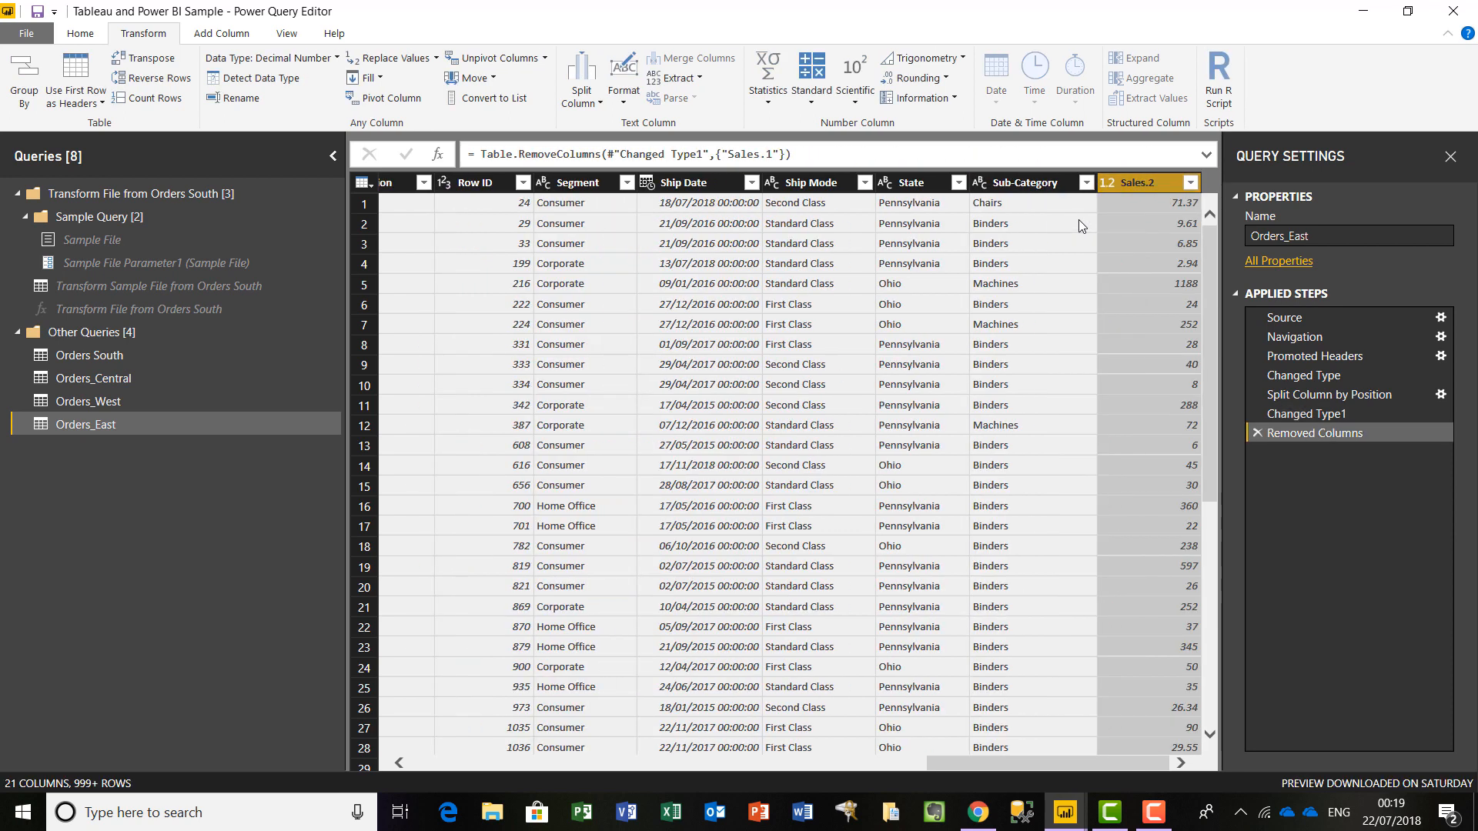
Check the data type options for the Sales.2 column and rename the column as Sales.
left_click(314, 64)
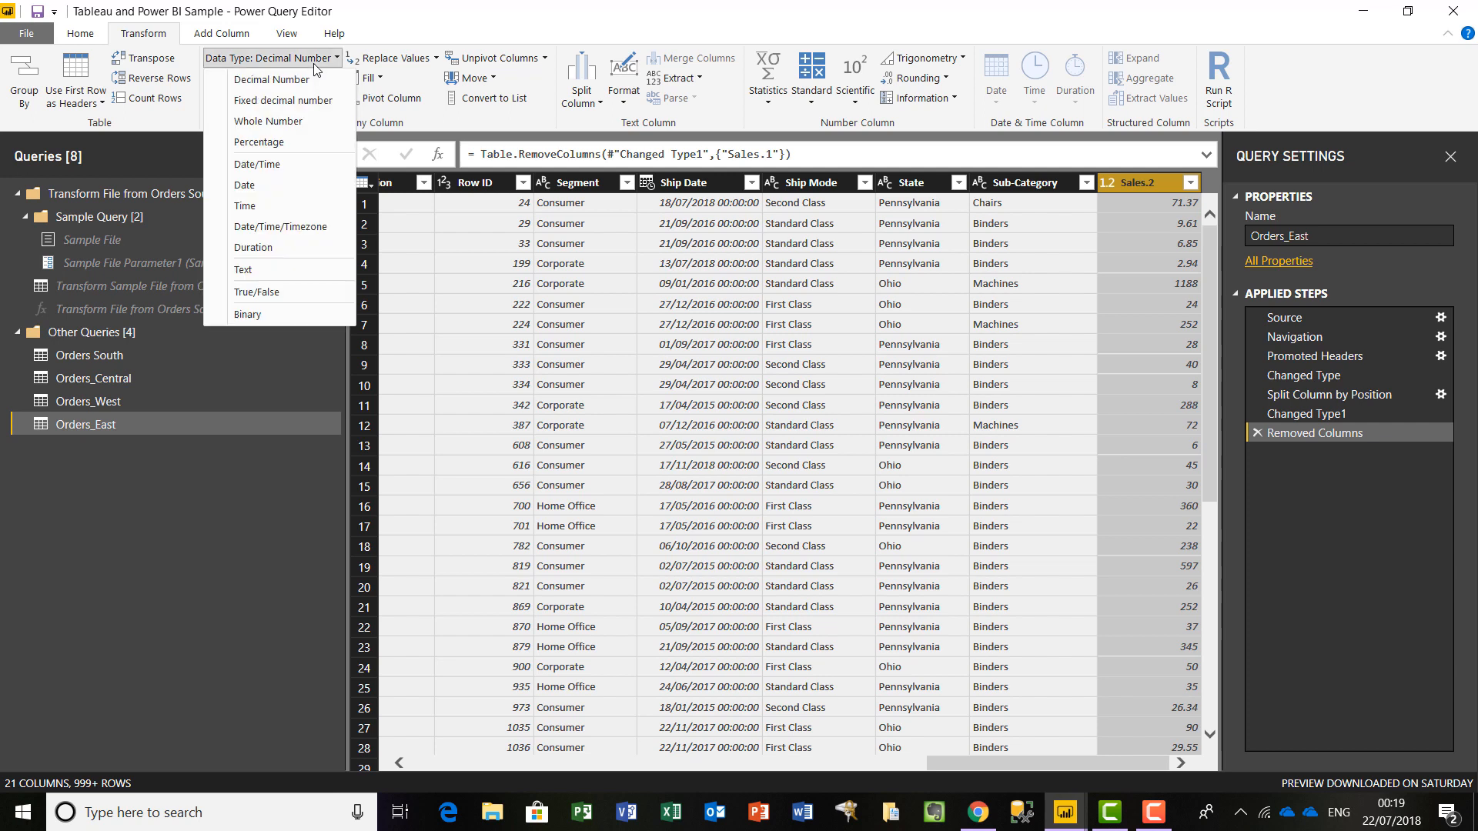
left_click(497, 13)
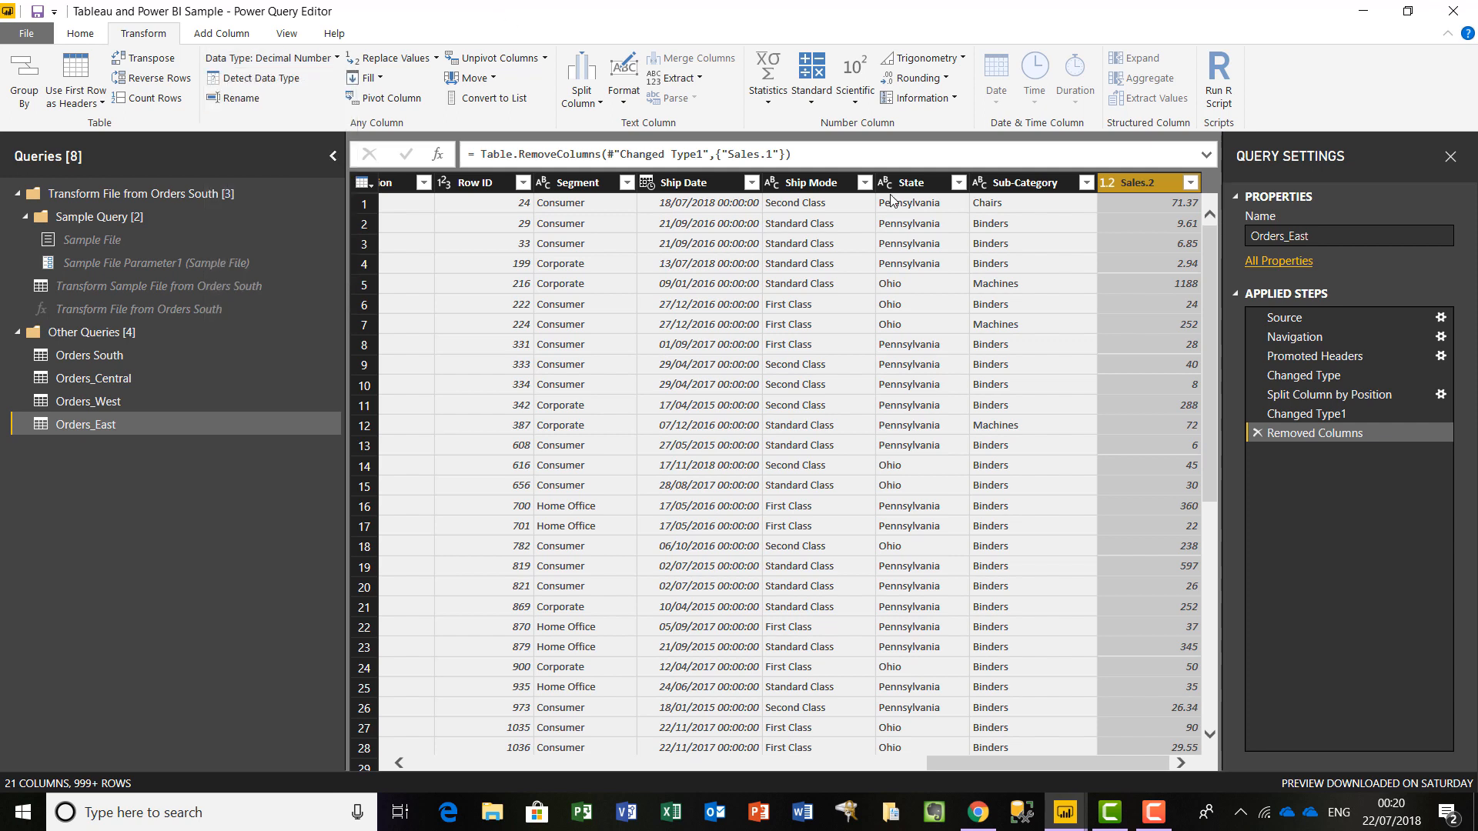
right_click(1164, 184)
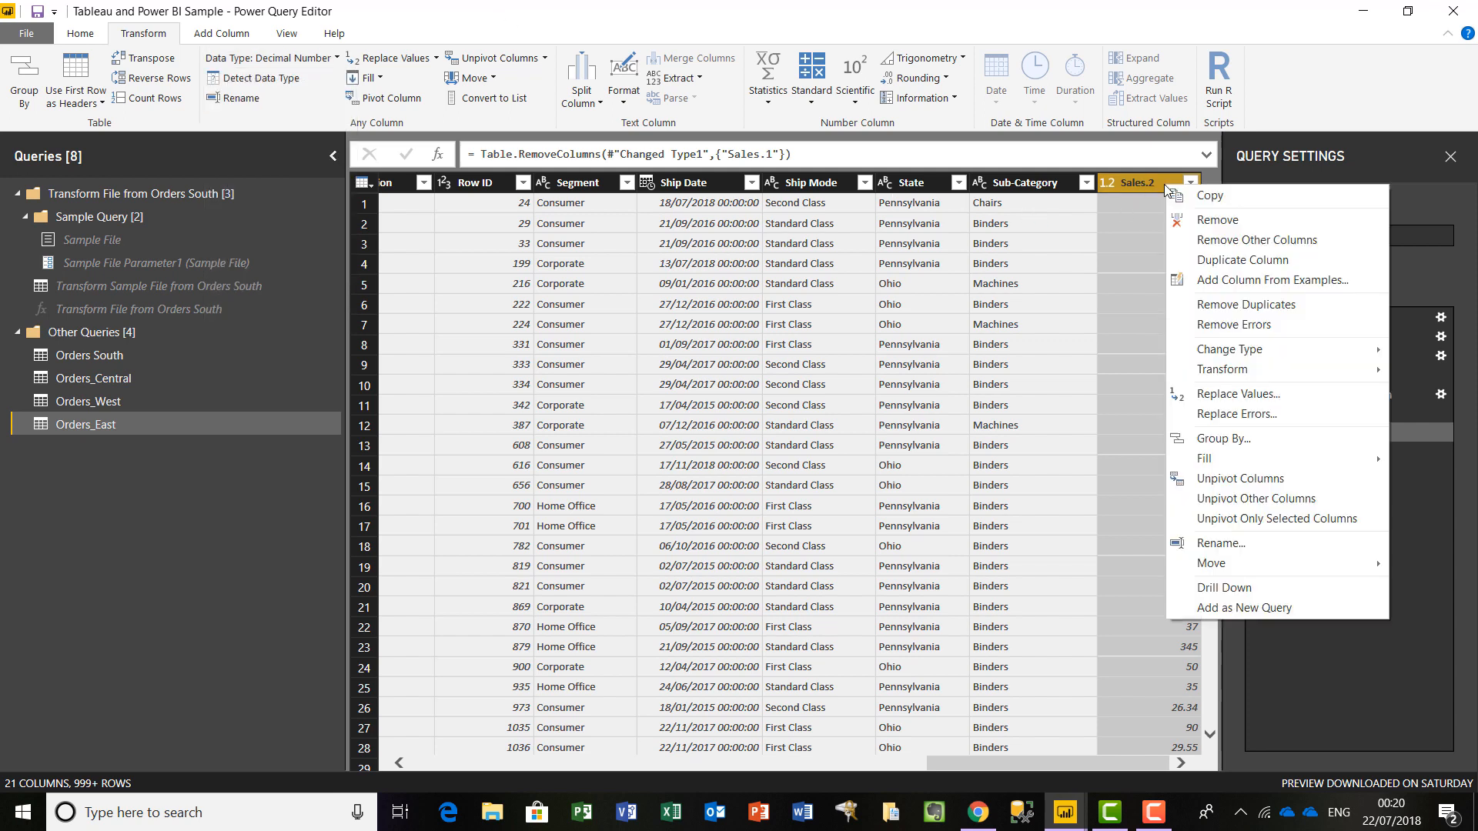
left_click(1248, 545)
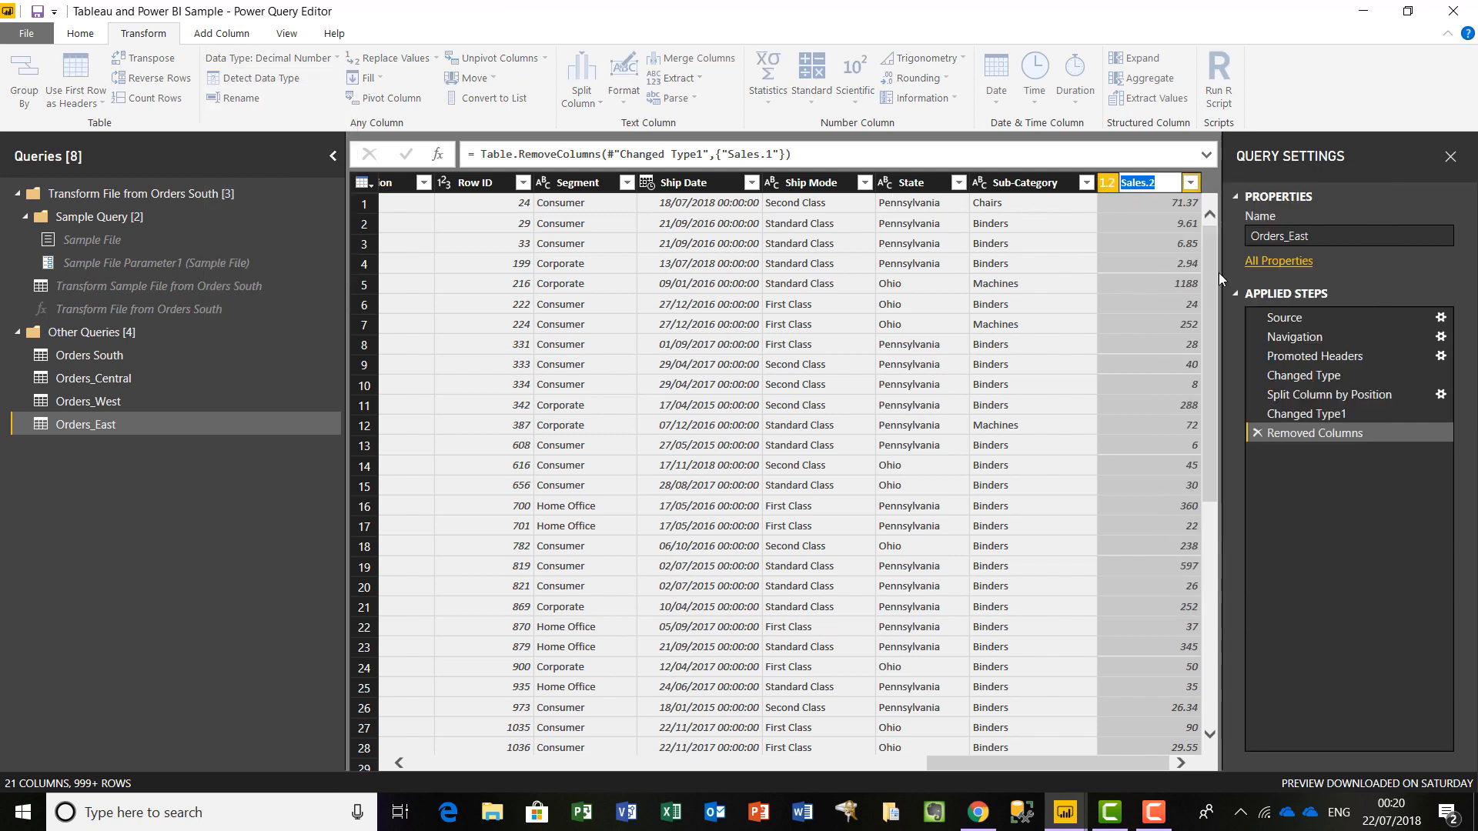
key("End")
key("BackSpace")
key("BackSpace")
key("Return")
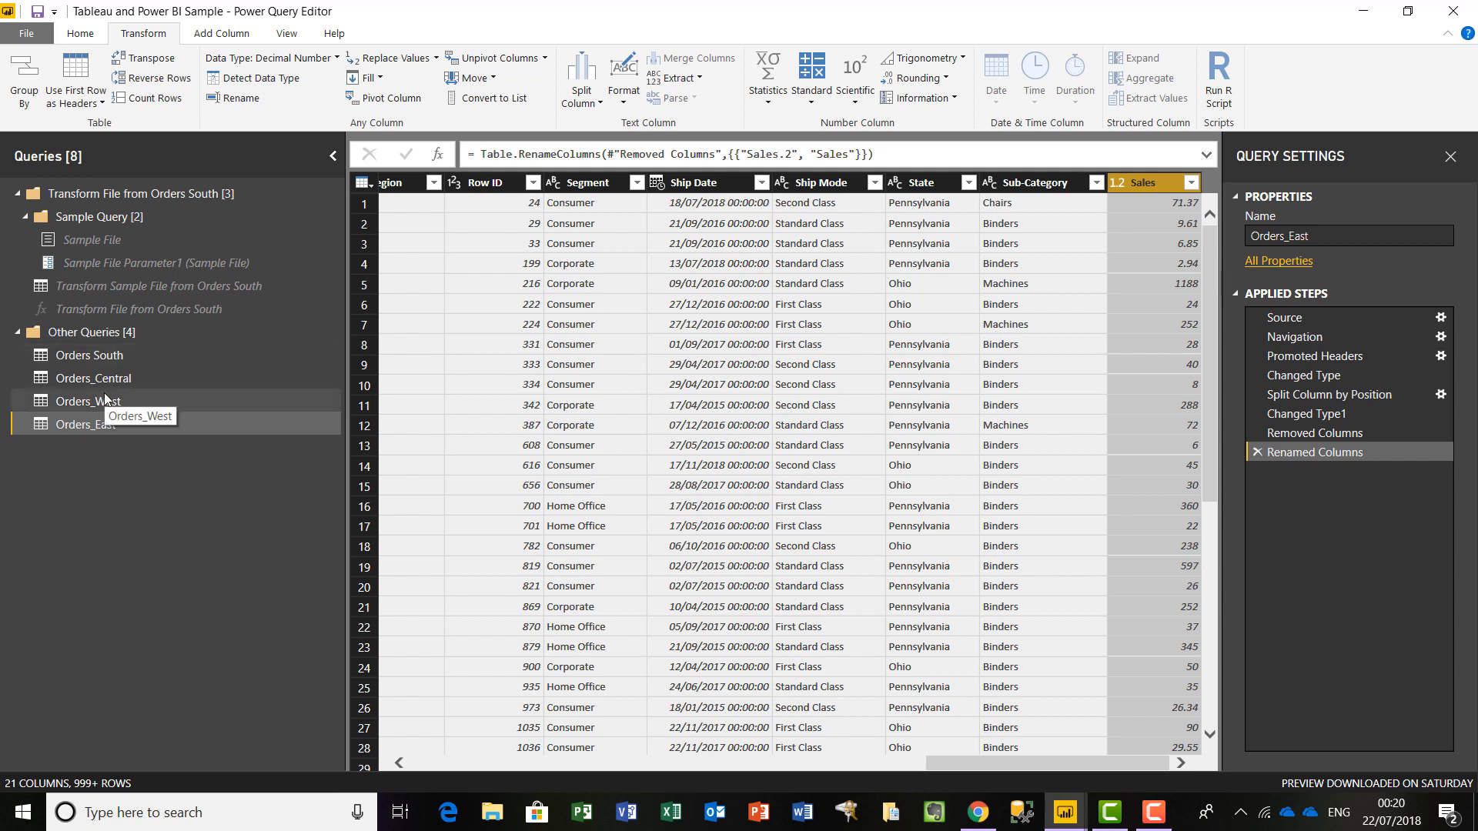
Apply the query changes made to Orders_East.
left_click(80, 33)
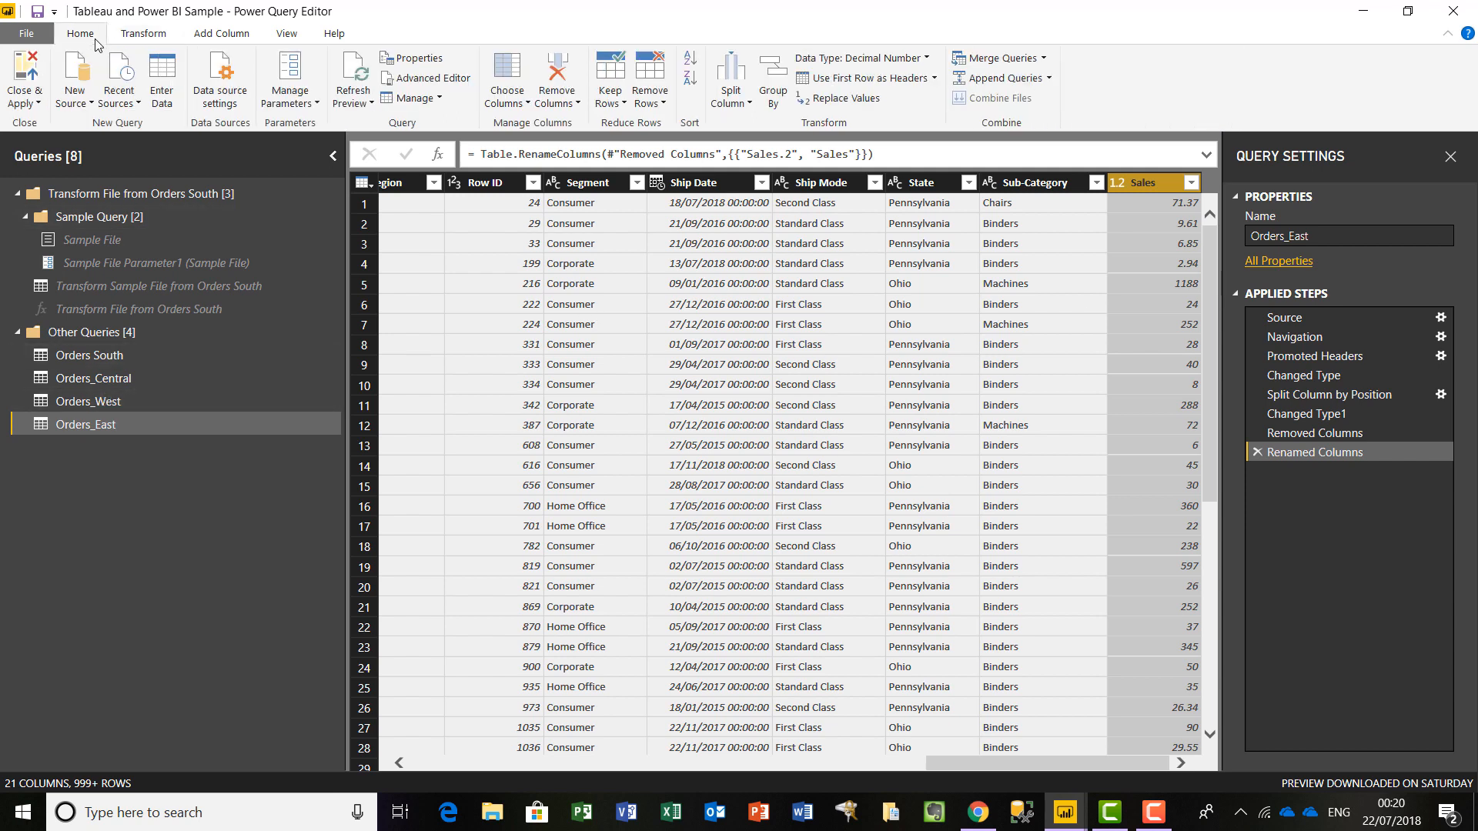
left_click(25, 100)
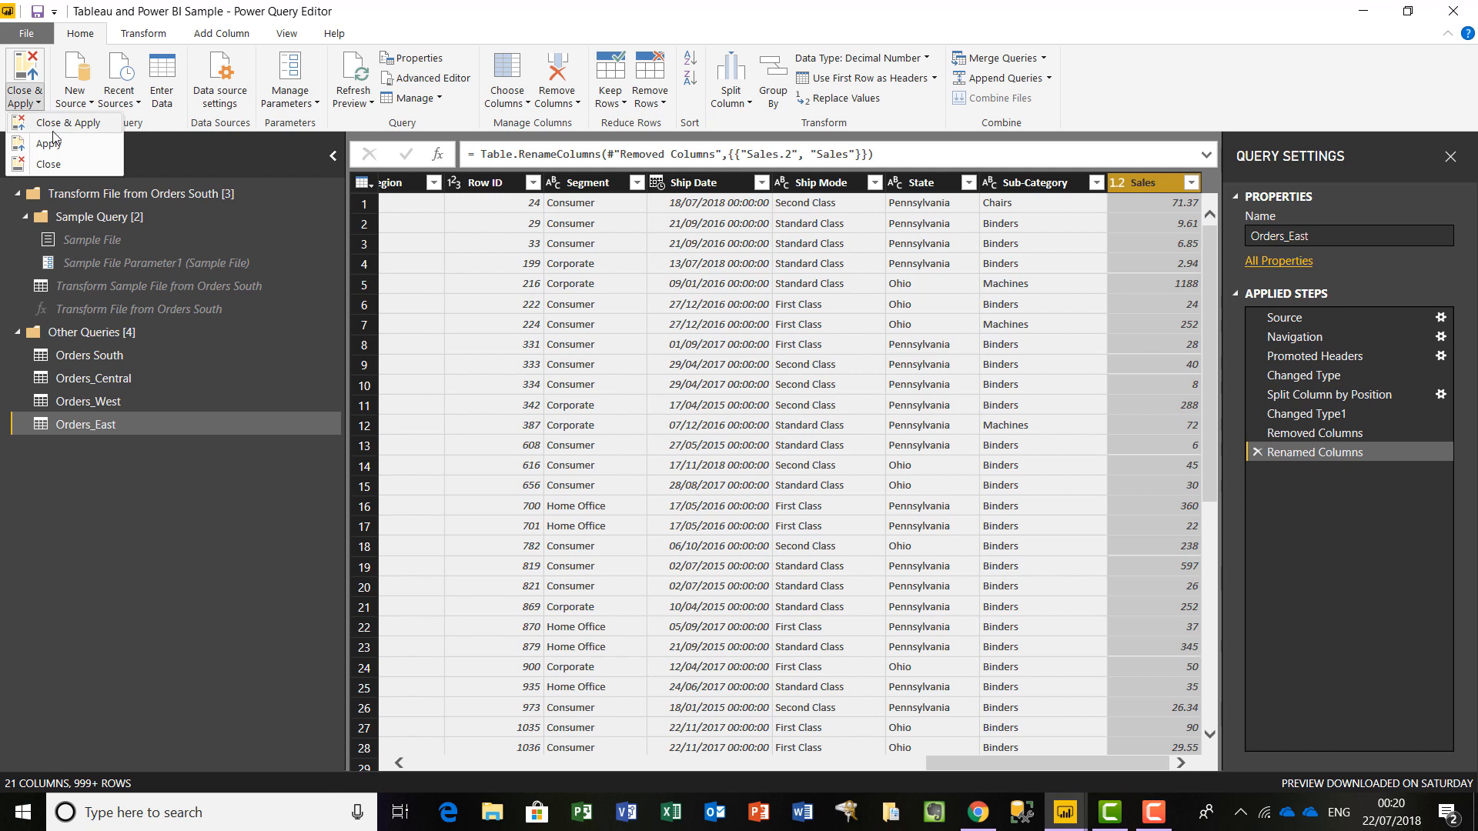
left_click(52, 131)
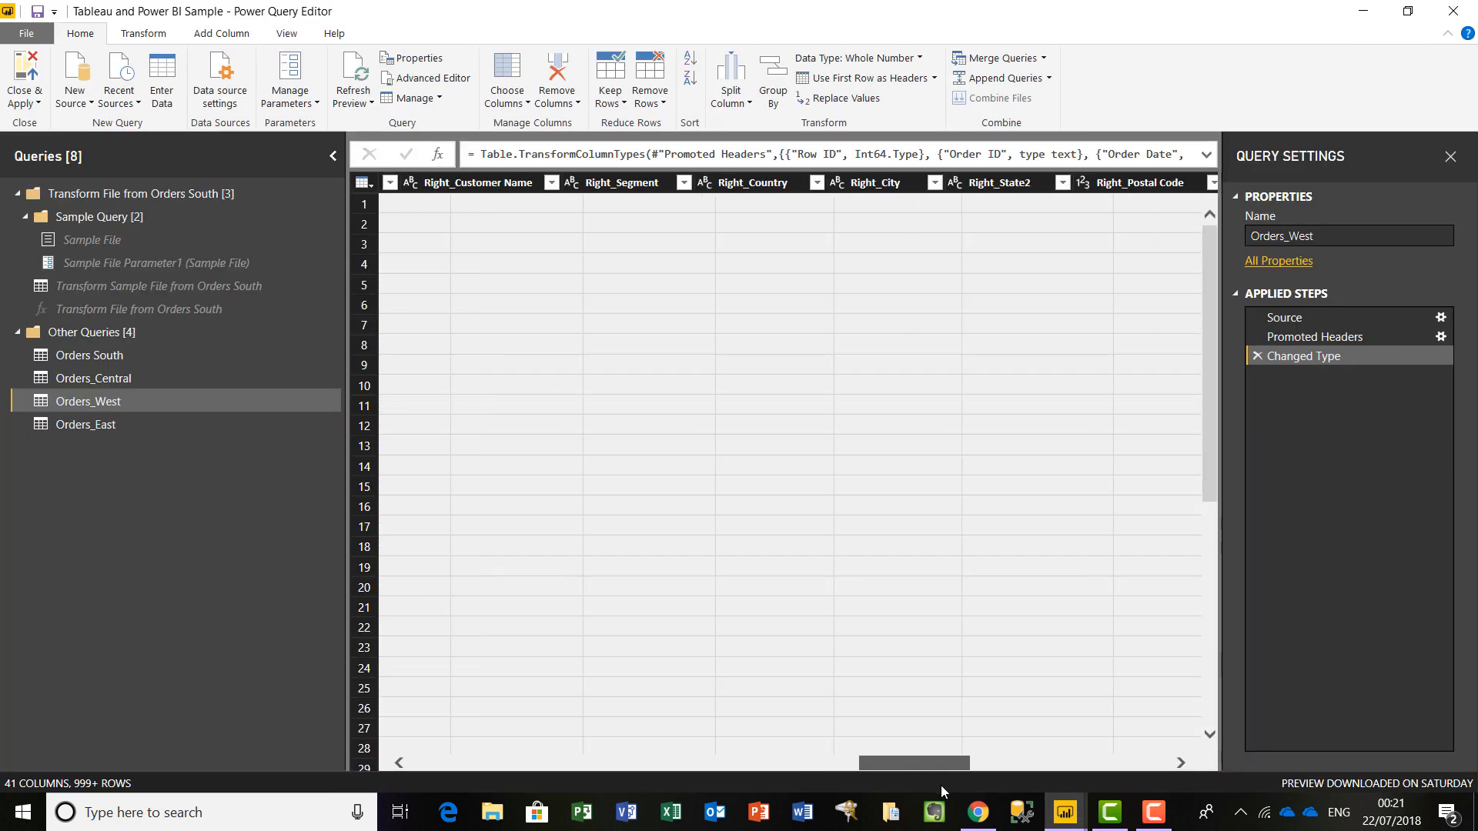
Examine the complete list of distinct values in the State column of Orders_West.
left_click_drag(941, 785, 1162, 774)
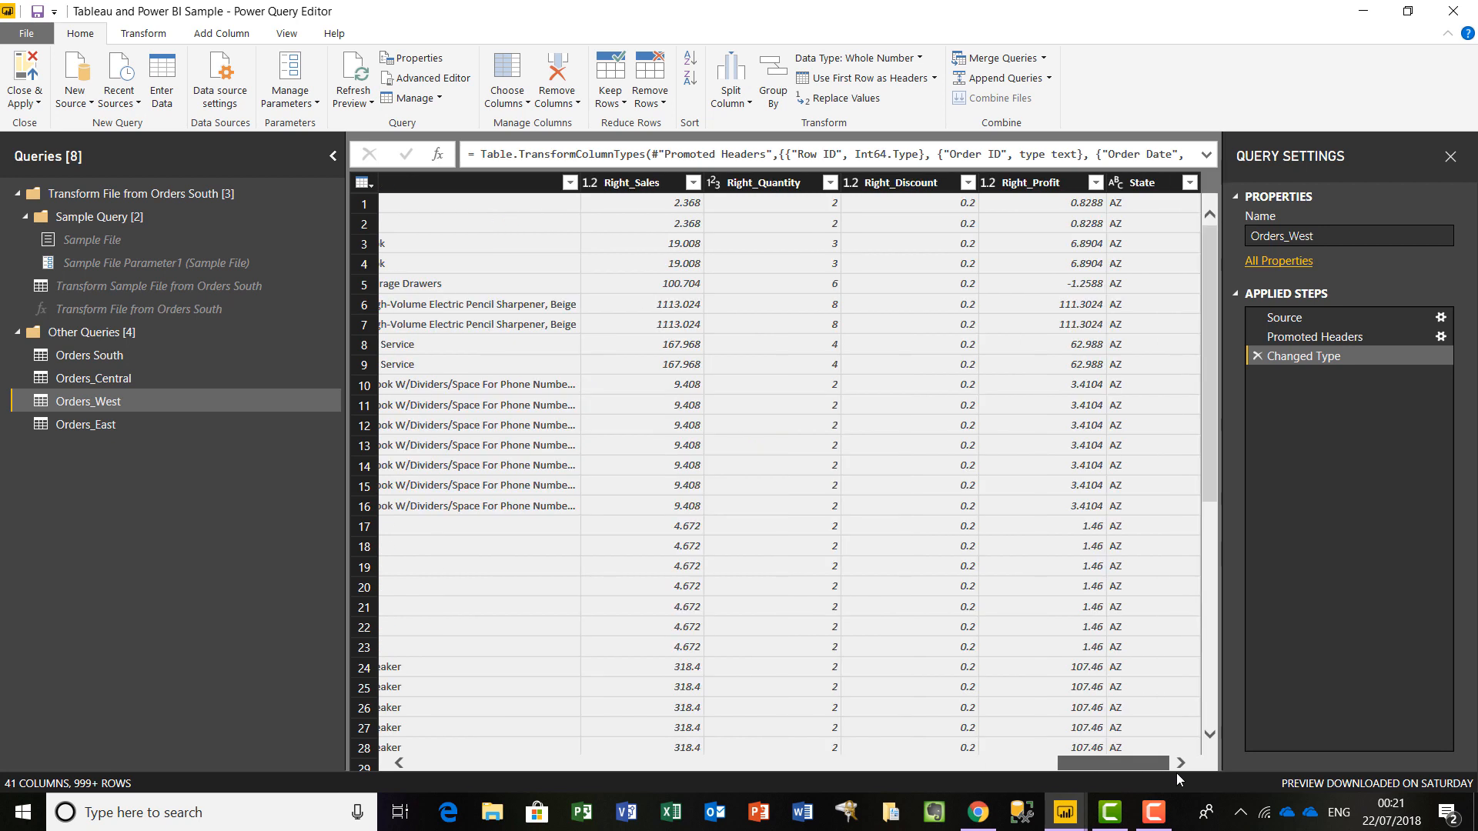
left_click(1190, 183)
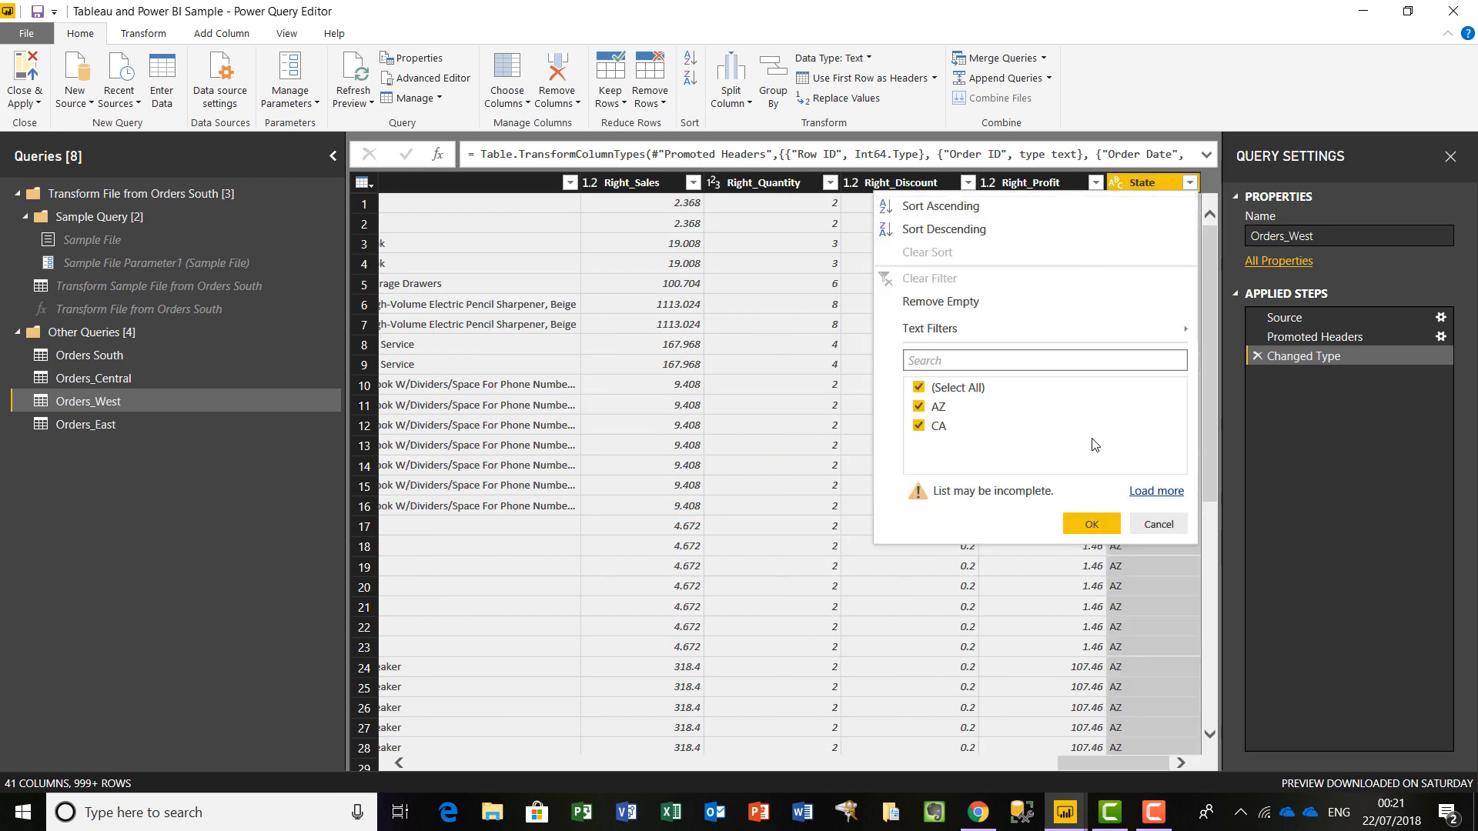
left_click(1142, 491)
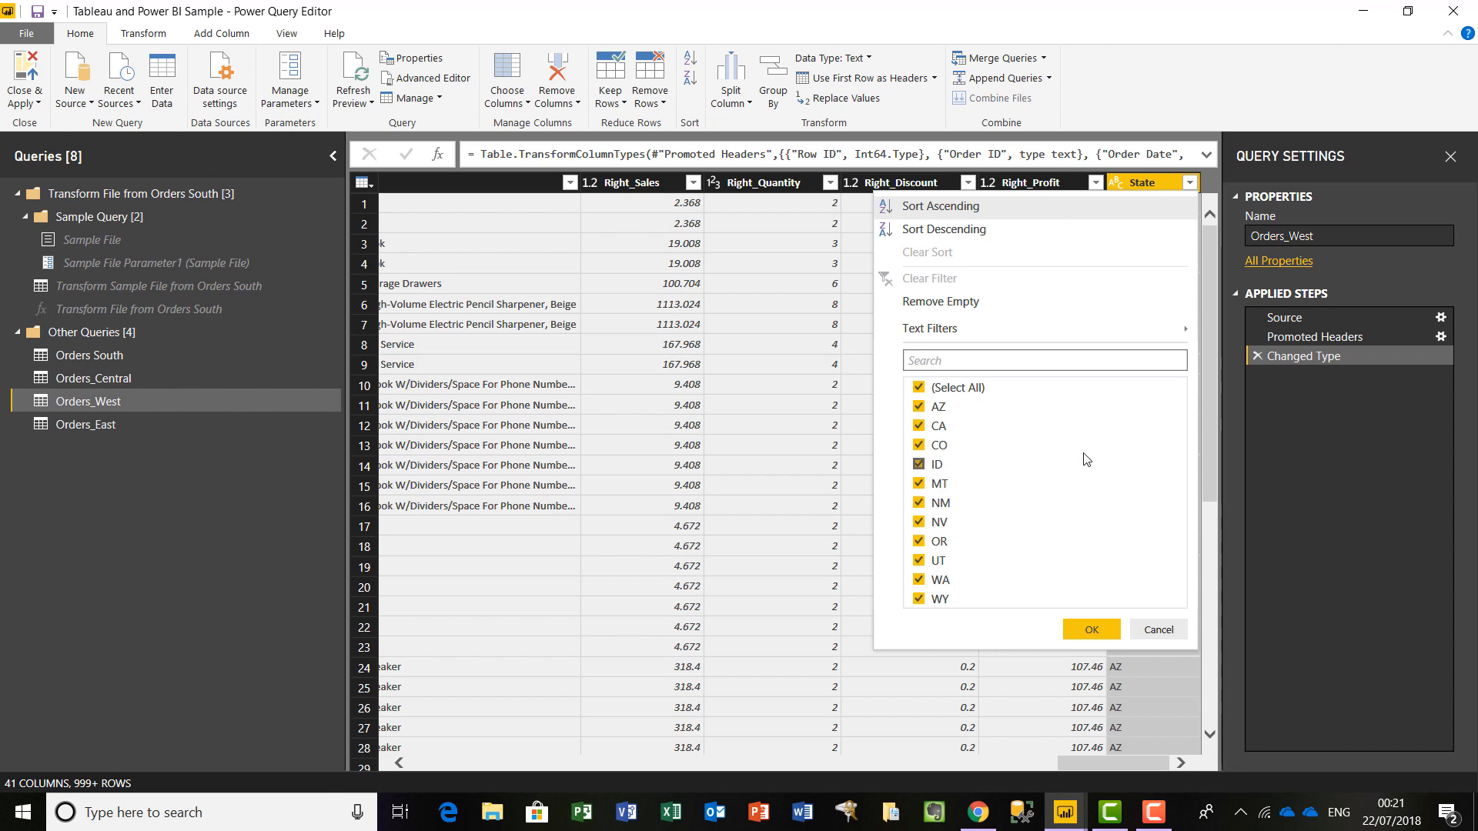
left_click(1148, 631)
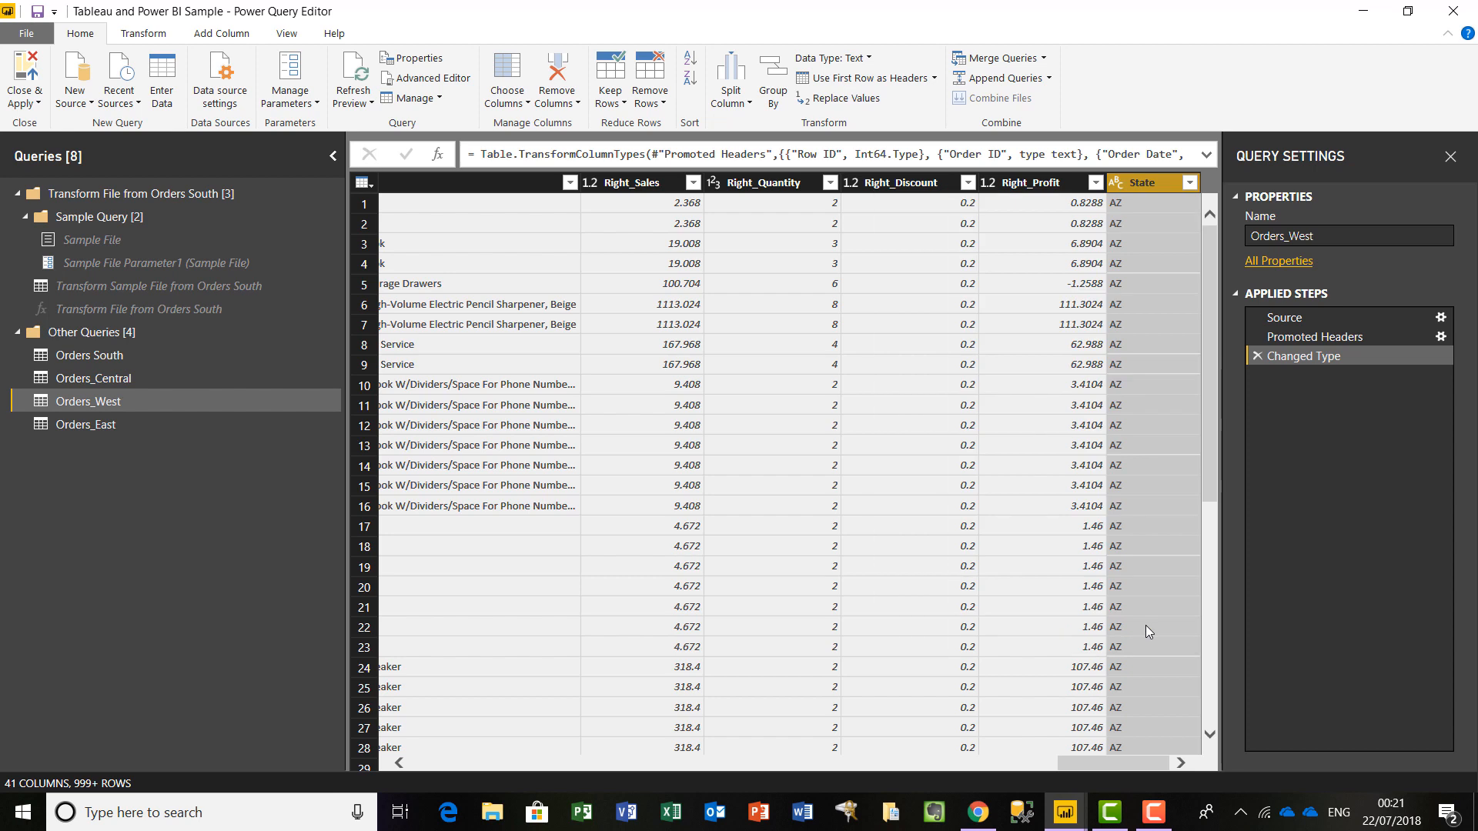
Replace the value AZ with Arizona in the State column of Orders_West.
left_click(851, 102)
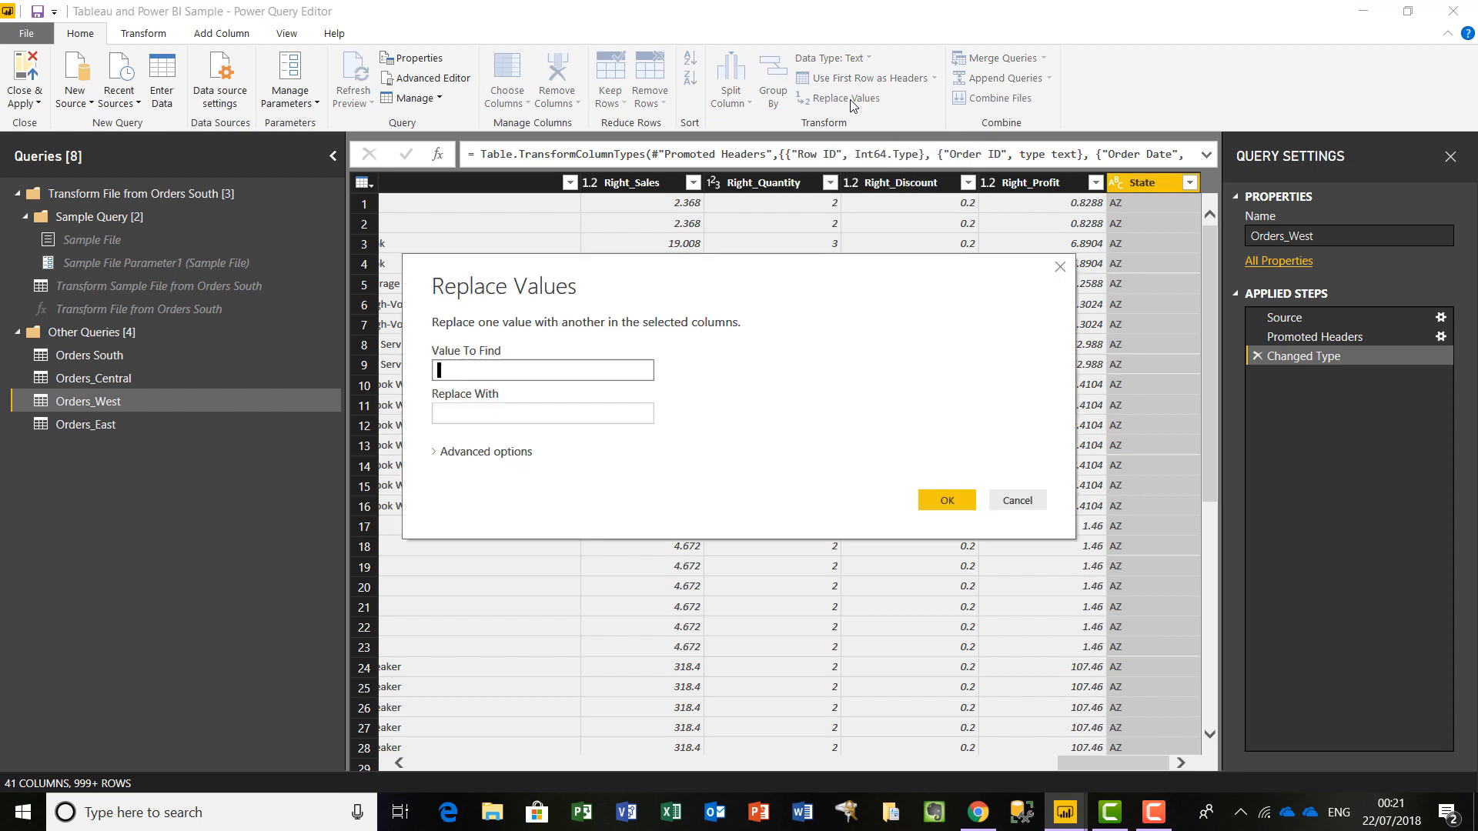
type("AZ")
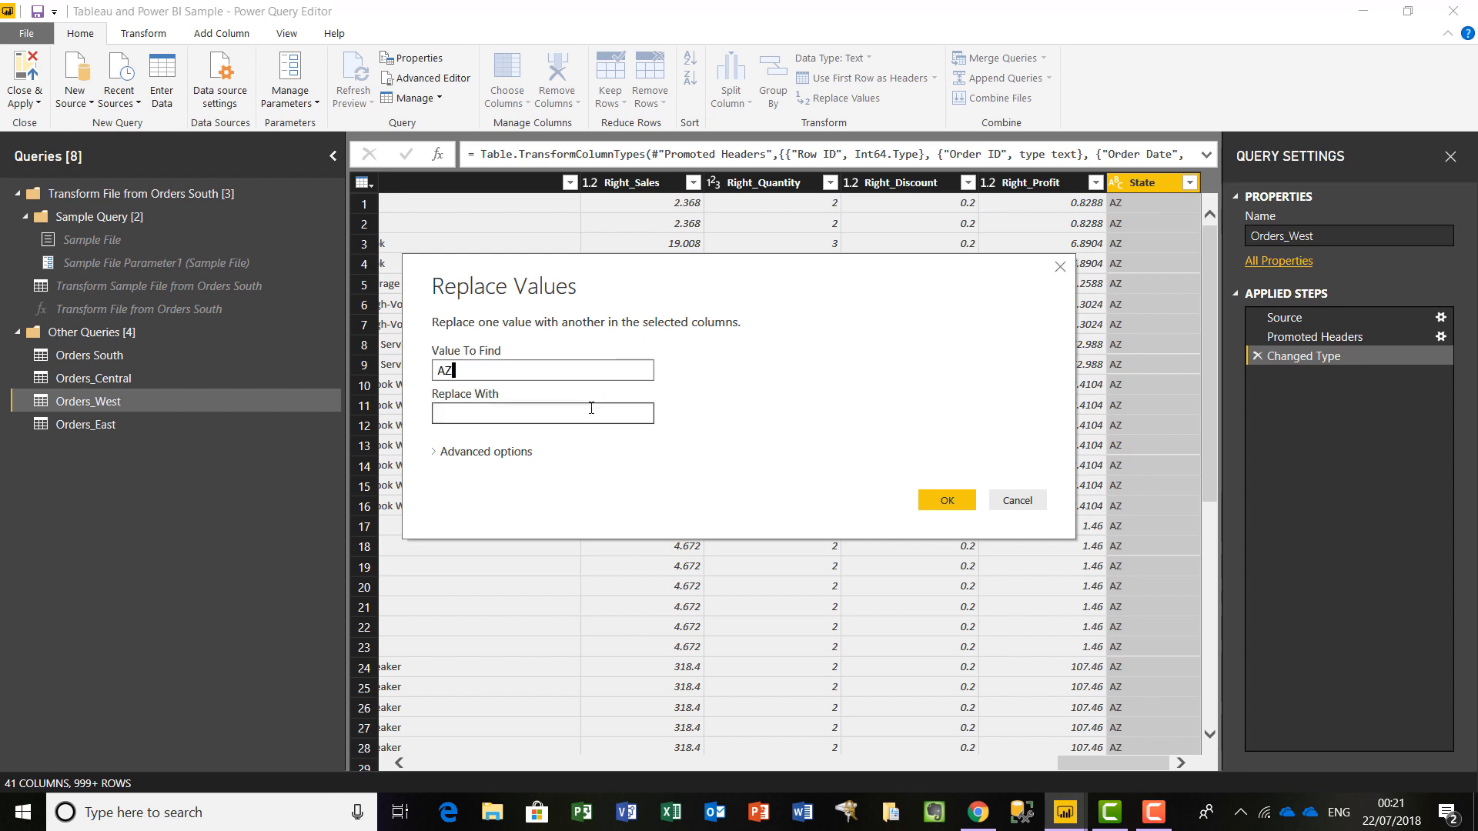
left_click(592, 407)
type("Arizona")
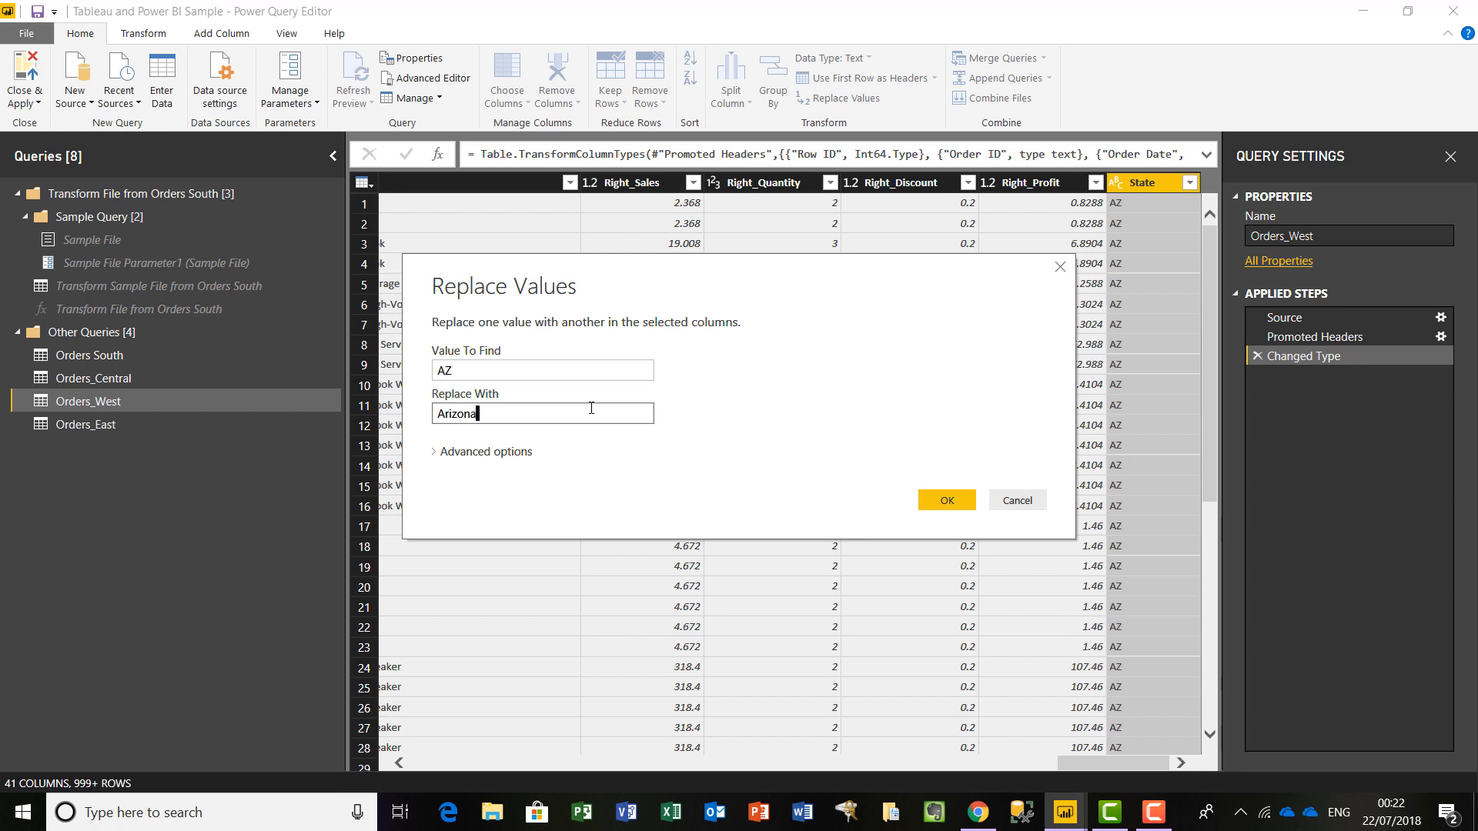
left_click(947, 508)
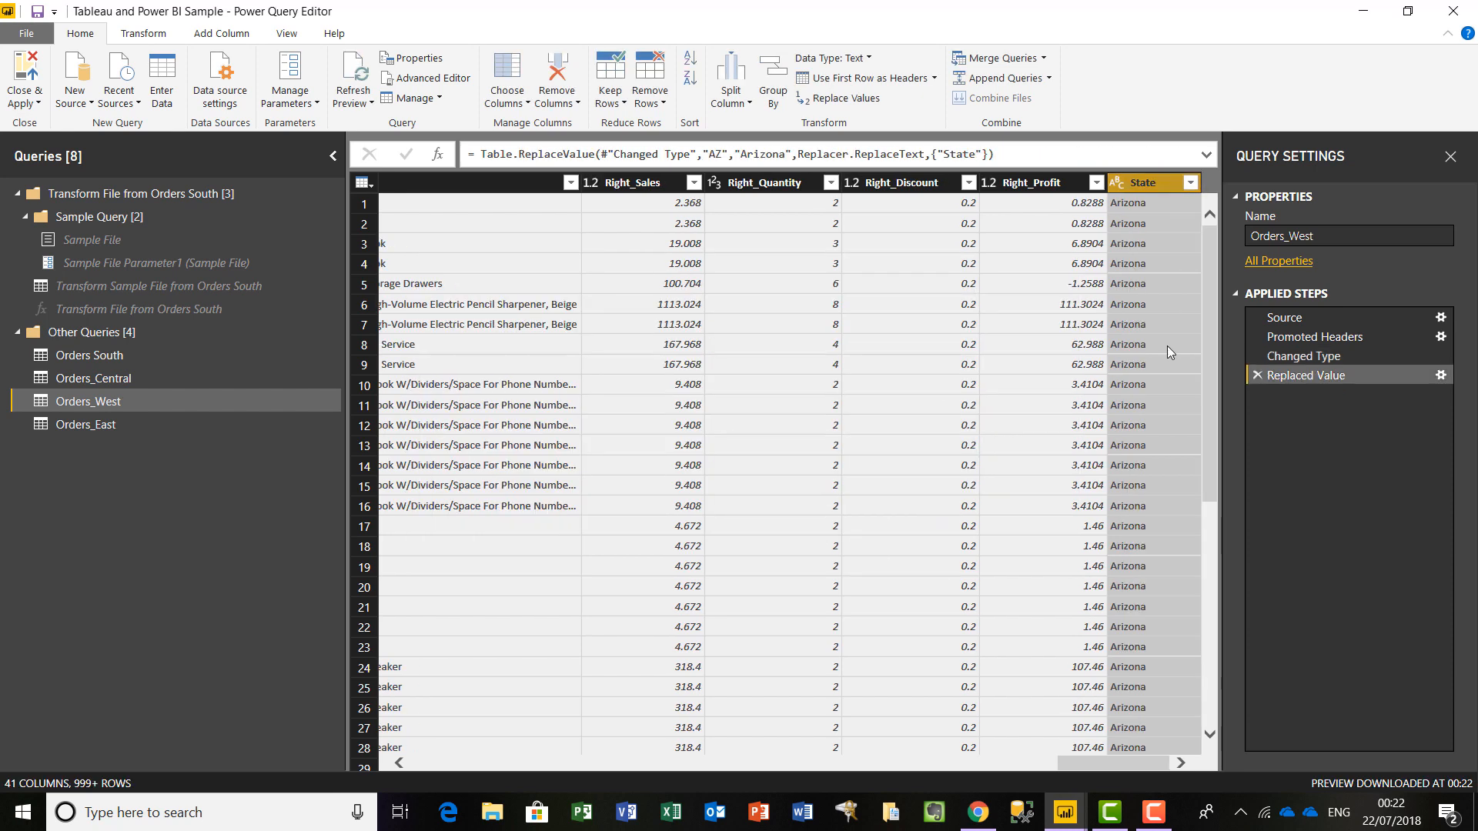
Check the remaining State abbreviations and replace the value CA with California in the State column.
left_click(1190, 184)
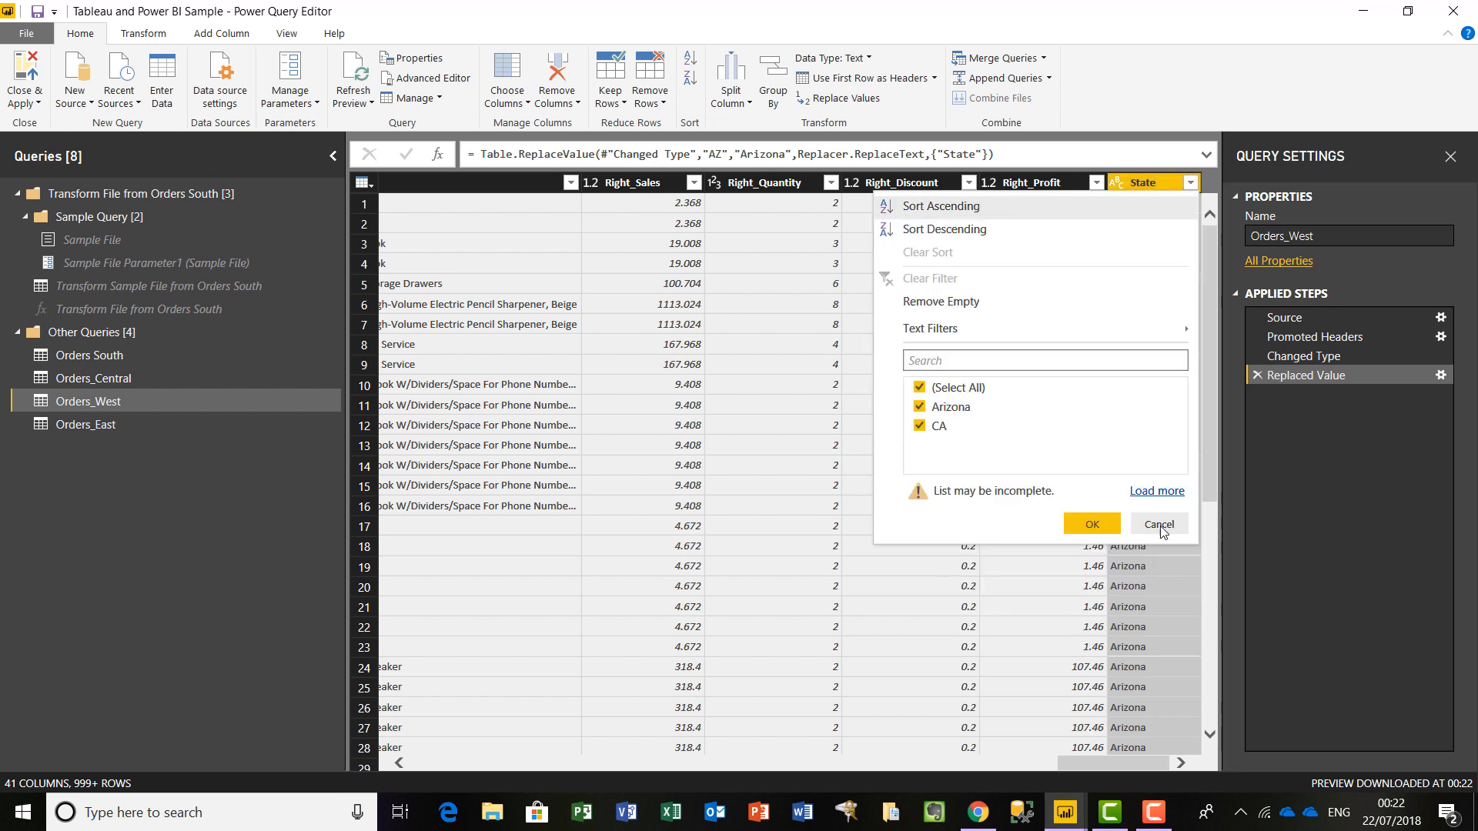
left_click(1152, 521)
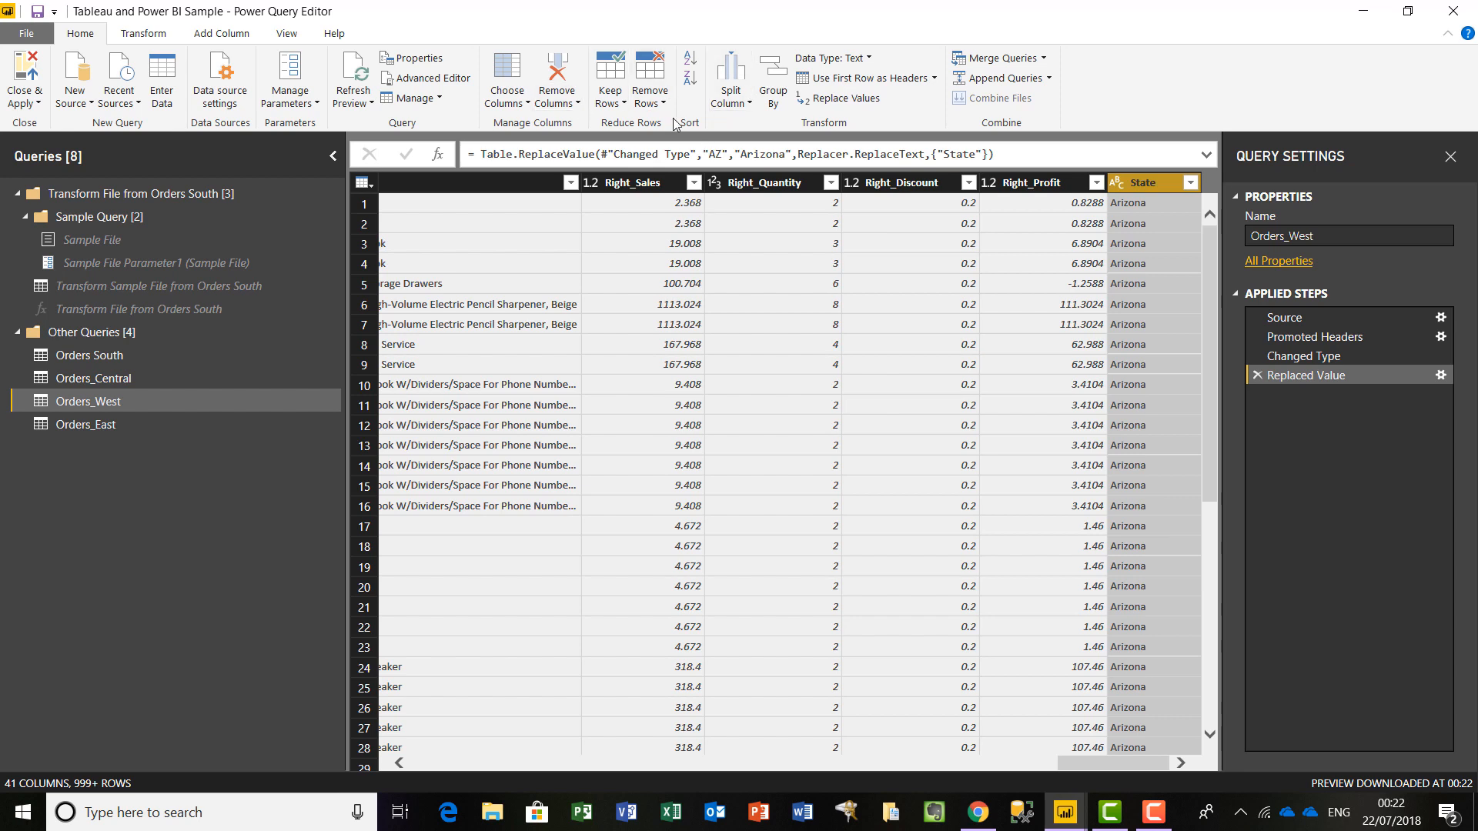
left_click(842, 100)
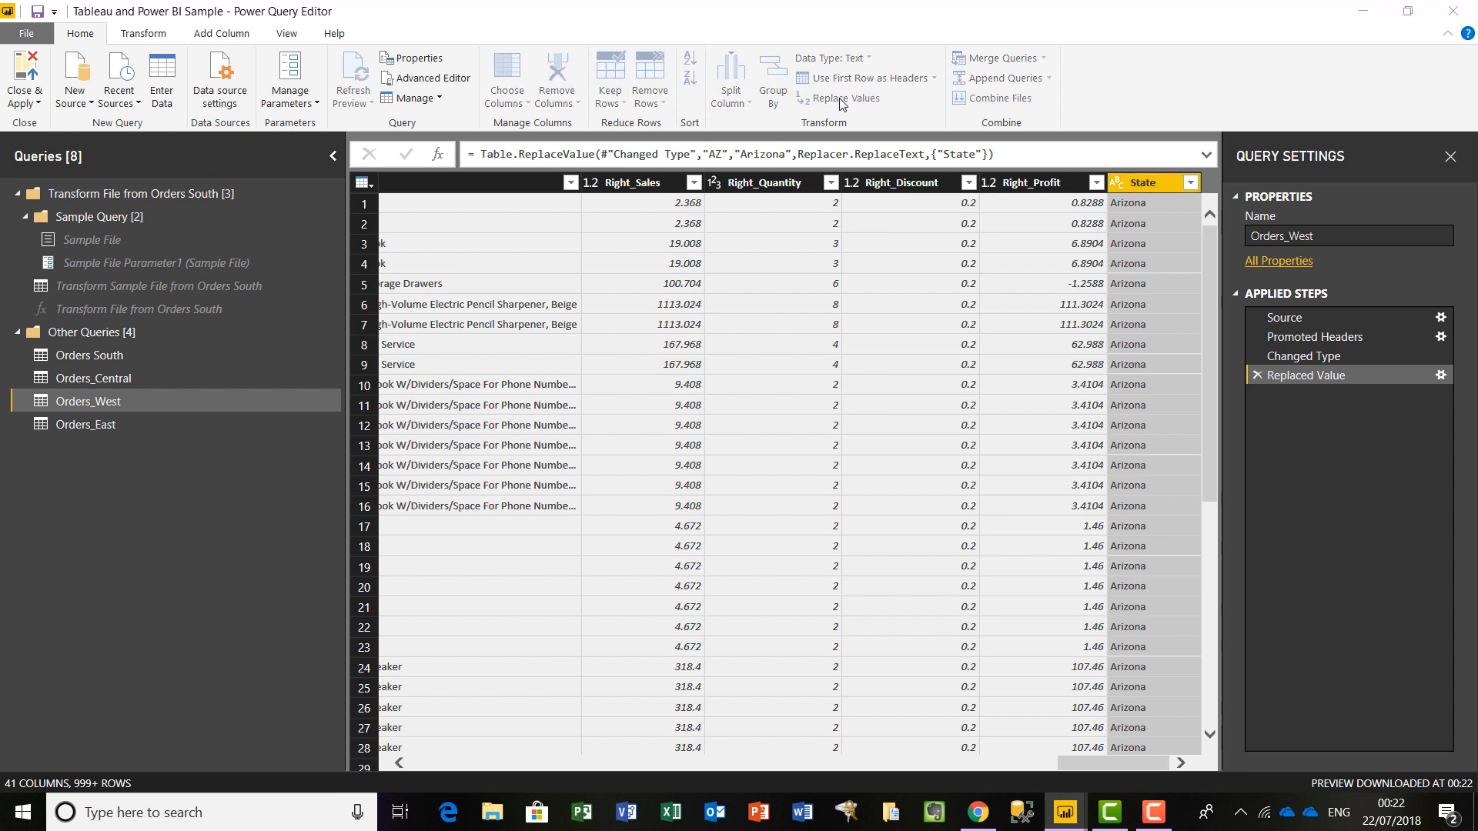
type("CA")
left_click(558, 412)
type("California")
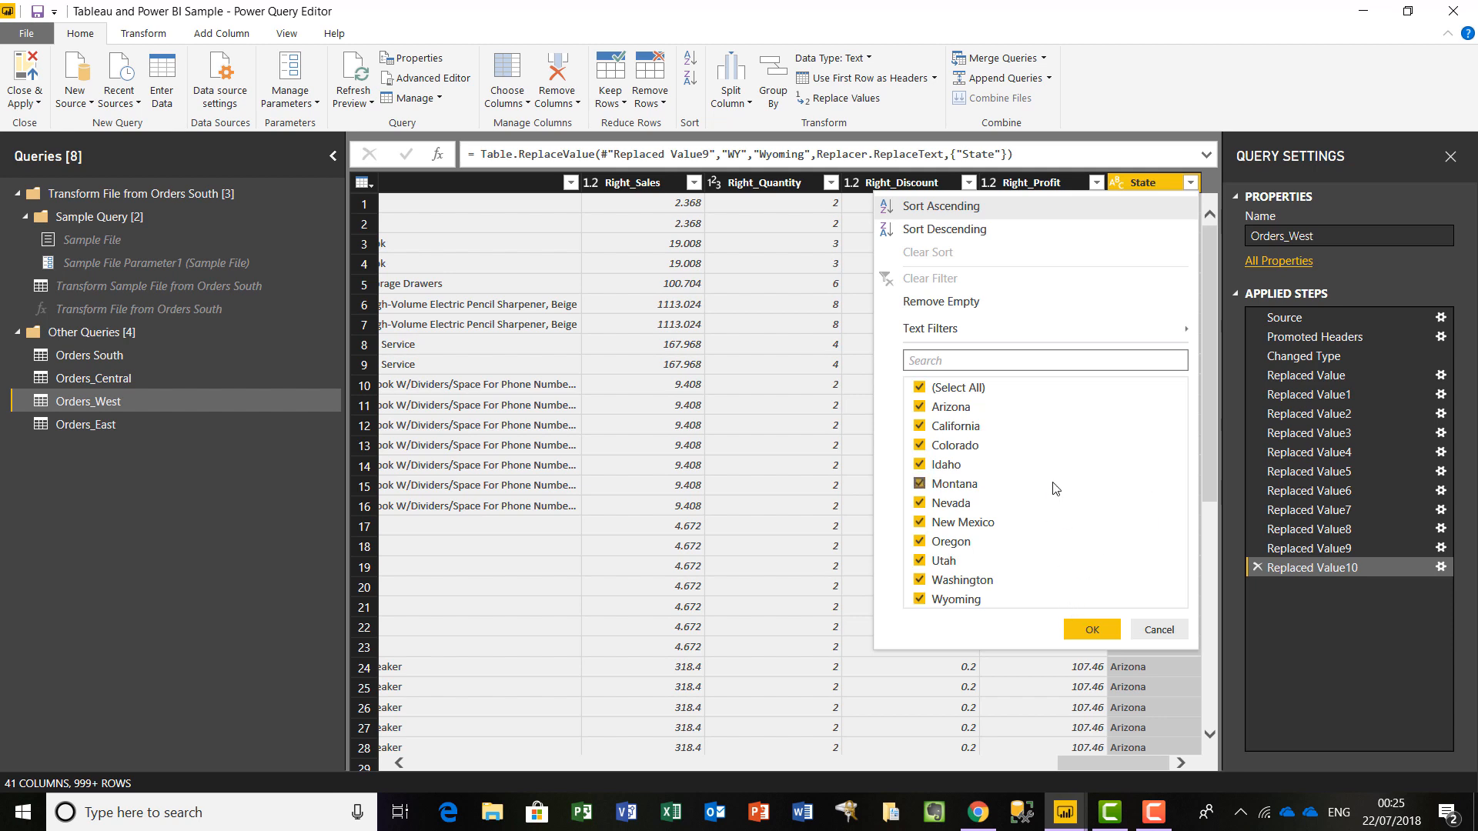
Confirm the State filter with all states selected, and close the query editor while applying the changes.
left_click(1089, 634)
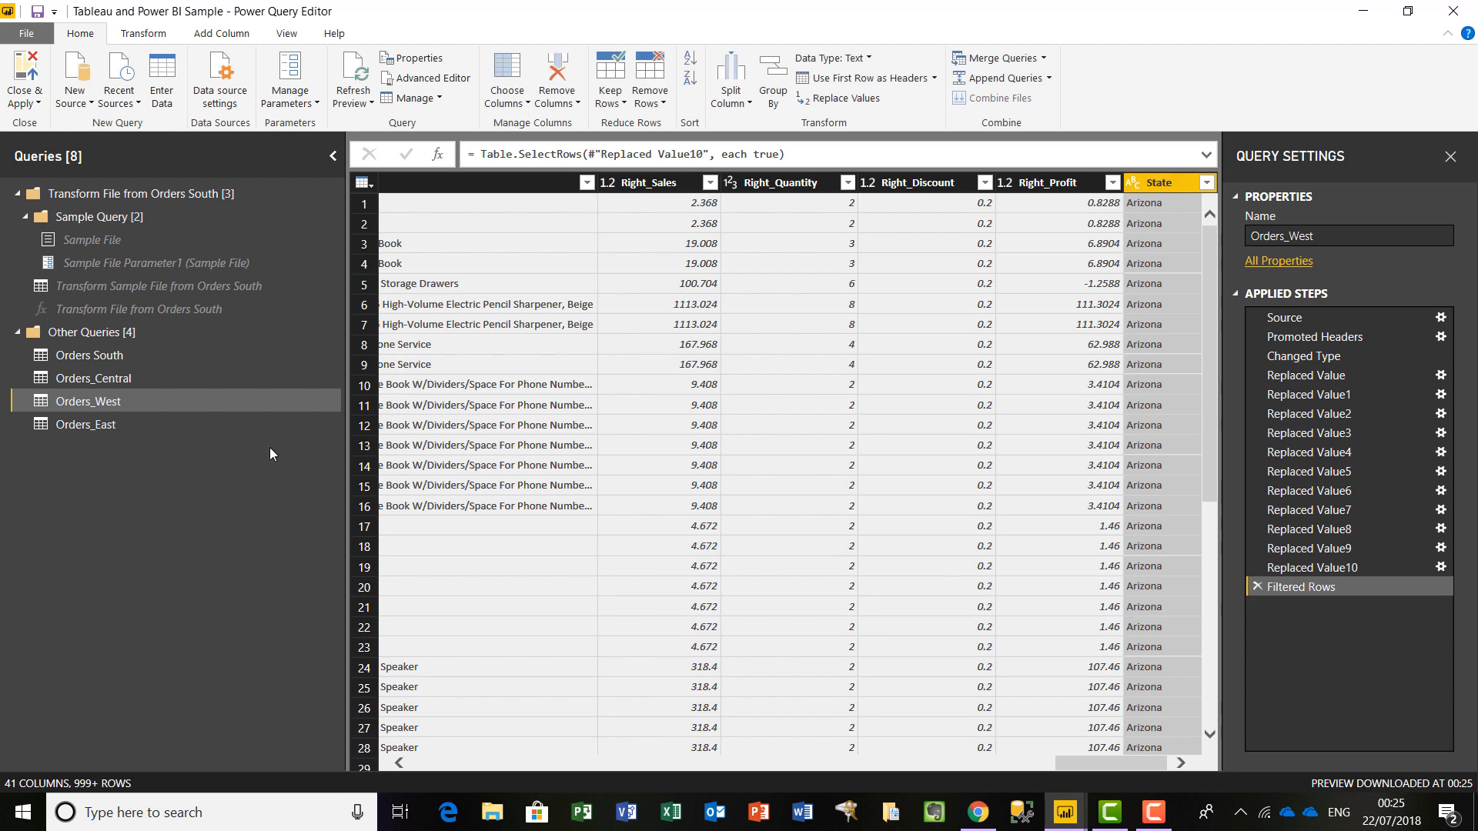
left_click(26, 104)
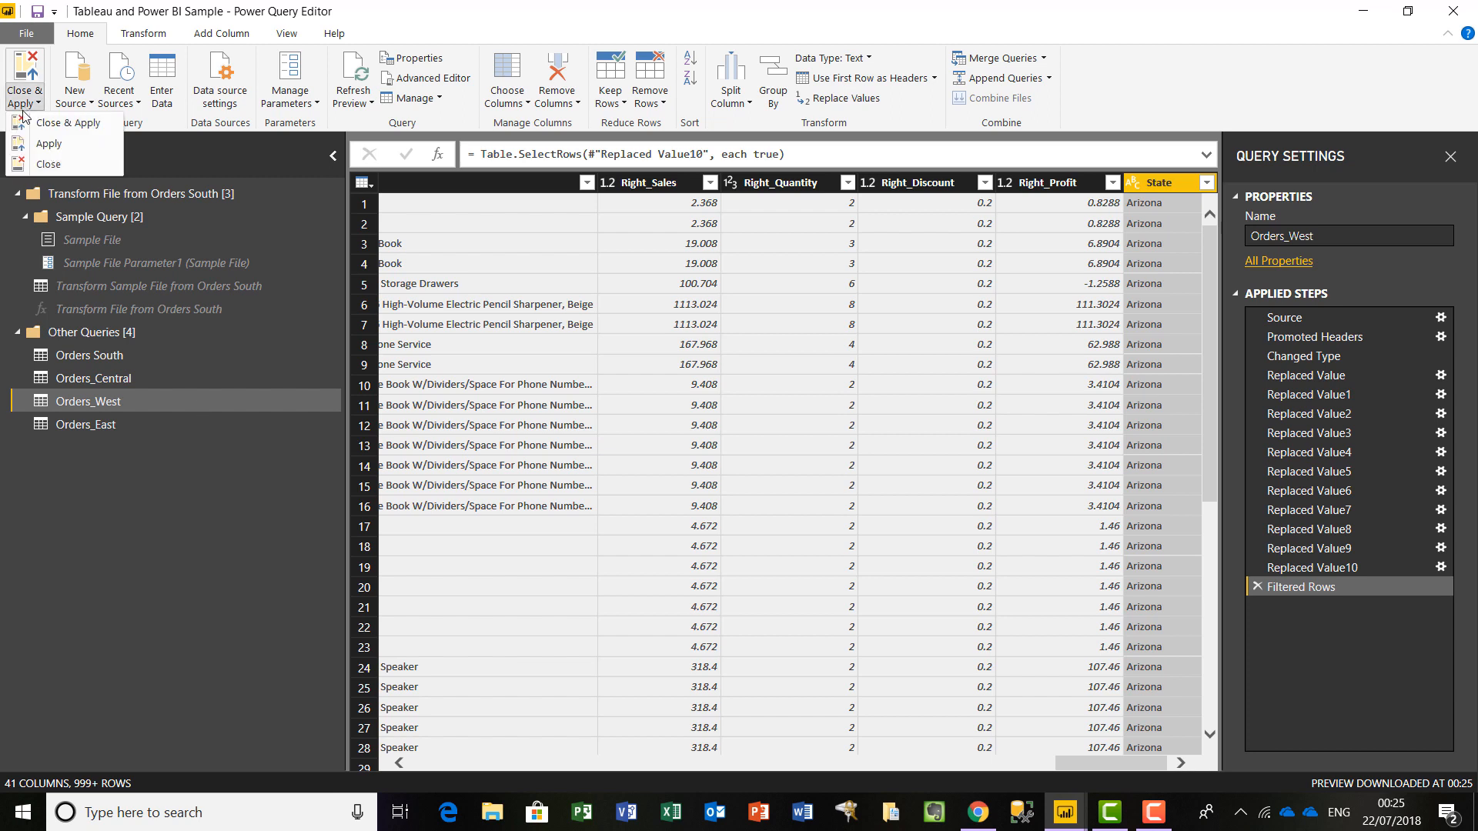
left_click(74, 126)
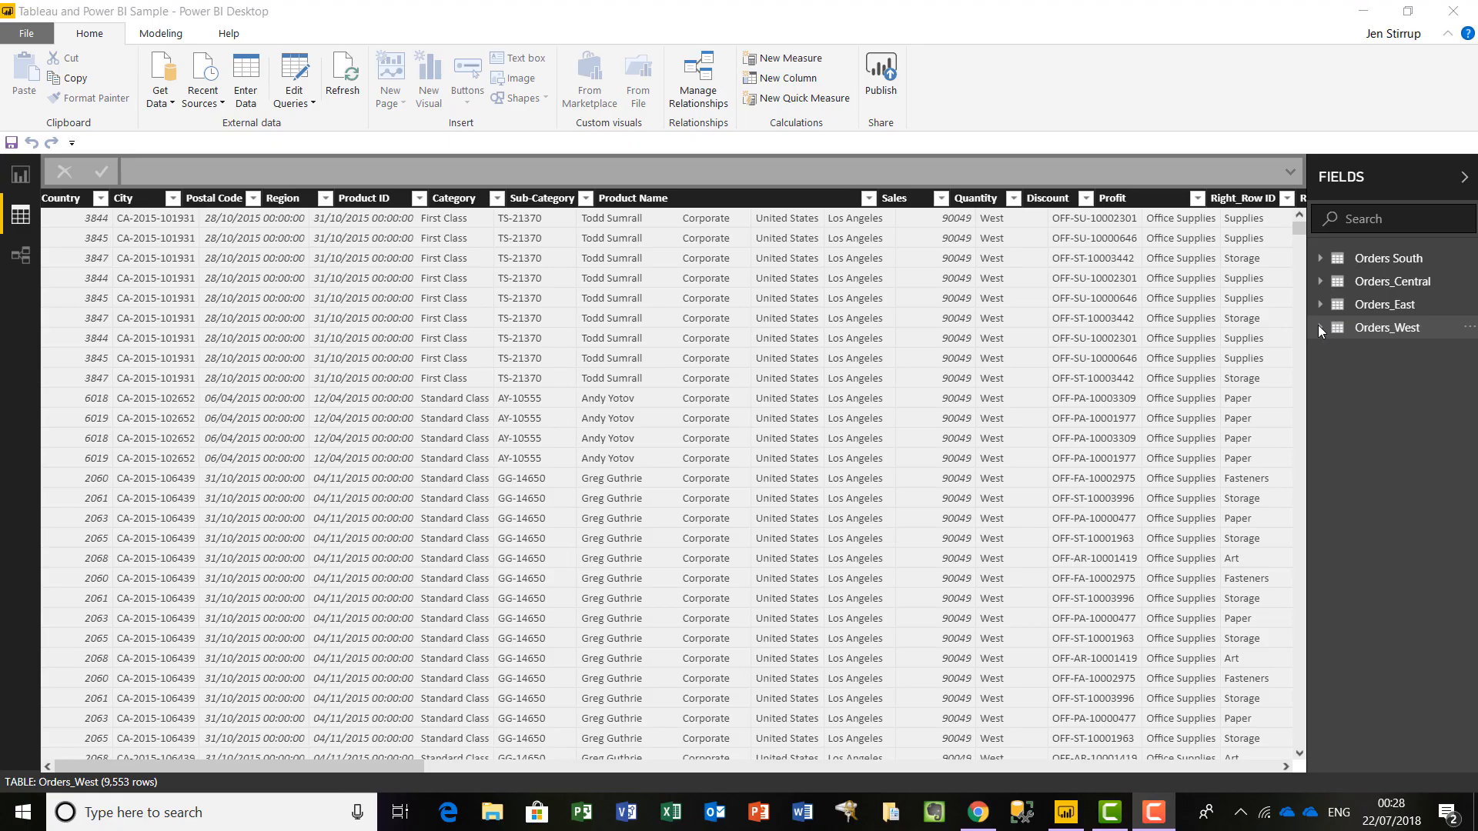
Rename the Product Name field of Orders_West to Product.
left_click(1319, 326)
left_click(1319, 329)
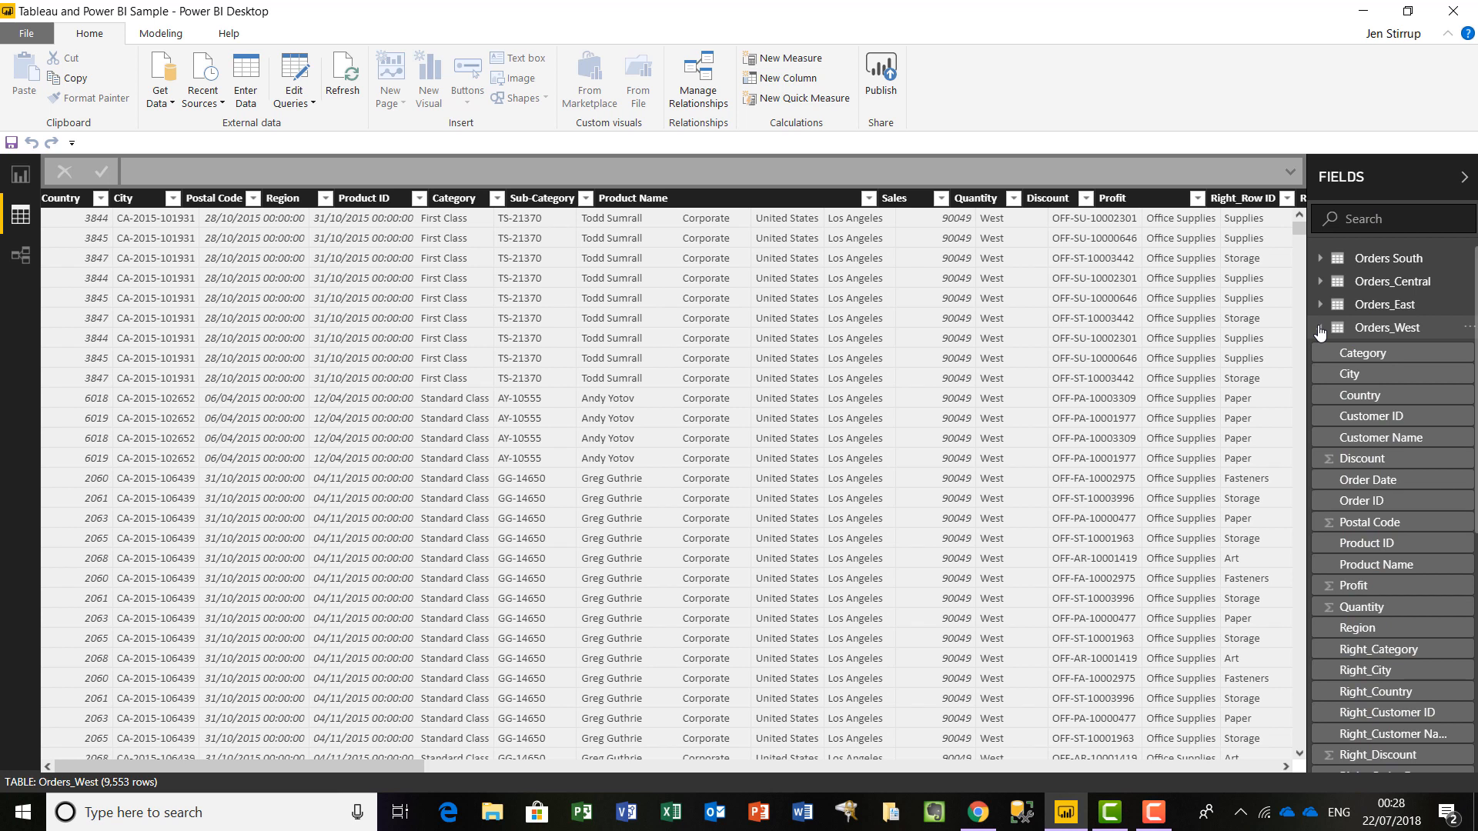
left_click(1426, 569)
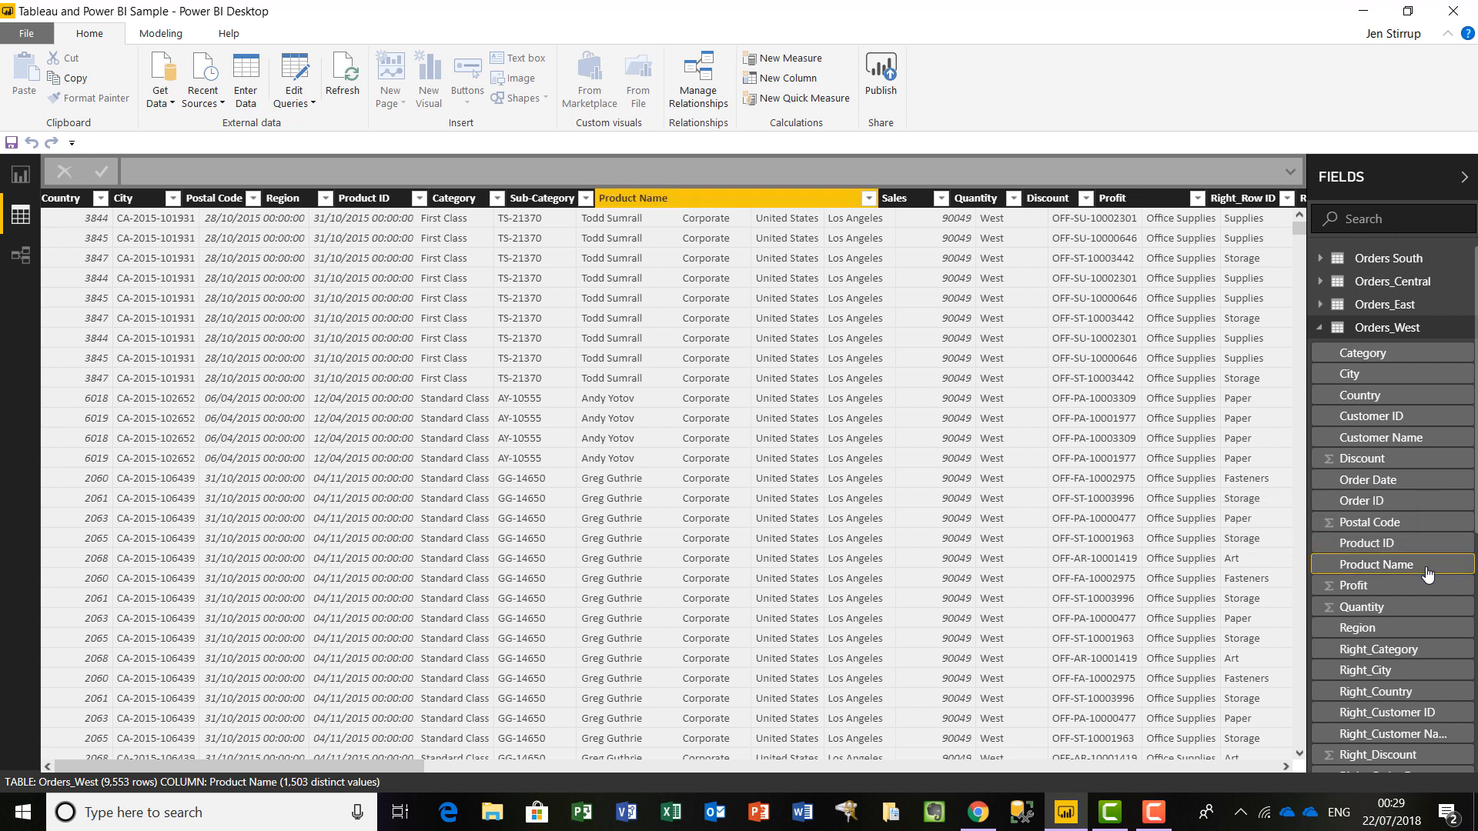
right_click(1426, 570)
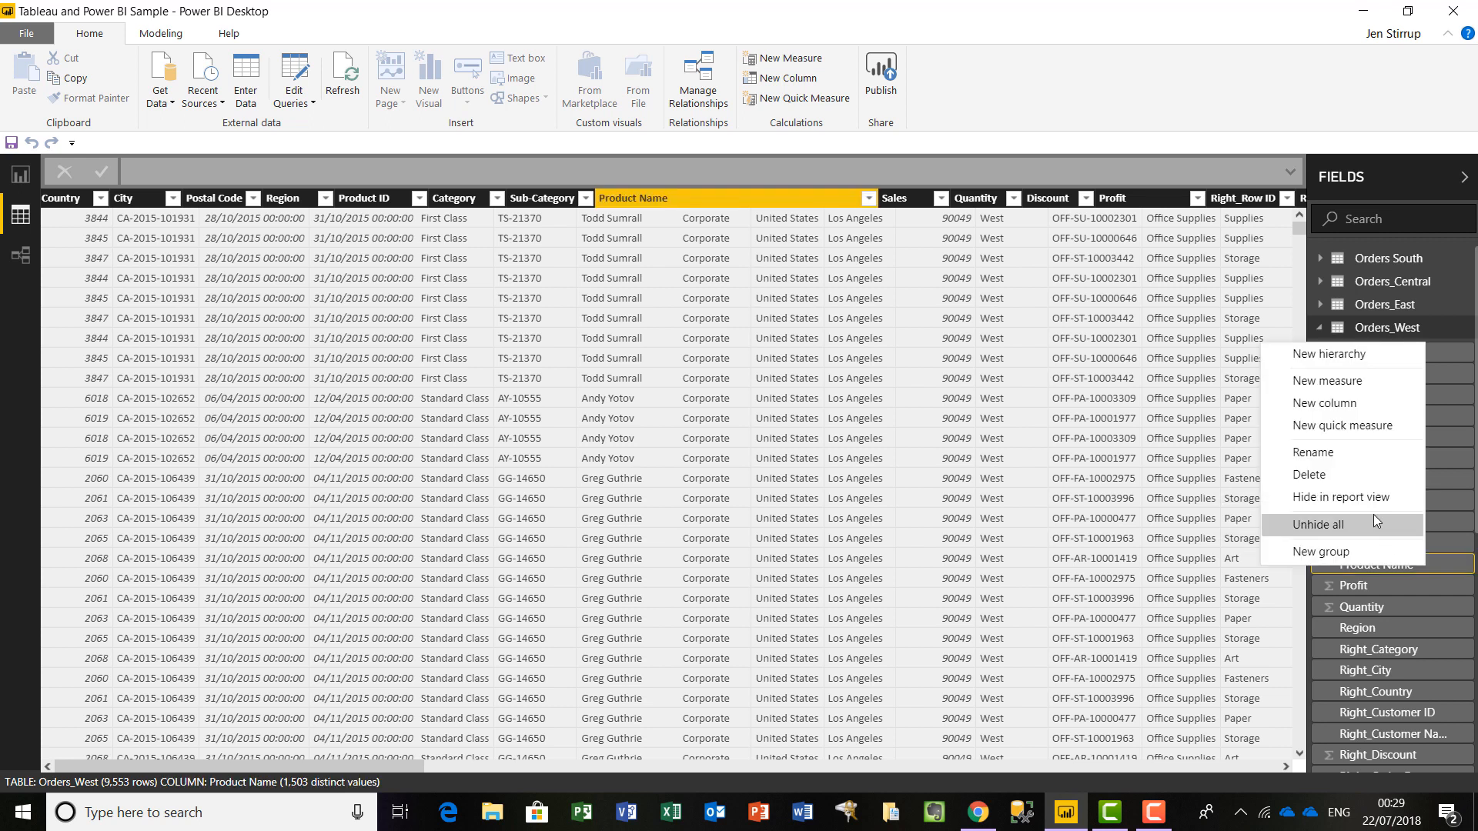
left_click(1359, 453)
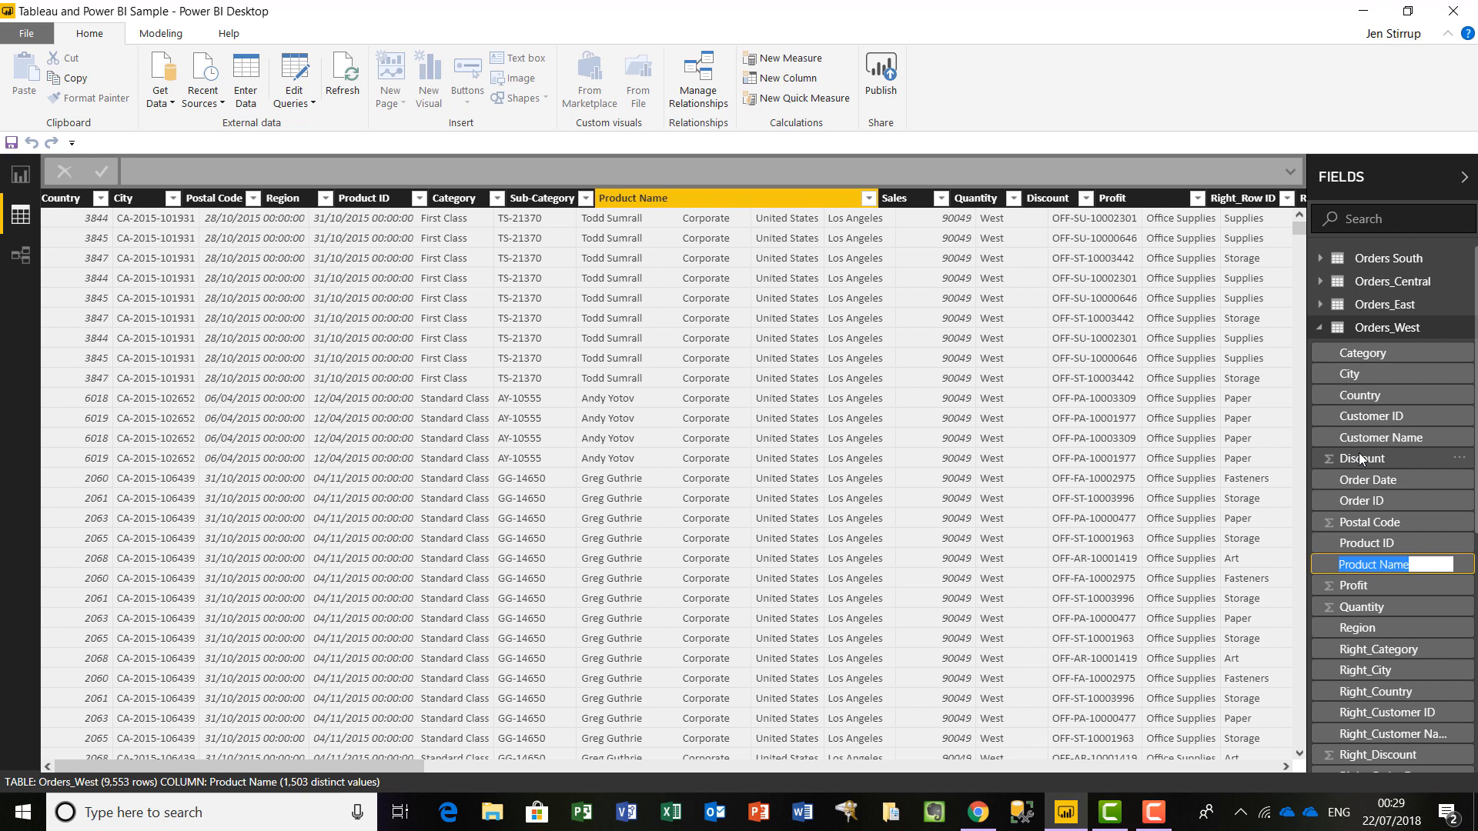
key("Right")
key("BackSpace")
key("BackSpace")
key("BackSpace")
key("BackSpace")
key("BackSpace")
key("Escape")
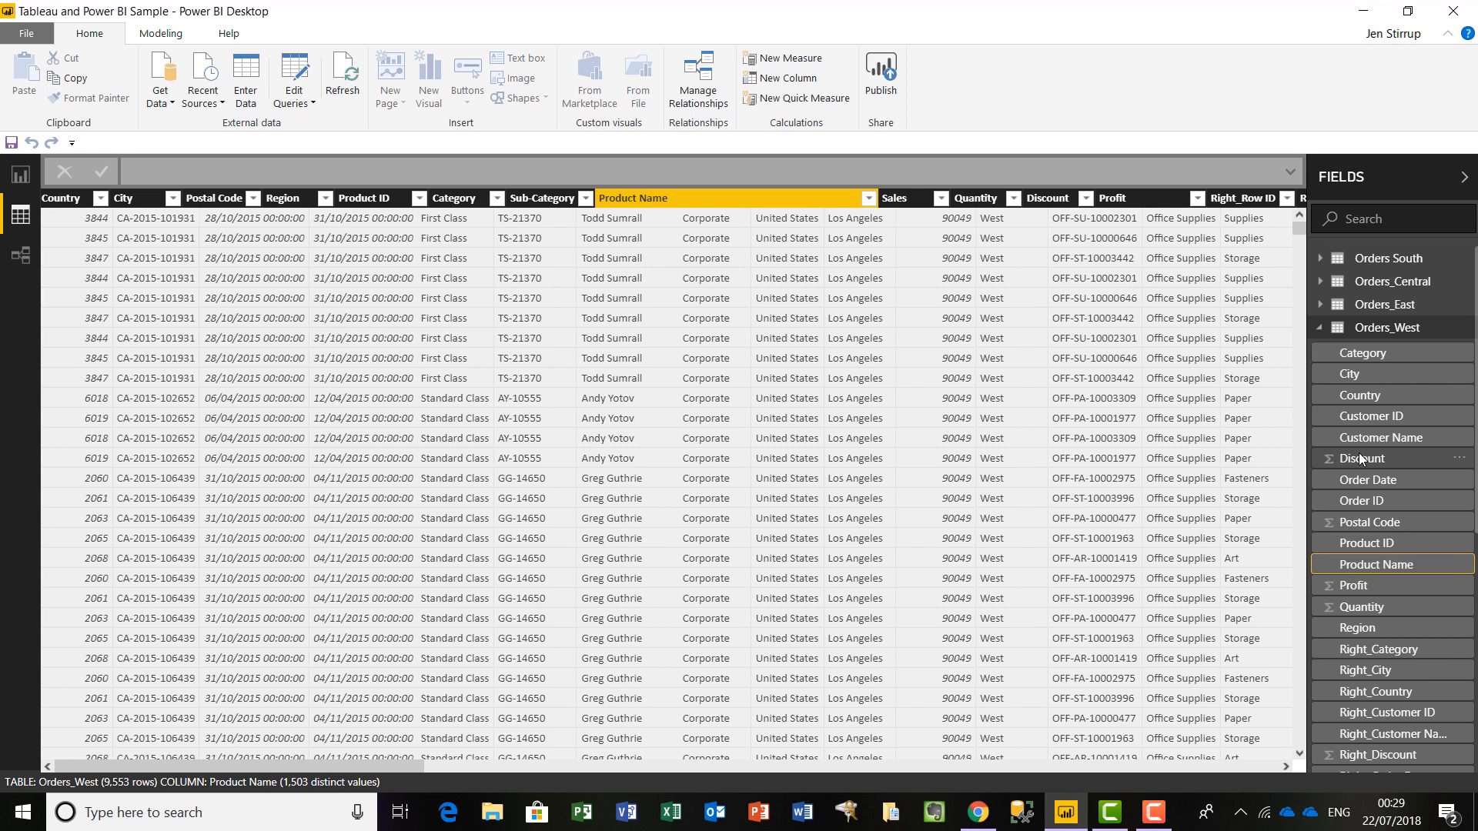
Check the Orders South field names and rename the Discounts field of Orders_Central to Discount.
left_click(1320, 308)
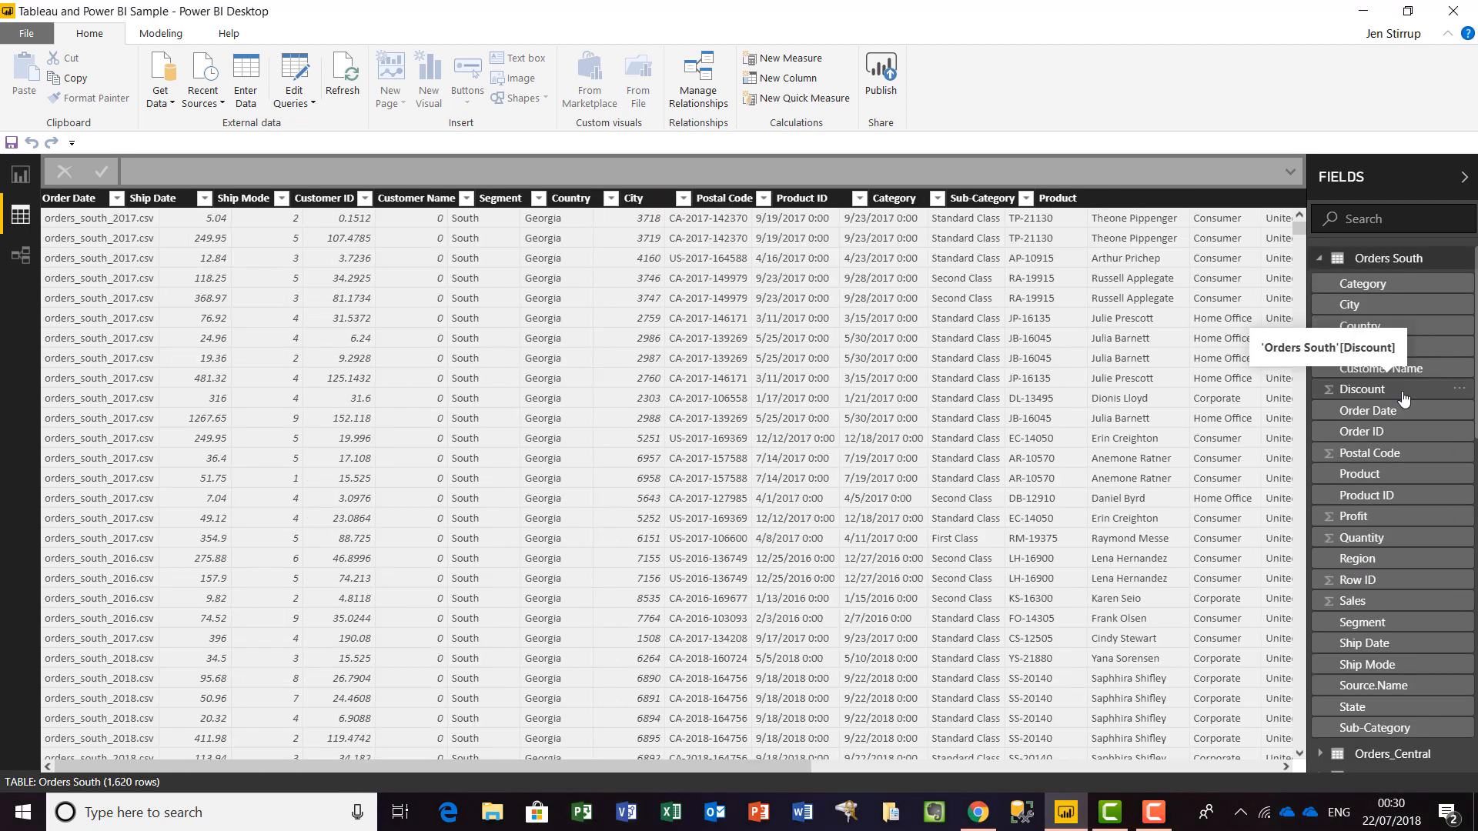
left_click(1319, 259)
left_click(1322, 283)
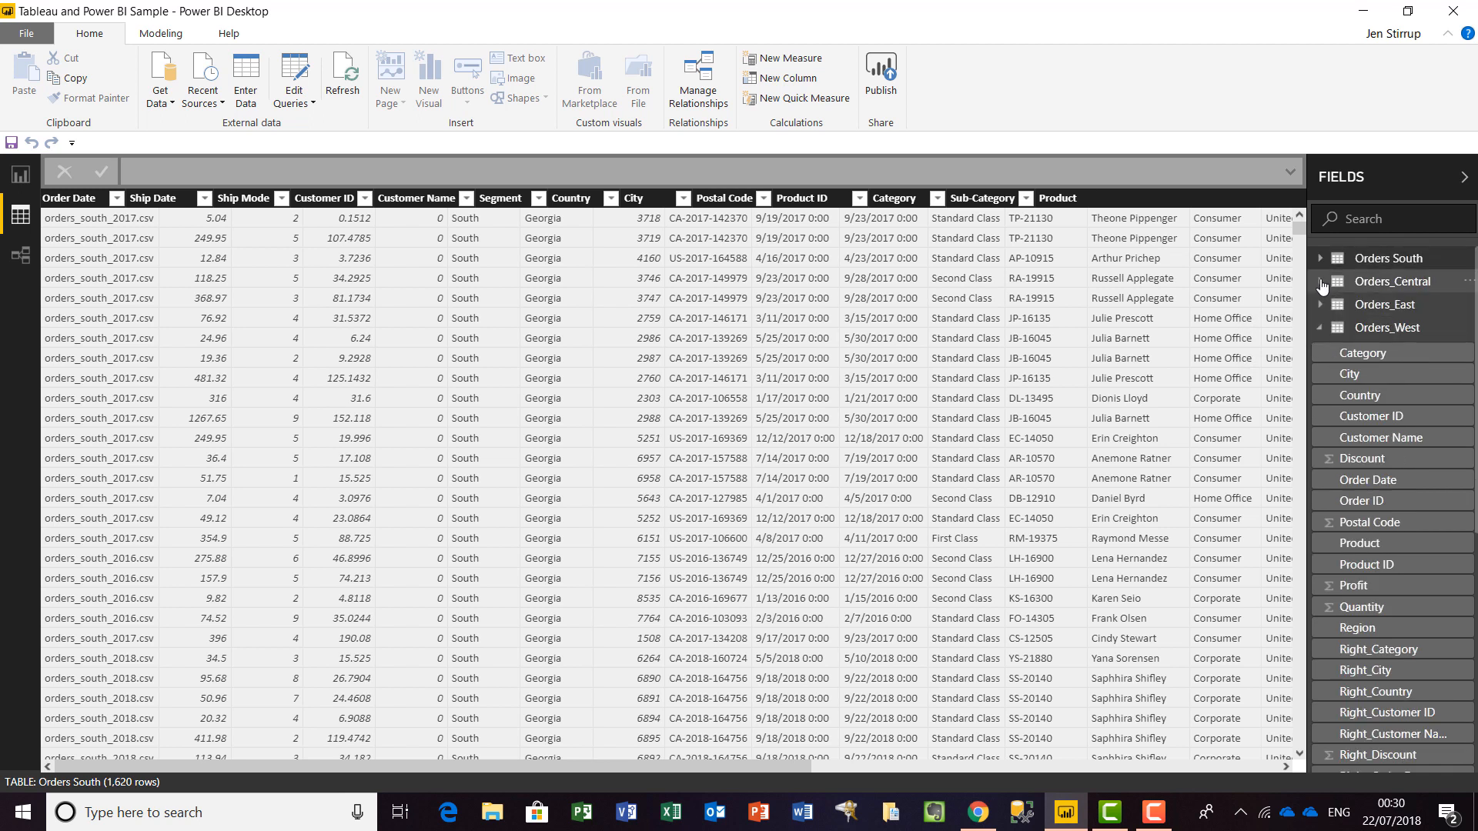
left_click(1321, 283)
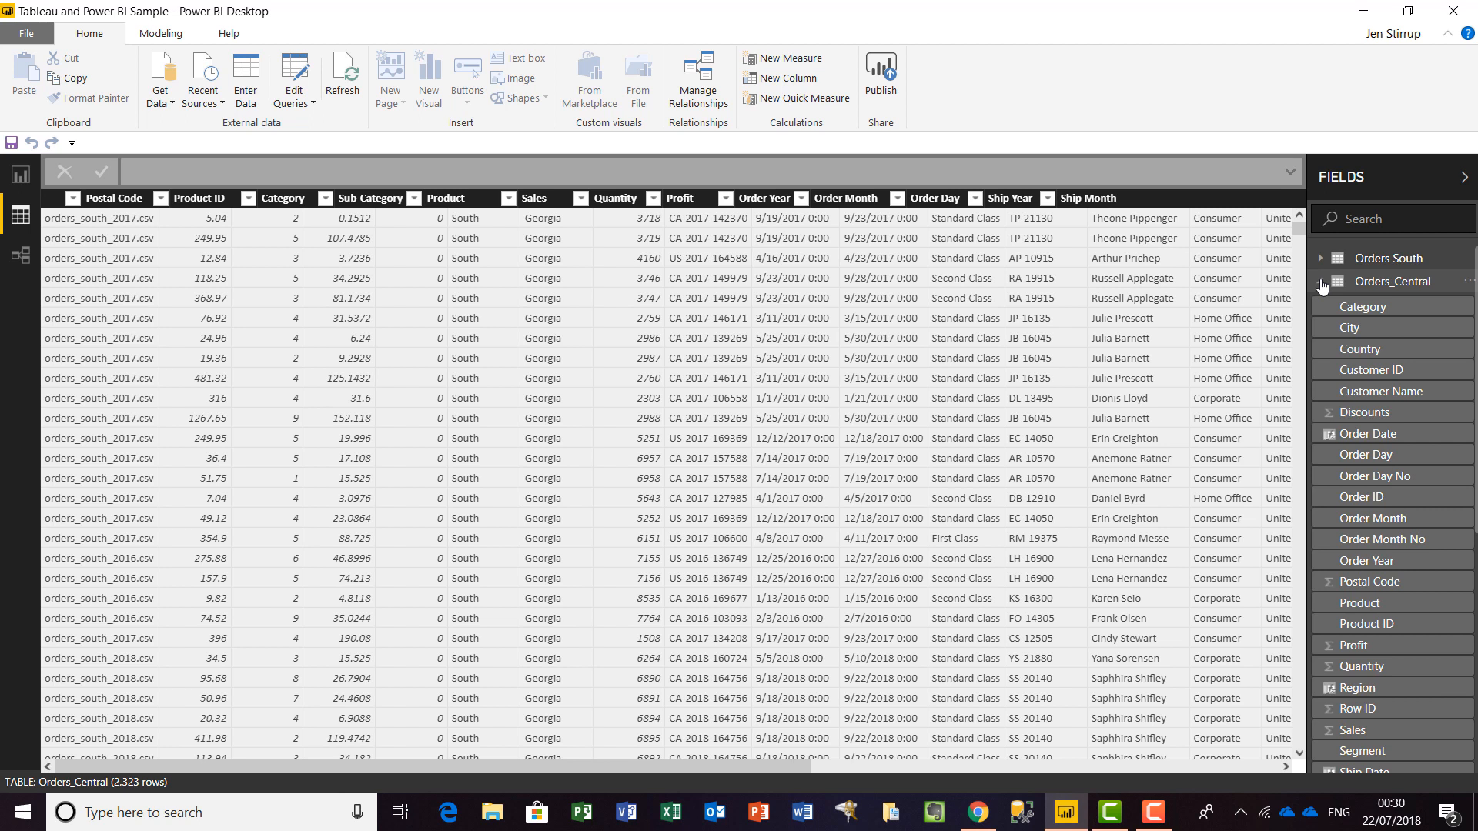
right_click(1430, 418)
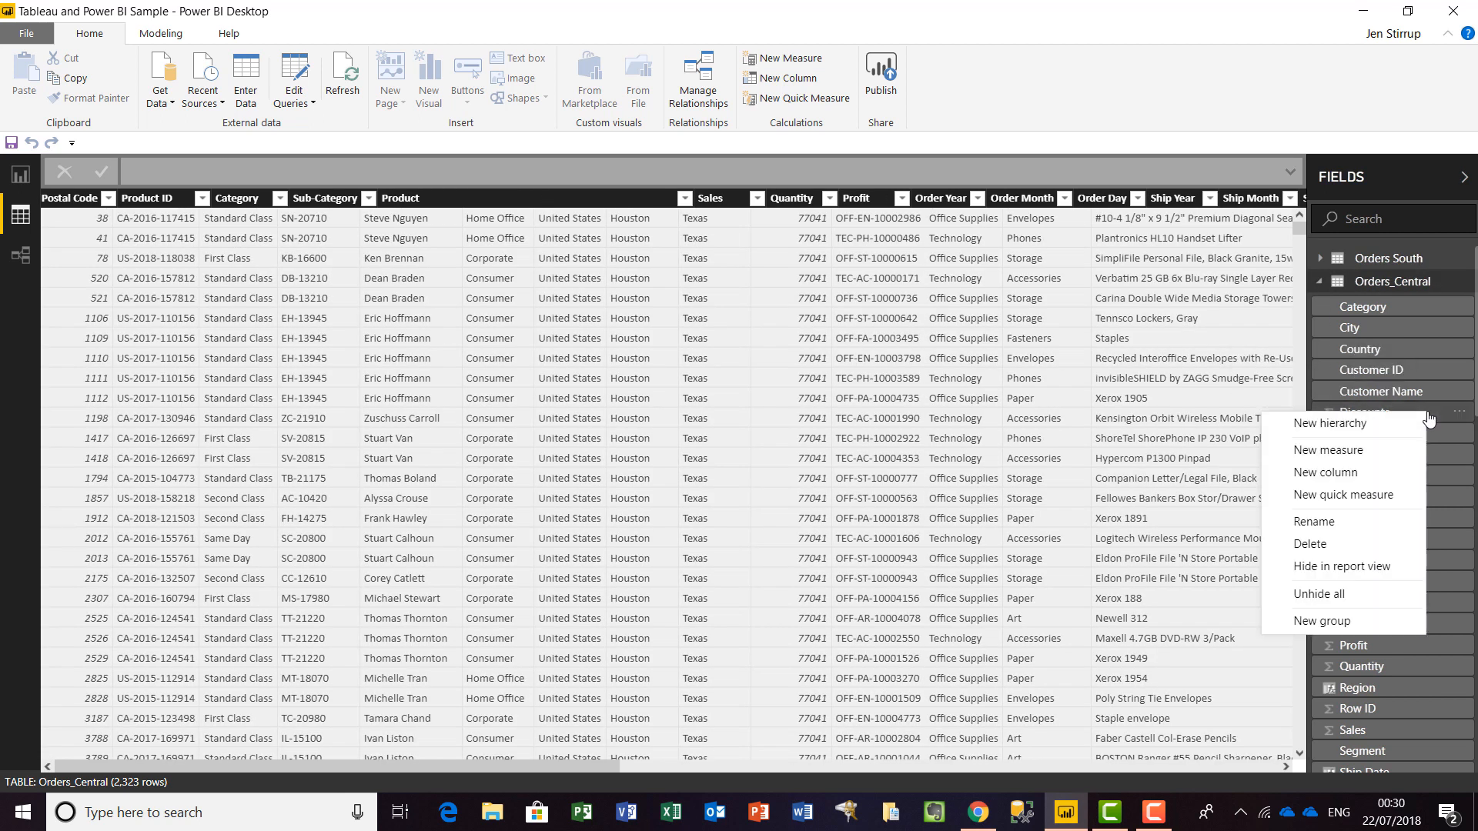
left_click(1381, 523)
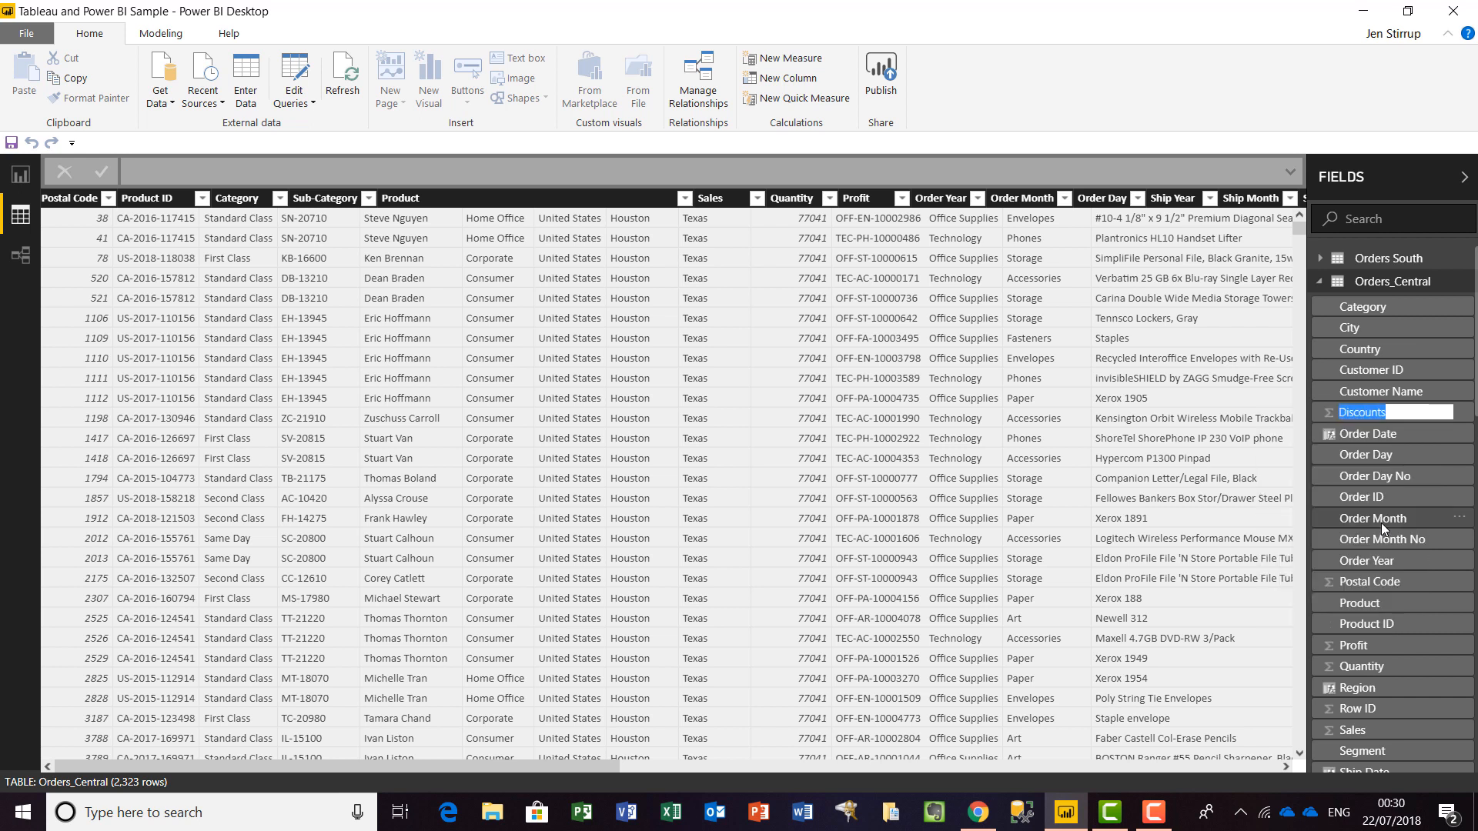
key("End")
key("BackSpace")
key("Return")
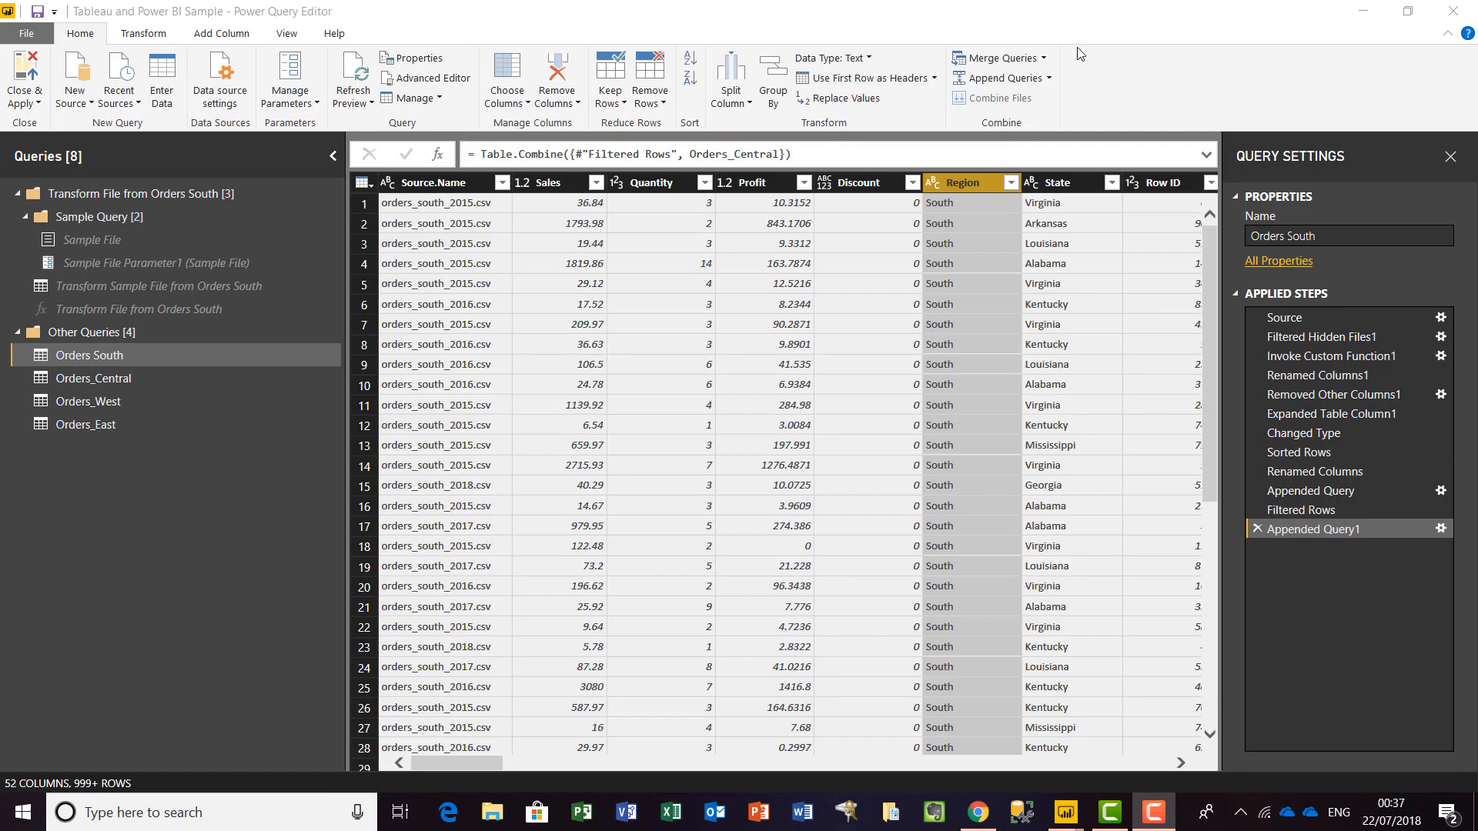
Append Orders South, Orders_Central, Orders_West and Orders_East as a new query using the three-or-more-tables option.
left_click(1049, 80)
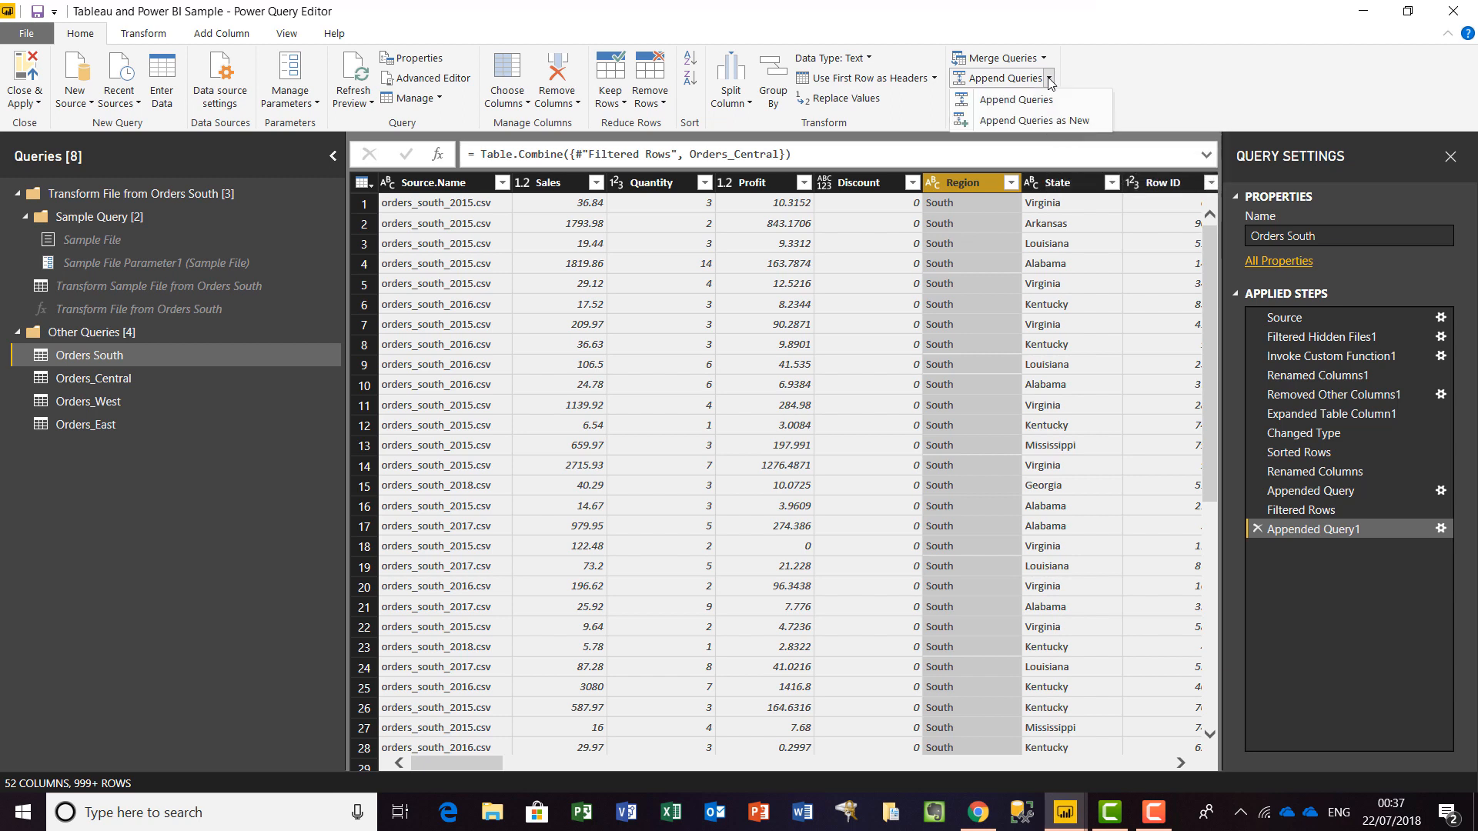
left_click(1047, 118)
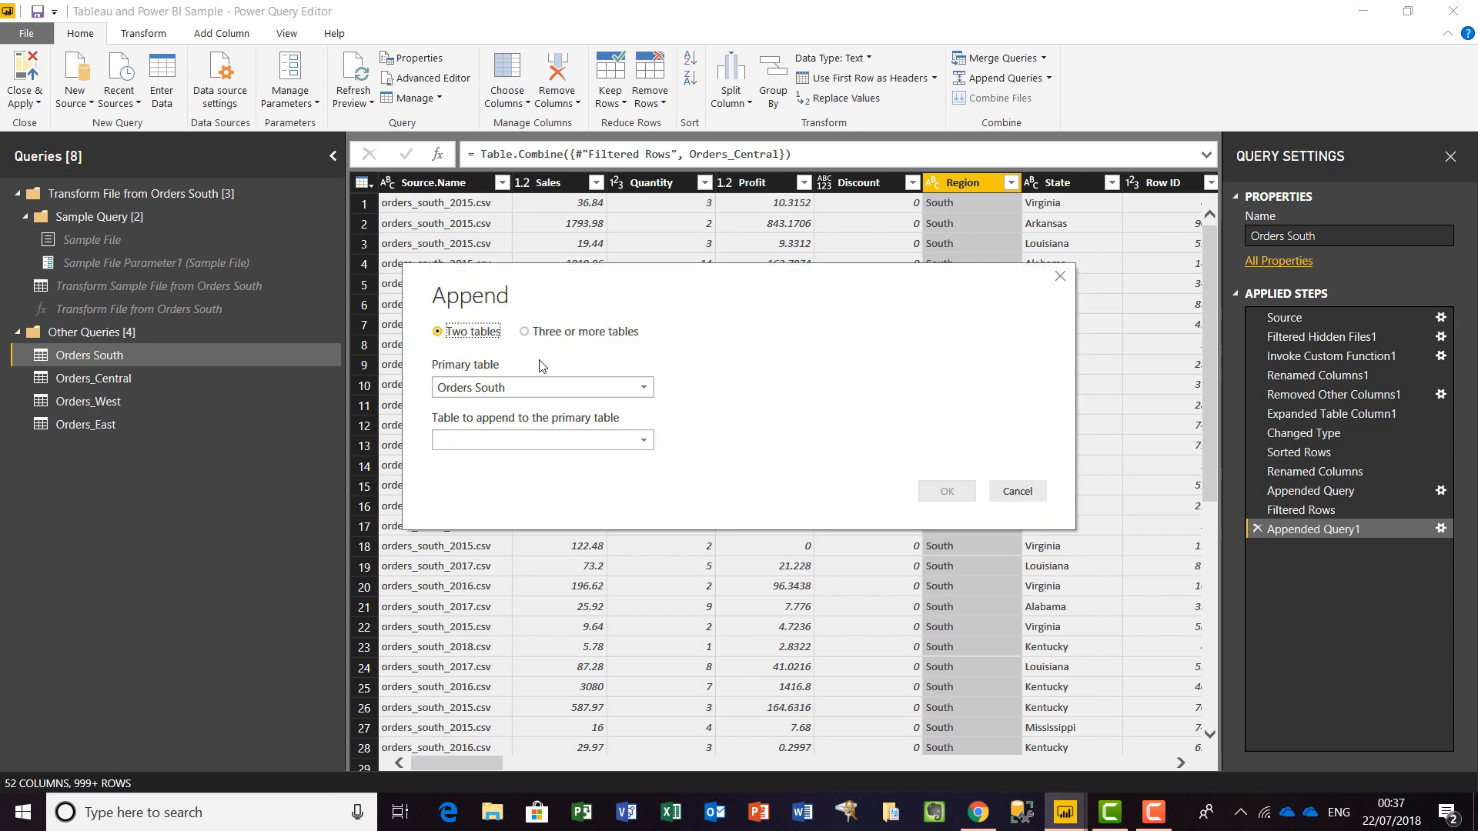
left_click(530, 339)
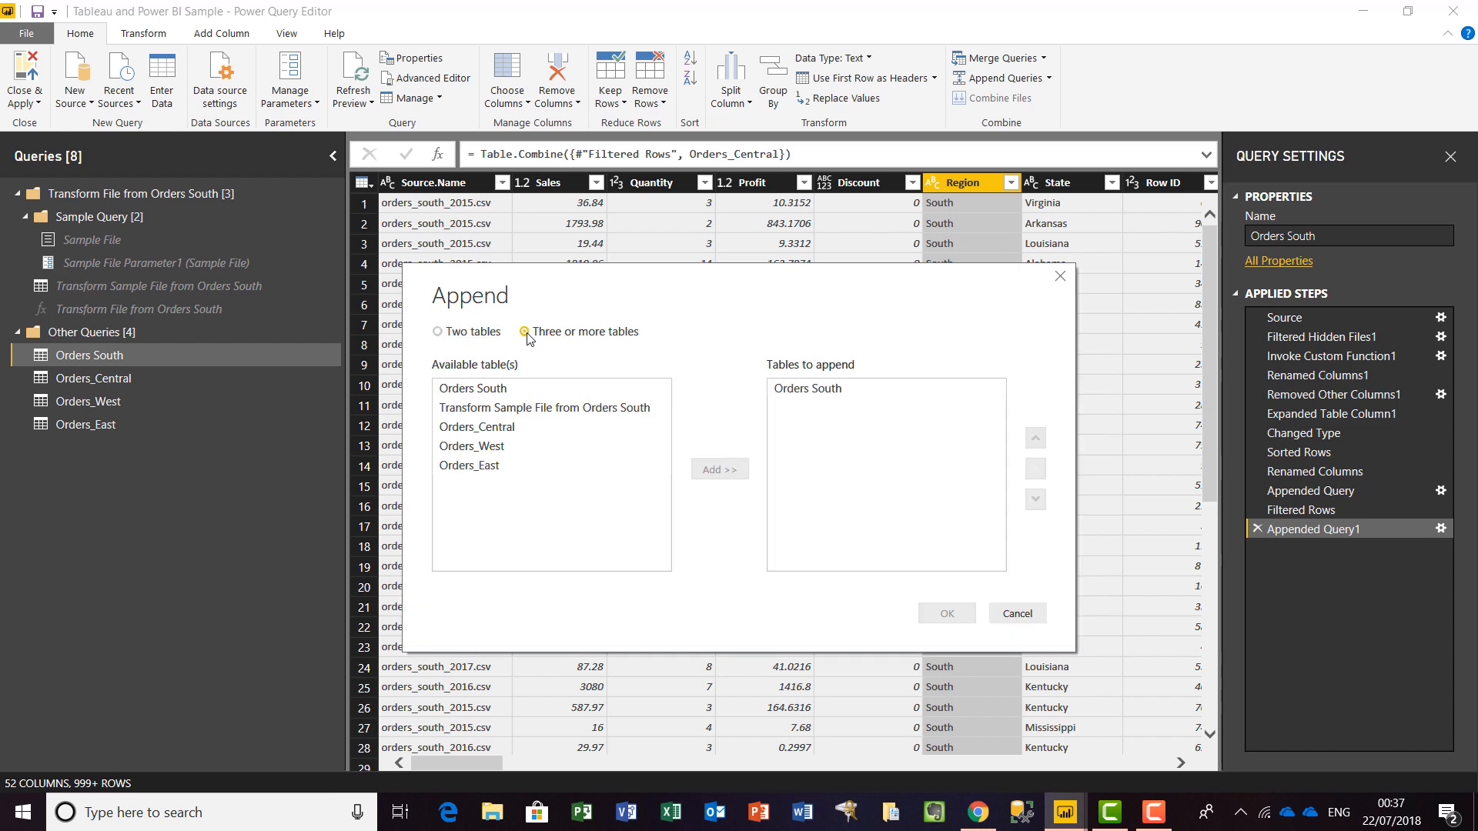
left_click(502, 427)
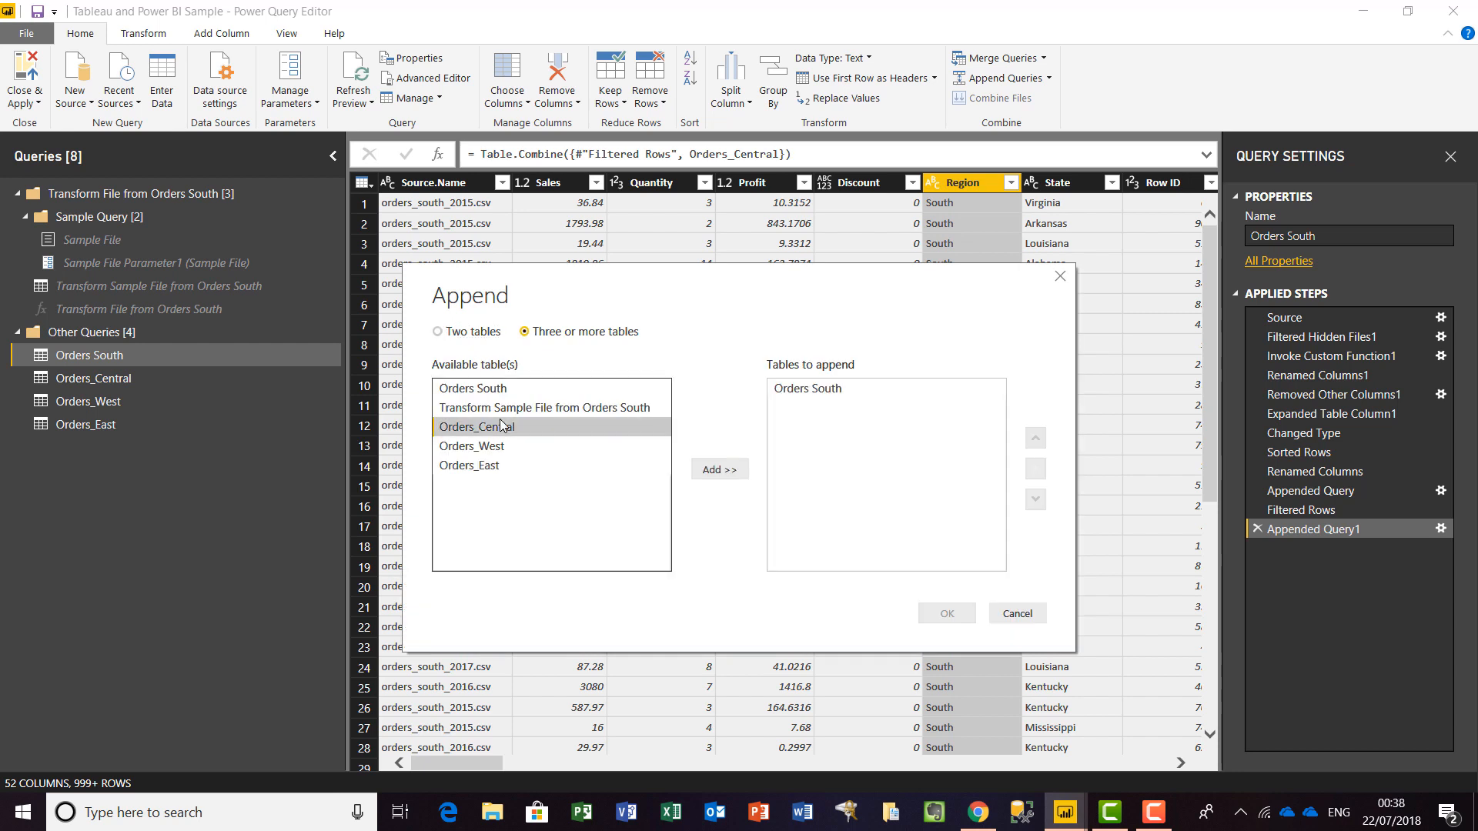
left_click(489, 466, "shift")
left_click(708, 471)
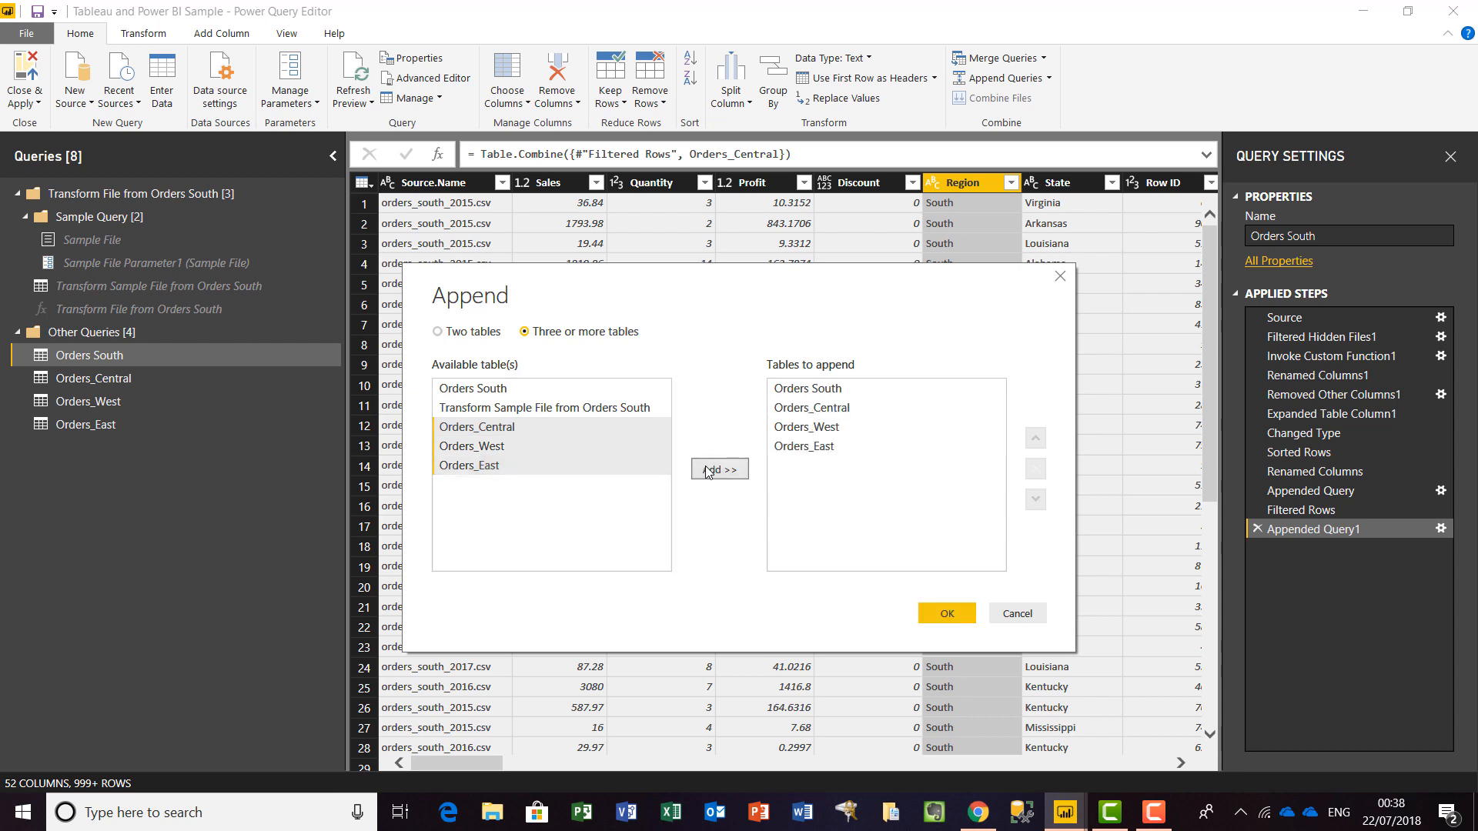
left_click(947, 614)
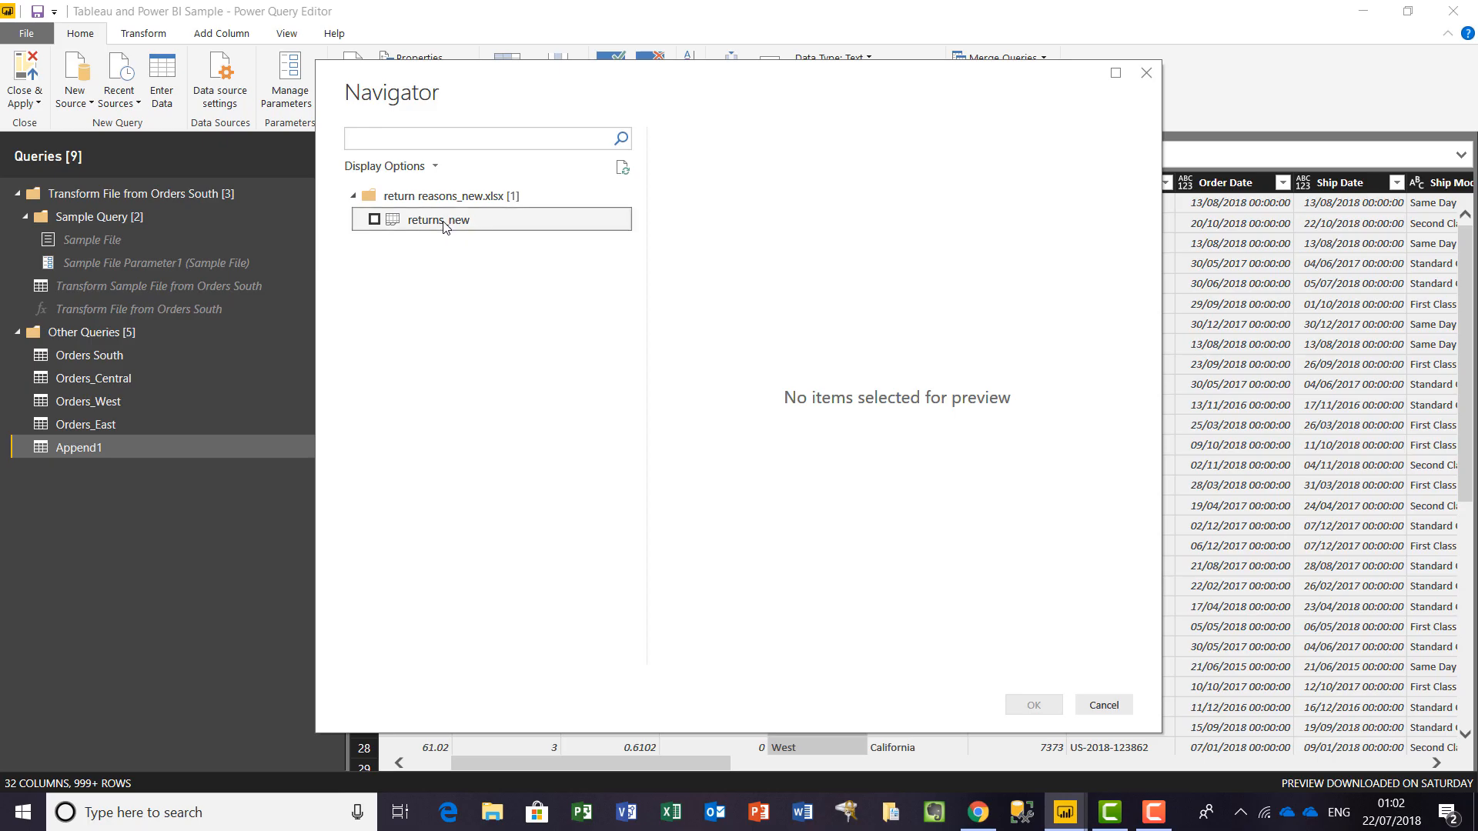
Import the returns_new sheet from the return reasons_new.xlsx workbook as a query.
left_click(442, 221)
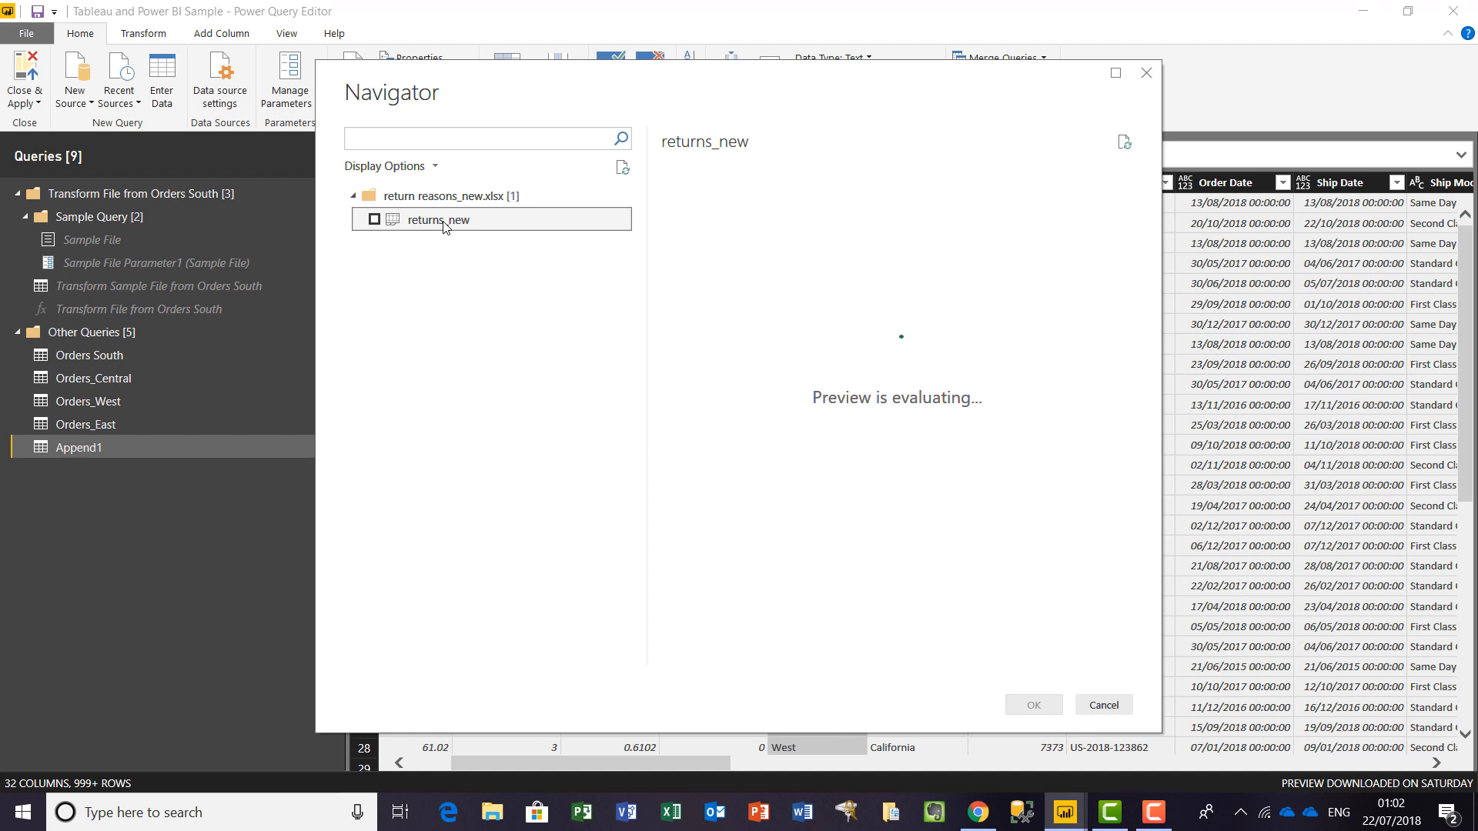
left_click(375, 220)
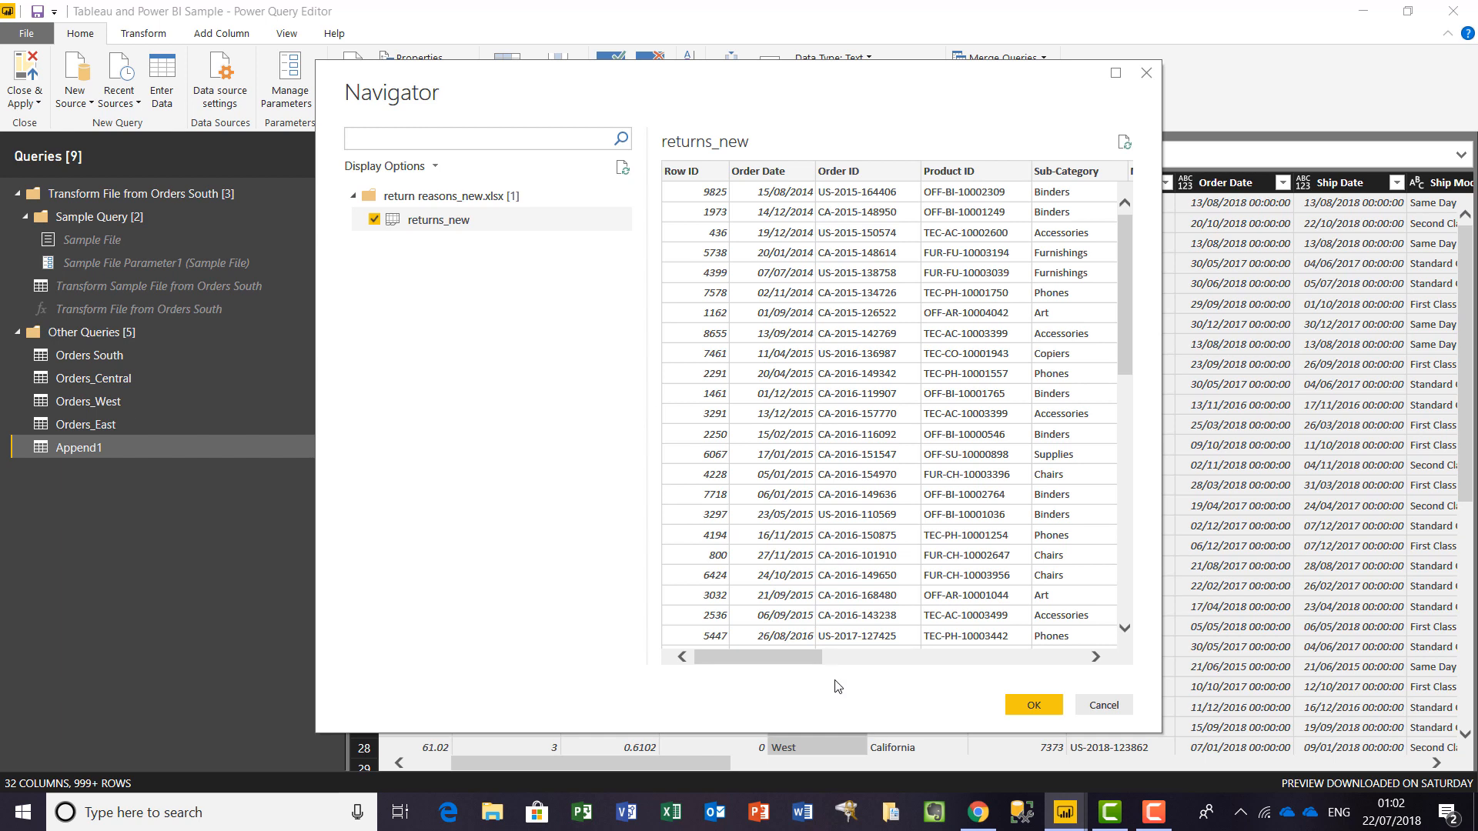
left_click(1032, 704)
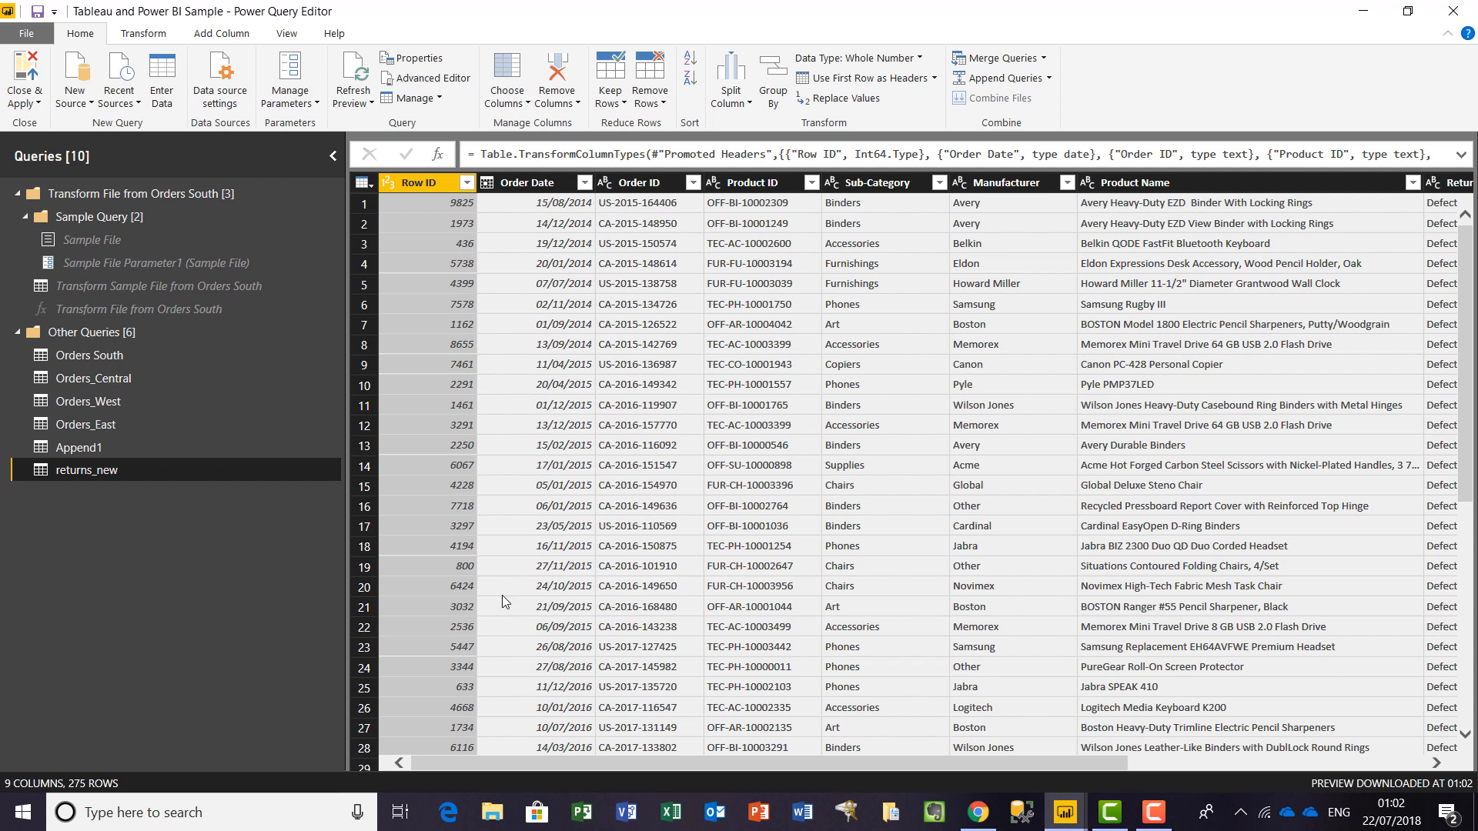
Remove the Row ID and Order Date columns from the returns_new query.
left_click(541, 182, "ctrl")
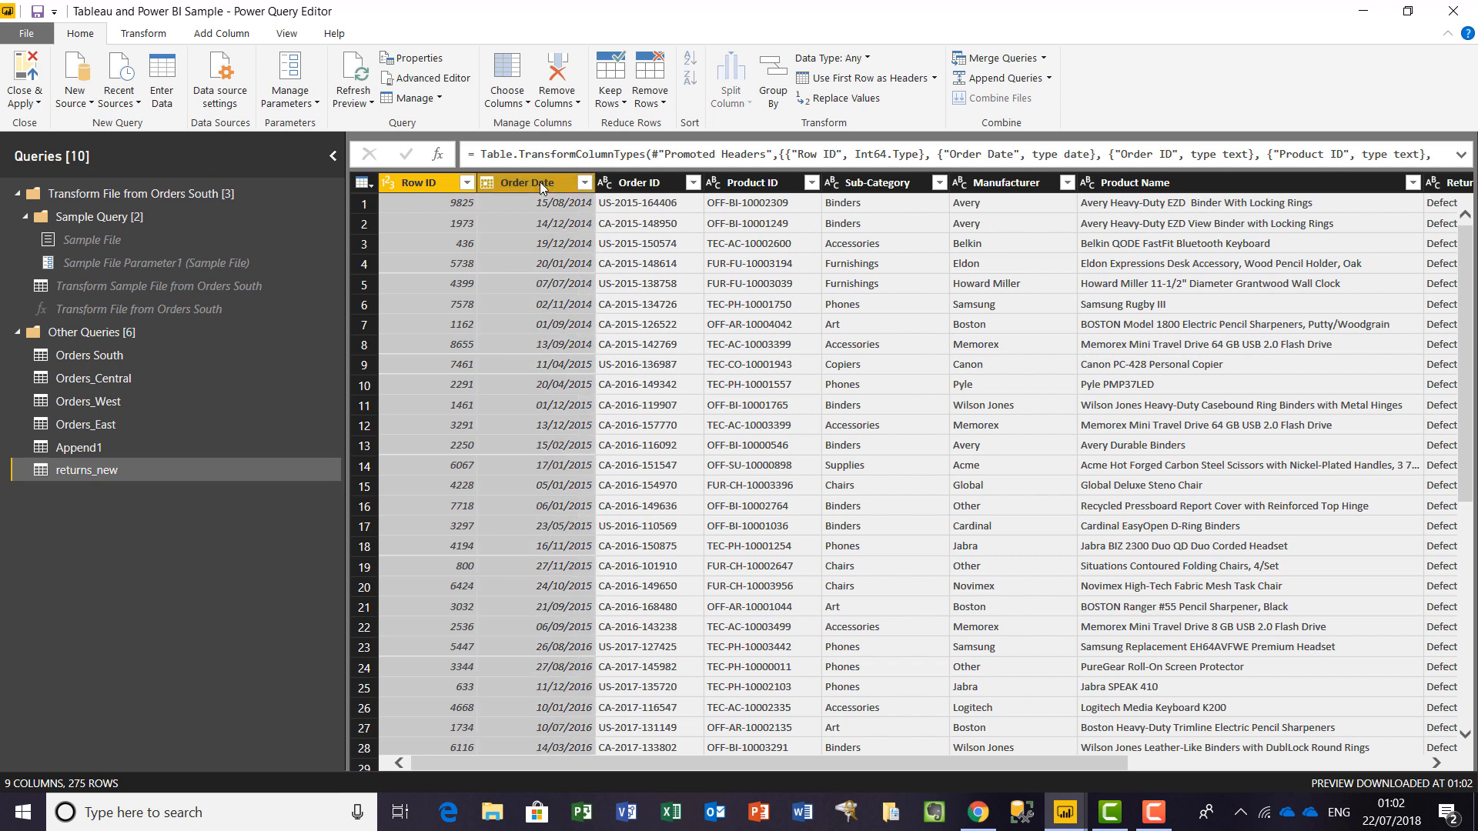
right_click(541, 185)
left_click(601, 222)
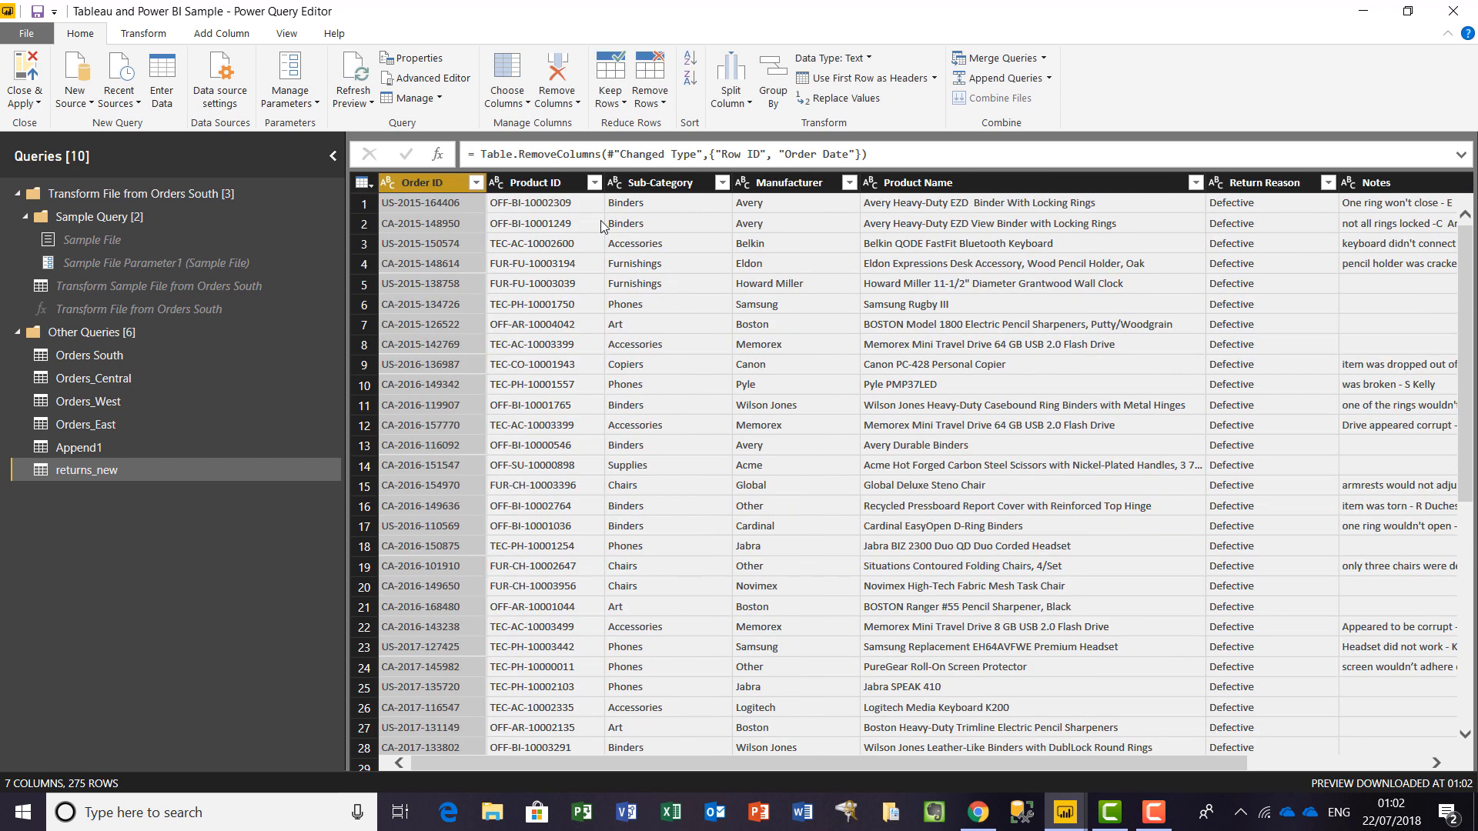
Remove the Sub-Category, Manufacturer and Product Name columns from the returns_new query.
left_click(669, 187)
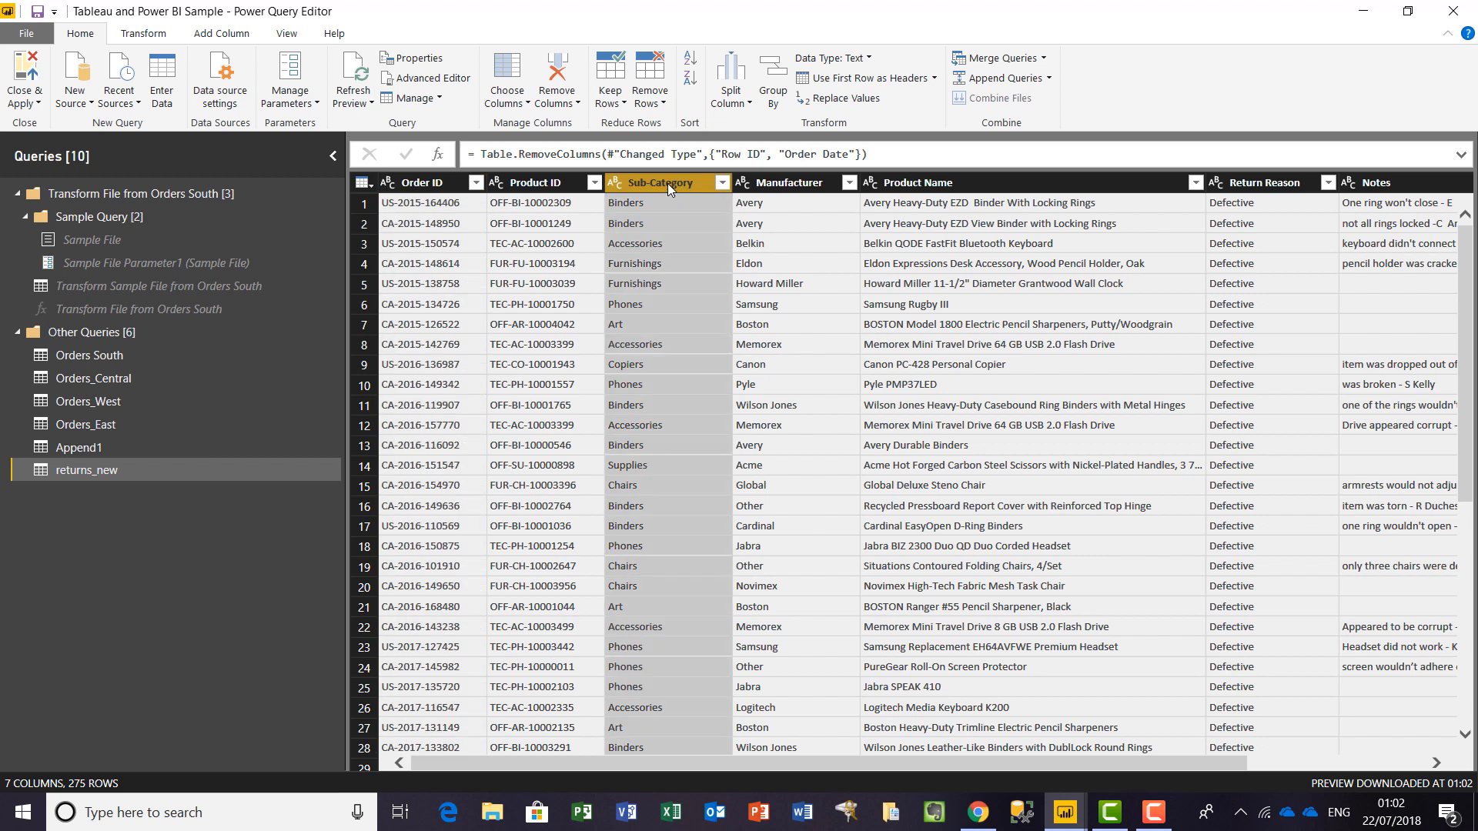
left_click(1093, 192, "shift")
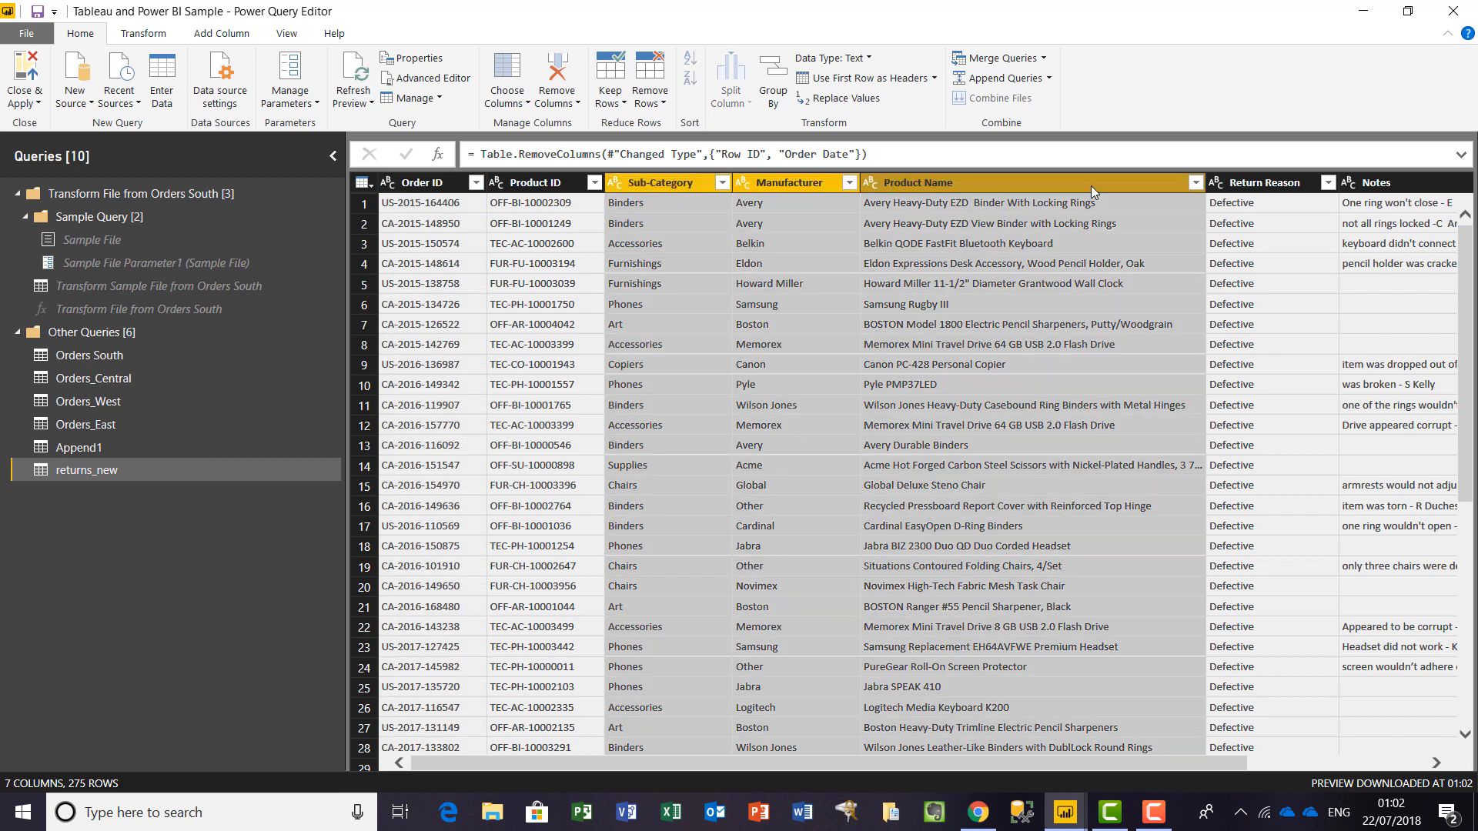
right_click(1093, 192)
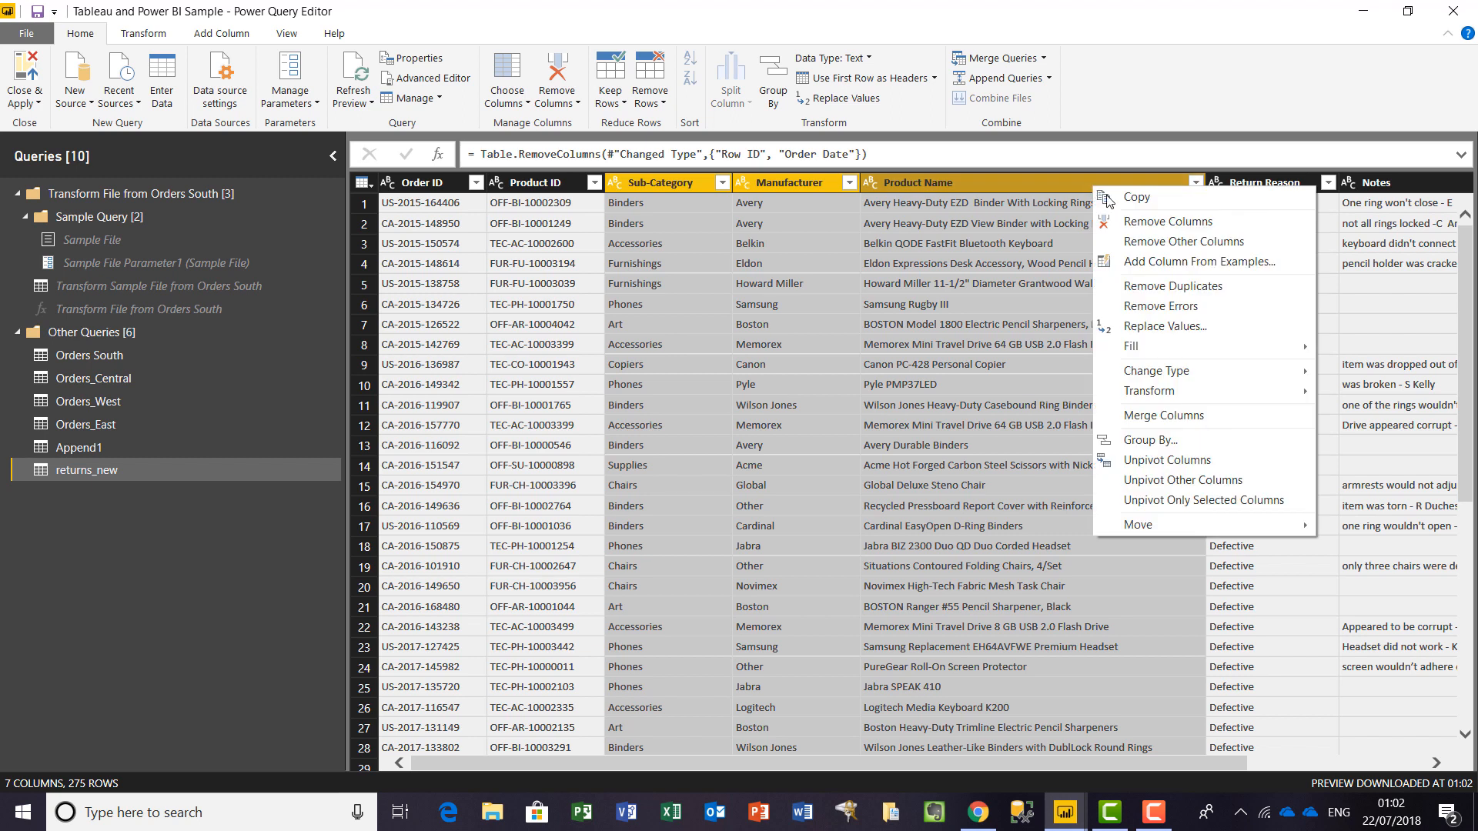
left_click(1150, 221)
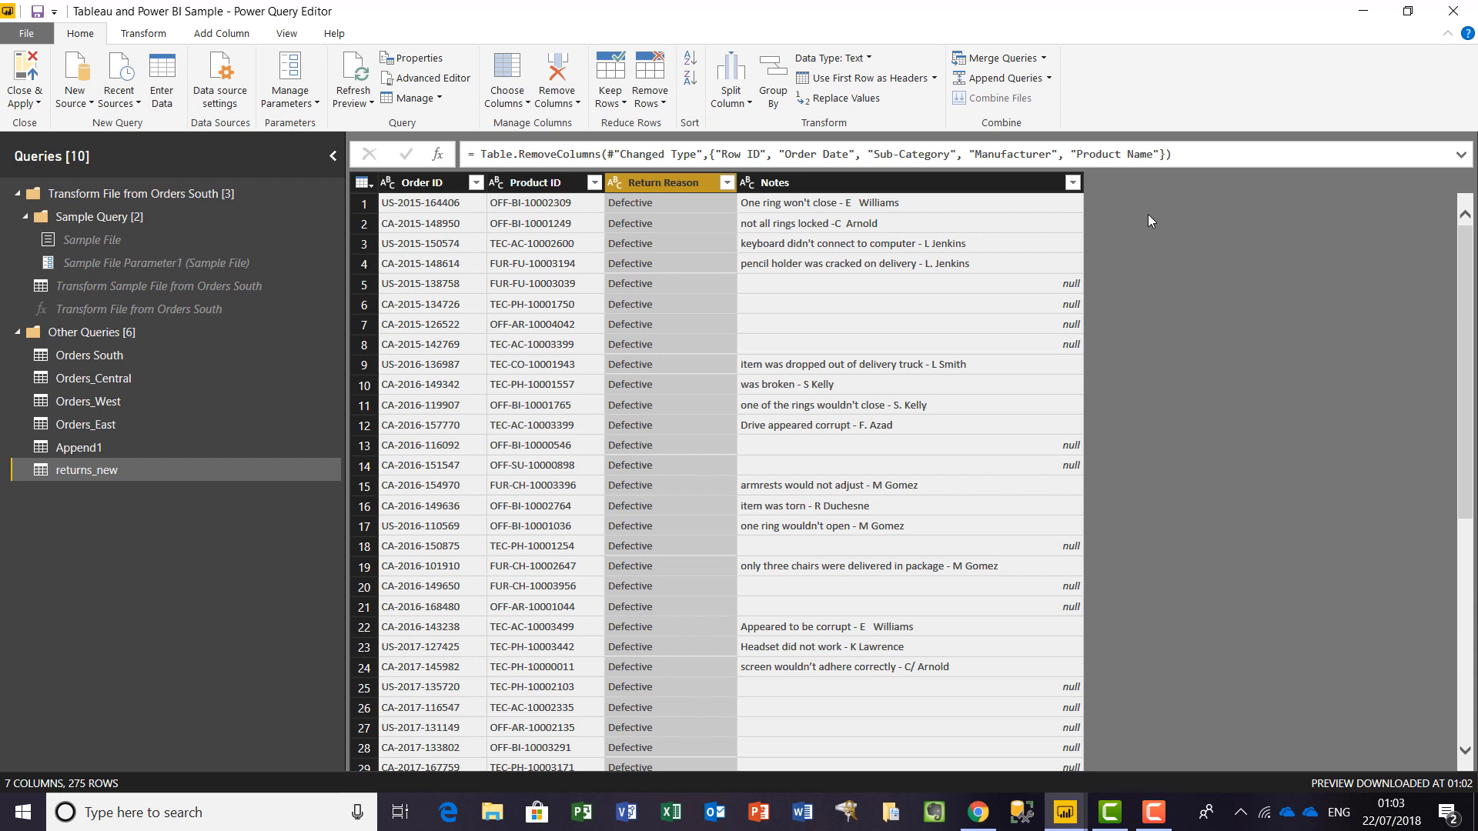
Trim the surrounding whitespace from the text in the Notes column of returns_new.
left_click(958, 189)
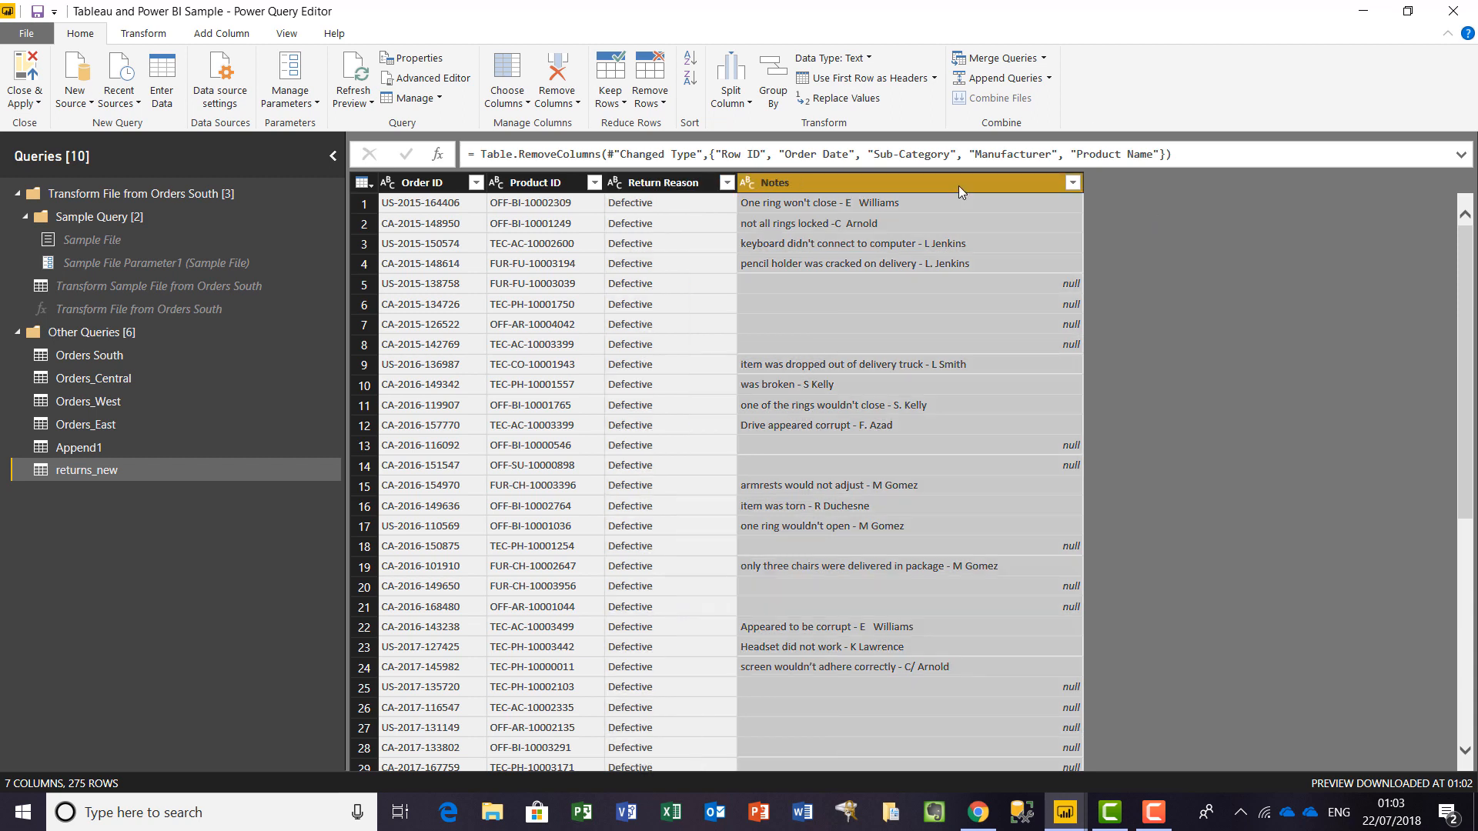
right_click(958, 187)
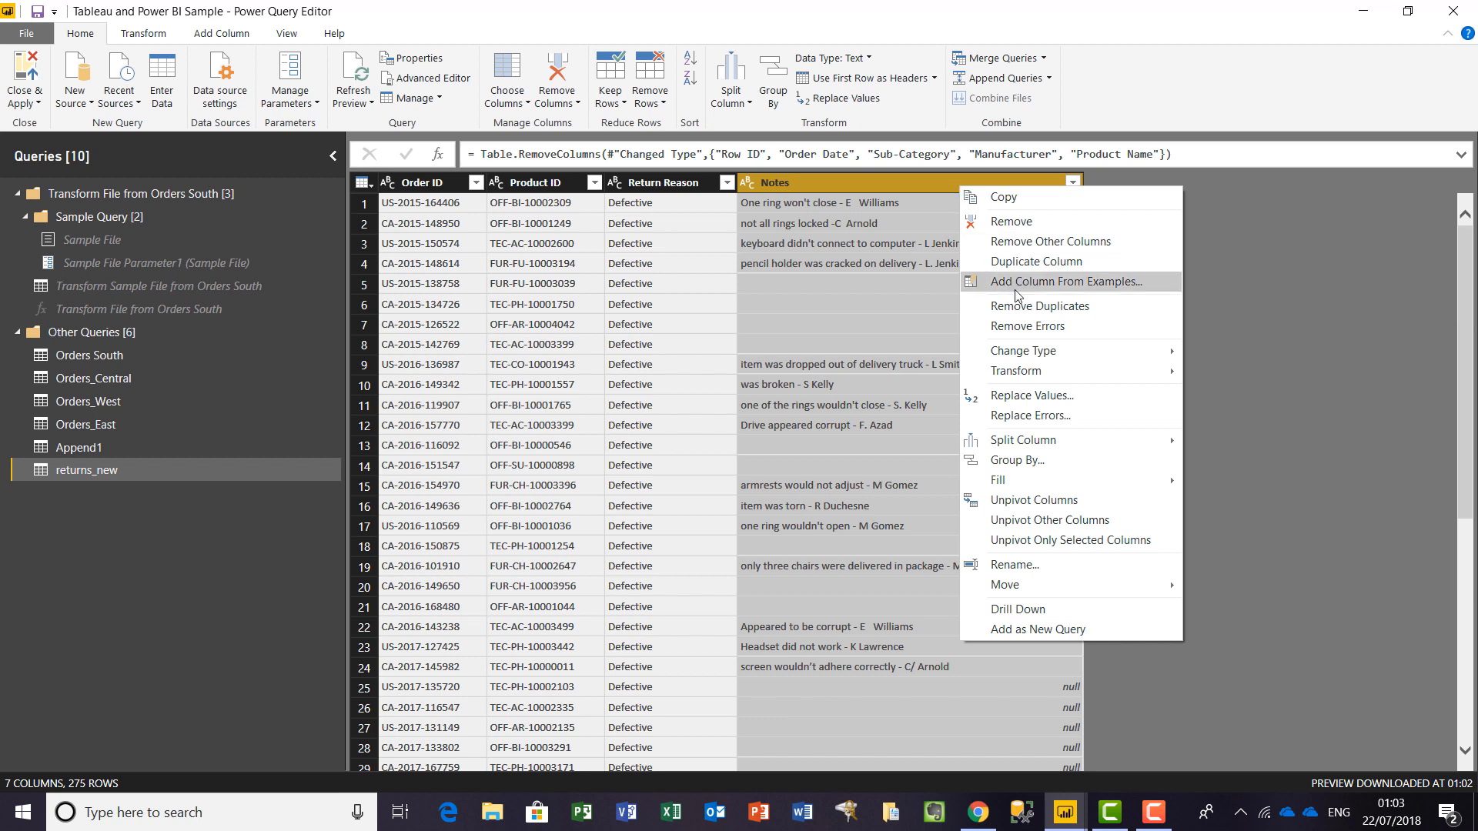
mouse_move(1085, 373)
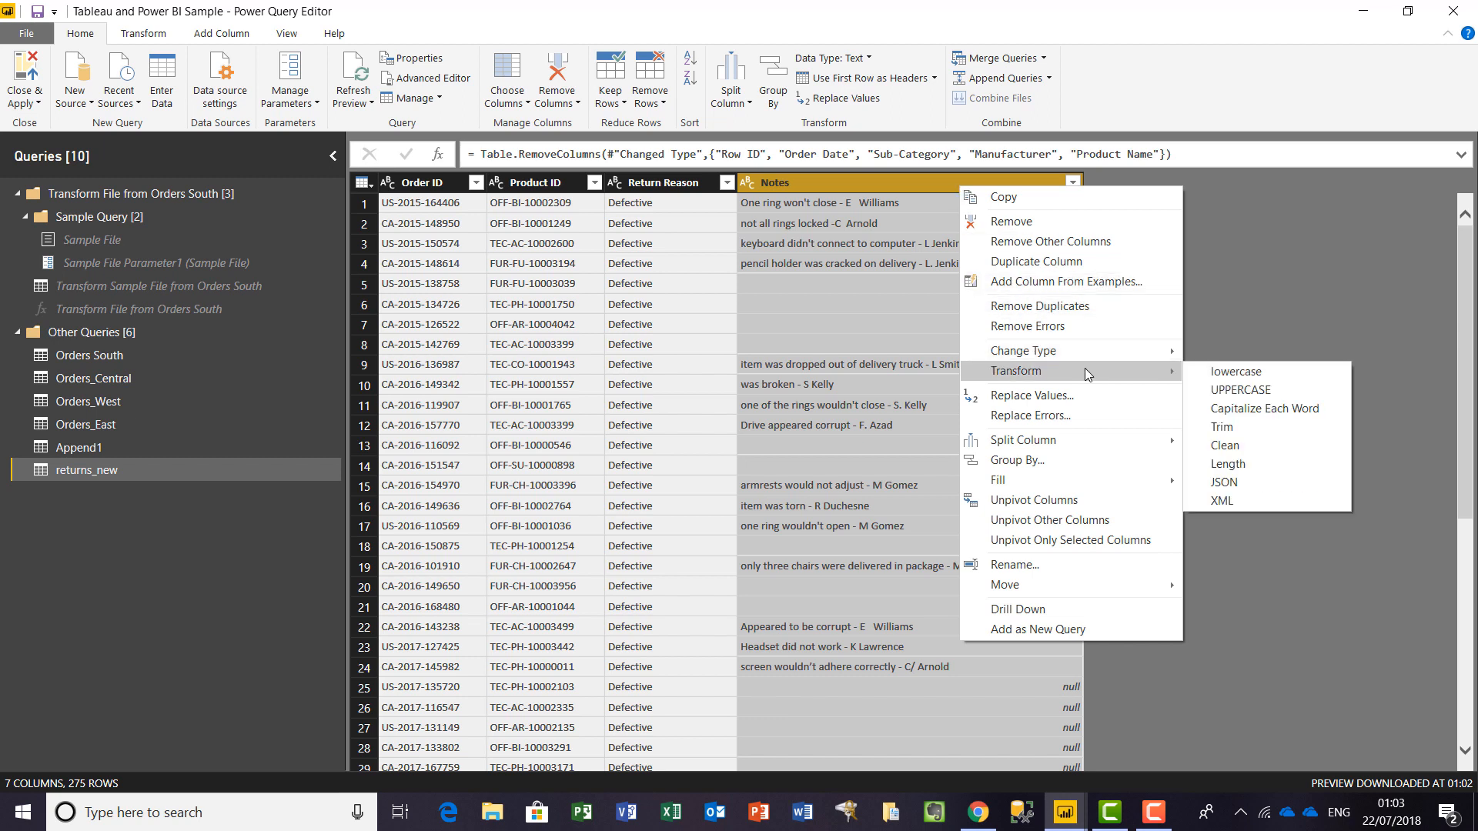
left_click(1216, 429)
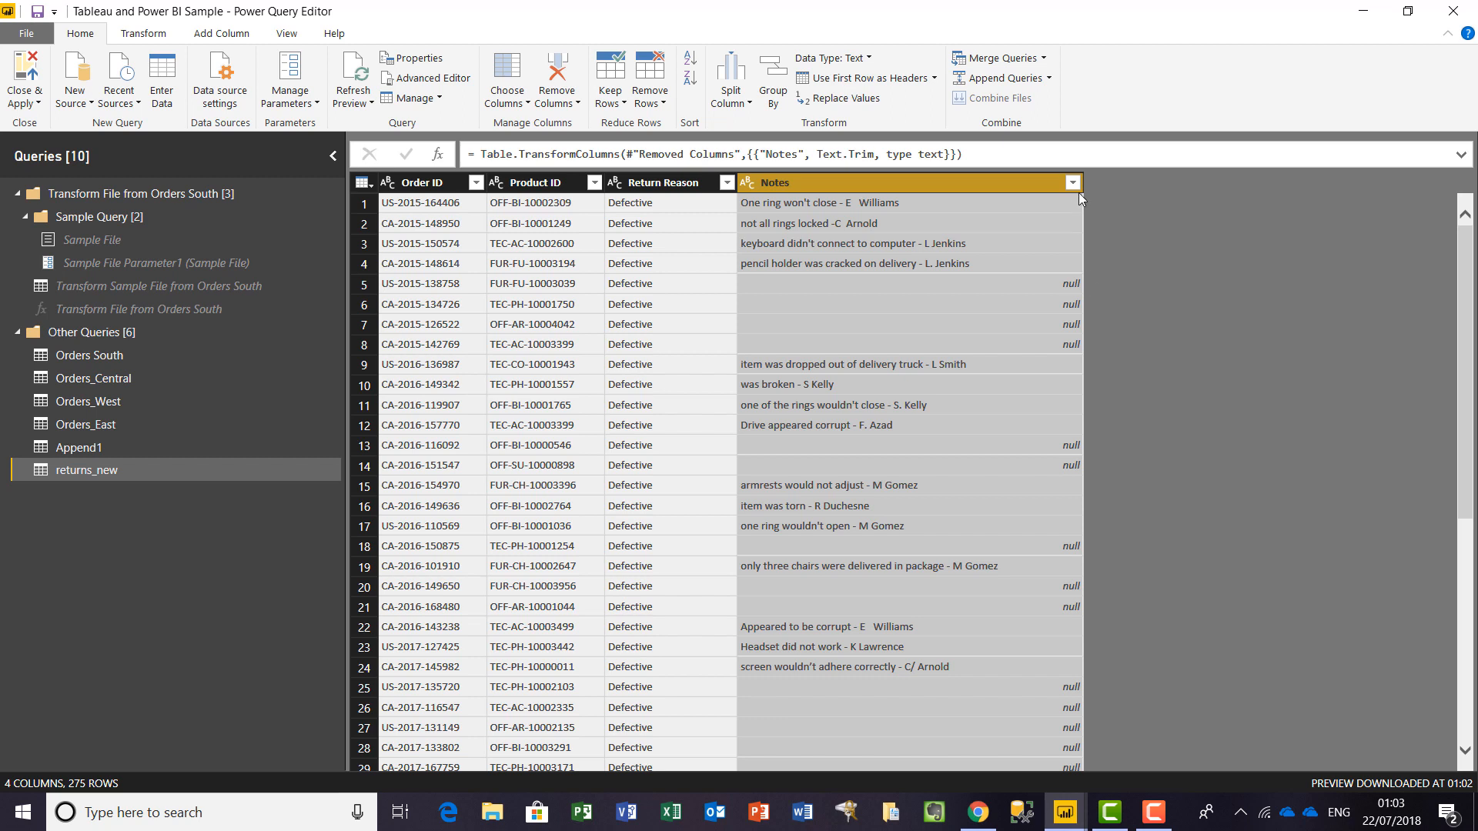
Split the Notes column by the custom delimiter "-" at the right-most delimiter.
right_click(963, 182)
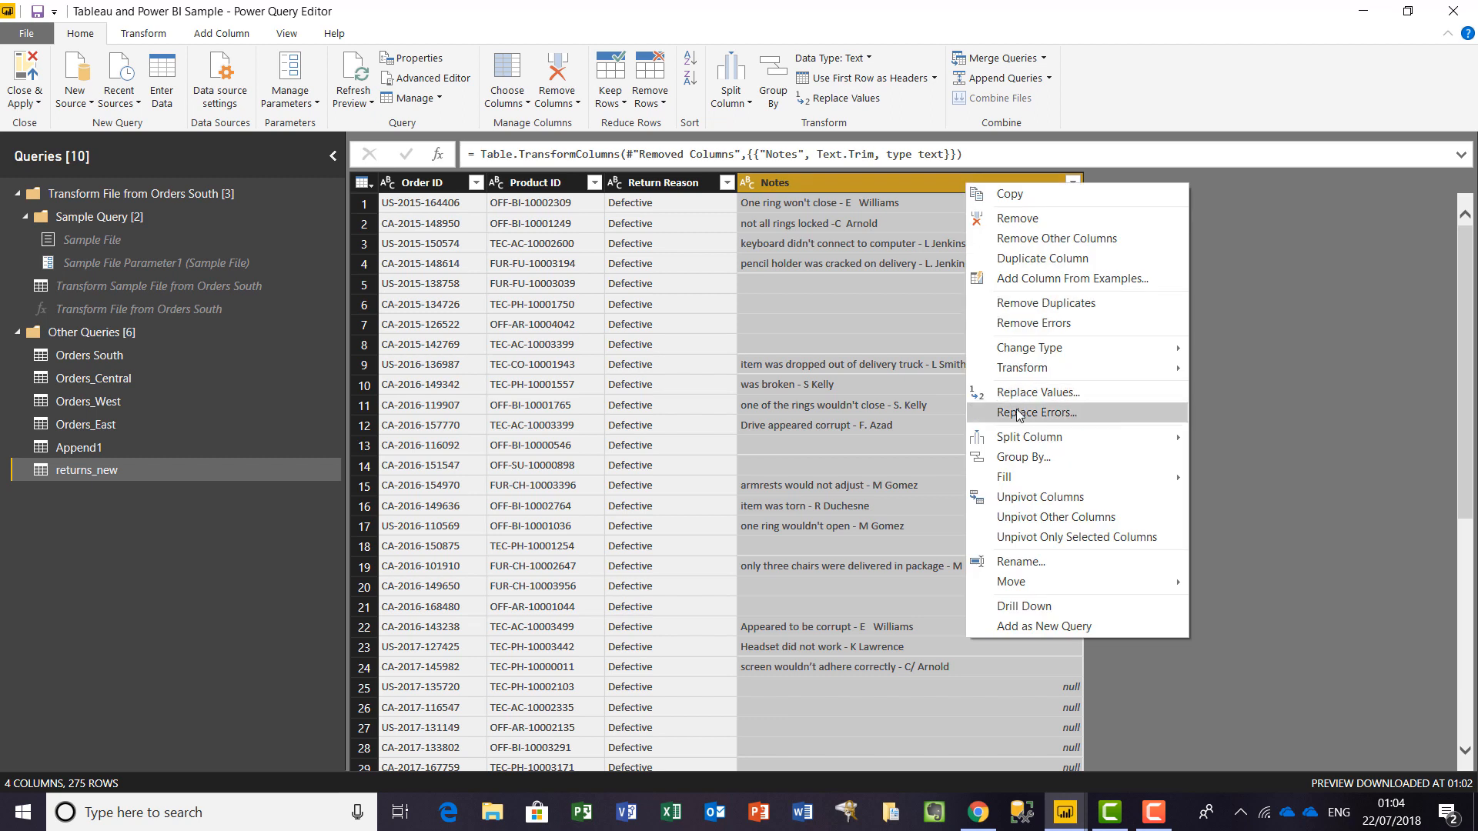
mouse_move(1022, 439)
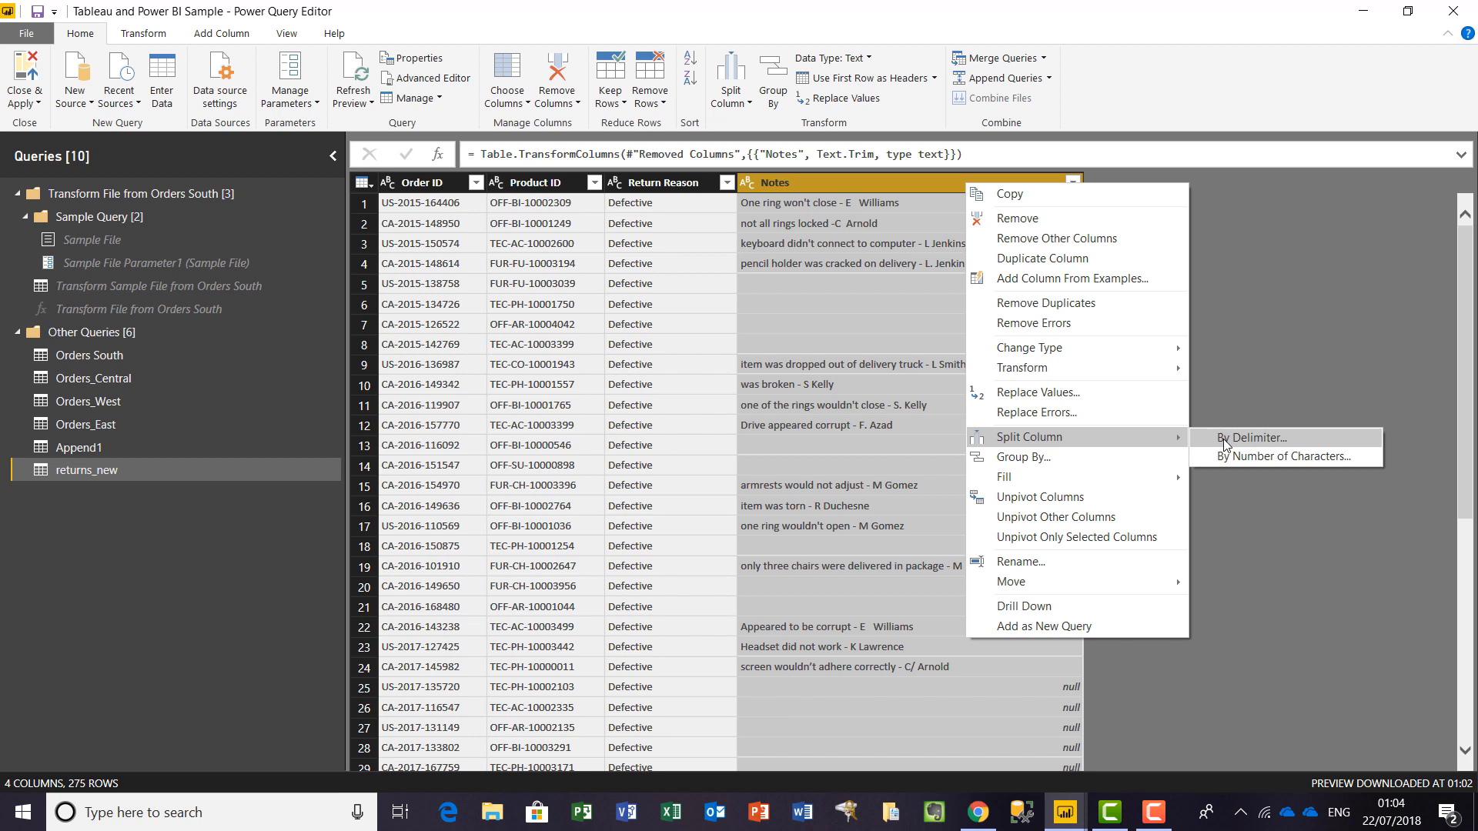
left_click(1262, 439)
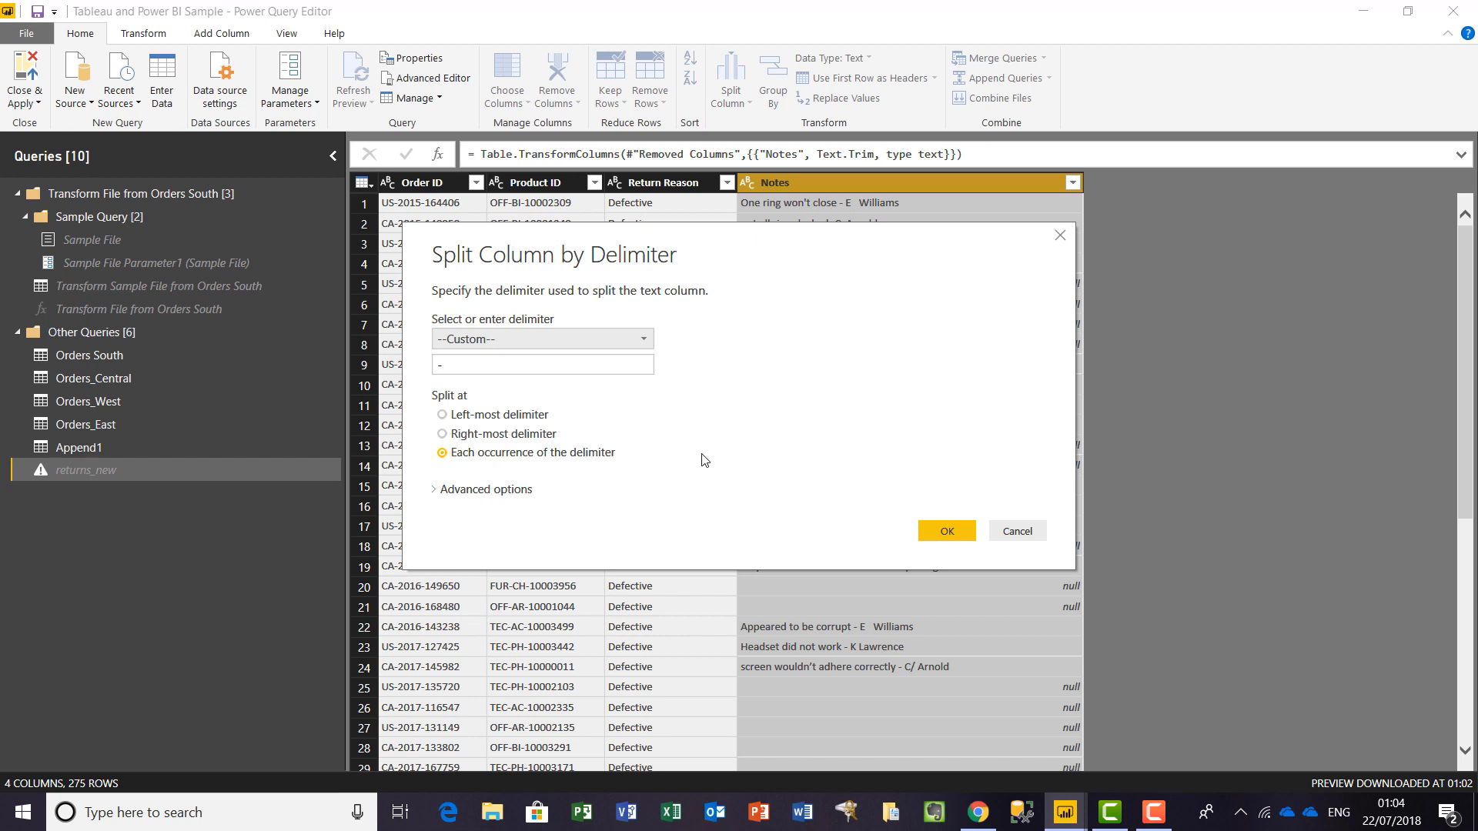
left_click(538, 419)
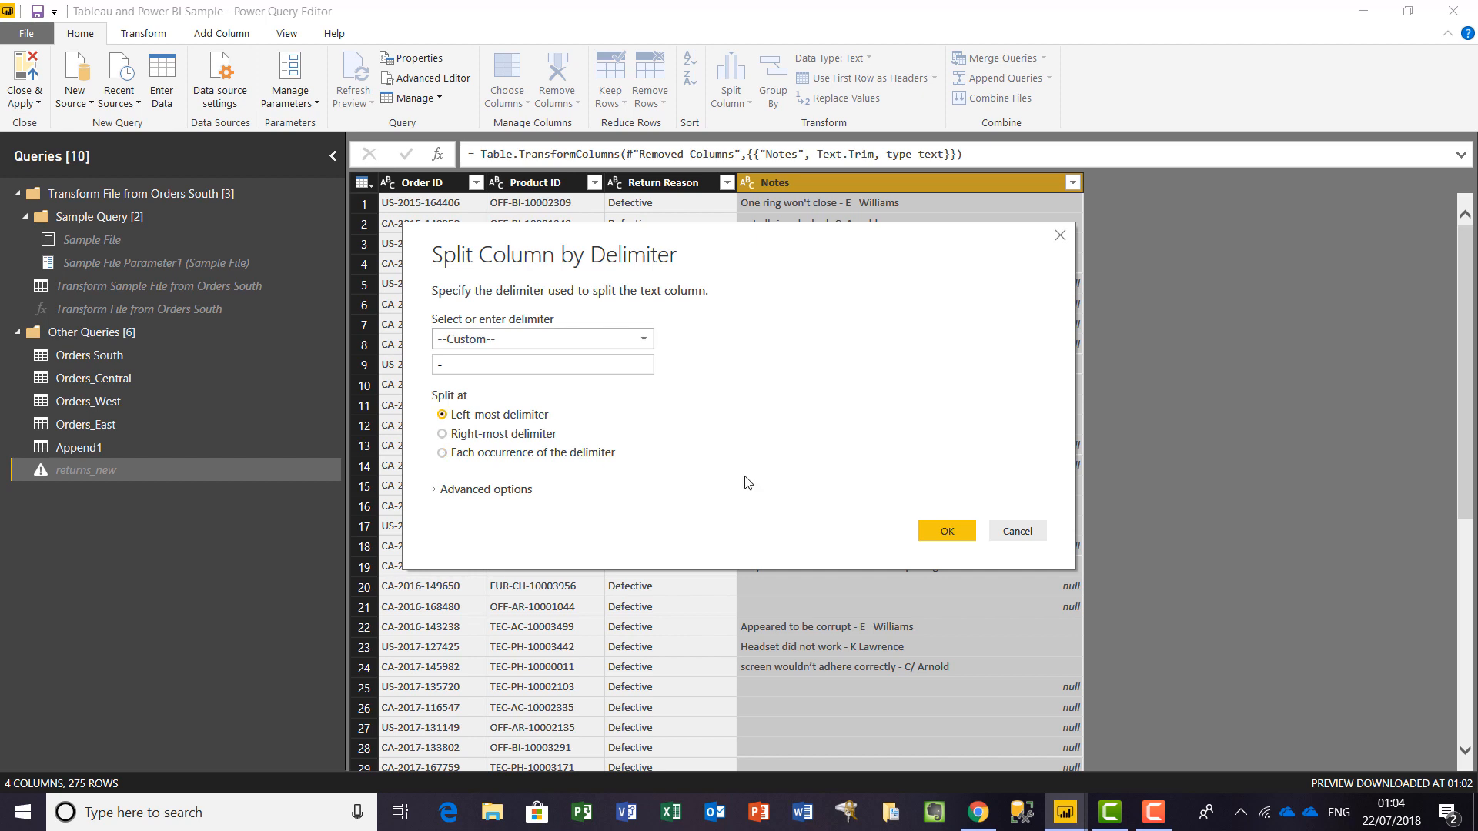
left_click(443, 433)
left_click(951, 531)
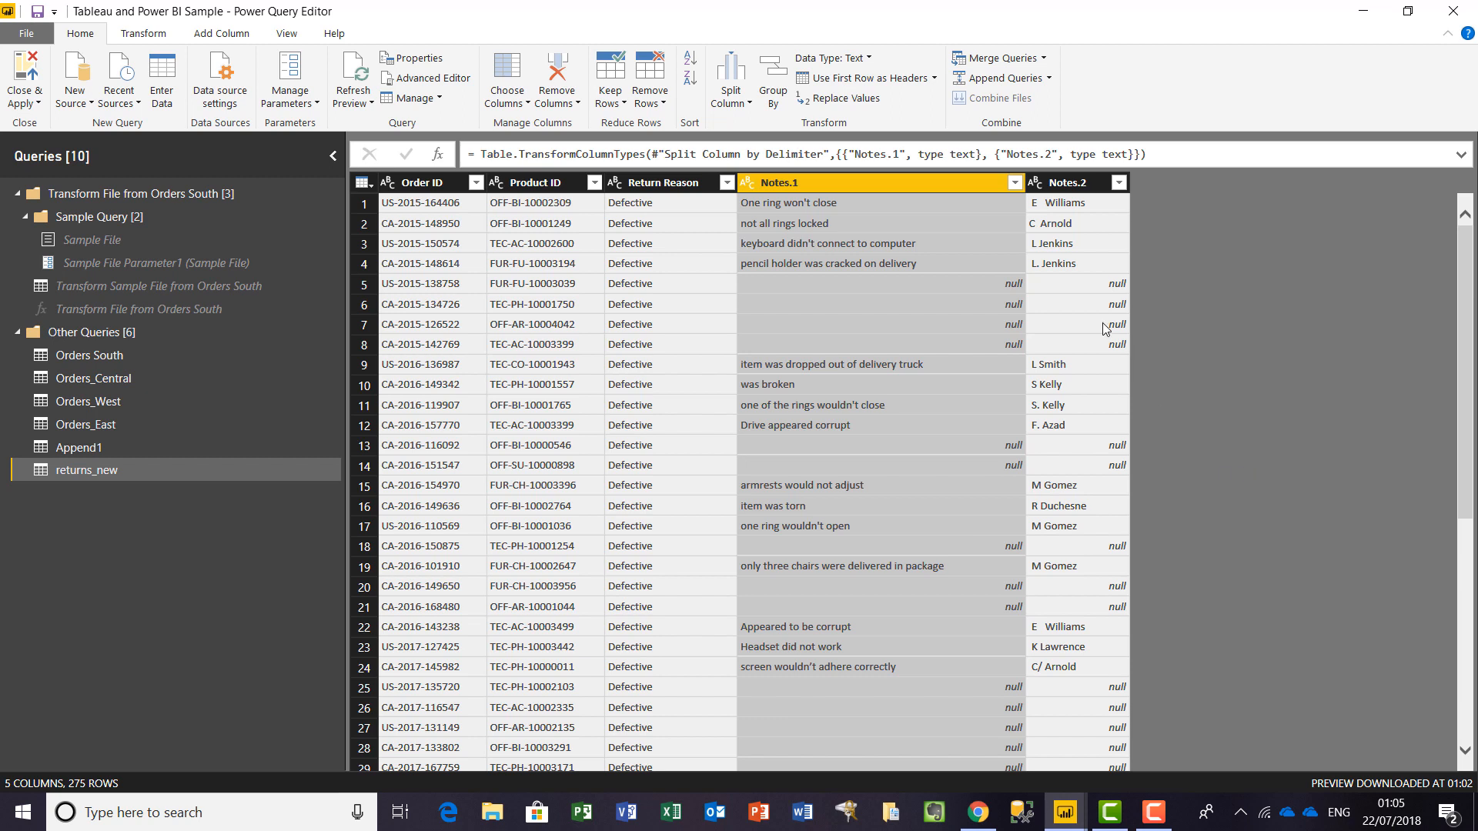
Trim the surrounding whitespace from the text in the Notes.2 column of returns_new.
left_click(1086, 182)
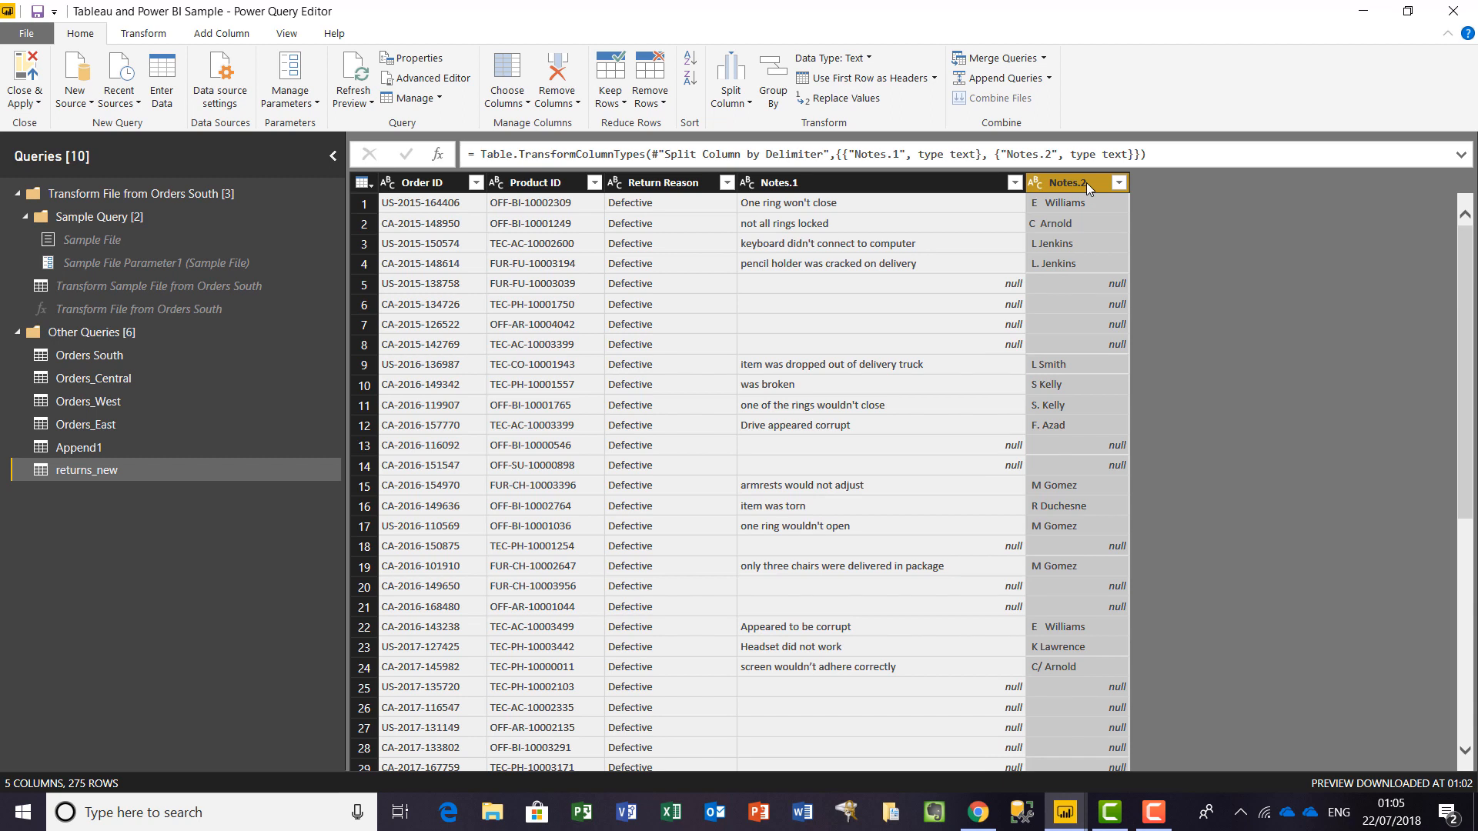
right_click(1087, 182)
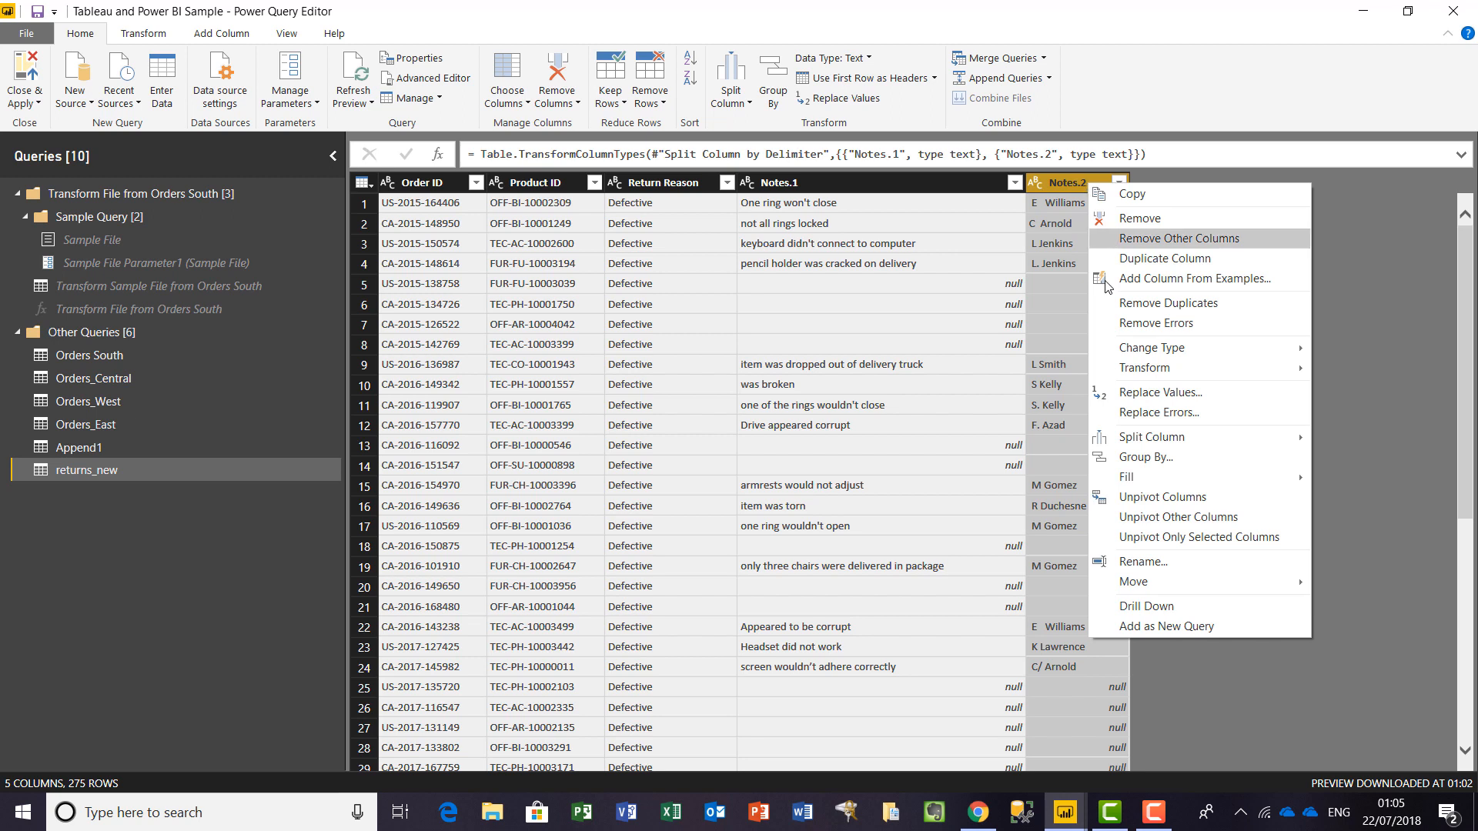
mouse_move(1136, 368)
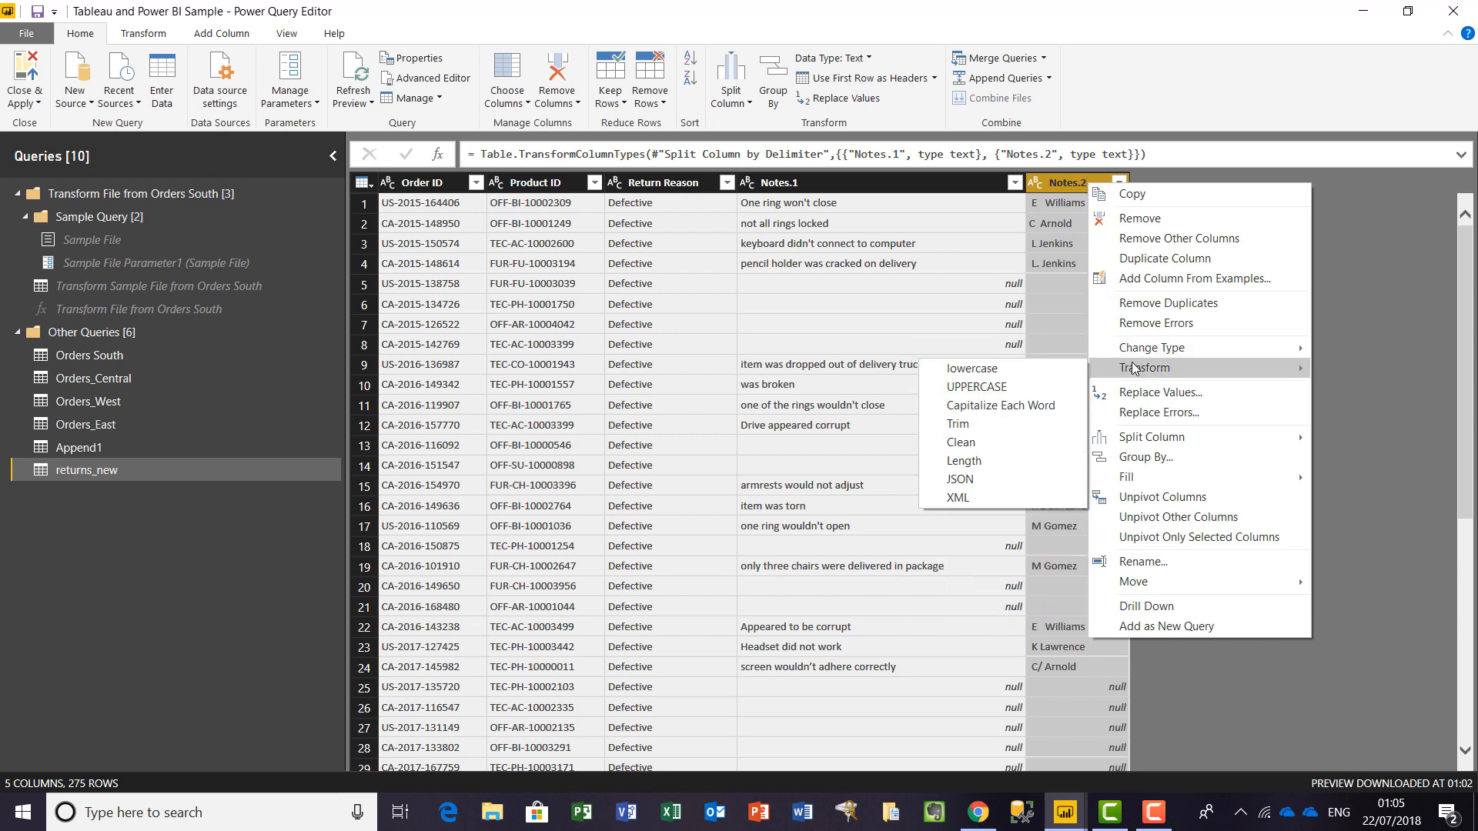
left_click(1006, 424)
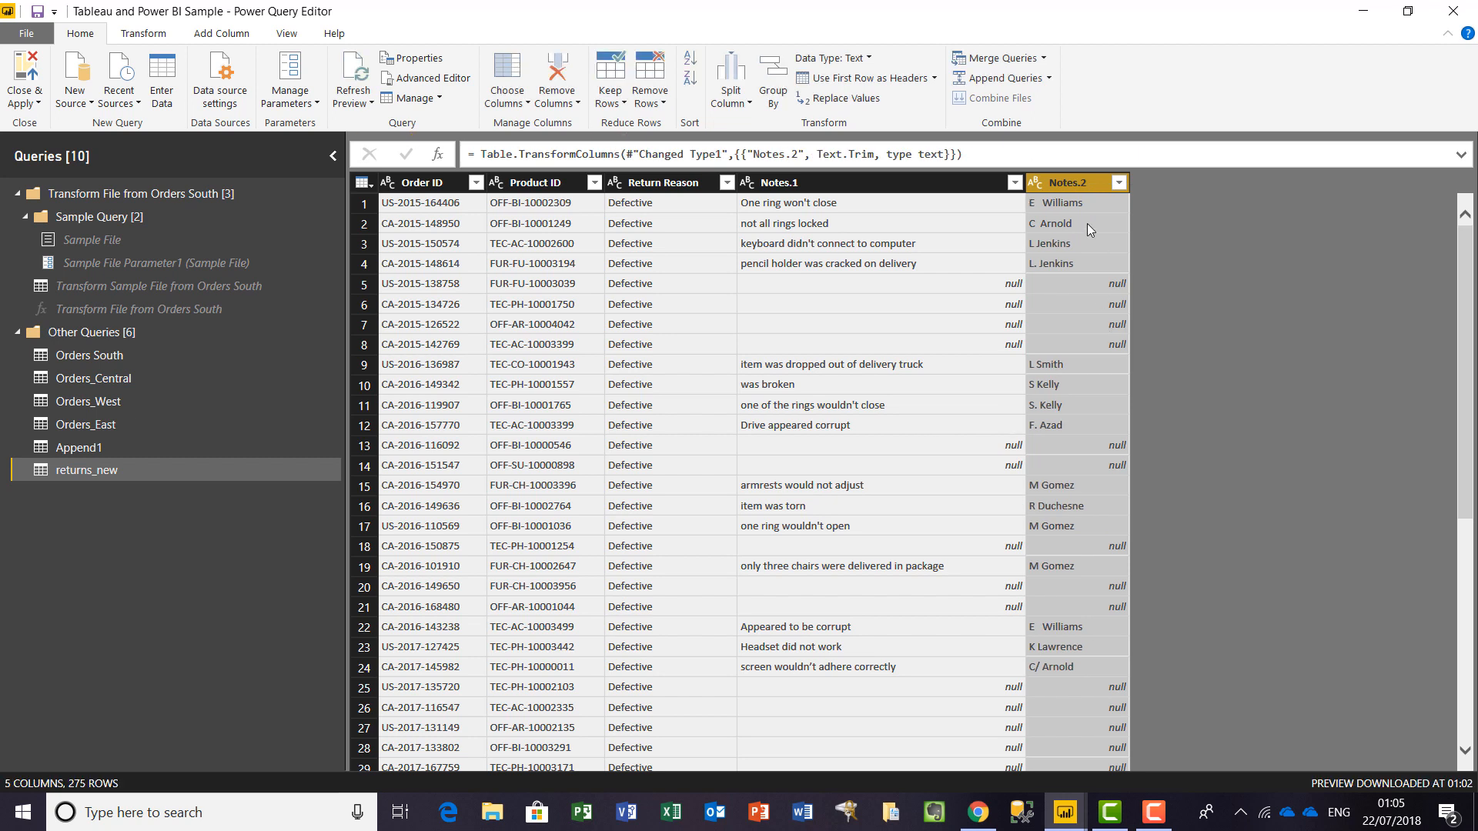
Replace every "." in the Notes.2 column with an empty value.
right_click(1077, 190)
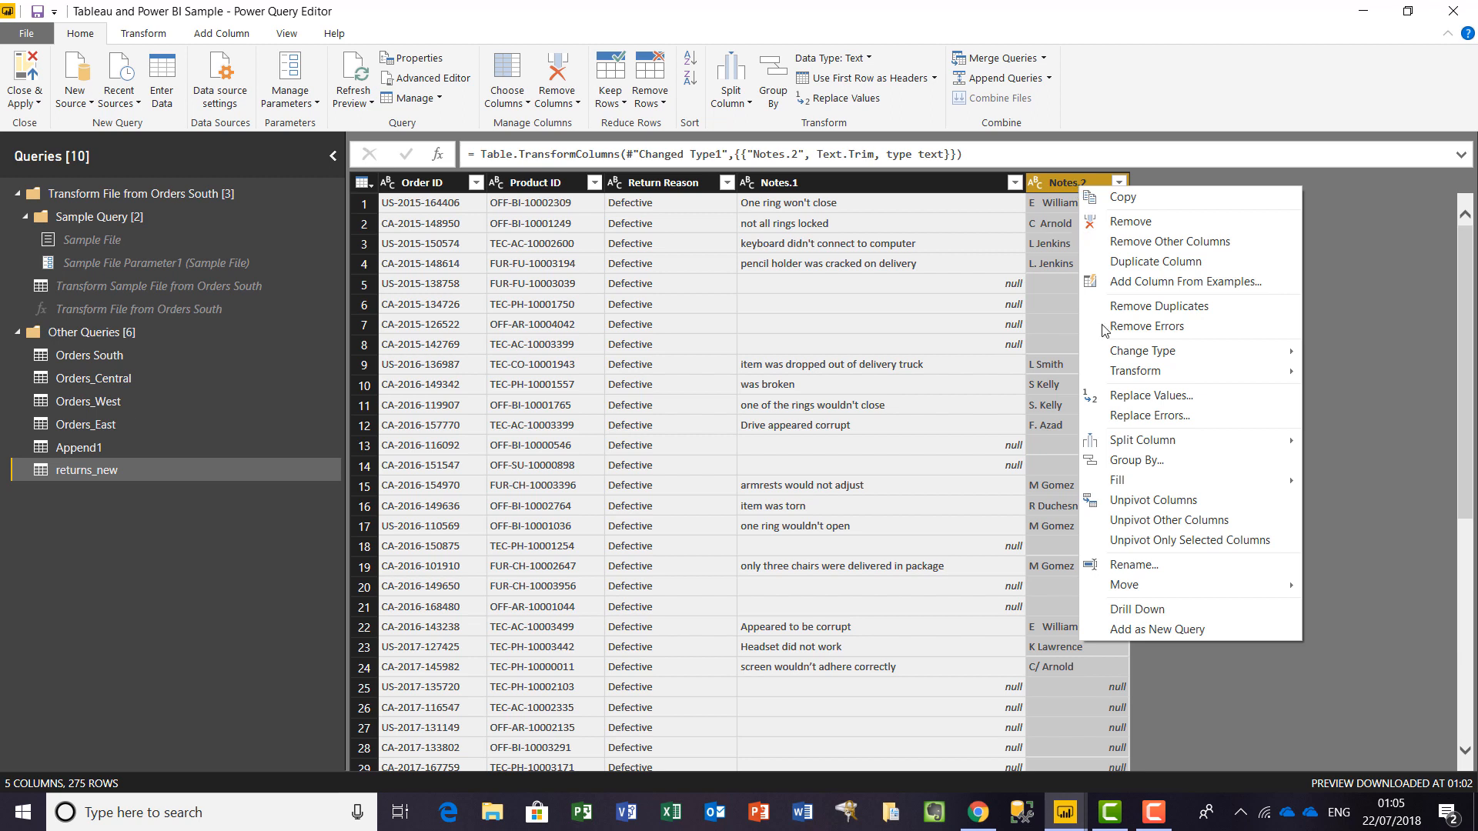
left_click(1183, 407)
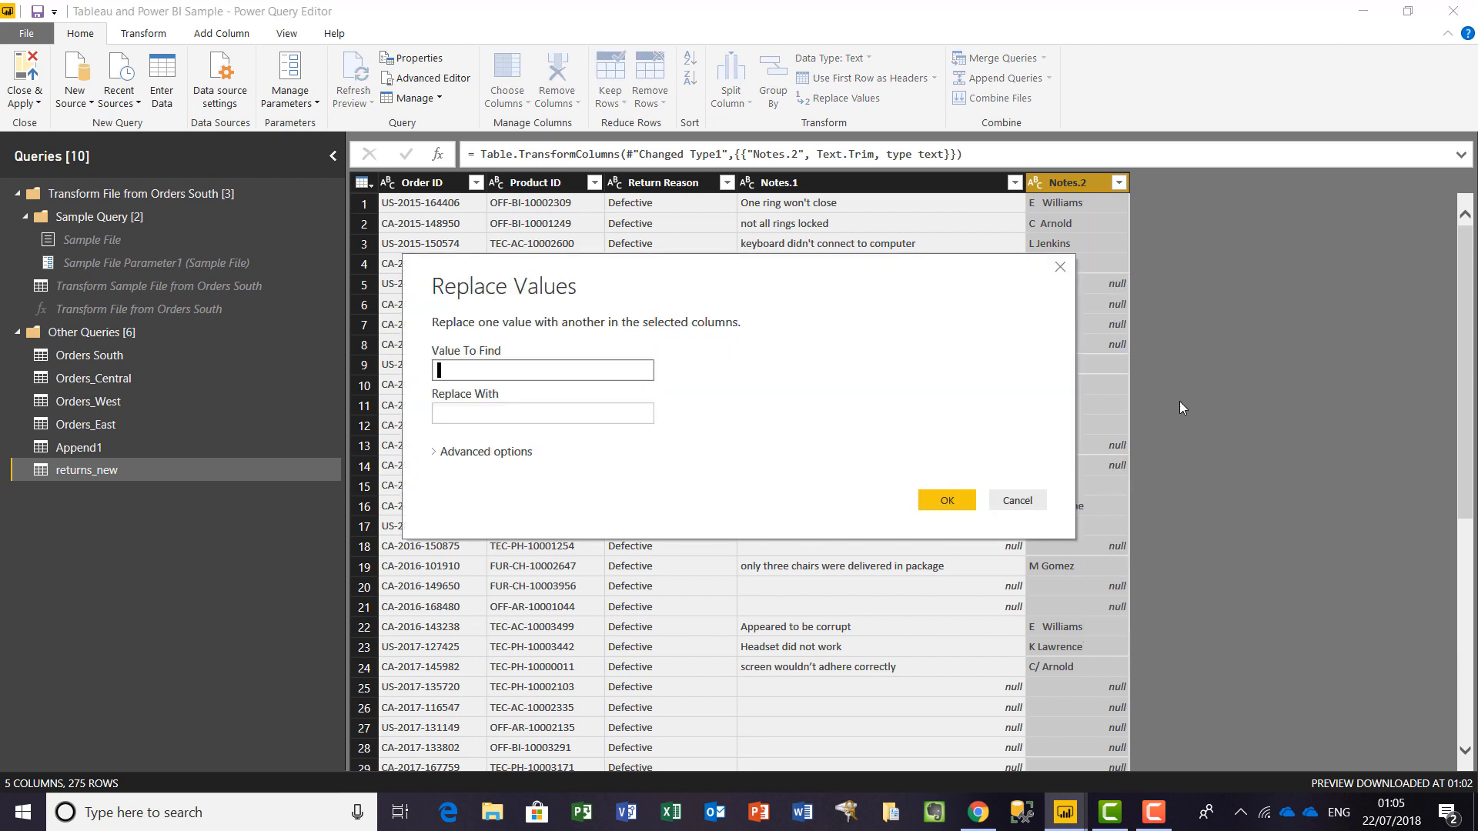
left_click(960, 500)
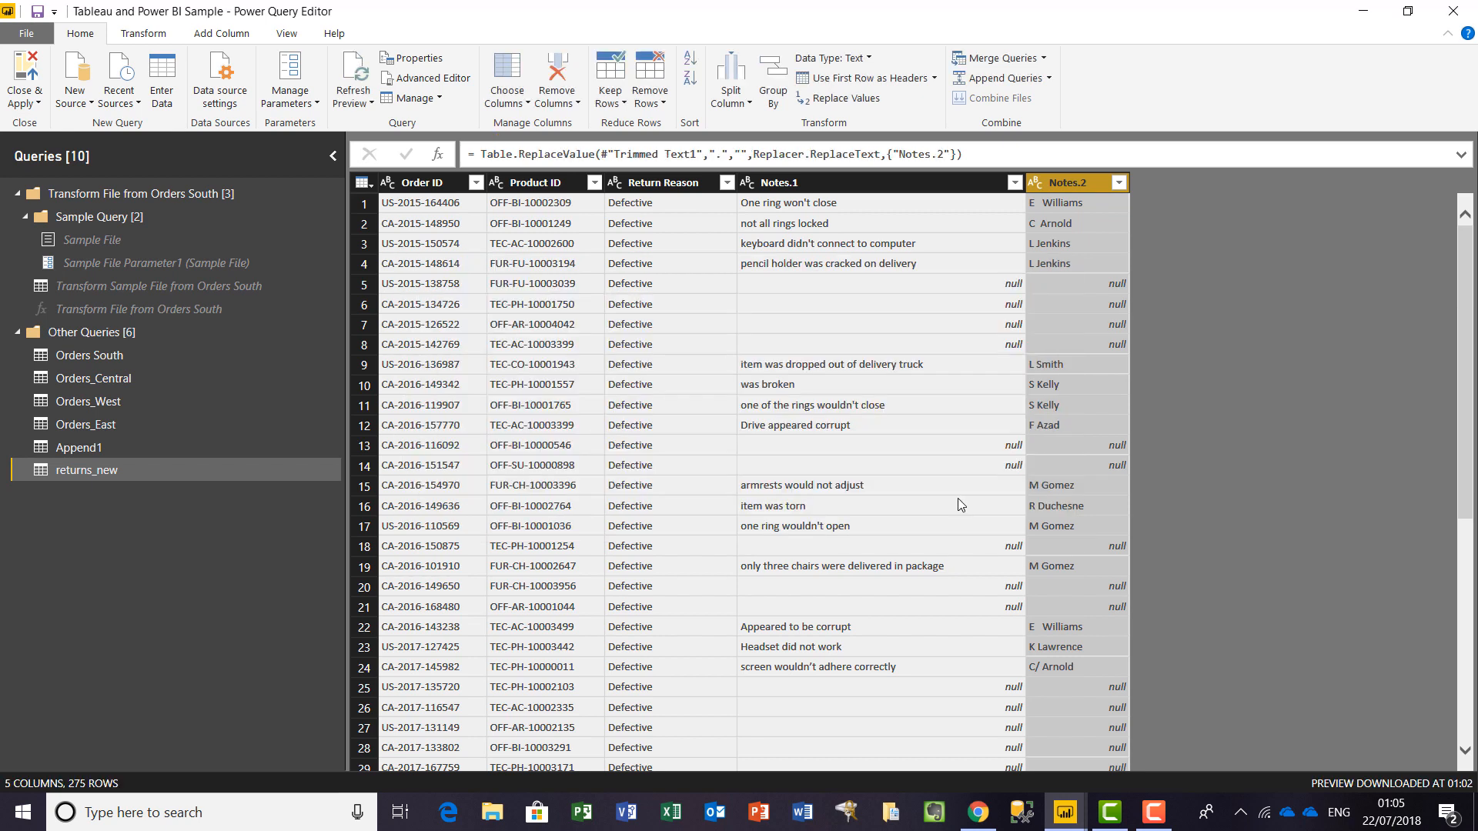
Replace every "/" in the Notes.2 column with an empty value.
right_click(1083, 186)
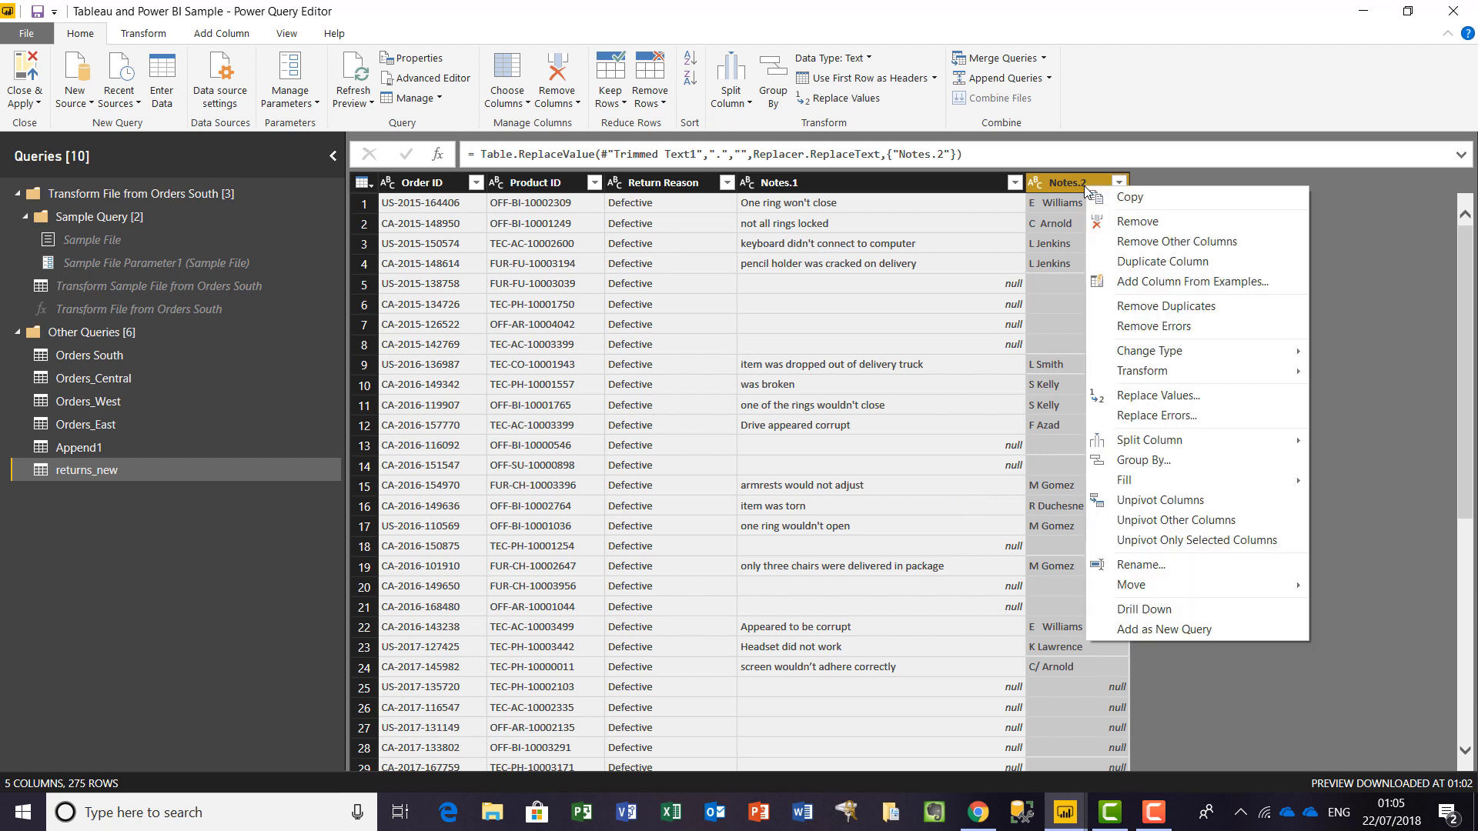
mouse_move(1128, 356)
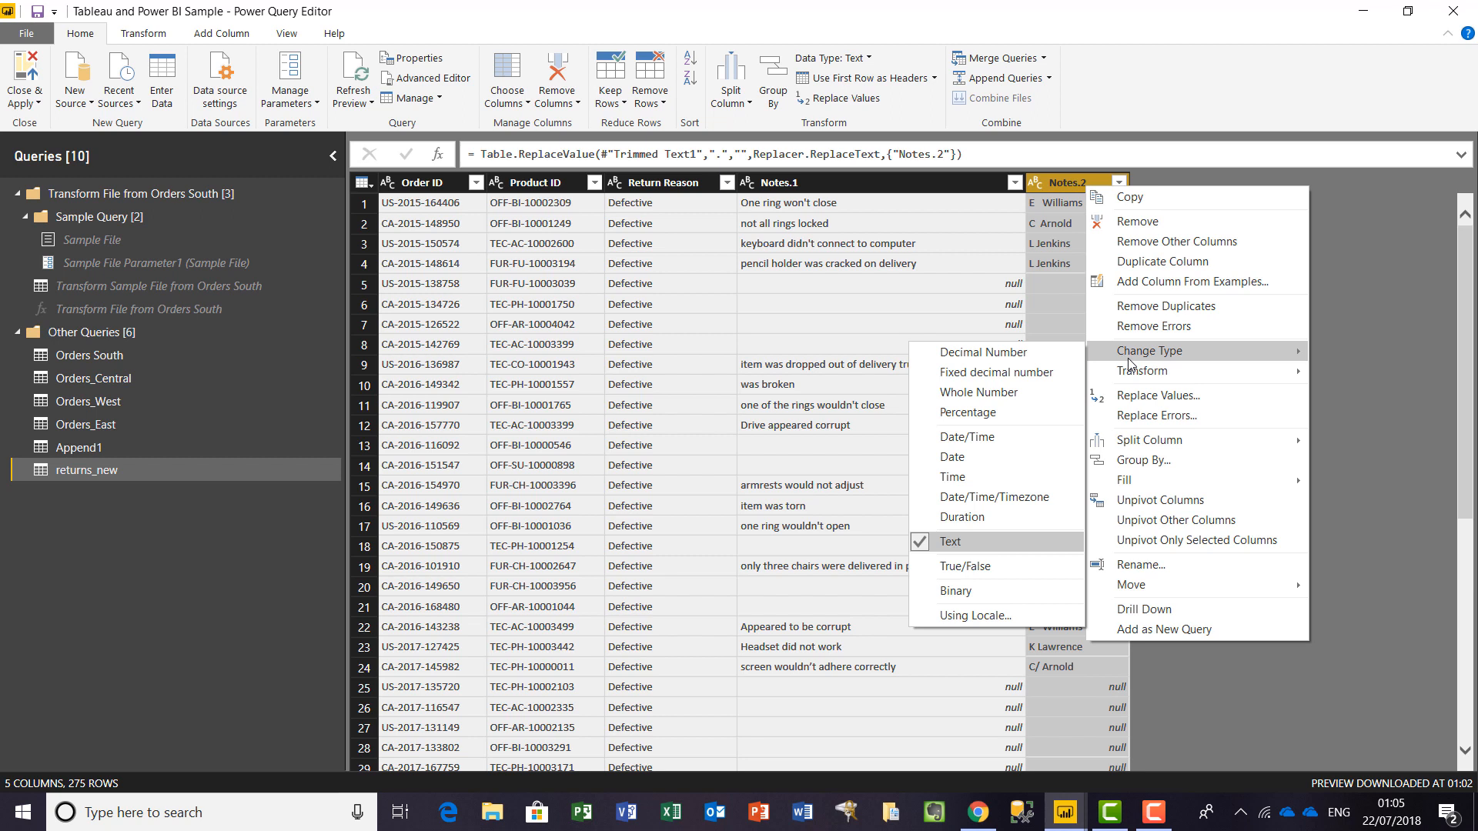
left_click(1139, 392)
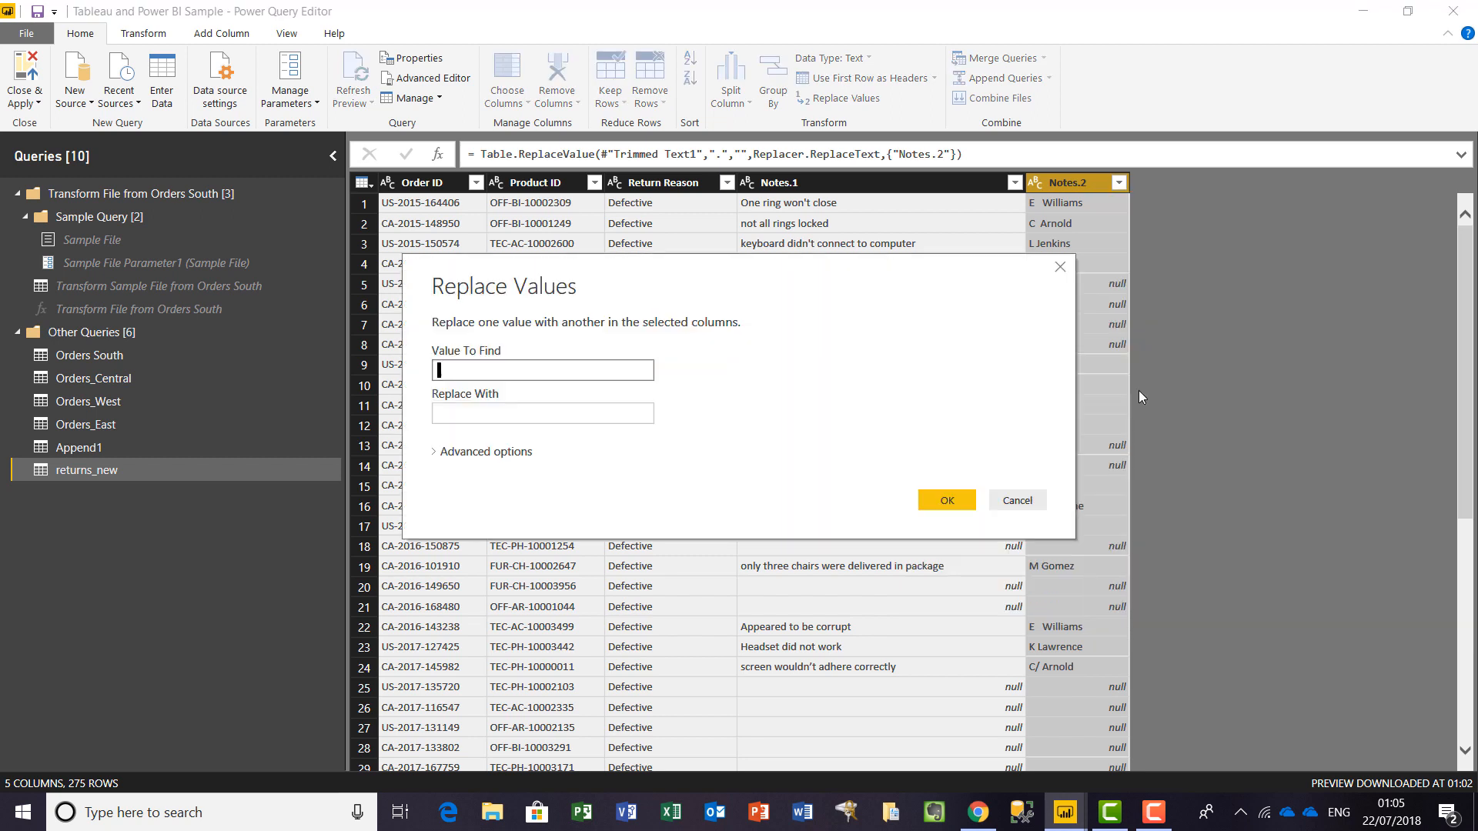
type("/")
left_click(945, 492)
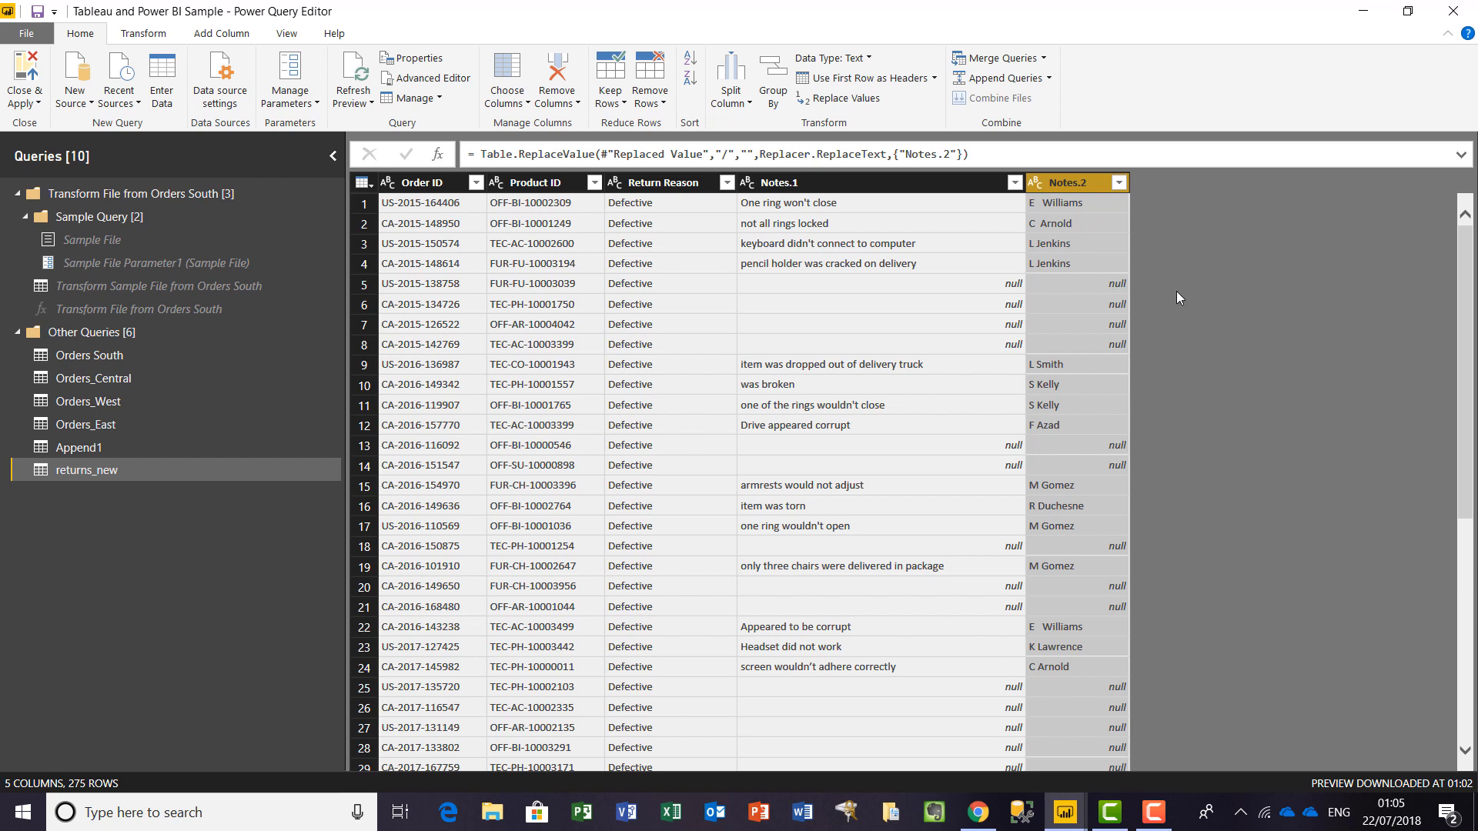
Review the distinct values in Notes.2, keeping all of them selected, and capitalize each word in the column.
left_click(1117, 183)
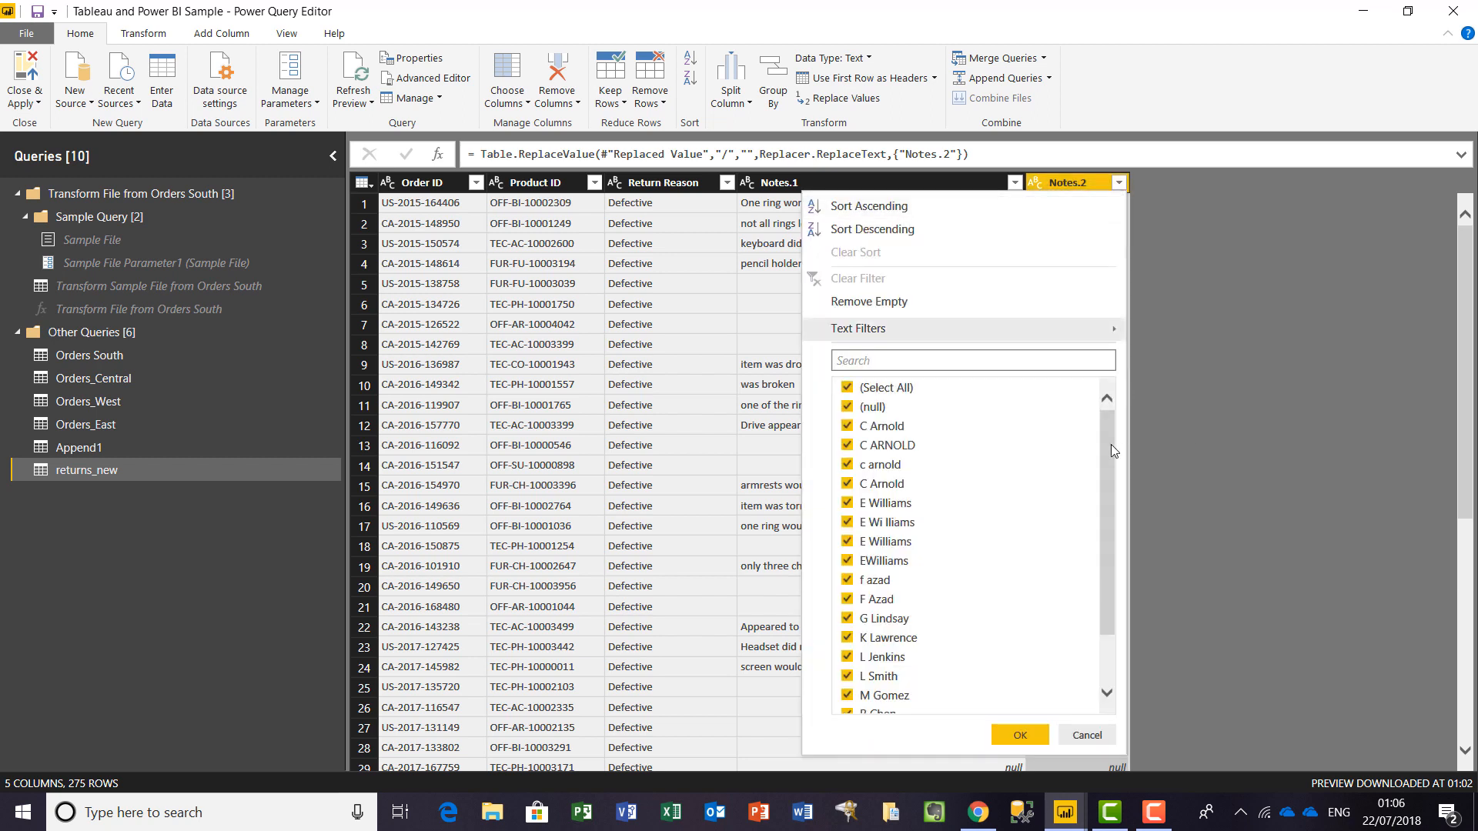
left_click(1019, 735)
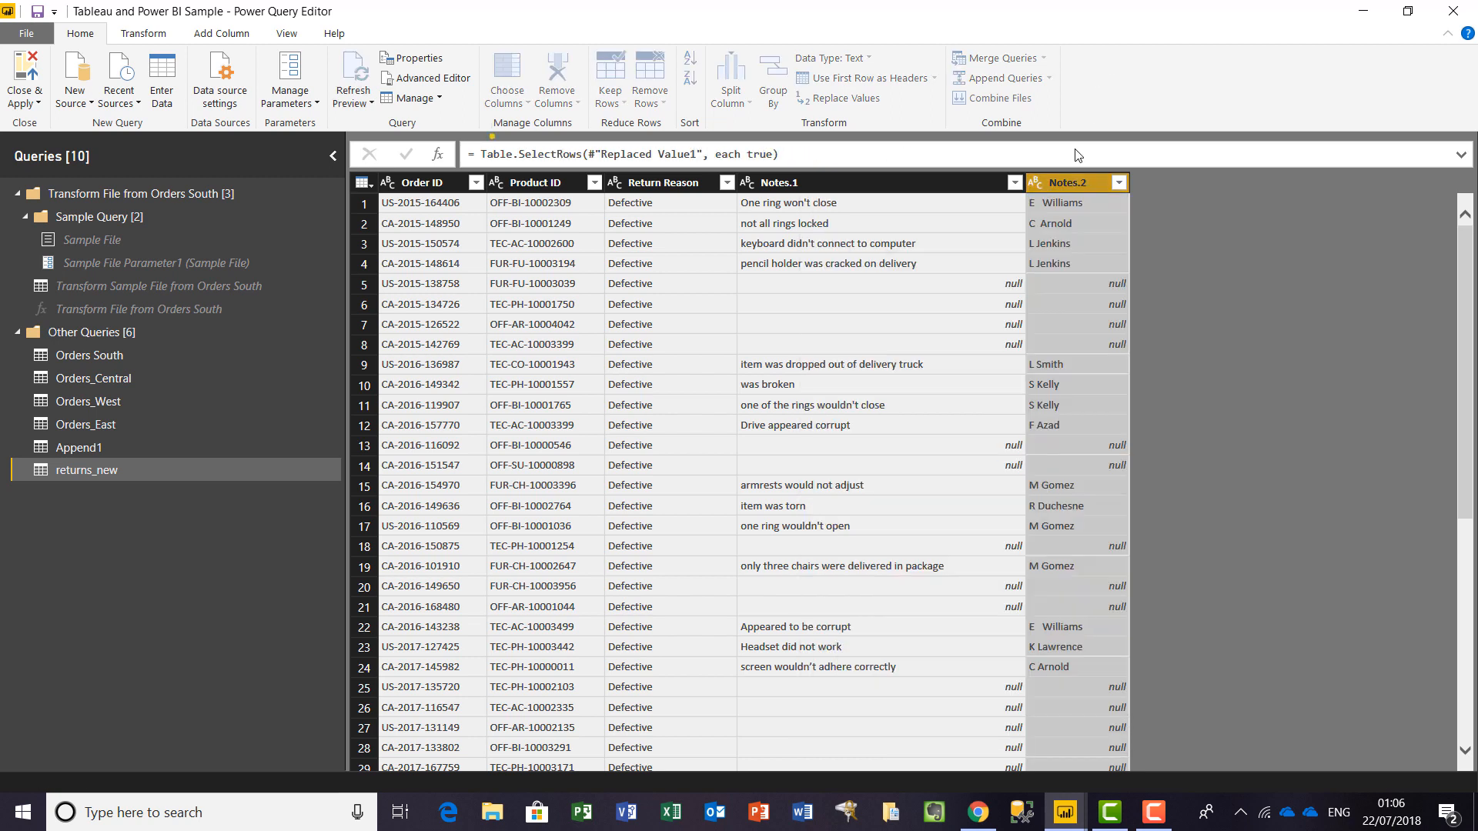
right_click(1085, 188)
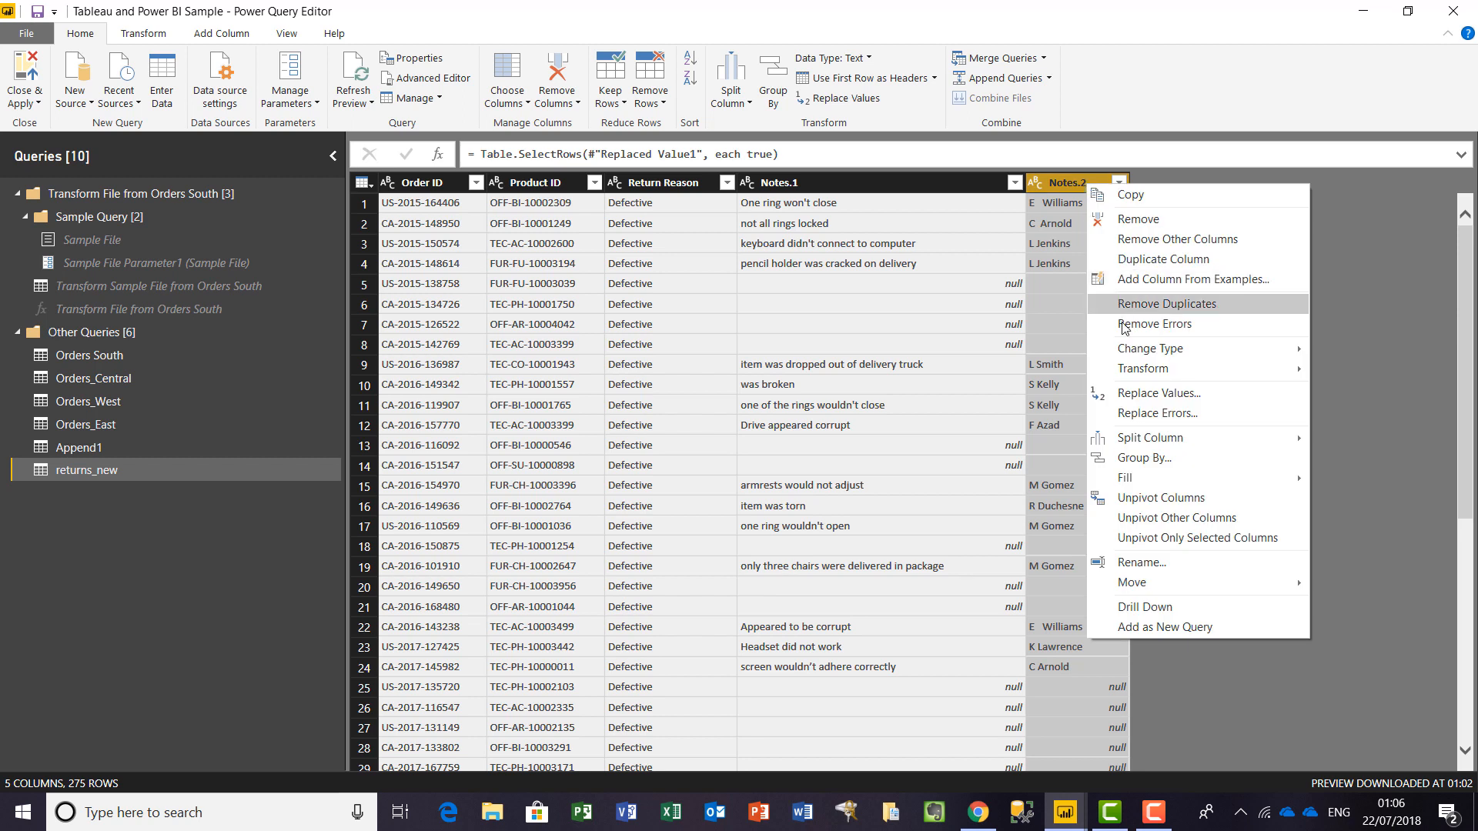
mouse_move(1136, 370)
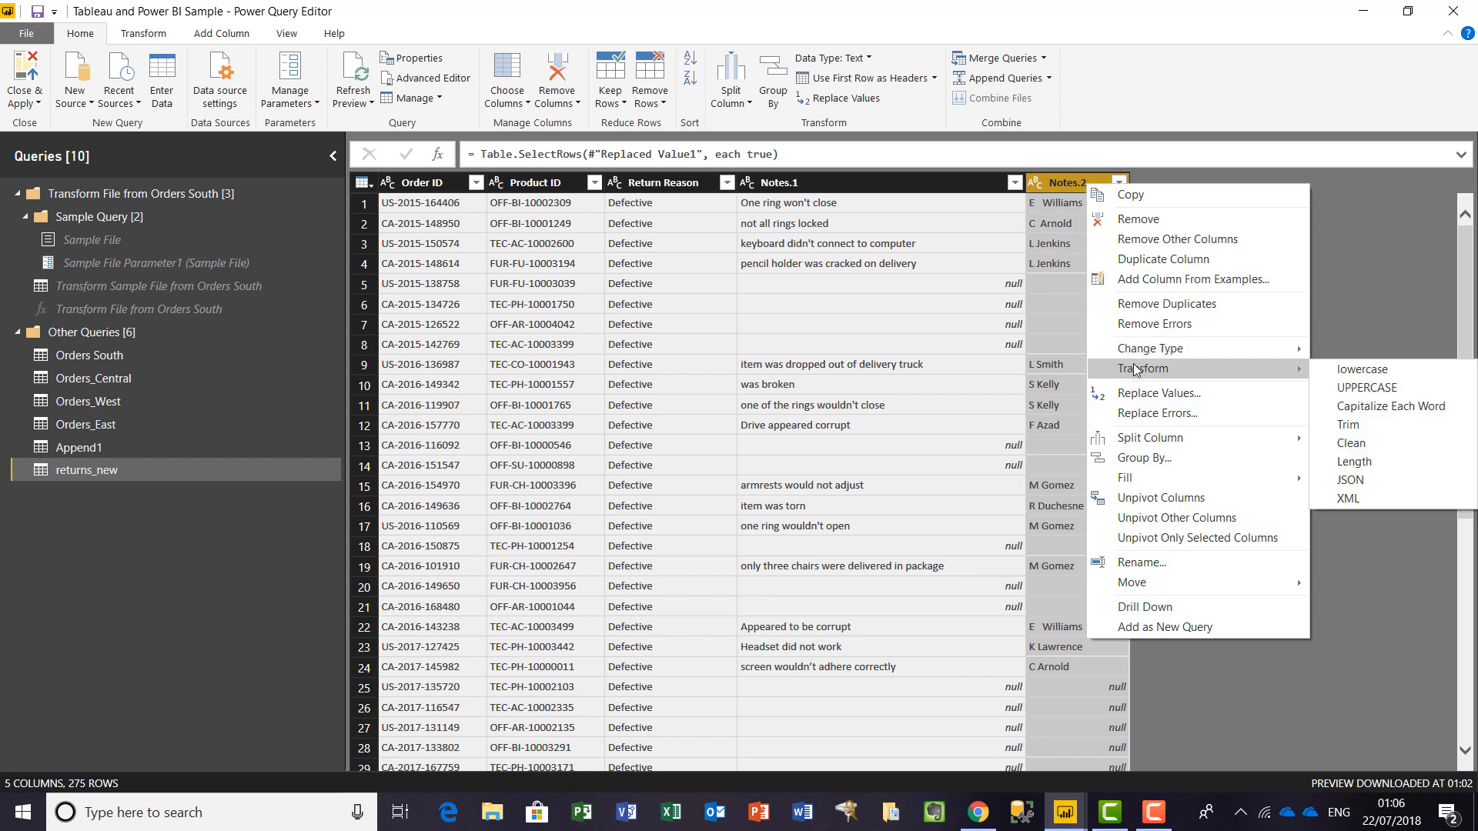
left_click(1333, 411)
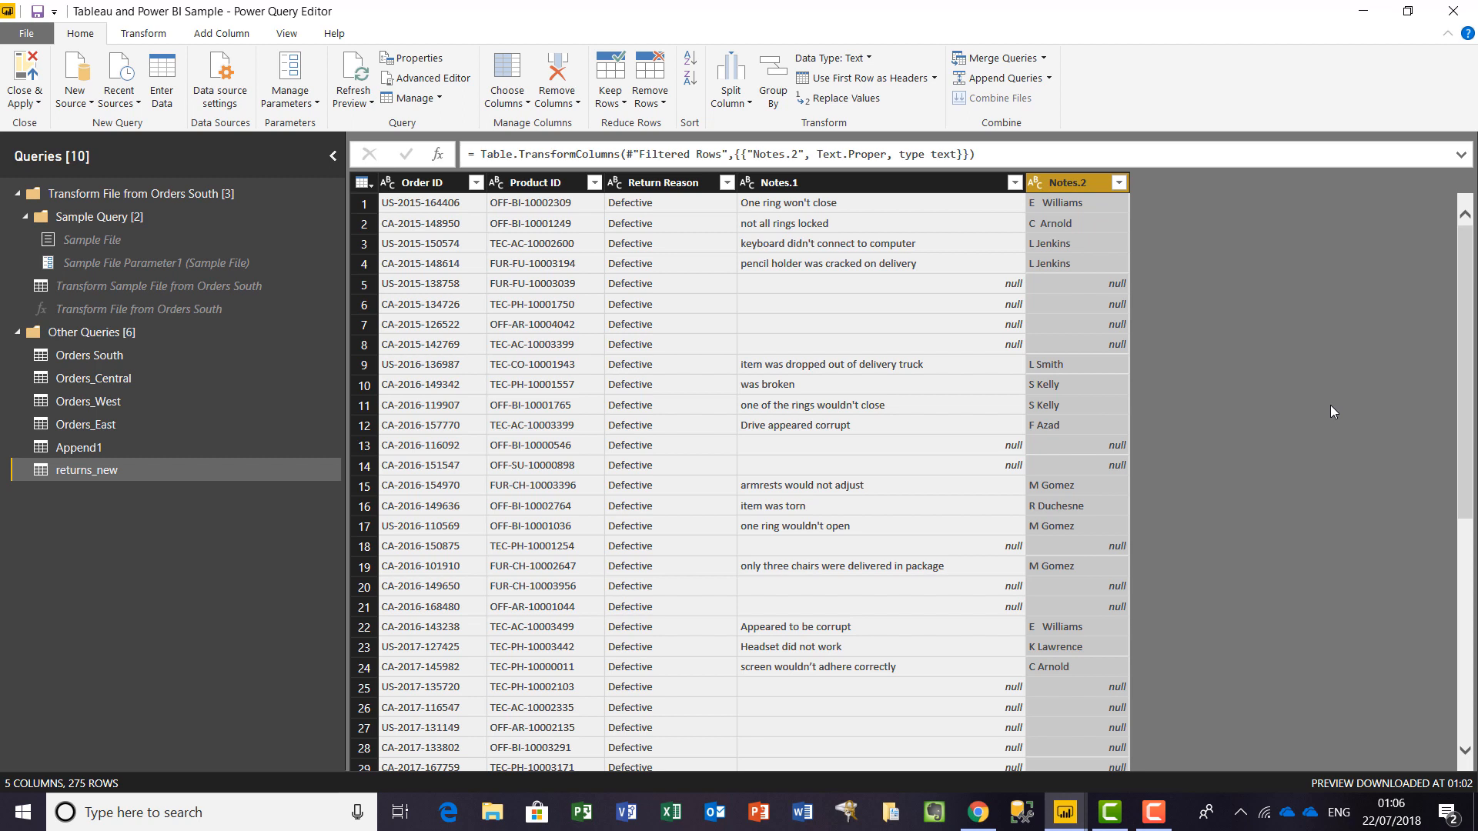
Trim the Notes.2 column again after the capitalization.
right_click(1085, 191)
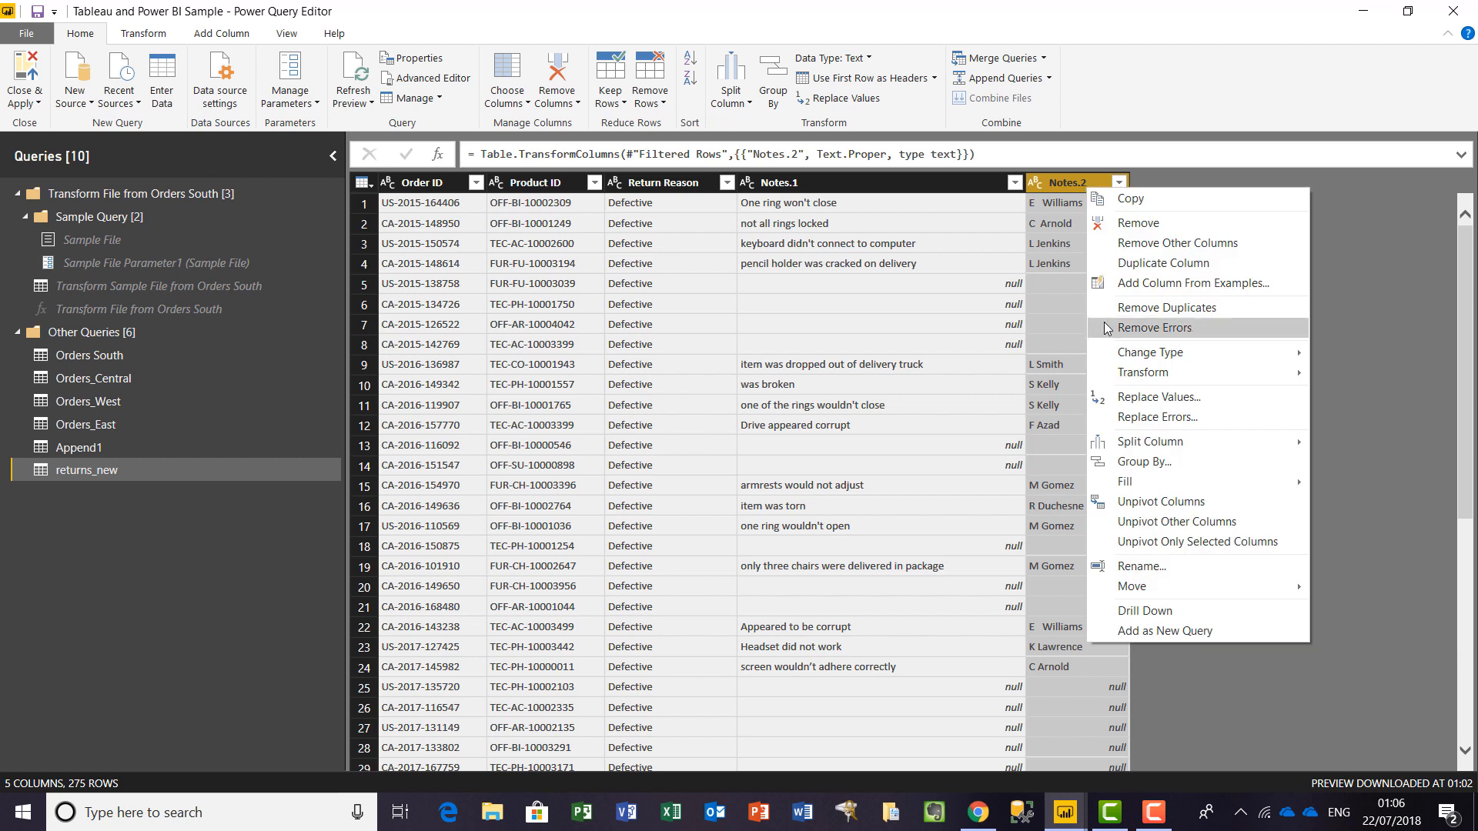
mouse_move(1120, 373)
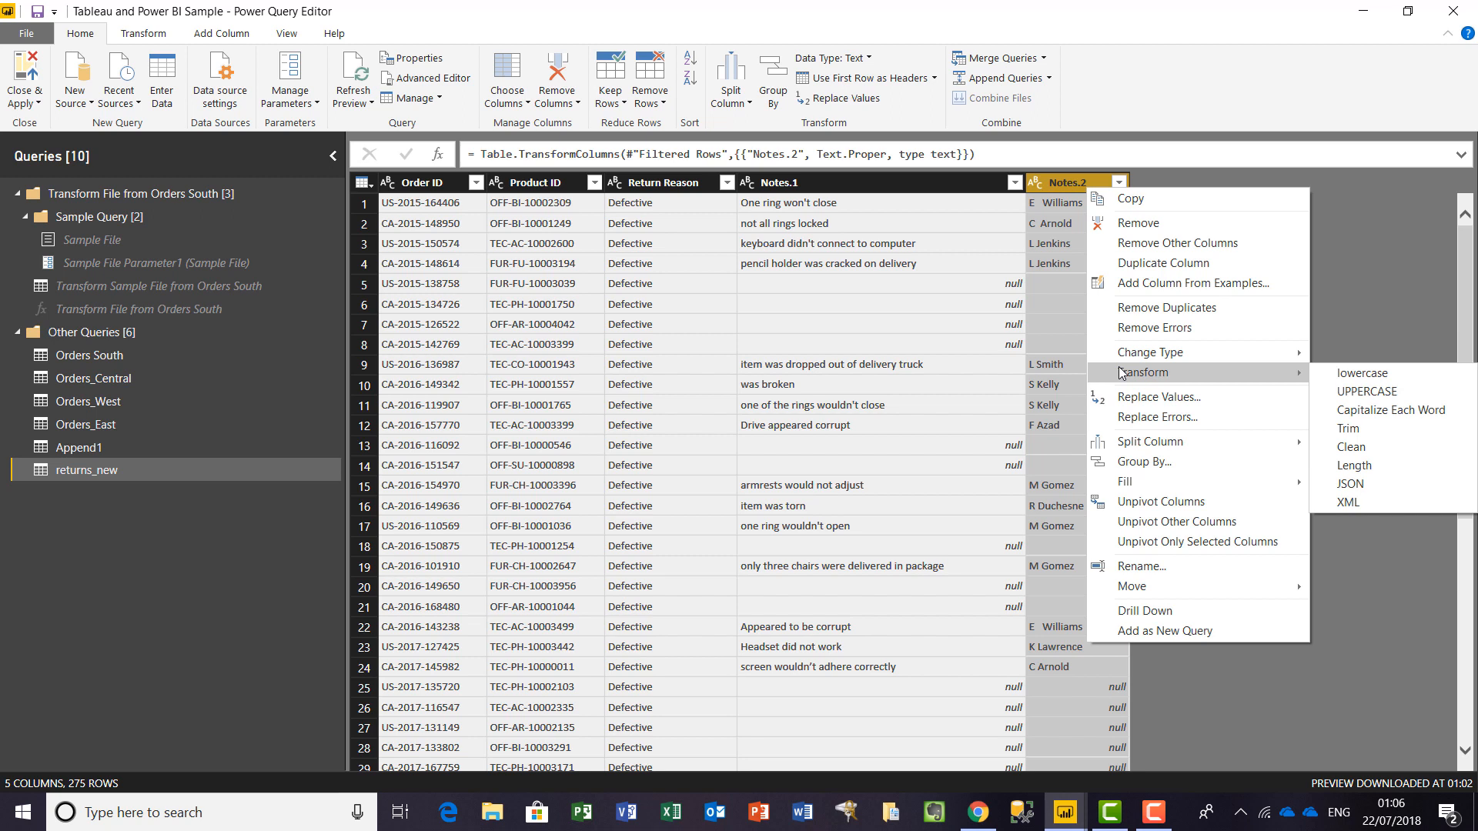
left_click(1373, 431)
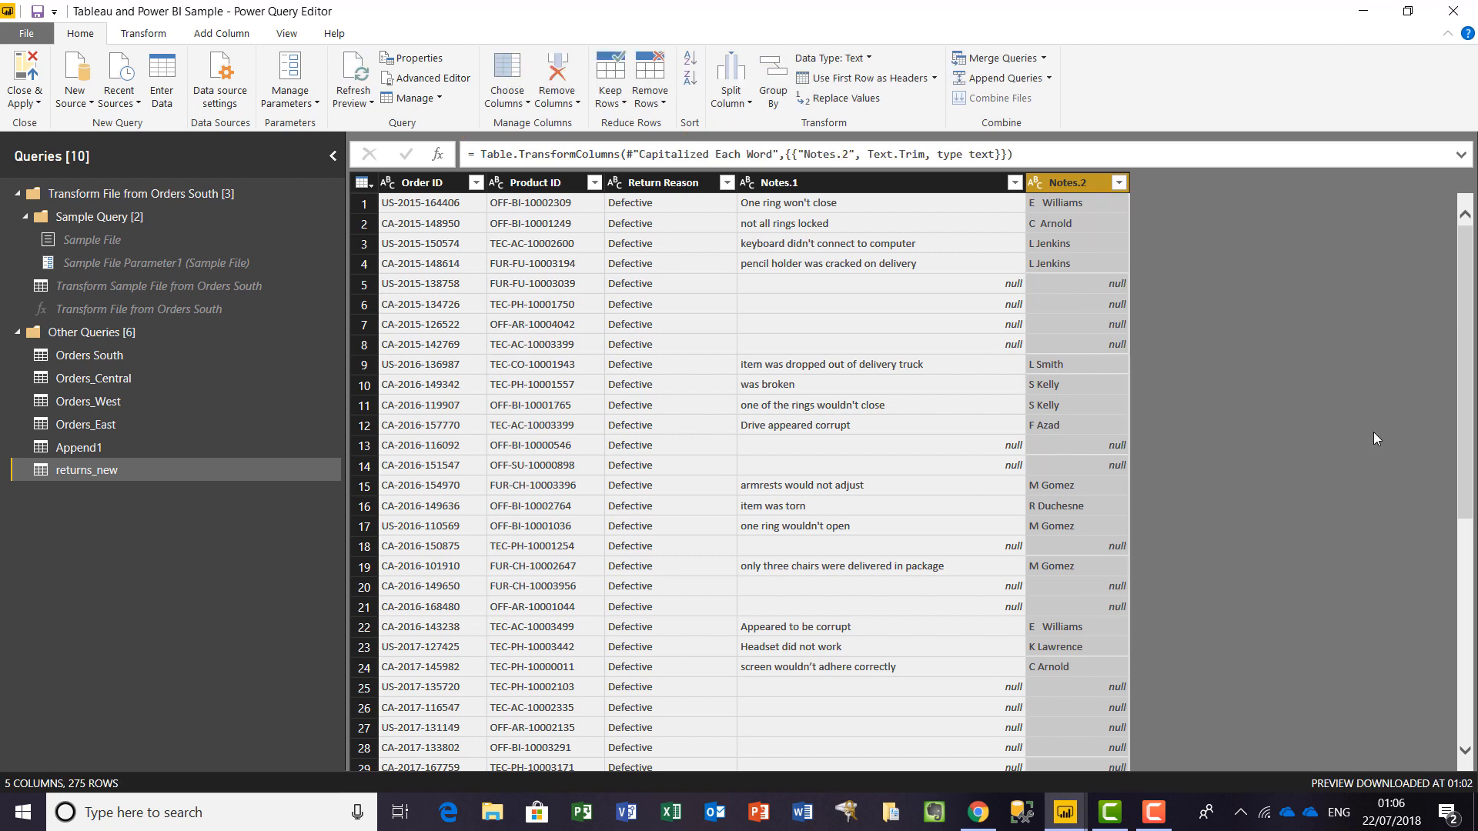
Replace double spaces with a single space throughout the Notes.2 column.
right_click(1078, 179)
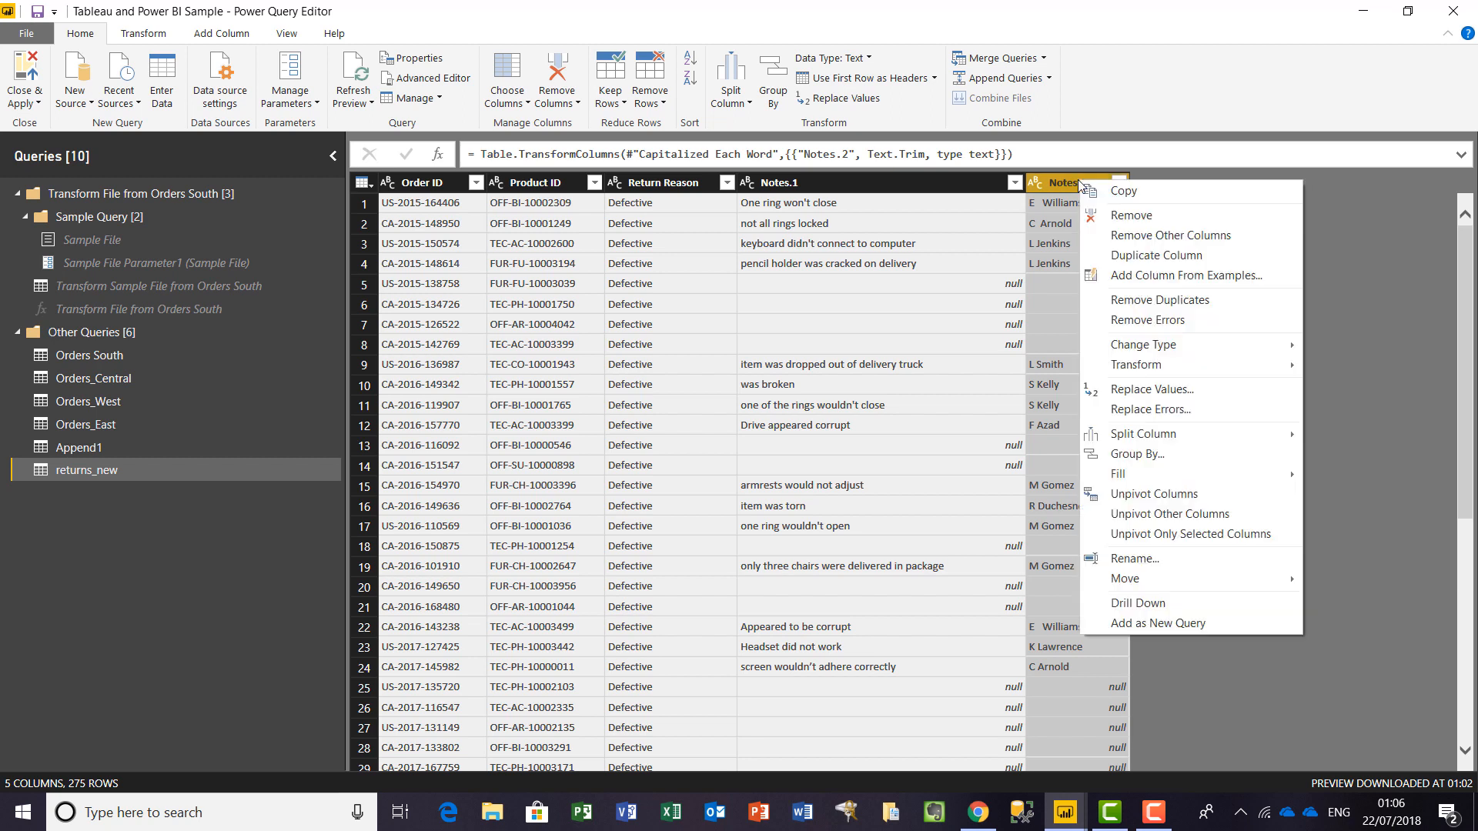
left_click(1147, 394)
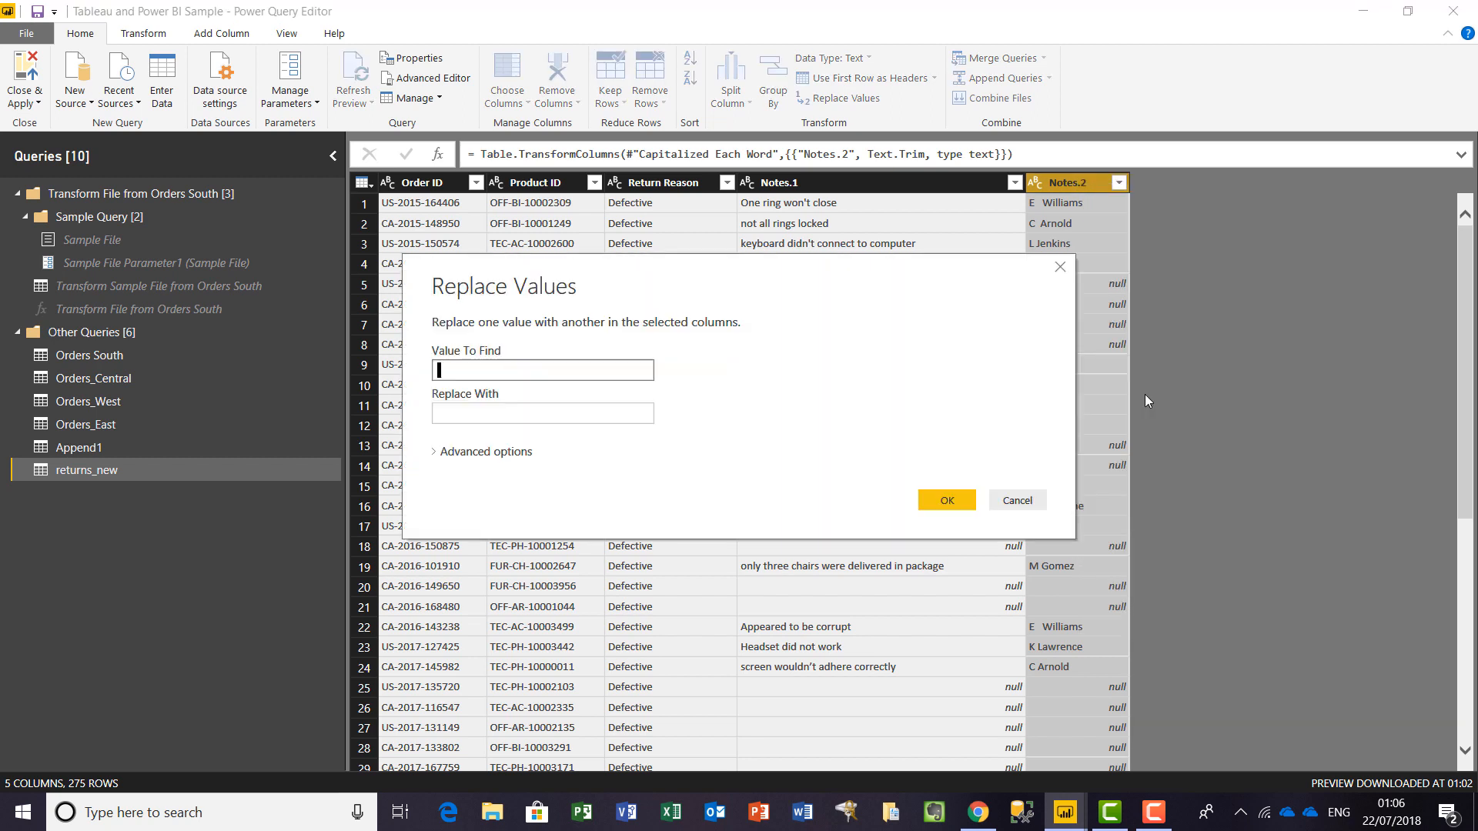
left_click(577, 413)
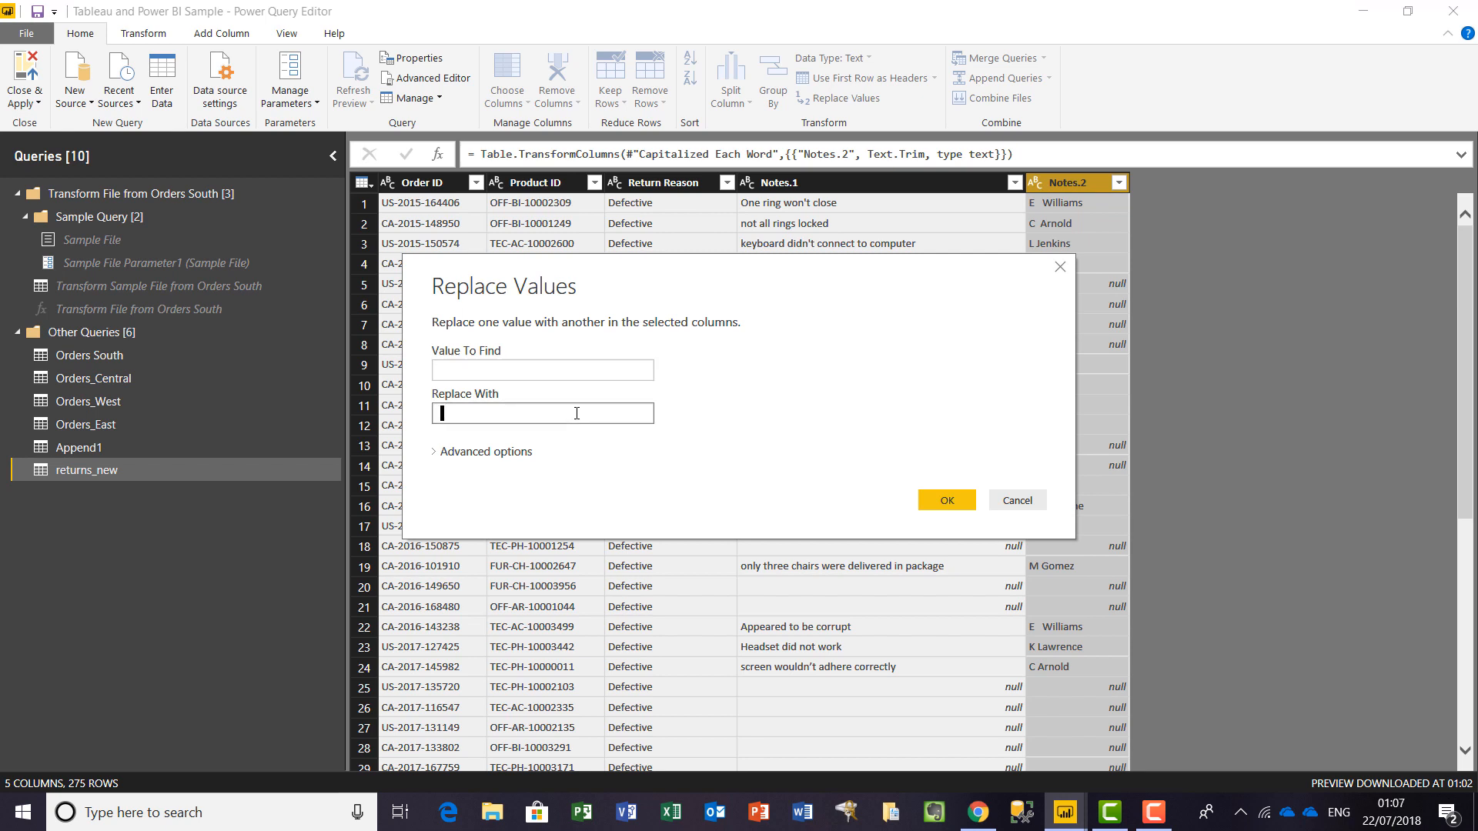
left_click(434, 454)
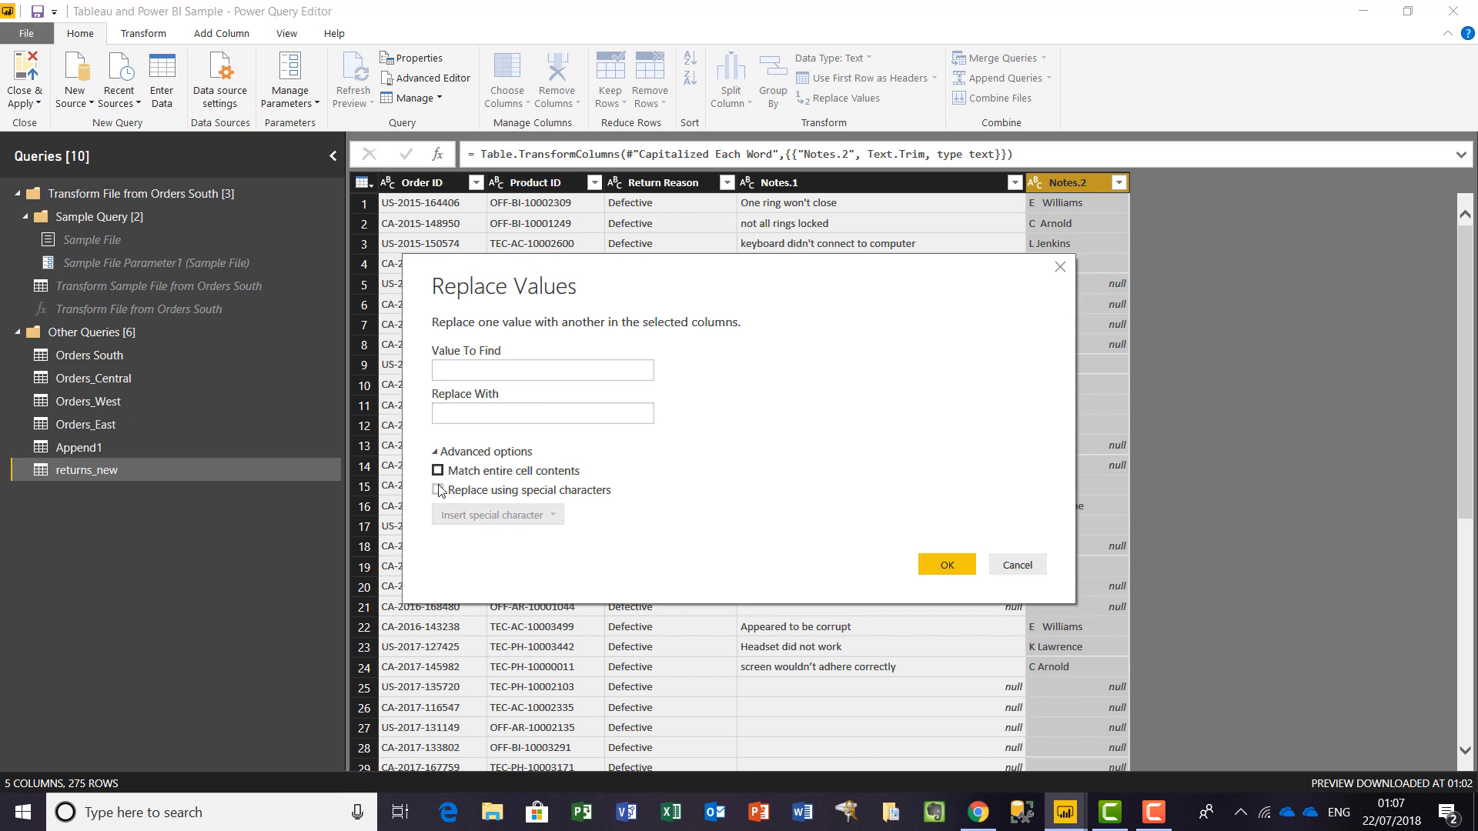
left_click(940, 568)
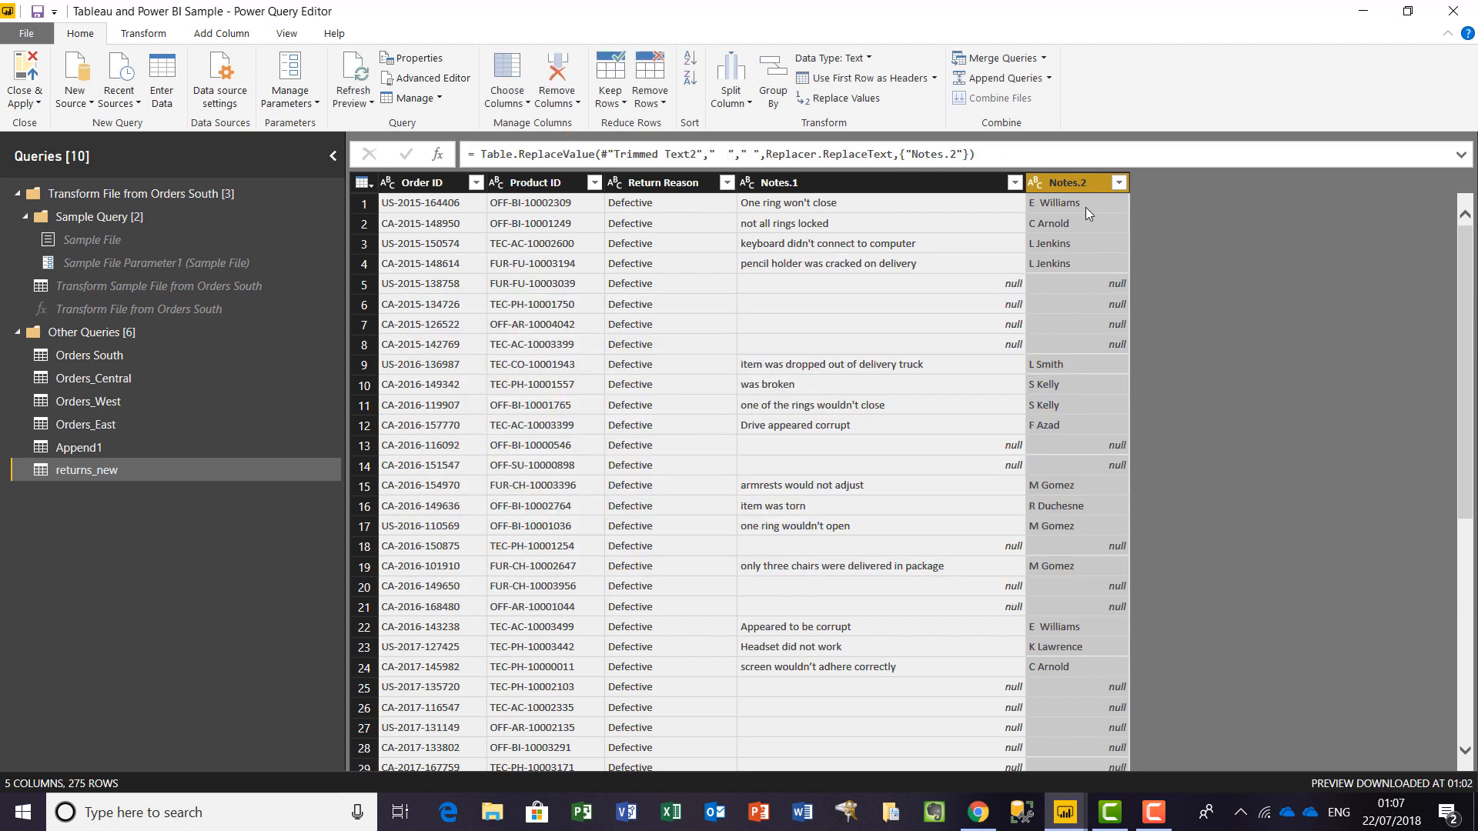
Check the distinct values in Notes.2 and sort the rows by that column in ascending order.
left_click(1119, 184)
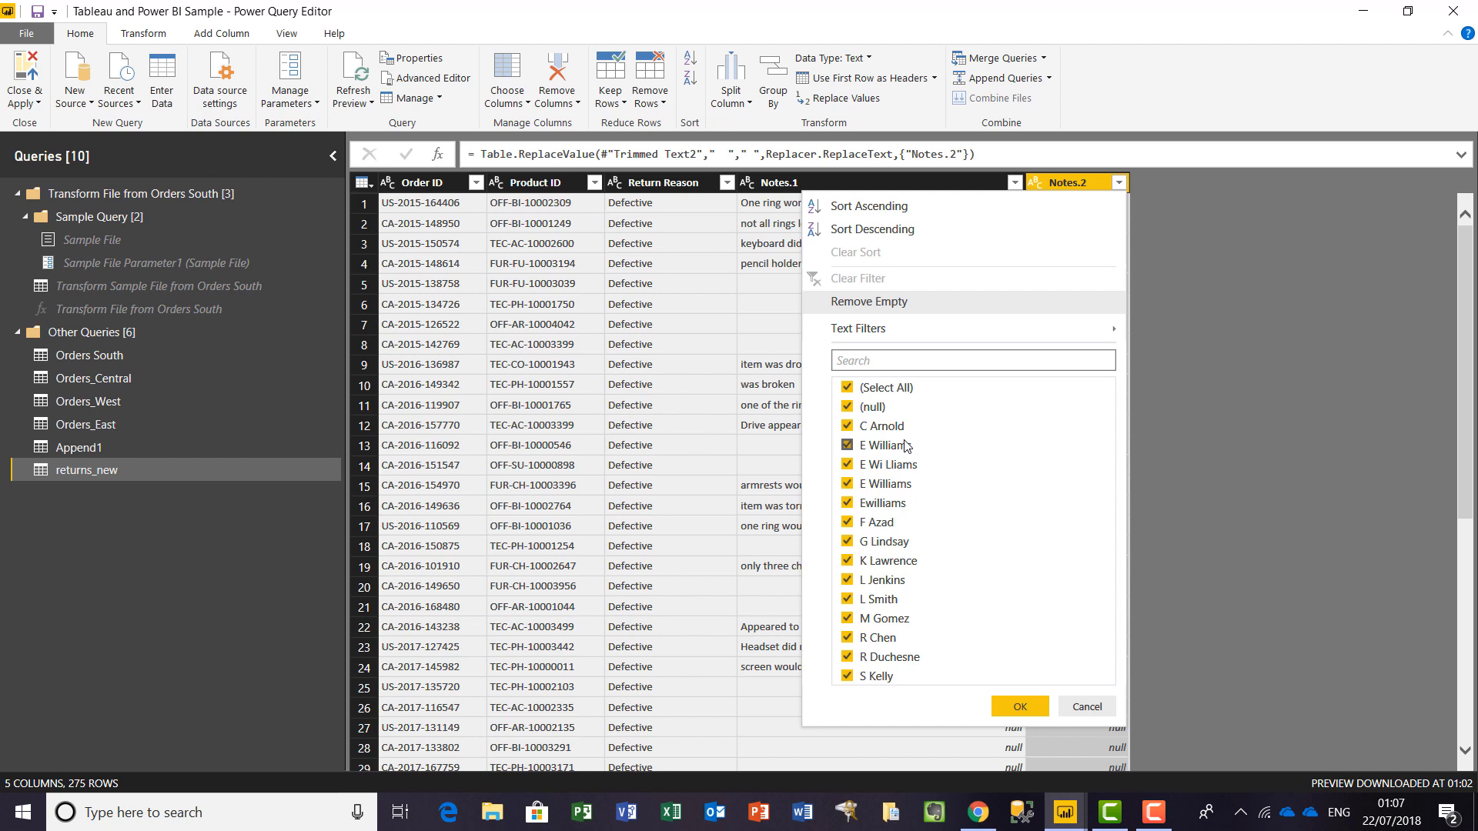
left_click(1101, 708)
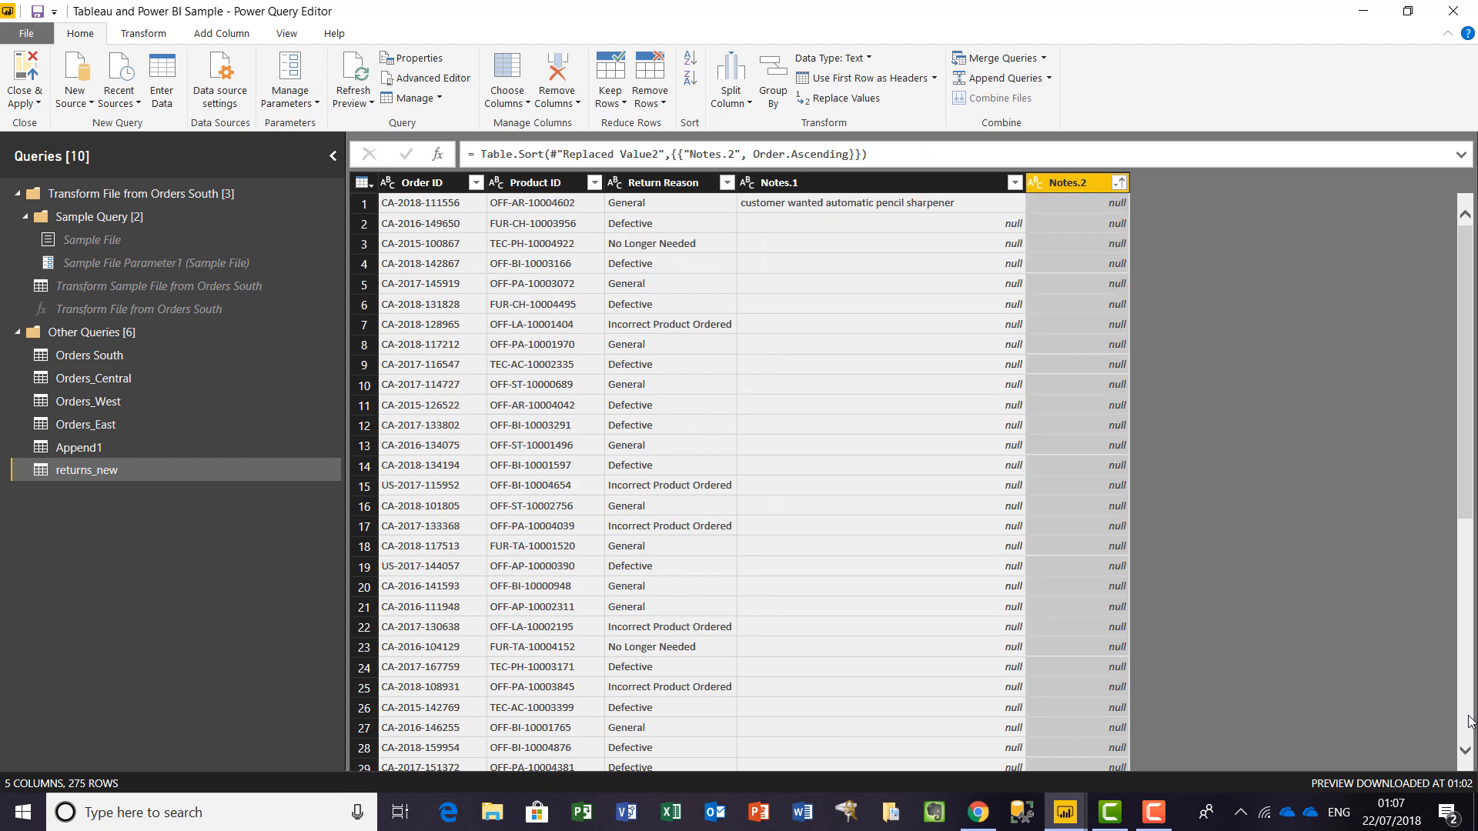
Replace the double-spaced name found in row 136 of Notes.2 with the same name containing a single space.
scroll(1469, 721, "down", 15)
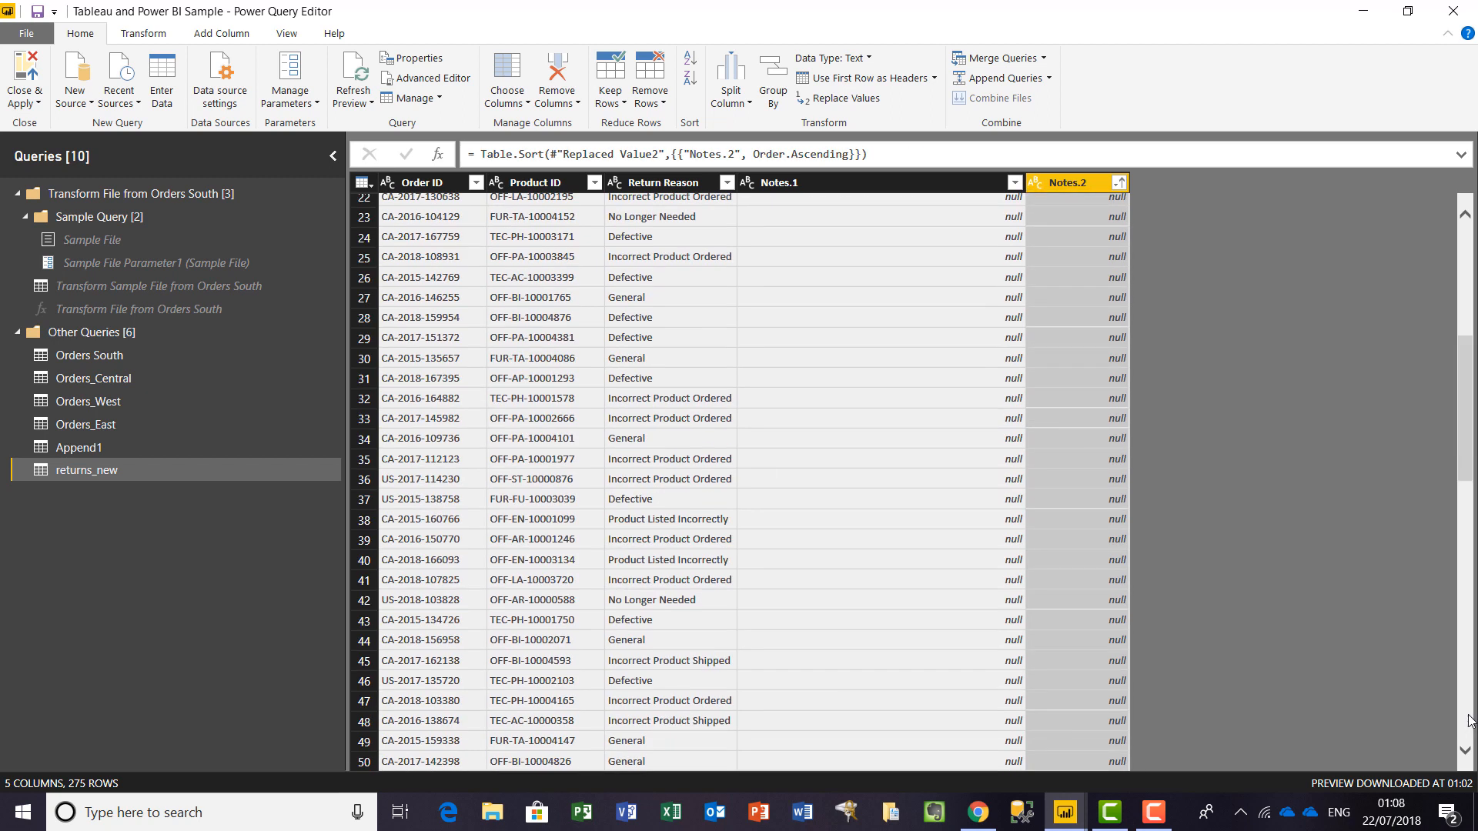
scroll(1470, 721, "down", 17)
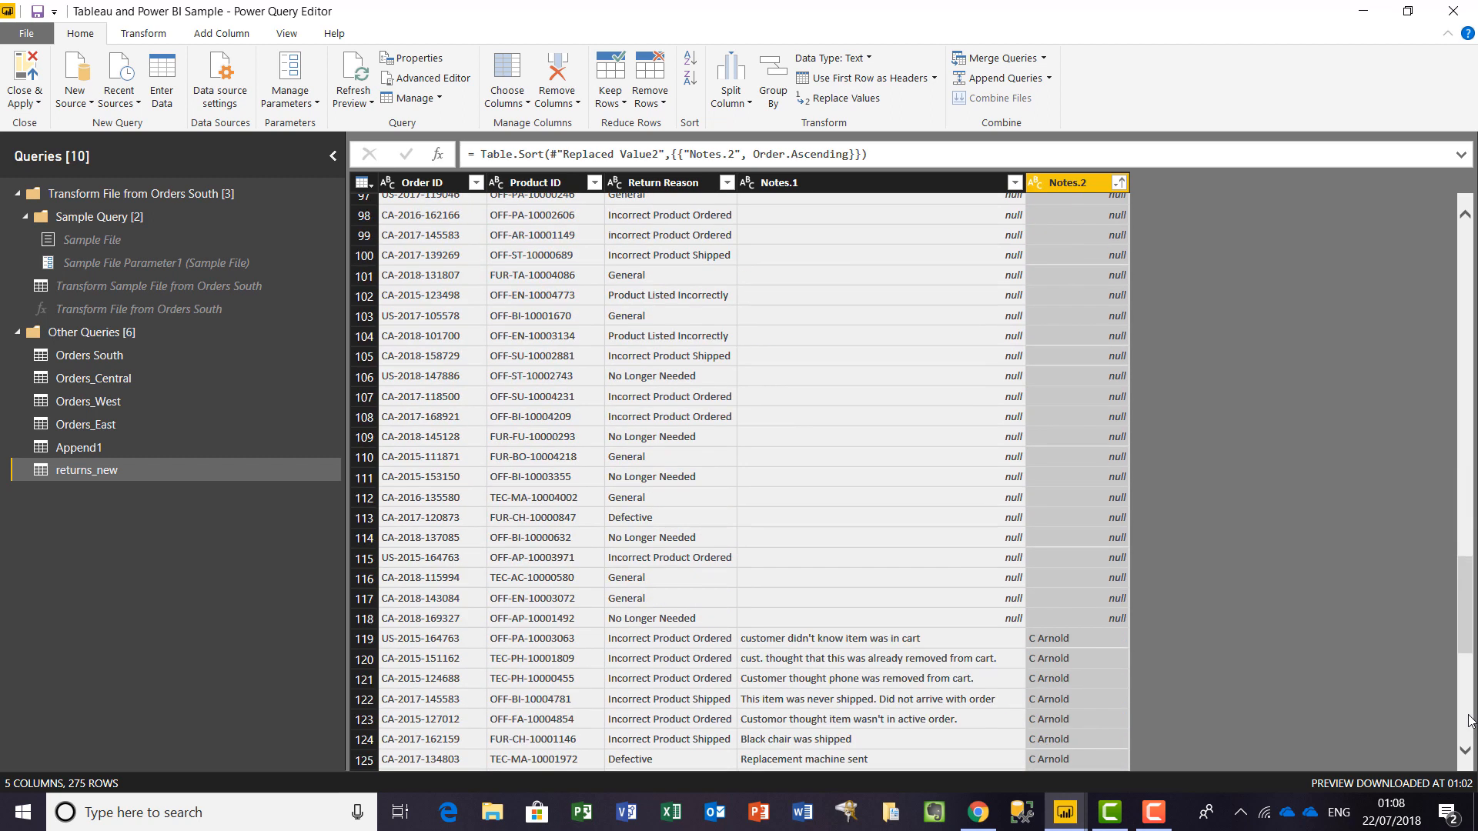
scroll(1470, 721, "down", 8)
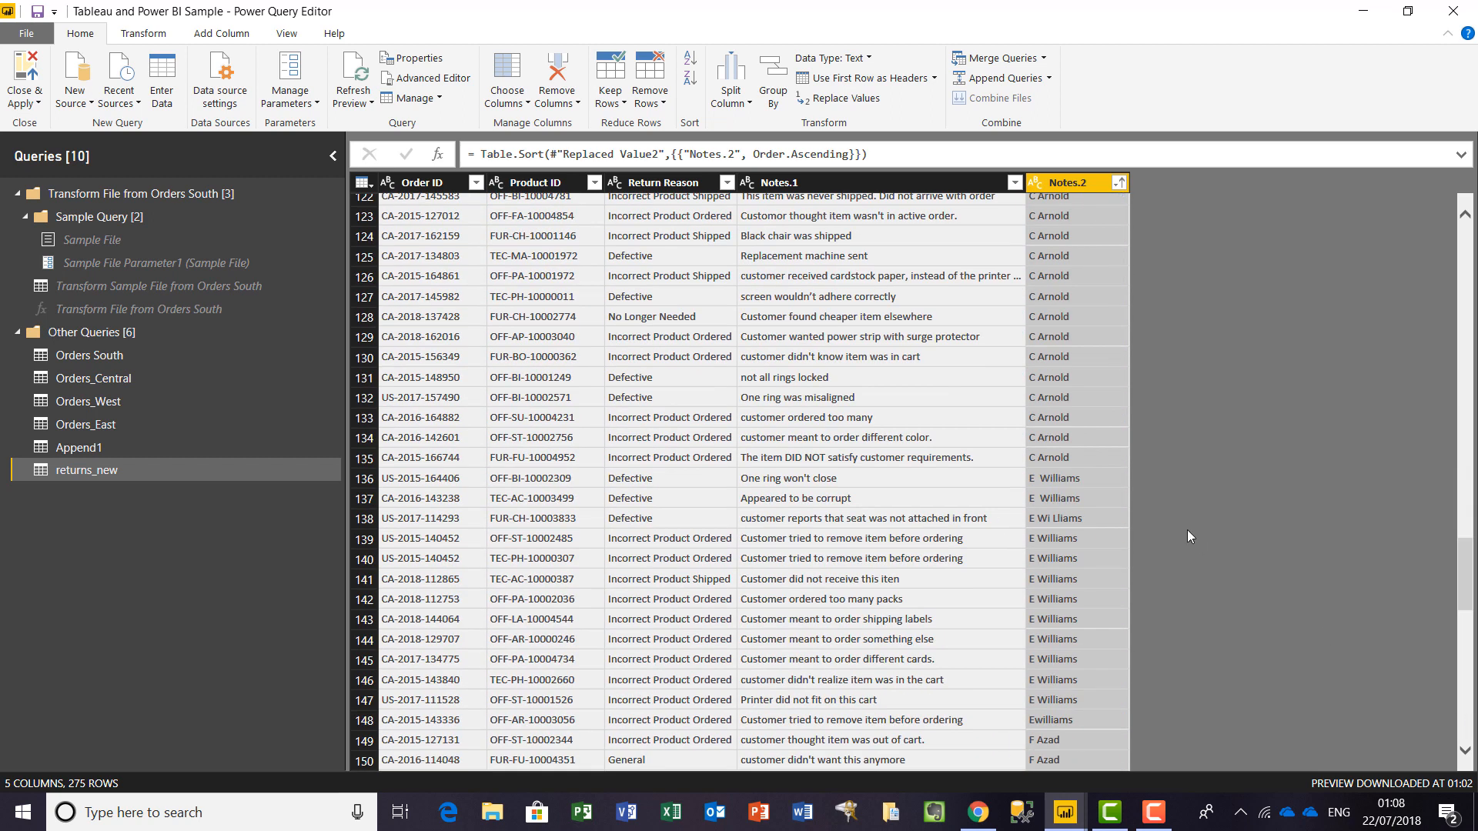
left_click(1084, 477)
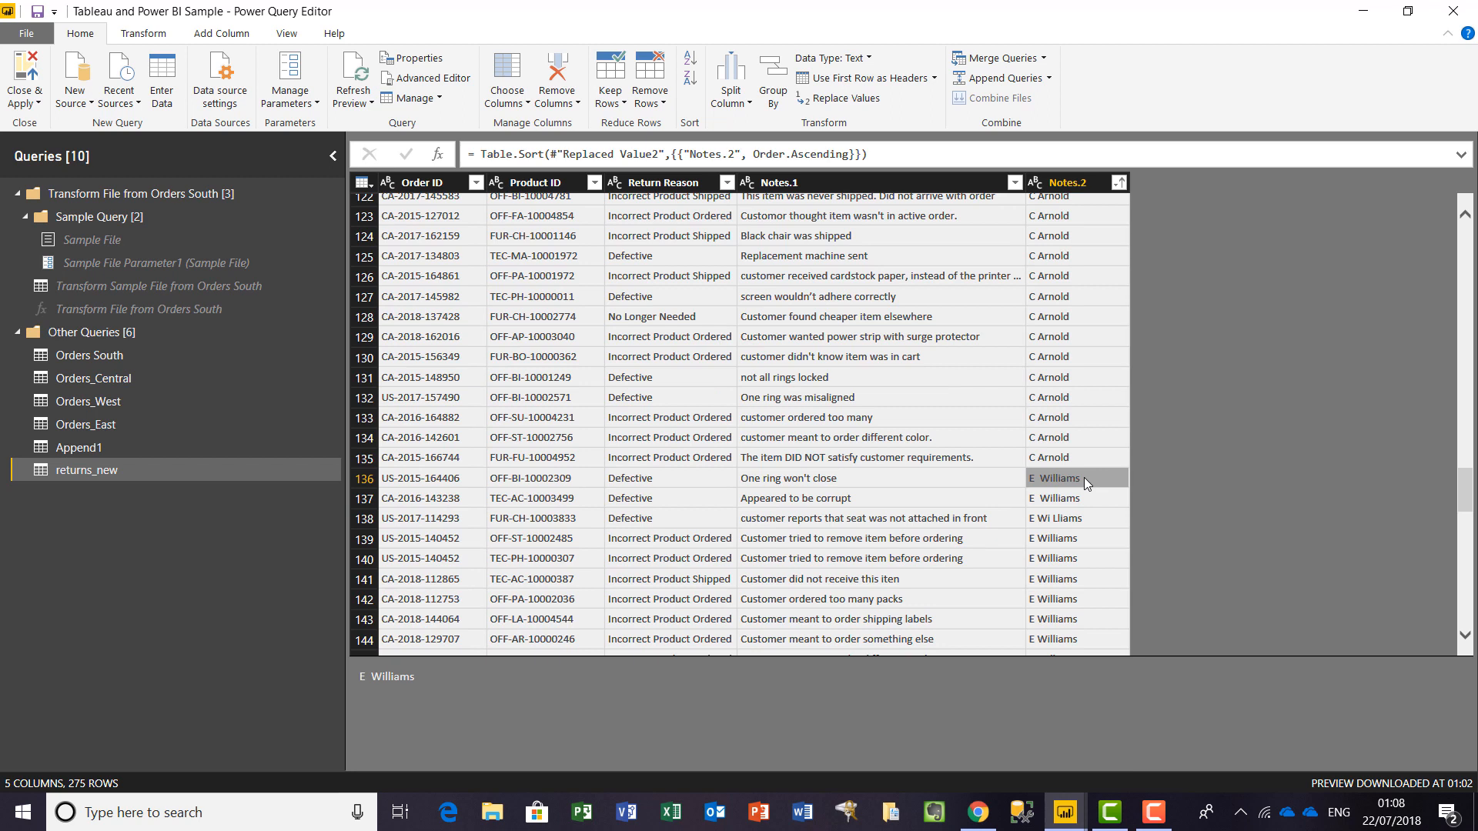
right_click(1084, 477)
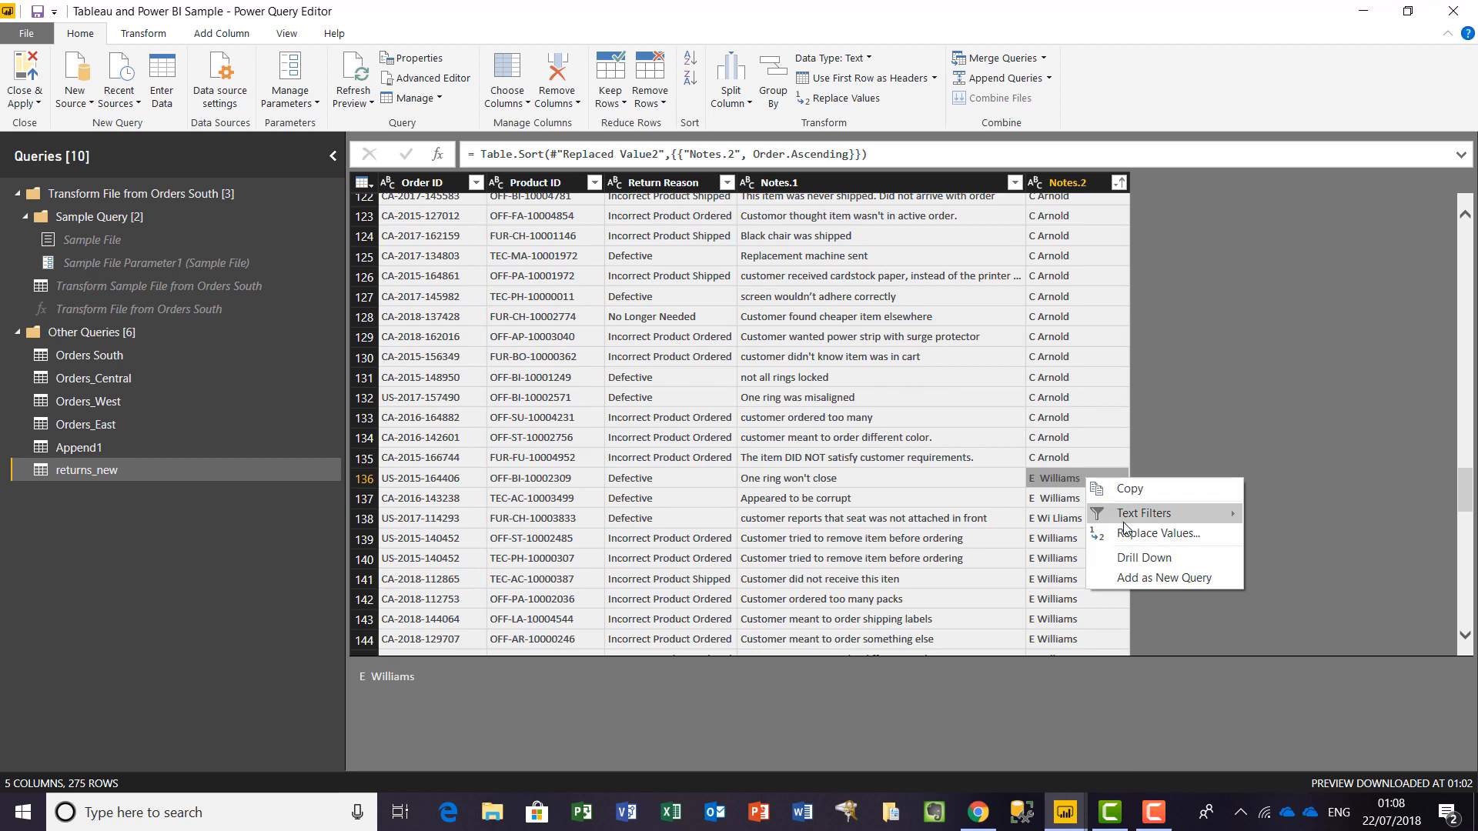
left_click(1143, 533)
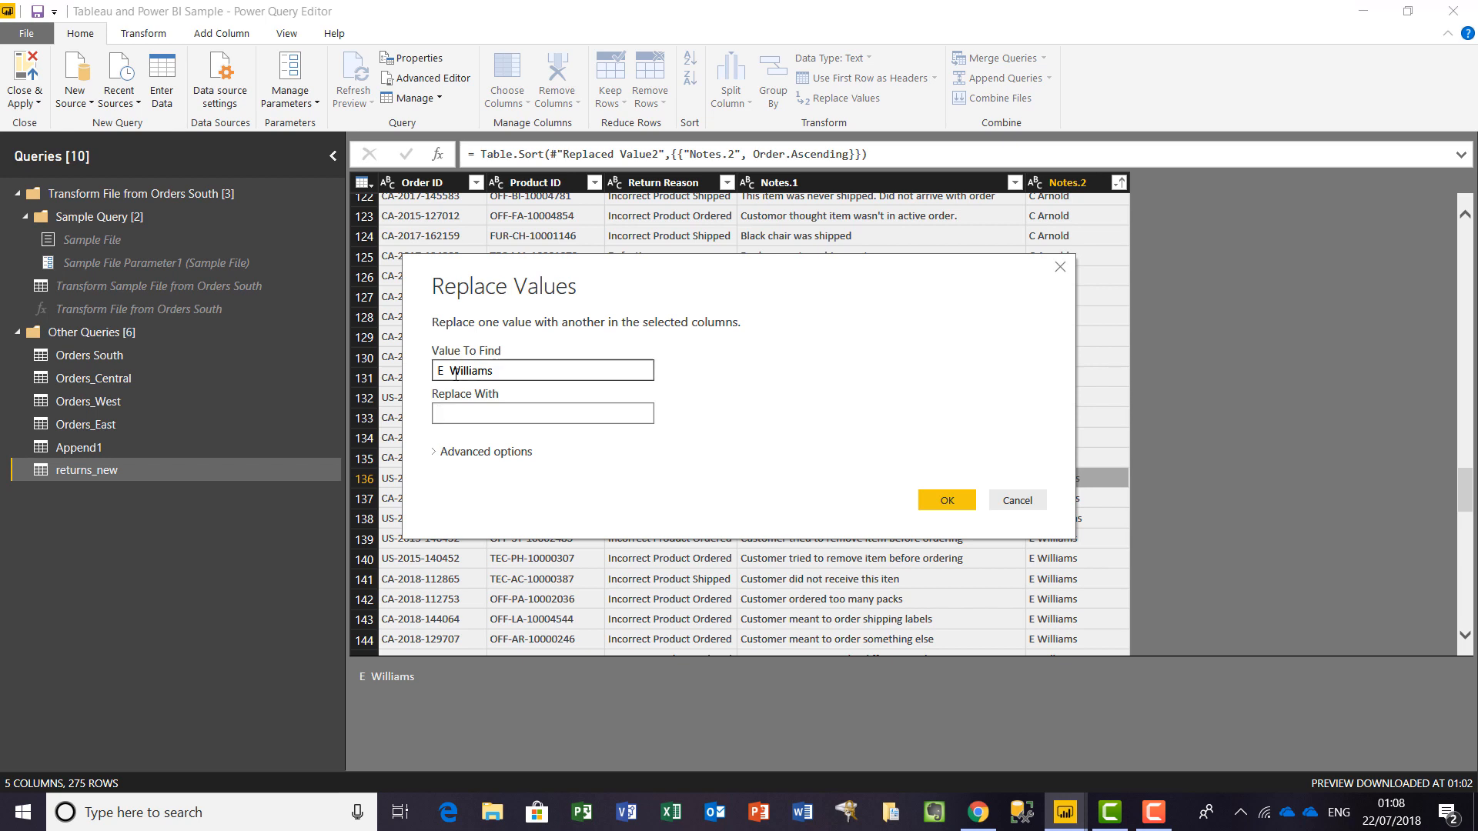
left_click_drag(498, 371, 391, 367)
key("ctrl+c")
left_click(452, 413)
key("ctrl+v")
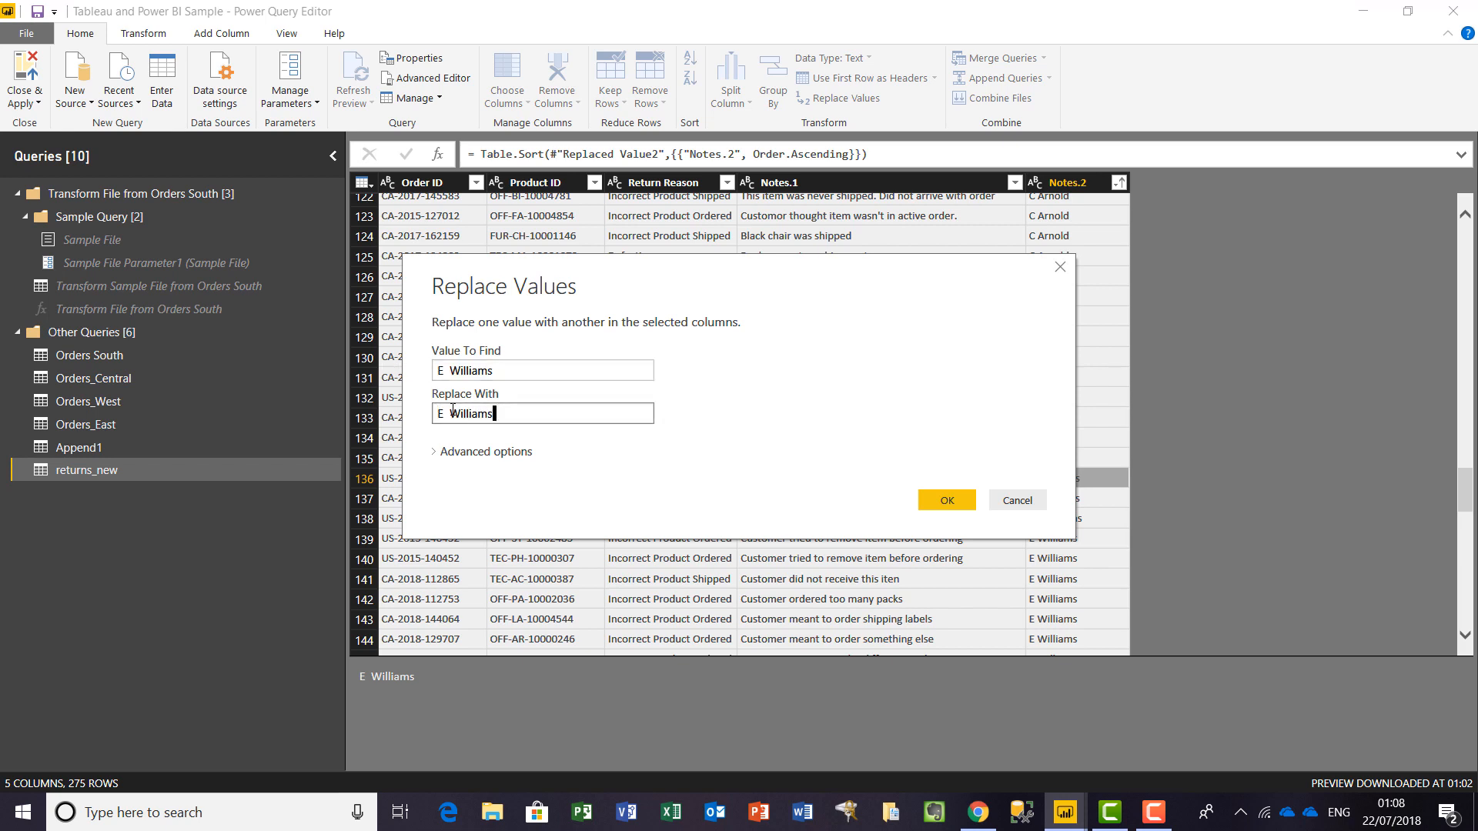
left_click(450, 413)
key("BackSpace")
key("BackSpace")
left_click(935, 502)
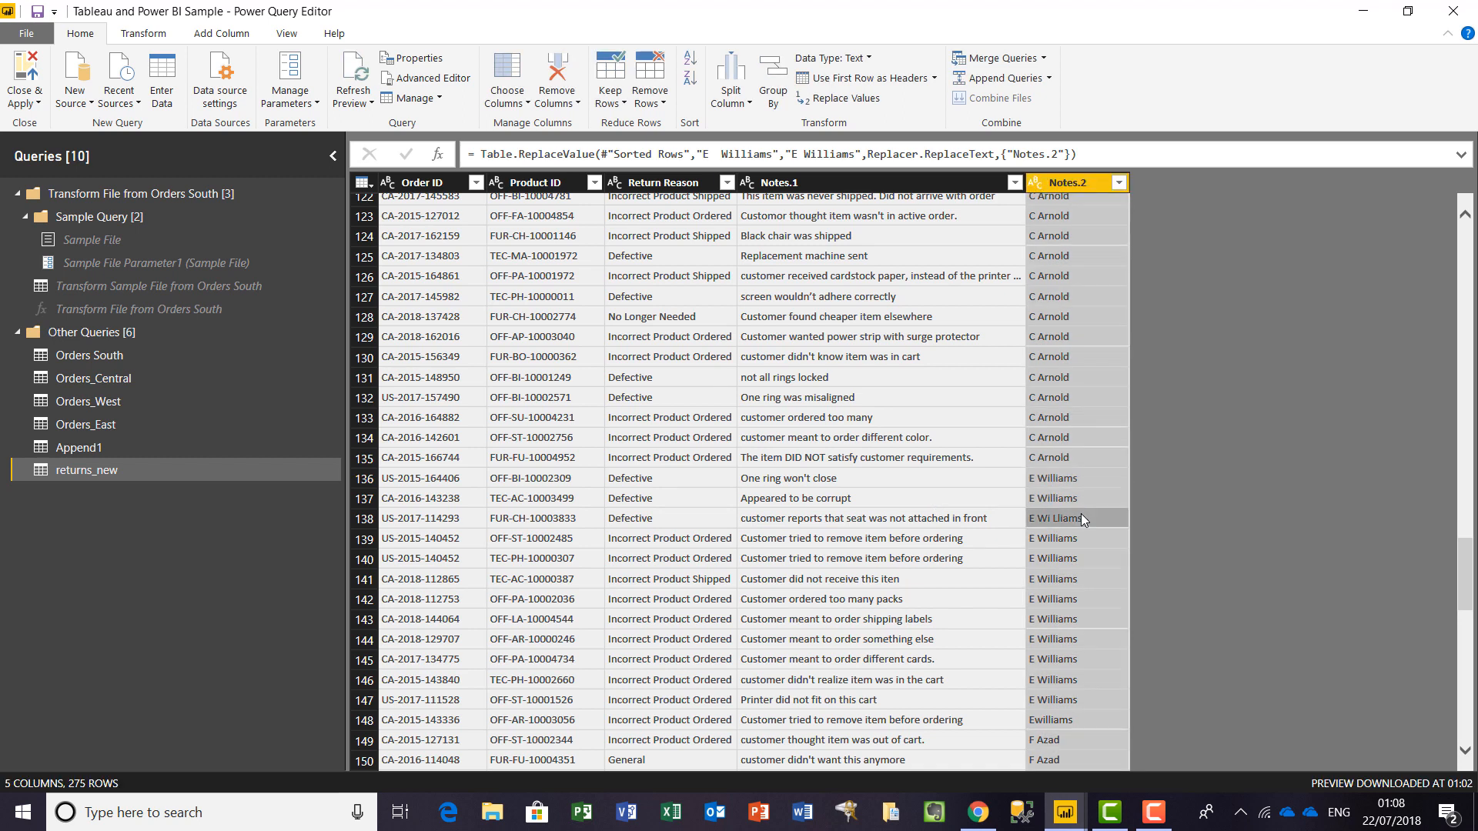
Replace the wrongly spaced names in rows 138 and 148 of Notes.2 with the correctly spaced name, and check the column's distinct values.
right_click(1080, 514)
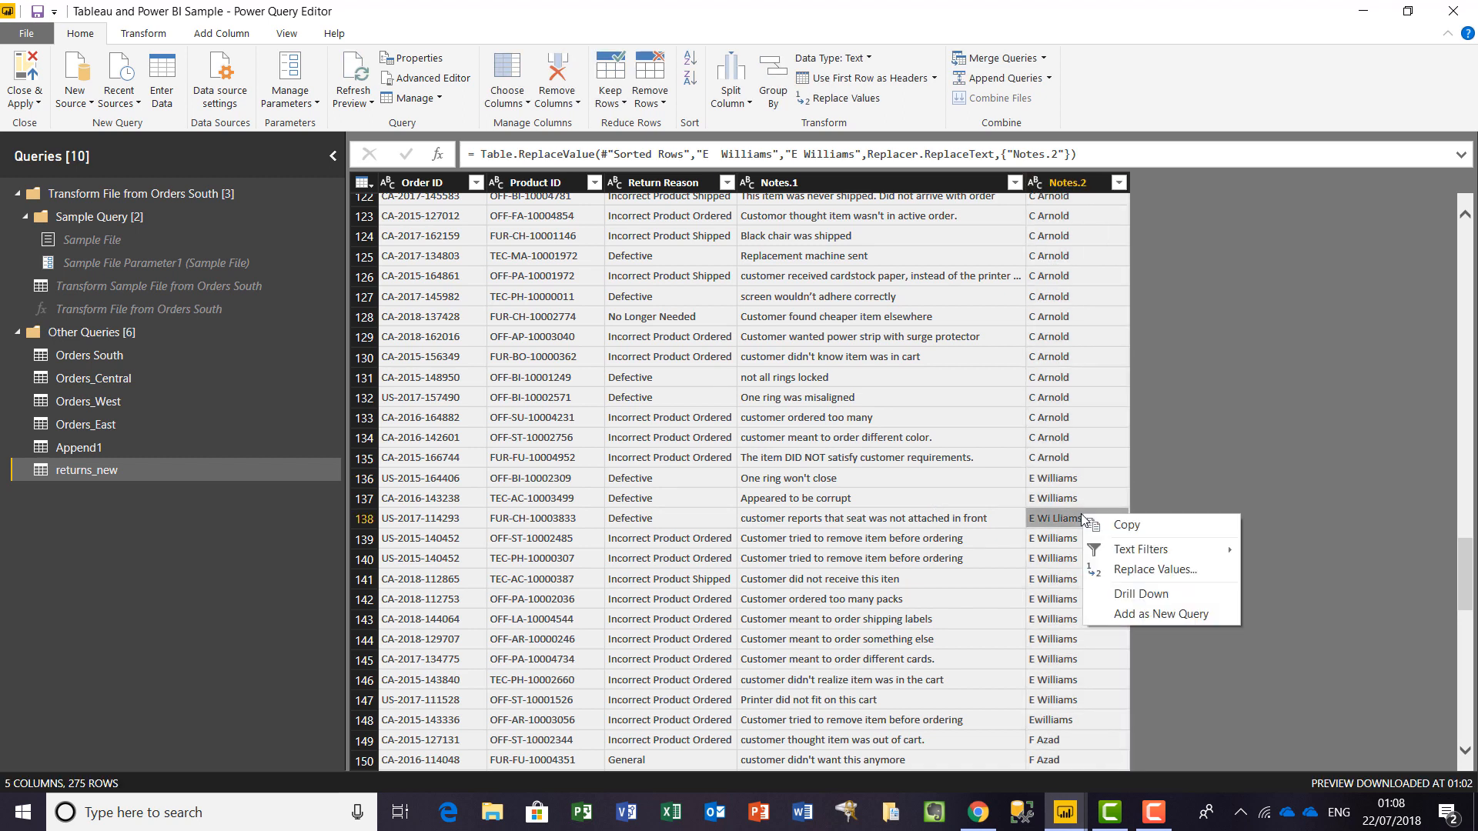
left_click(1142, 570)
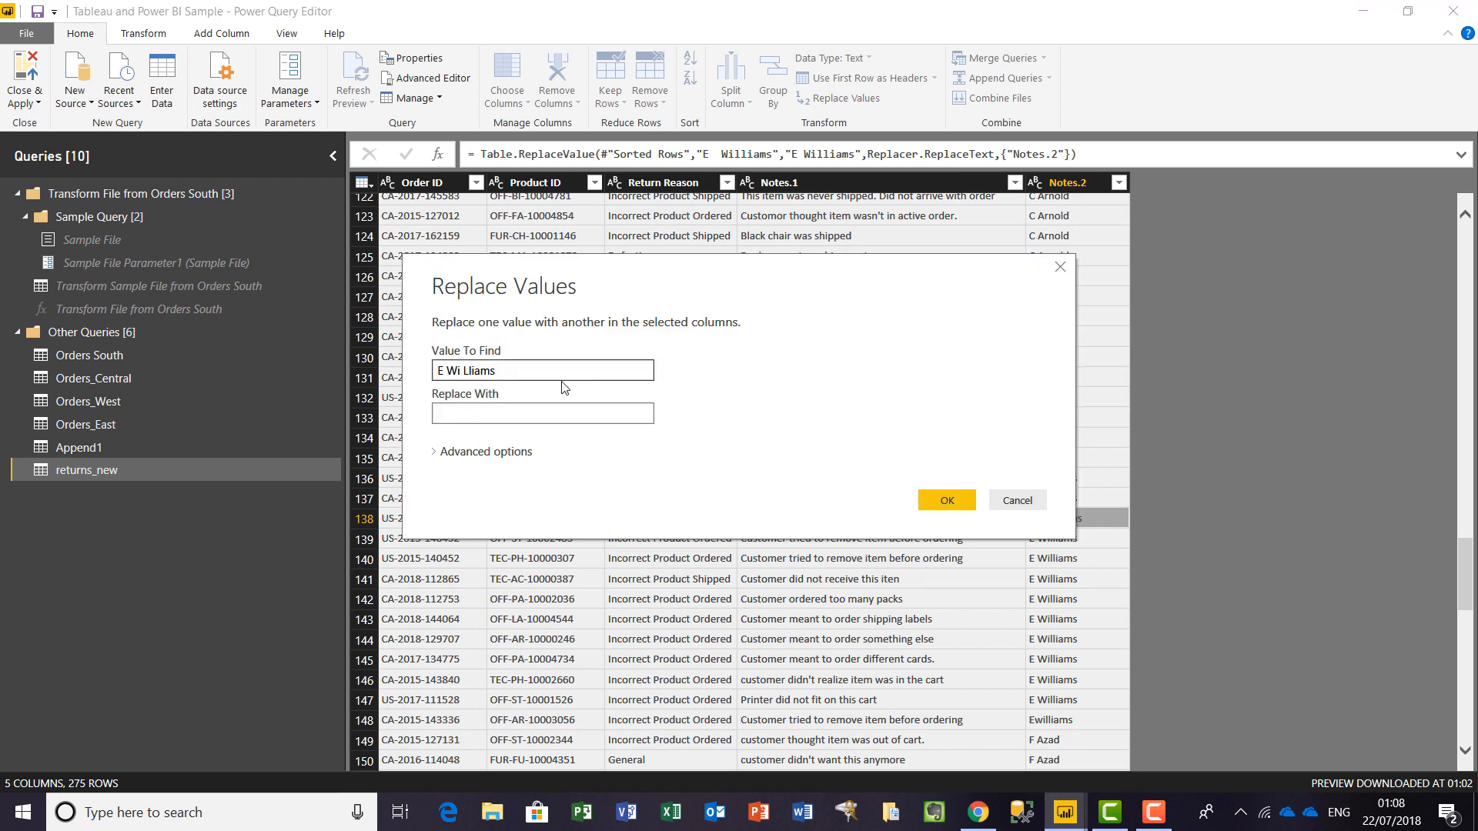
type("E")
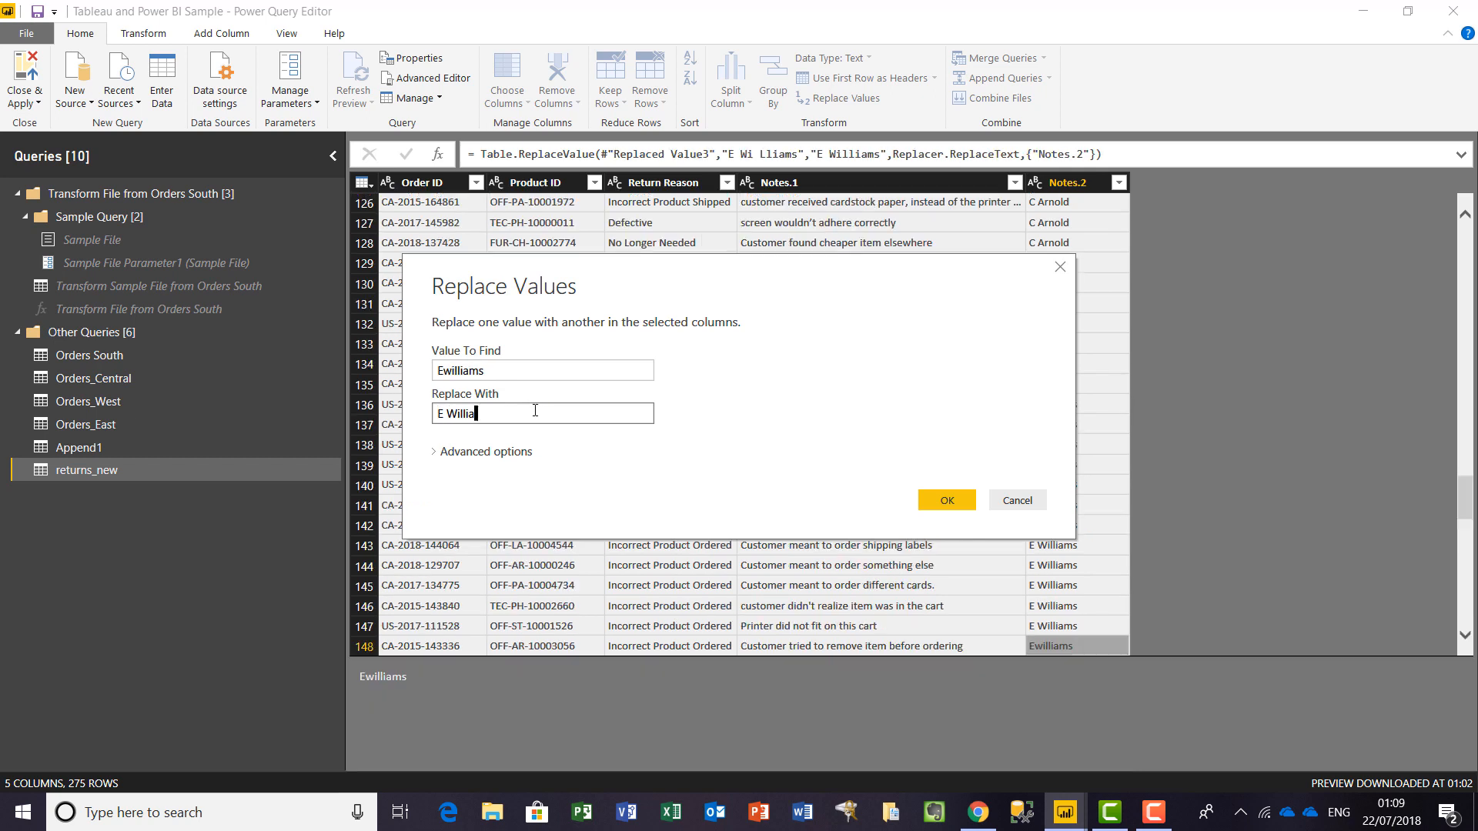
type("ams")
left_click(946, 501)
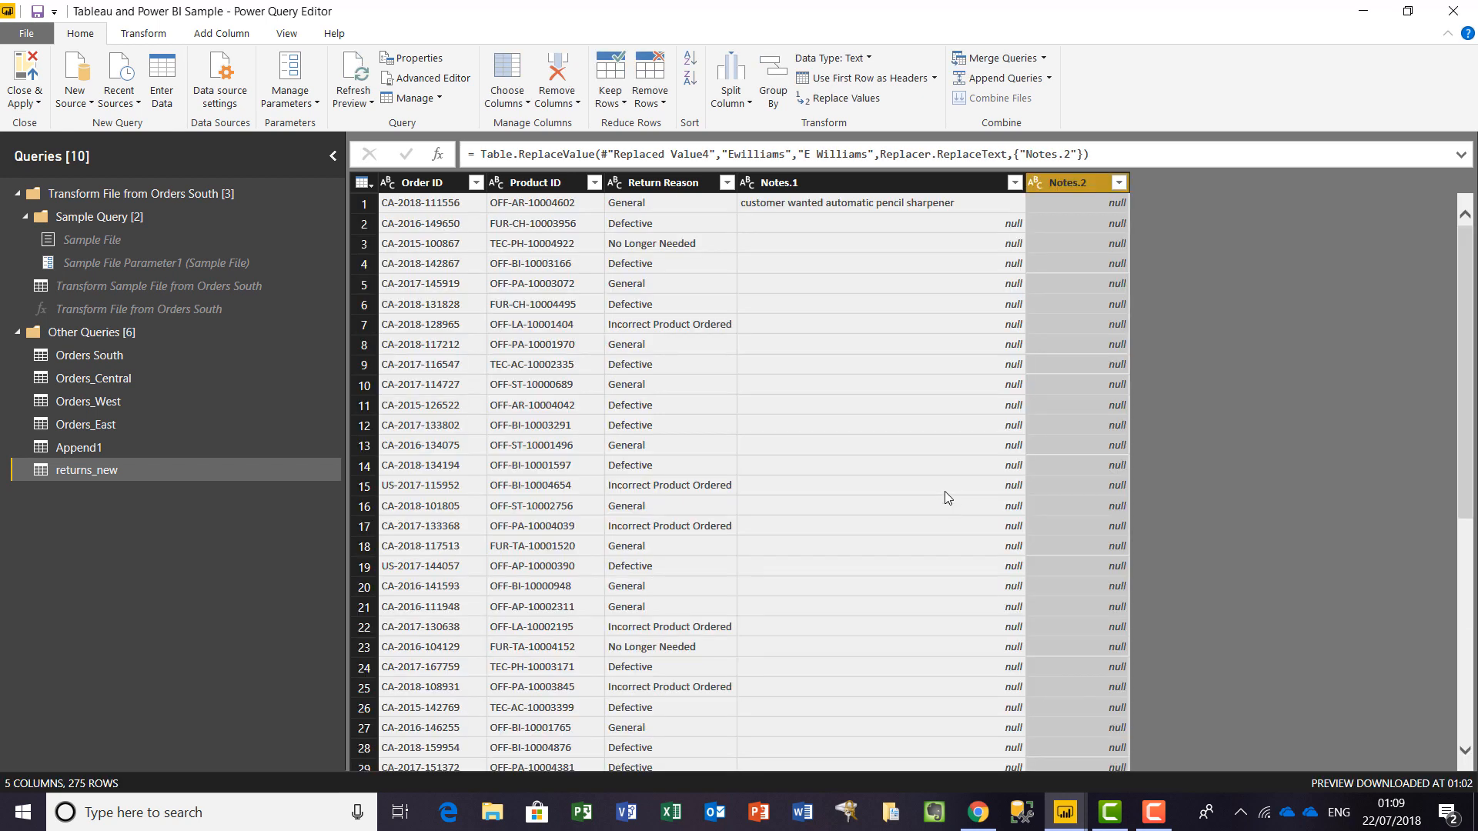
left_click(1119, 184)
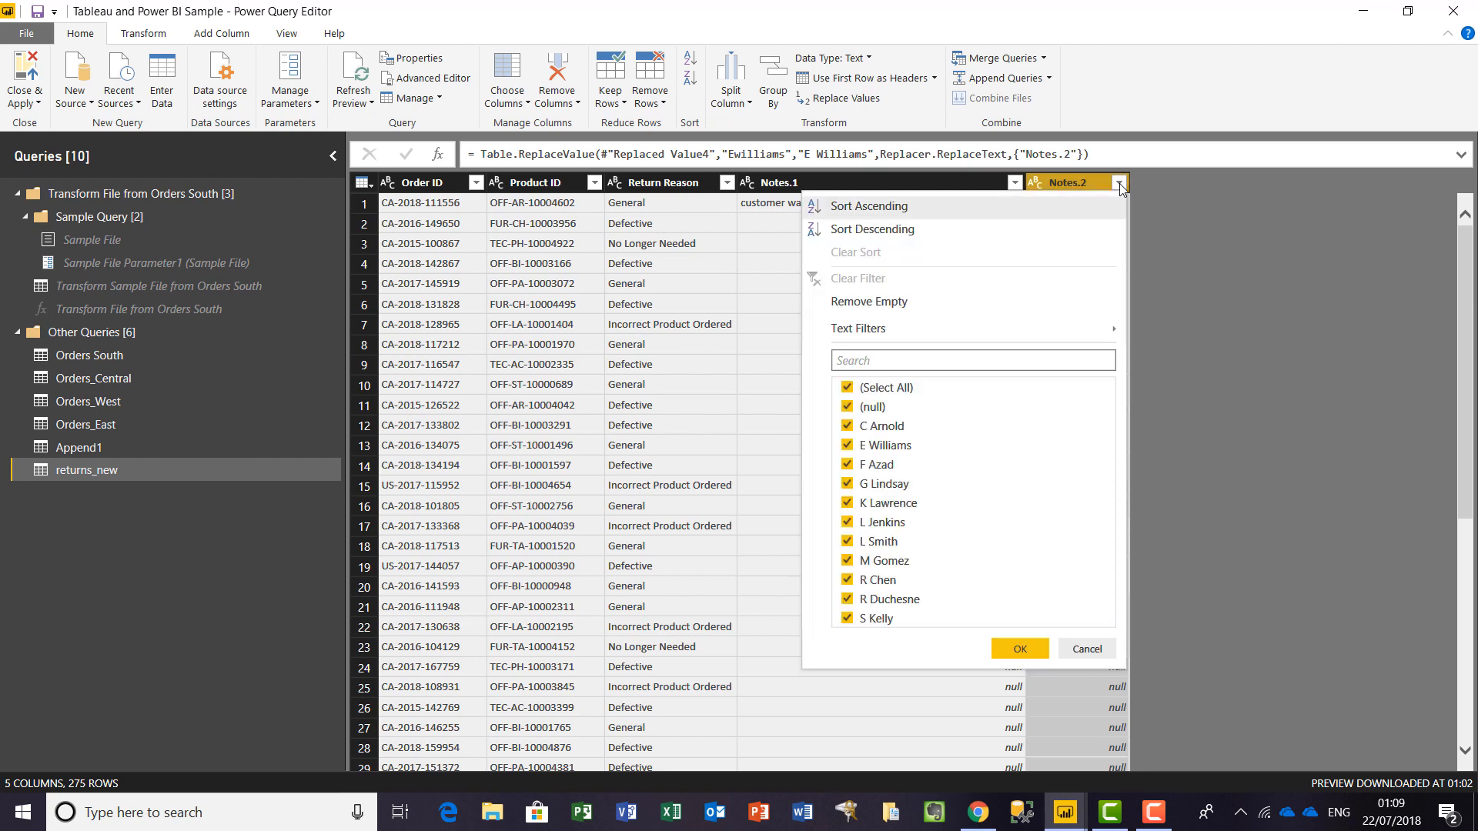
left_click(1019, 649)
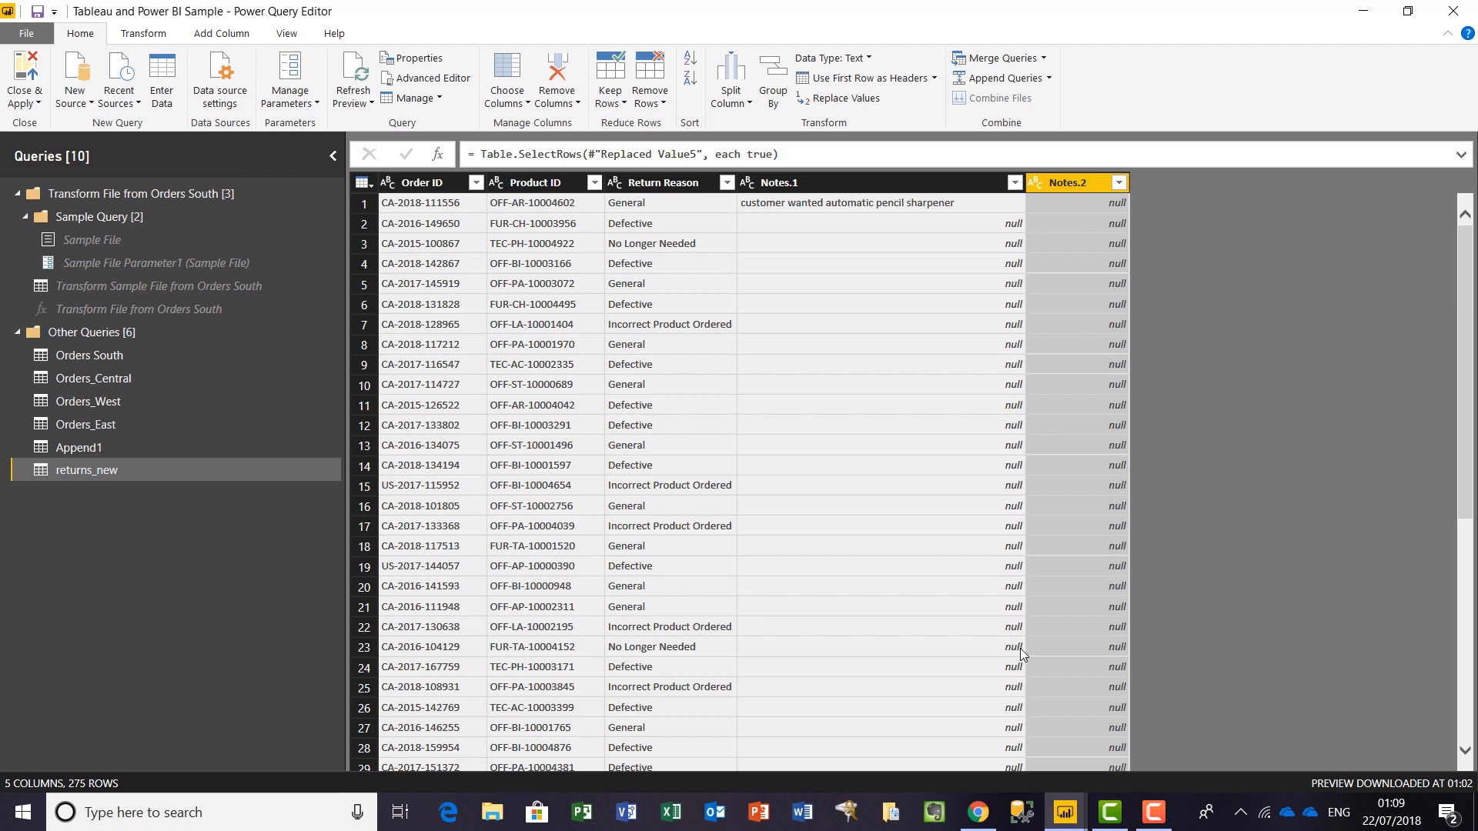
Rename the Notes.2 column as Approver.
right_click(1080, 186)
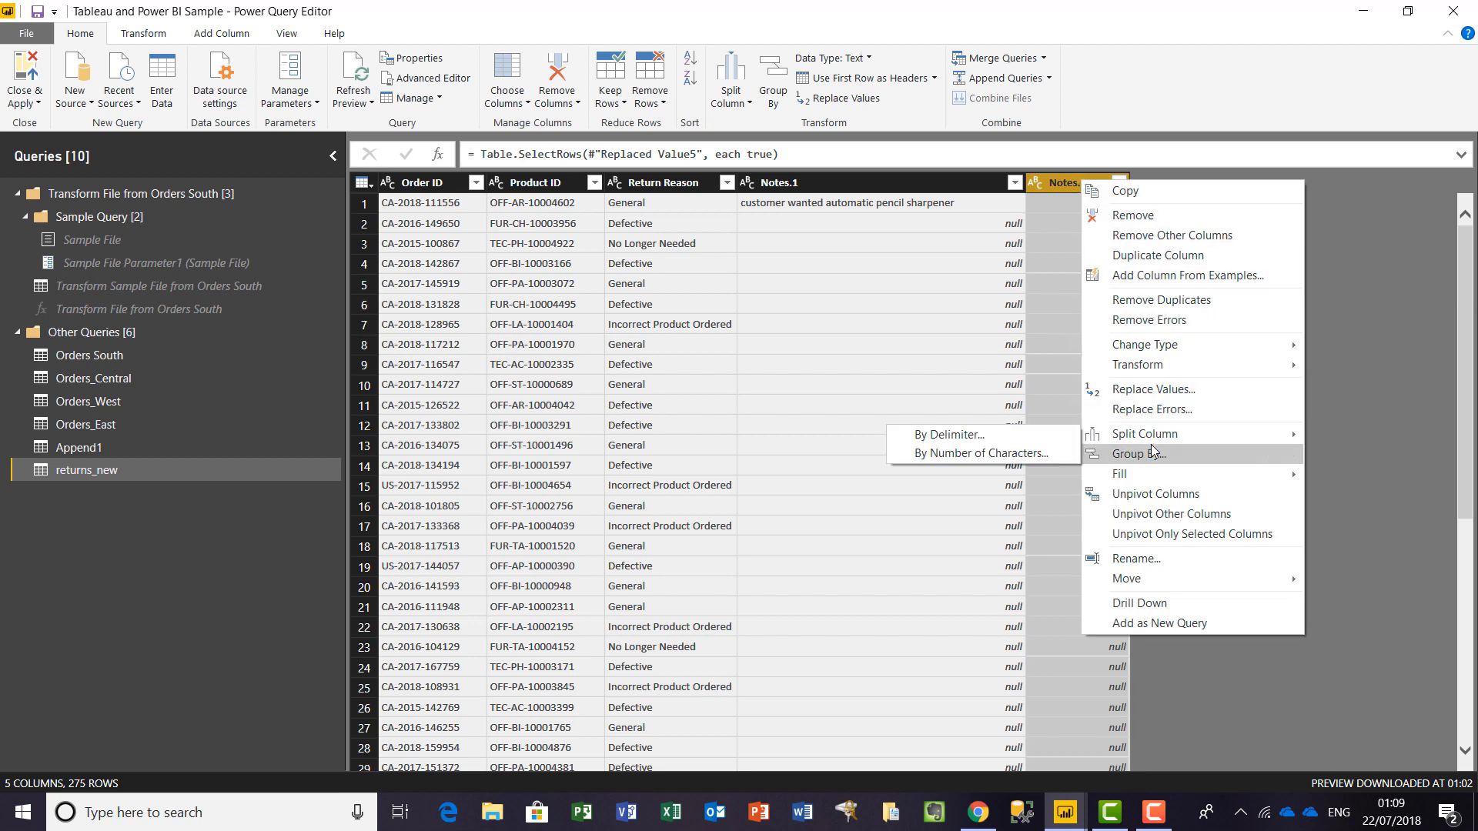
left_click(1150, 559)
type("Approver")
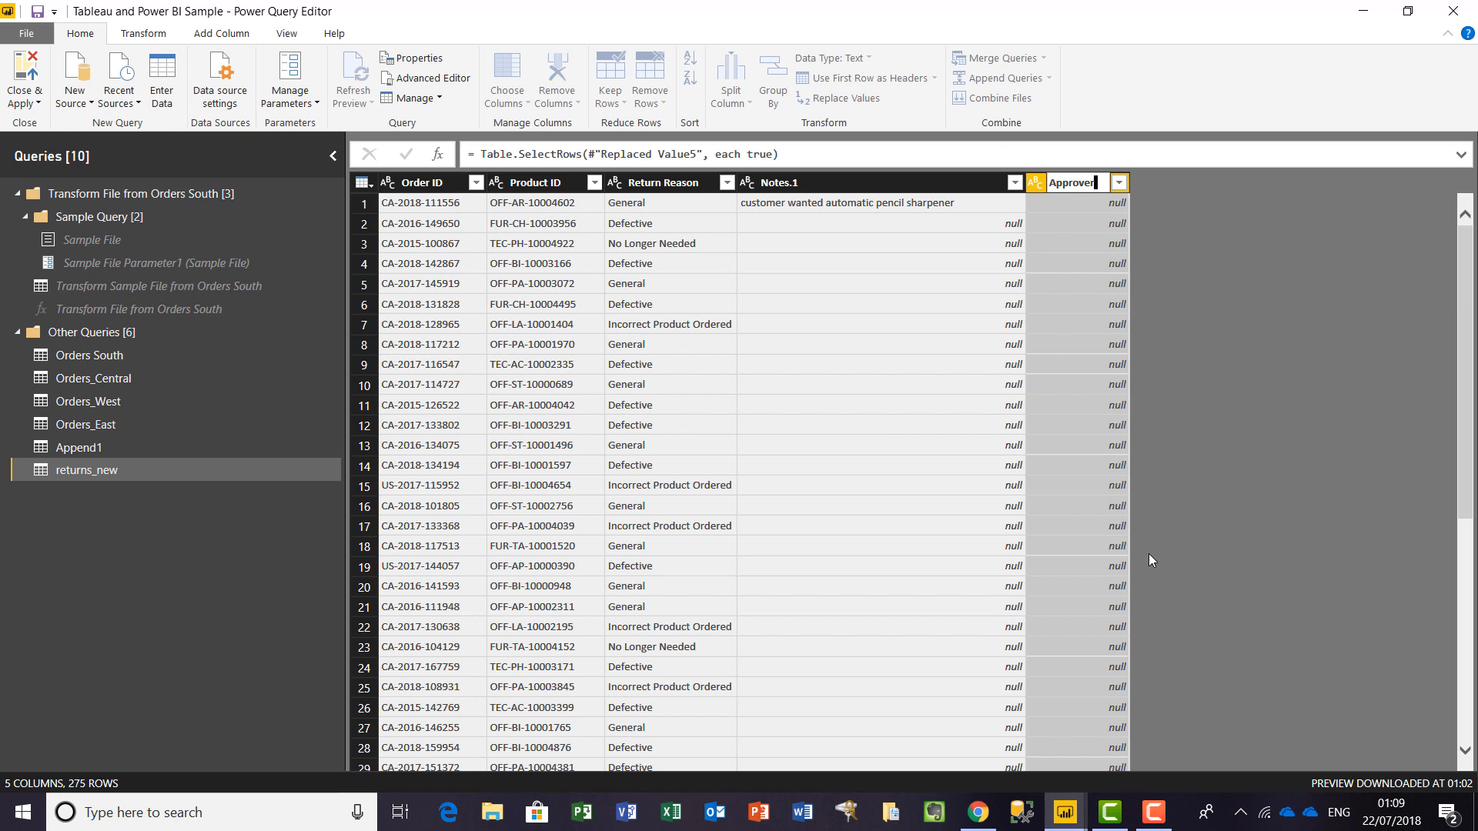
key("Return")
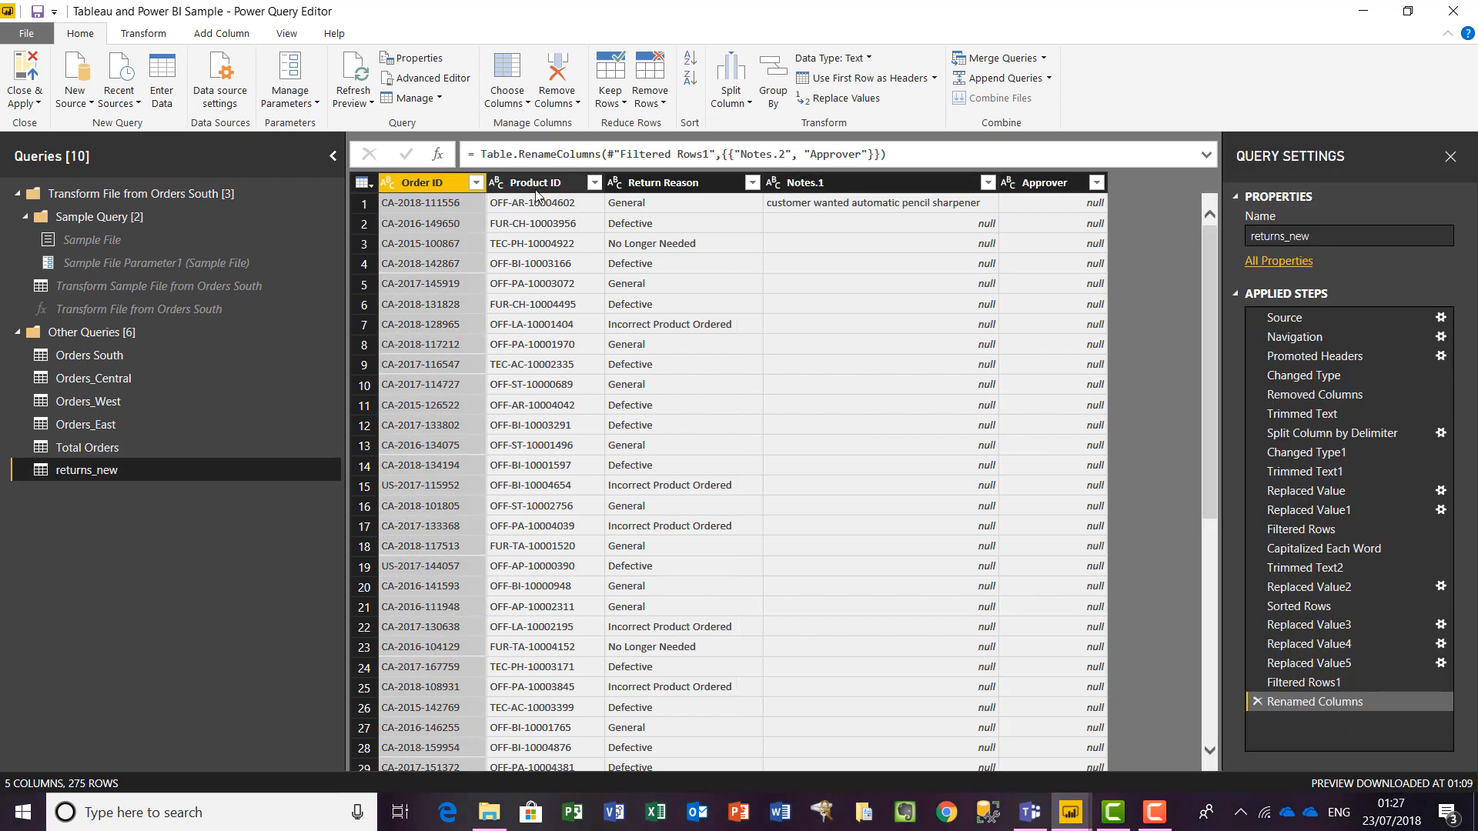
Duplicate the Order ID and Product ID columns in the returns_new query.
right_click(440, 187)
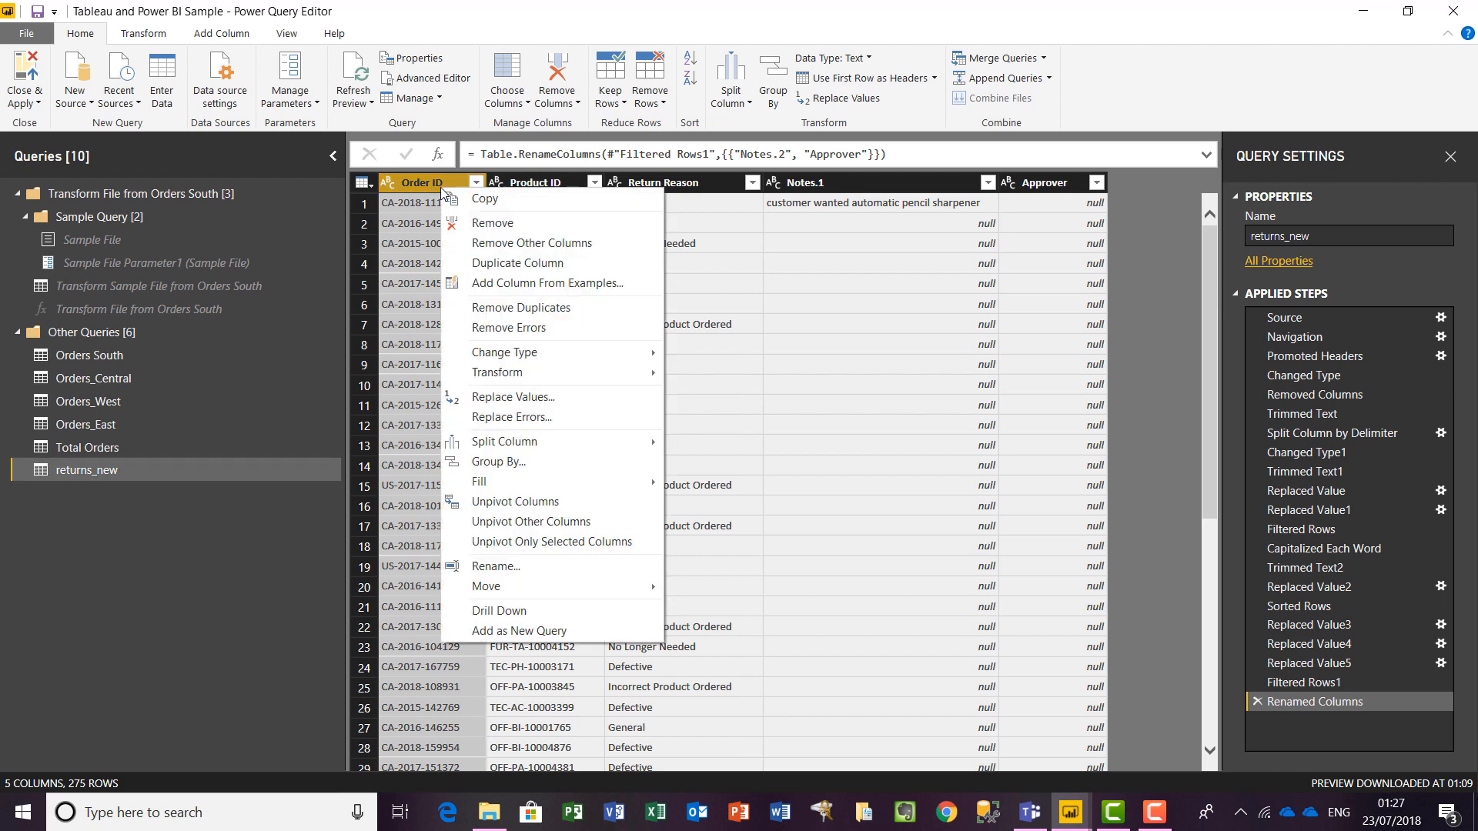
left_click(515, 262)
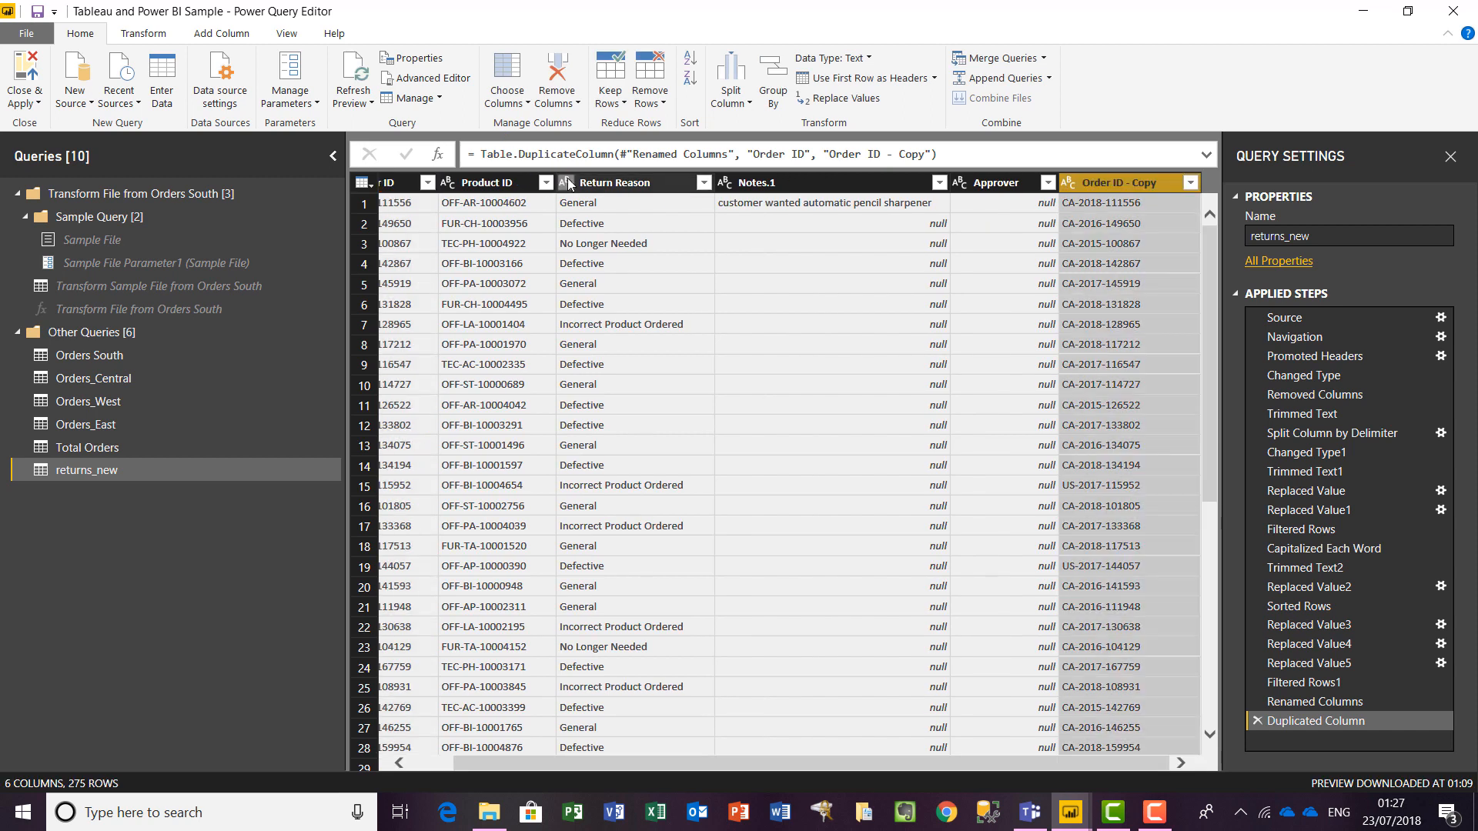
left_click_drag(561, 769, 450, 764)
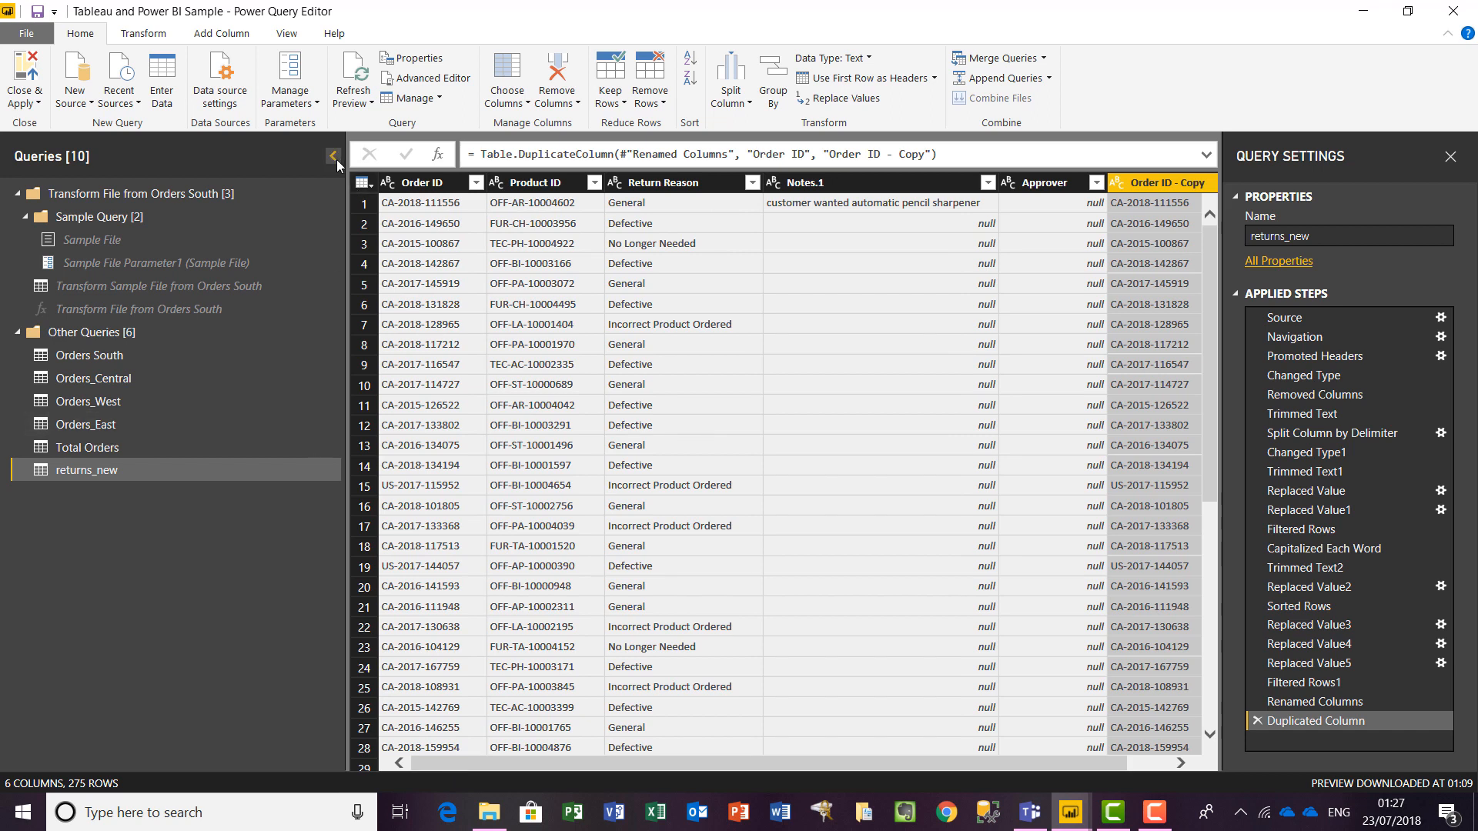
right_click(520, 188)
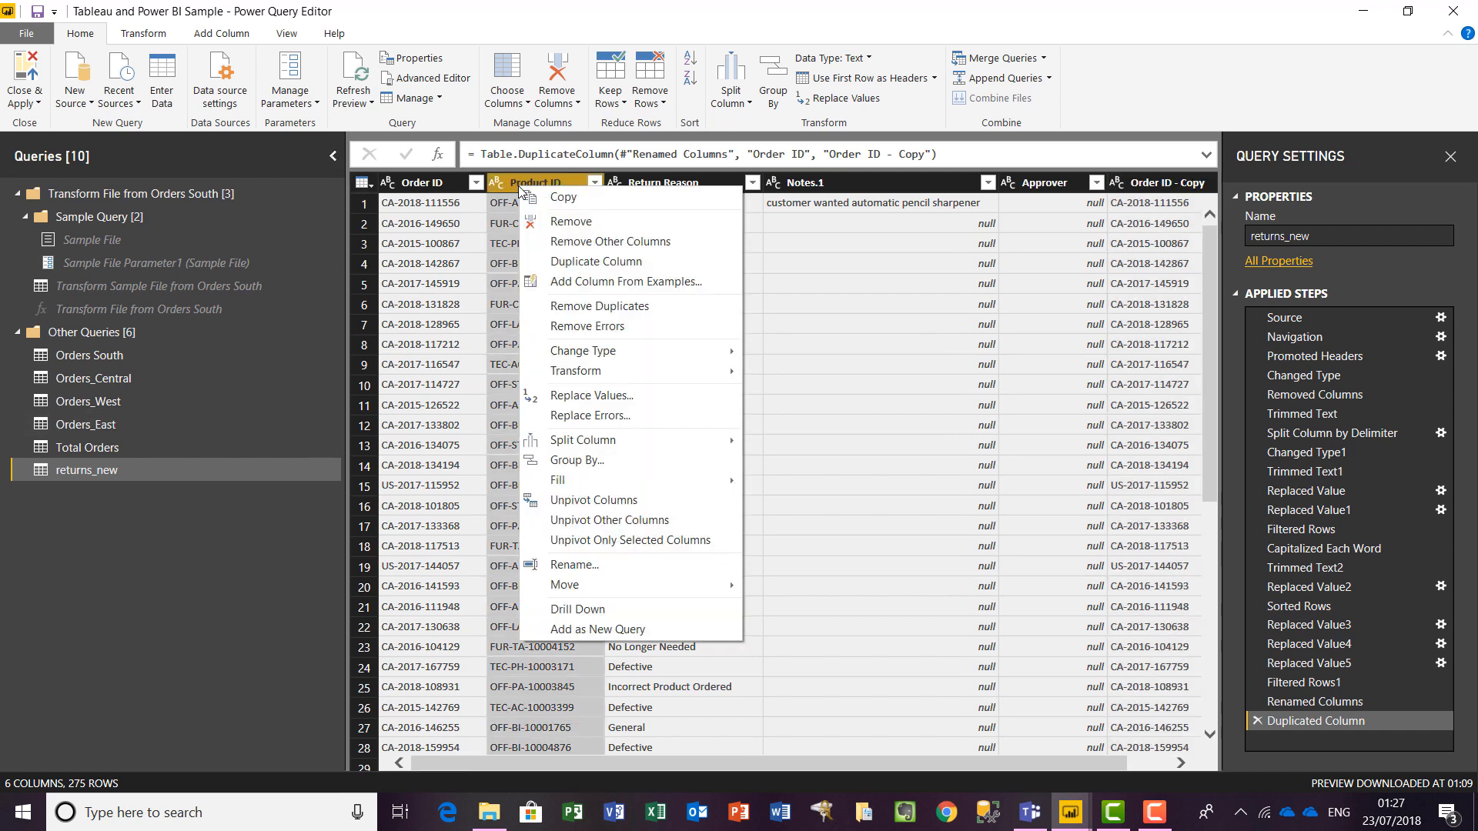
left_click(699, 260)
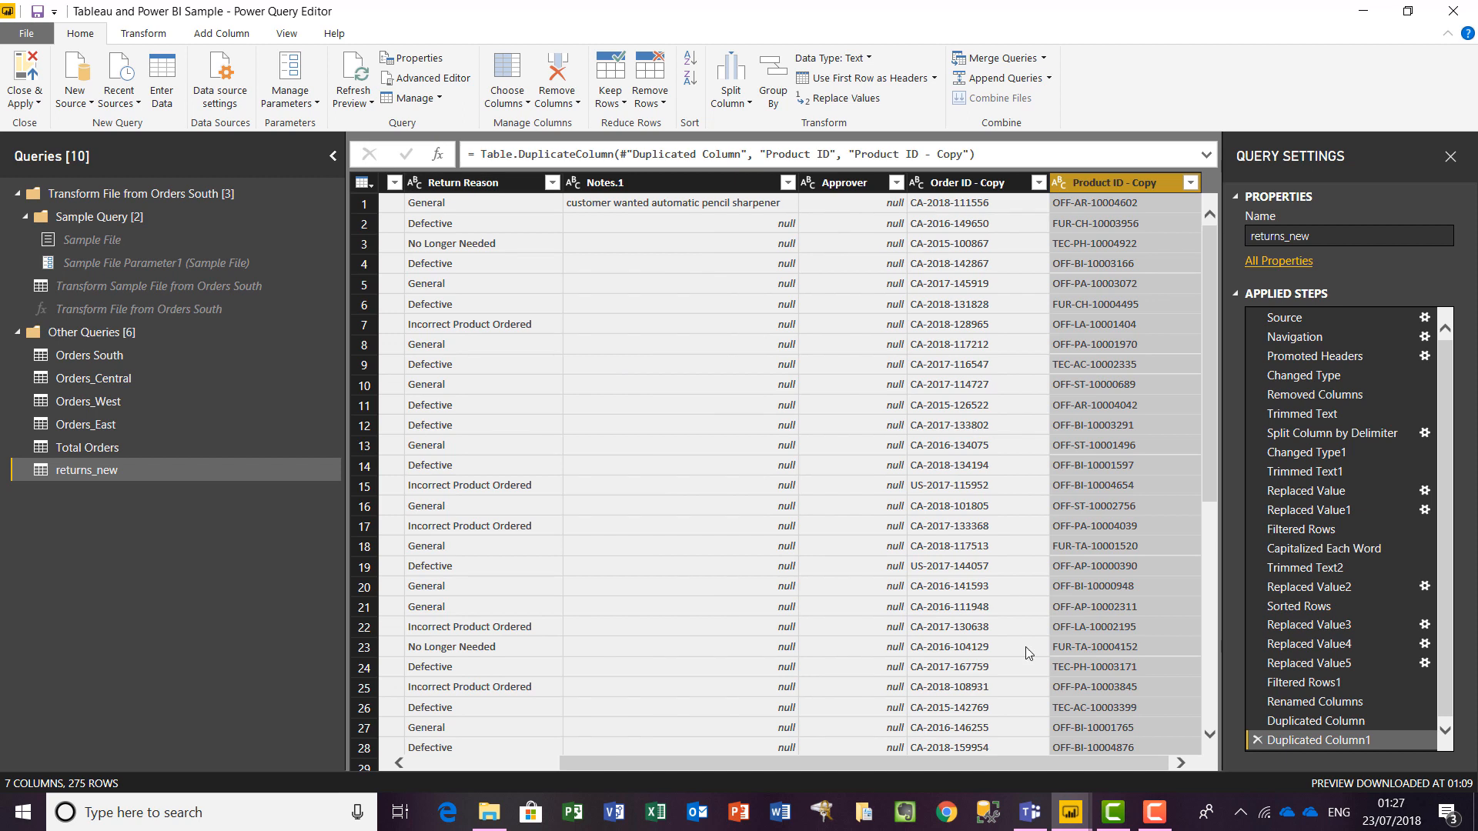
Merge the Order ID and Product ID copies in returns_new, in that order, without a separator, into a column named Merged.
left_click(968, 185, "shift")
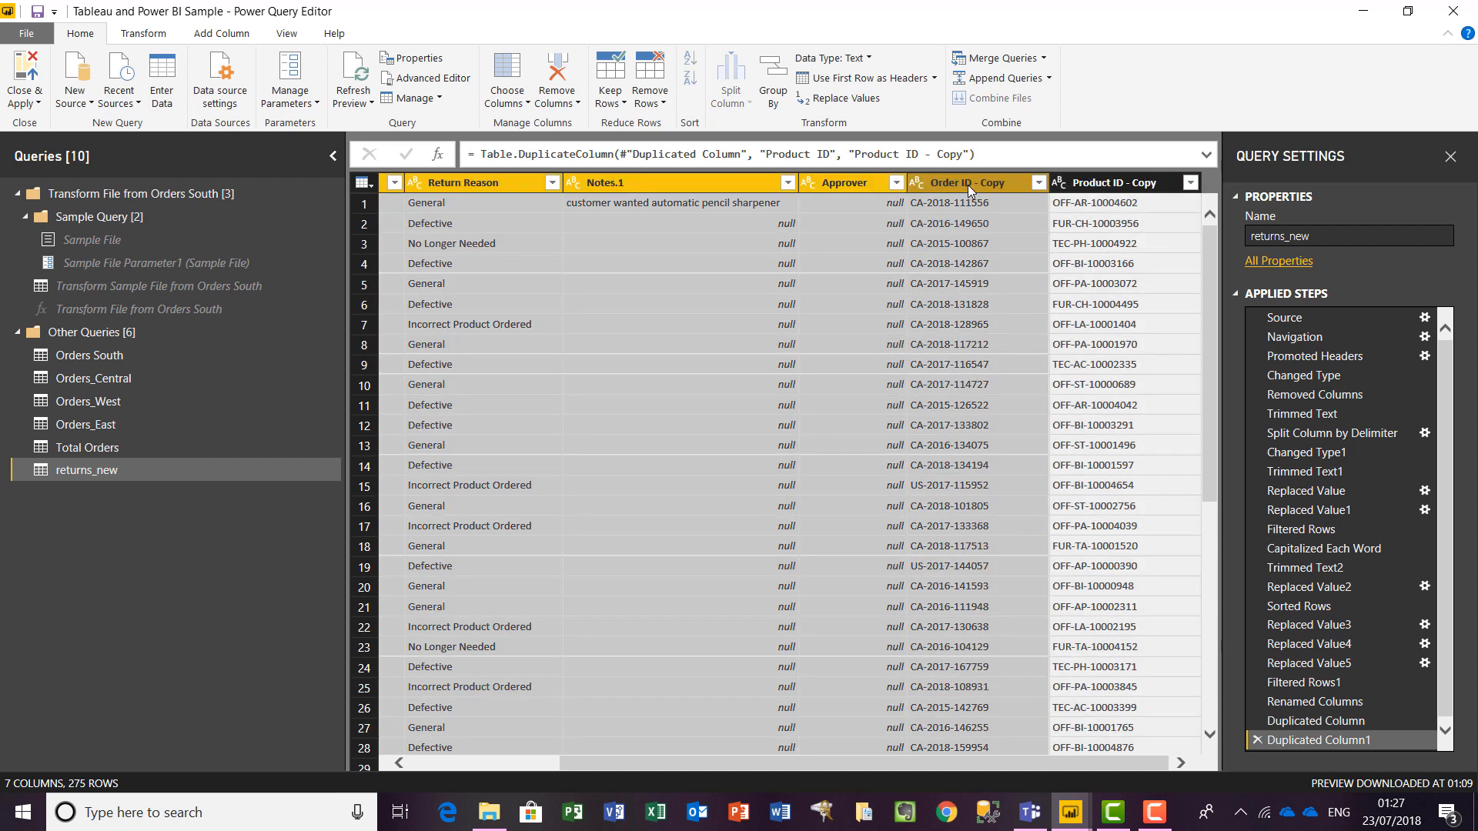
left_click(967, 185)
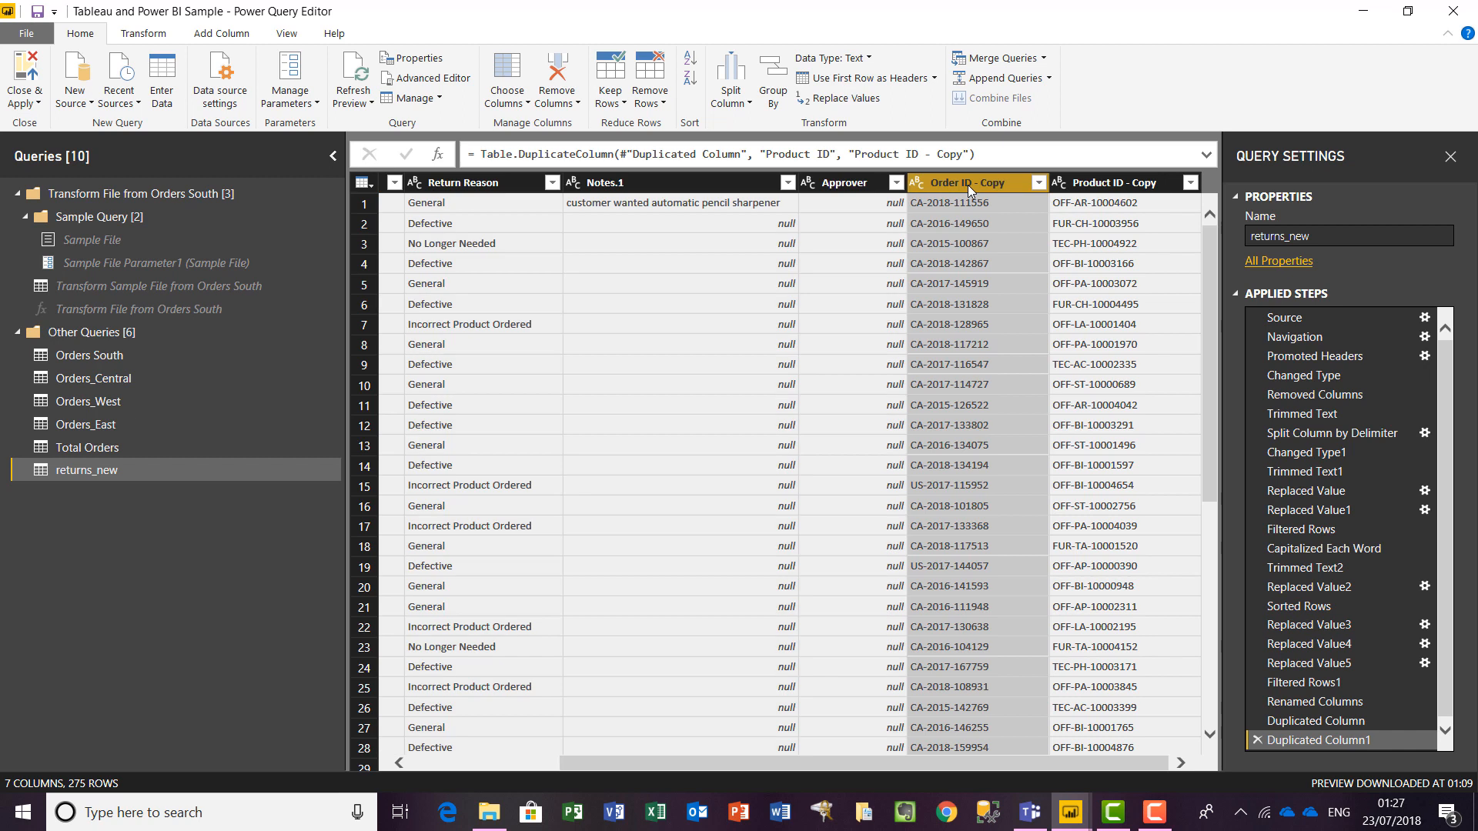
left_click(1109, 188, "ctrl")
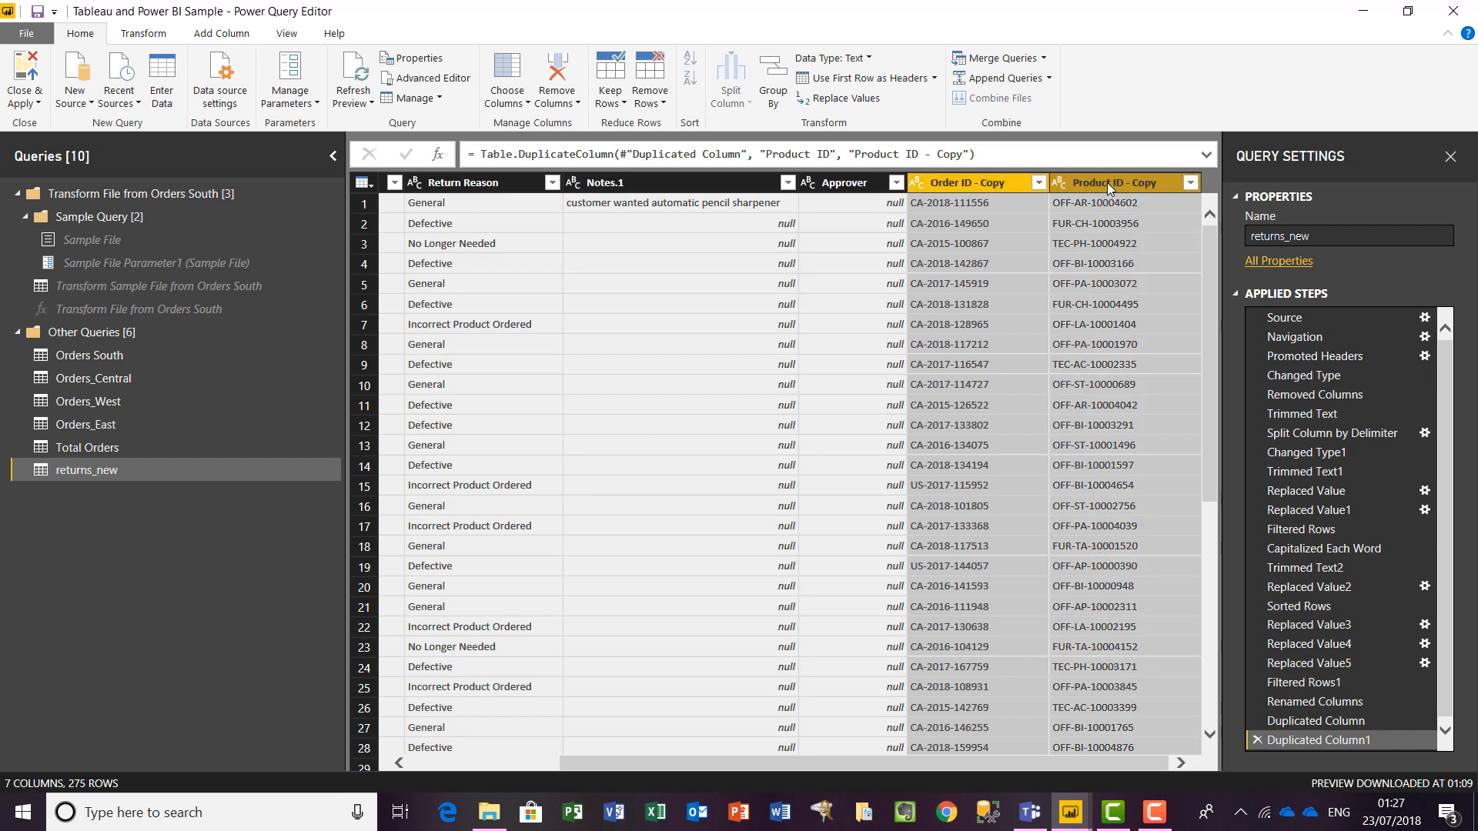
right_click(1107, 183)
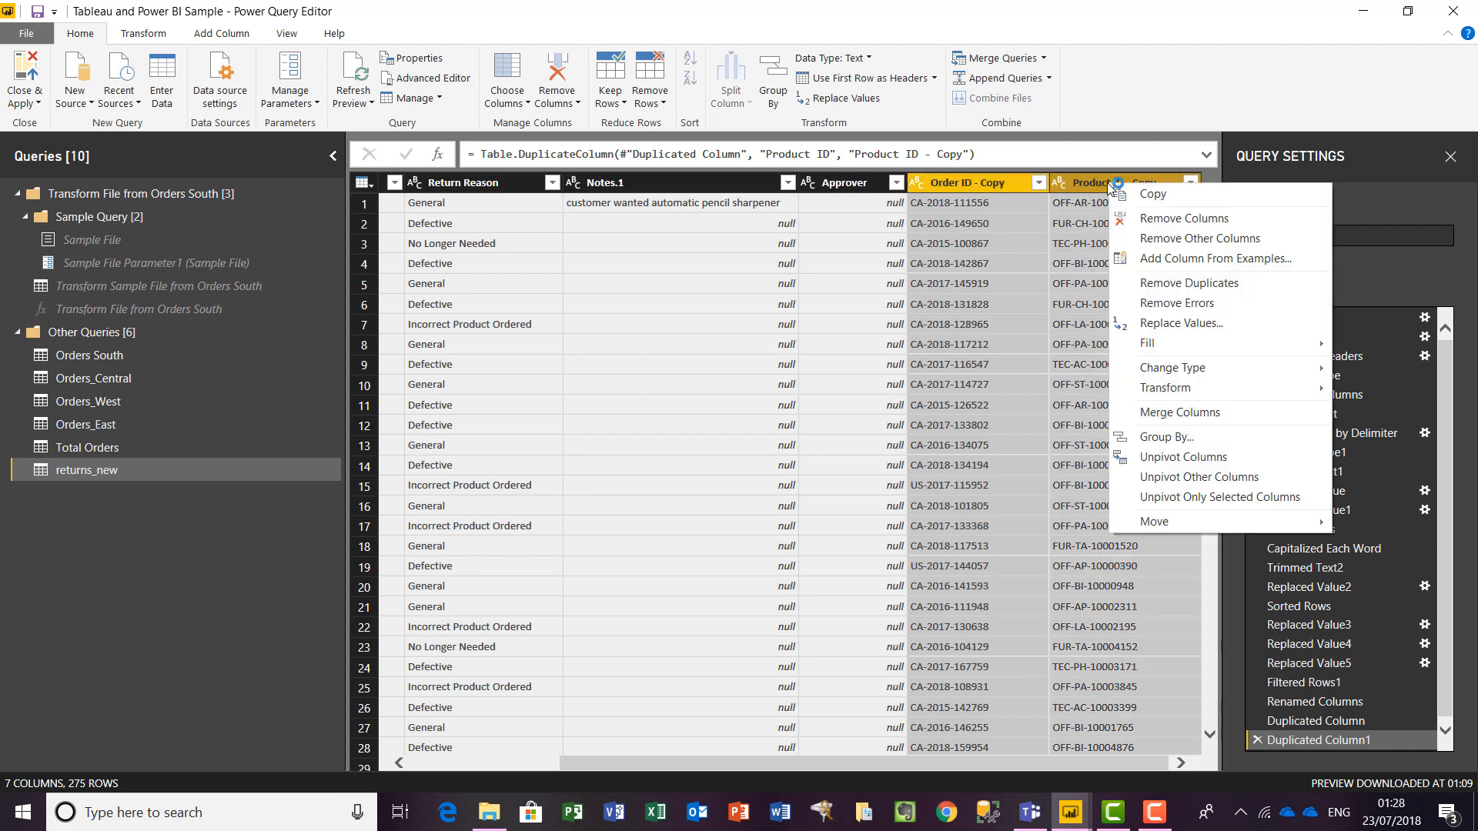
left_click(1300, 420)
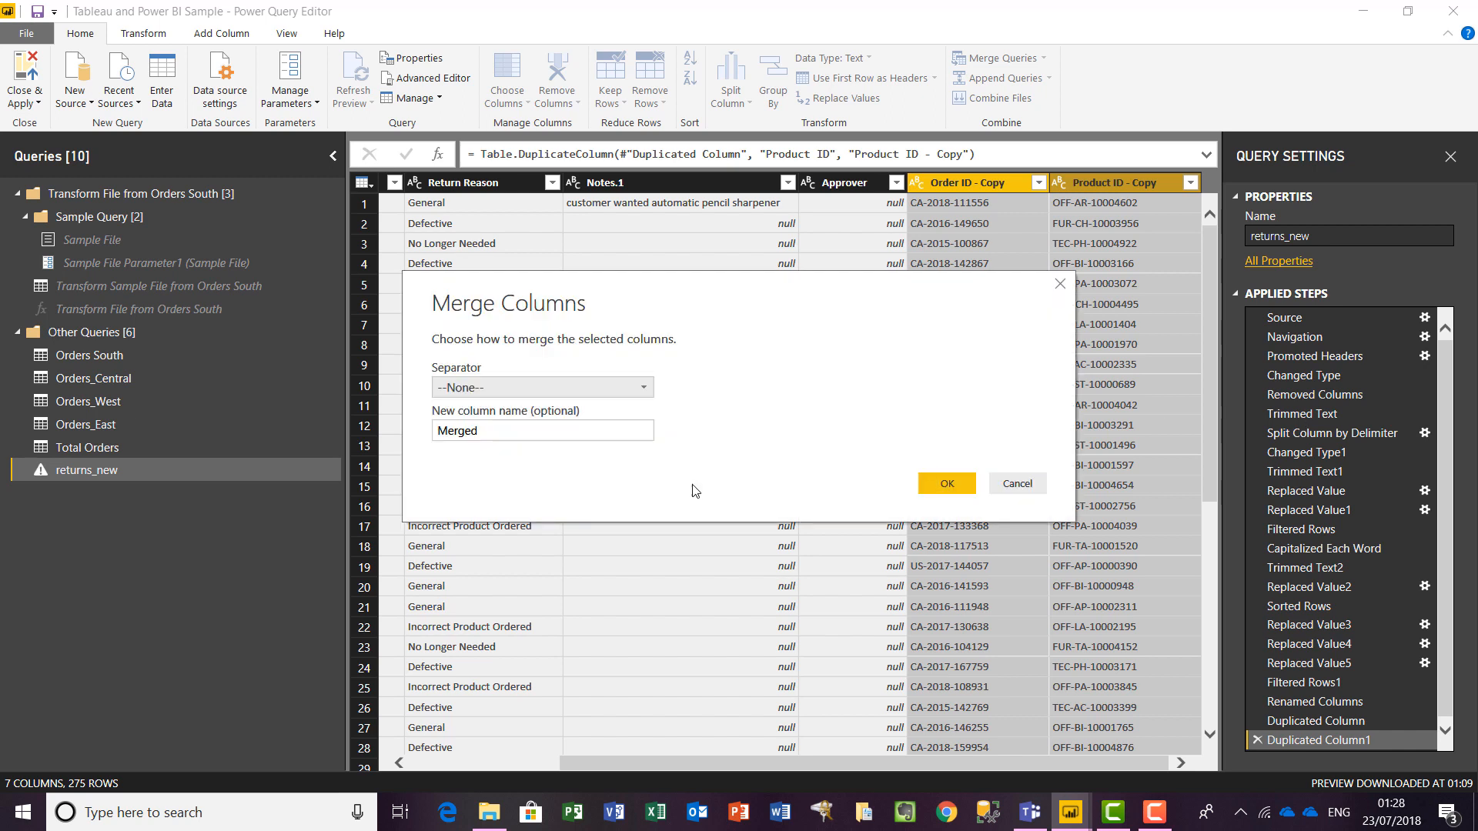
left_click(644, 388)
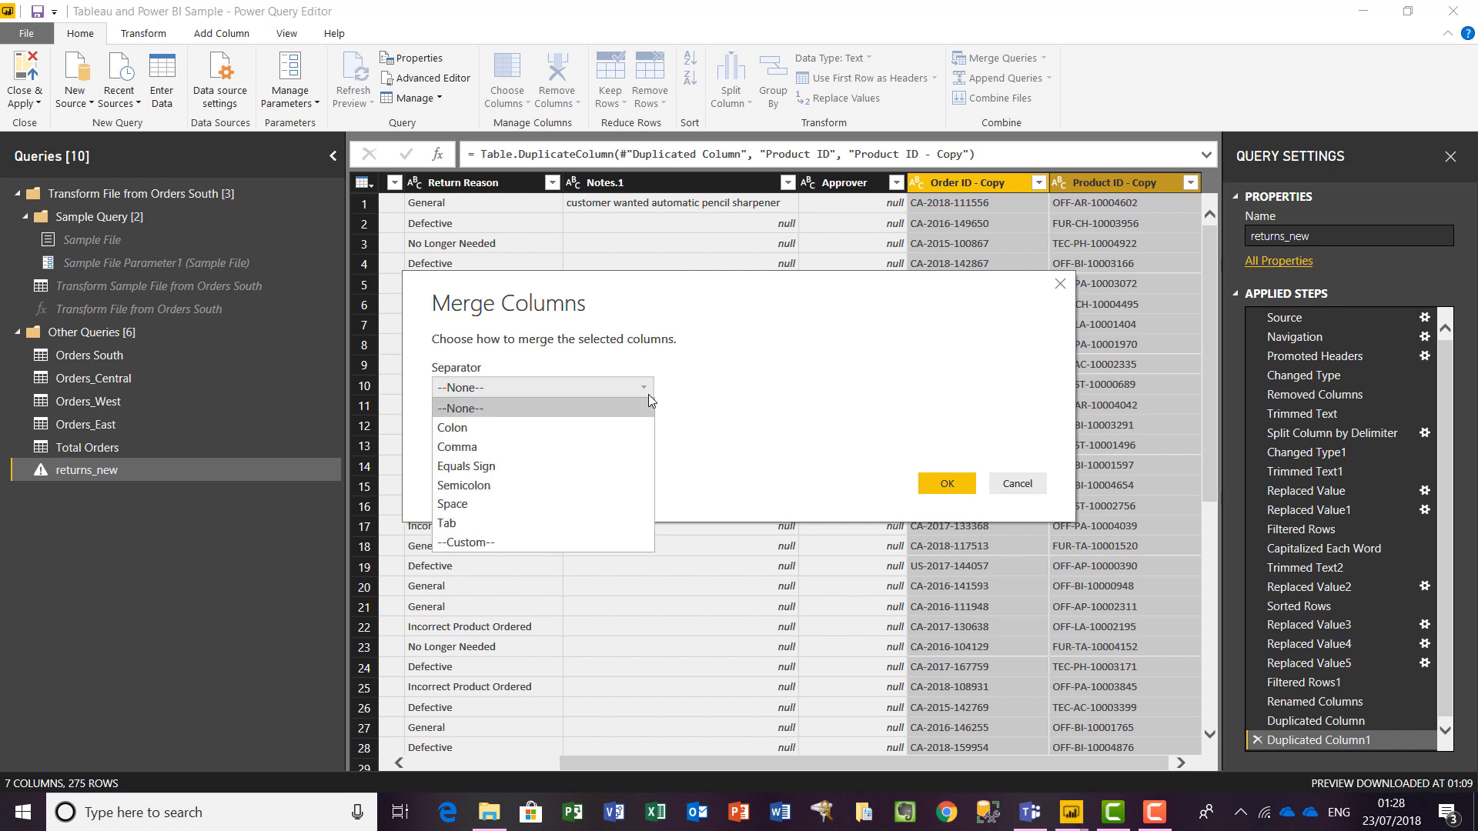
left_click(700, 401)
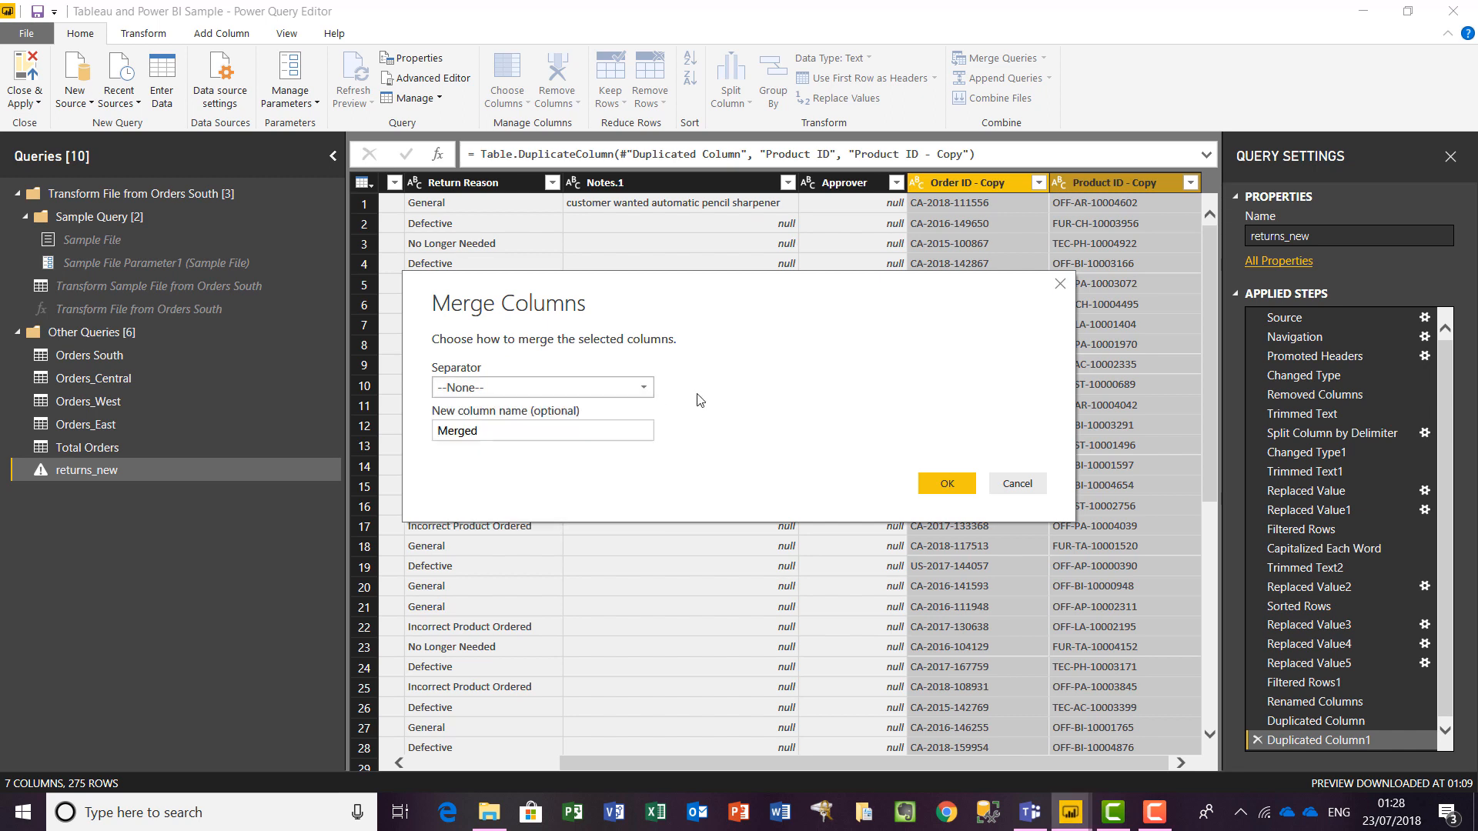
left_click(955, 484)
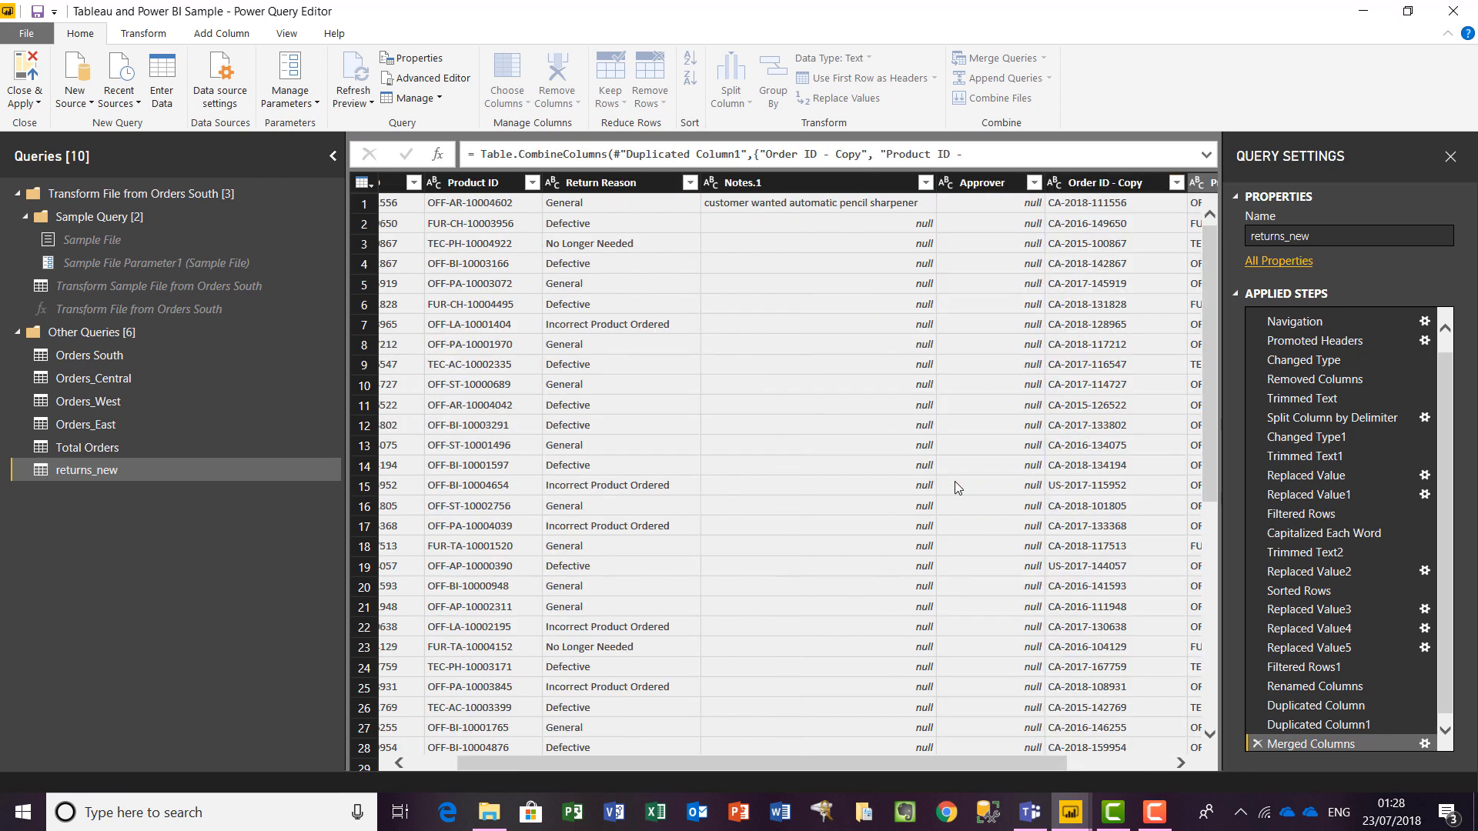
Duplicate the Order ID and Product ID columns in the Total Orders query.
left_click(94, 454)
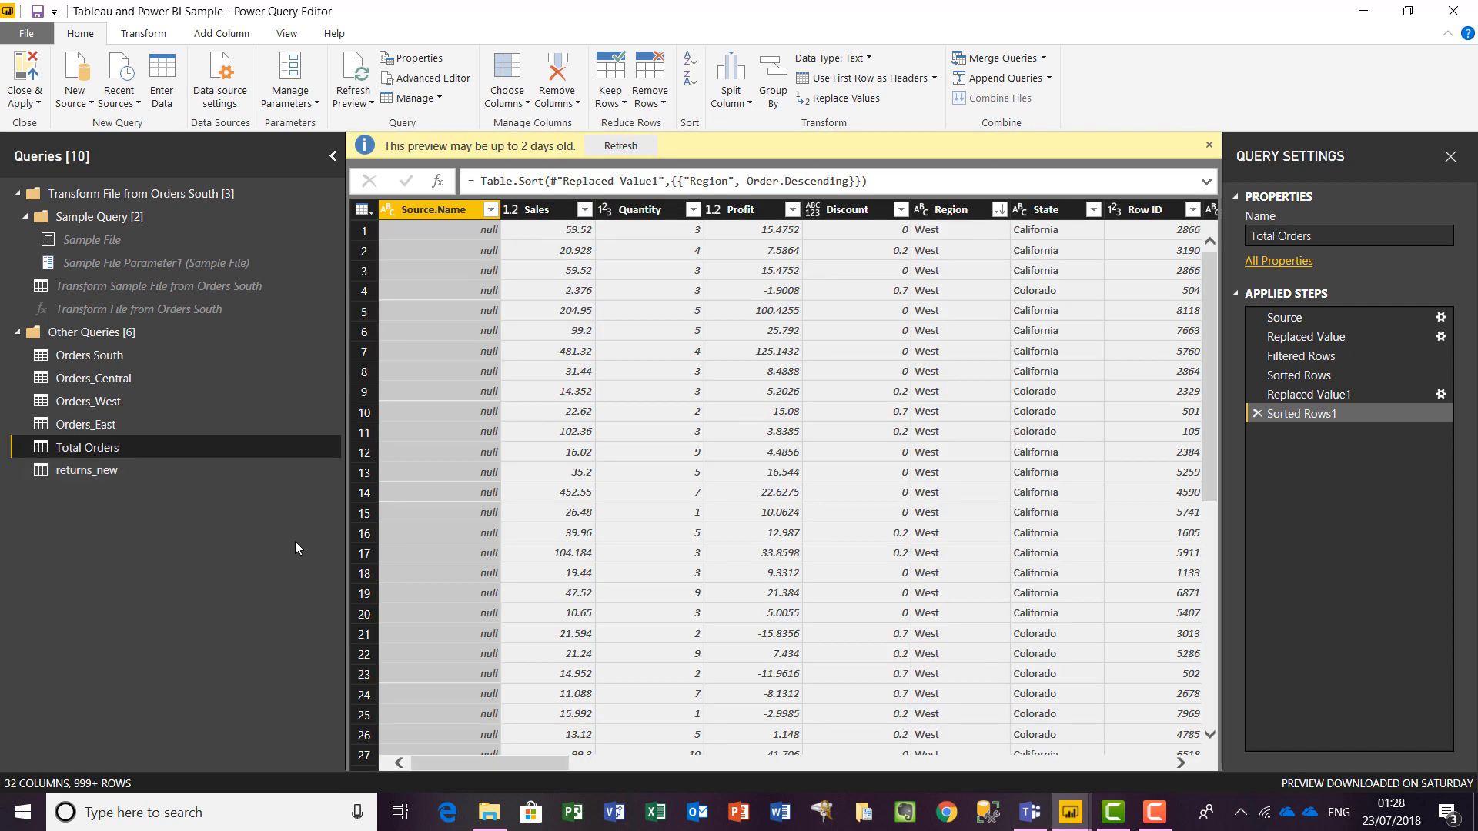
left_click(766, 765)
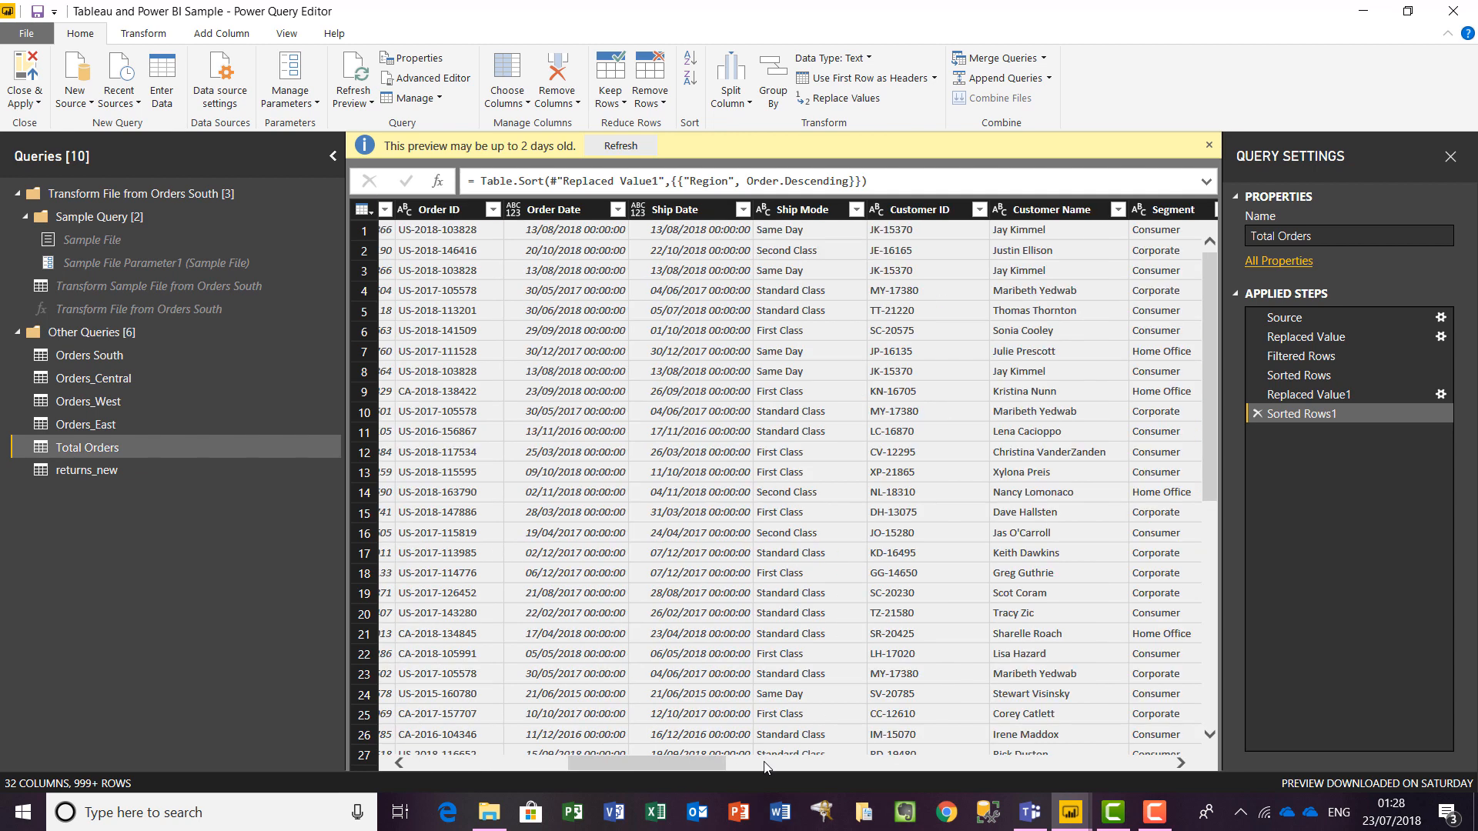
right_click(460, 210)
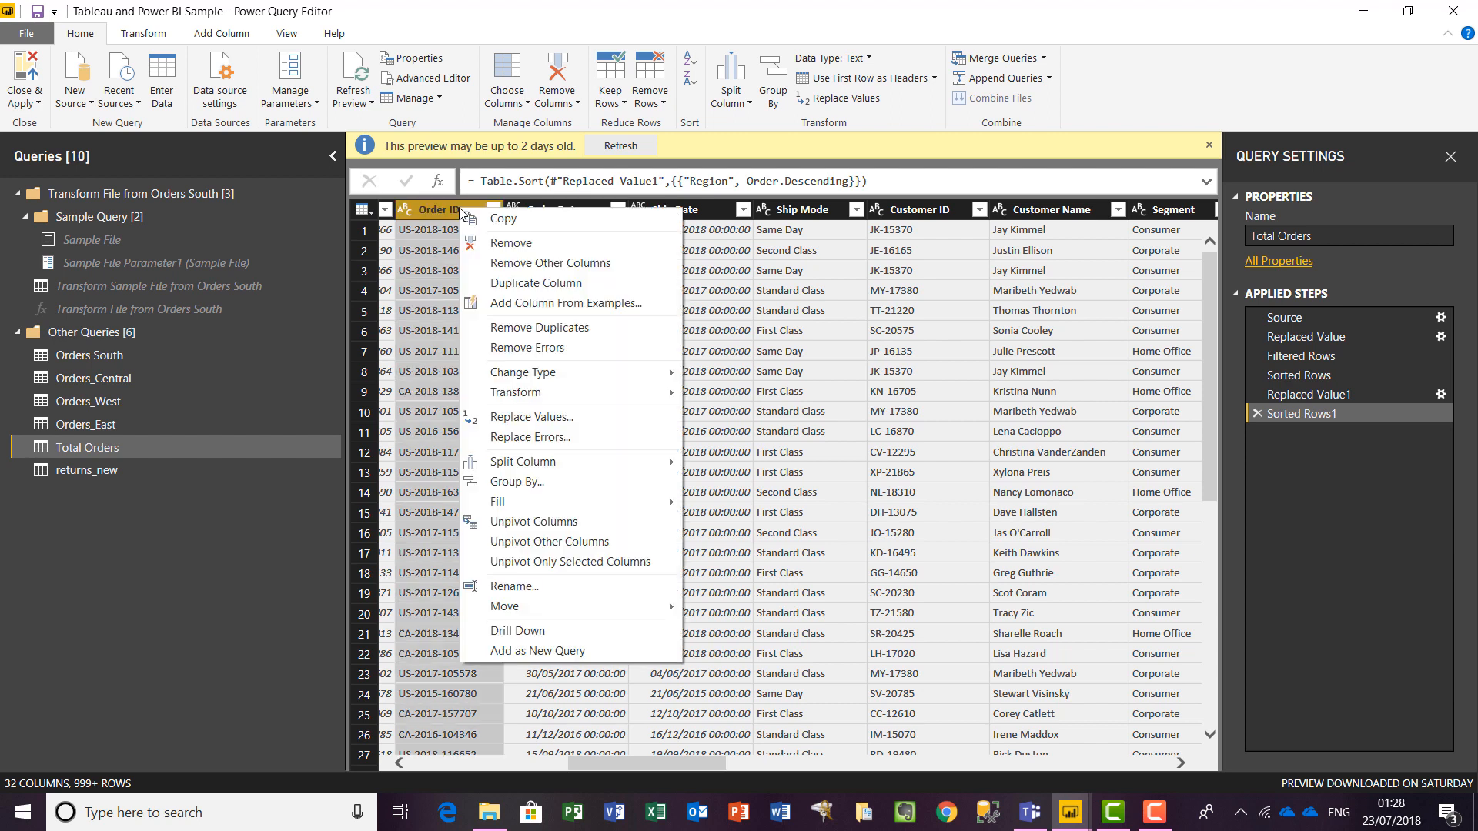
left_click(629, 285)
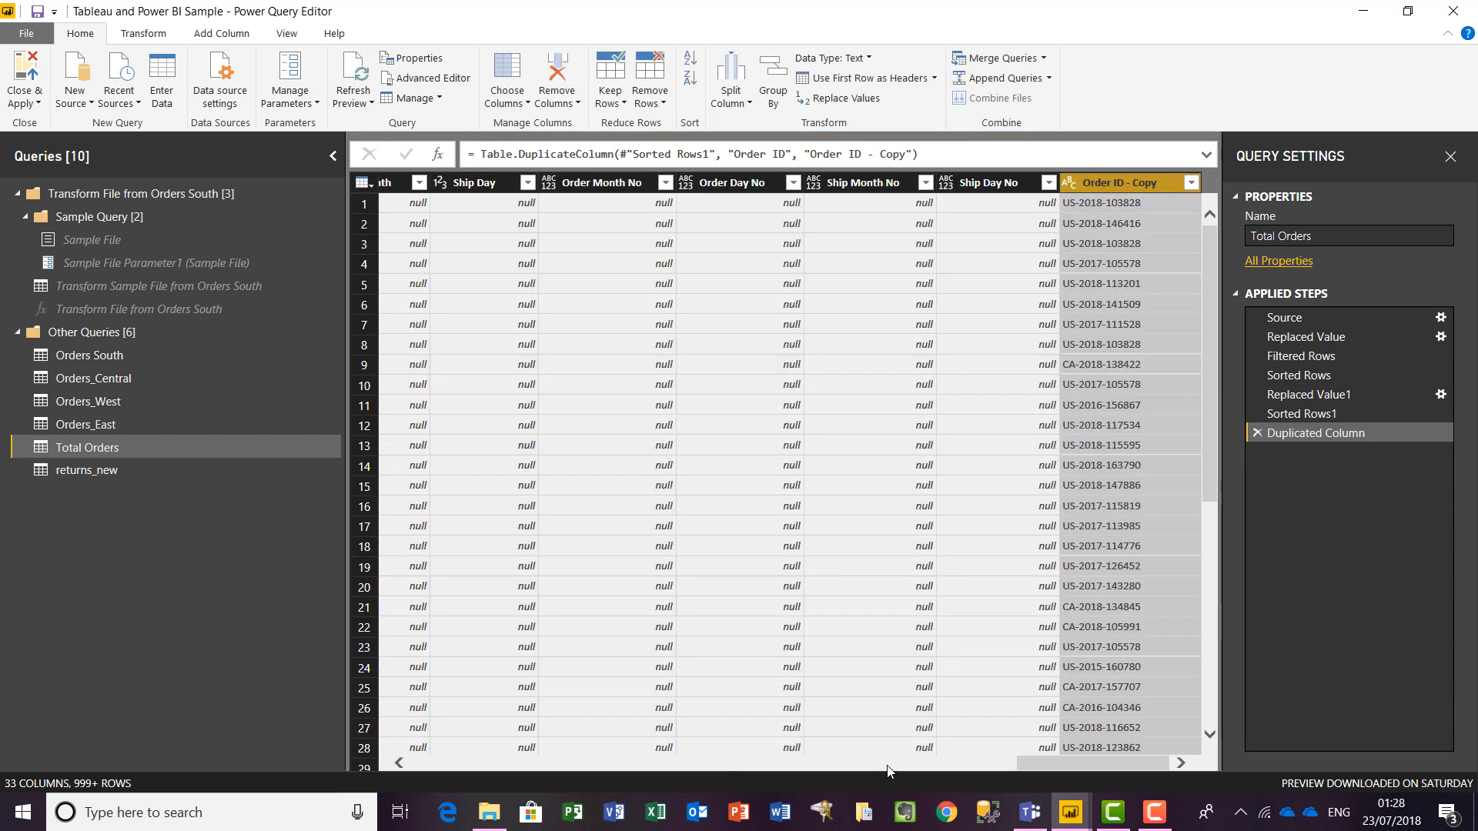
left_click(548, 765)
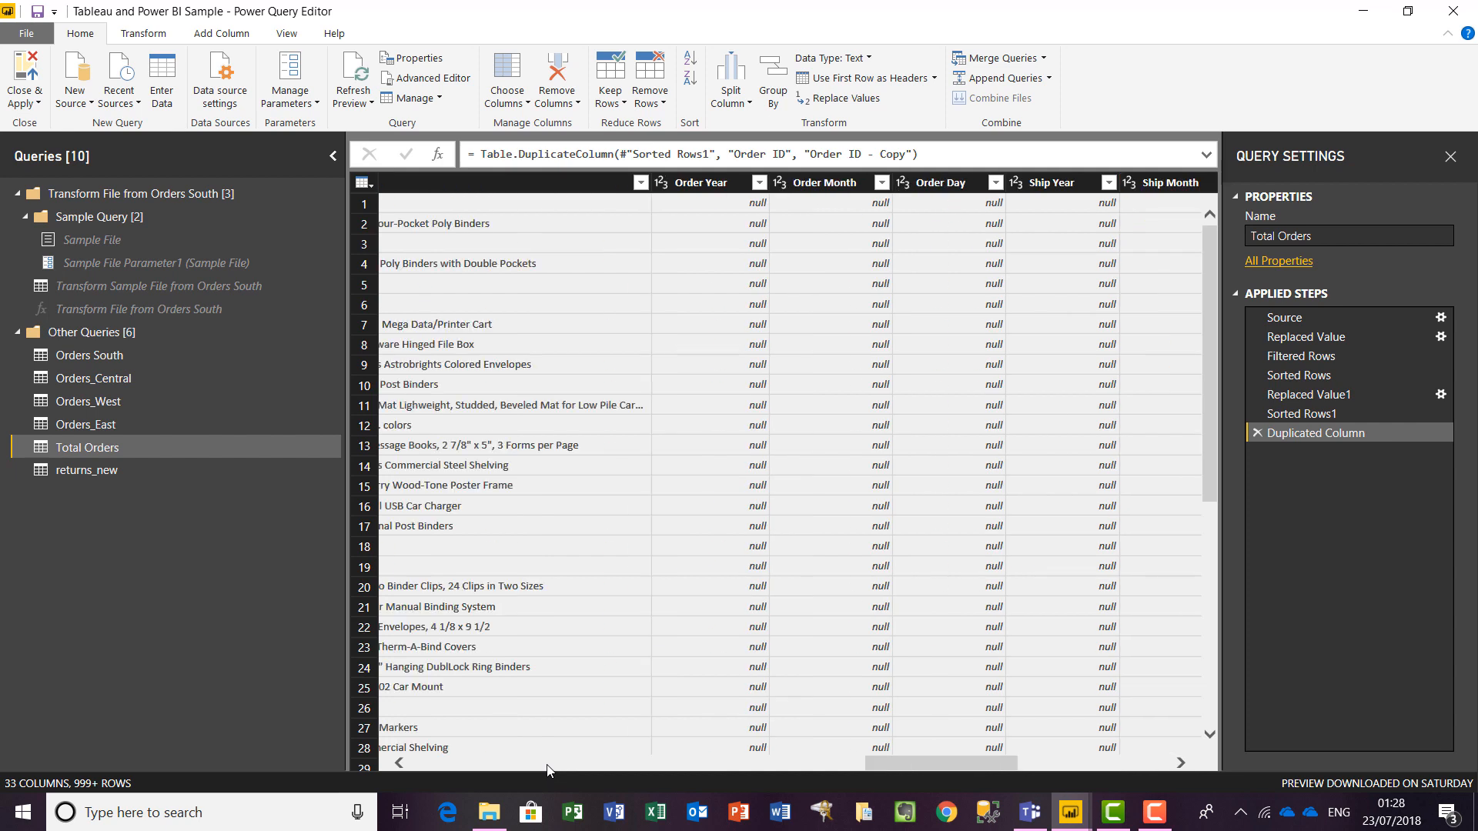
left_click(548, 766)
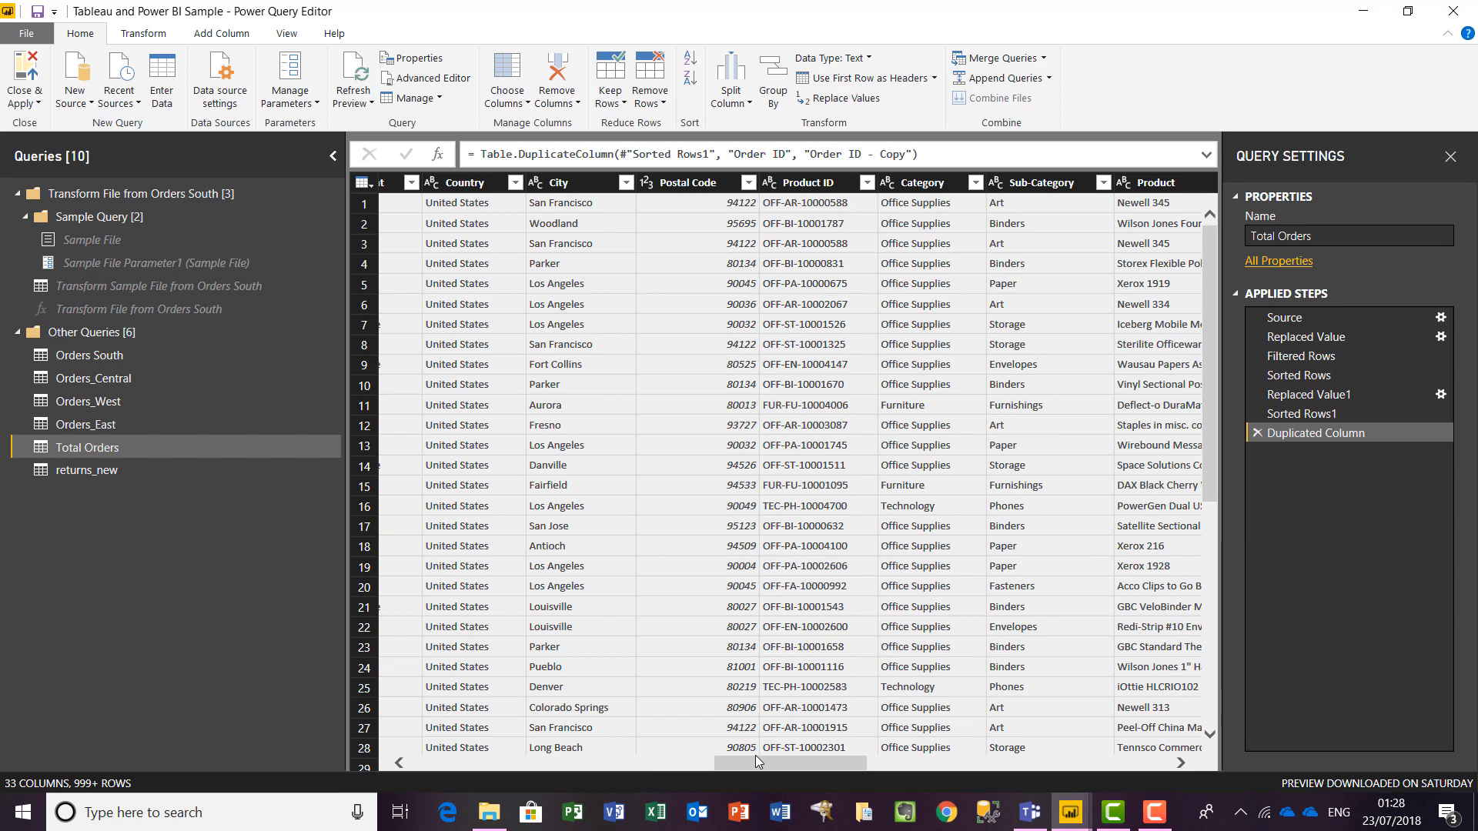
left_click_drag(755, 756, 727, 764)
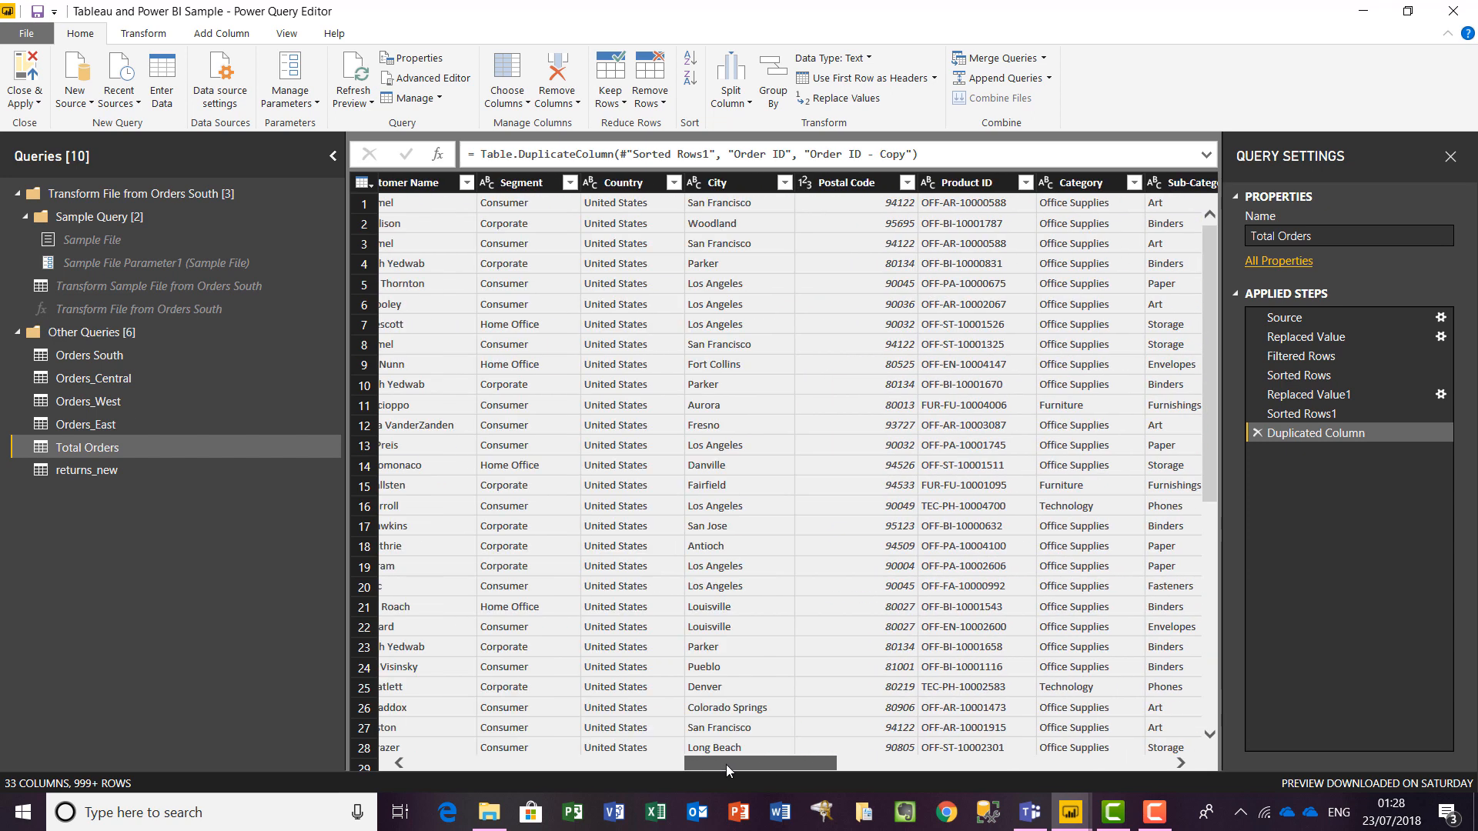
right_click(977, 183)
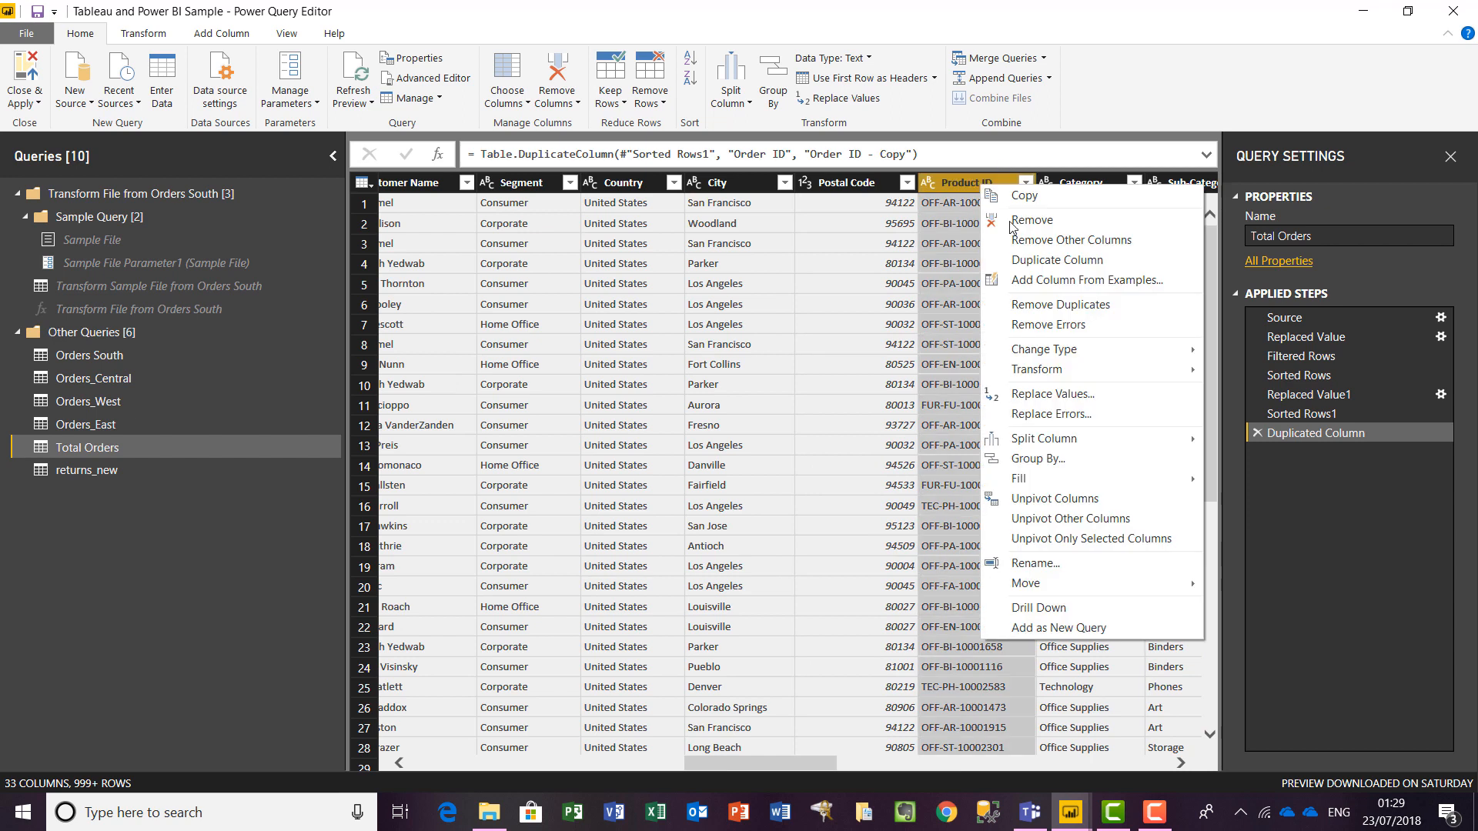
left_click(1150, 261)
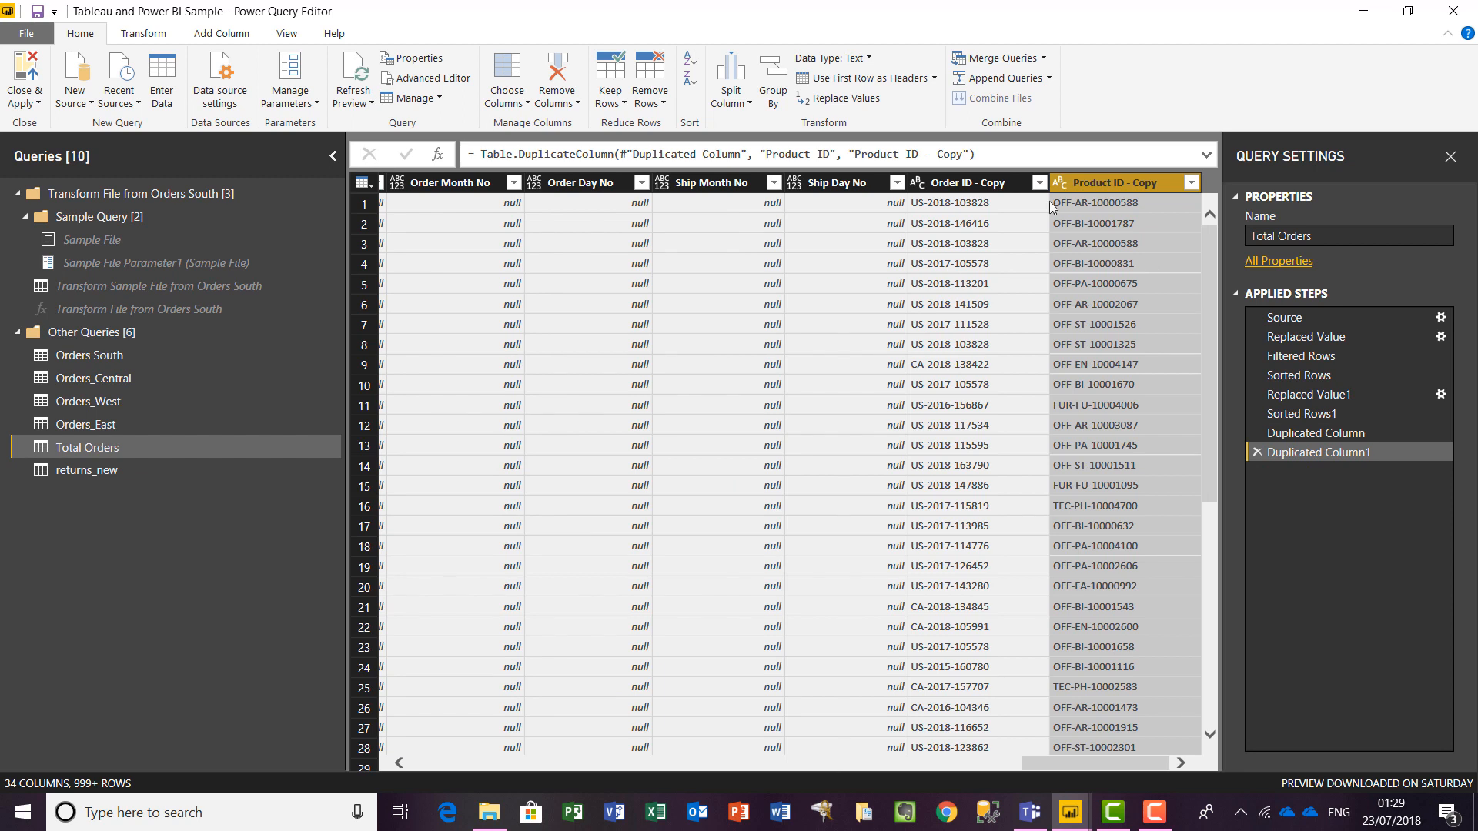
Merge the Order ID and Product ID copies in Total Orders, in that order, without a separator, into a column named Merged.
left_click(953, 183, "shift")
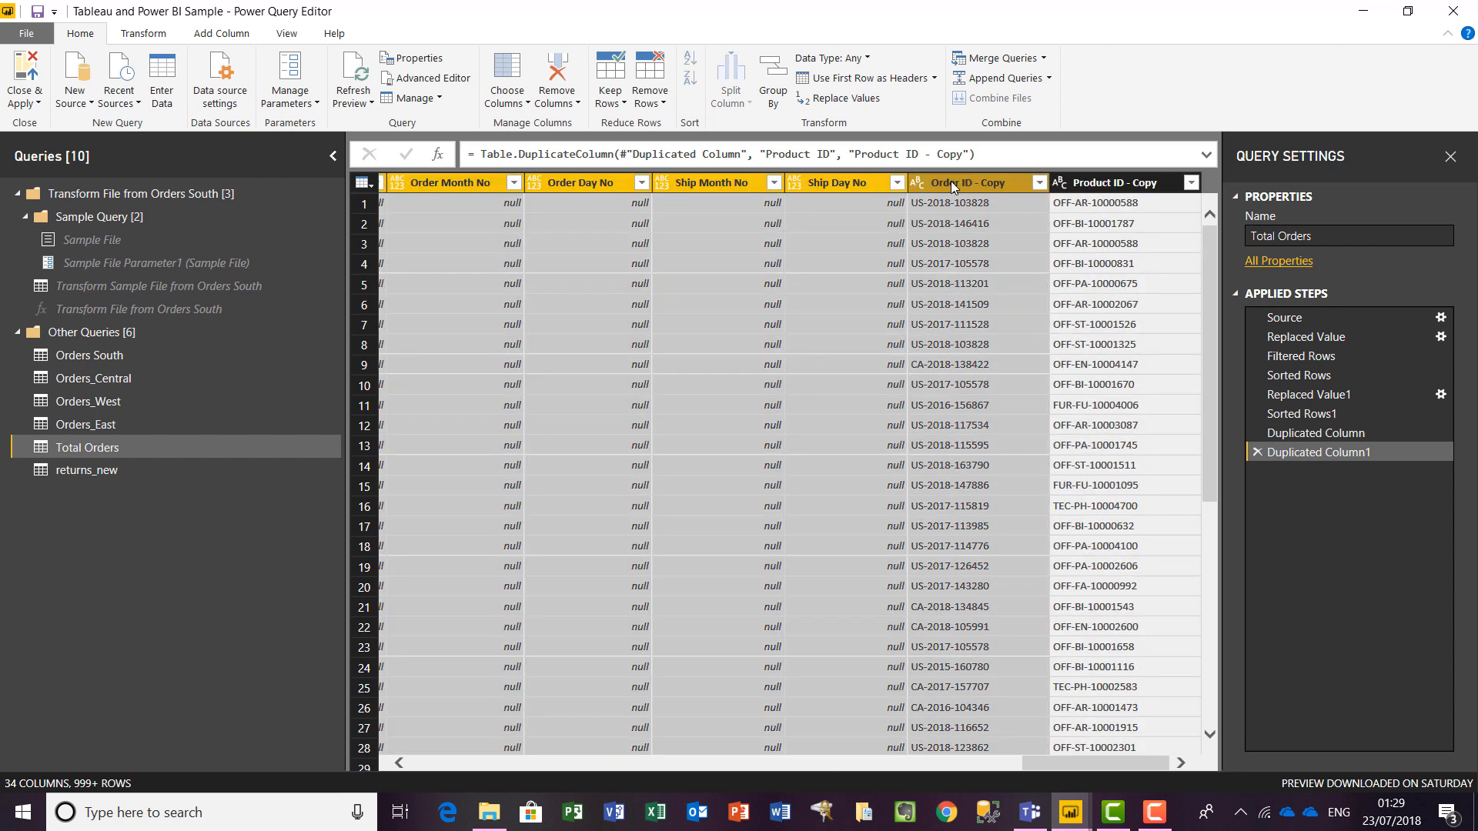
left_click(976, 185)
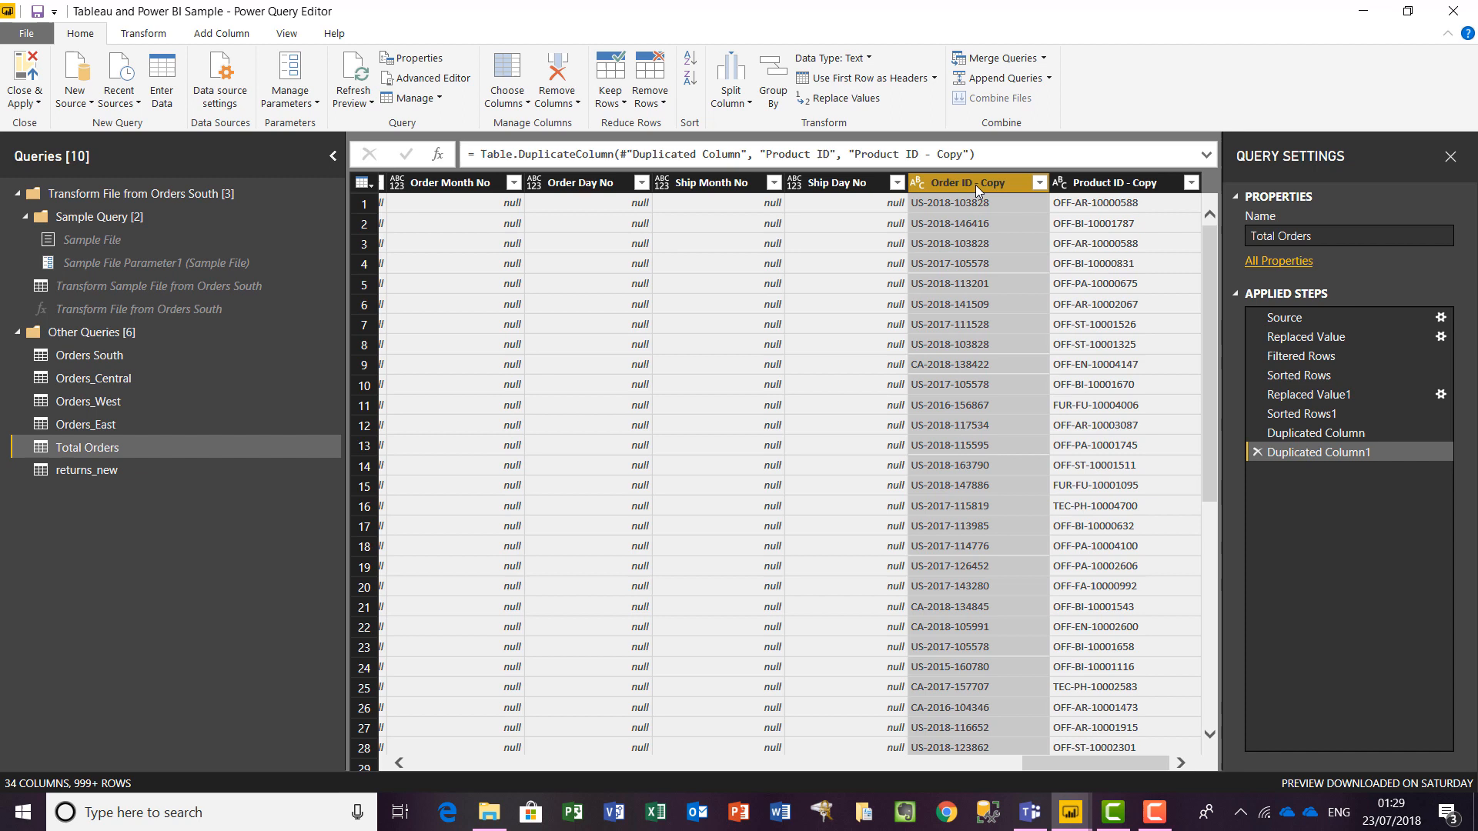
left_click(1097, 183, "ctrl")
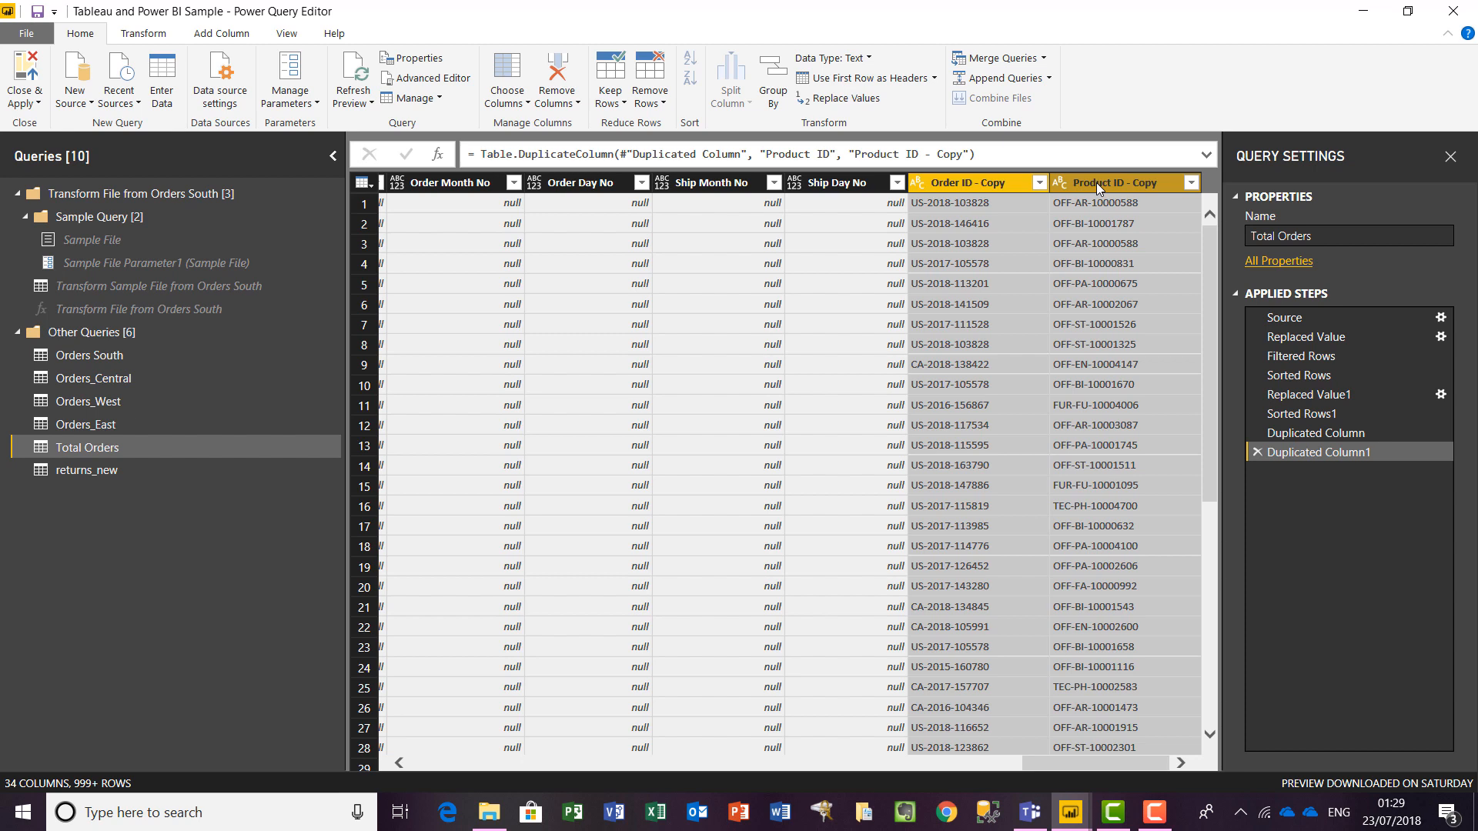
right_click(1096, 183)
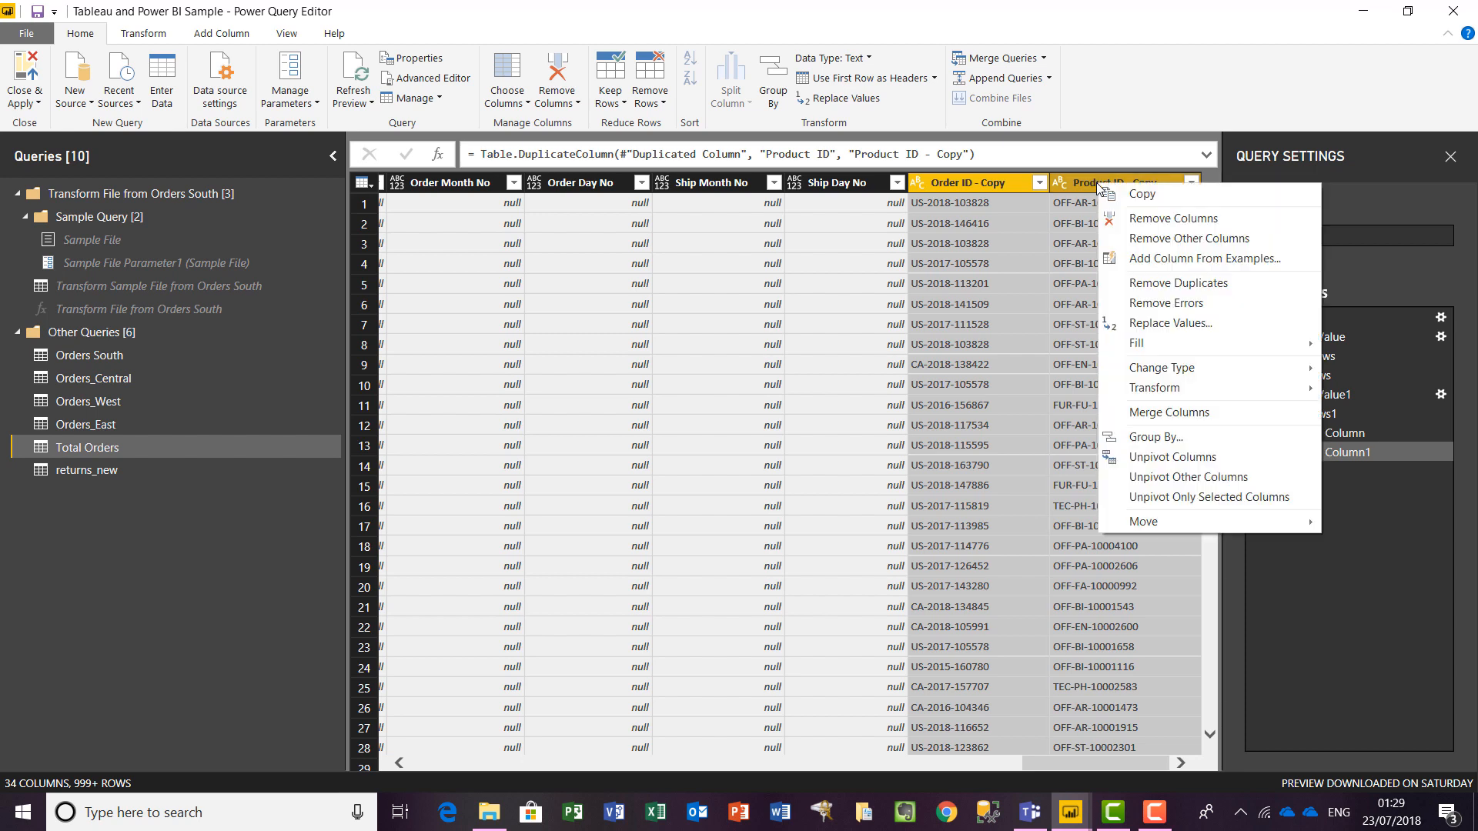
left_click(1204, 408)
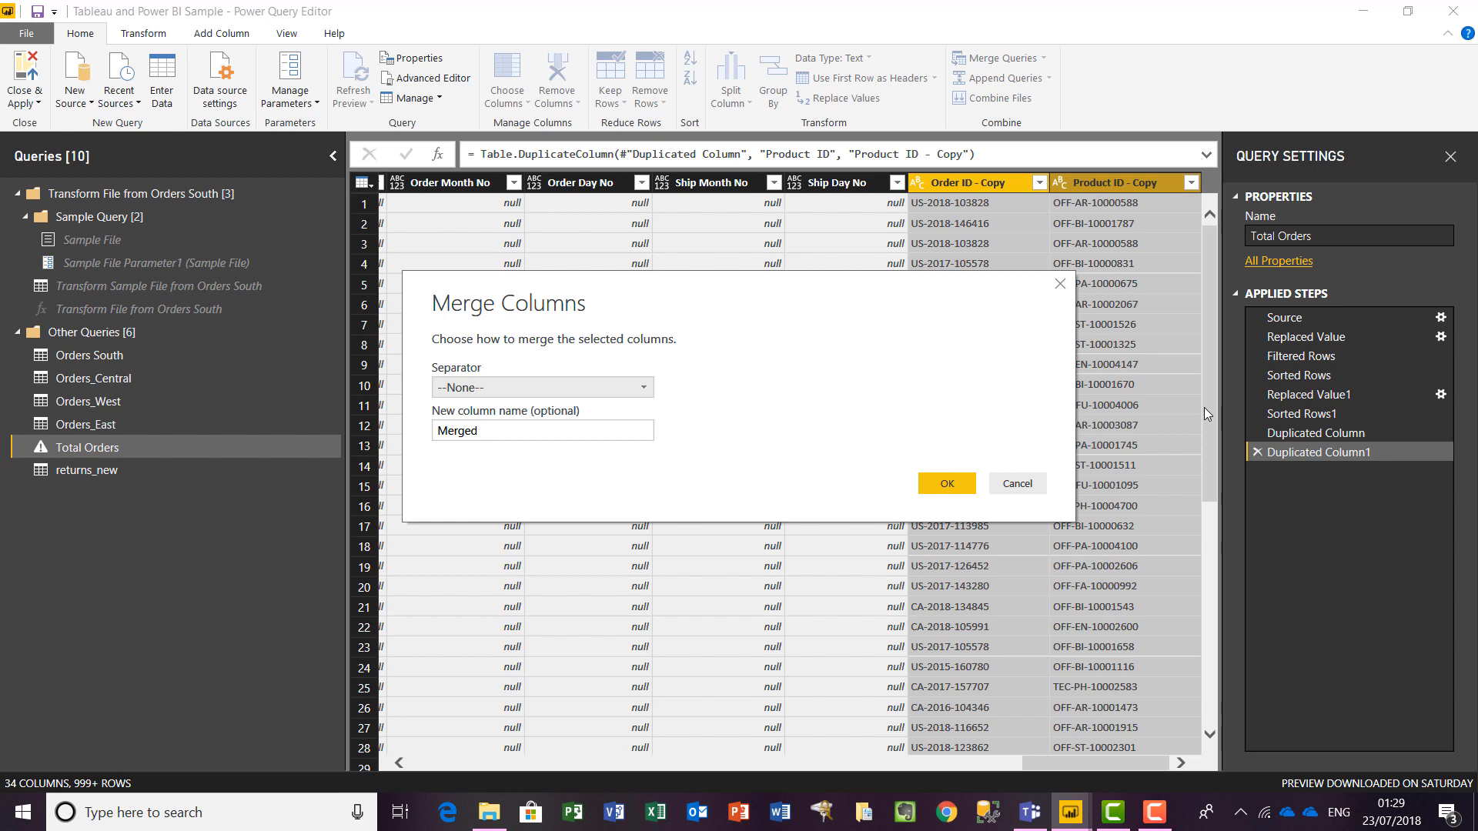
left_click(940, 488)
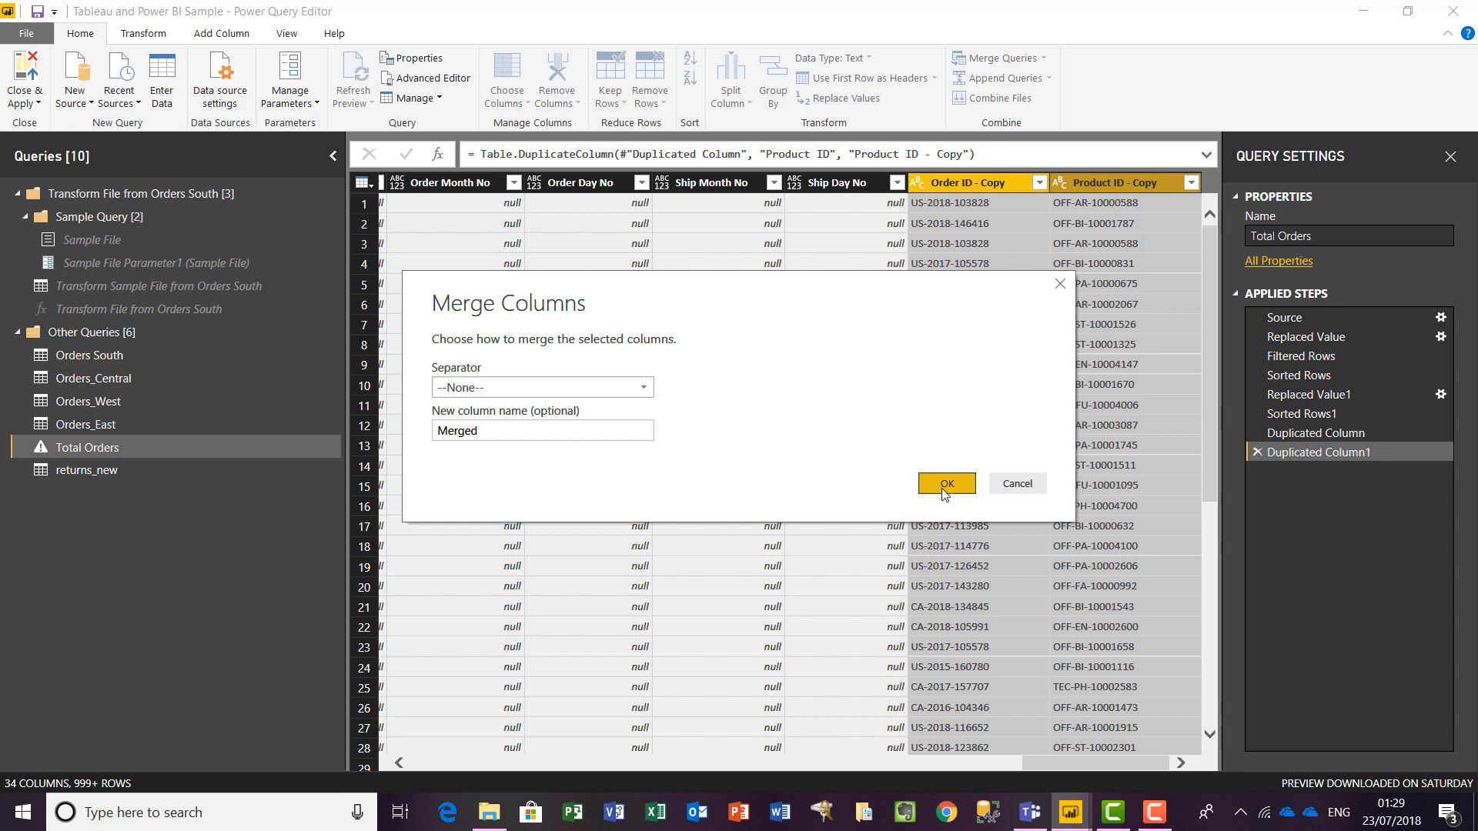
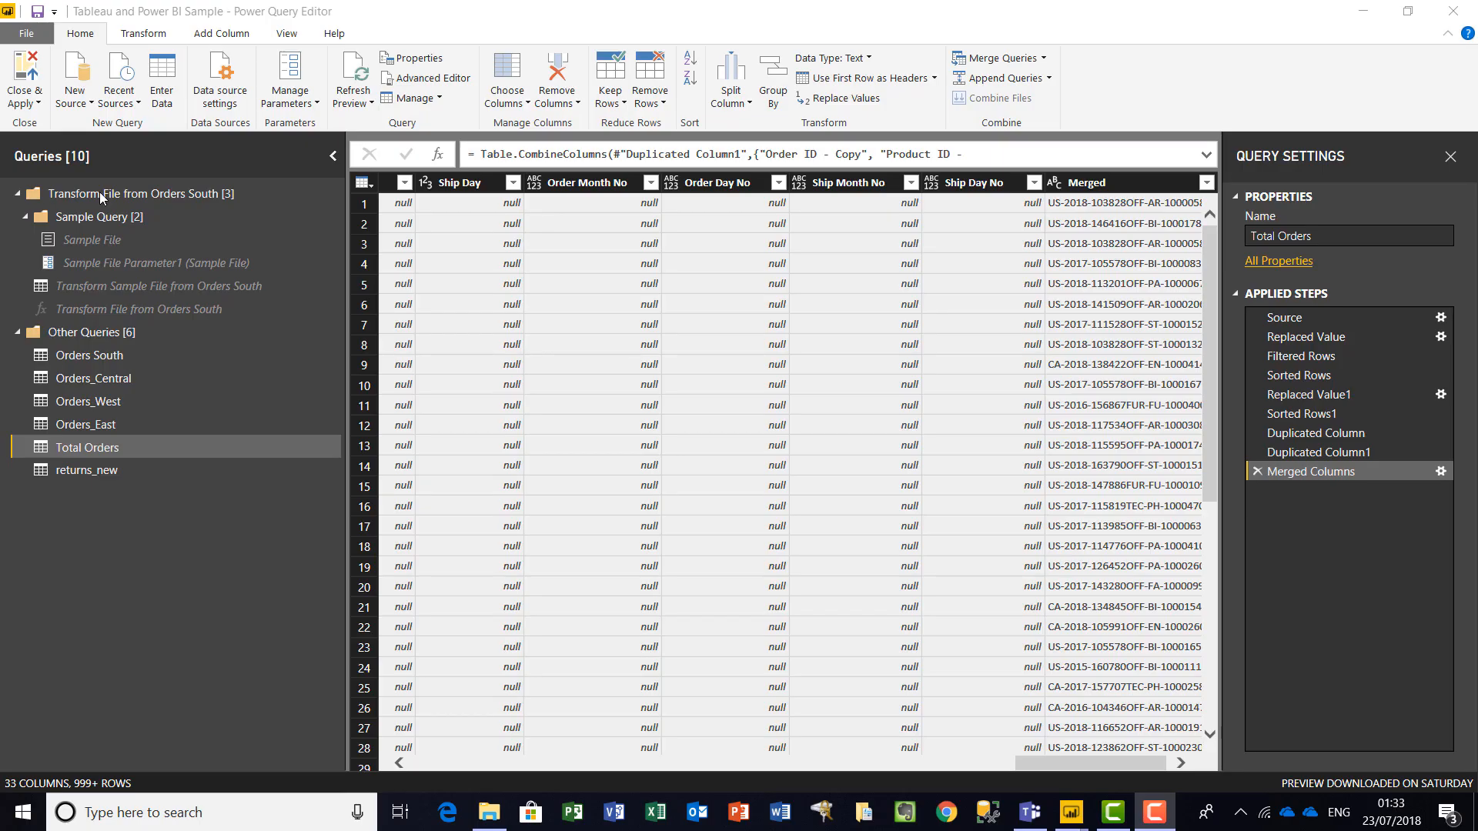
Apply the pending query changes and close the query editor.
left_click(31, 106)
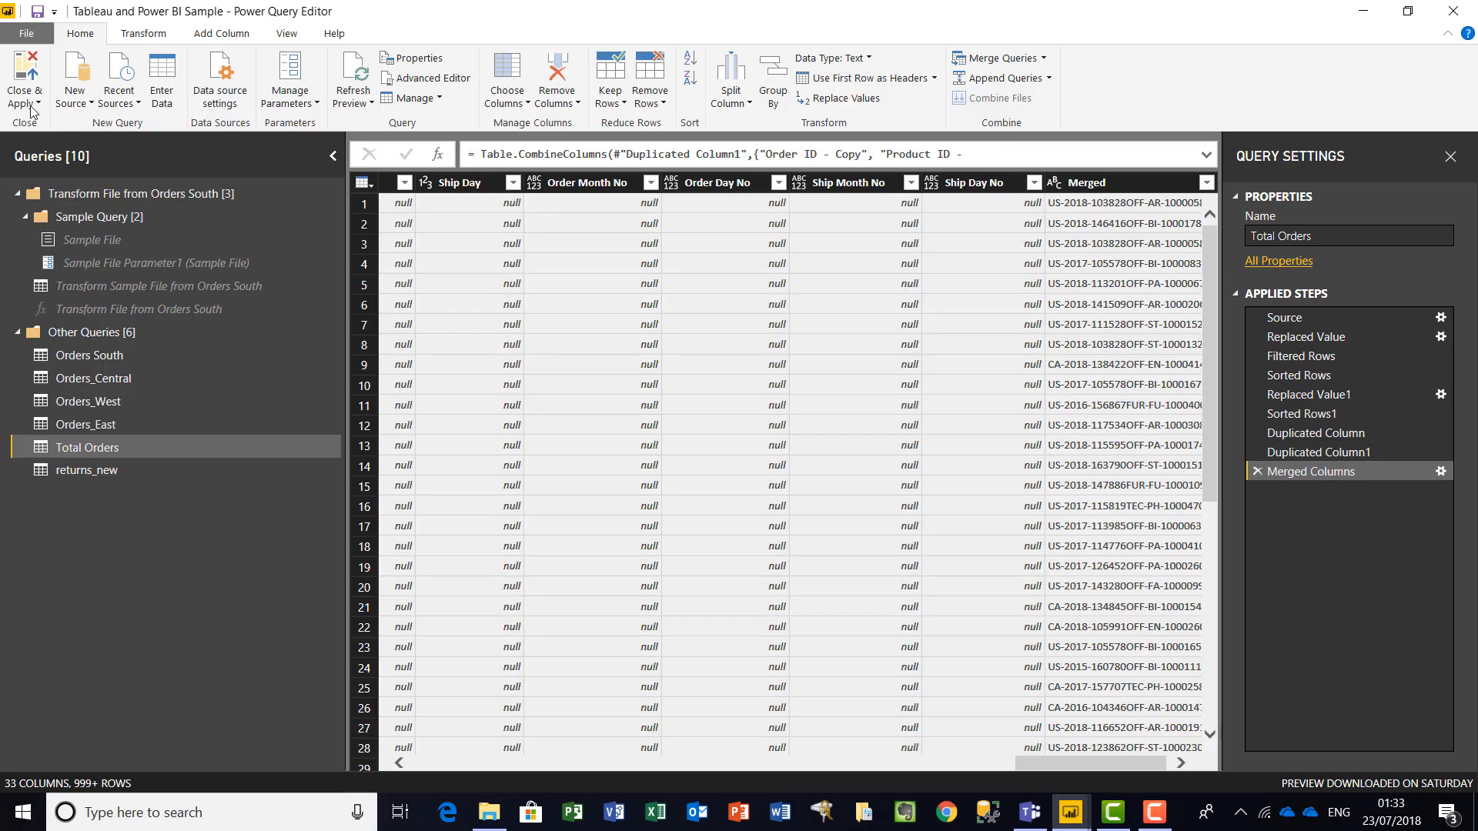
left_click(31, 108)
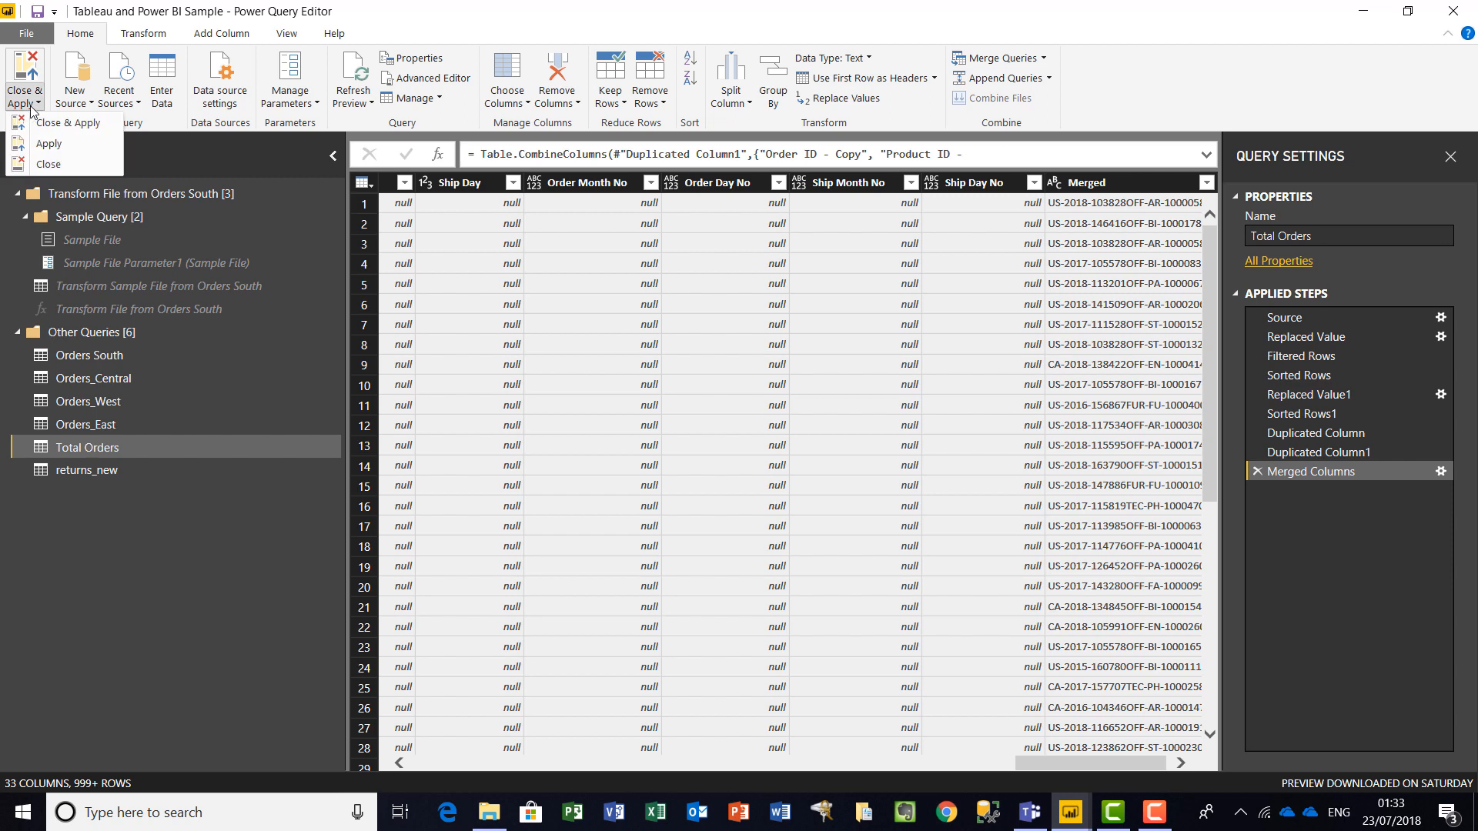
left_click(74, 131)
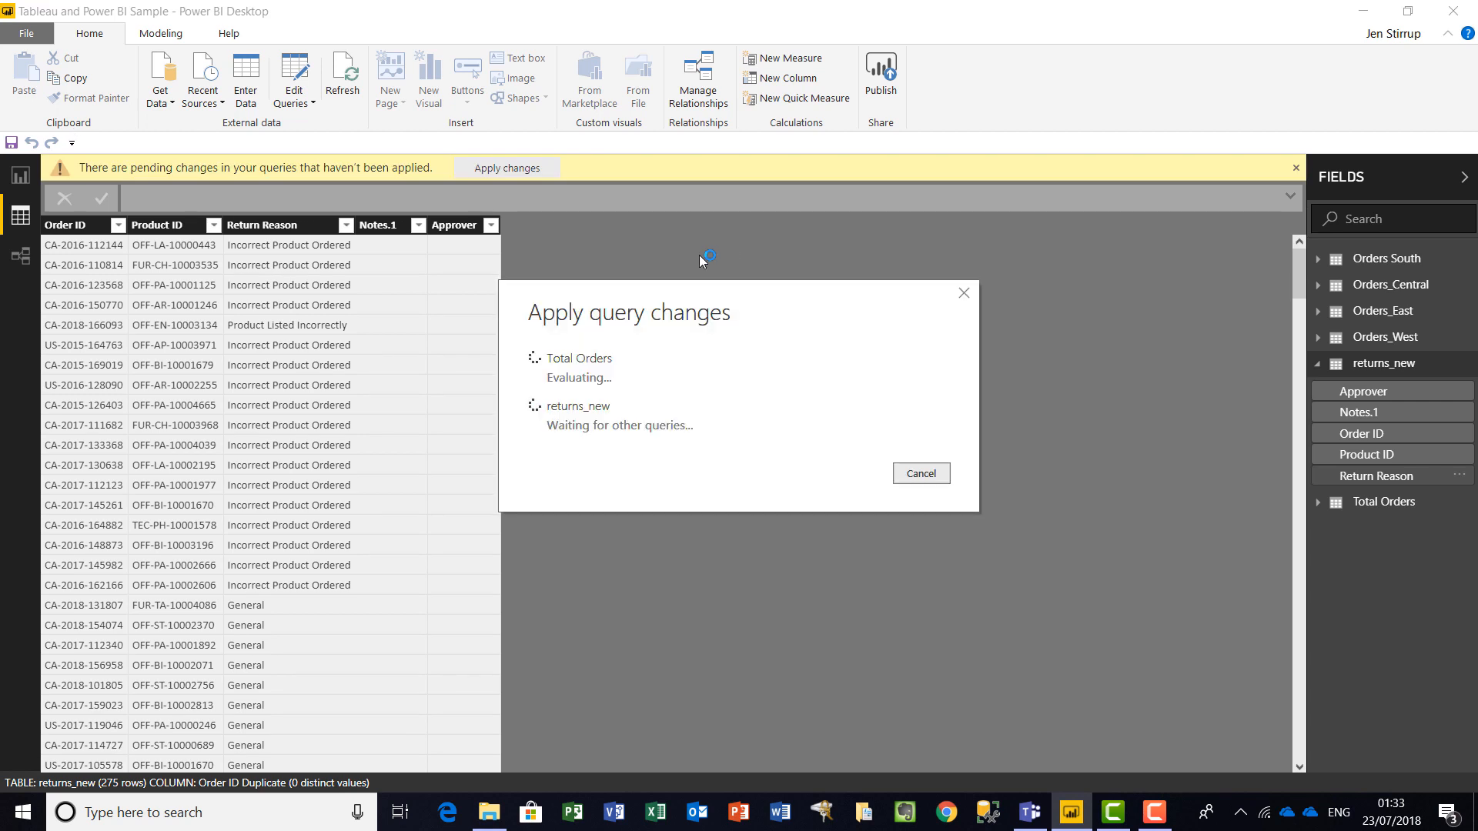
Create an active many-to-one relationship from Total Orders to returns_new on their Merged columns, with single cross filter direction.
left_click(701, 98)
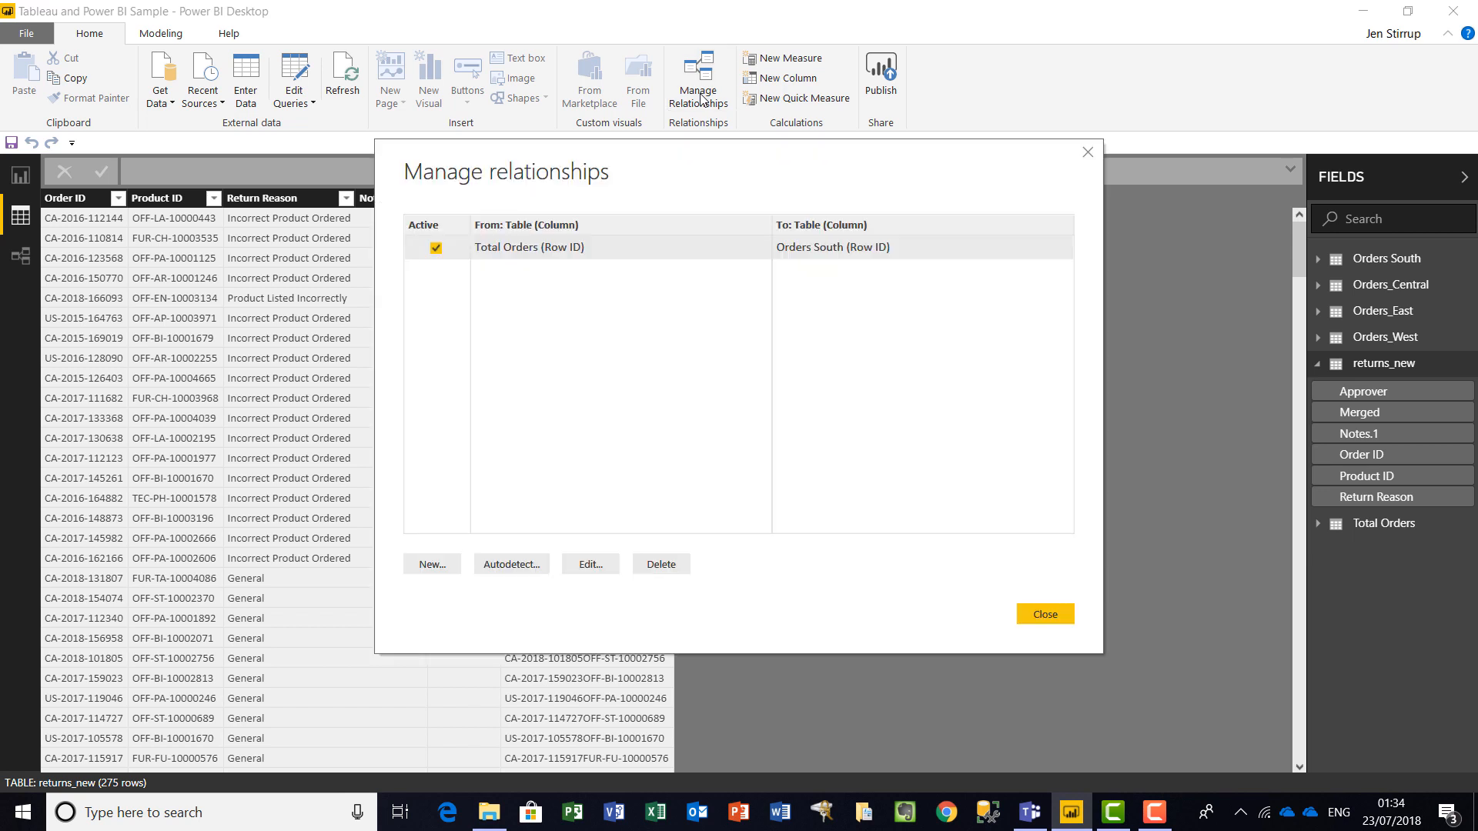
left_click(448, 562)
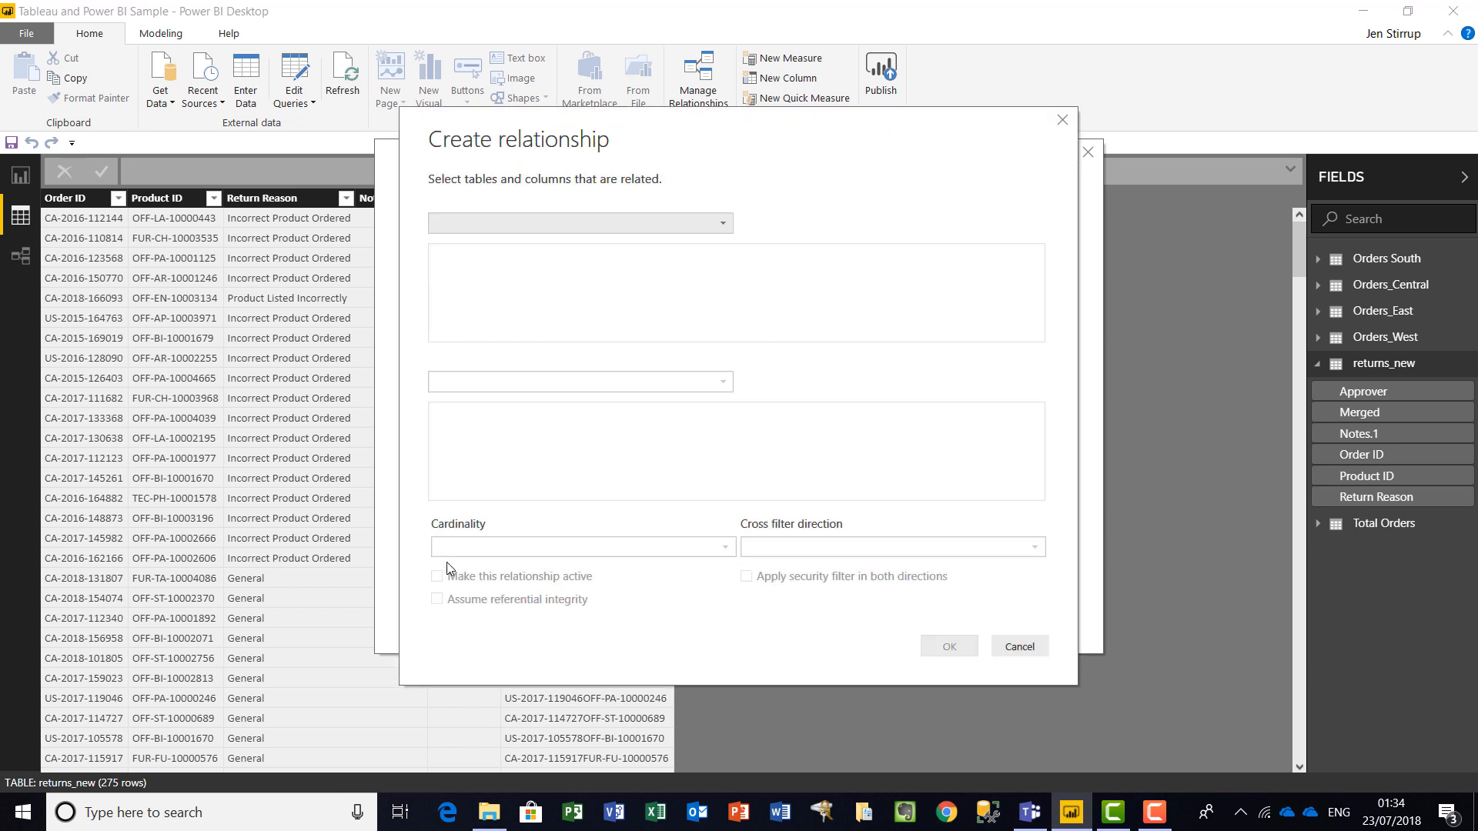
left_click(715, 227)
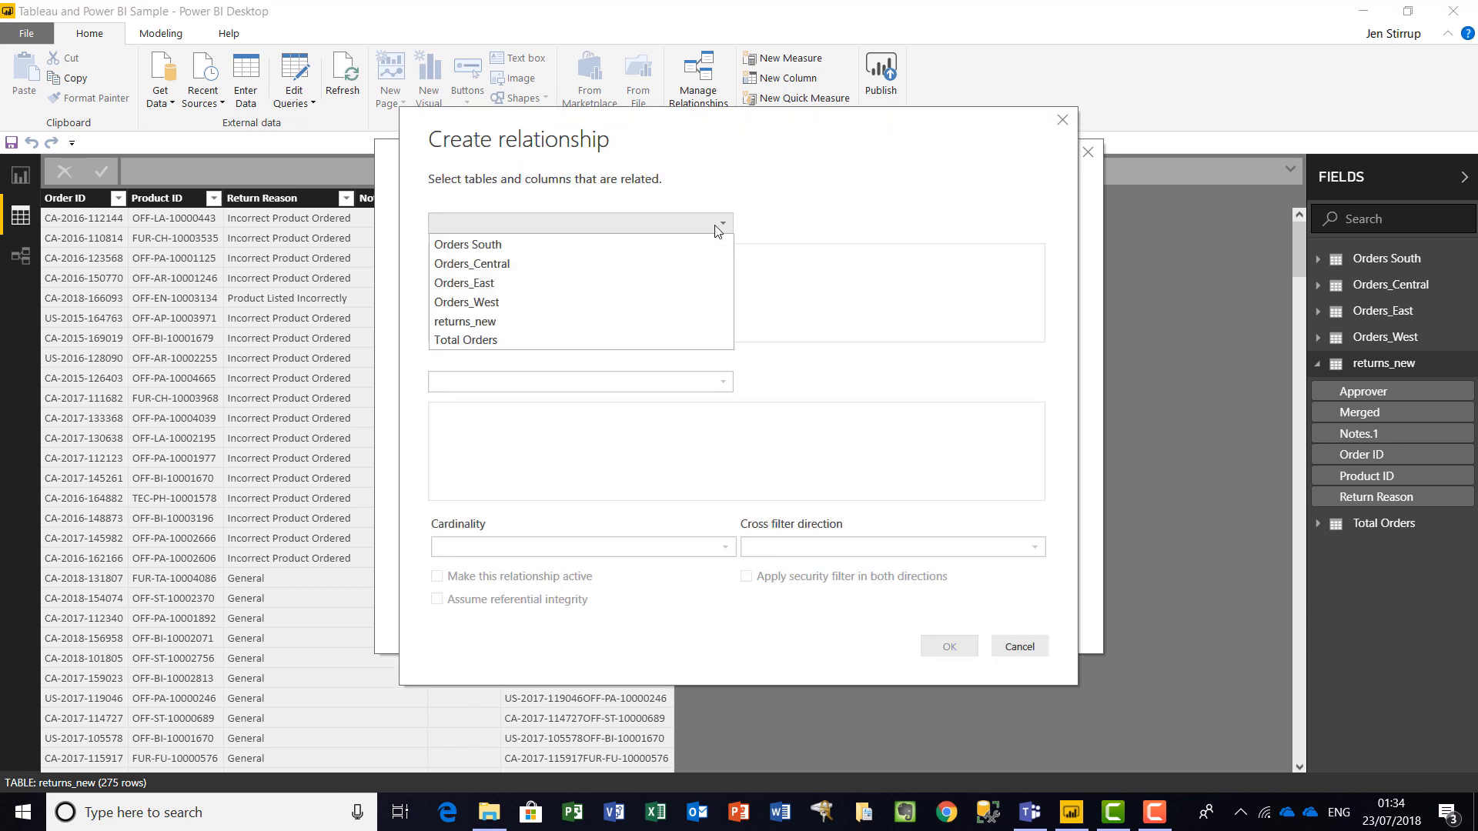
left_click(635, 339)
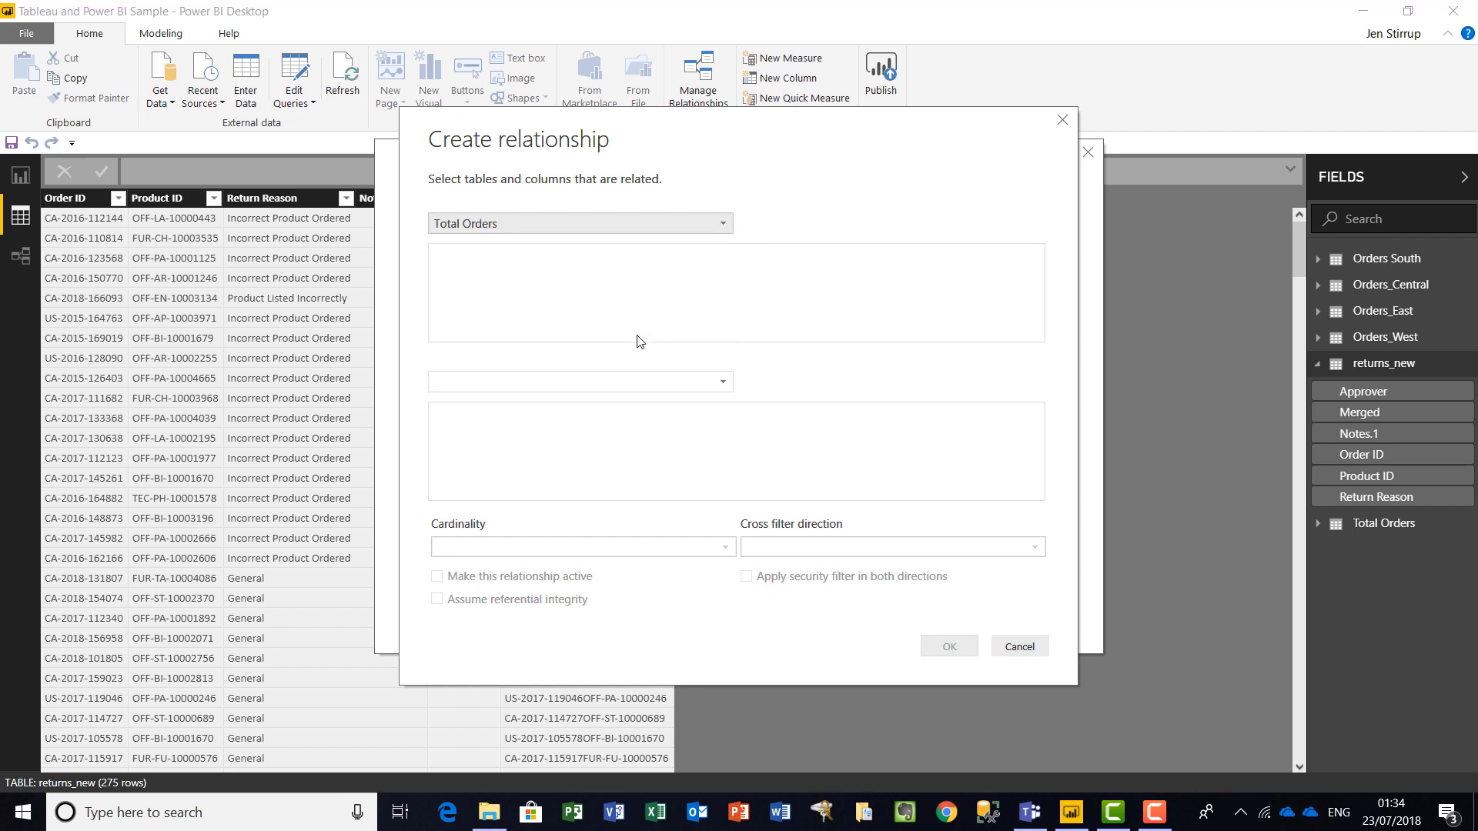
left_click(722, 383)
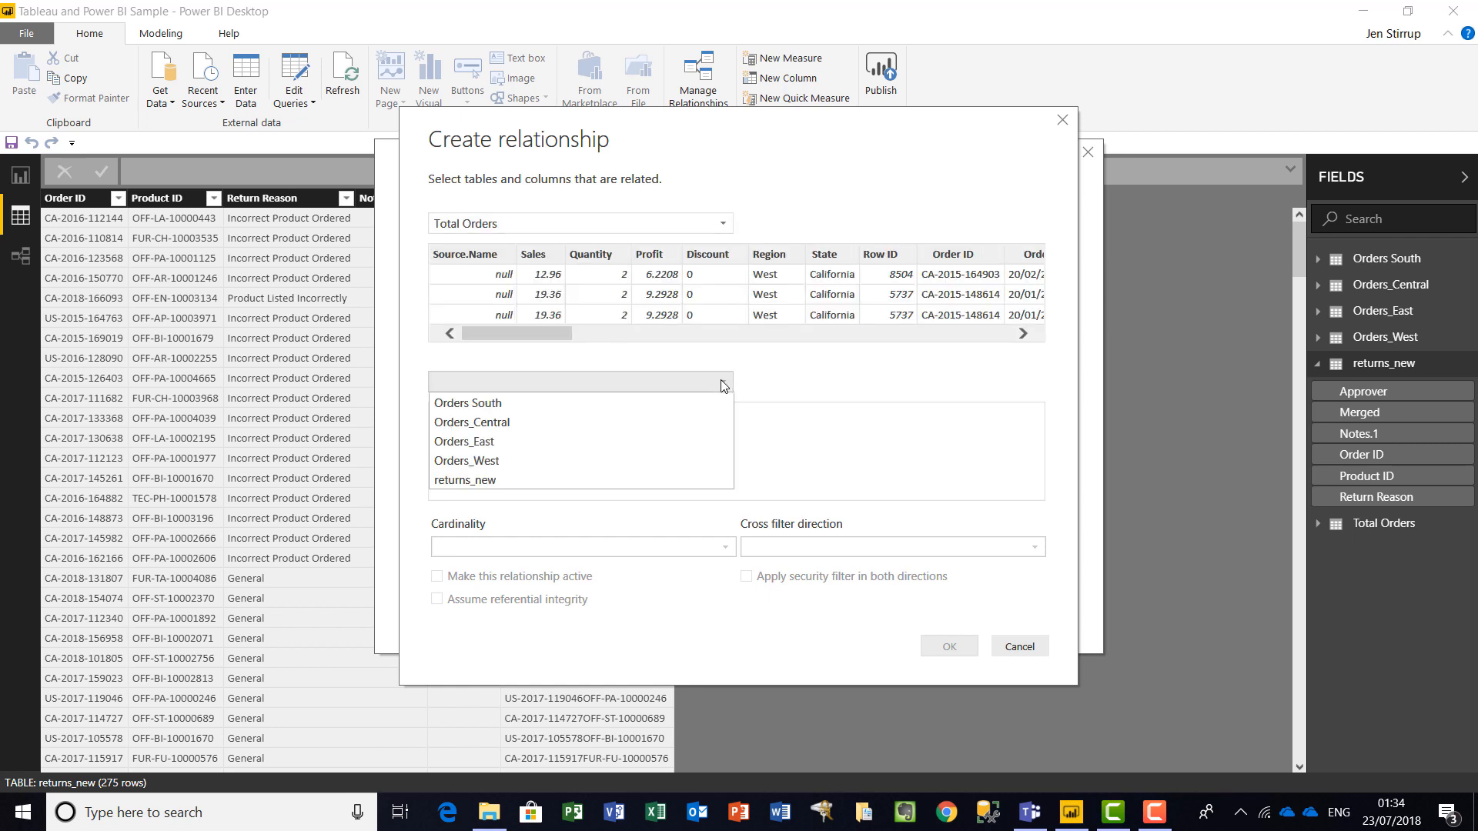
left_click(652, 480)
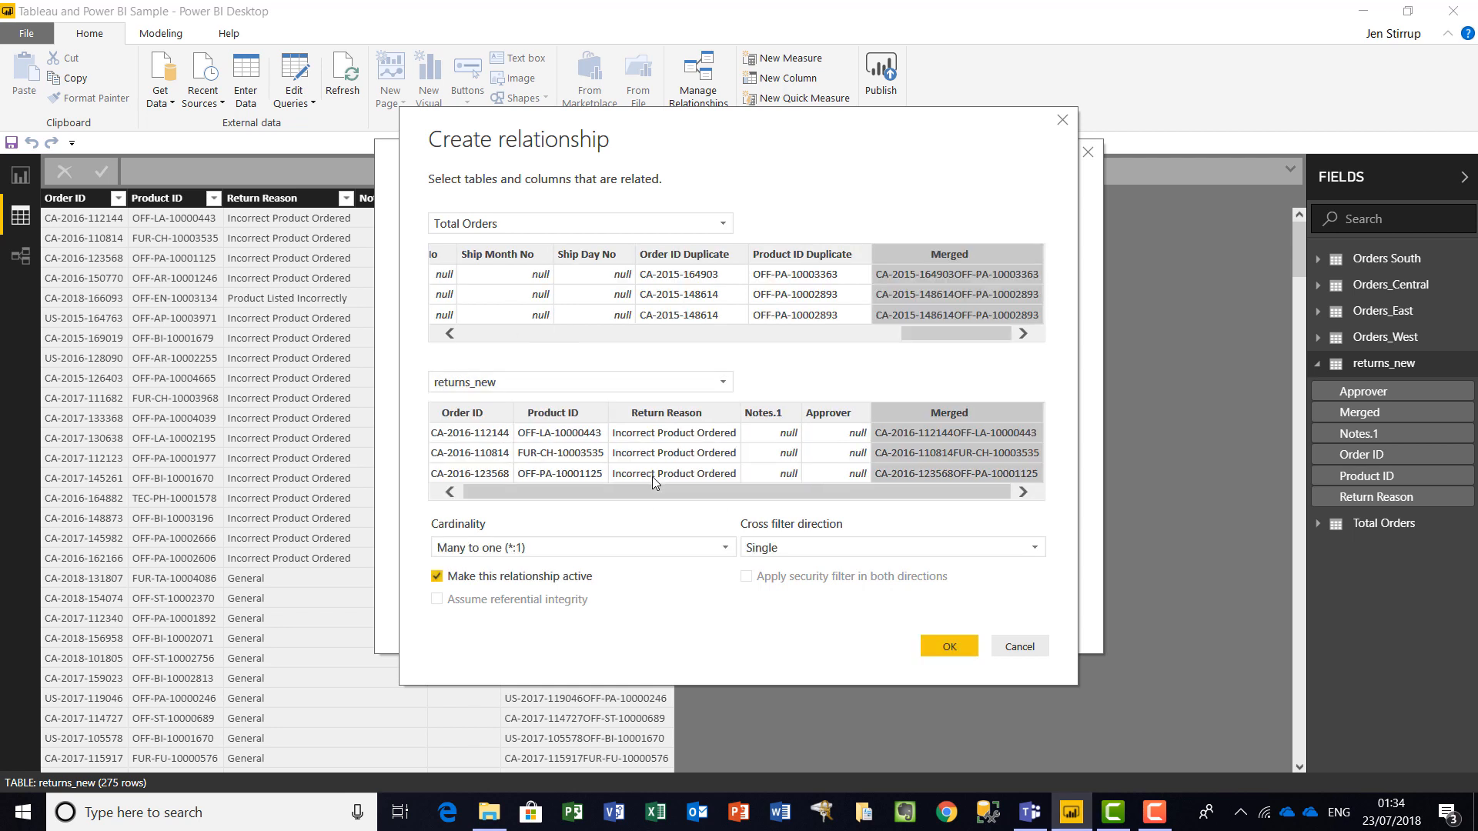
left_click(946, 648)
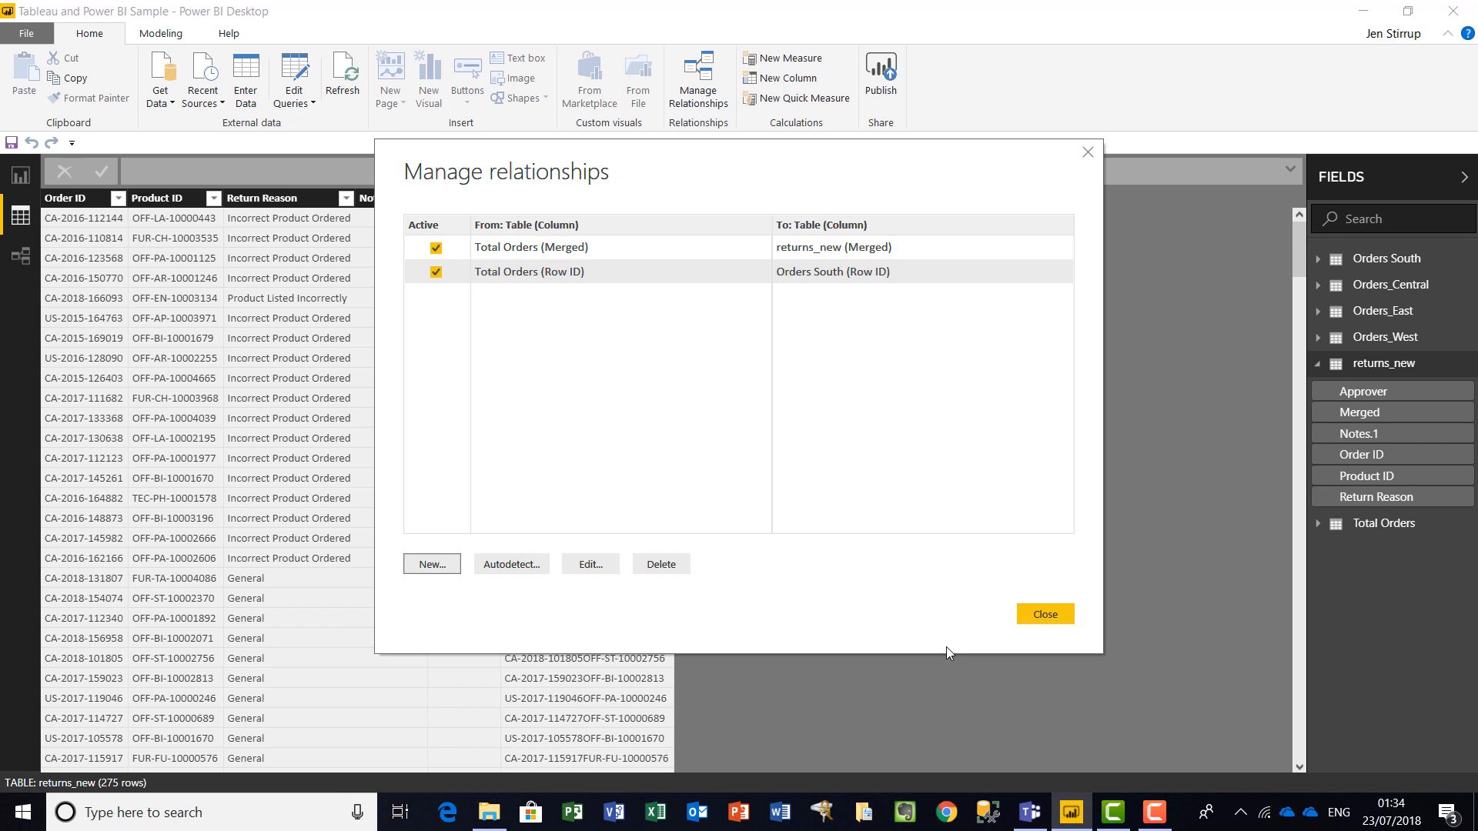
Review the cardinality options of the relationship between Total Orders and returns_new, keep Many to one, and close the relationship manager.
left_click(625, 251)
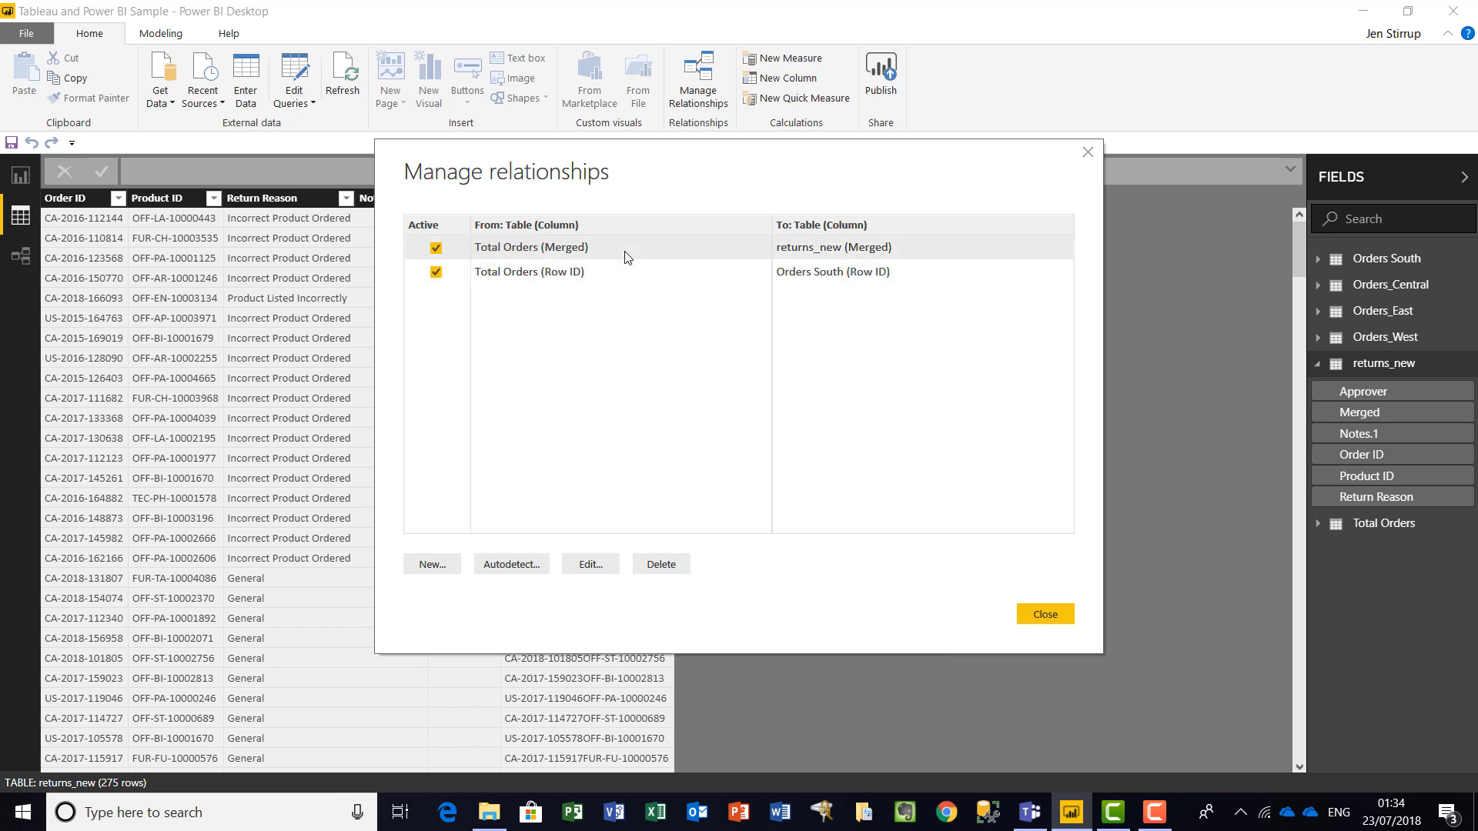
left_click(590, 566)
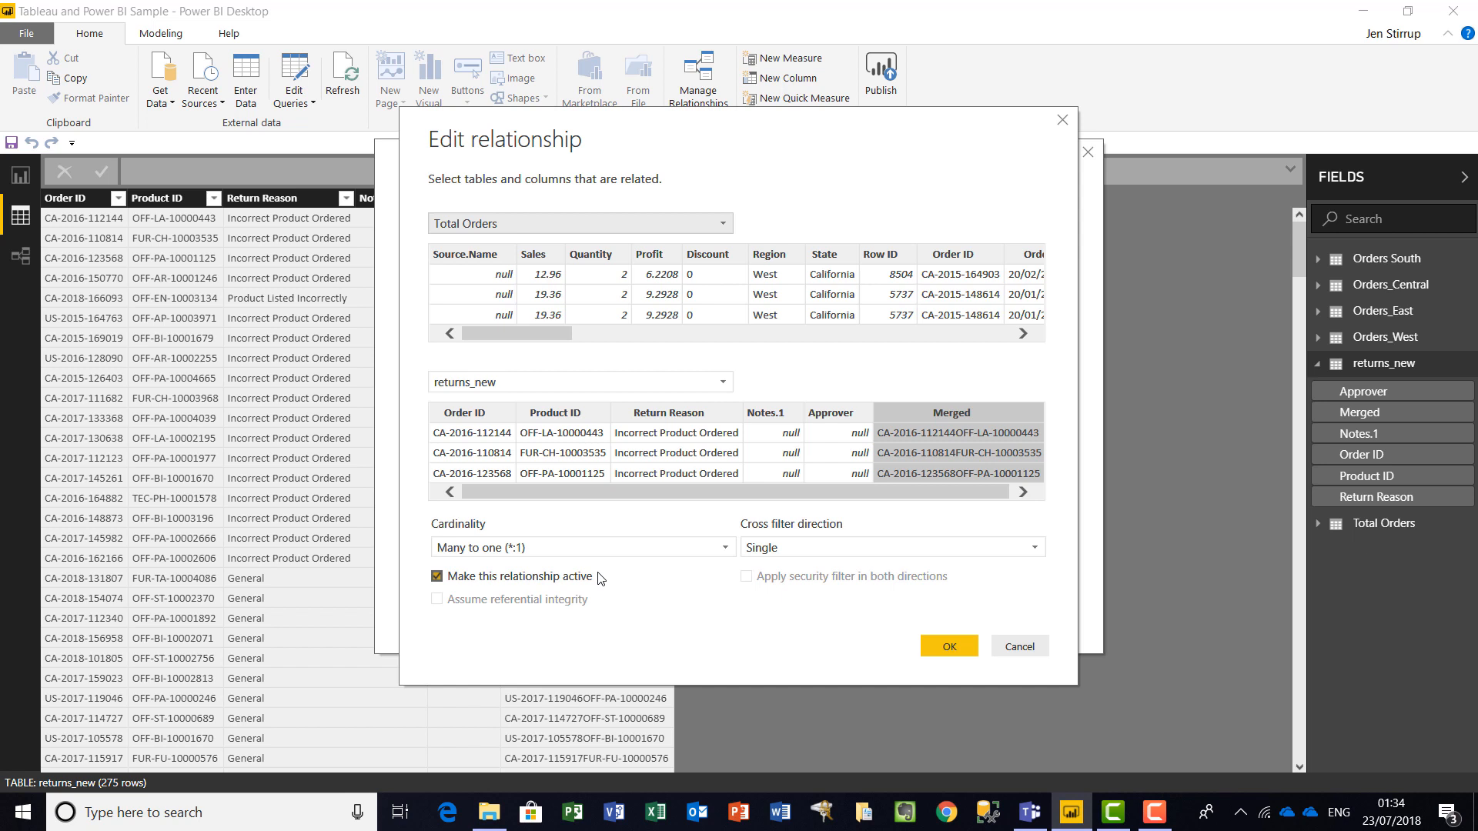
left_click(725, 549)
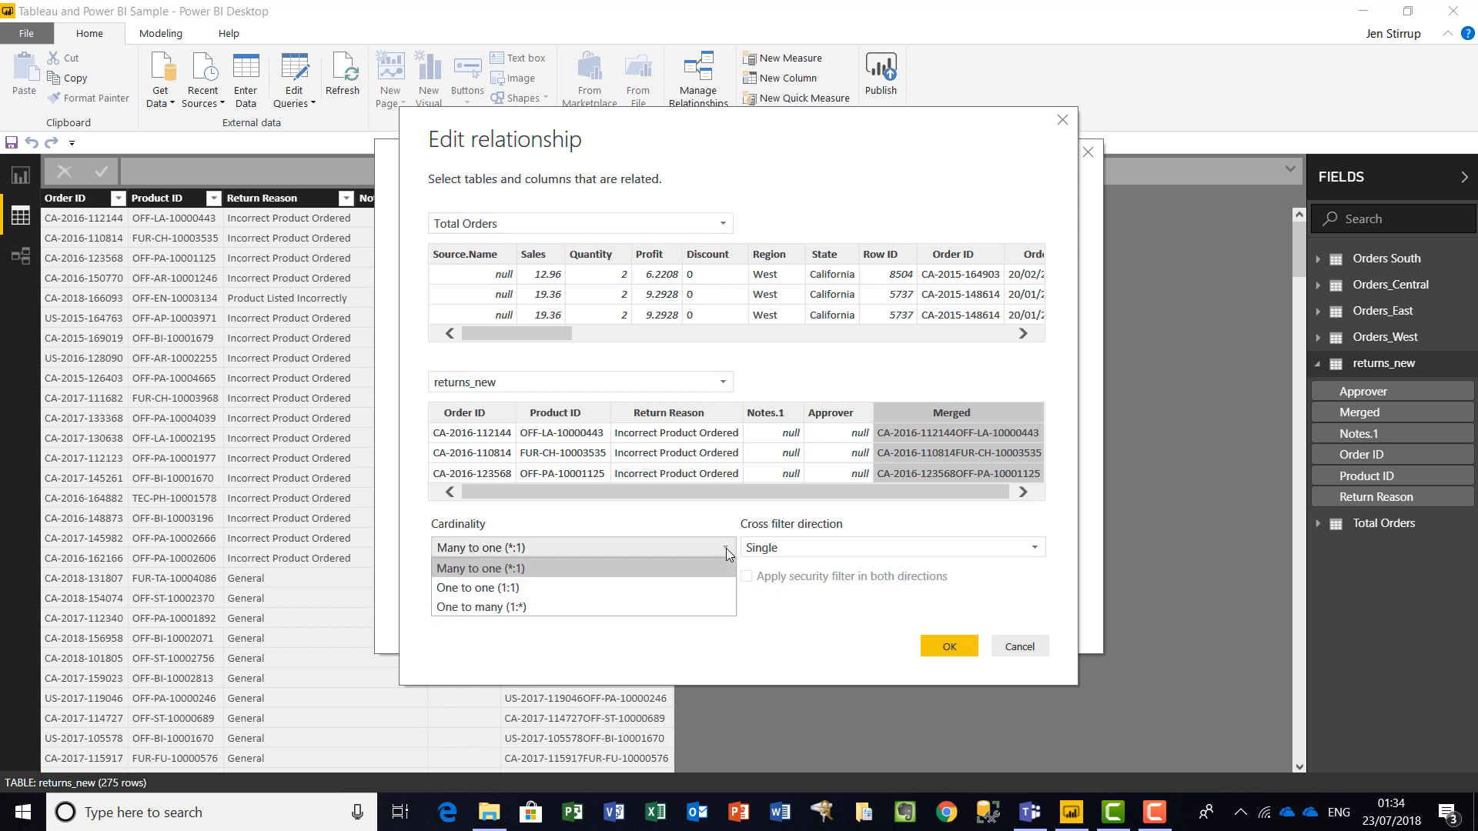
left_click(795, 619)
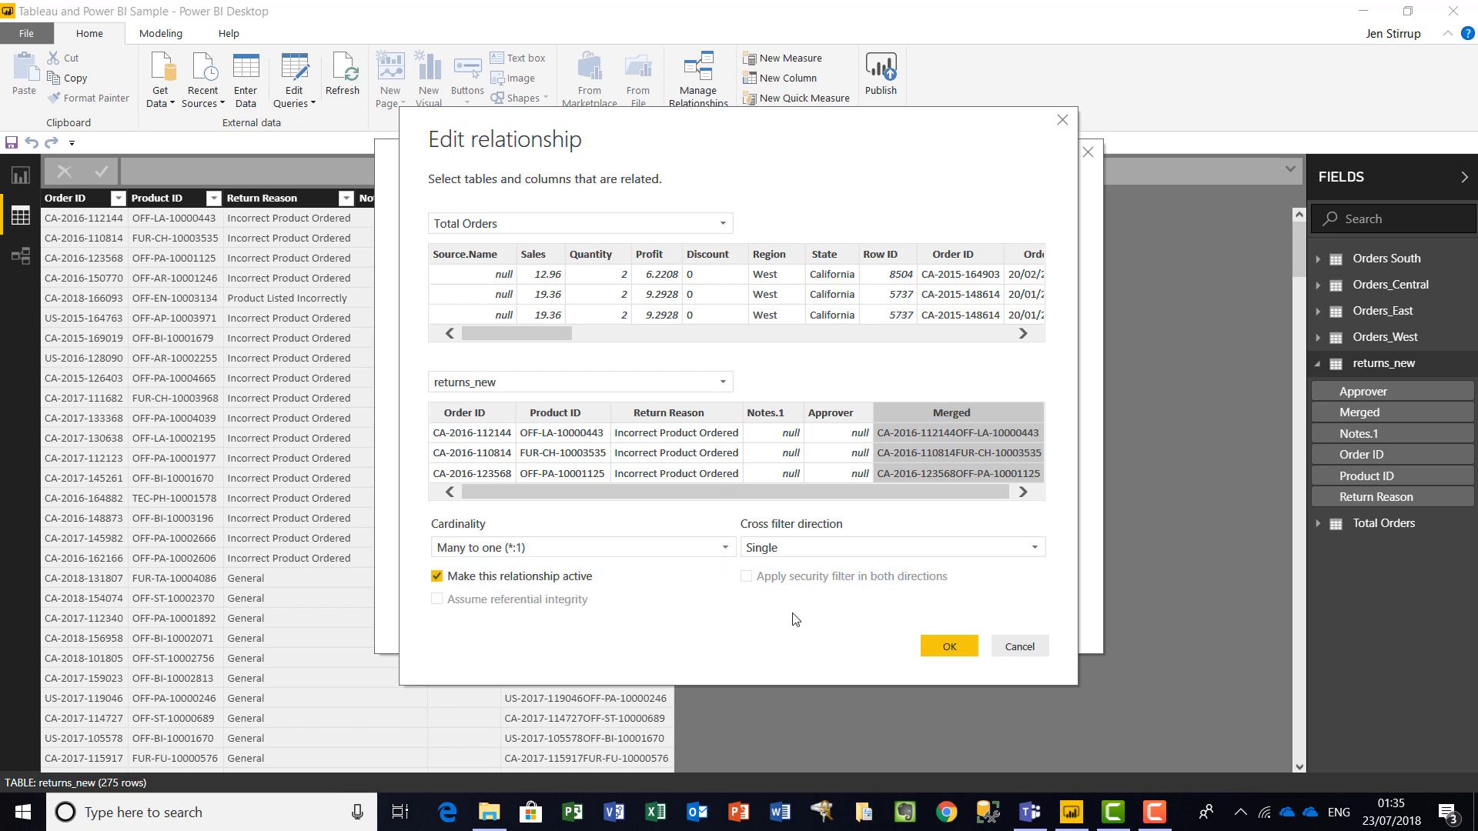
left_click(939, 645)
left_click(1049, 613)
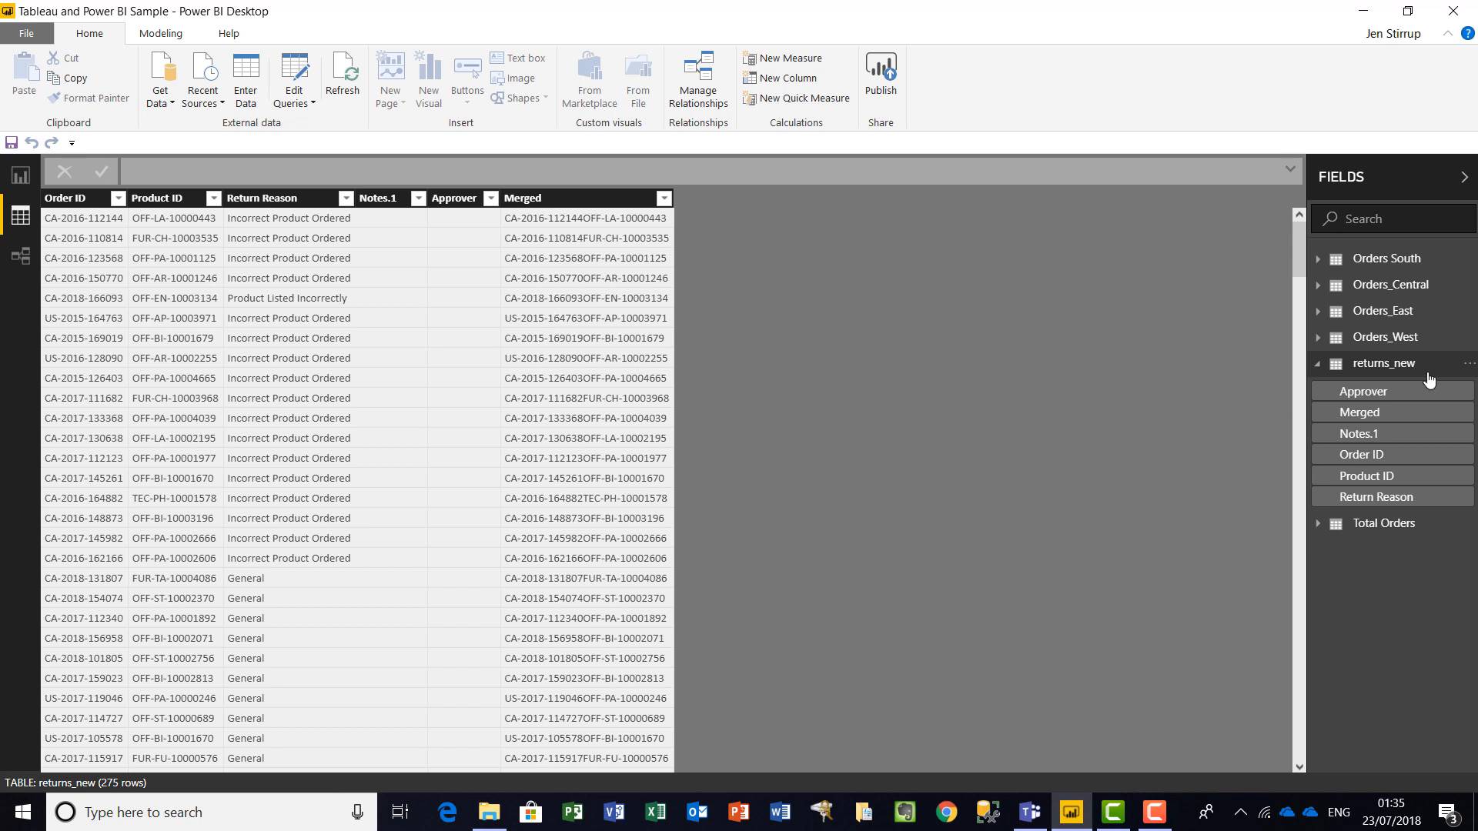
Inspect the Merged column in the Total Orders table data.
left_click(1379, 526)
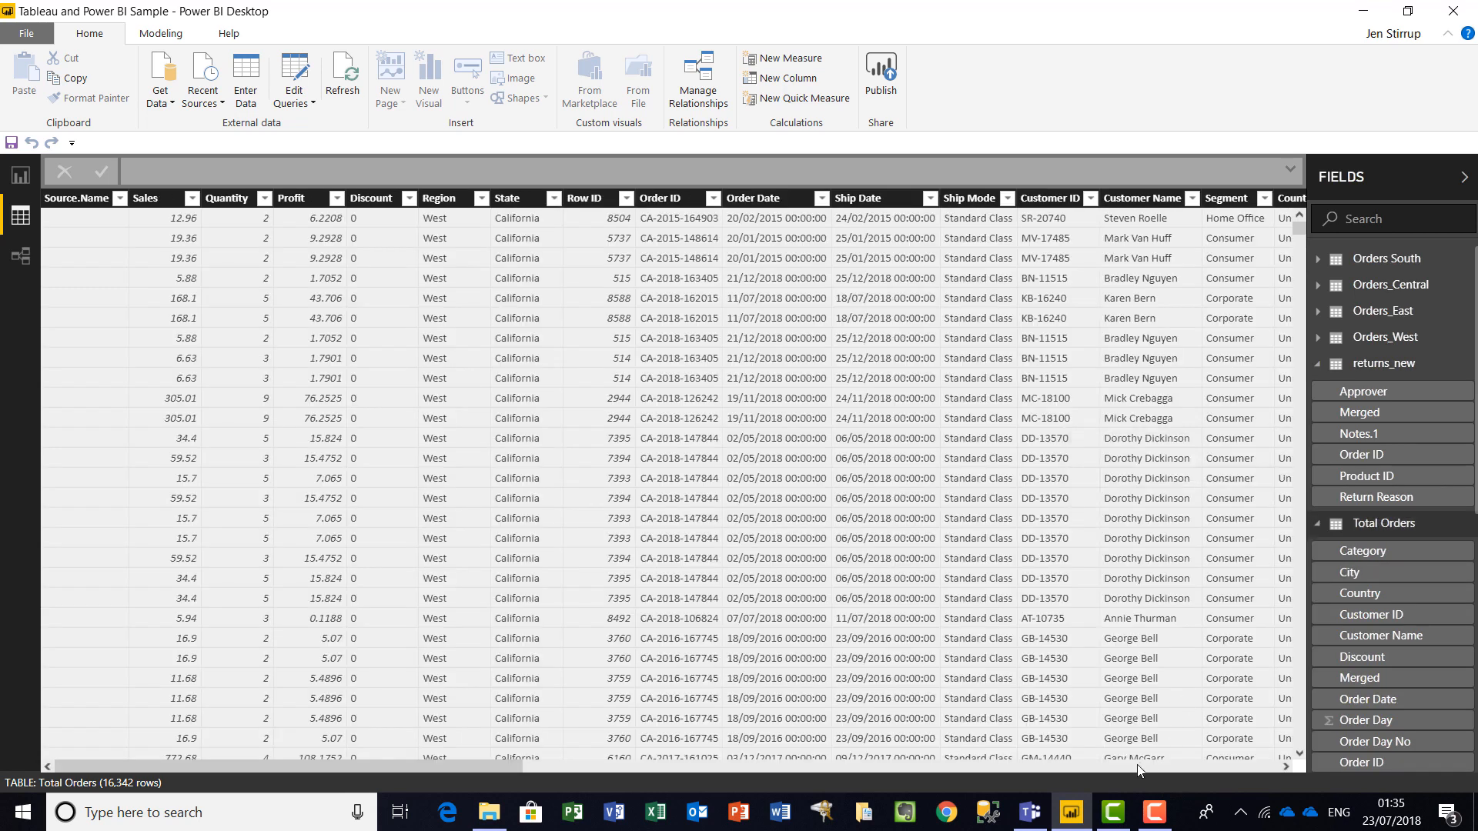
left_click(1138, 767)
left_click(1138, 766)
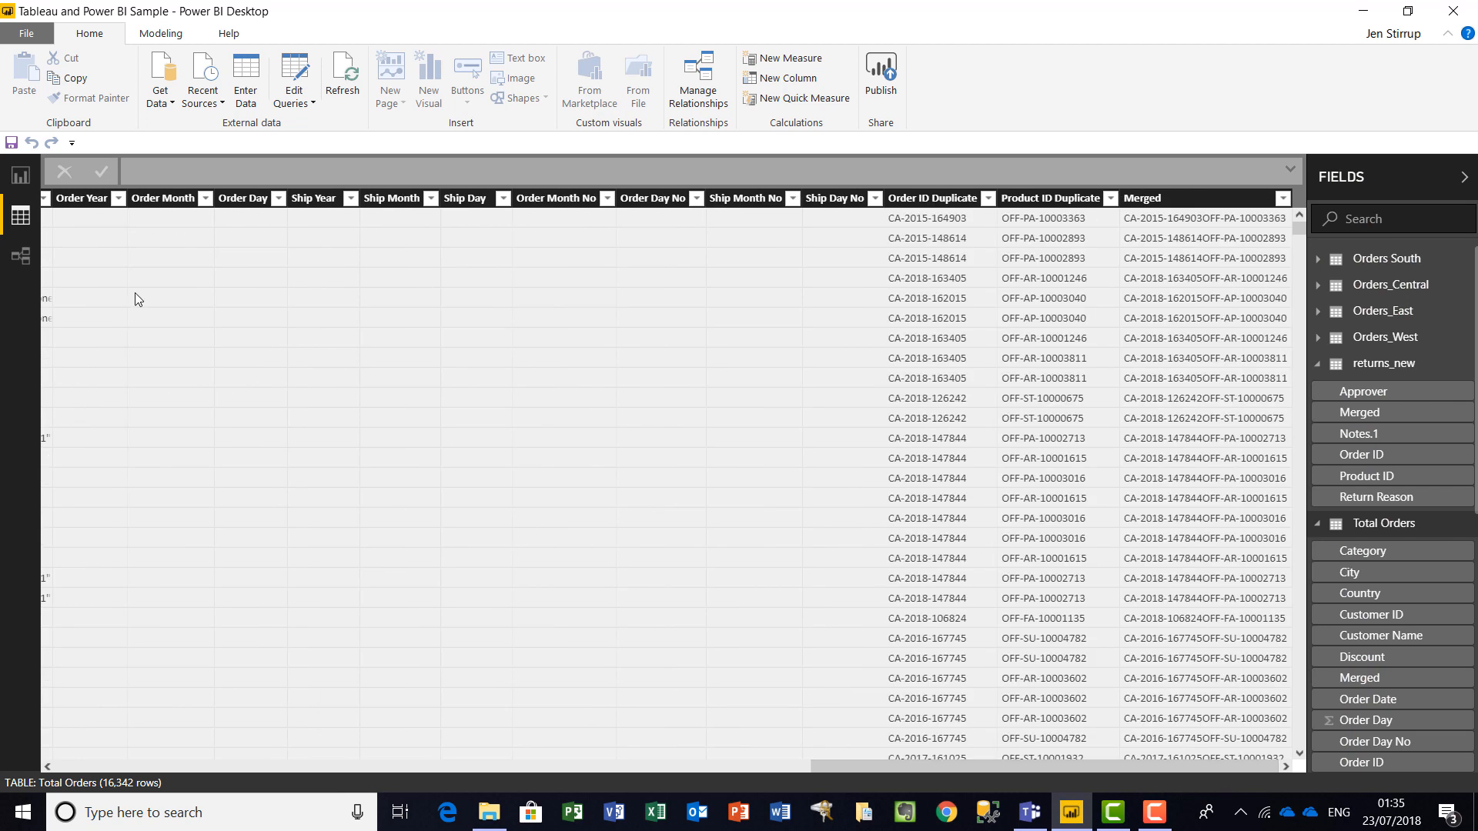
Add a table visual of Return Reason from returns_new to the report page and move it toward the page's centre.
left_click(21, 176)
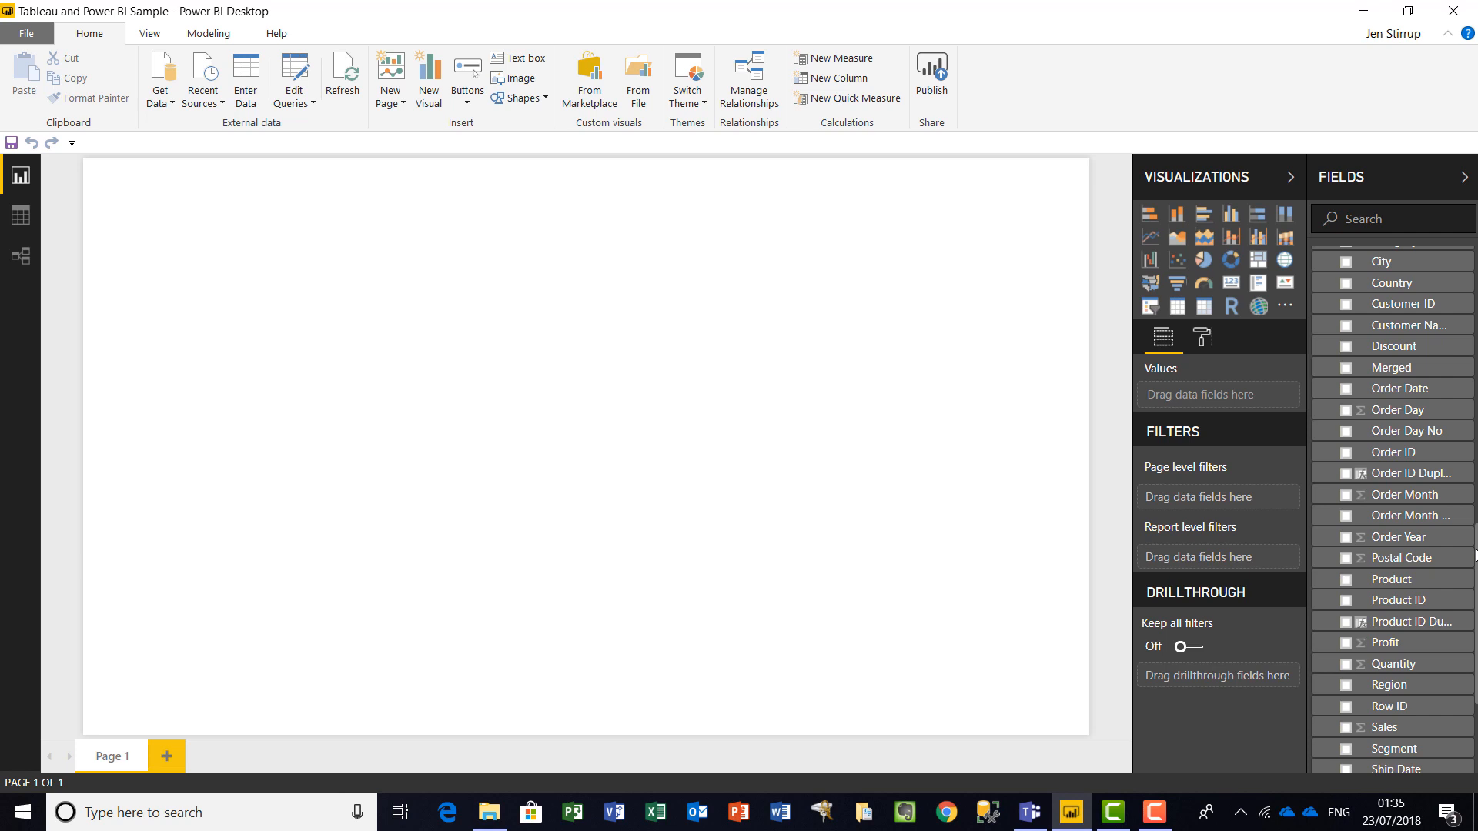
scroll(1470, 631, "down", 3)
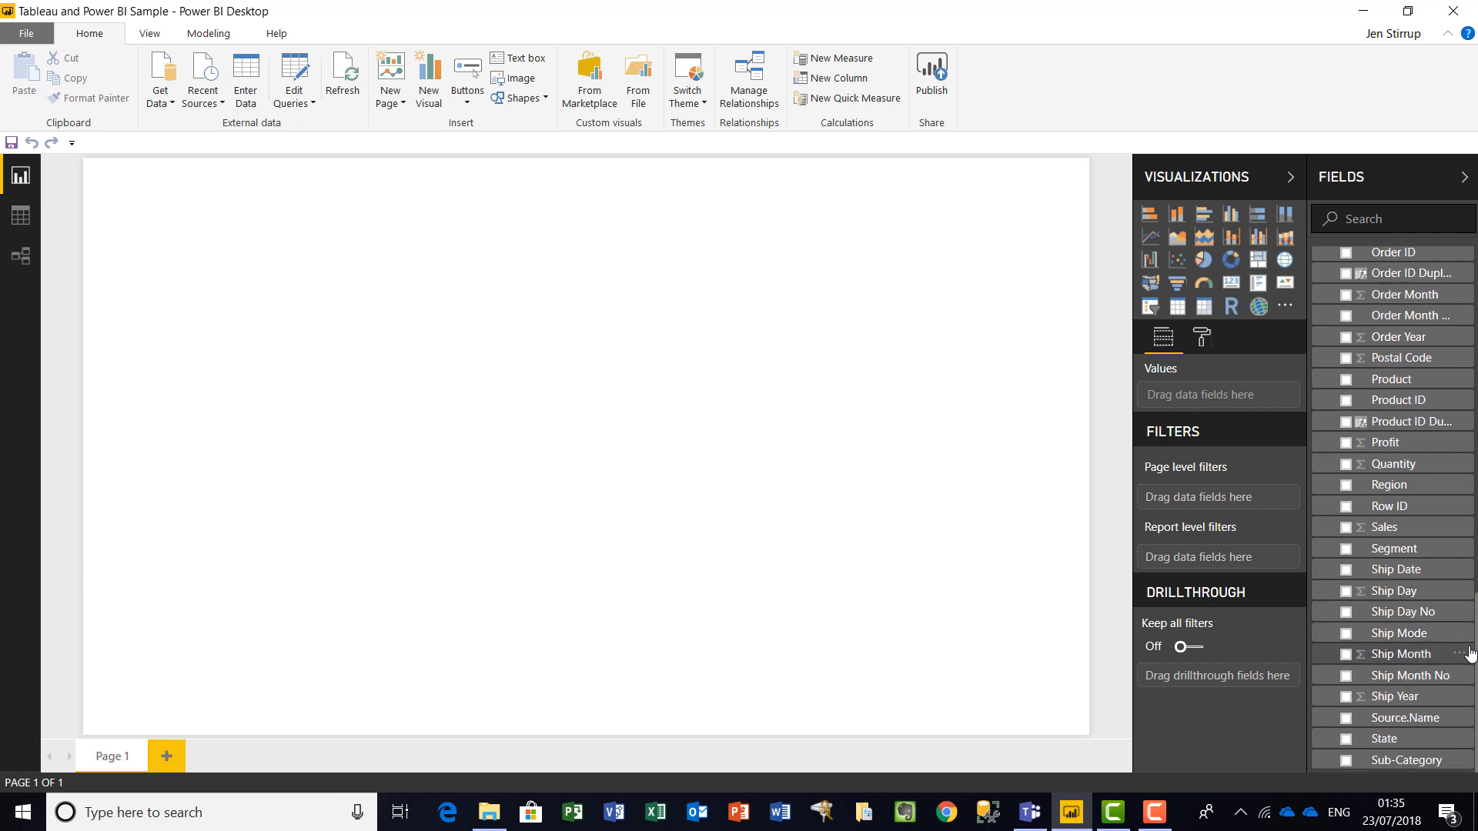
scroll(1393, 507, "up", 7)
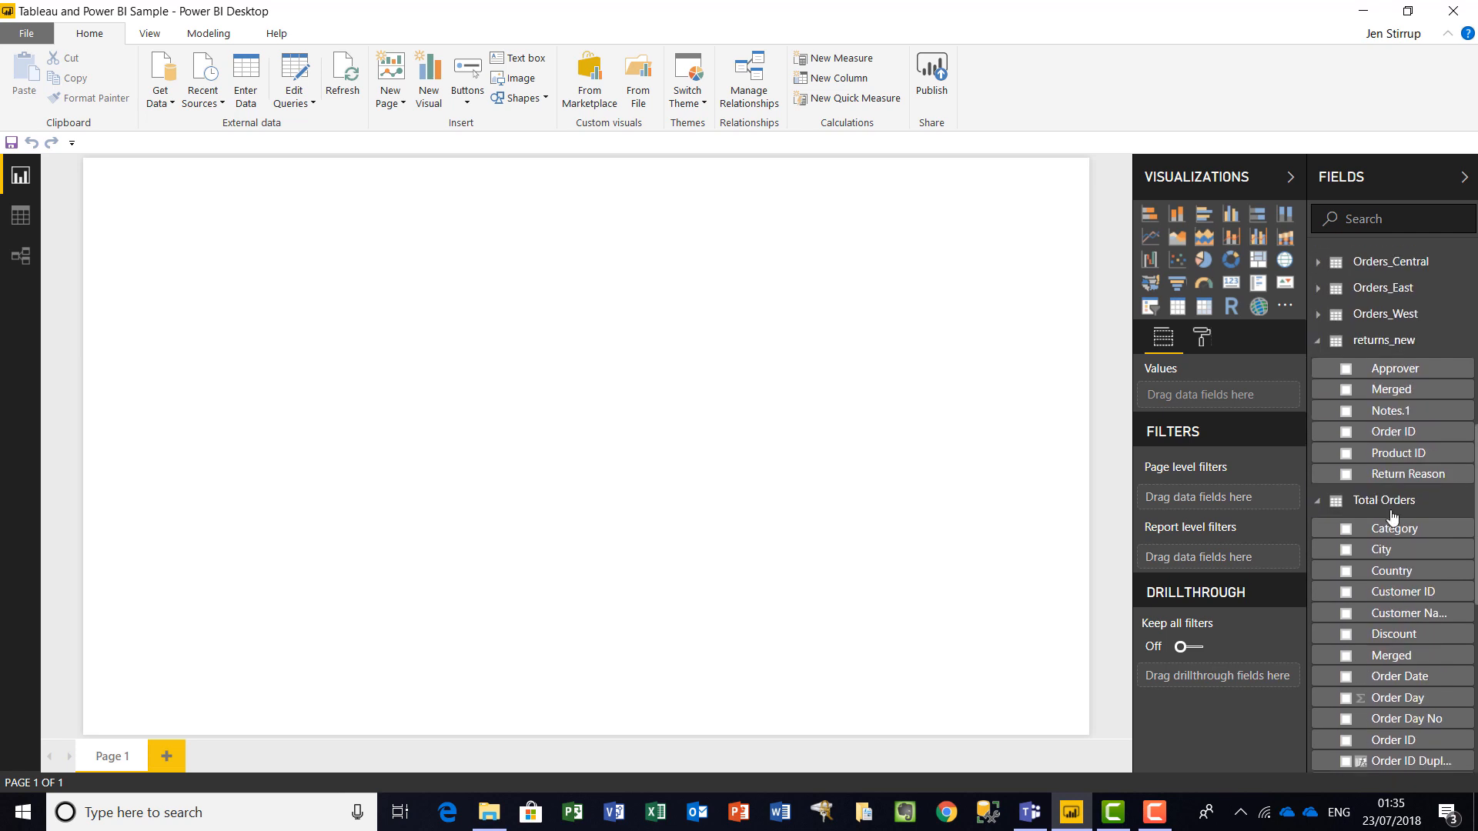
left_click(1346, 475)
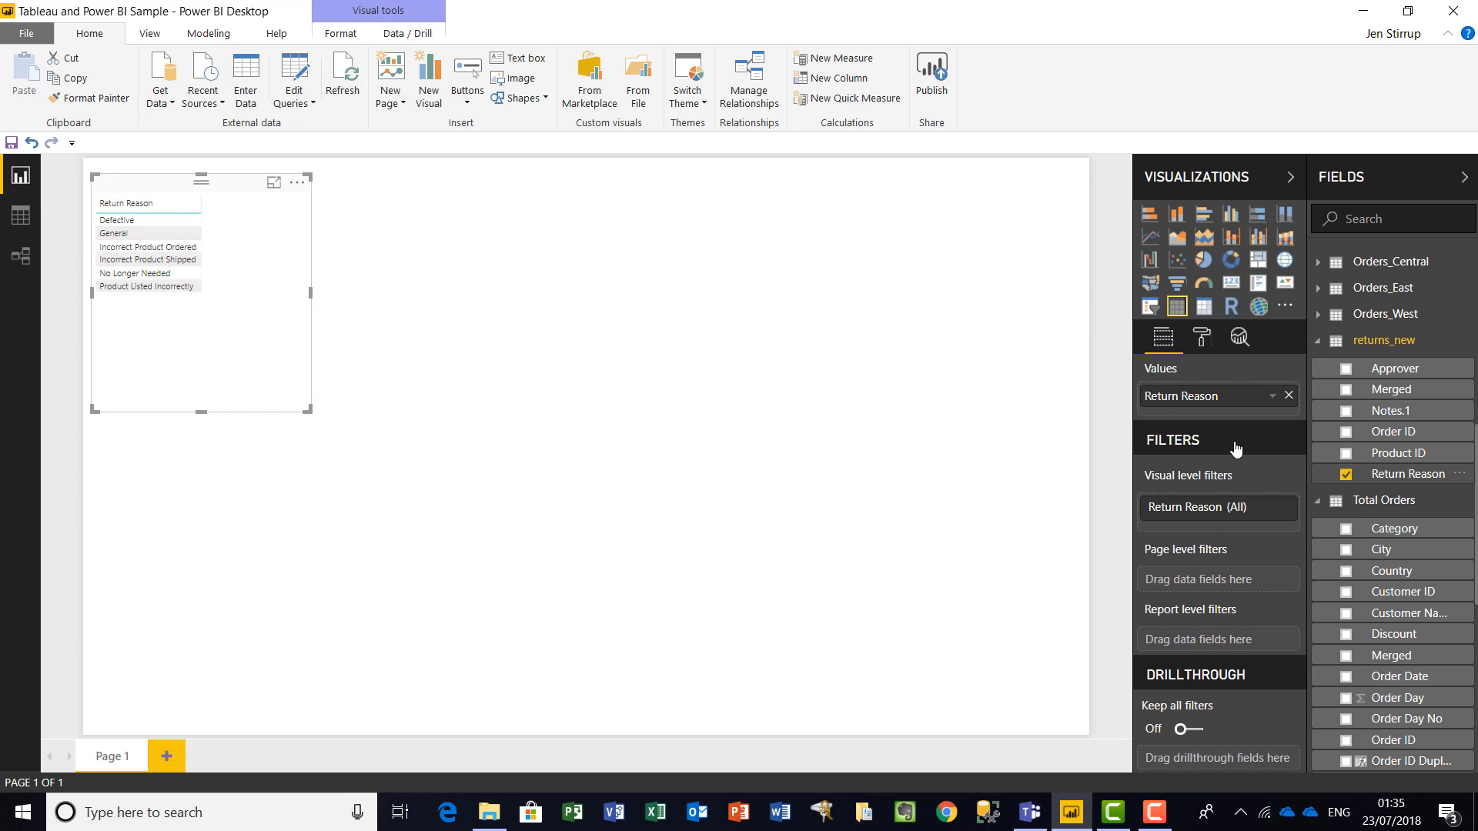
left_click_drag(178, 190, 358, 281)
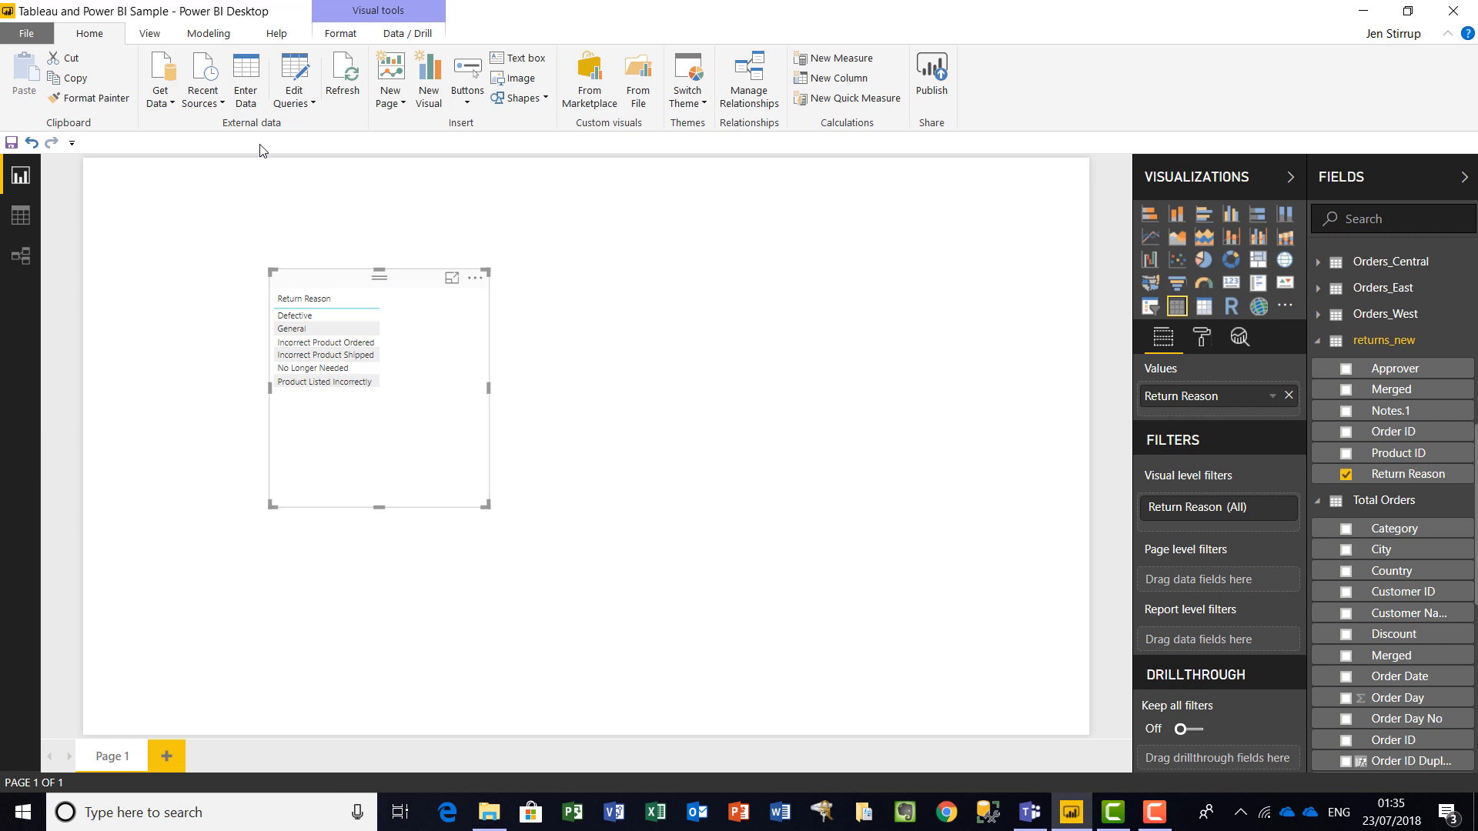
Insert a text box on the report page containing "What are my return reasons?".
left_click(510, 60)
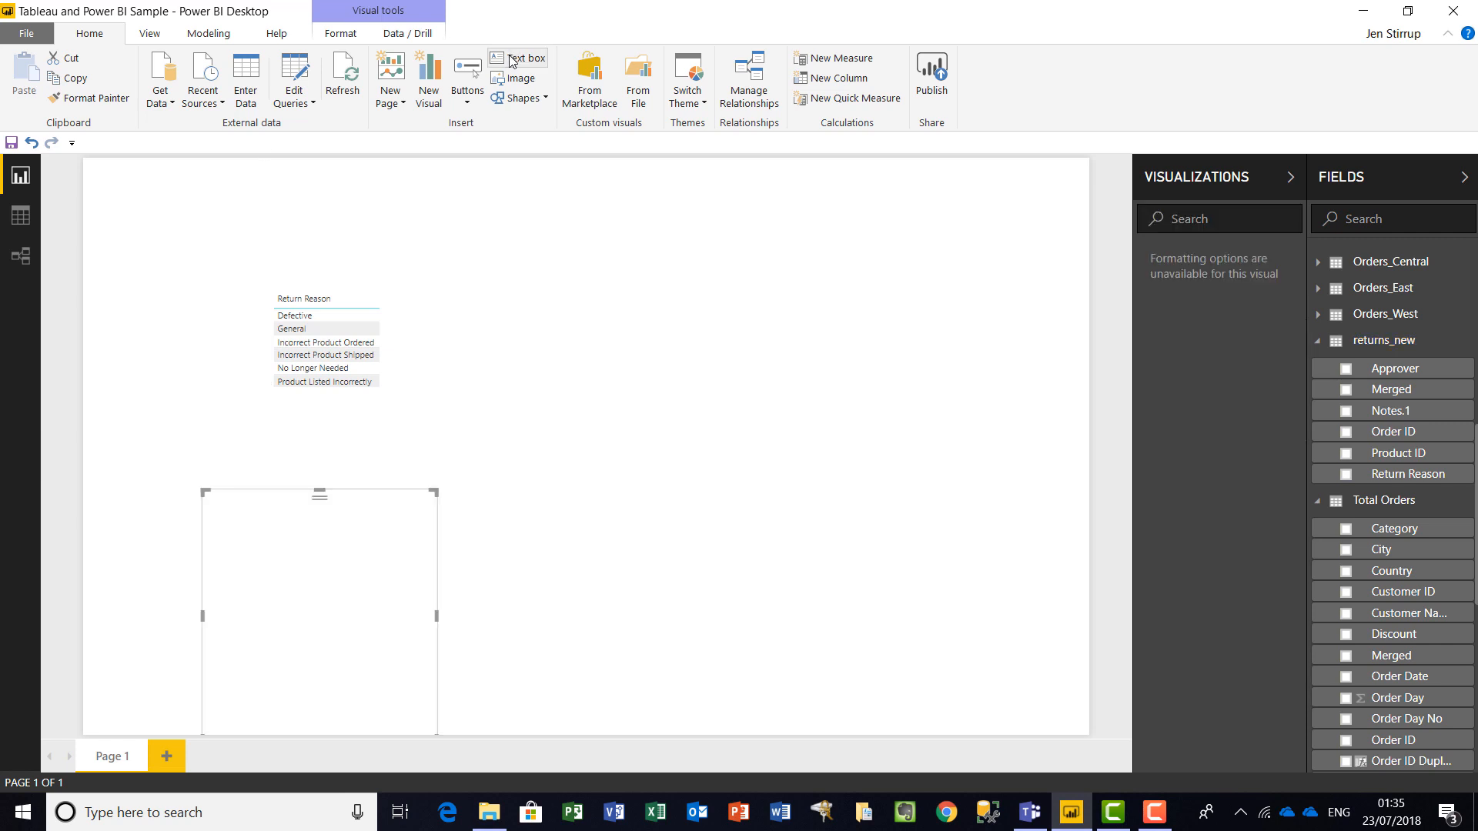
left_click(300, 528)
type("What are my return reasons")
type("?")
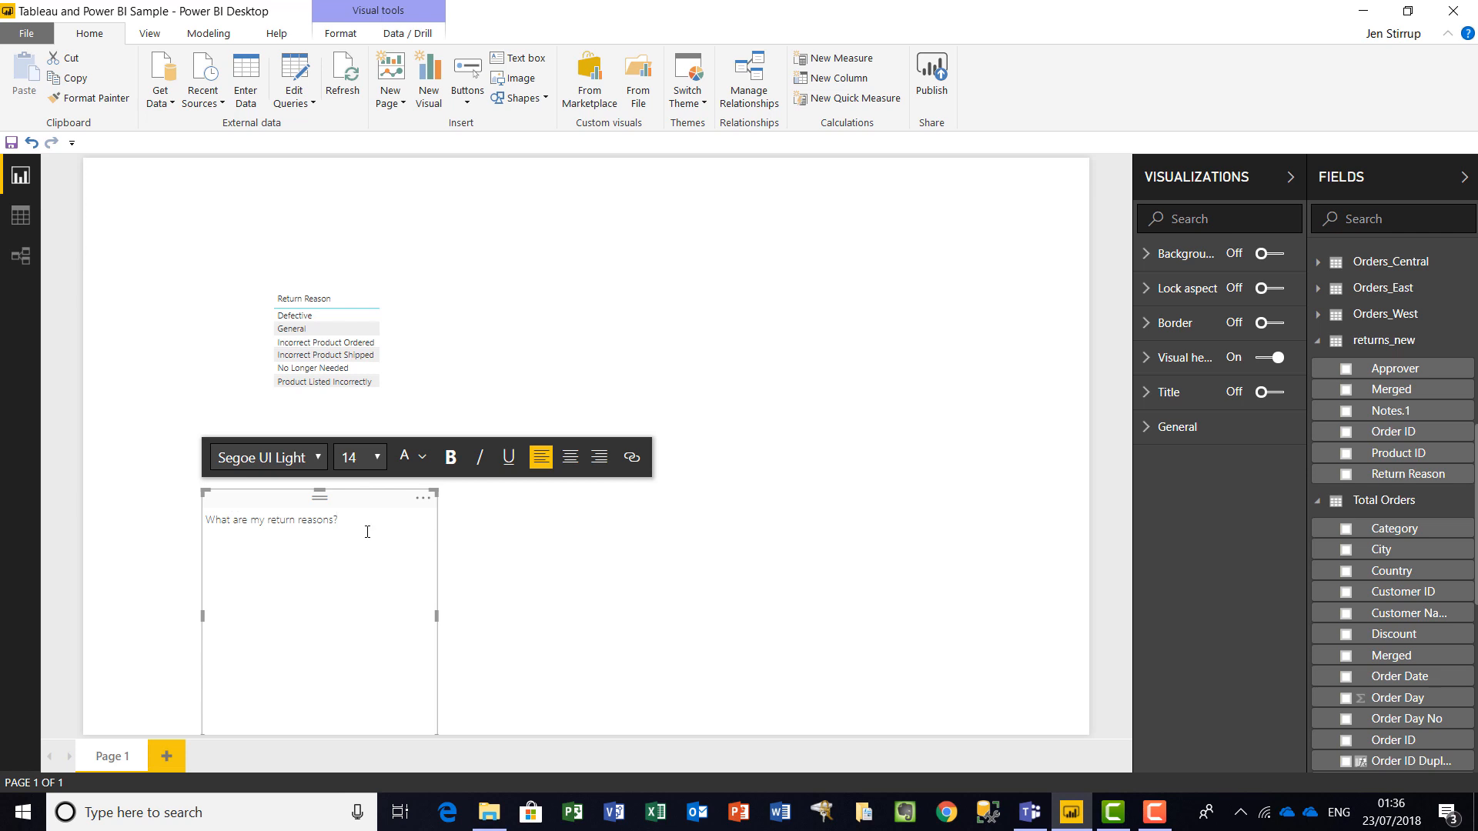
Set the font size of the "What are my return reasons?" text to 28.
left_click_drag(351, 517, 208, 520)
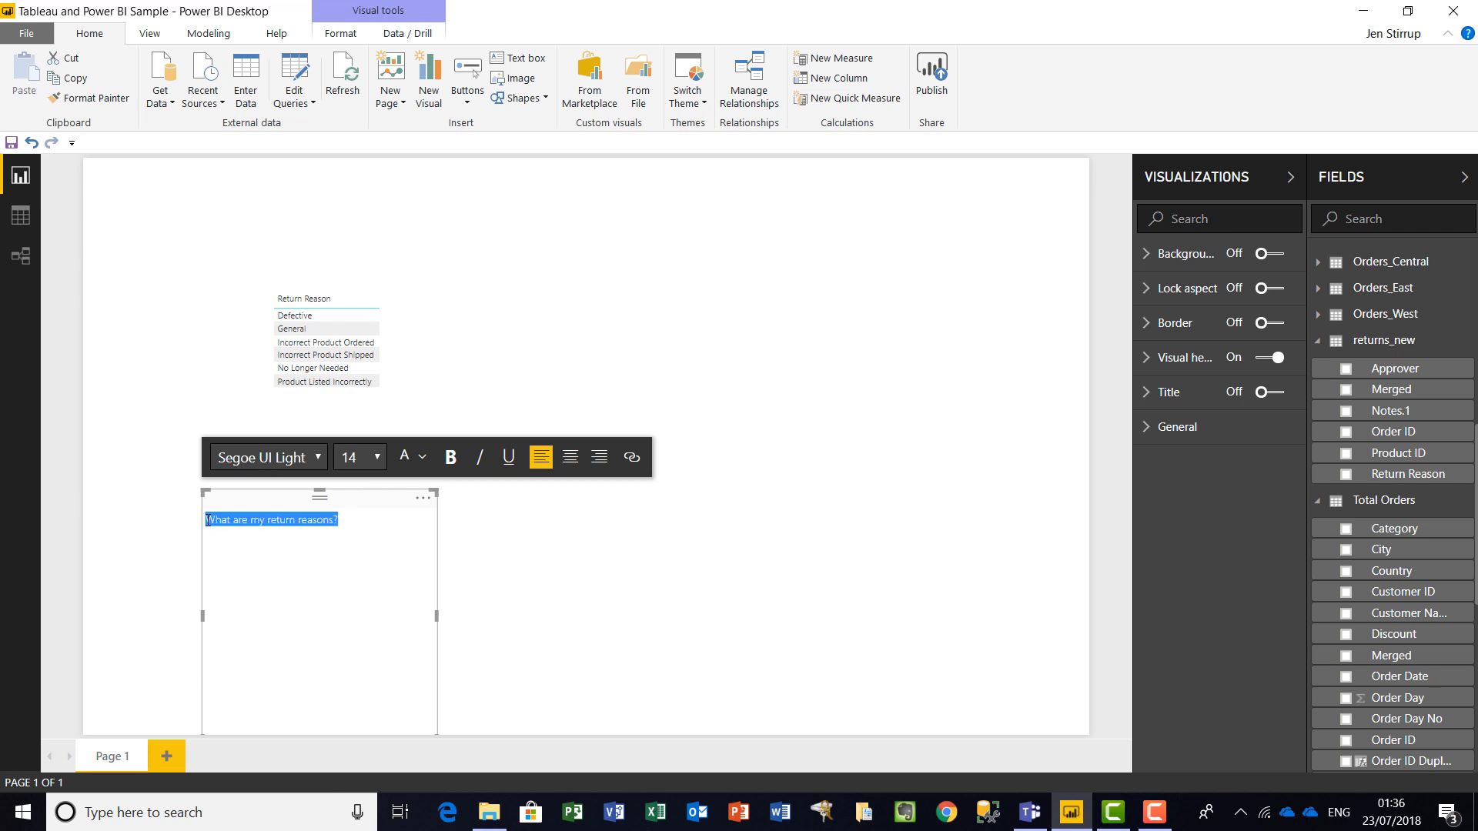
left_click(376, 460)
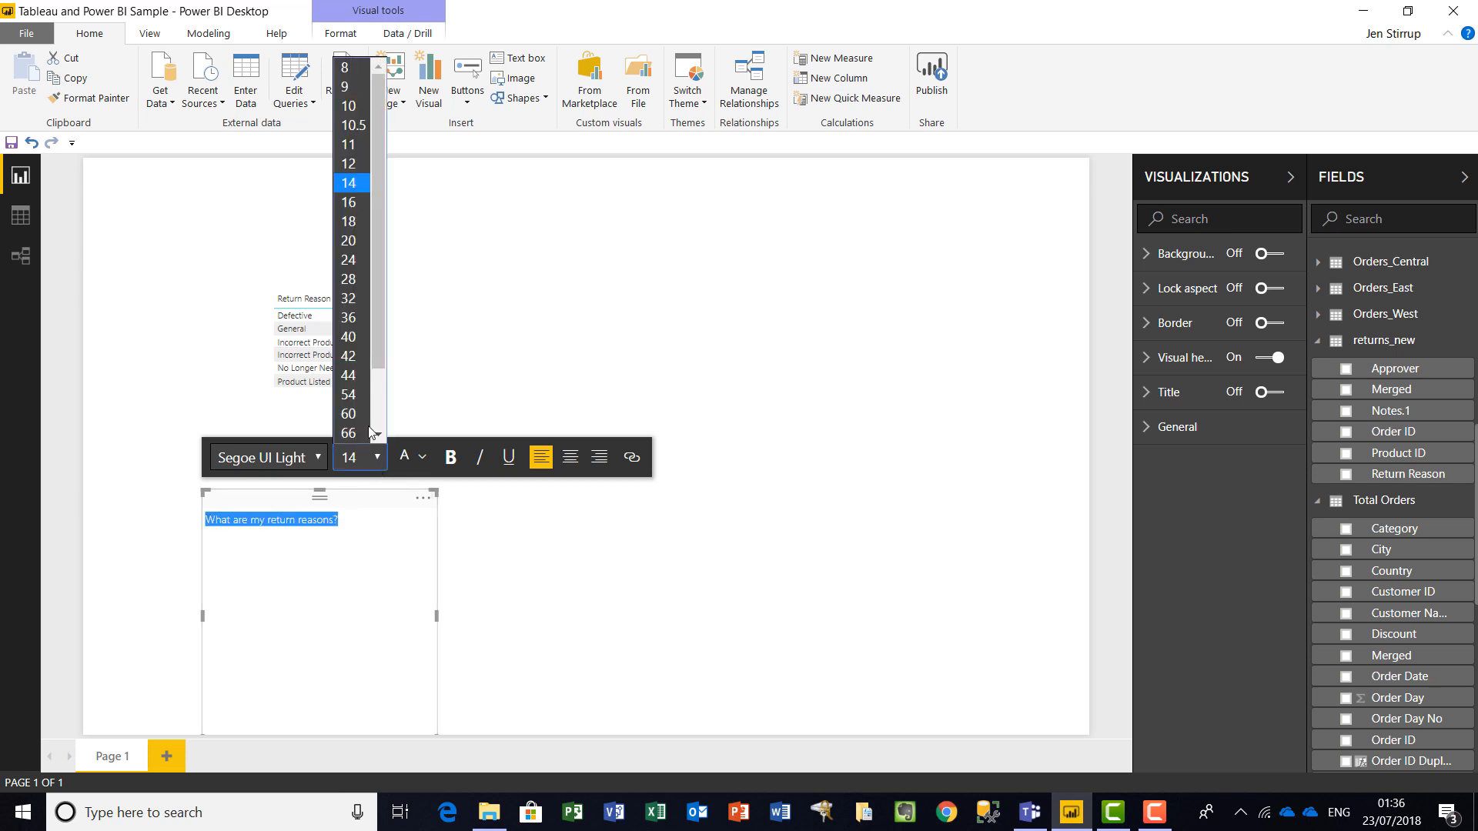
left_click(351, 240)
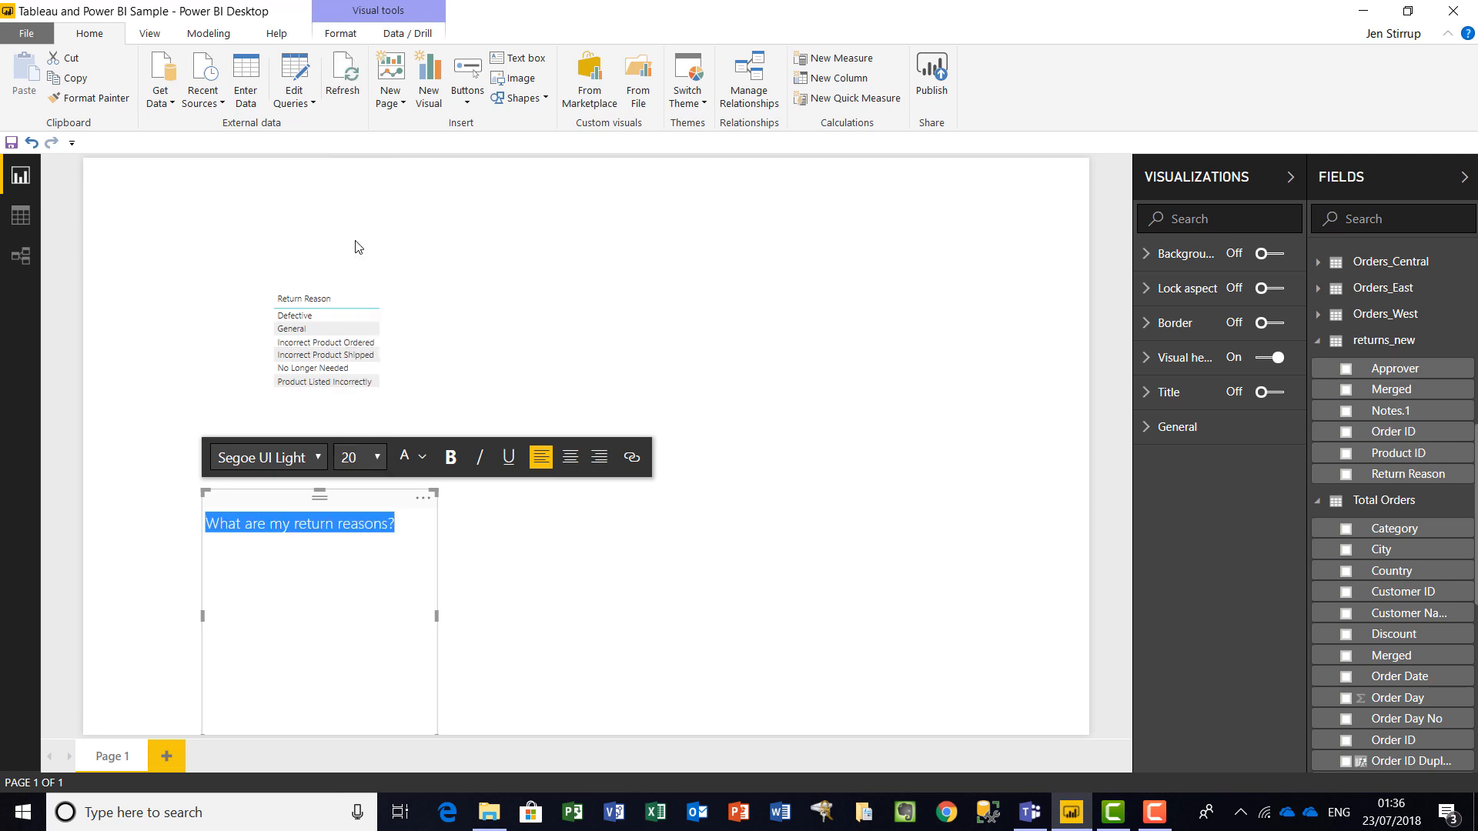
left_click(376, 457)
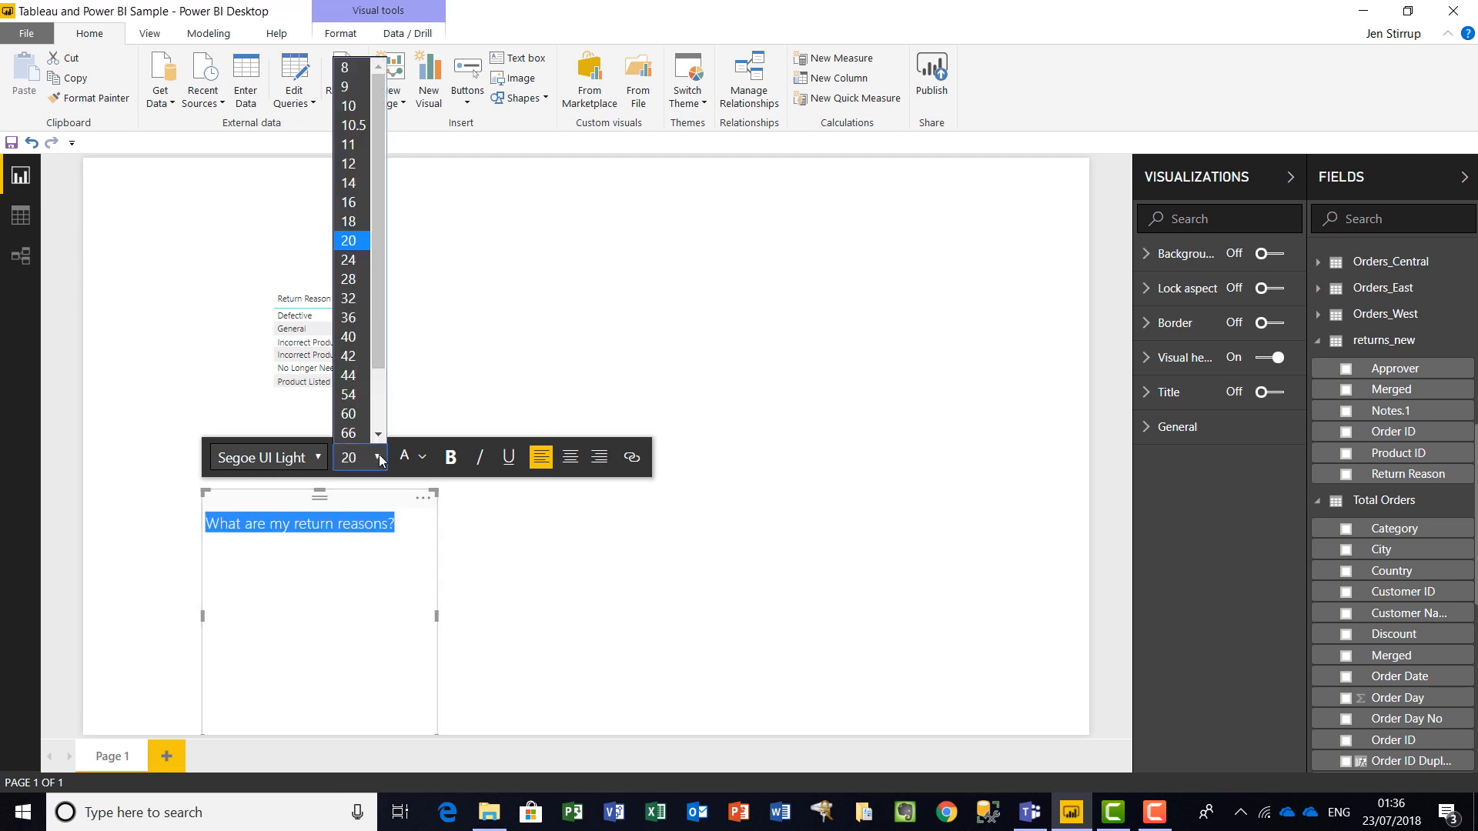
left_click(362, 281)
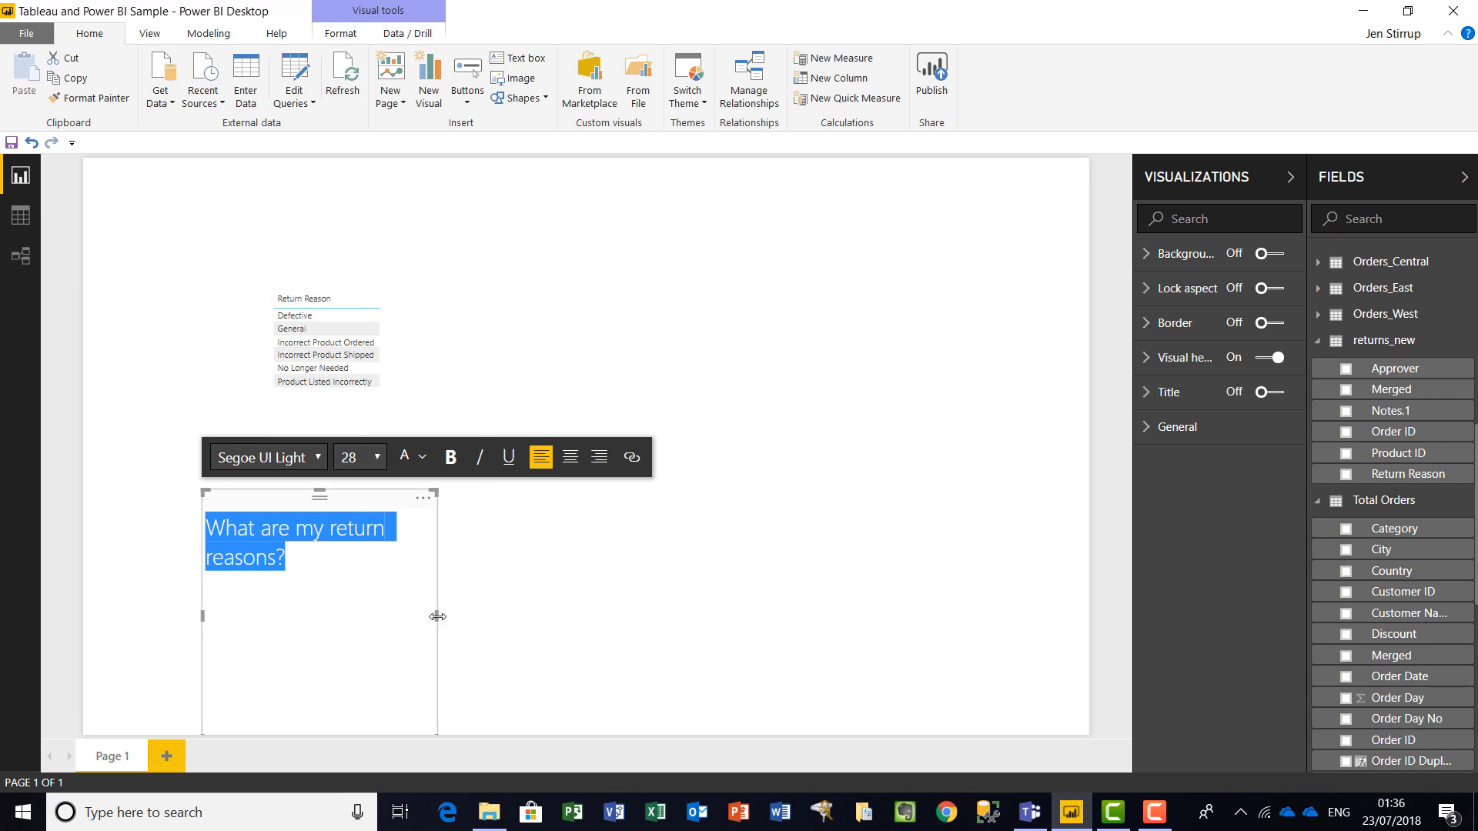
Widen the heading text box to fit its text on one line, shorten it, and move it to the report page's upper-left corner.
left_click_drag(437, 615, 561, 625)
left_click(436, 517)
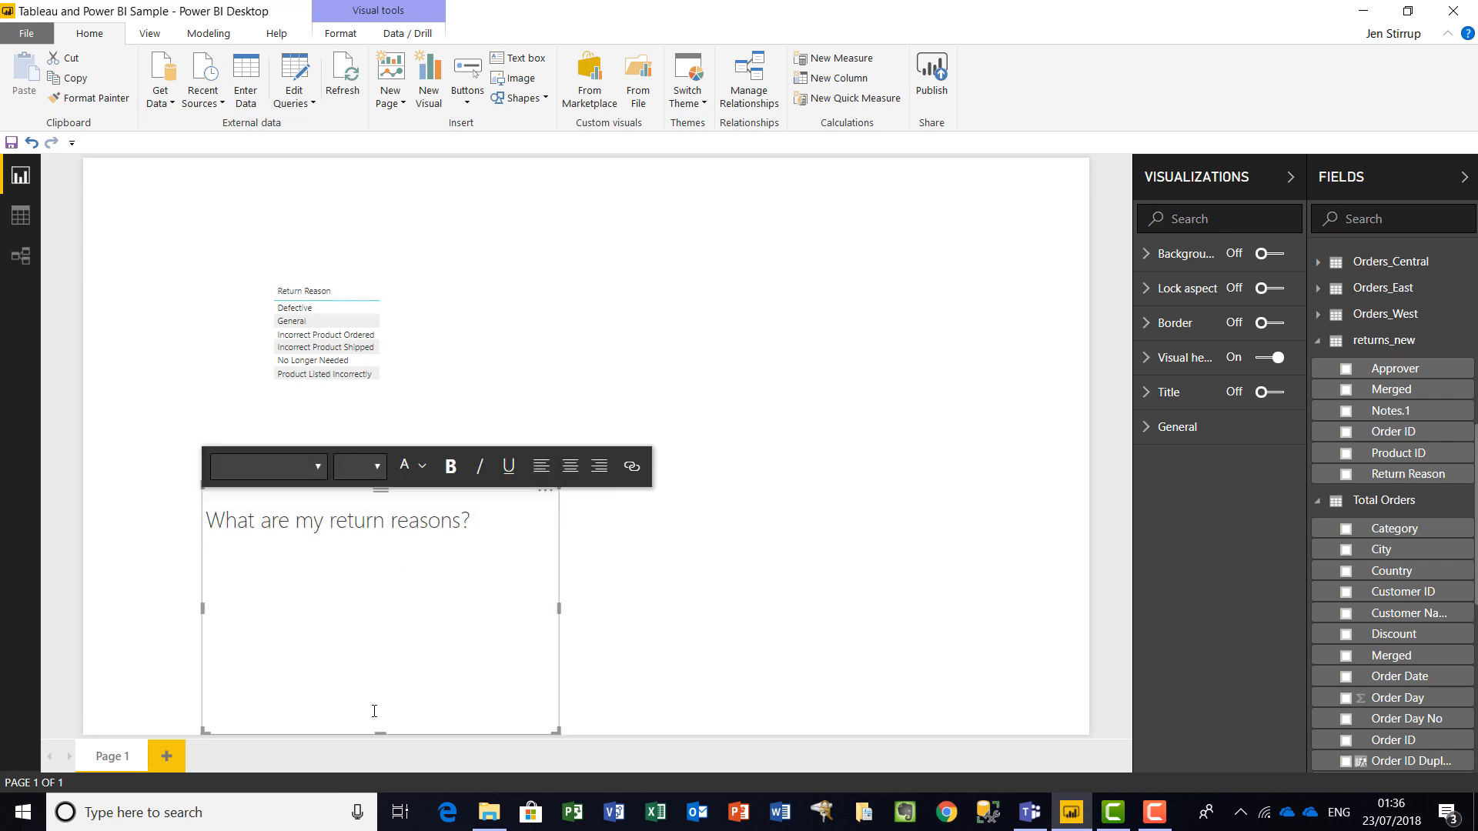
left_click_drag(372, 735, 380, 566)
left_click(328, 513)
left_click_drag(329, 508, 224, 188)
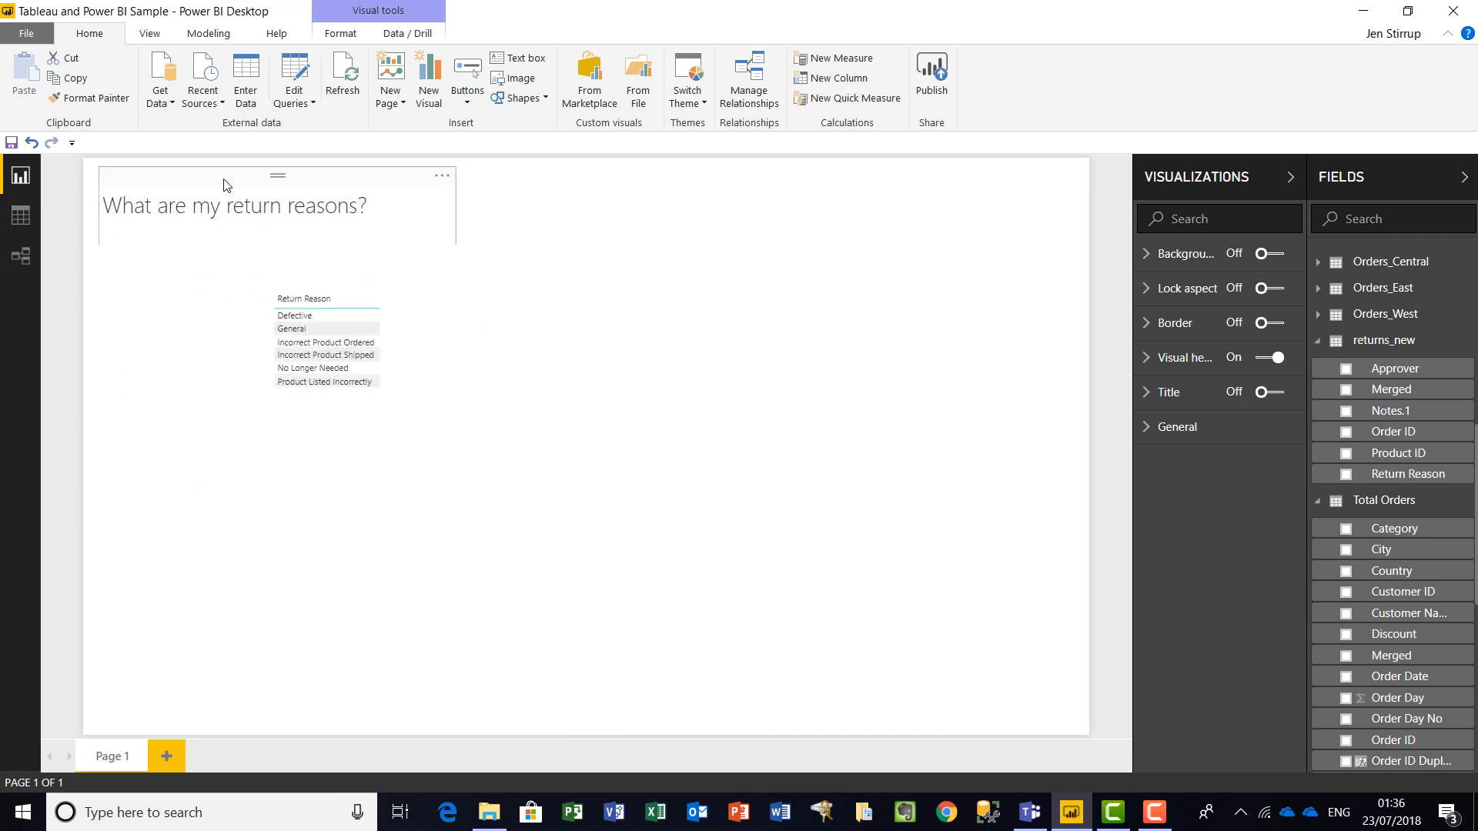
Add Country and City from Total Orders to the Return Reason table and enlarge the visual to show more rows.
left_click(389, 322)
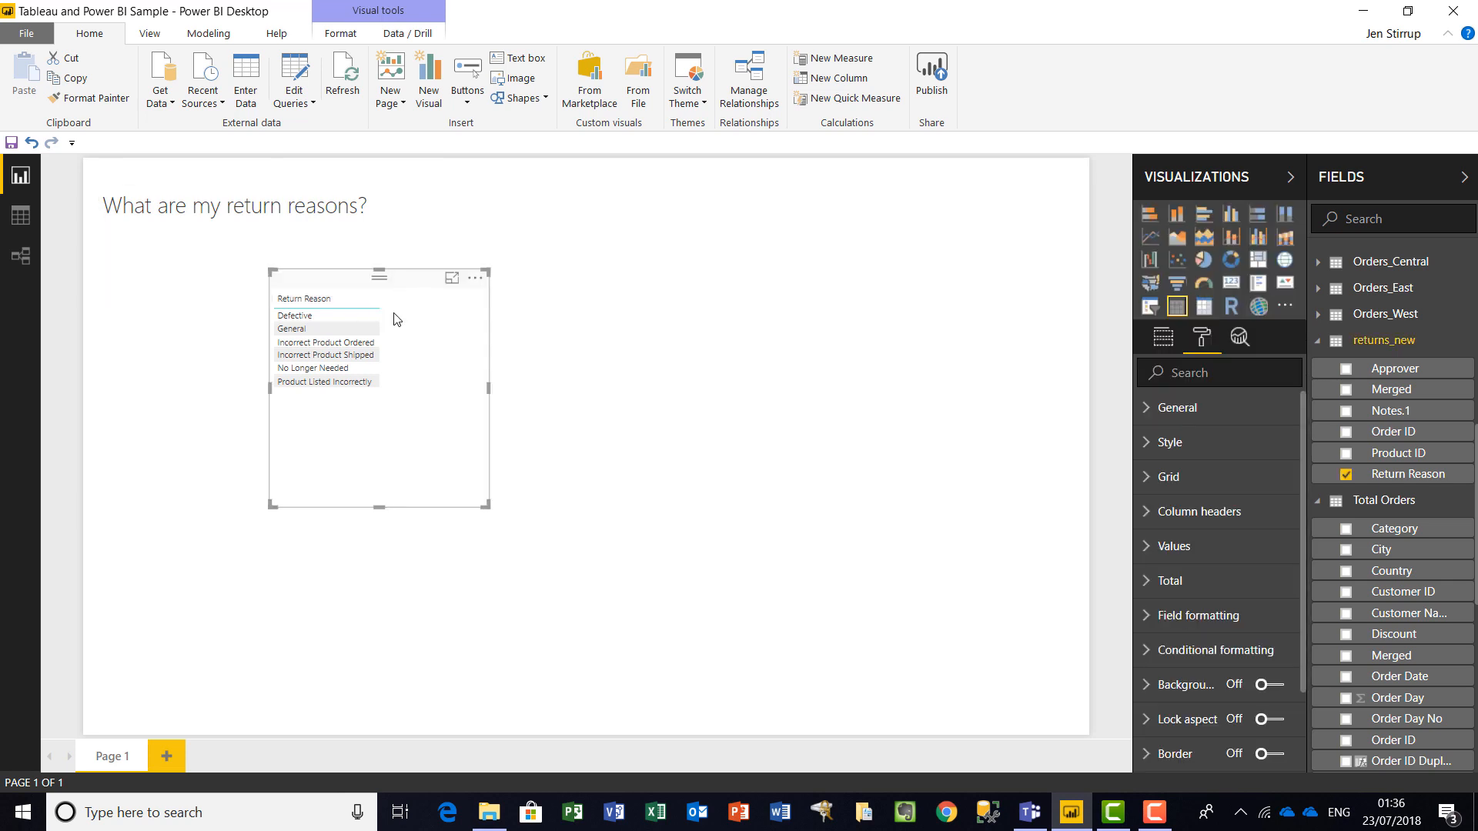
left_click_drag(379, 508, 386, 418)
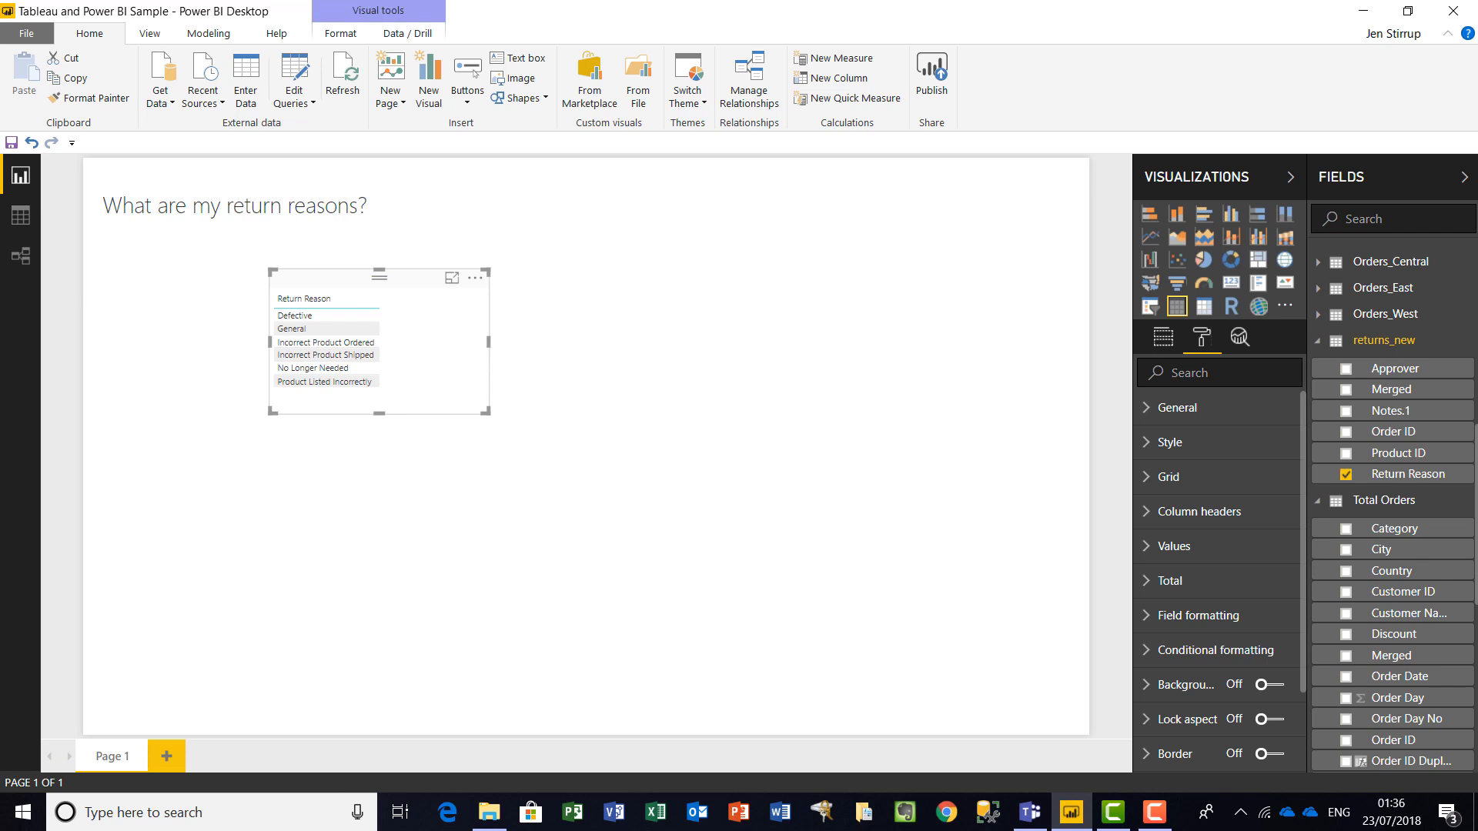
left_click(1347, 574)
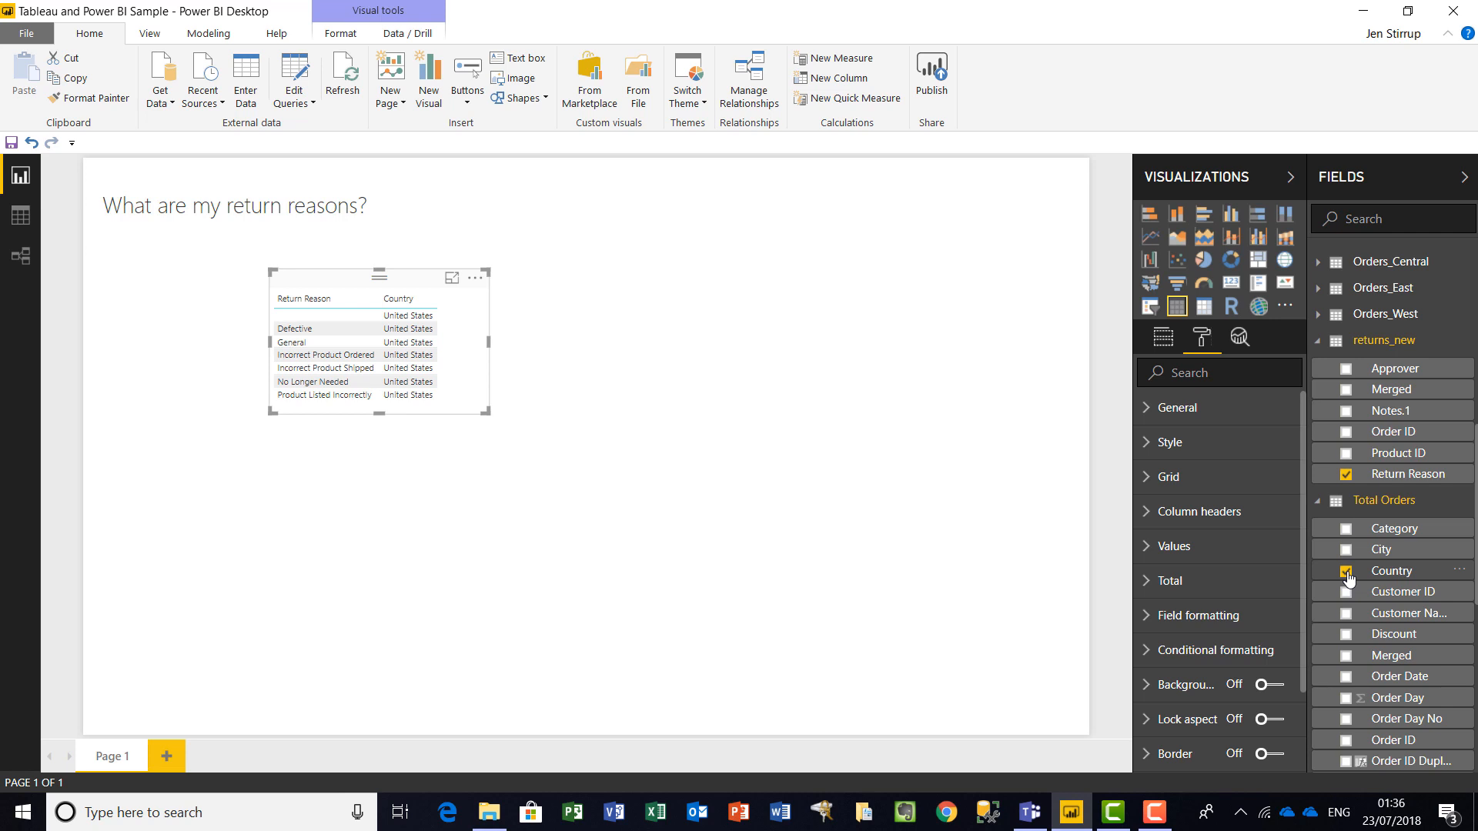
left_click(1347, 551)
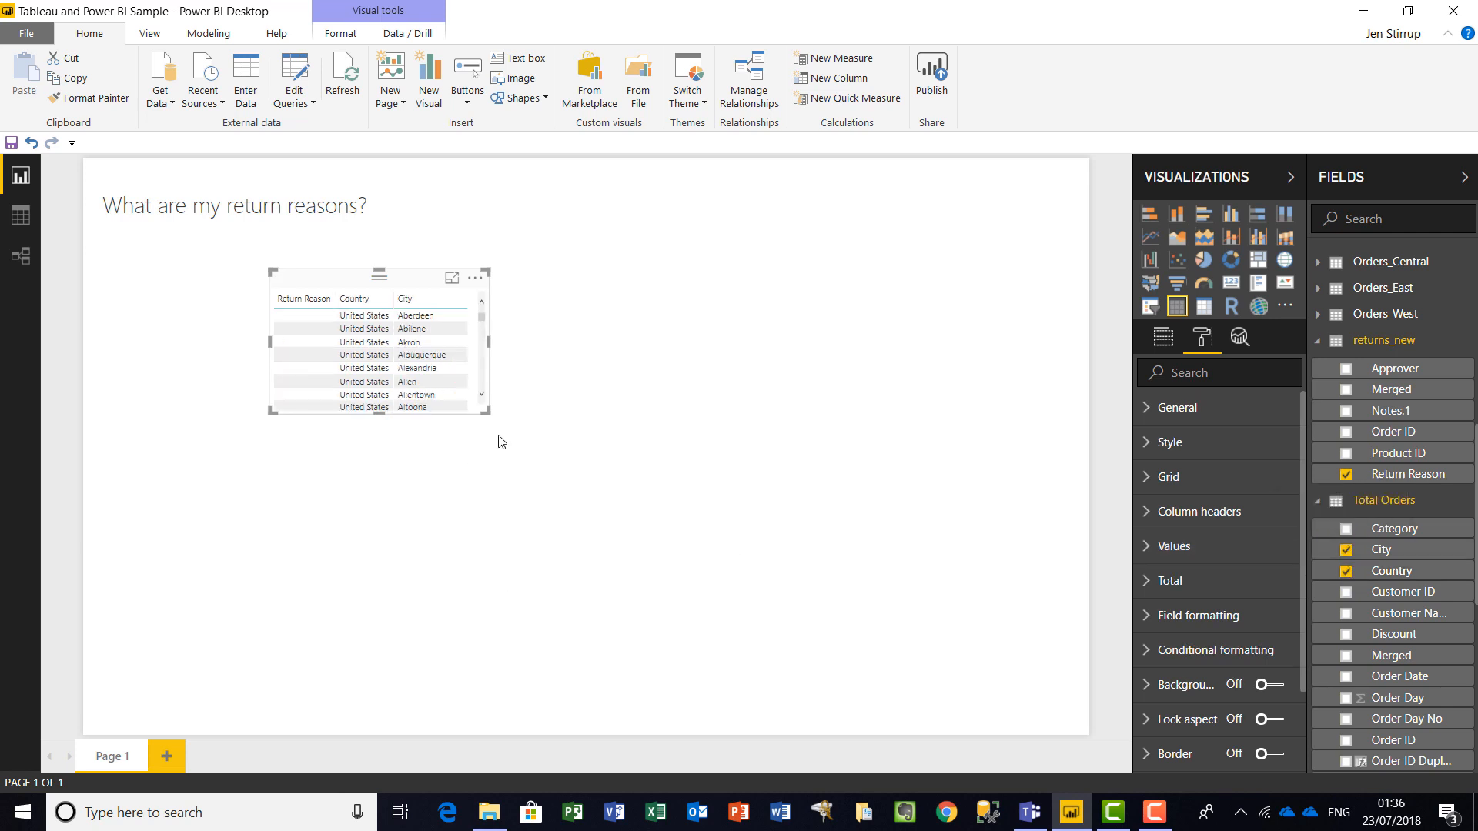
left_click_drag(487, 413, 752, 601)
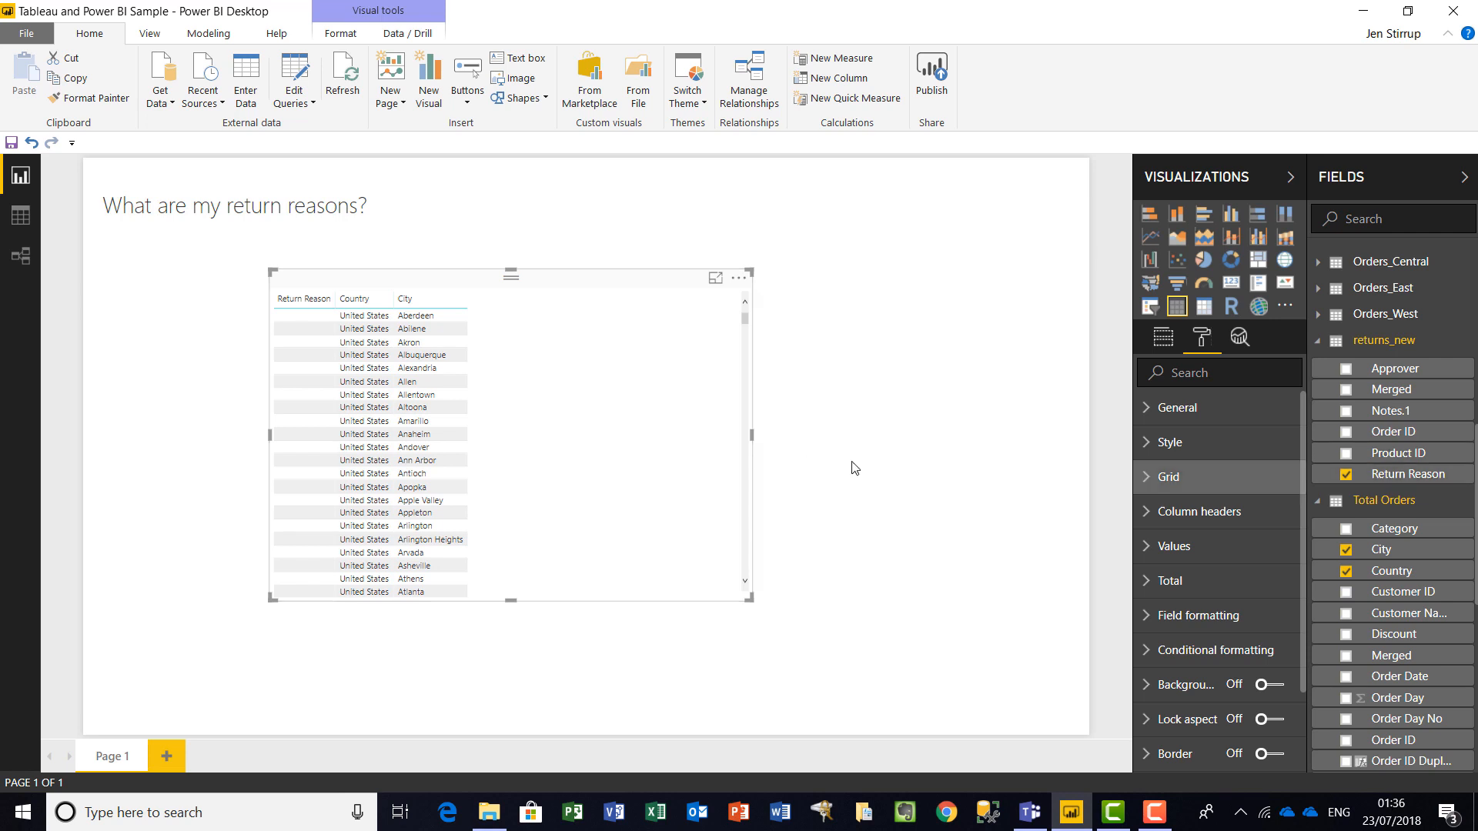
scroll(745, 320, "down", 10)
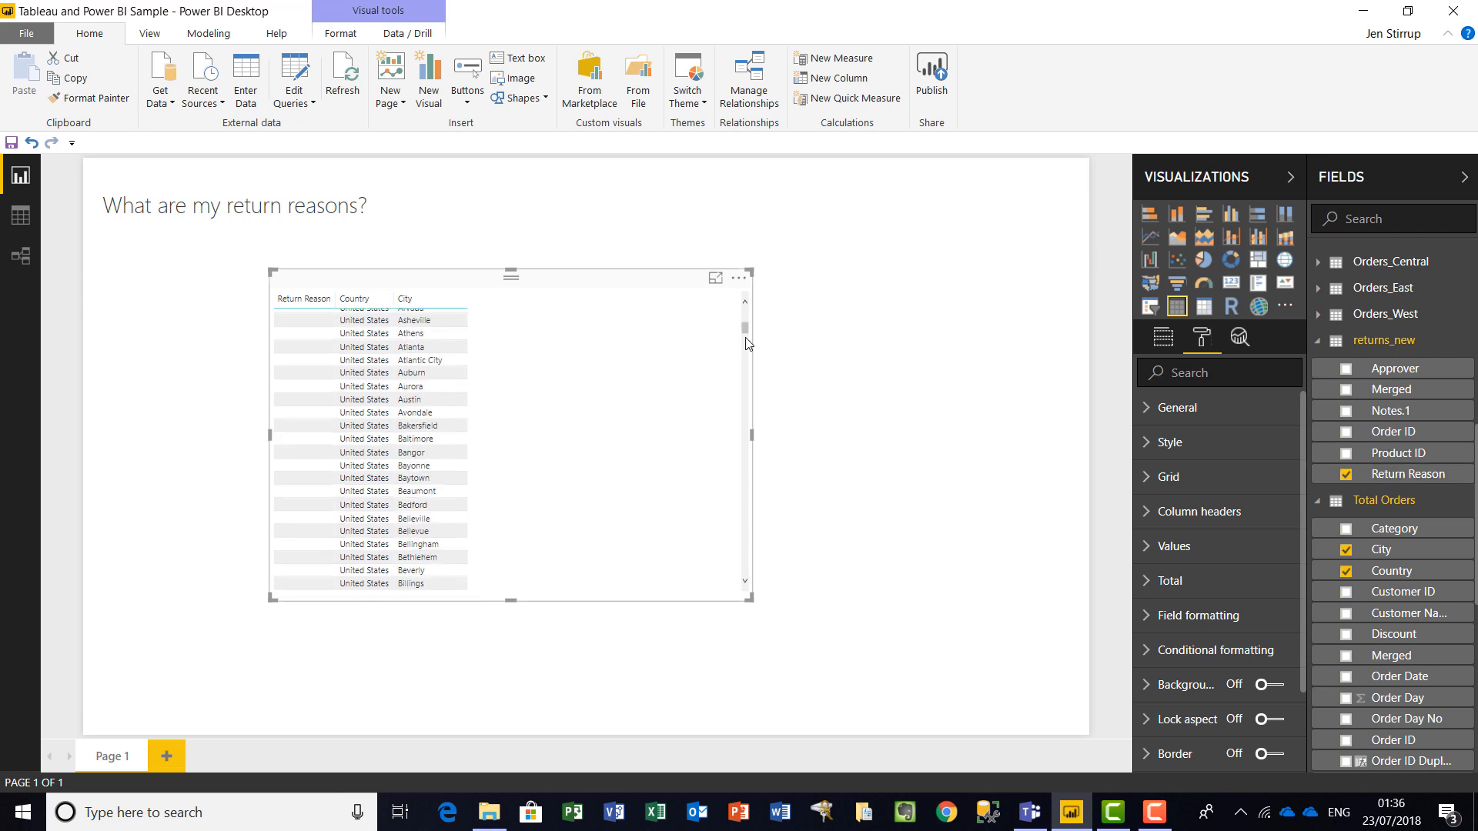
scroll(743, 385, "down", 10)
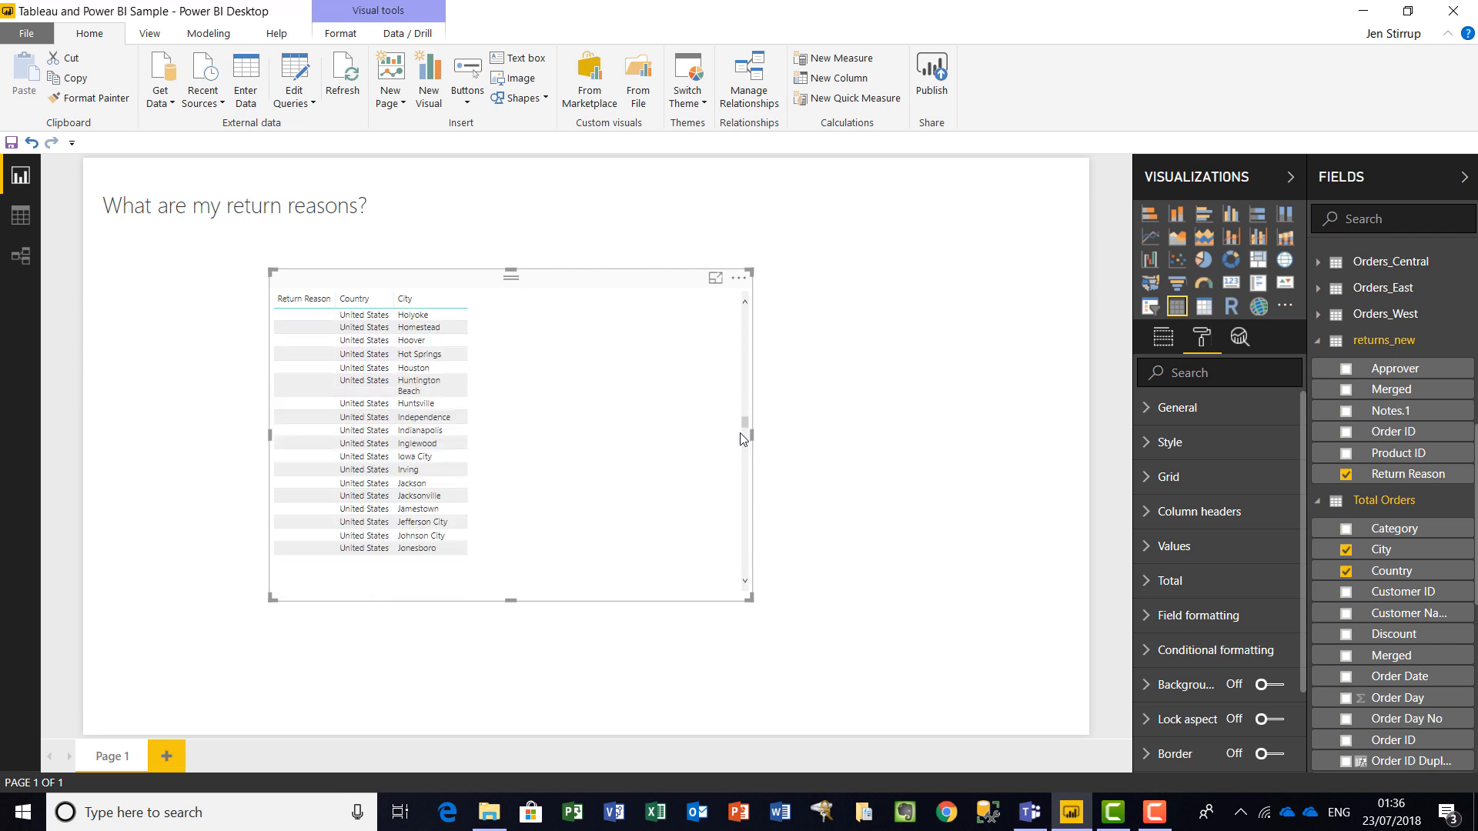
Add a Return Reason slicer beneath the heading, moving the table visual aside to make room for it.
left_click(904, 489)
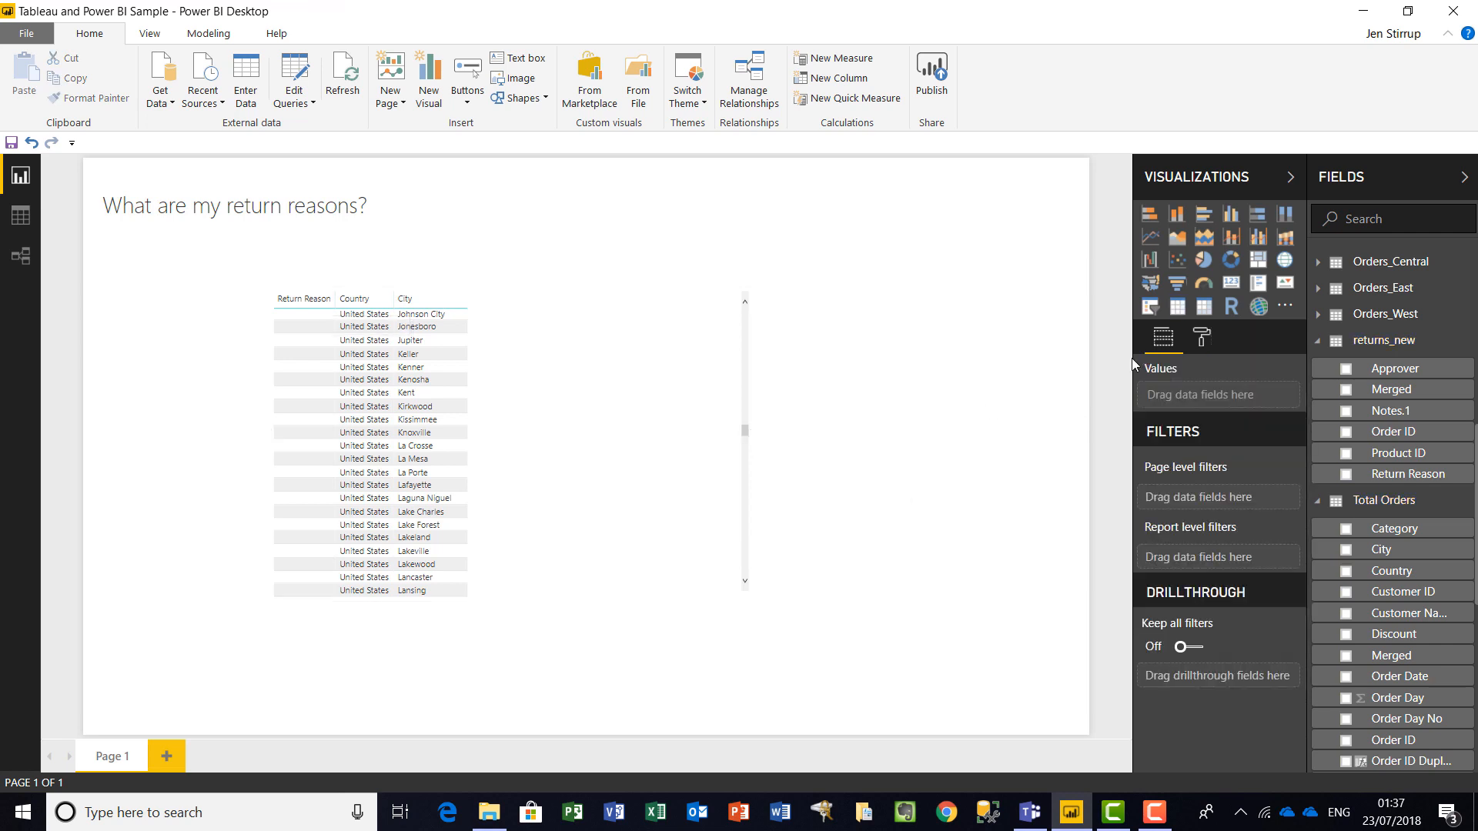
left_click(1151, 317)
left_click_drag(435, 282, 610, 279)
mouse_move(285, 625)
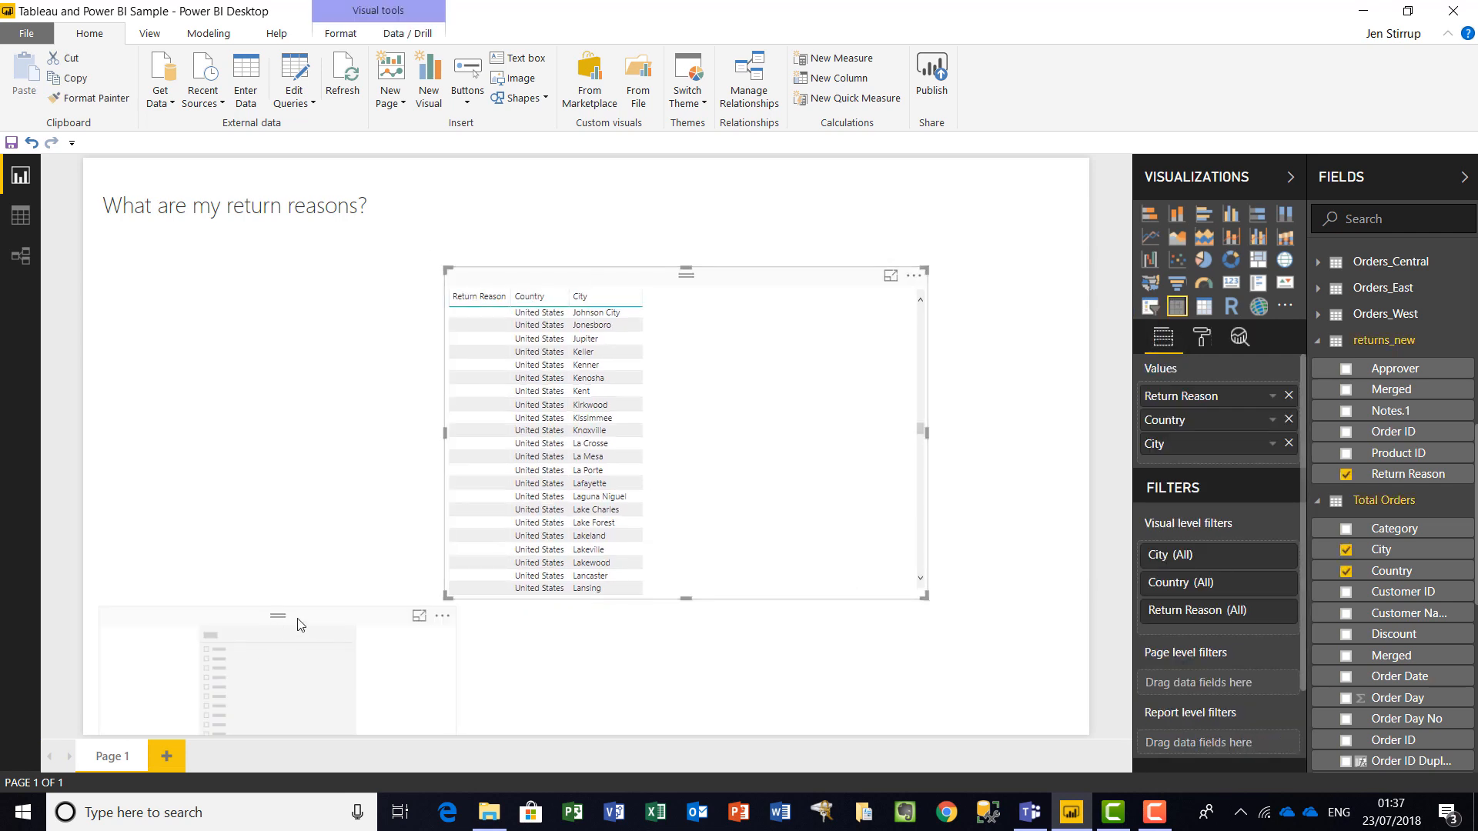
left_click_drag(310, 614, 292, 299)
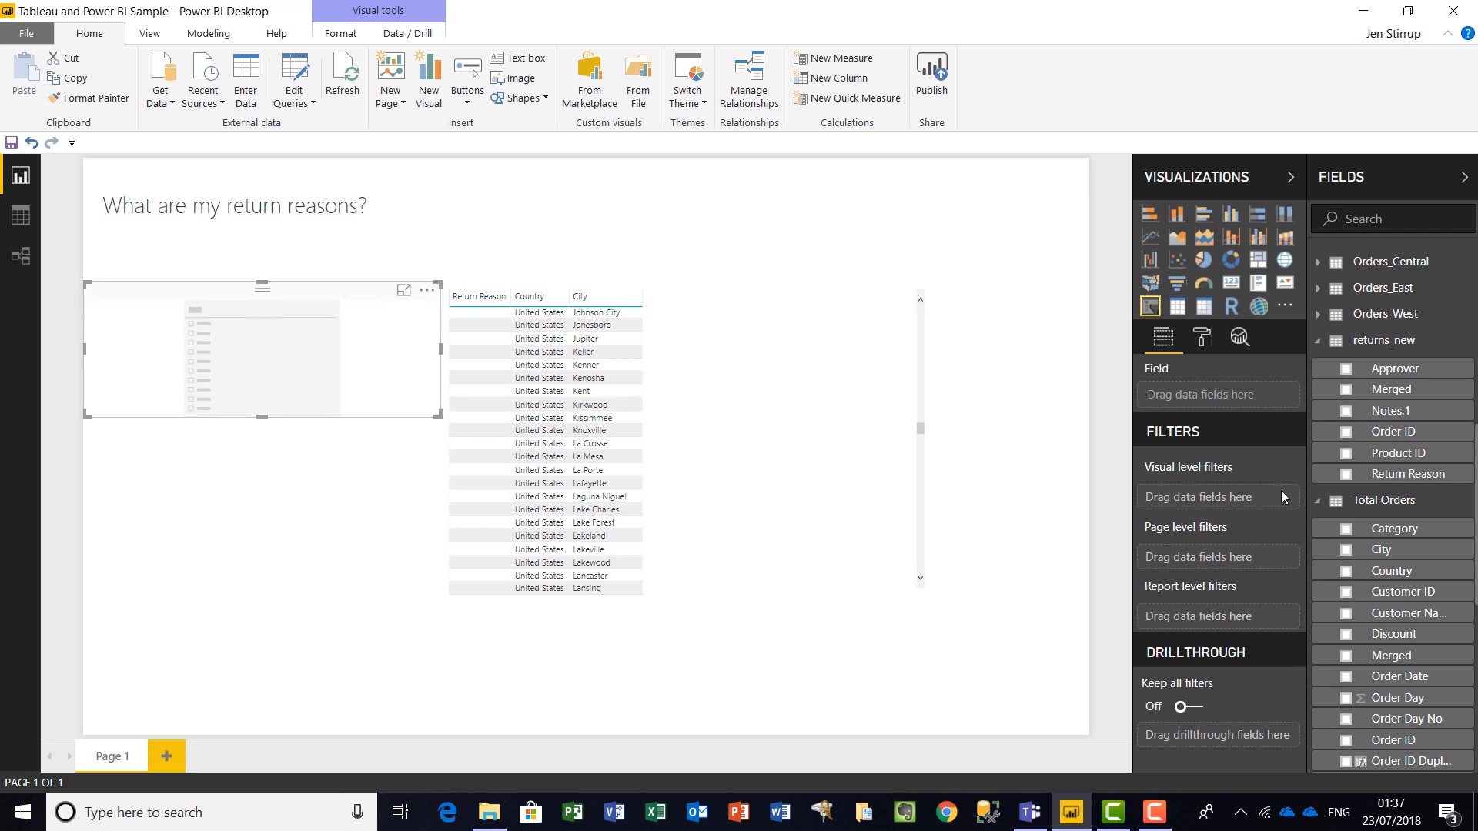
left_click(1347, 476)
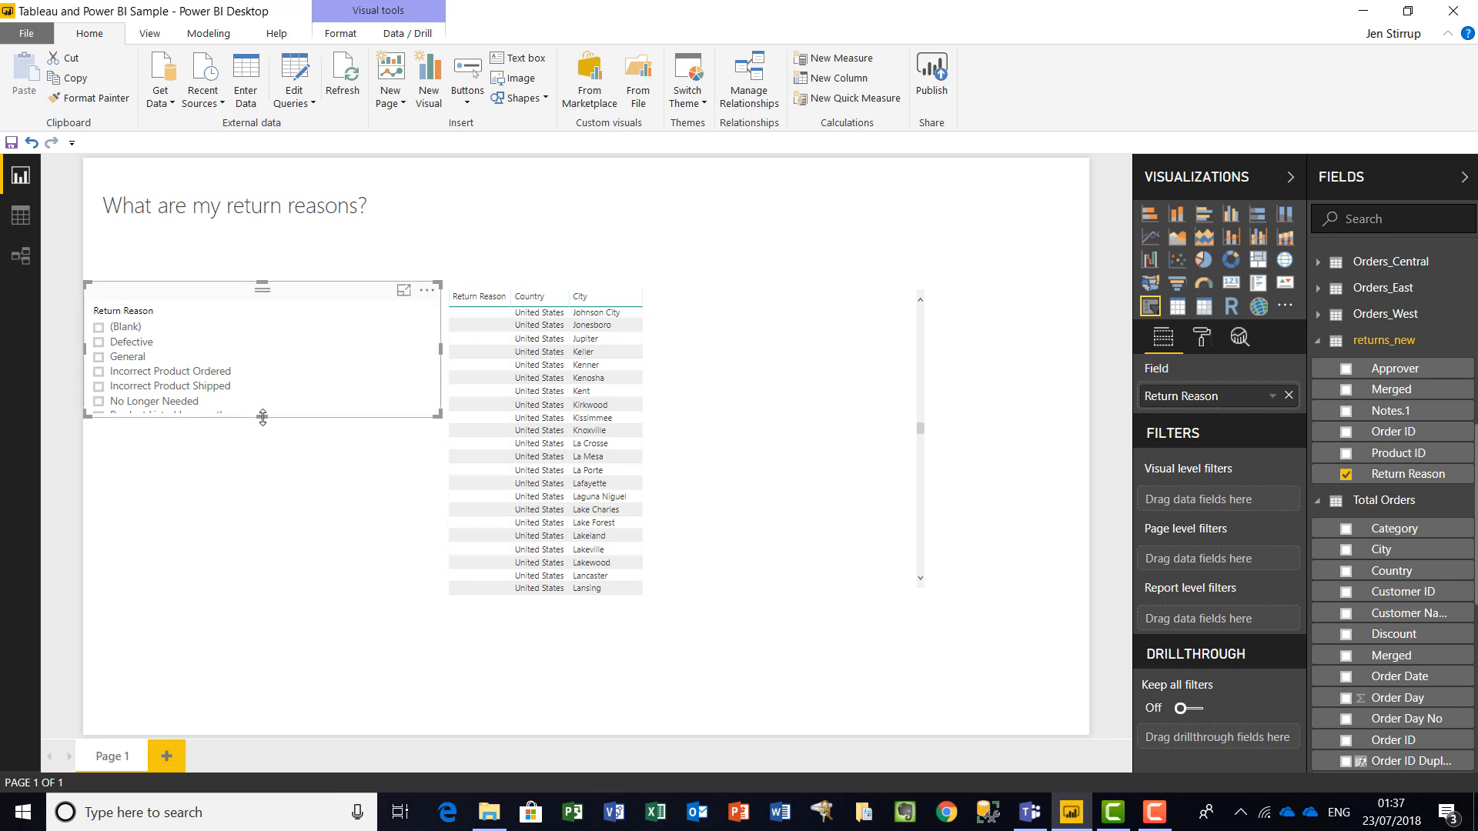
Resize the Return Reason slicer to fit its list and filter the page to Product Listed Incorrectly.
left_click_drag(265, 478, 262, 459)
left_click_drag(440, 370, 290, 367)
left_click(99, 416)
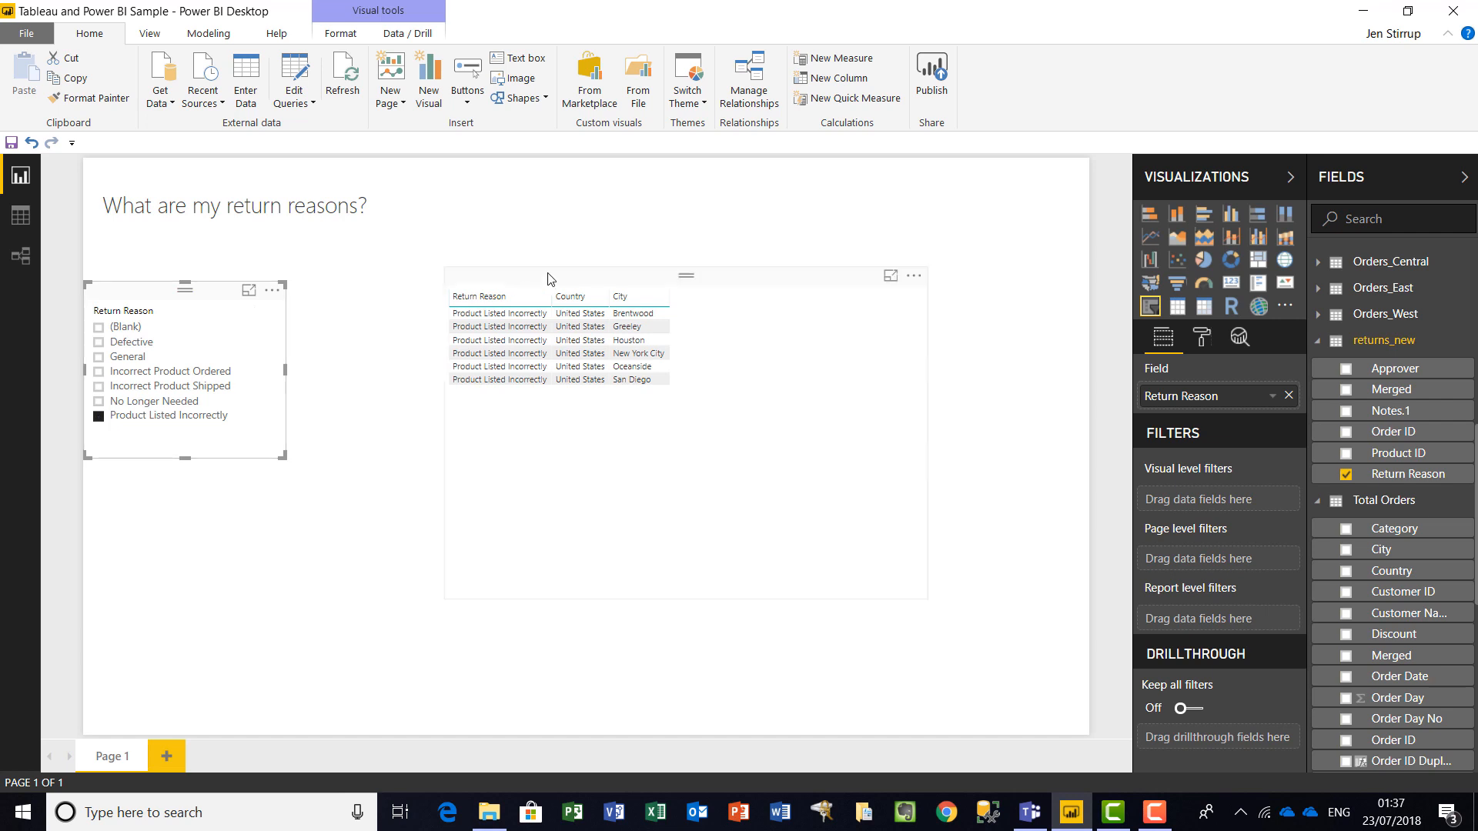
Move the table closer to the slicer, add Quantity from Total Orders, and shrink the visual to fit its contents.
left_click_drag(548, 278, 446, 301)
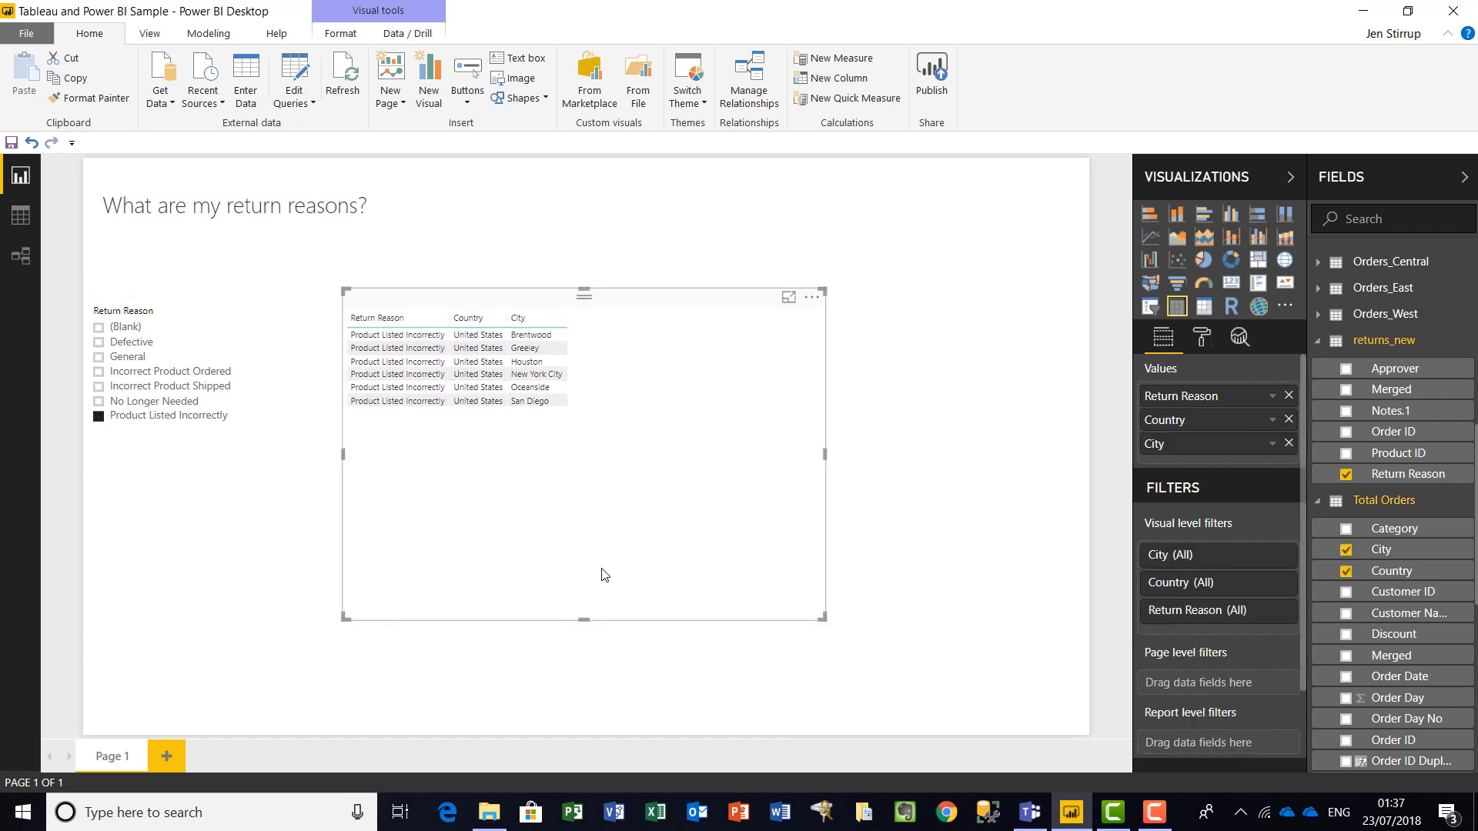
left_click_drag(586, 616, 584, 439)
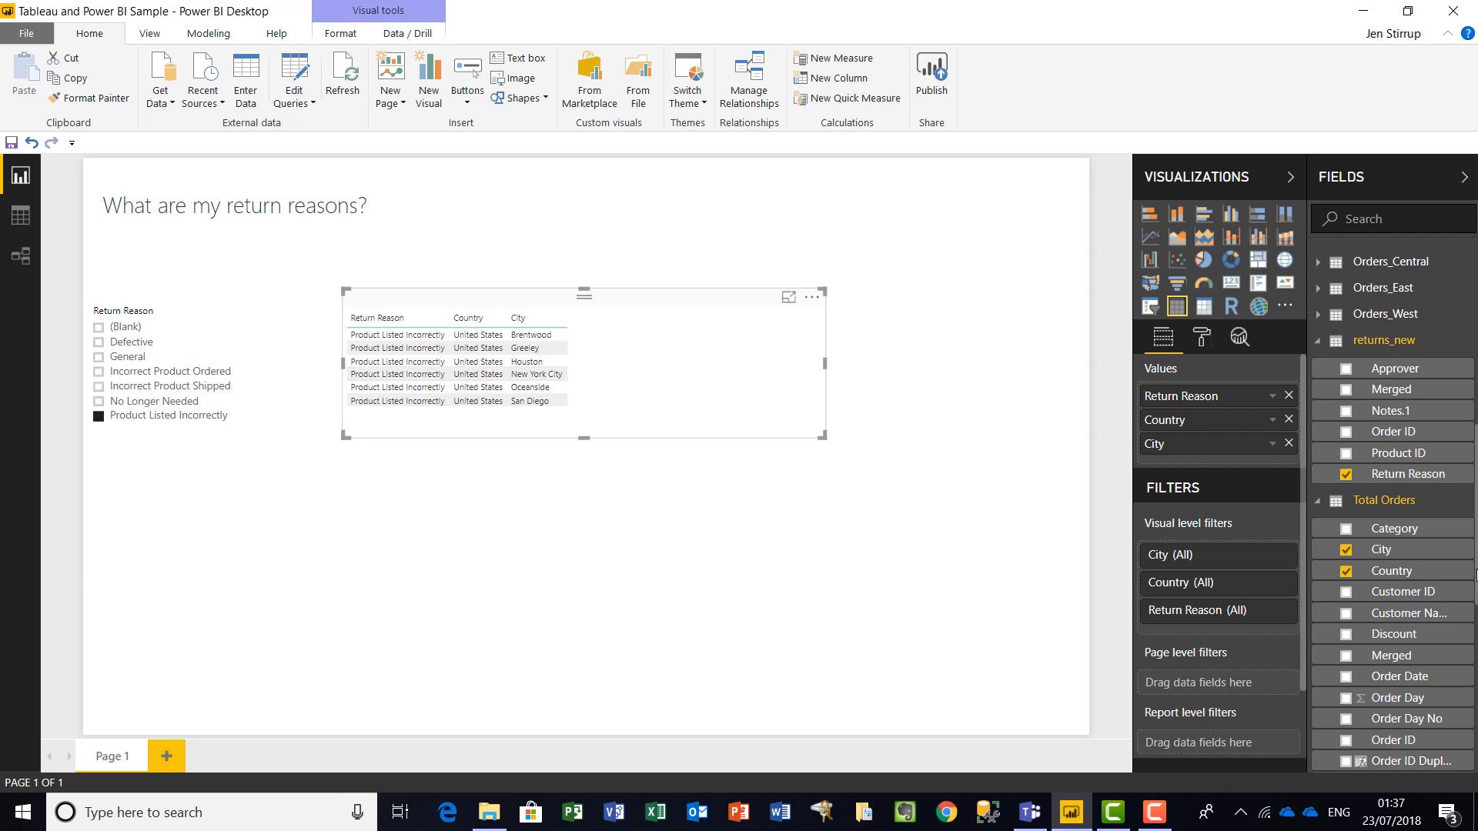
left_click_drag(1476, 575, 1477, 747)
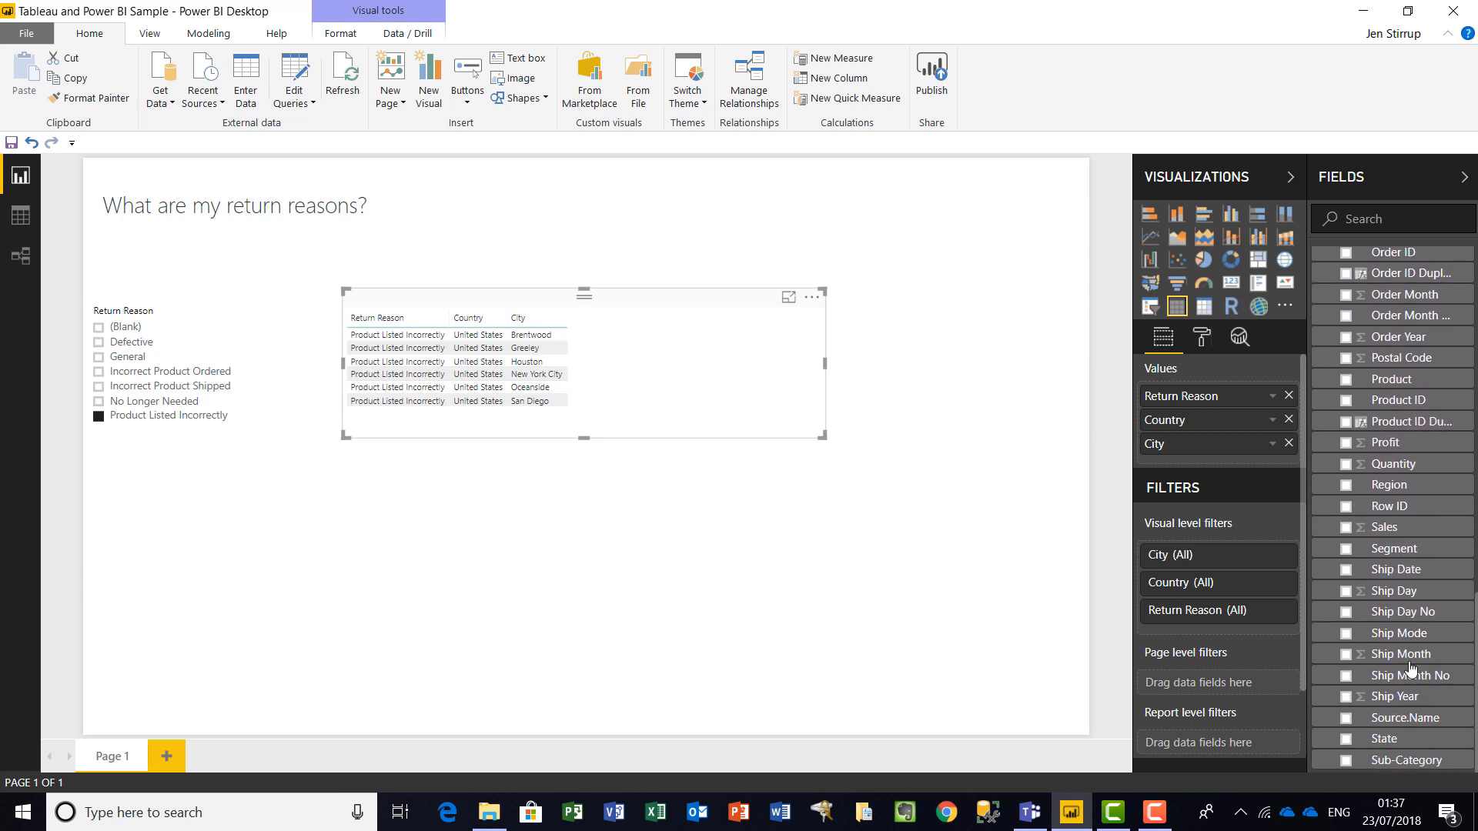
left_click(1347, 466)
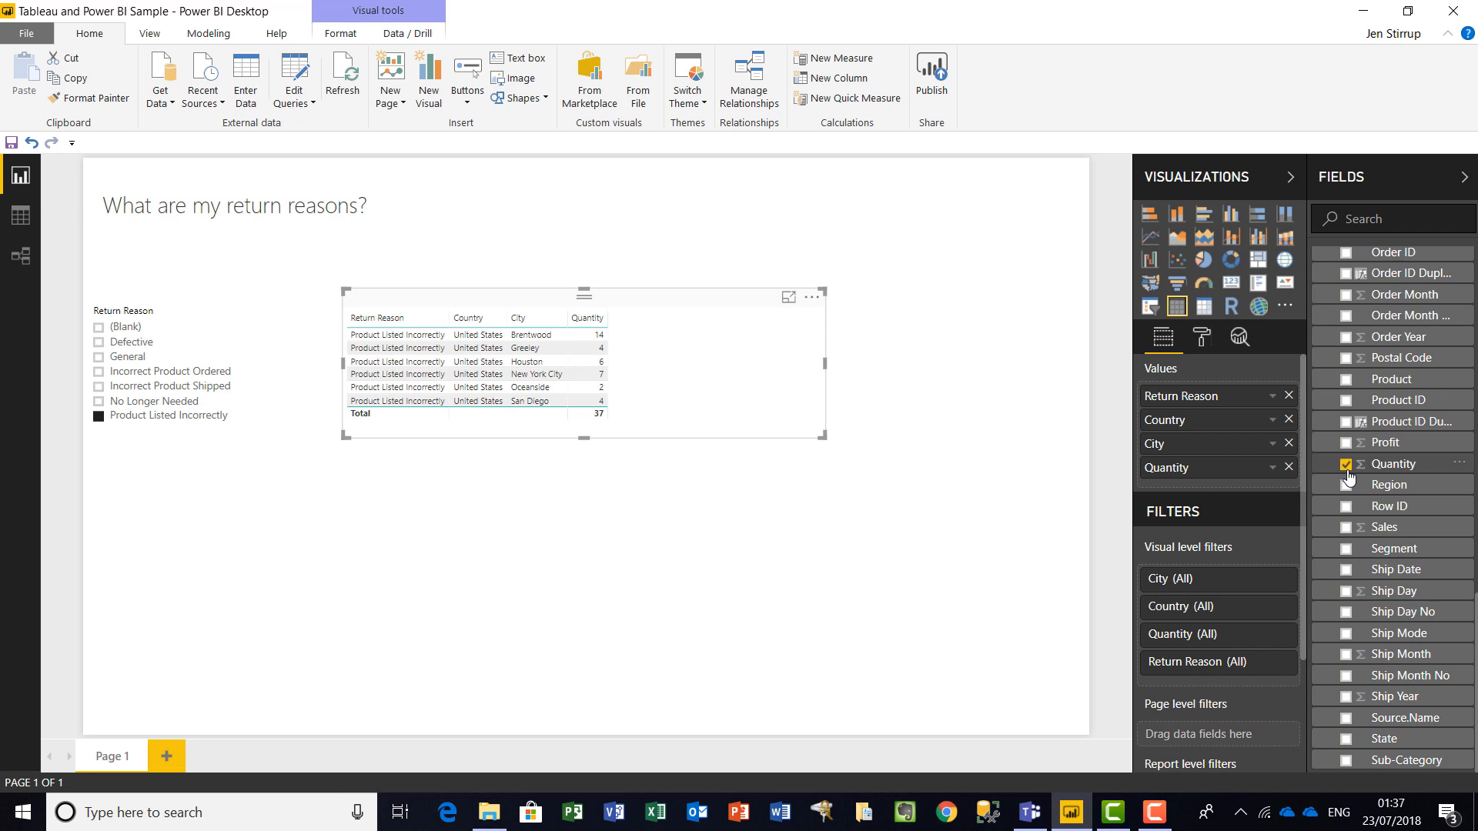
left_click_drag(825, 366, 655, 368)
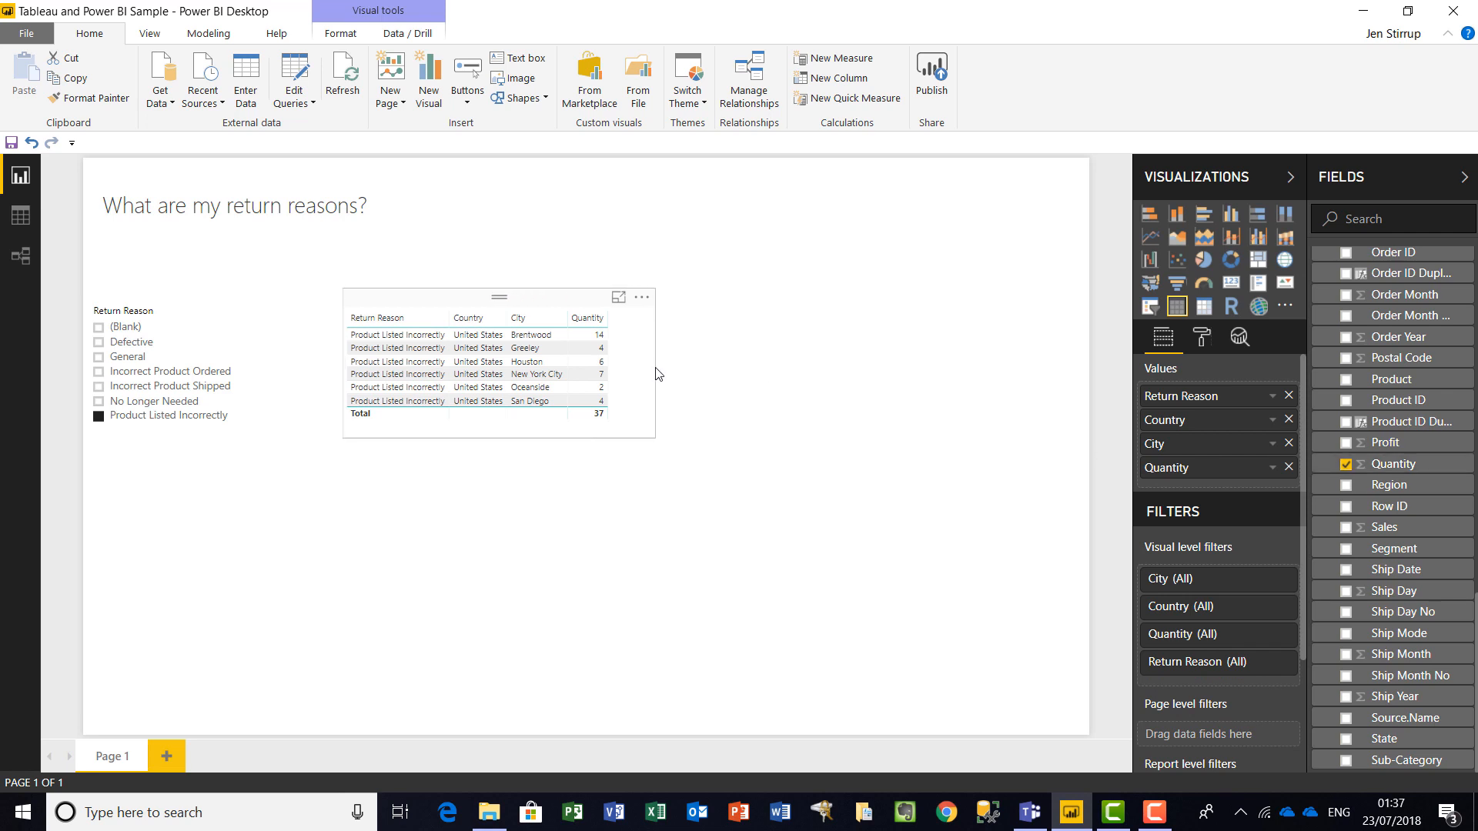
View the return reasons table in focus mode and with its underlying data shown, returning to the report each time.
left_click(618, 299)
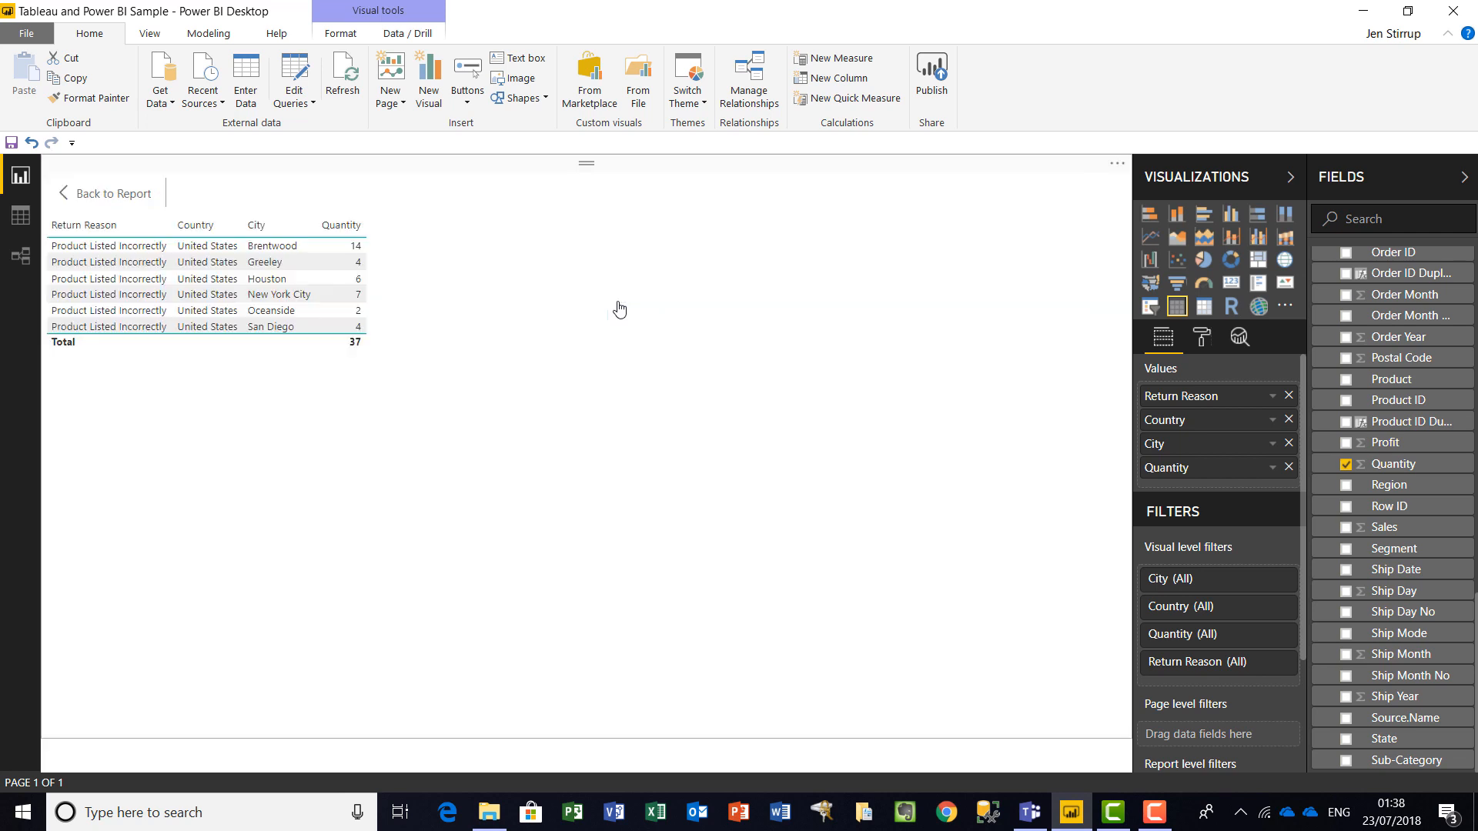
left_click(94, 197)
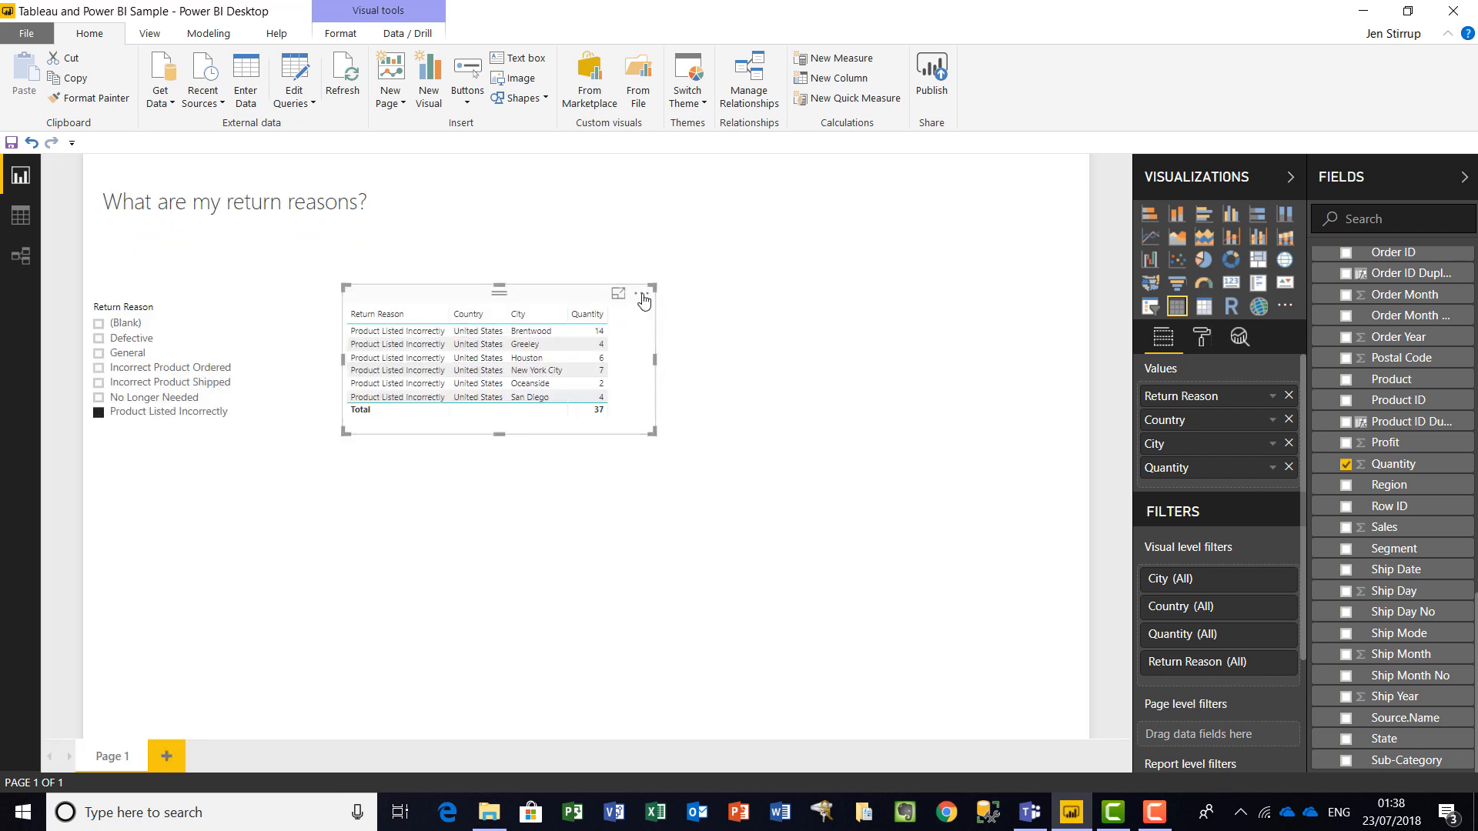
left_click(640, 294)
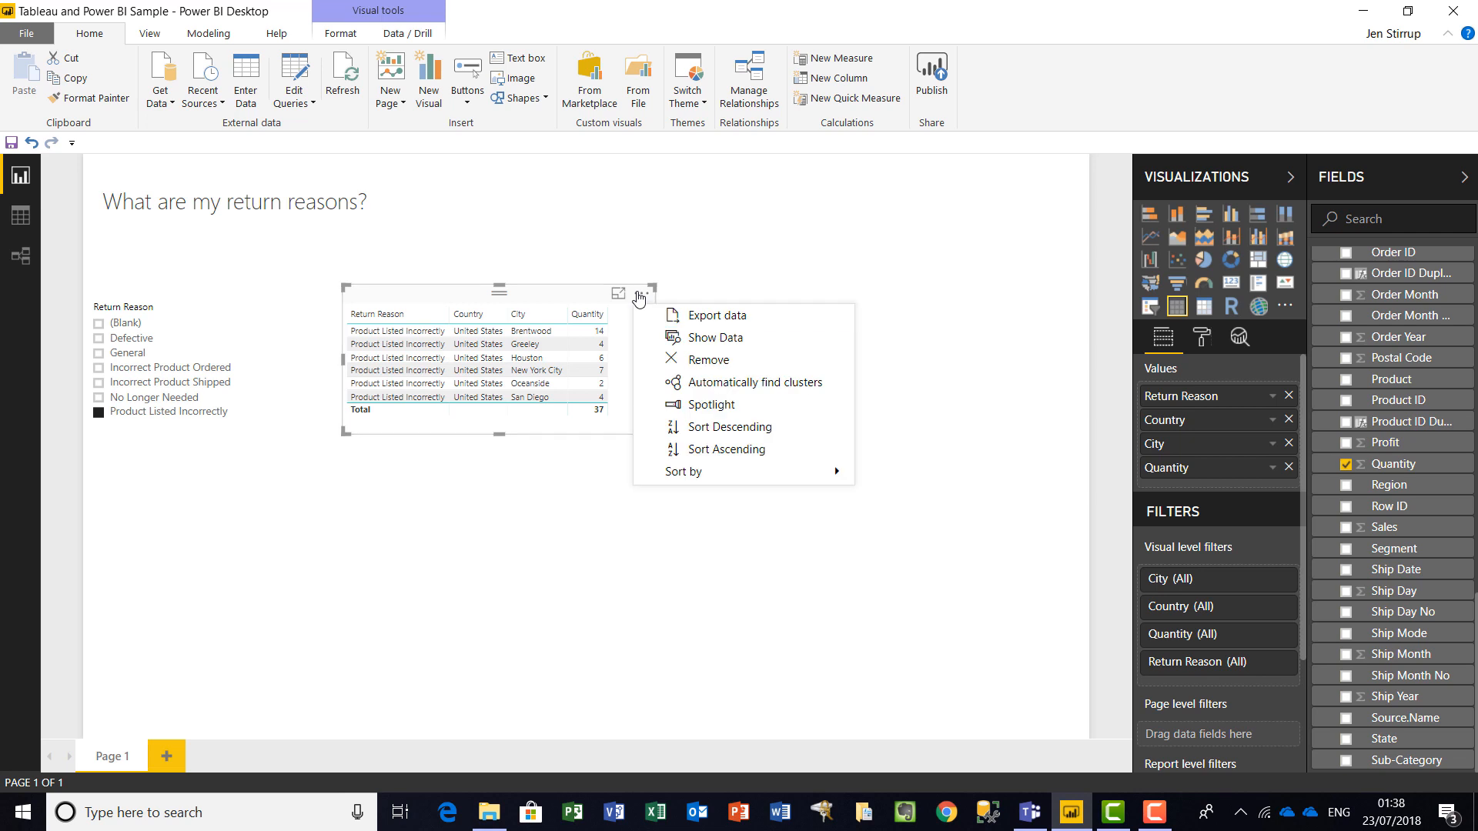
left_click(762, 340)
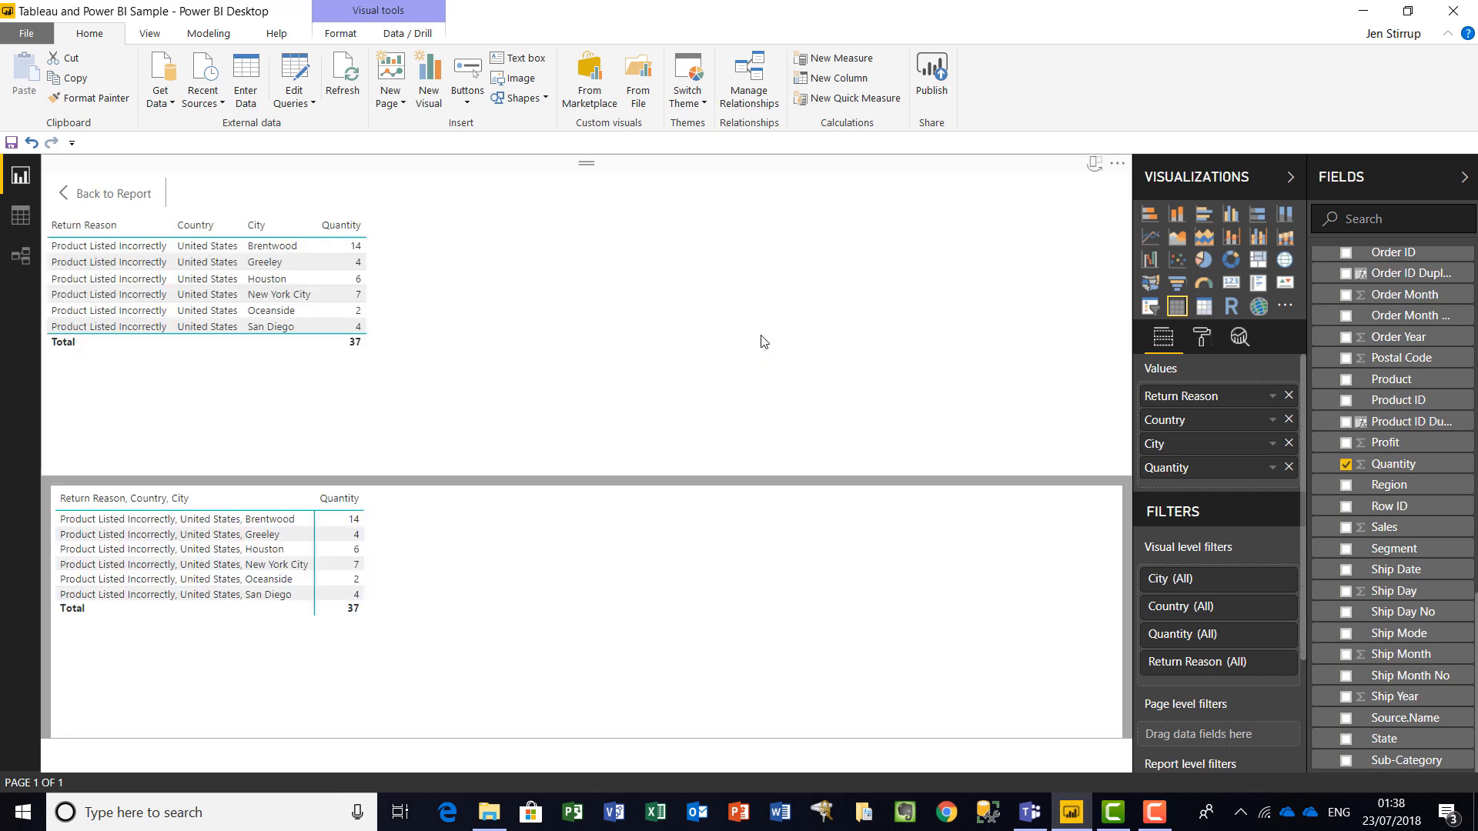
left_click(274, 524)
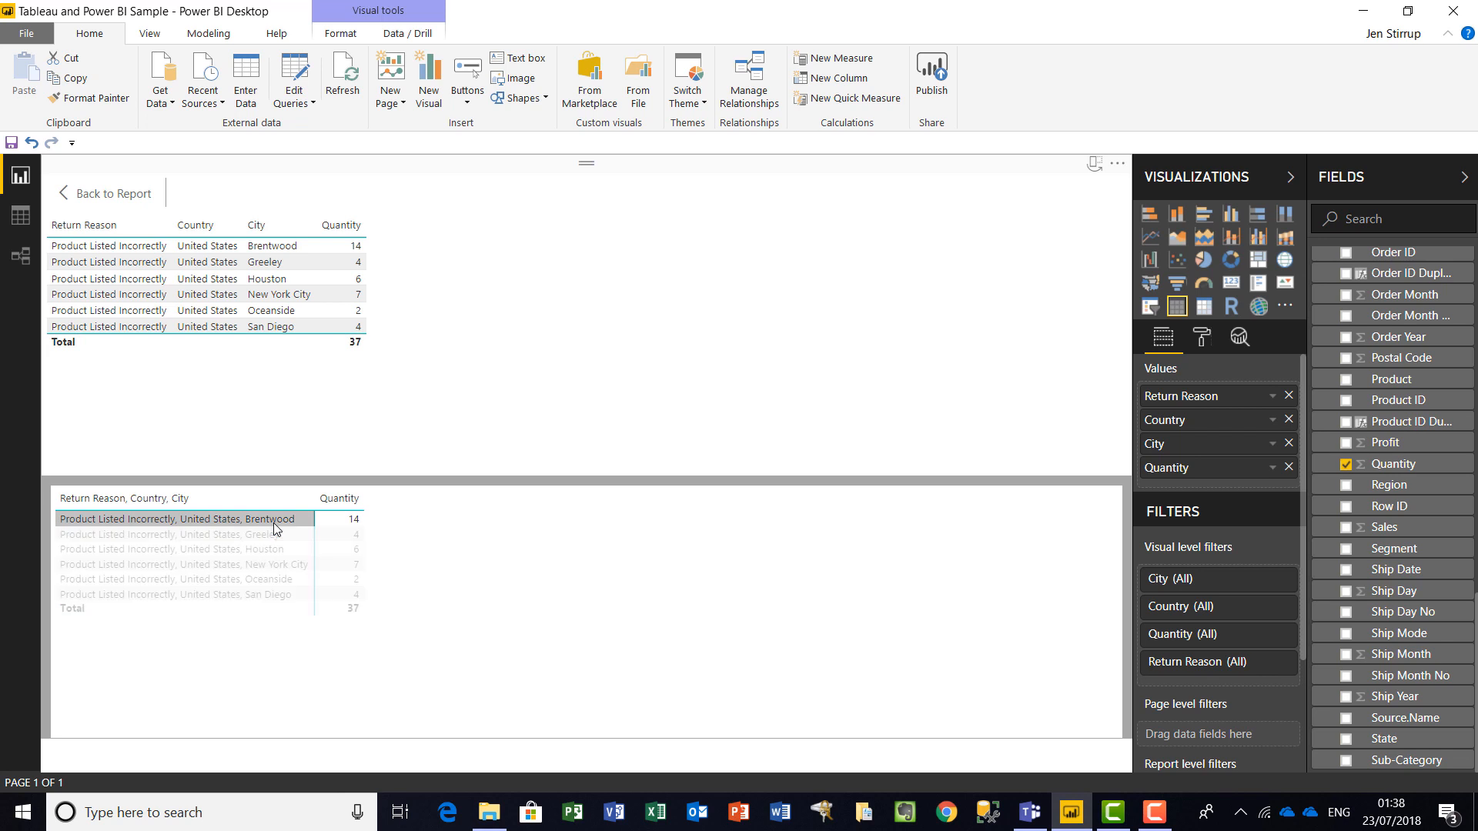
left_click(83, 192)
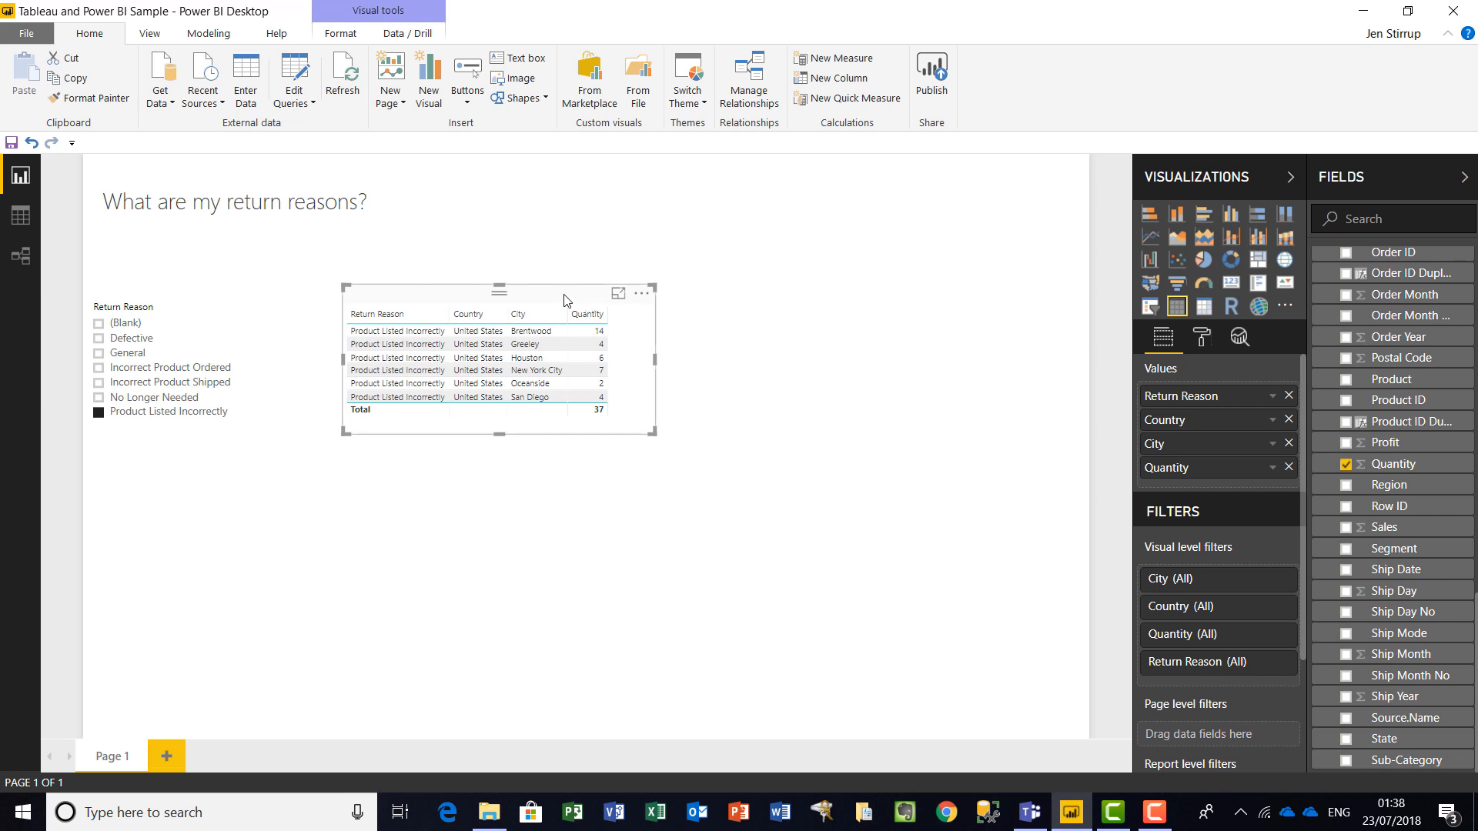
Turn on Drillthrough for the return reasons table visual.
left_click(149, 36)
left_click(214, 39)
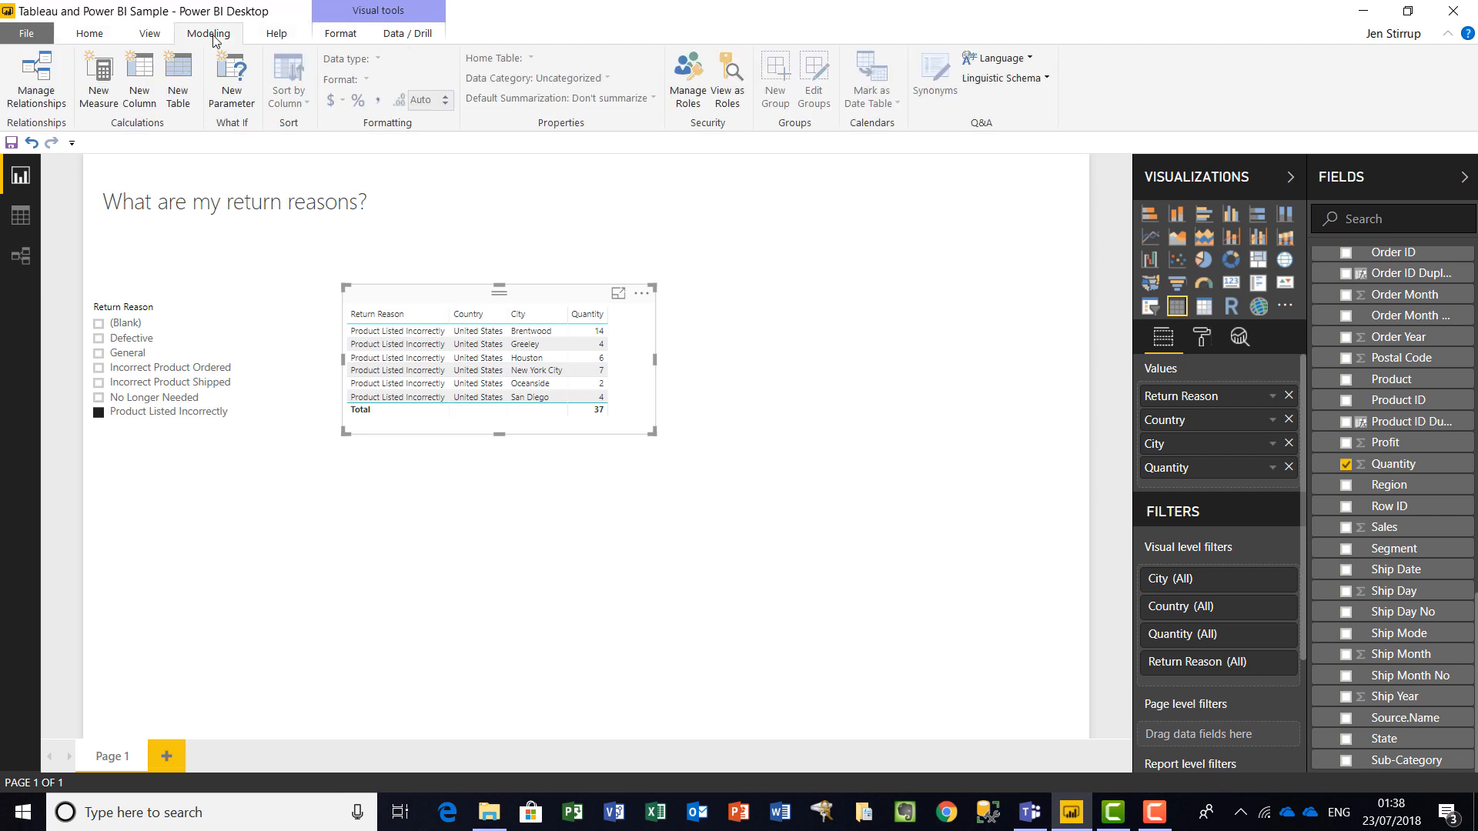
left_click(278, 38)
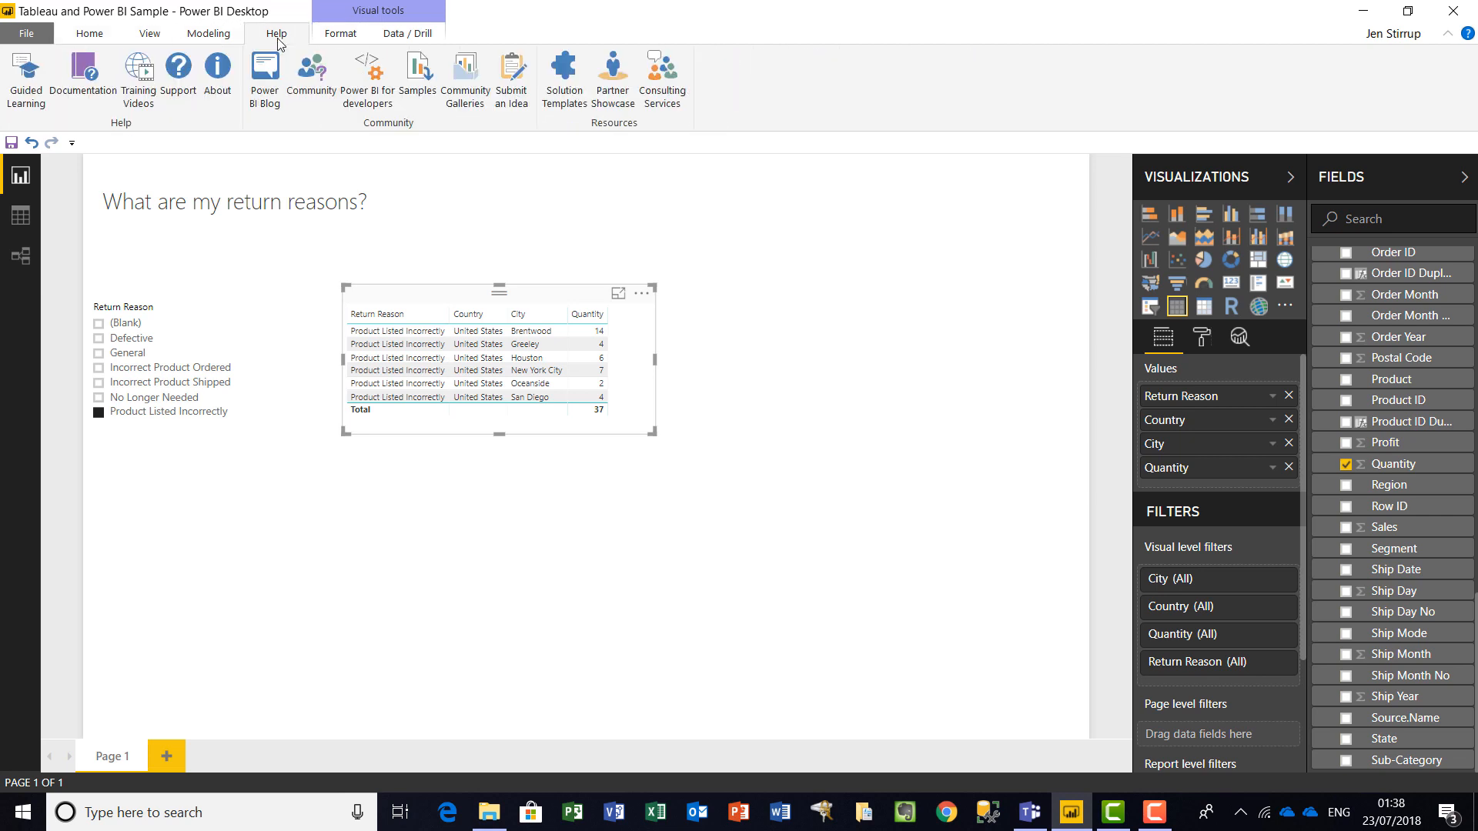
left_click(344, 34)
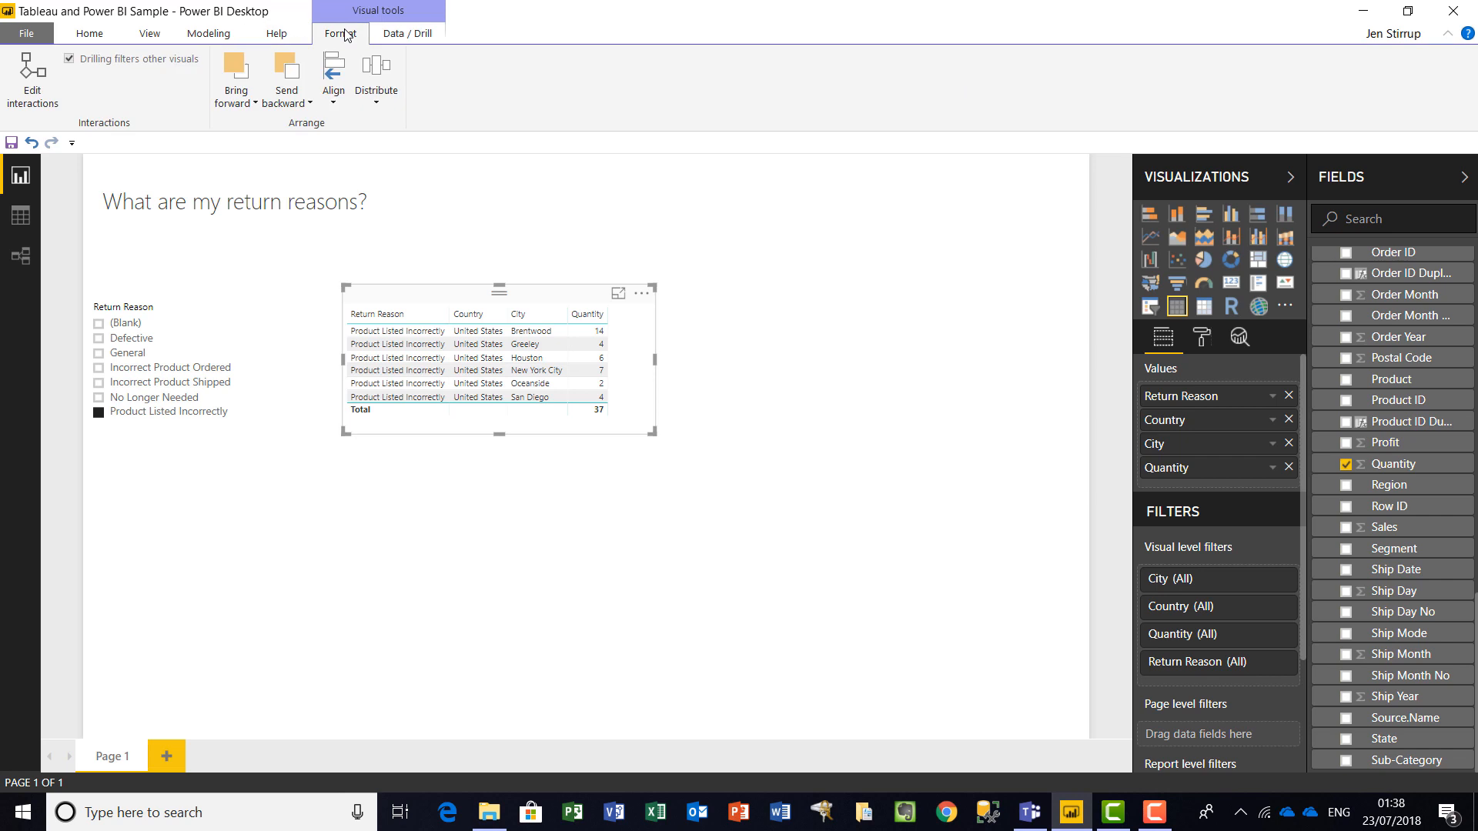
left_click(395, 38)
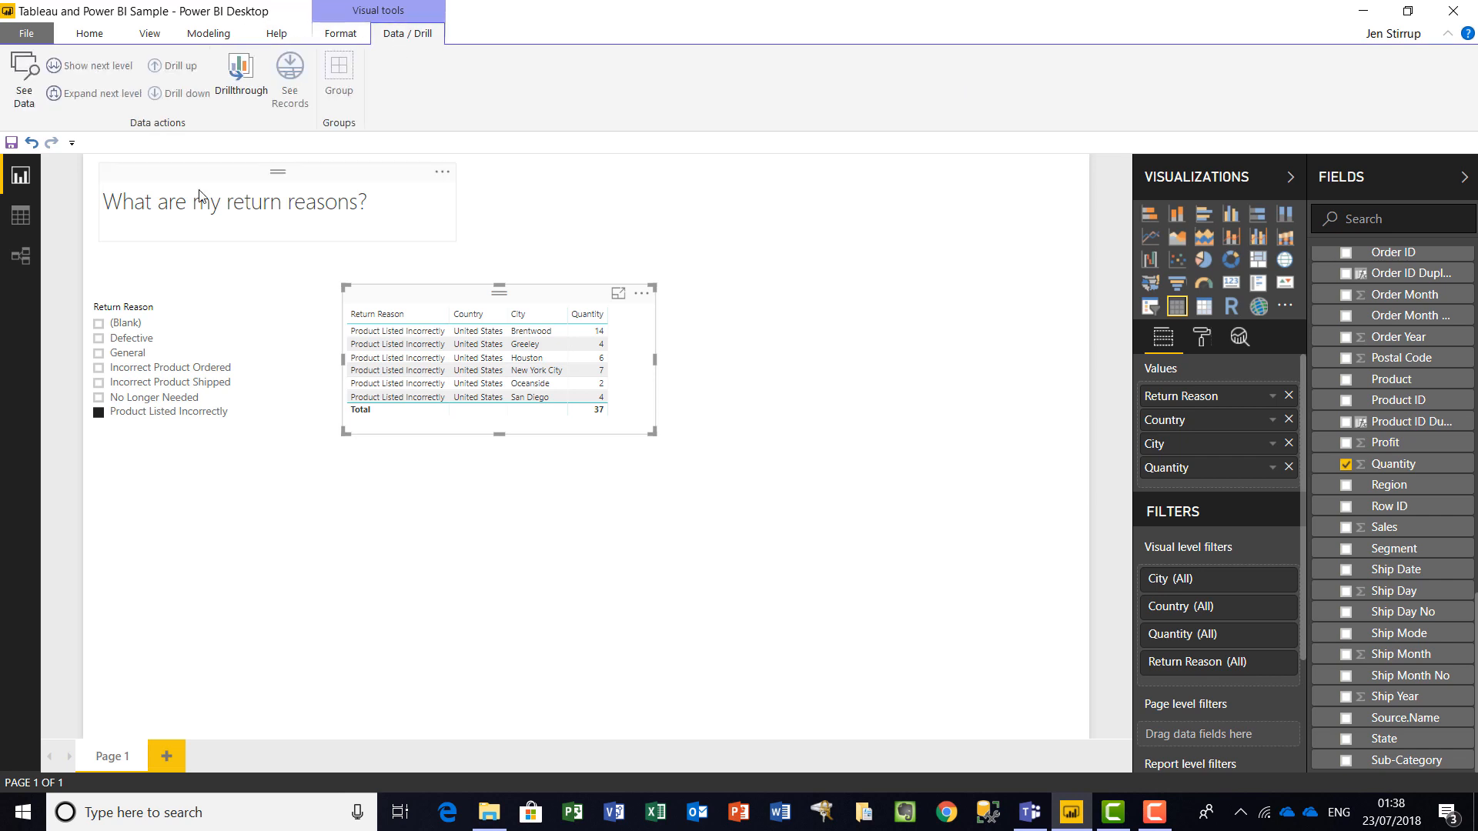
left_click(241, 85)
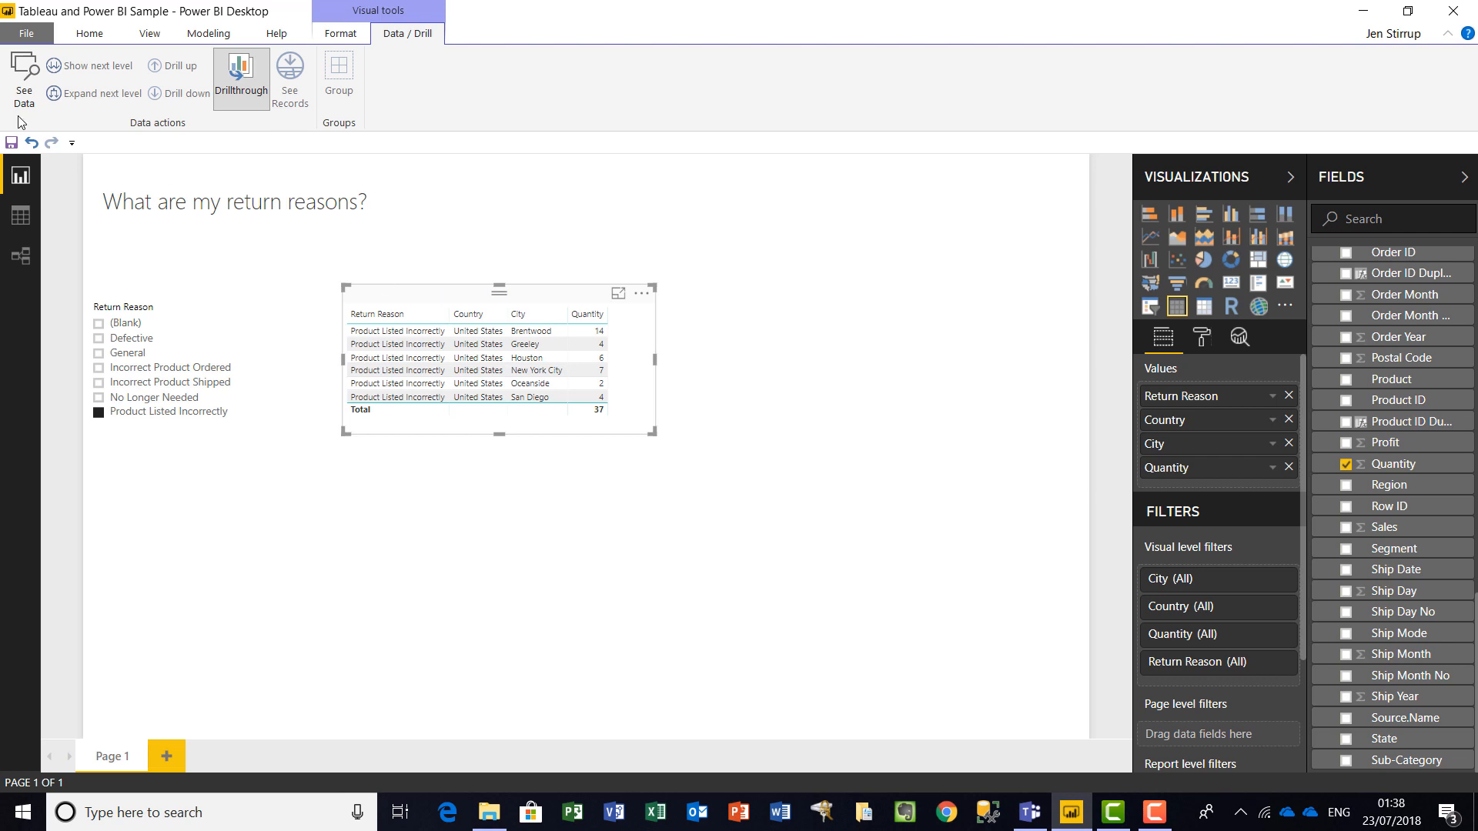
Convert the return reasons table to a stacked bar chart and stretch it downward to roughly twice its height.
left_click(89, 33)
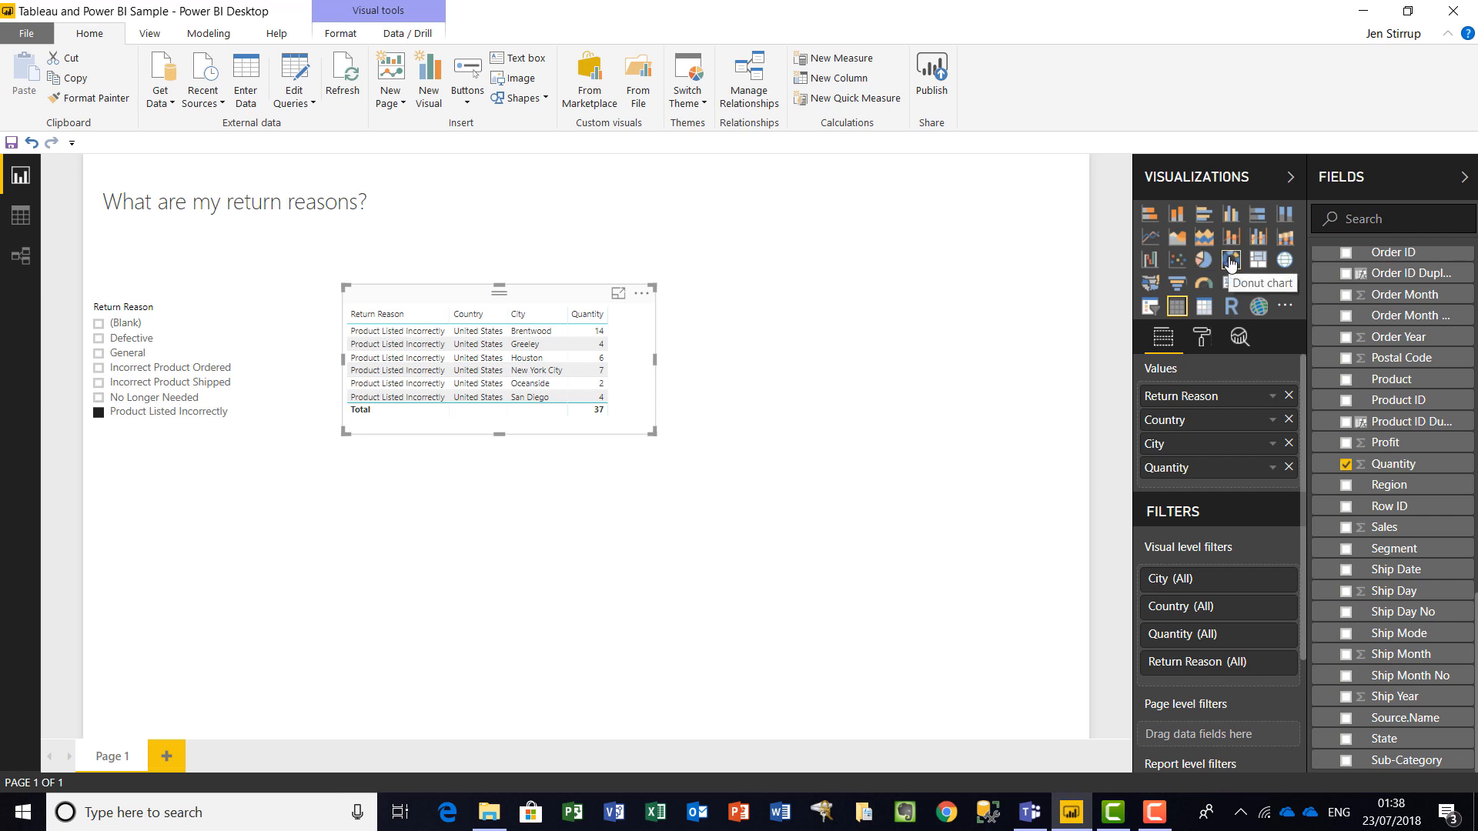
left_click(1151, 216)
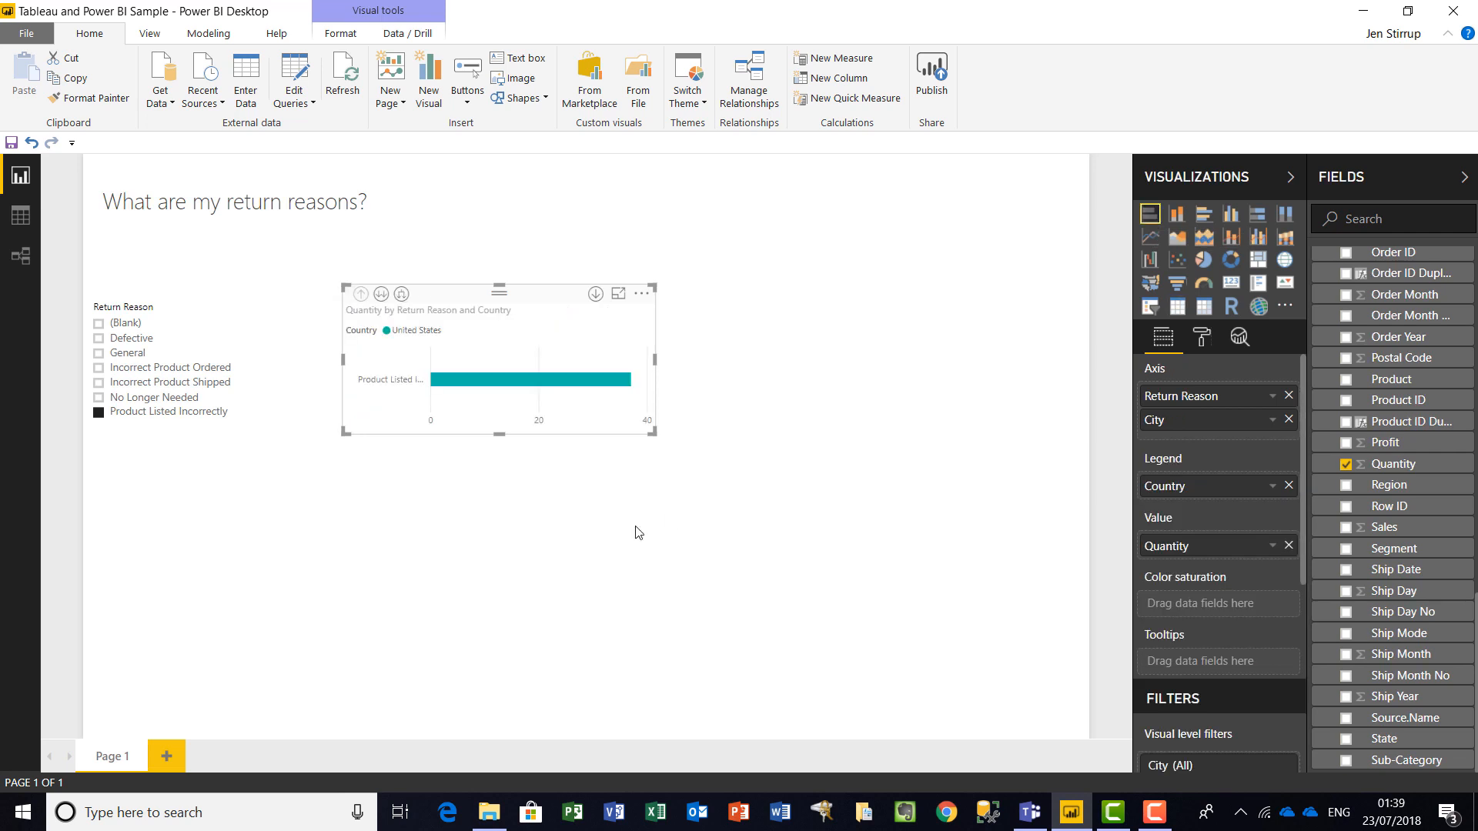
left_click_drag(499, 435, 499, 621)
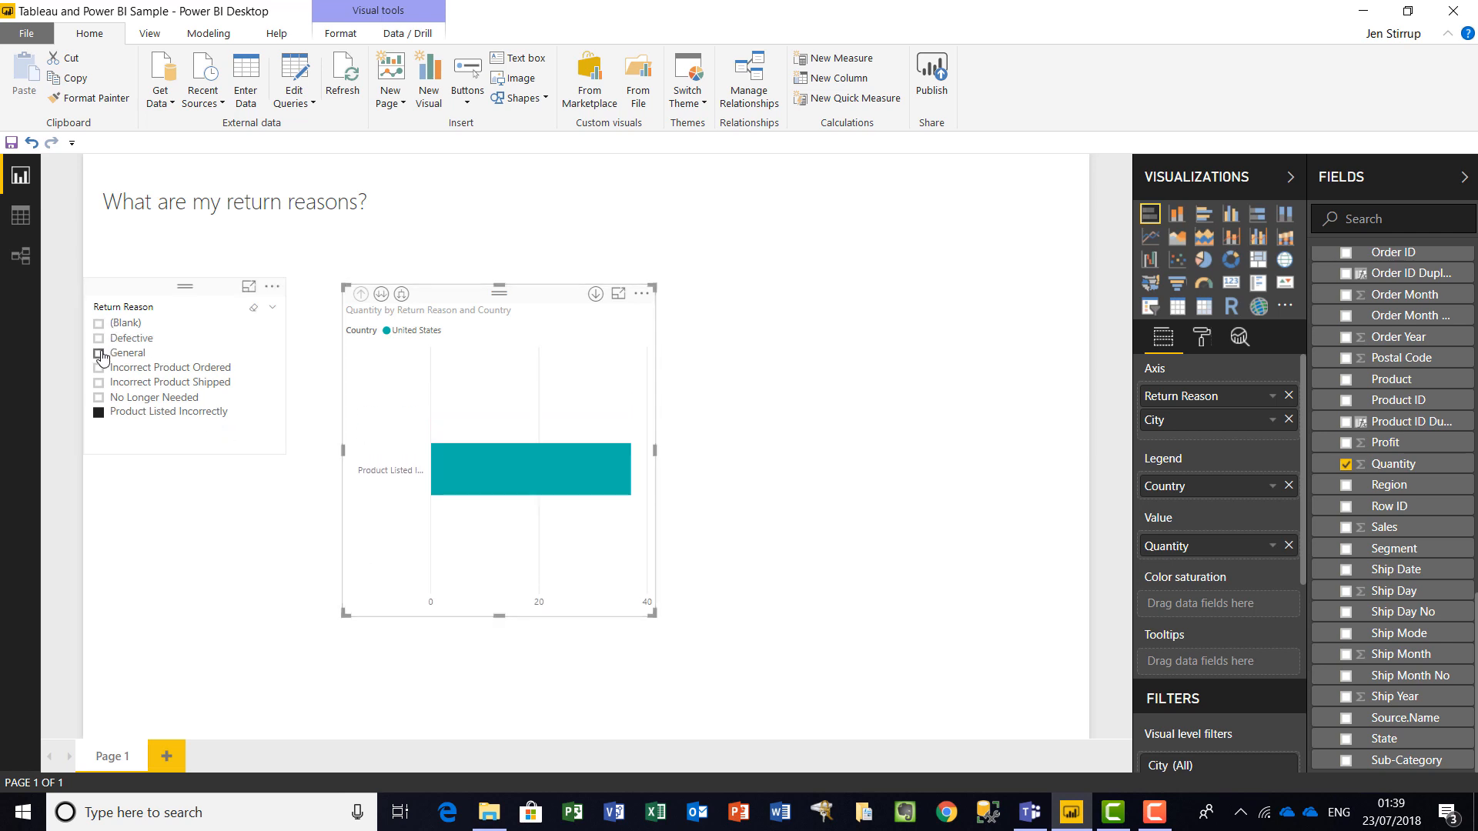
Enable Select All and multiple selection in the Return Reason slicer, and select General, Incorrect Product Ordered and Product Listed Incorrectly.
left_click(98, 354)
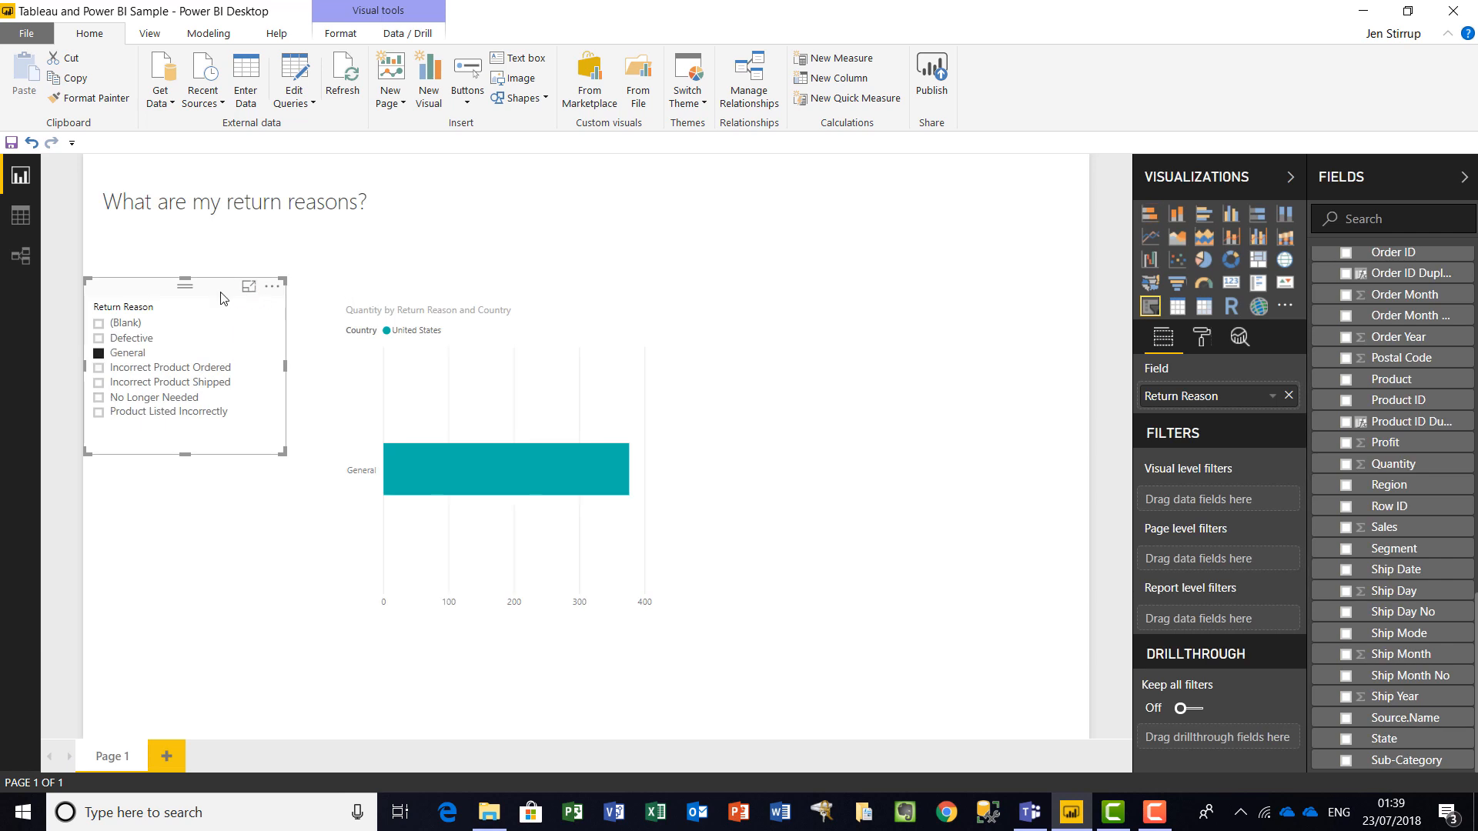
left_click(1202, 339)
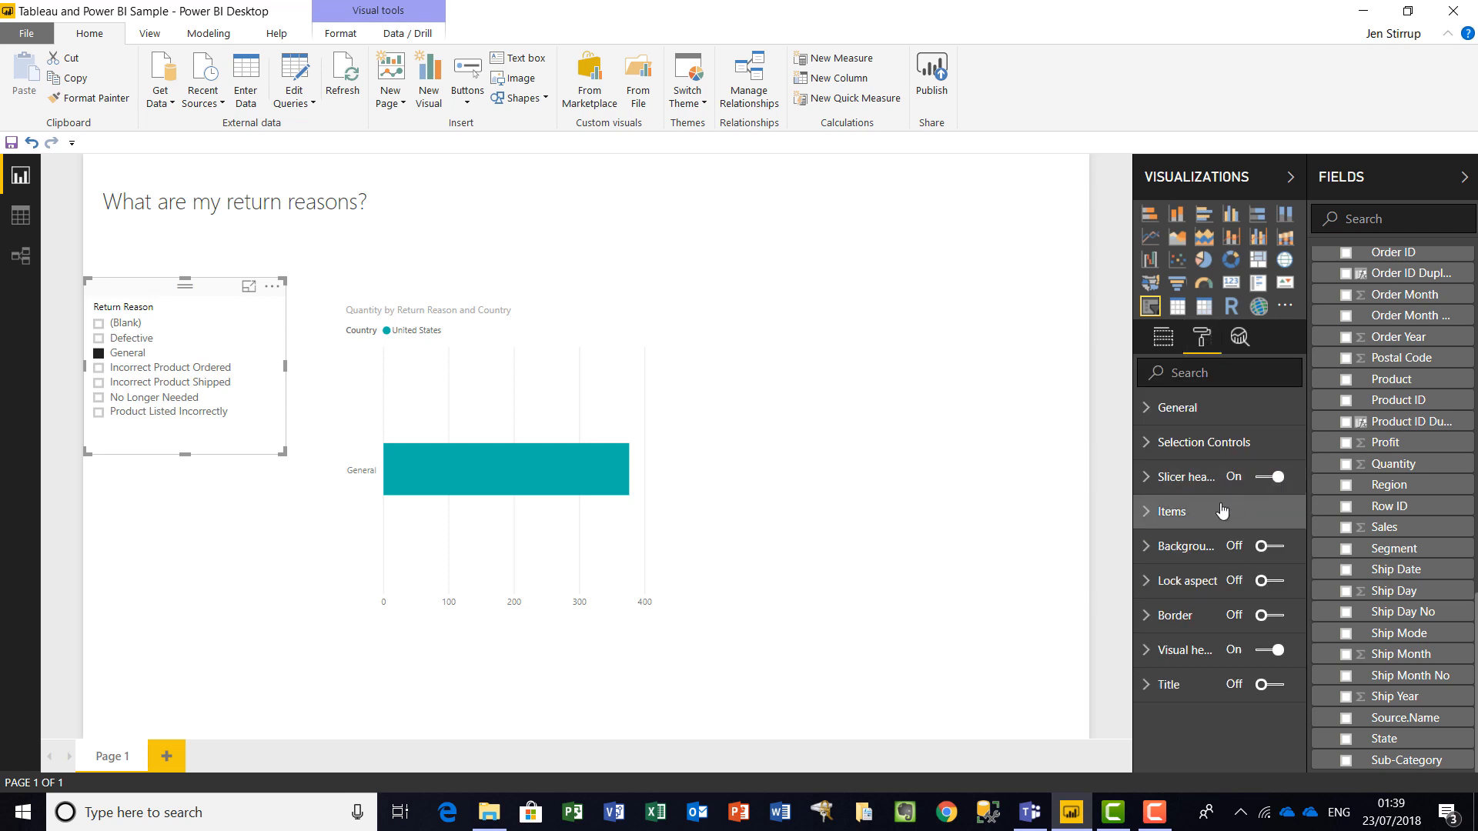
left_click(1150, 449)
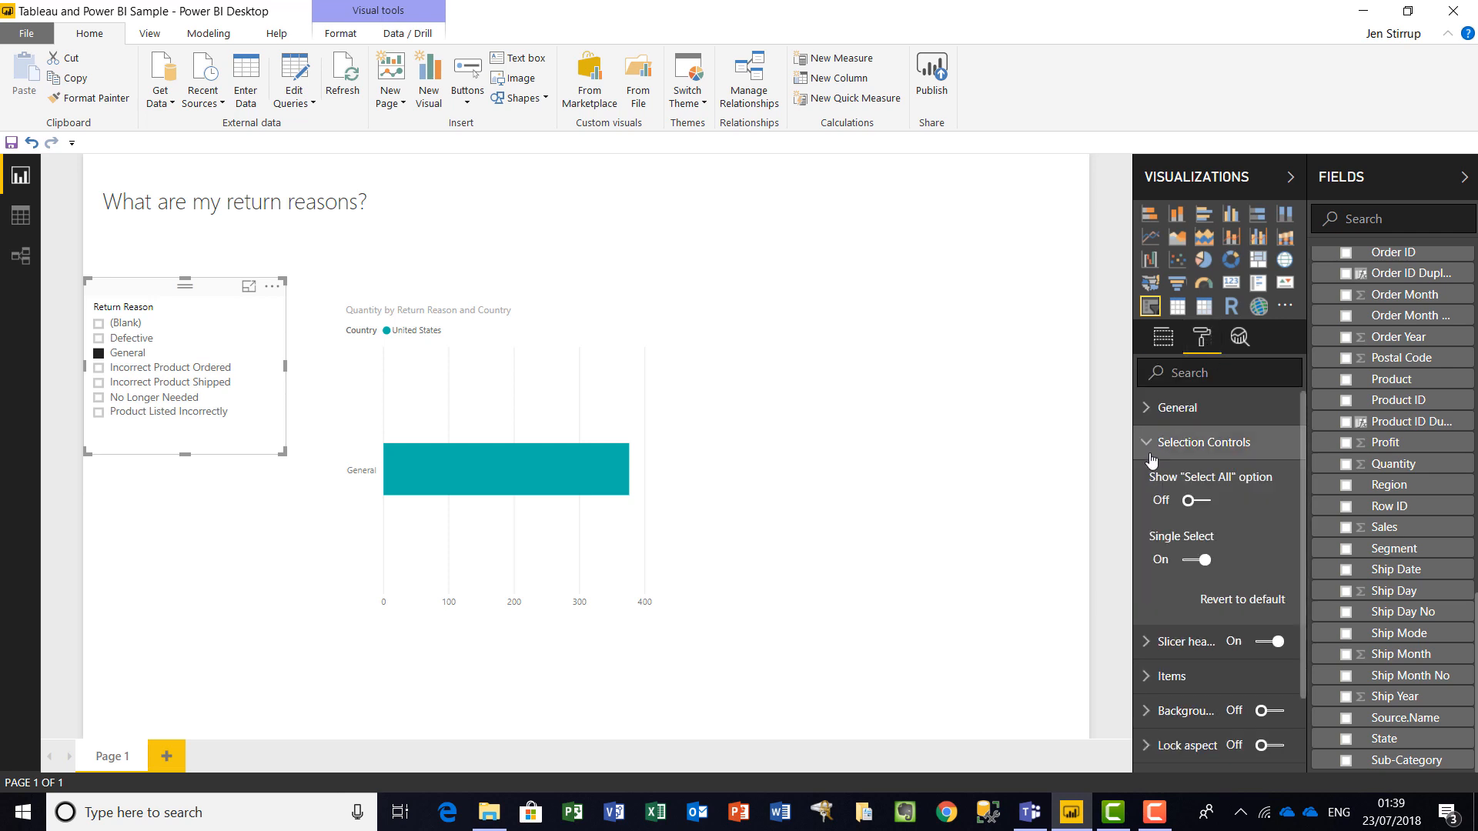
left_click(1201, 502)
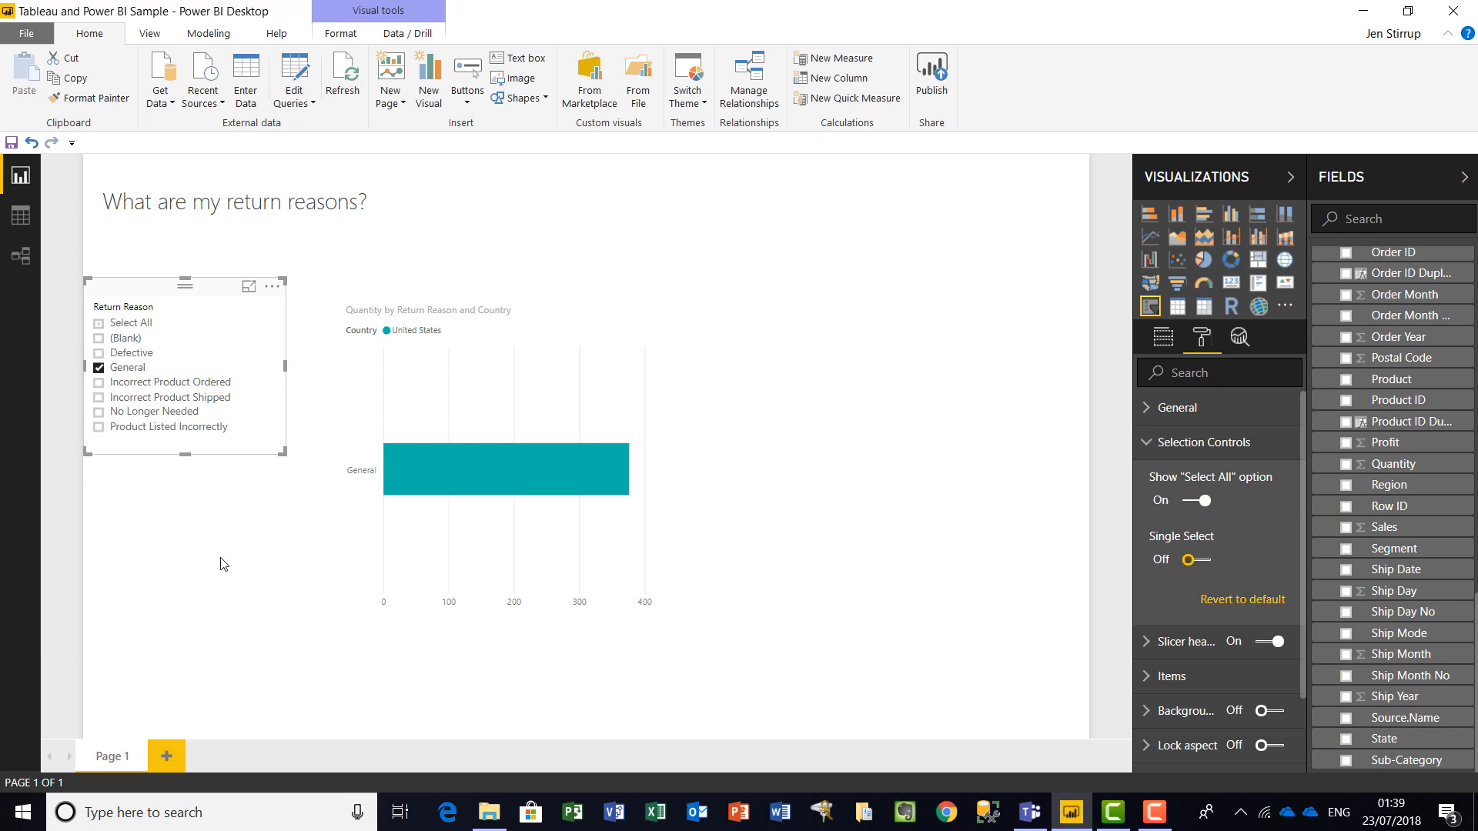
left_click(97, 429)
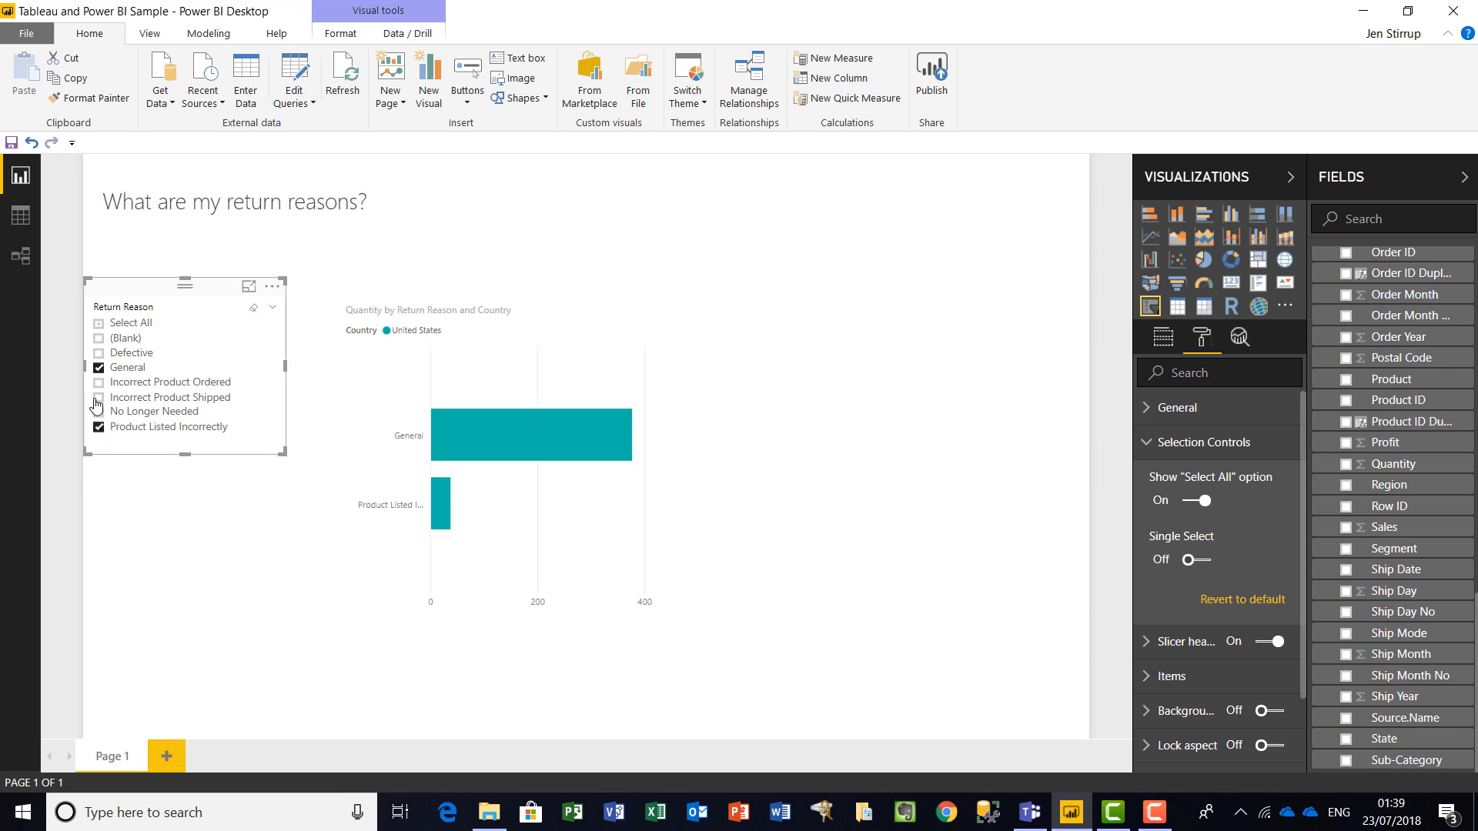
left_click(97, 384)
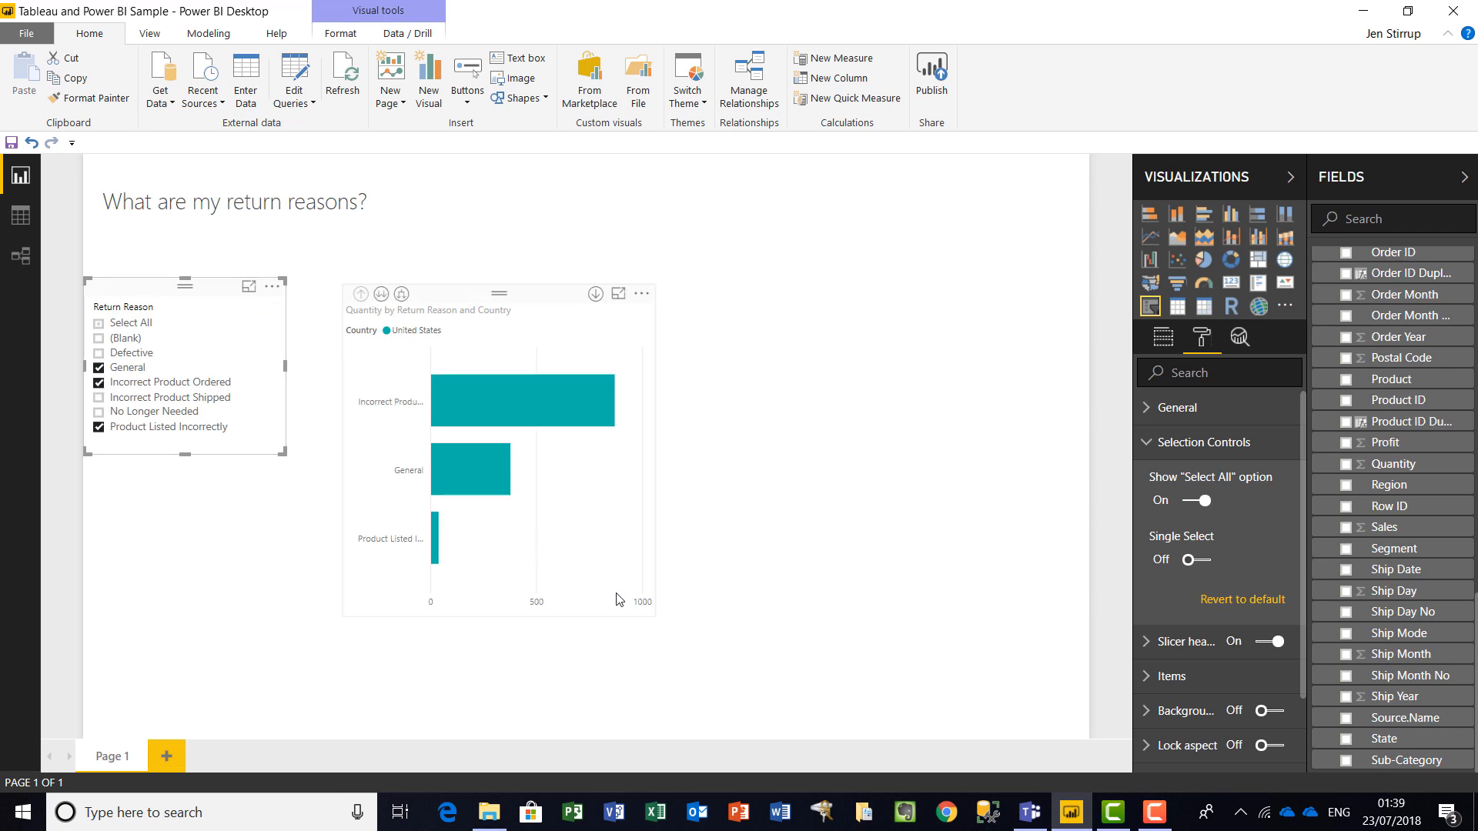
Move the bar chart slightly up and widen it to nearly the page's right edge.
left_click(536, 300)
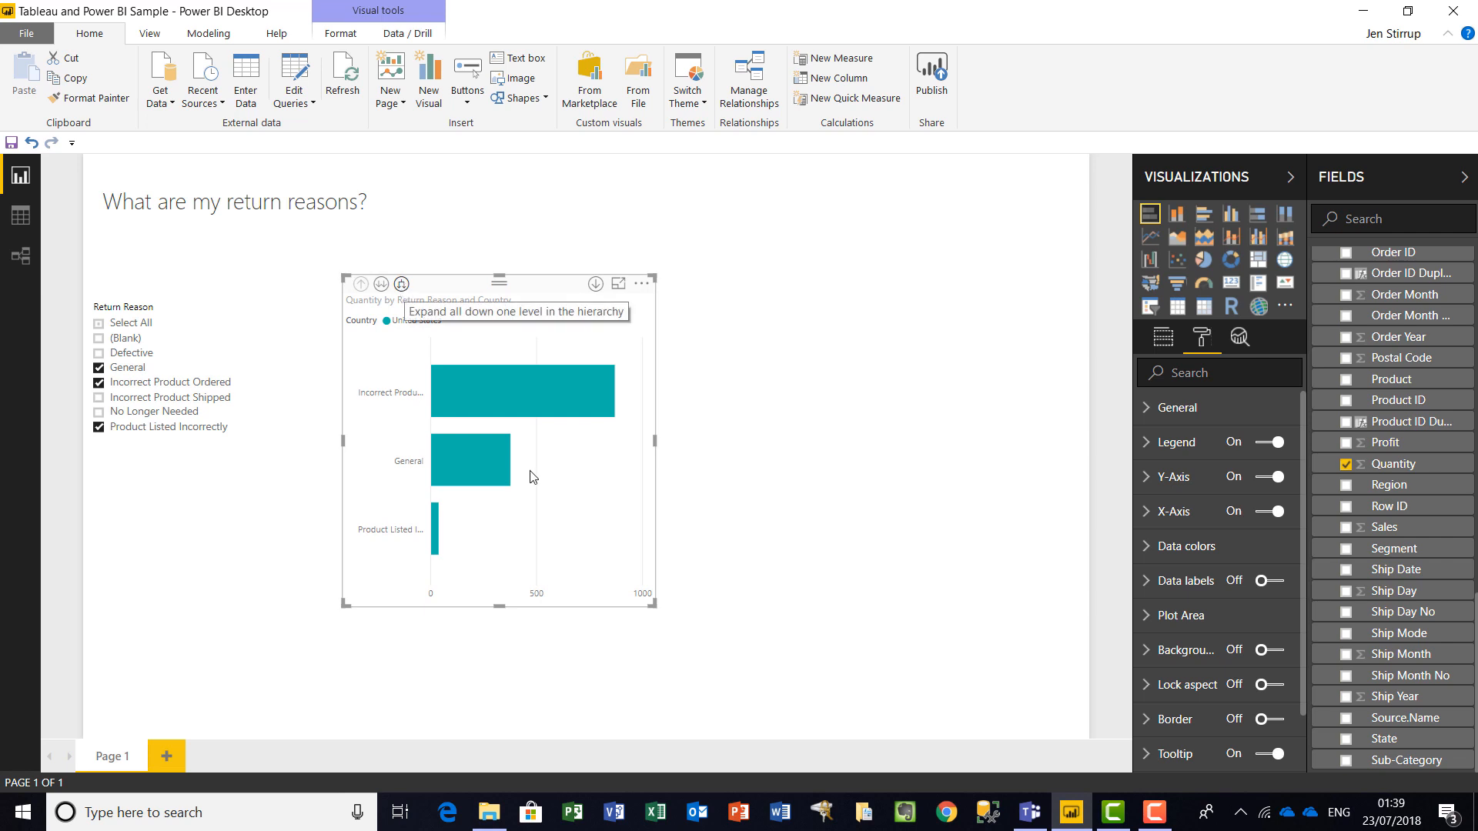
left_click_drag(657, 444, 1013, 458)
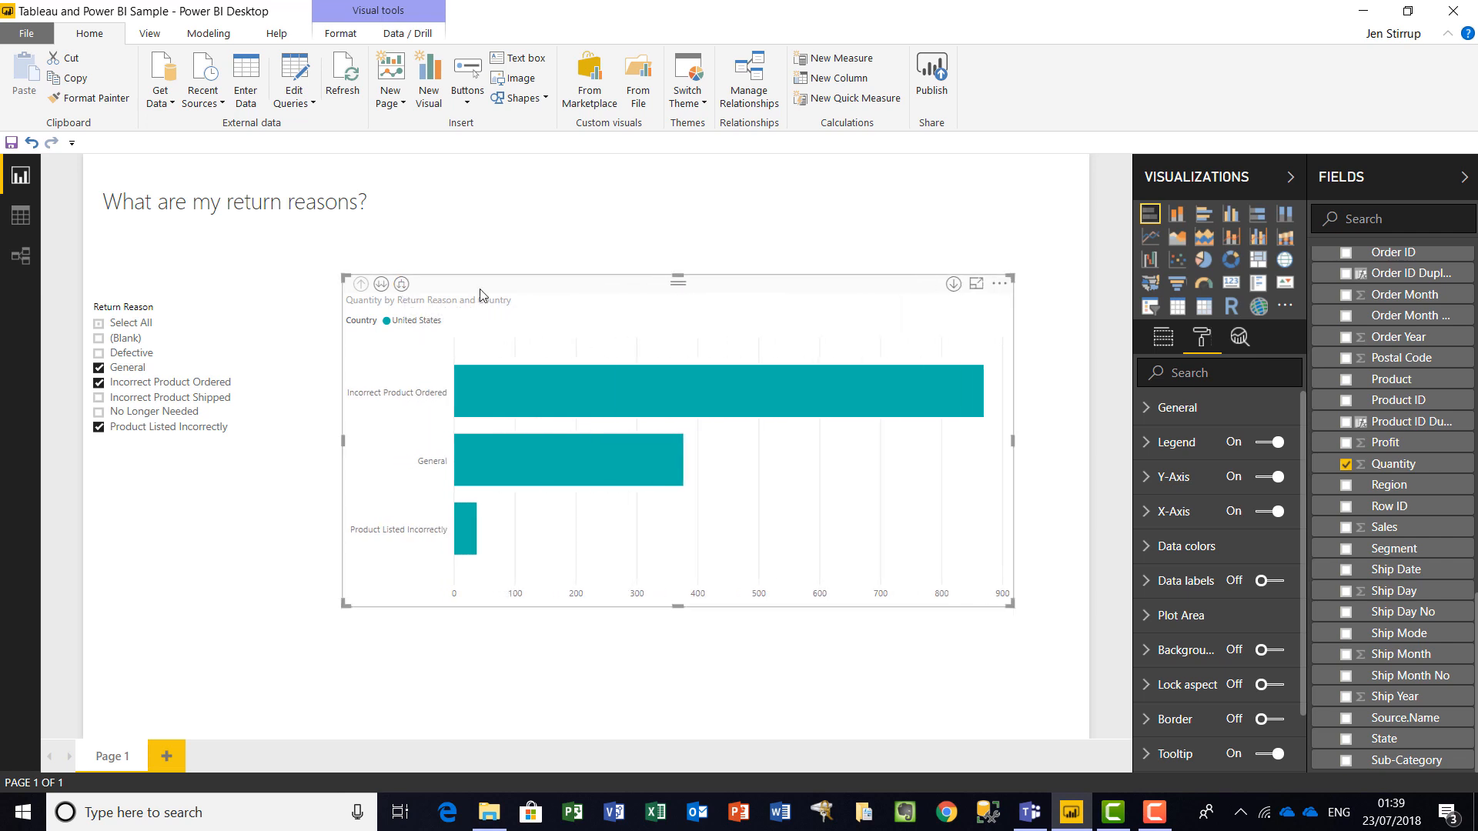
View the chart at city level and with Return Reason expanded to City, drilling back up to Return Reason each time.
left_click(383, 286)
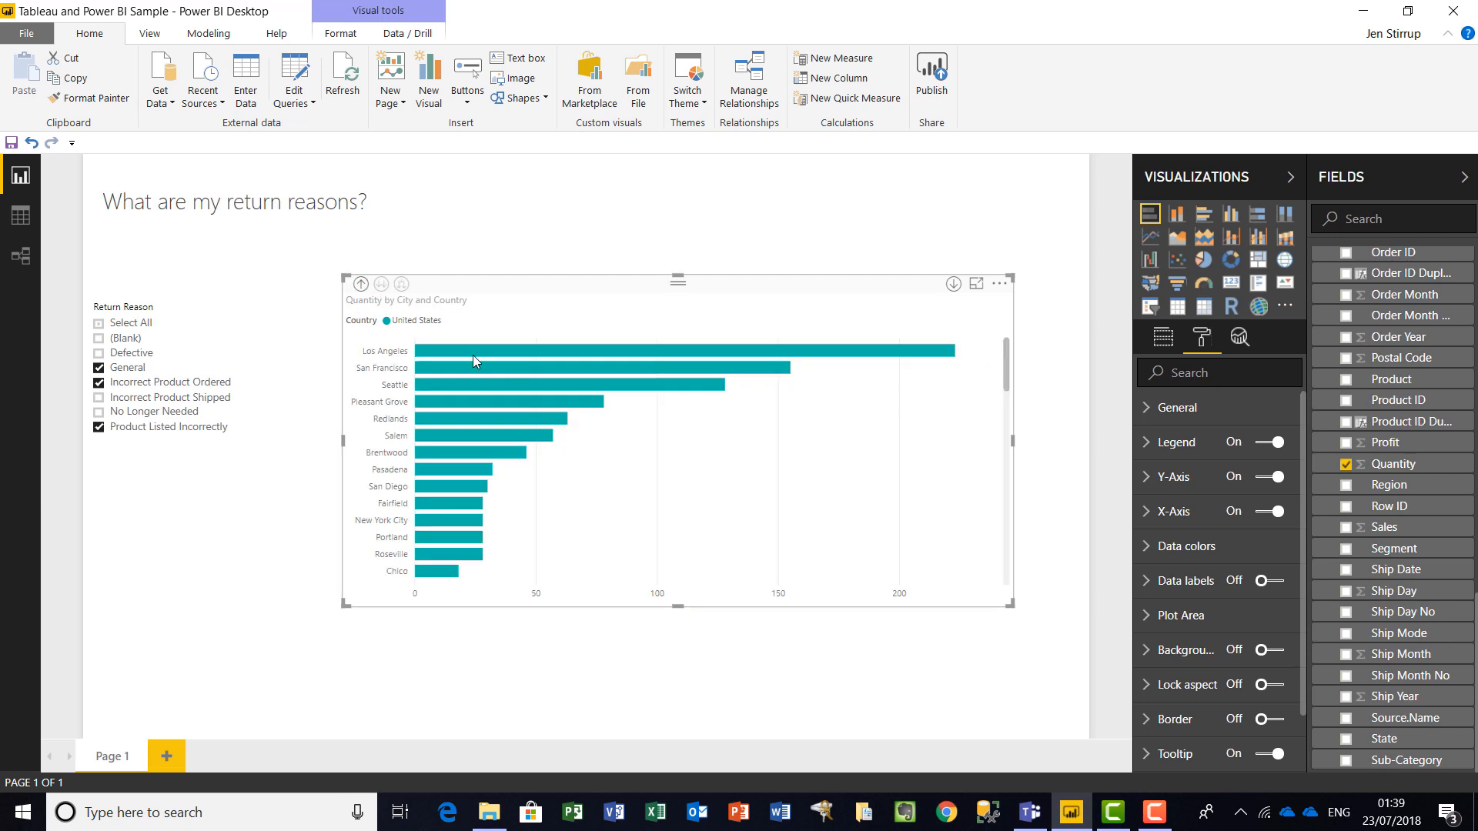
left_click(361, 284)
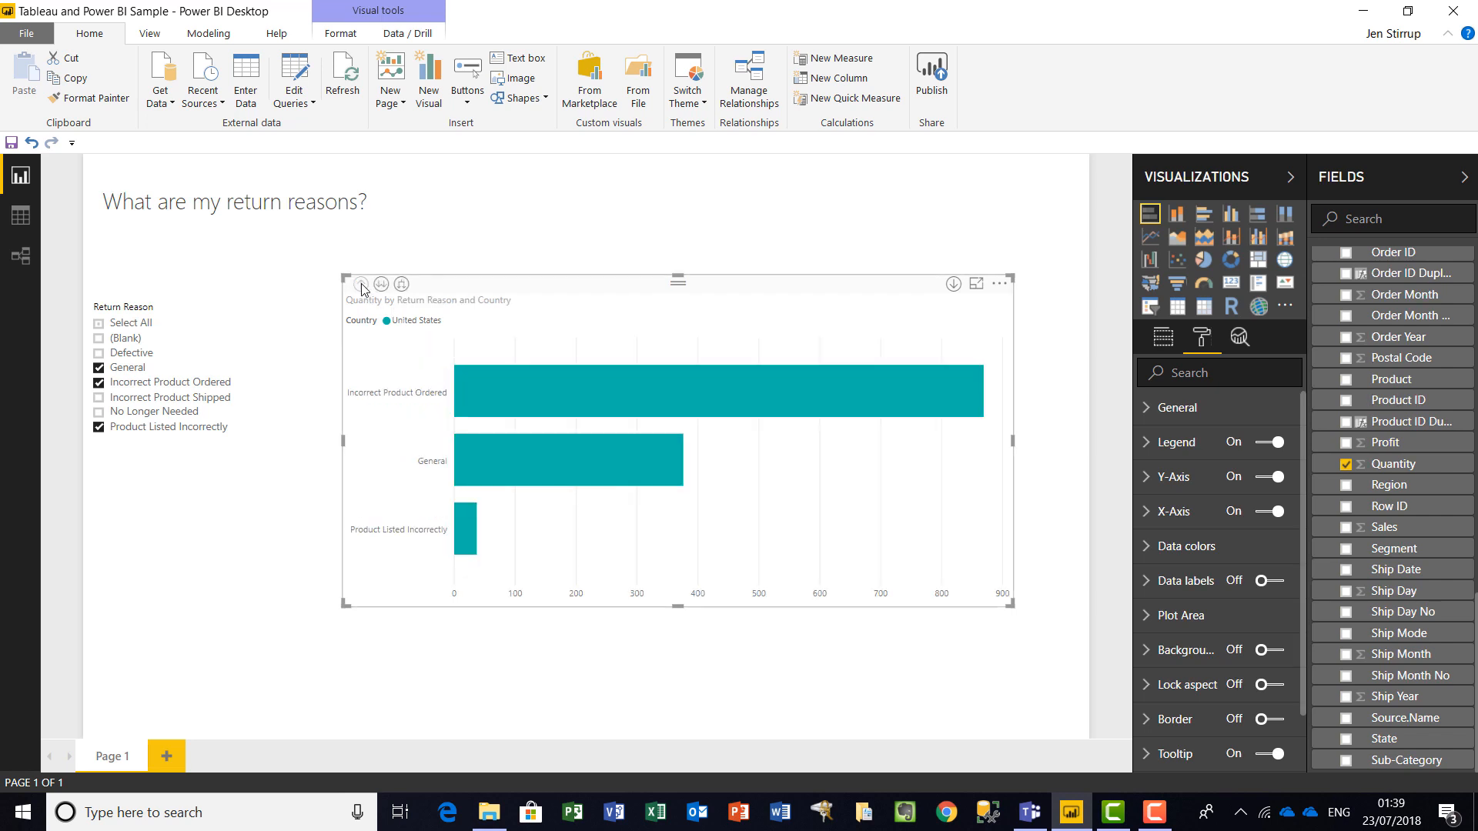
left_click(401, 287)
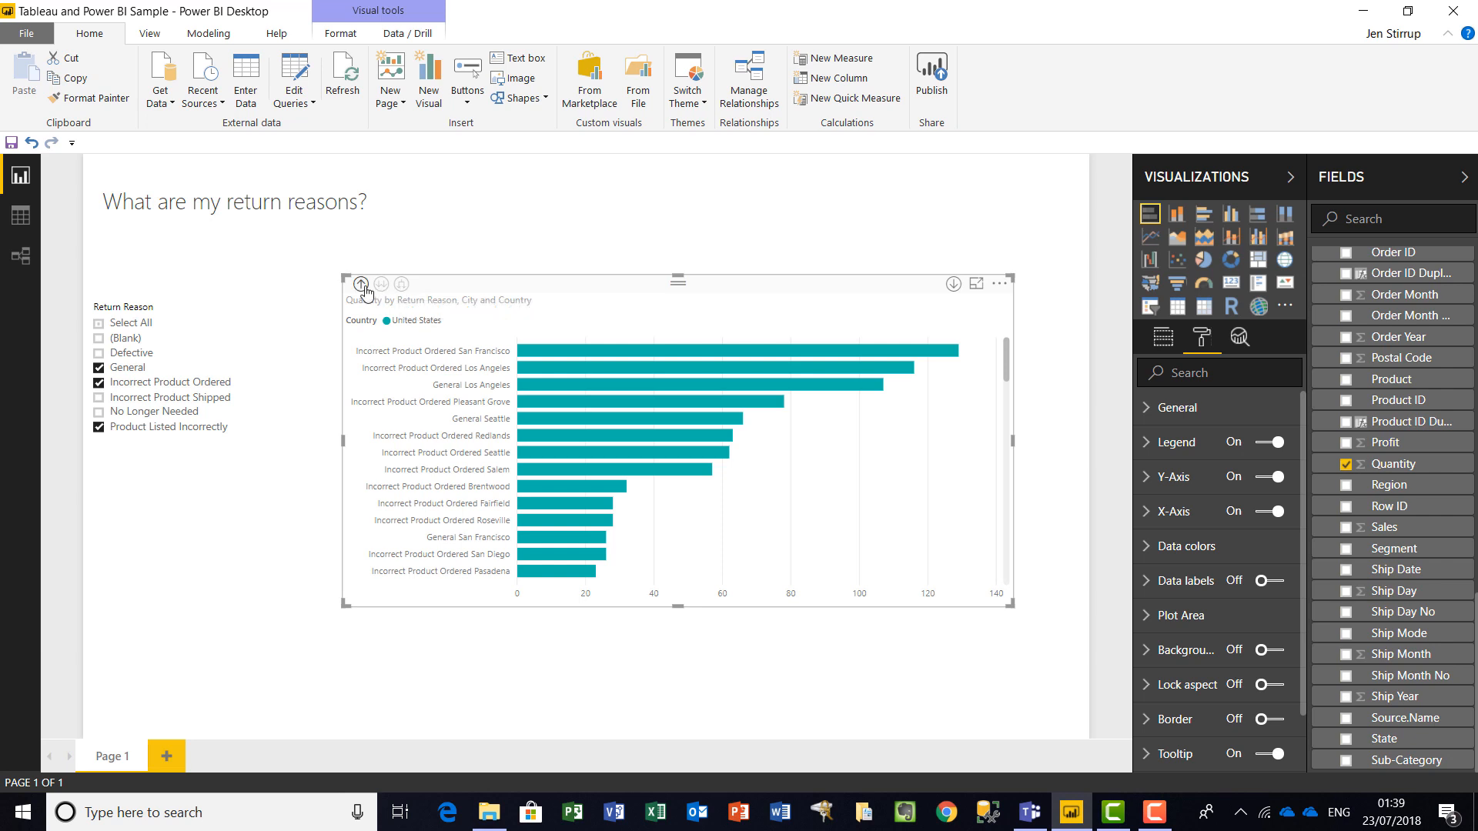
left_click(366, 287)
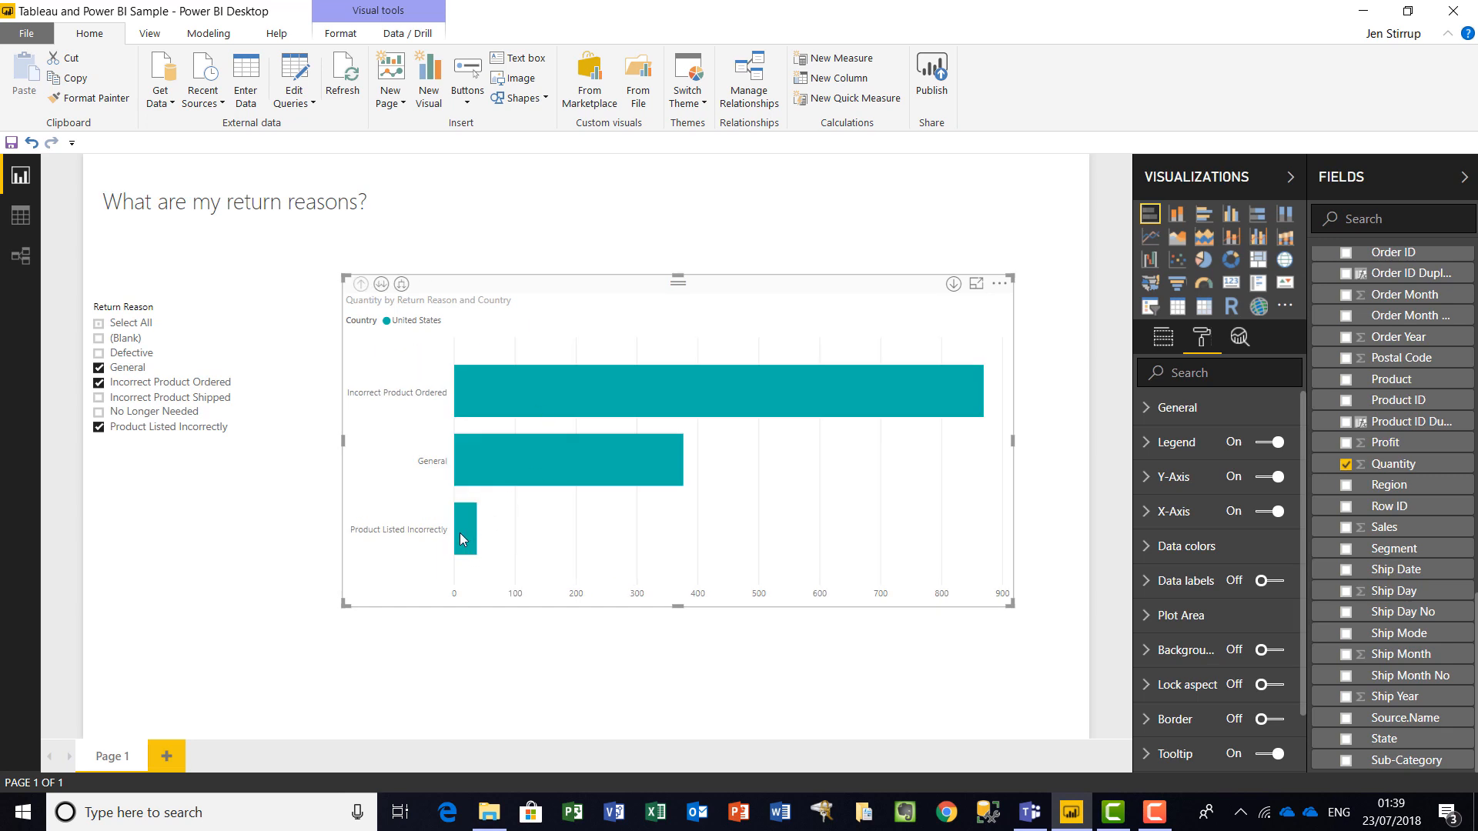
Check the Product Listed Incorrectly bar's details and the actions available for it, and dismiss the list.
mouse_move(459, 532)
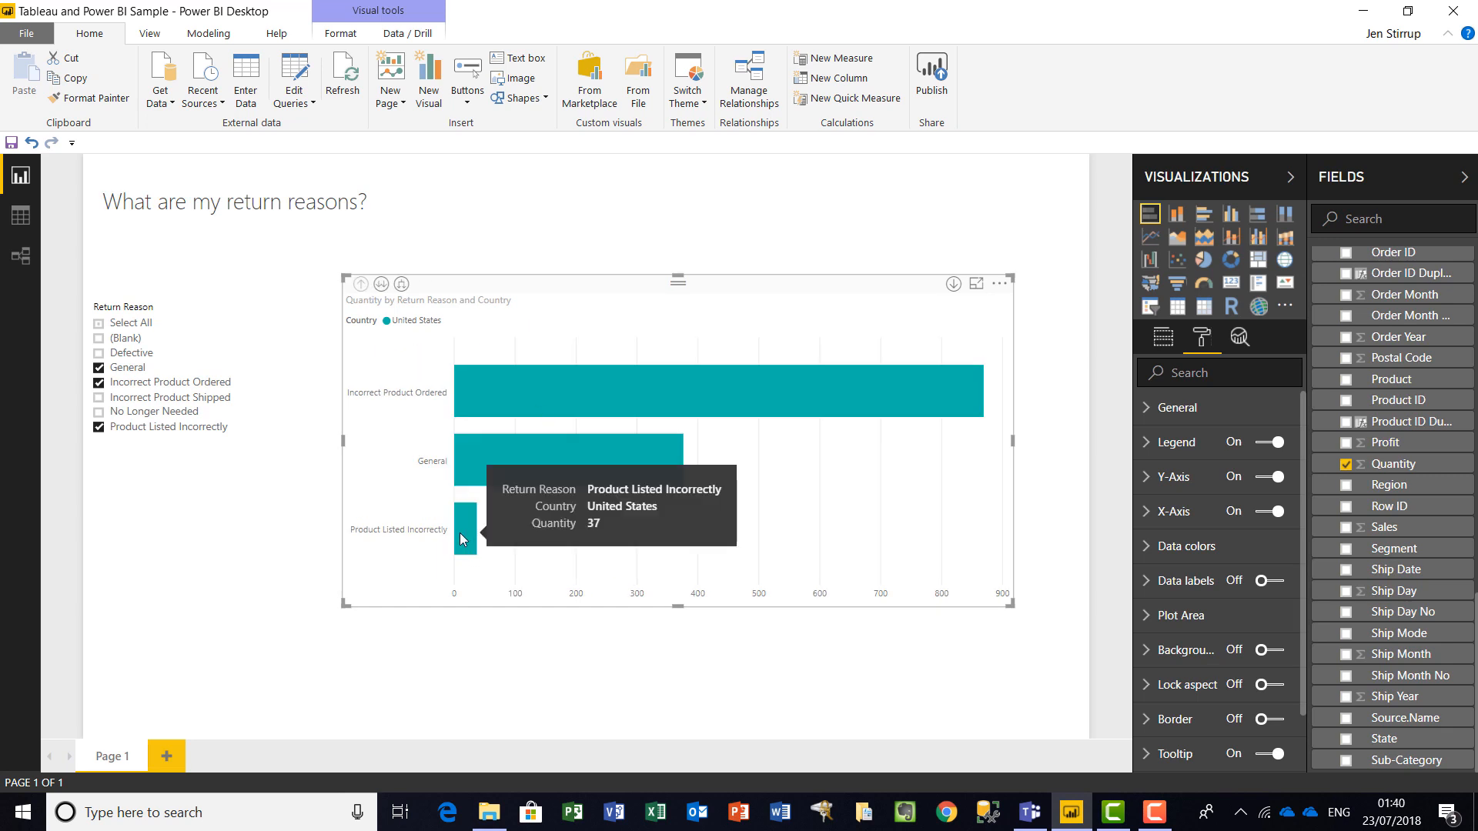
right_click(461, 537)
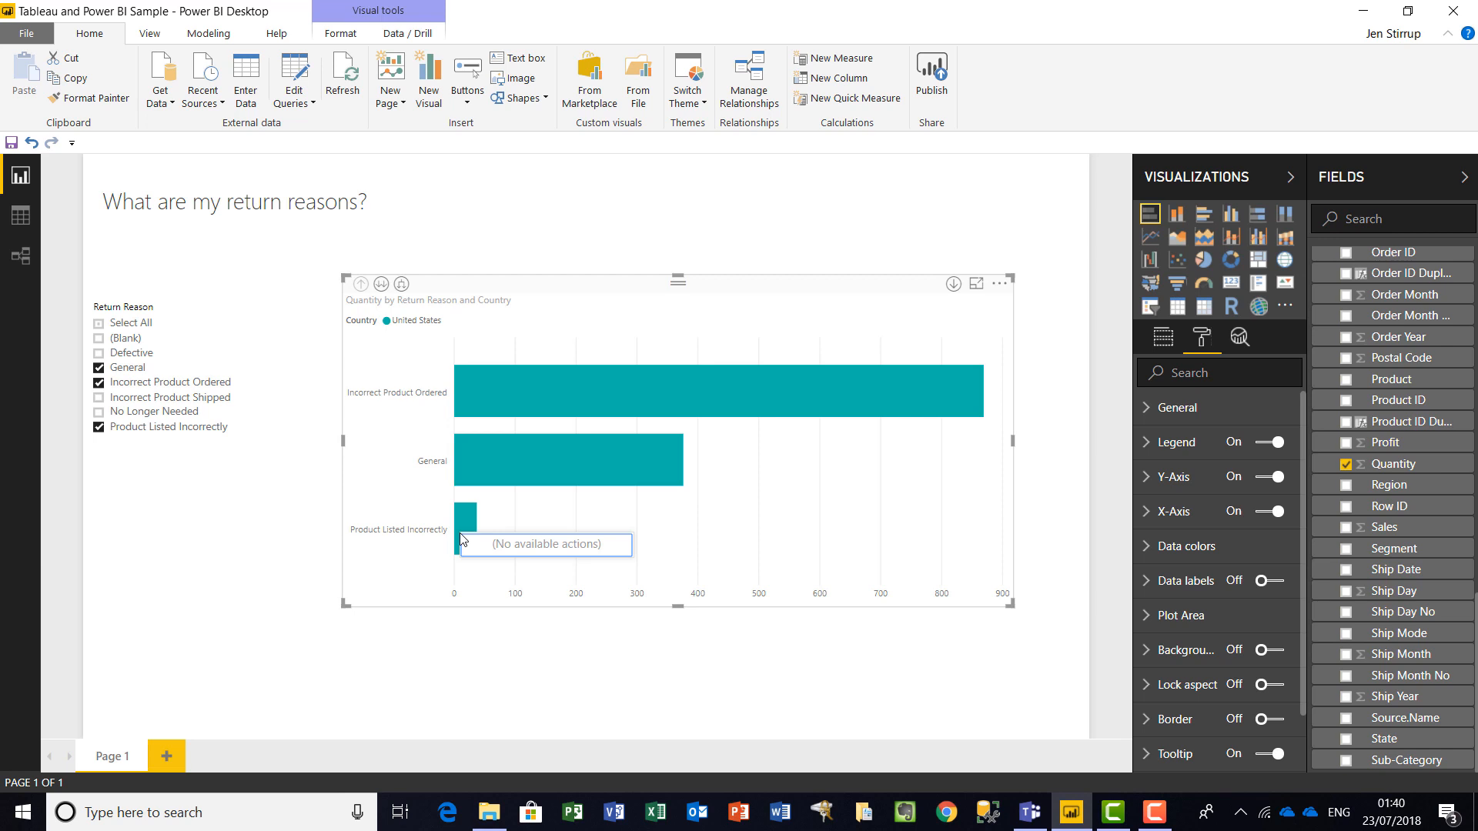
left_click(463, 518)
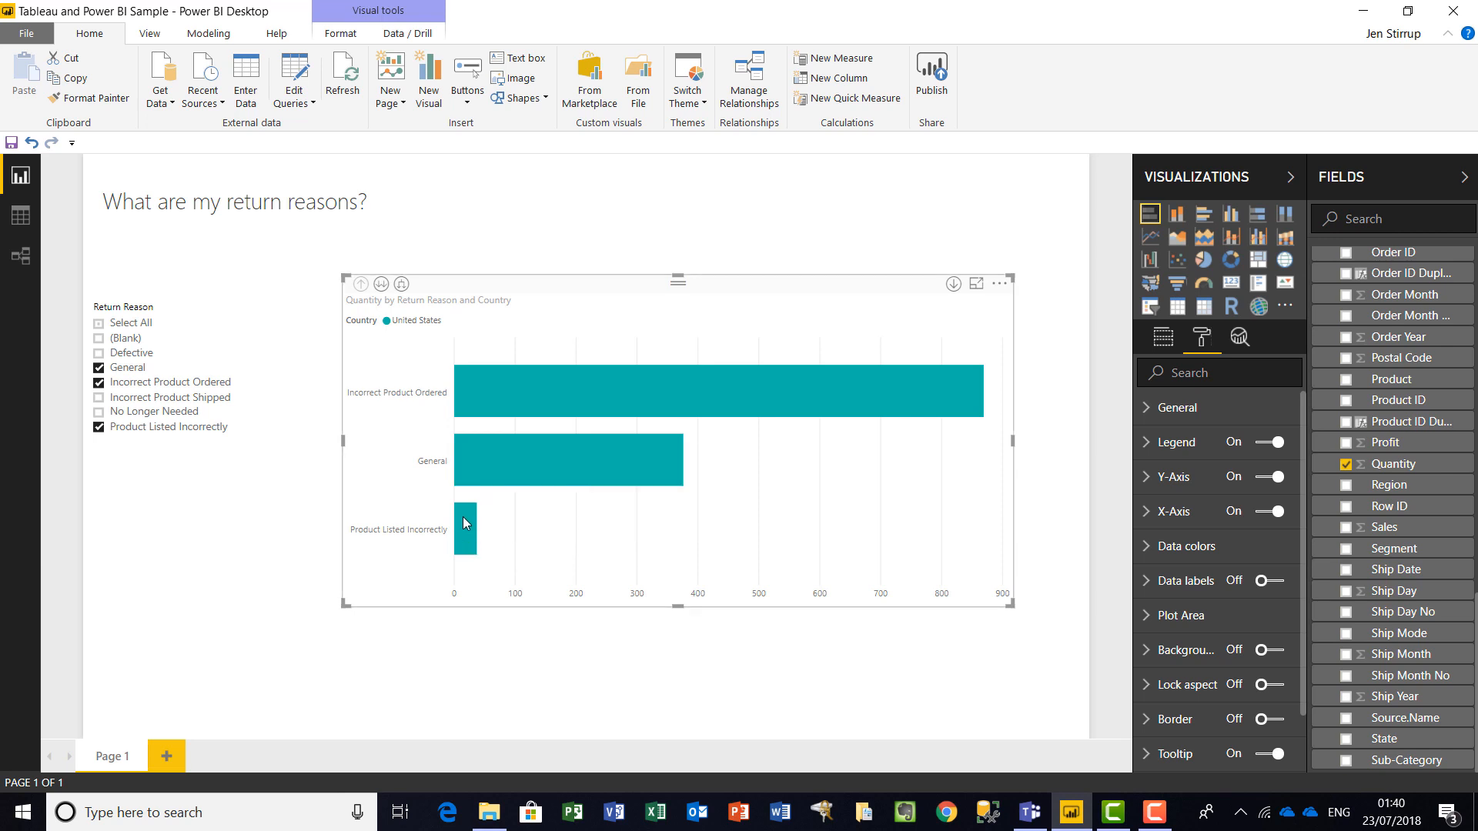